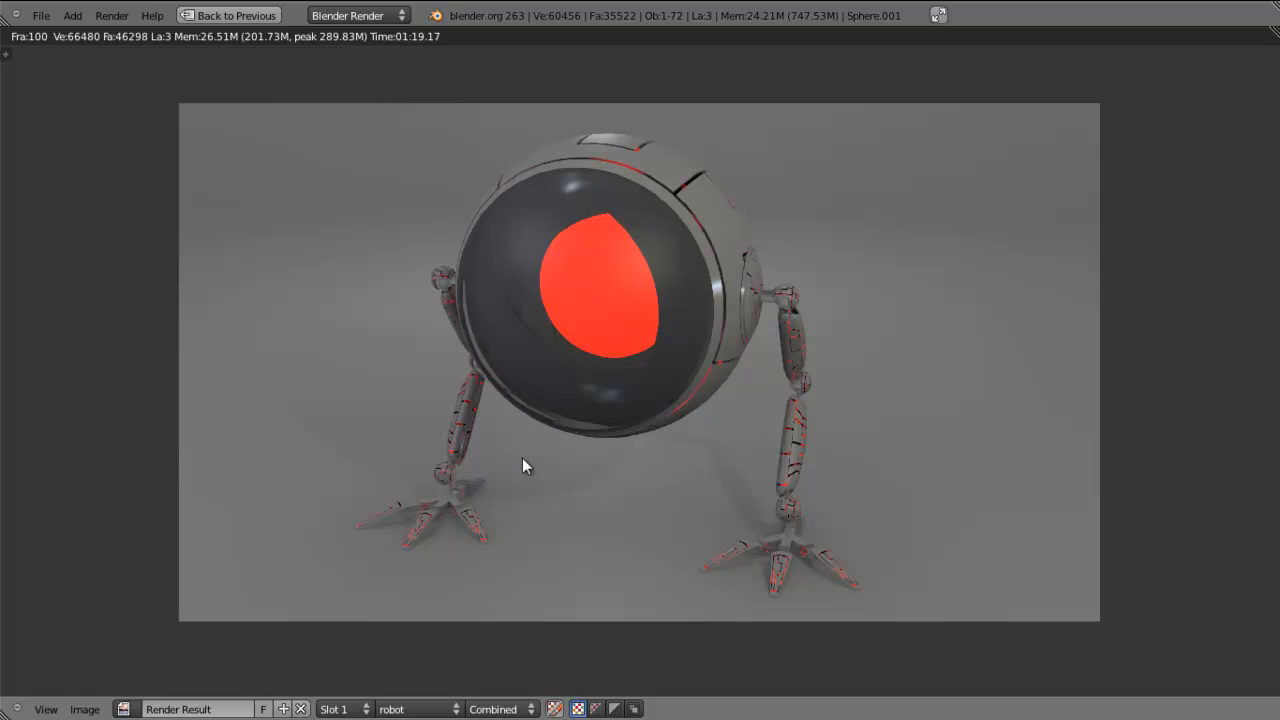
# Step: Compare the raw robot render layer with the final Composite result in the render image
pyautogui.click(455, 710)
pyautogui.click(445, 687)
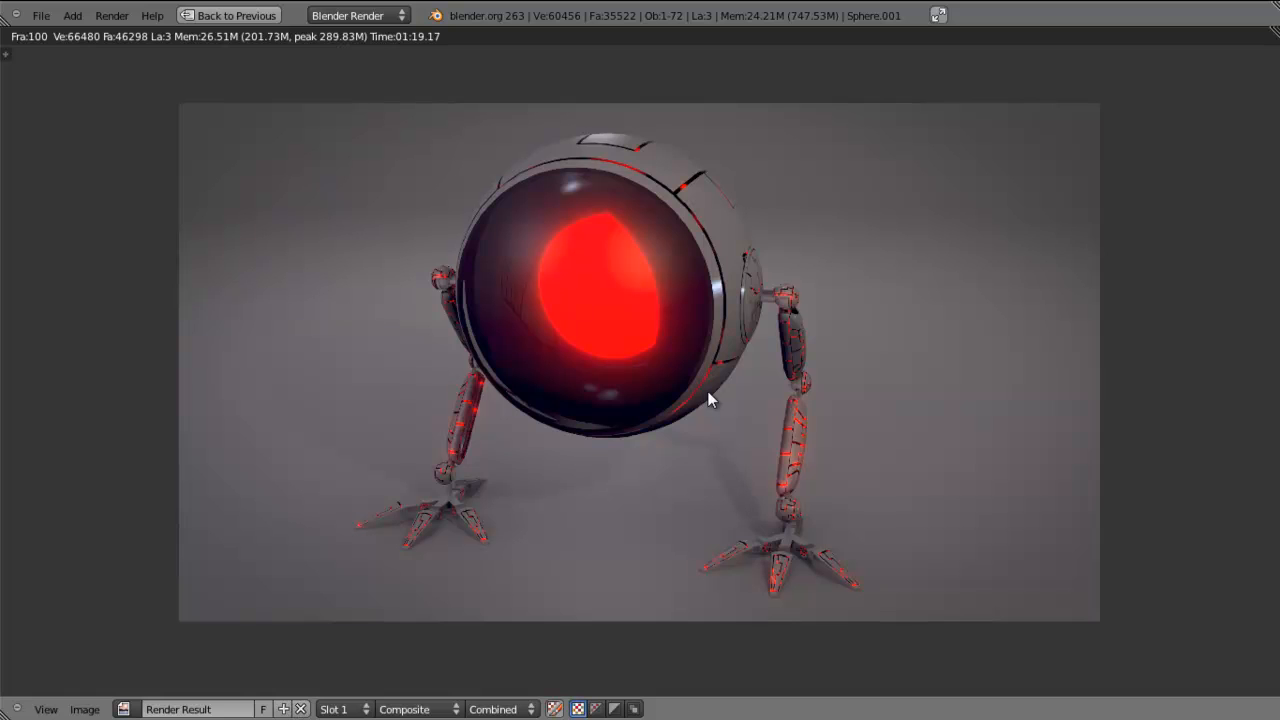
pyautogui.click(418, 709)
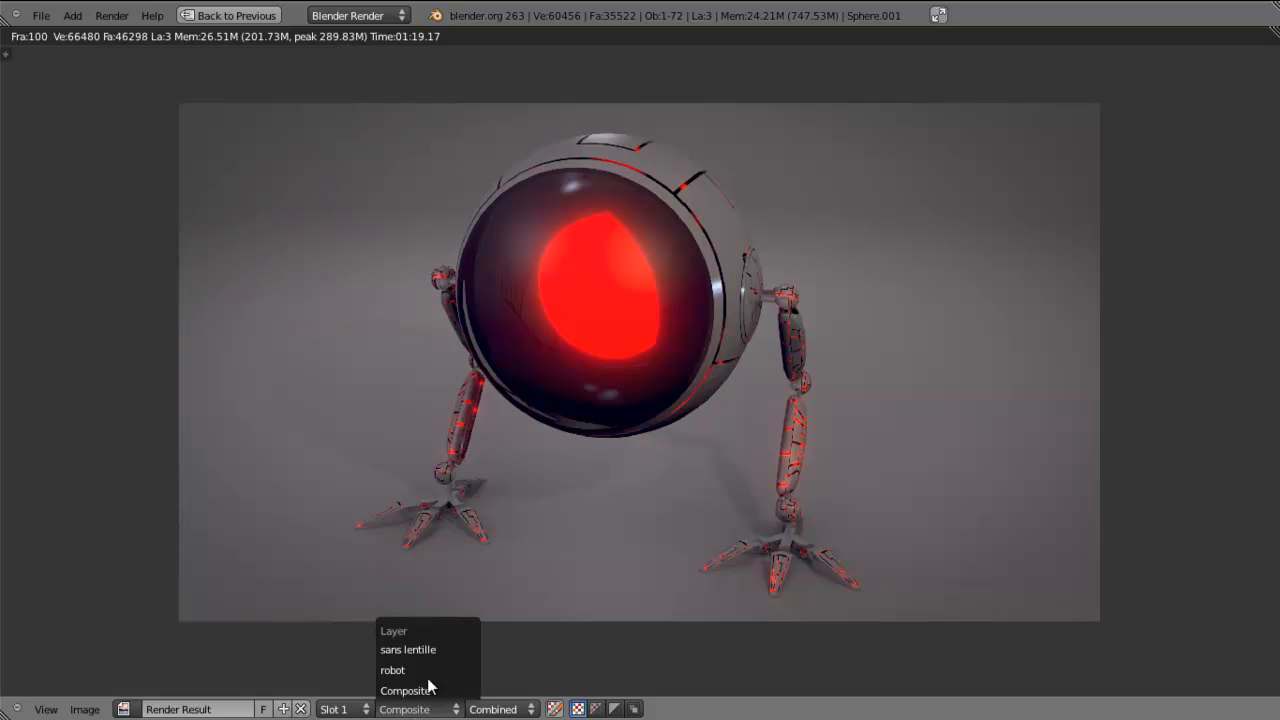
pyautogui.click(436, 667)
pyautogui.click(440, 709)
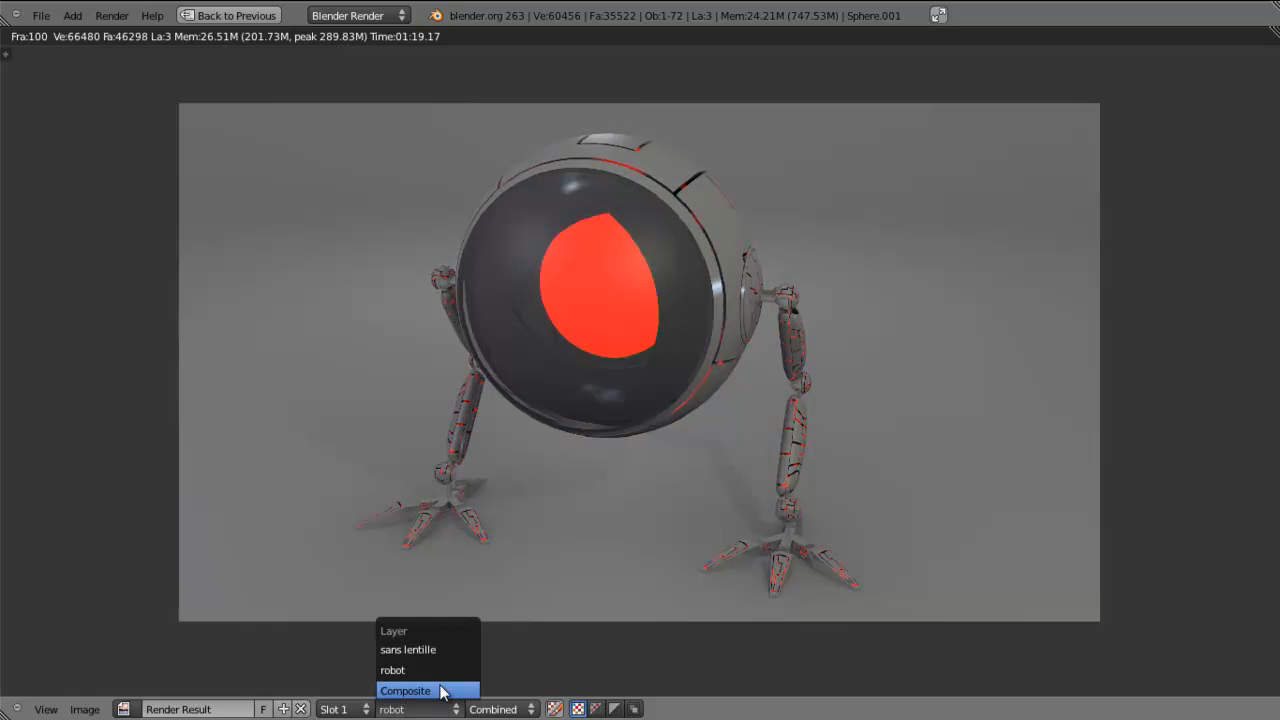
pyautogui.click(440, 689)
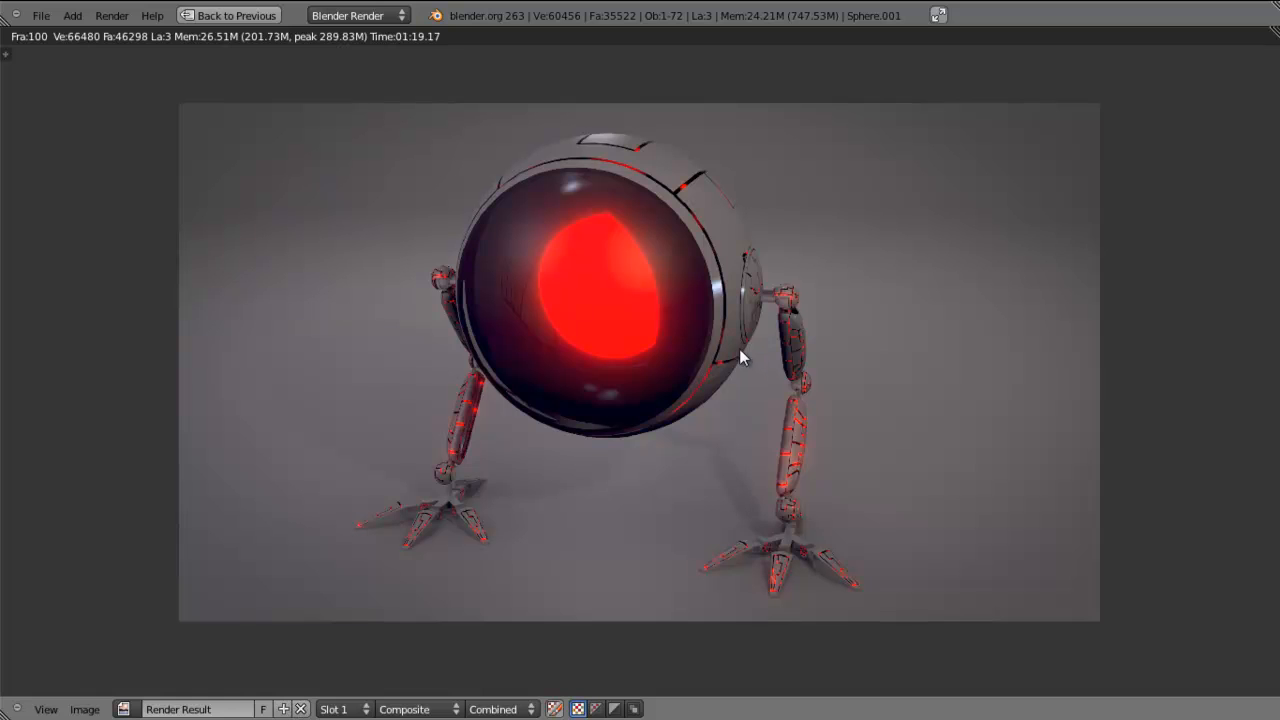
# Step: Examine the finished compositing node tree enlarged, from the render layers through the glow, color correction and vignette groups to the outputs
pyautogui.click(229, 15)
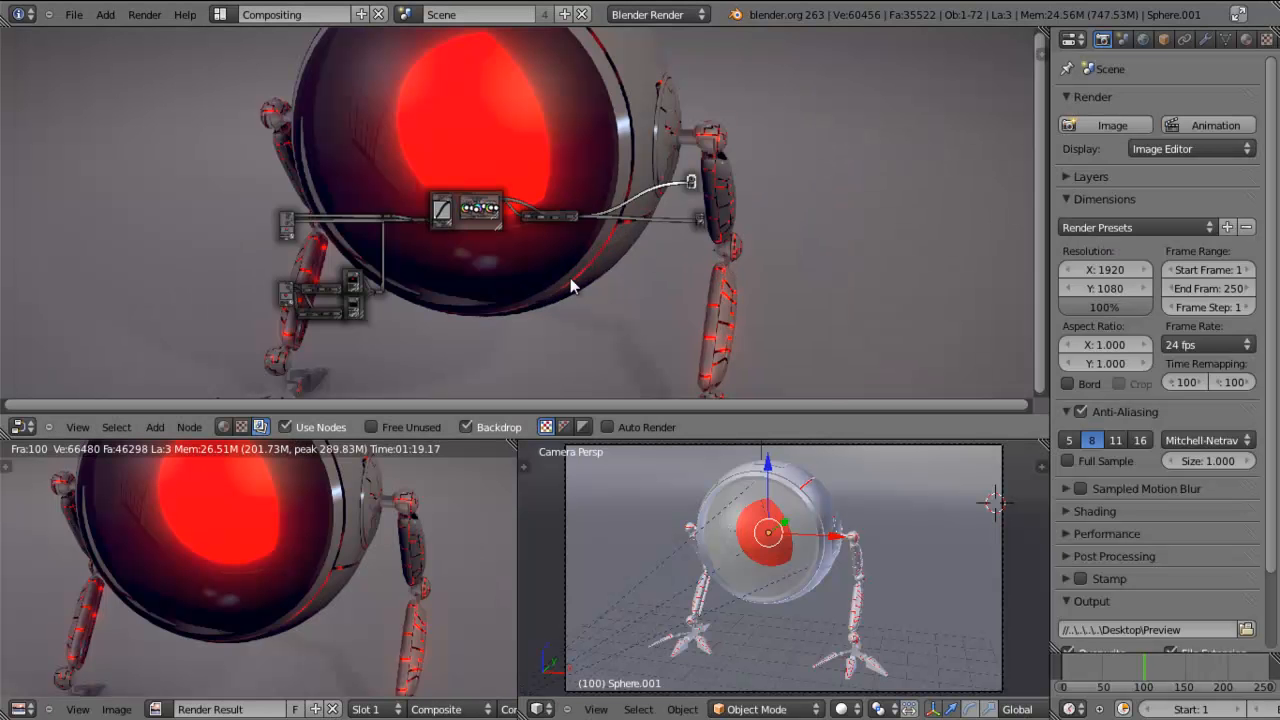
pyautogui.hotkey('ctrl', 'Up')
pyautogui.scroll(5, 703, 420)
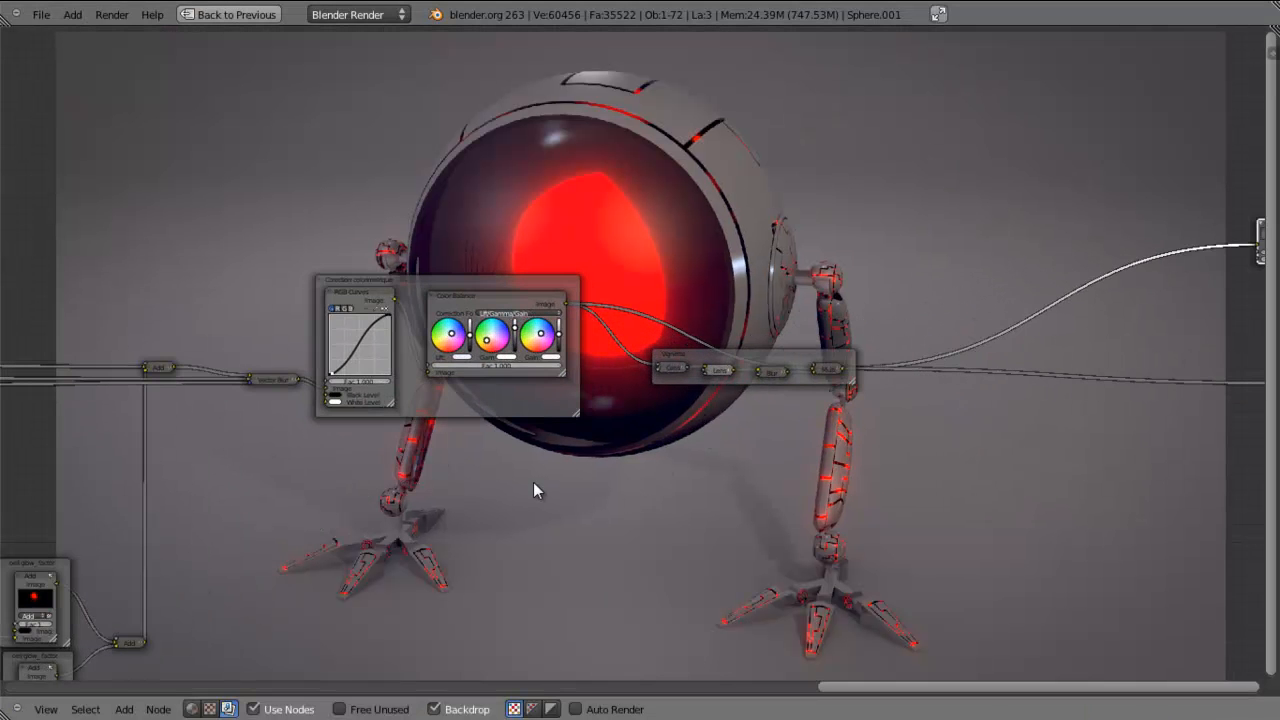
pyautogui.moveTo(436, 457); pyautogui.dragTo(677, 337, button='middle')
pyautogui.scroll(-2, 700, 338)
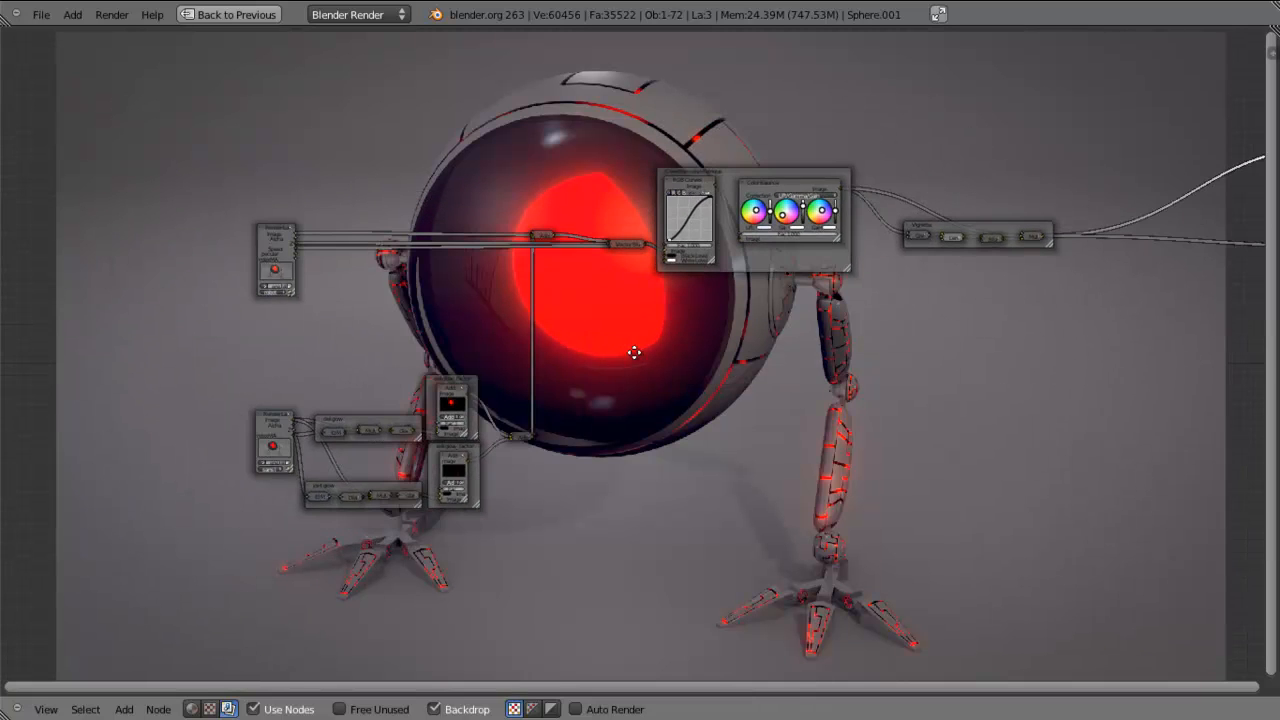
pyautogui.moveTo(766, 316); pyautogui.dragTo(635, 352, button='middle')
pyautogui.scroll(-2, 636, 352)
pyautogui.scroll(2, 637, 388)
pyautogui.moveTo(604, 399); pyautogui.dragTo(771, 339, button='middle')
pyautogui.scroll(1, 580, 389)
pyautogui.scroll(-1, 630, 364)
pyautogui.scroll(1, 574, 351)
pyautogui.moveTo(538, 389)
pyautogui.mouseDown(button='middle')
pyautogui.moveTo(723, 309)
pyautogui.moveTo(643, 349)
pyautogui.moveTo(548, 364)
pyautogui.mouseUp(button='middle')
pyautogui.scroll(2, 702, 326)
pyautogui.moveTo(943, 274); pyautogui.dragTo(487, 330, button='middle')
pyautogui.moveTo(935, 296); pyautogui.dragTo(398, 373, button='middle')
pyautogui.moveTo(130, 405); pyautogui.dragTo(581, 348, button='middle')
pyautogui.scroll(-2, 490, 345)
pyautogui.scroll(-1, 694, 355)
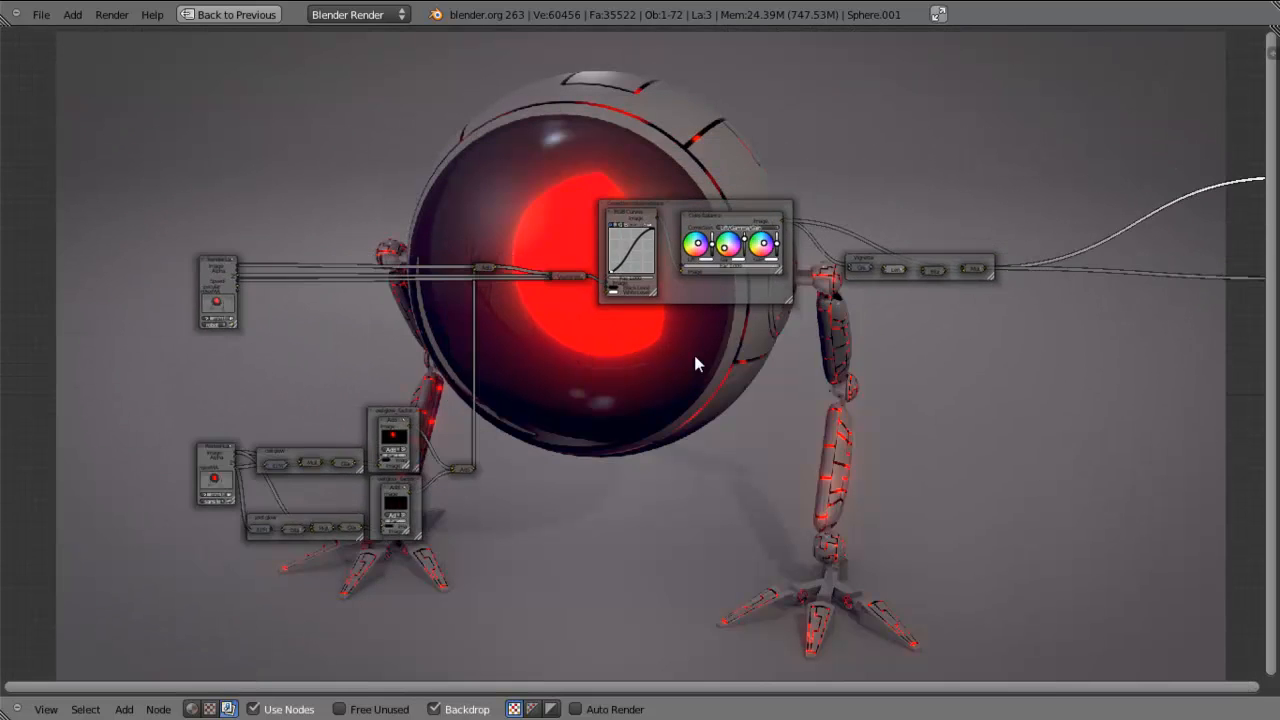
pyautogui.moveTo(694, 355); pyautogui.dragTo(592, 359, button='middle')
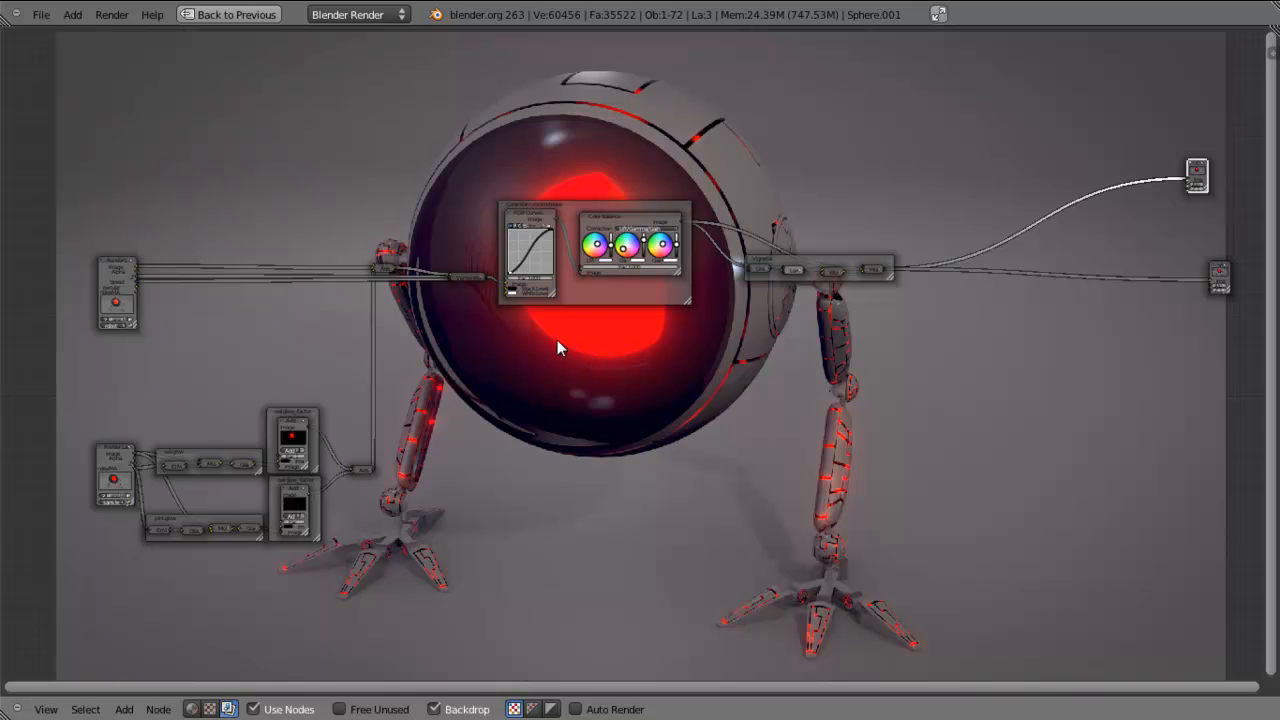
# Step: Open the robot scene from the recent files list
pyautogui.click(40, 14)
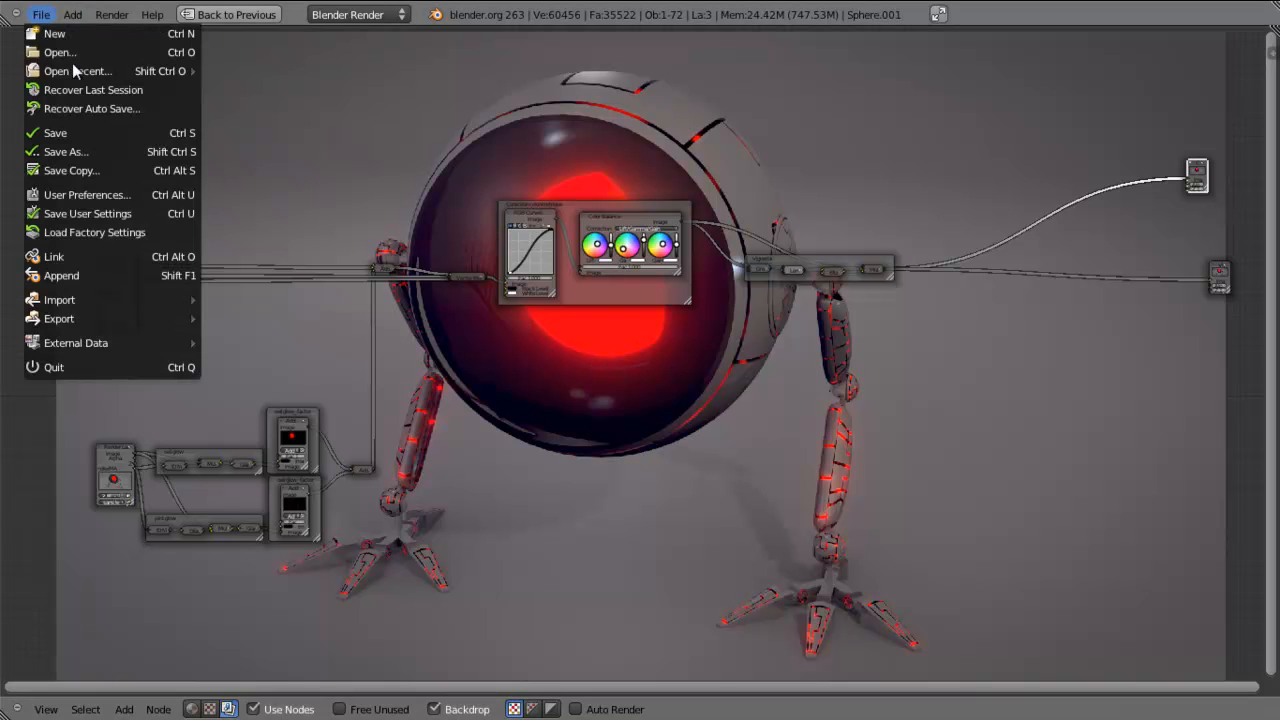
pyautogui.moveTo(86, 71)
pyautogui.click(299, 71)
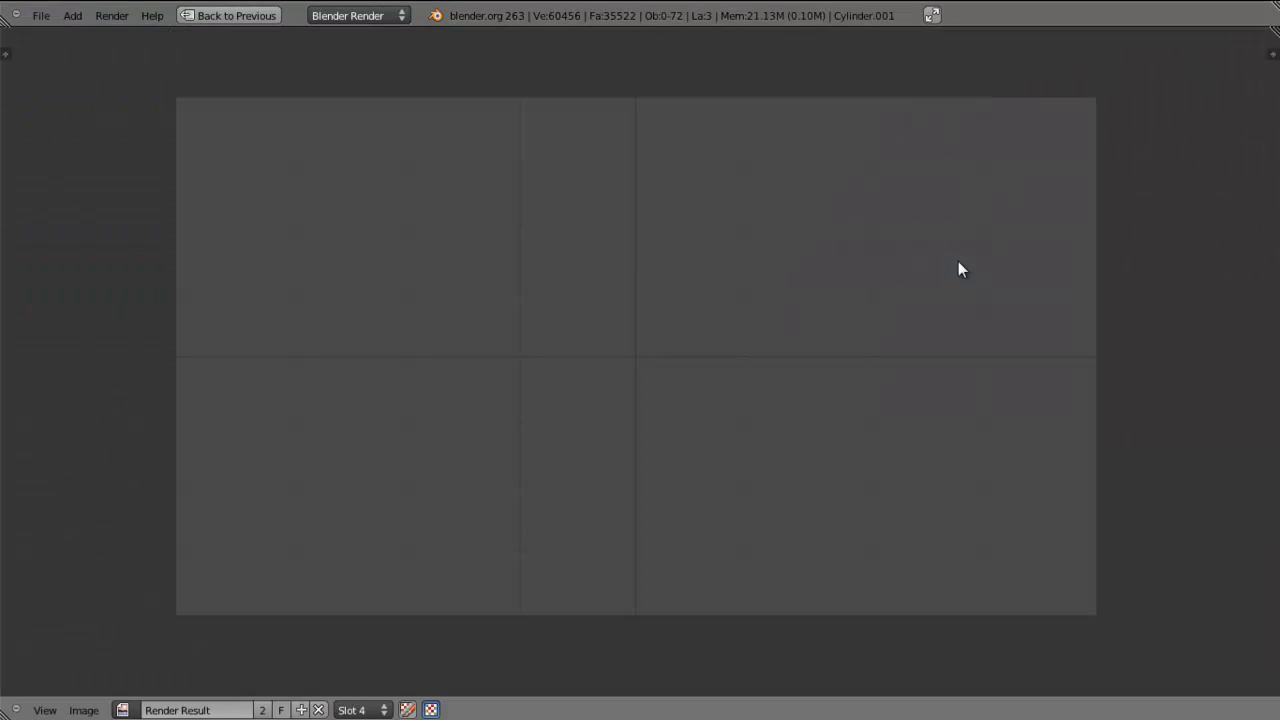
# Step: Leave the maximized render image view, widen the 3D view over the robot and hide its transform properties
pyautogui.click(232, 16)
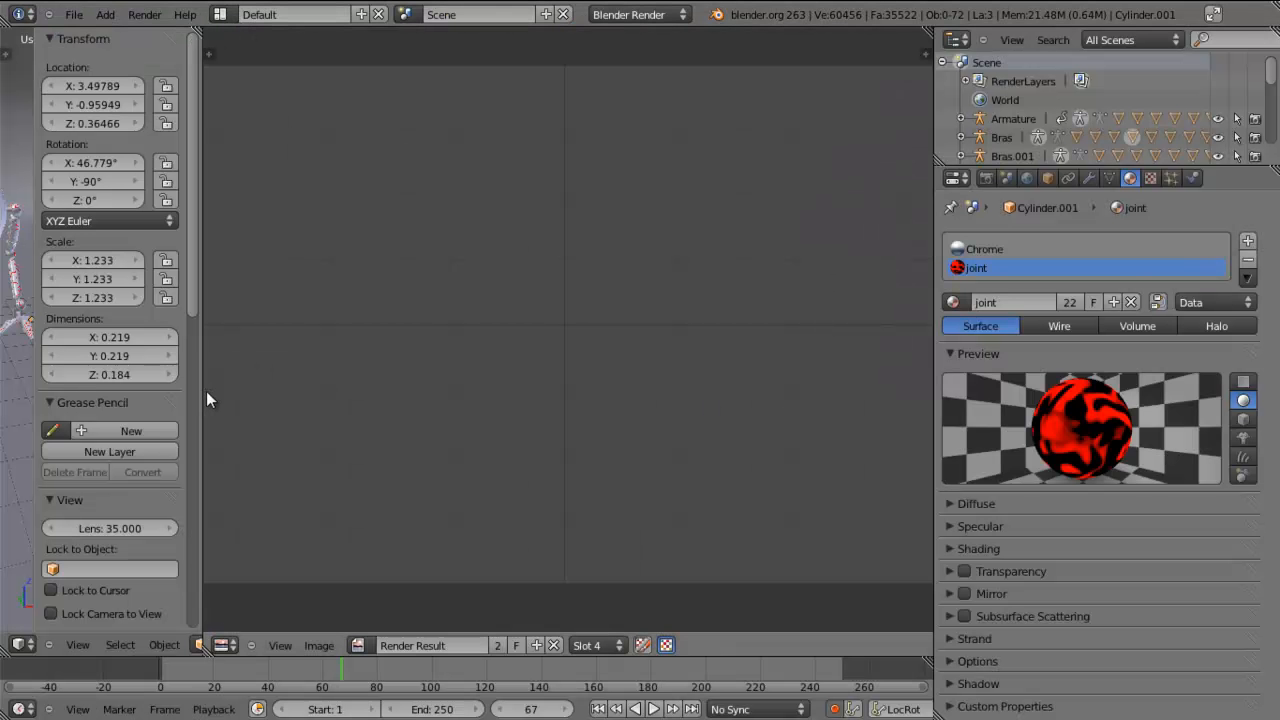
pyautogui.moveTo(203, 391); pyautogui.dragTo(876, 394)
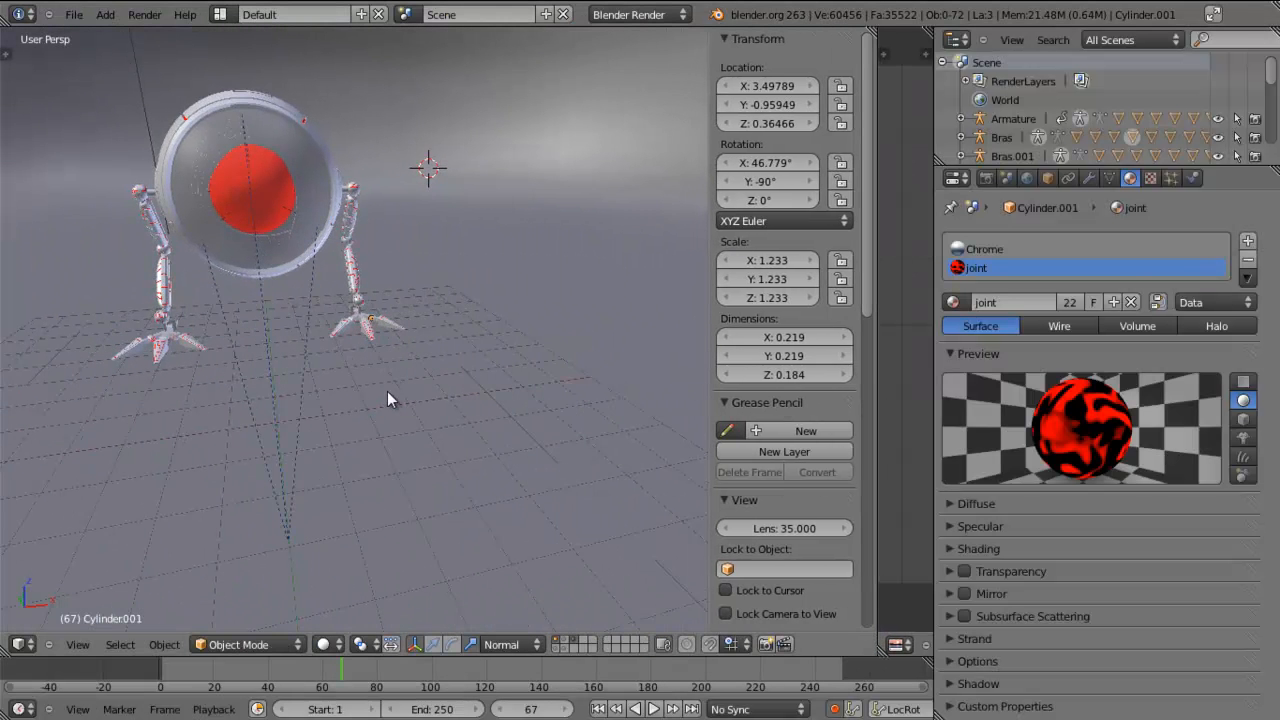
pyautogui.press('n')
pyautogui.scroll(-3, 392, 322)
pyautogui.moveTo(392, 322)
pyautogui.mouseDown(button='middle')
pyautogui.moveTo(256, 324)
pyautogui.moveTo(484, 312)
pyautogui.moveTo(408, 314)
pyautogui.mouseUp(button='middle')
# Step: Select the Sol floor object and examine the first scene layer with the floor, lamps and camera
pyautogui.rightClick(656, 162)
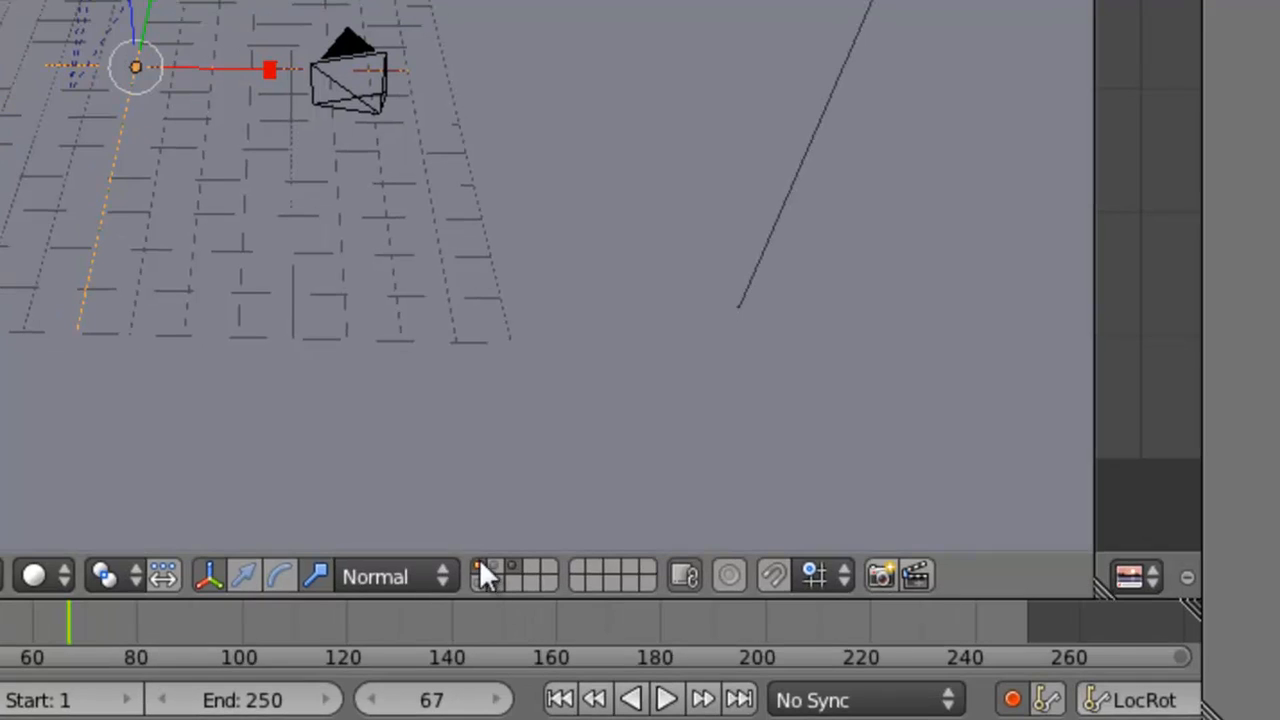
pyautogui.scroll(-6, 636, 475)
pyautogui.moveTo(471, 521); pyautogui.dragTo(538, 508, button='middle')
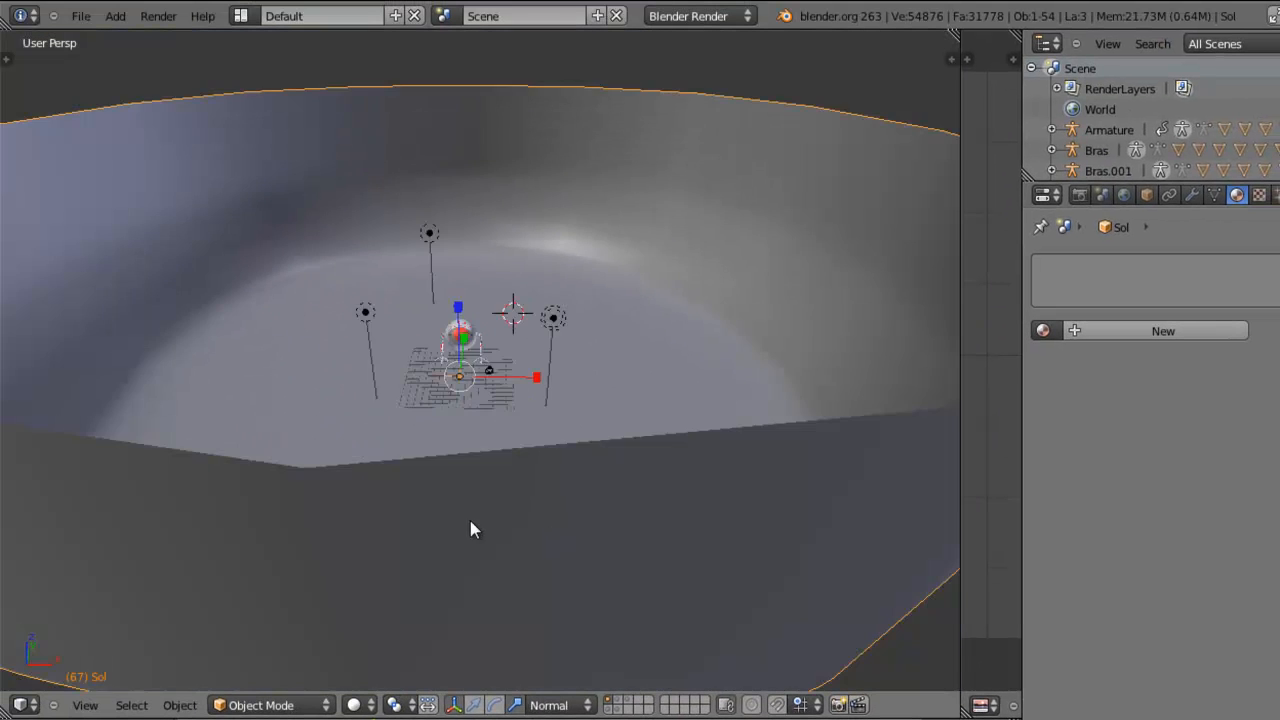
pyautogui.scroll(-4, 523, 520)
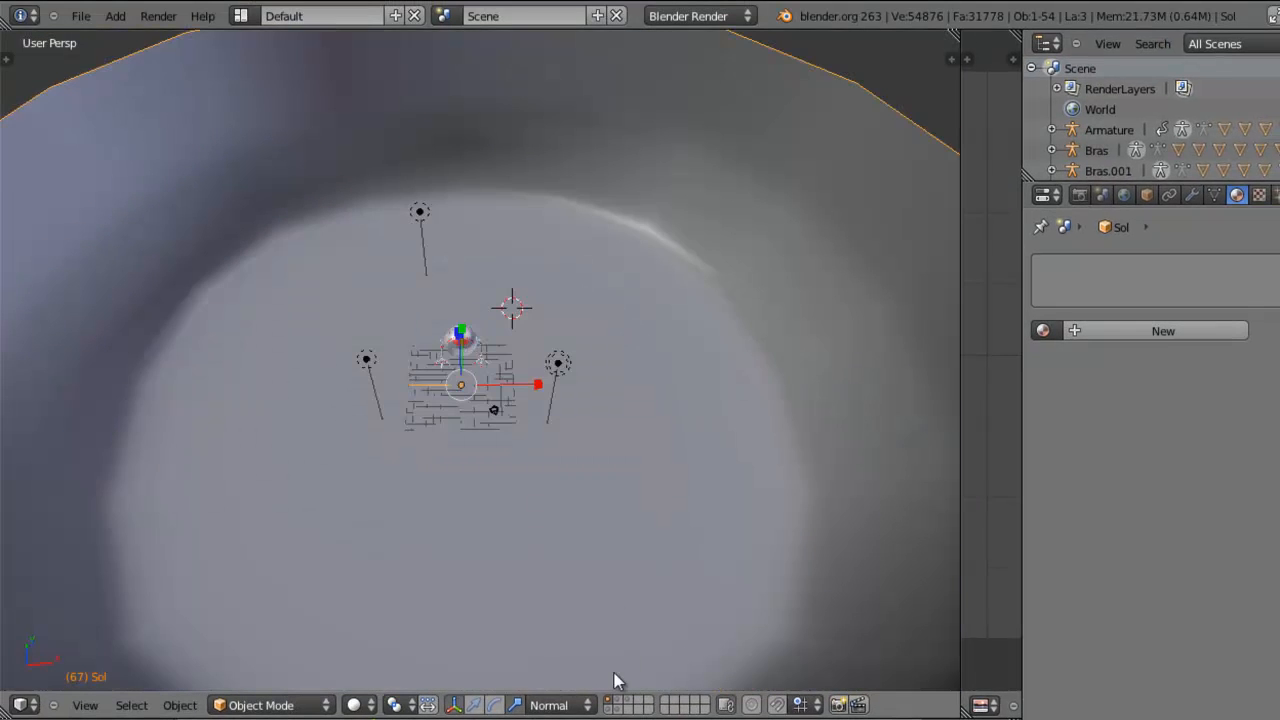
# Step: Inspect the other scene layers one at a time, including the eye lens layer, and show layers 1 and 3 together
pyautogui.click(616, 706)
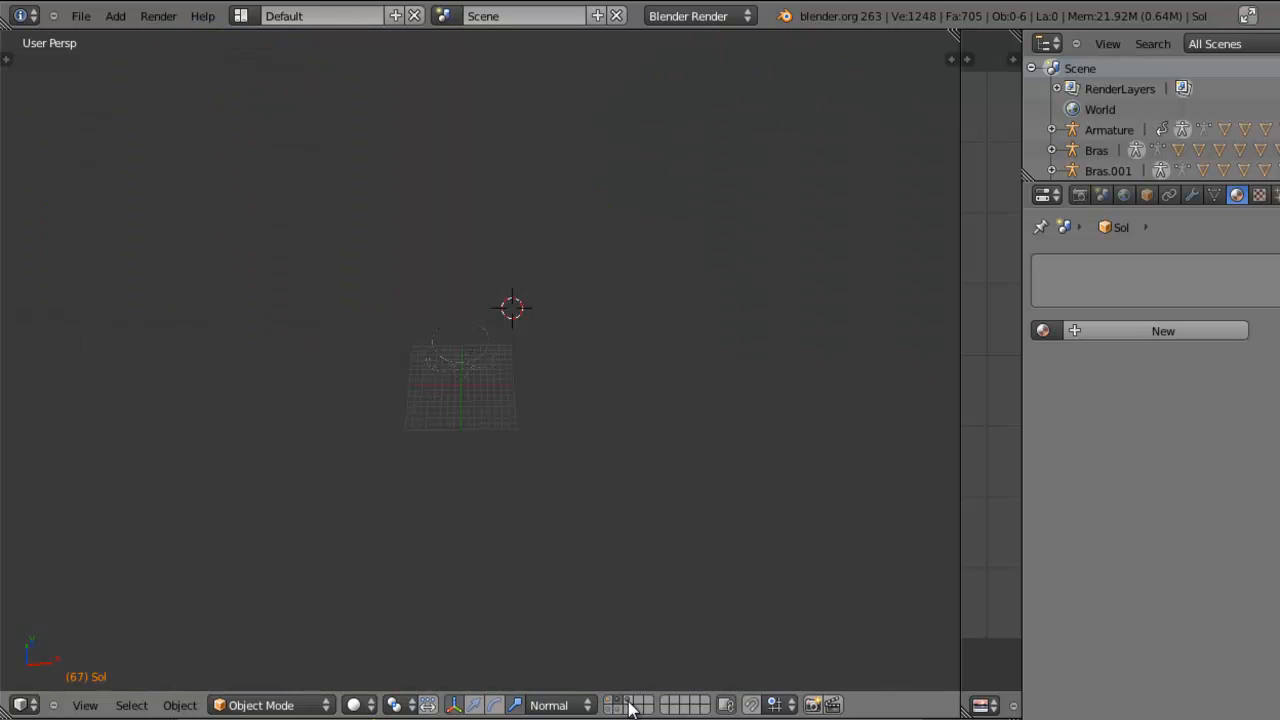
pyautogui.scroll(6, 483, 377)
pyautogui.moveTo(483, 375); pyautogui.dragTo(386, 383, button='middle')
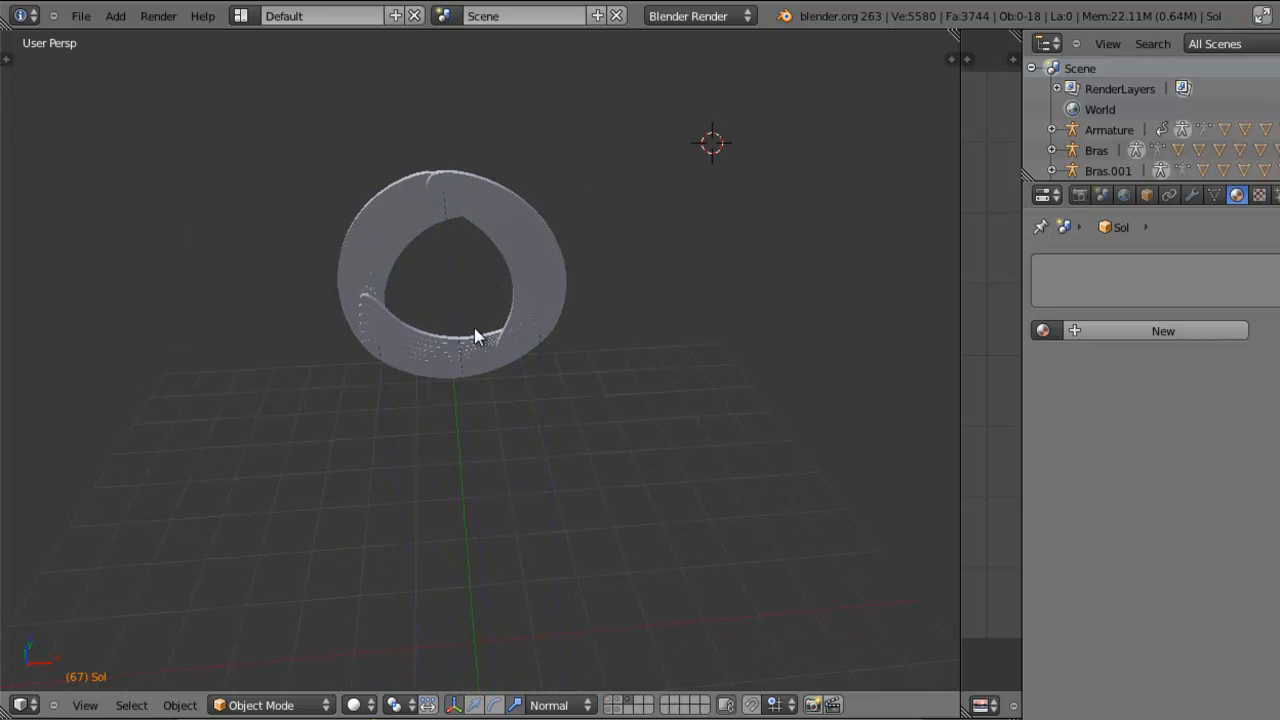
pyautogui.click(612, 704)
pyautogui.moveTo(646, 537); pyautogui.dragTo(607, 488, button='middle')
pyautogui.keyDown('shift'); pyautogui.click(629, 701); pyautogui.keyUp('shift')
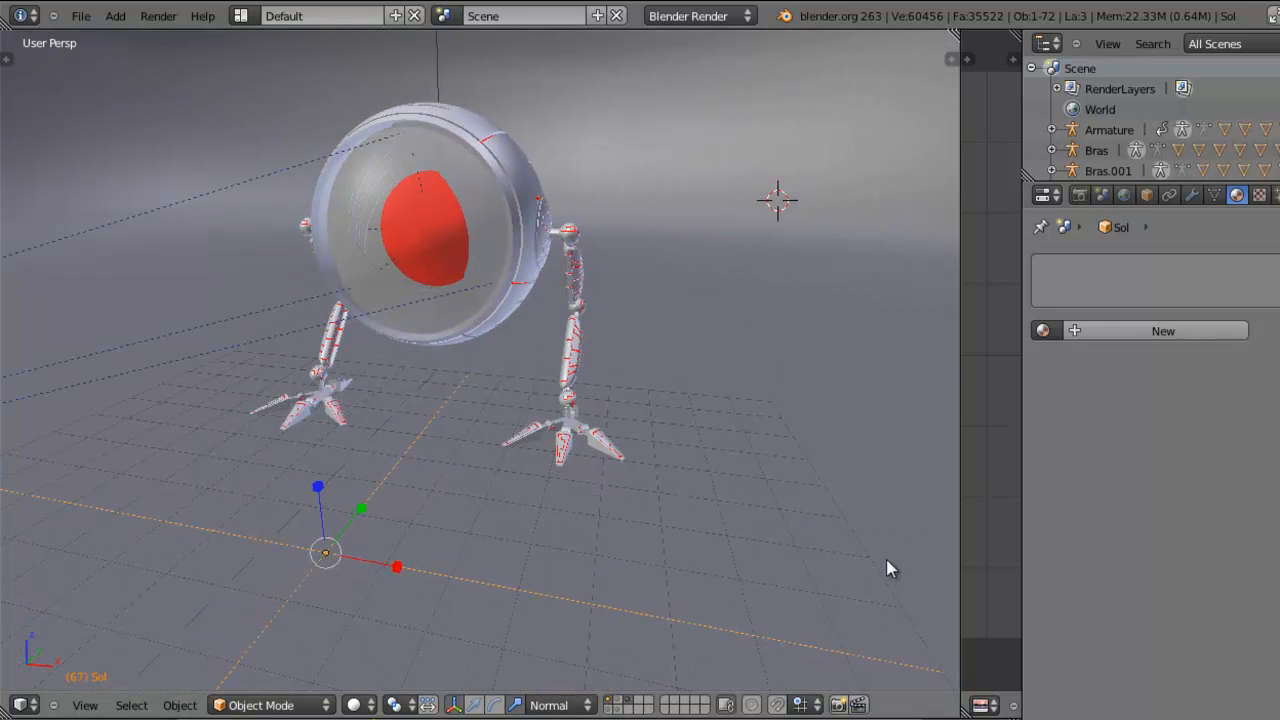
# Step: Select the robot's outer body sphere and extend the 3D view over the leftover image editor area
pyautogui.moveTo(898, 536)
pyautogui.mouseDown(button='middle')
pyautogui.moveTo(714, 540)
pyautogui.moveTo(980, 517)
pyautogui.moveTo(903, 529)
pyautogui.mouseUp(button='middle')
pyautogui.moveTo(672, 383); pyautogui.dragTo(591, 262, button='middle')
pyautogui.rightClick(531, 169)
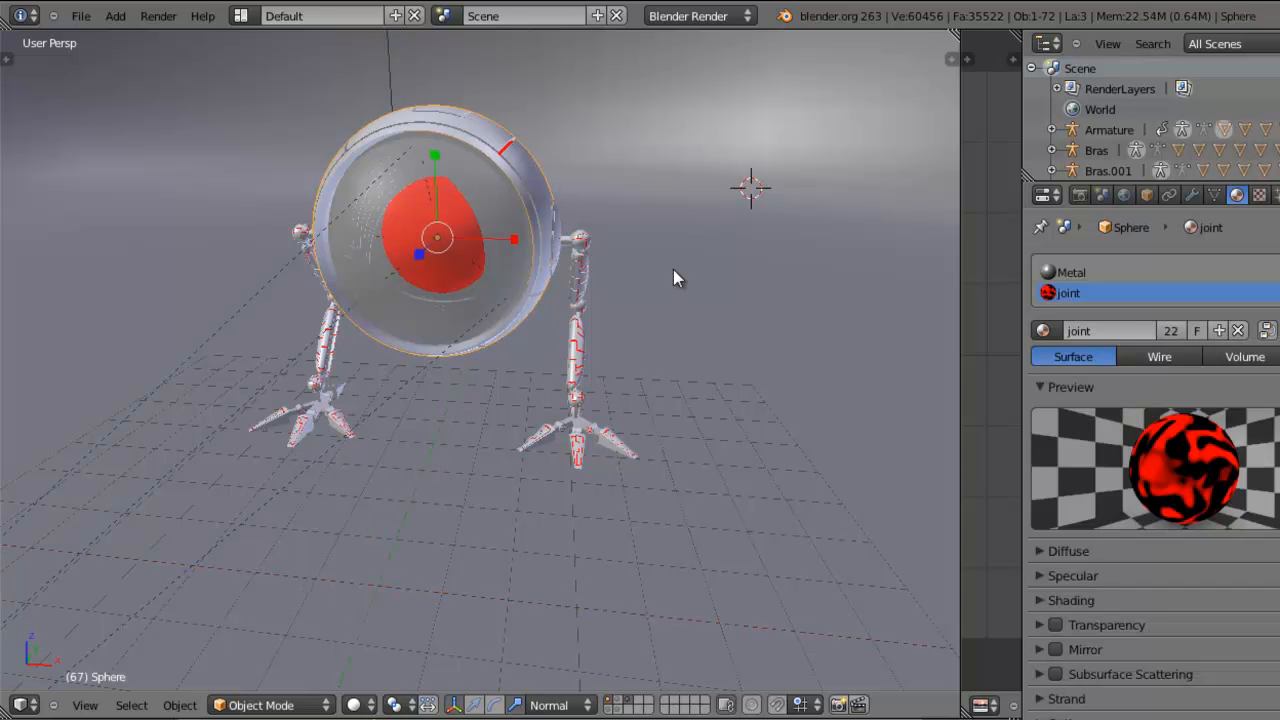
pyautogui.moveTo(955, 33); pyautogui.dragTo(995, 40)
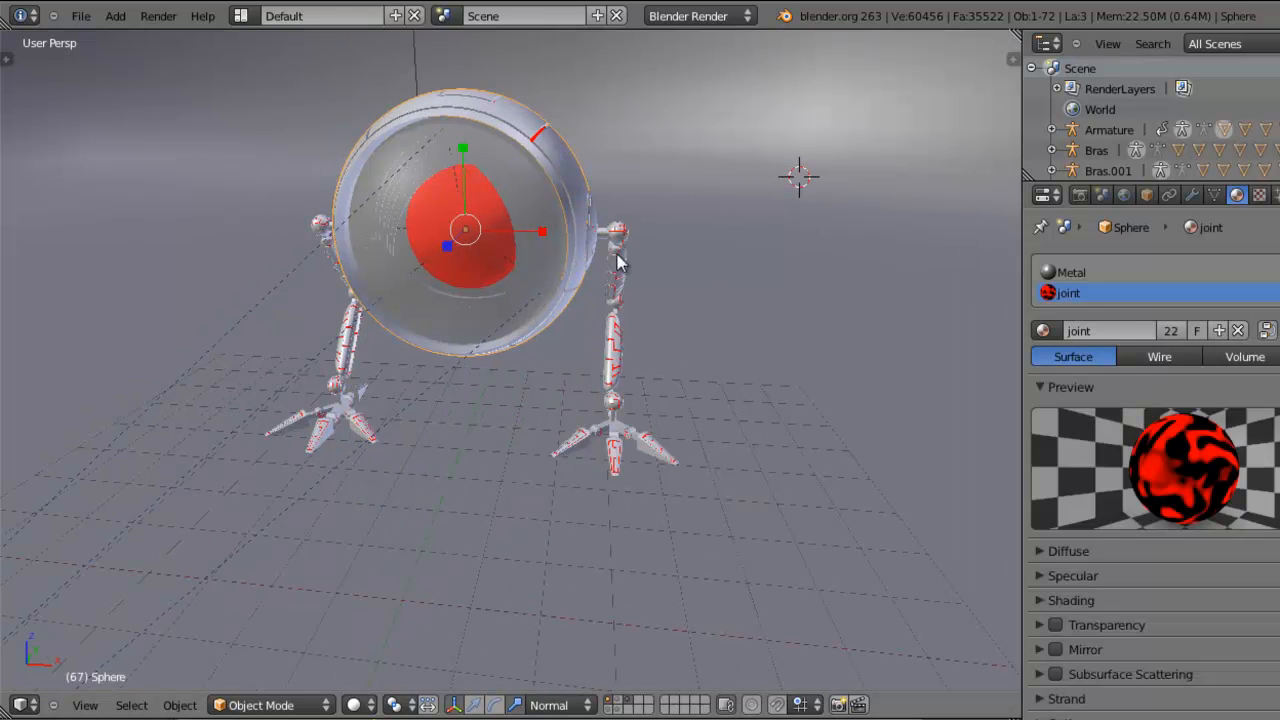
pyautogui.moveTo(528, 345)
pyautogui.mouseDown(button='middle')
pyautogui.moveTo(766, 369)
pyautogui.moveTo(566, 449)
pyautogui.moveTo(555, 540)
pyautogui.moveTo(583, 486)
pyautogui.moveTo(569, 334)
pyautogui.moveTo(504, 335)
pyautogui.moveTo(580, 349)
pyautogui.moveTo(549, 354)
pyautogui.mouseUp(button='middle')
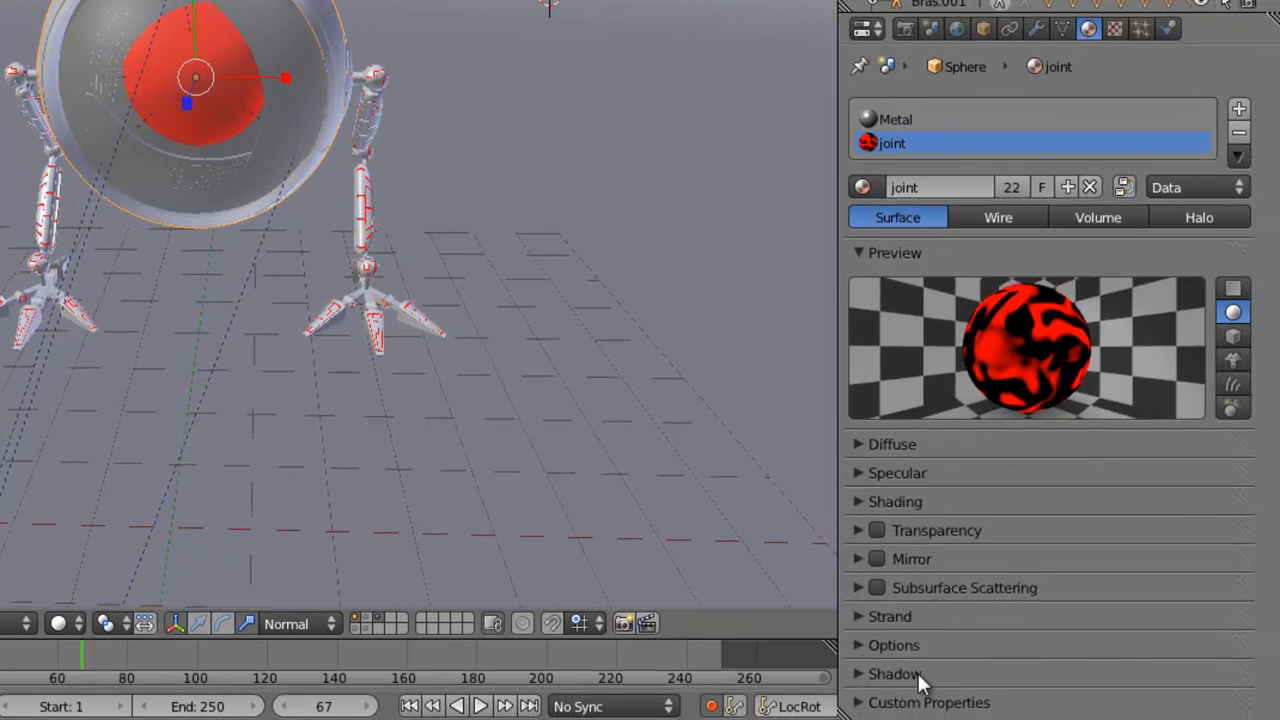
# Step: Set the pass index of the body's joint material to 2
pyautogui.click(885, 646)
pyautogui.scroll(-4, 1030, 640)
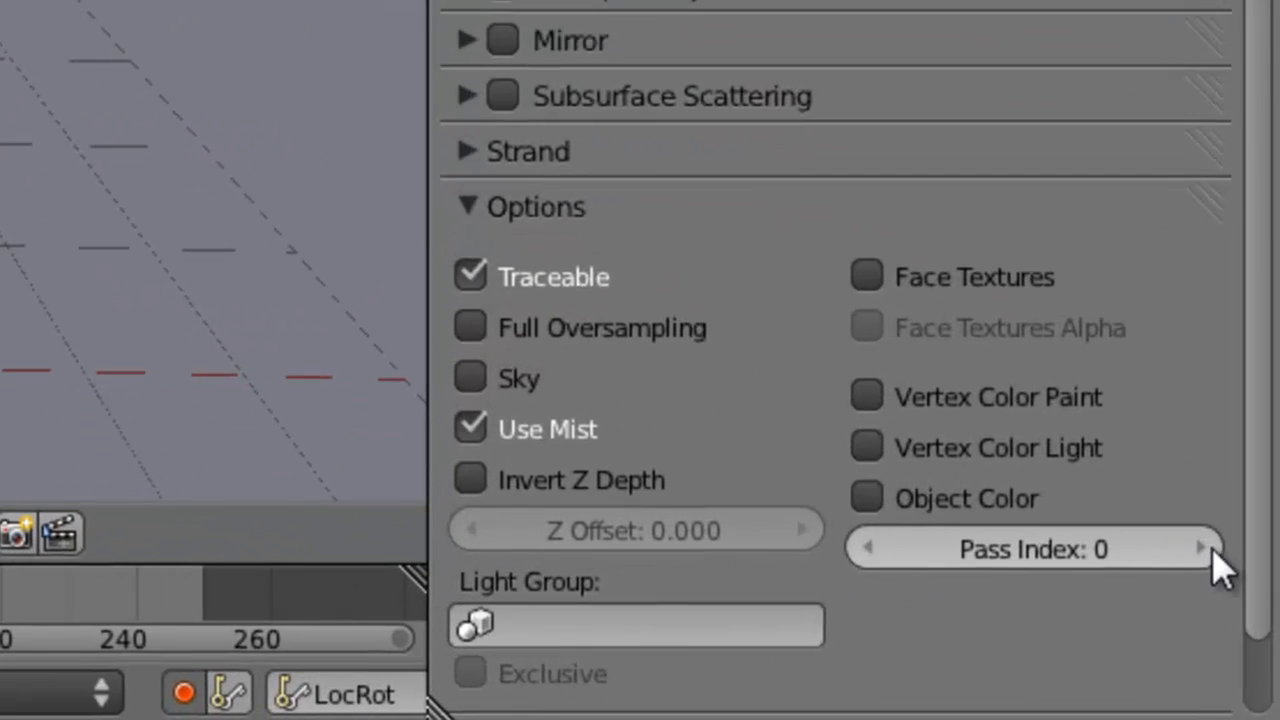
pyautogui.click(1203, 550)
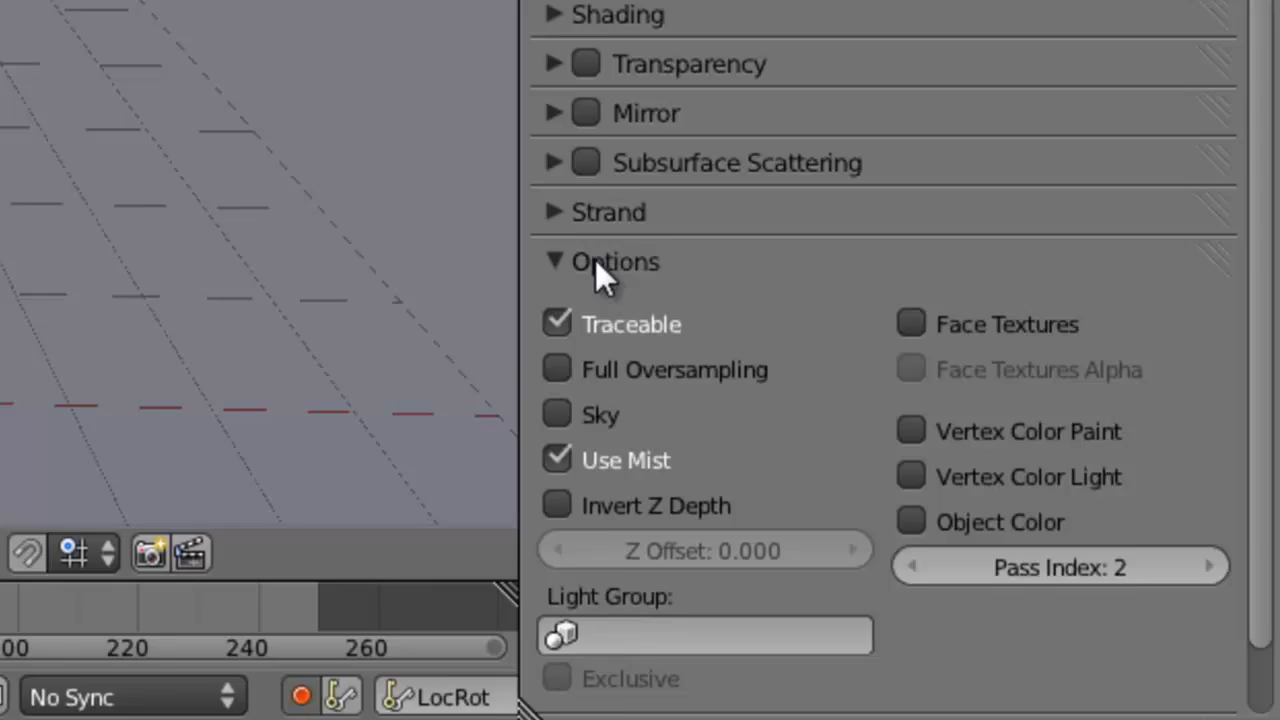
pyautogui.click(490, 207)
# Step: Select the red eye surface inside the body and increase its material's pass index
pyautogui.moveTo(654, 307); pyautogui.dragTo(622, 305, button='middle')
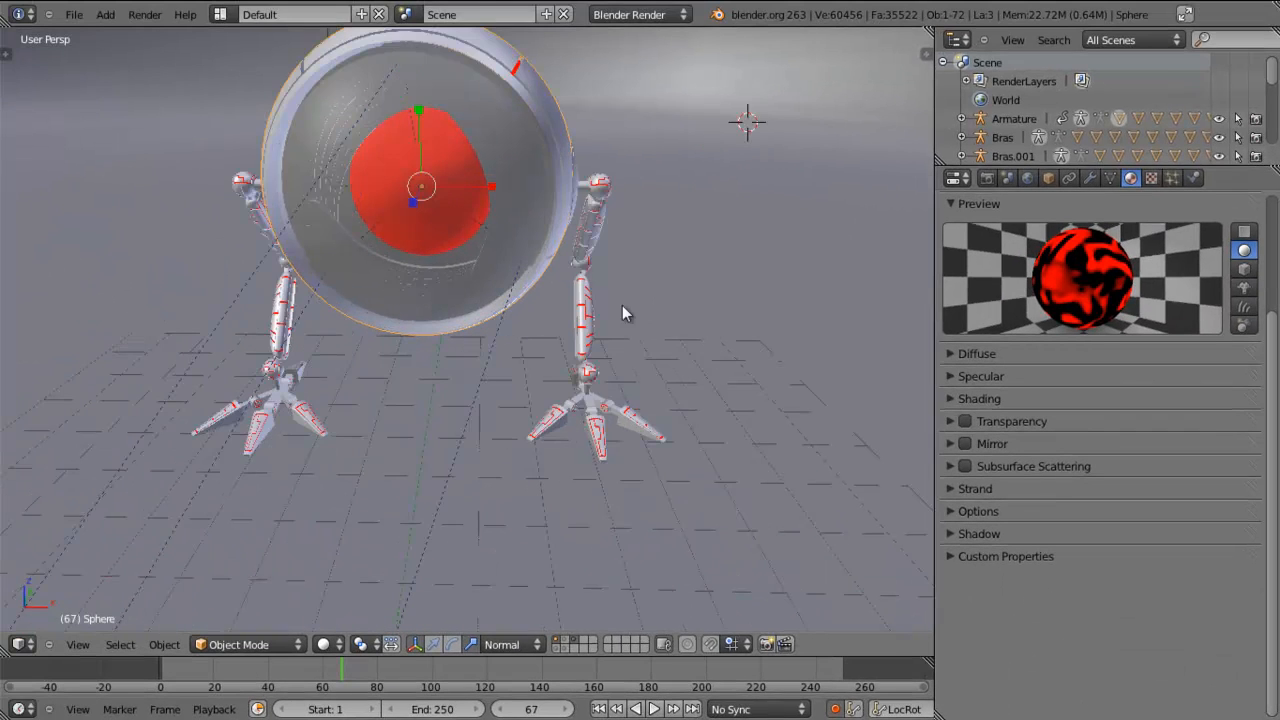
pyautogui.moveTo(580, 257); pyautogui.dragTo(420, 262, button='middle')
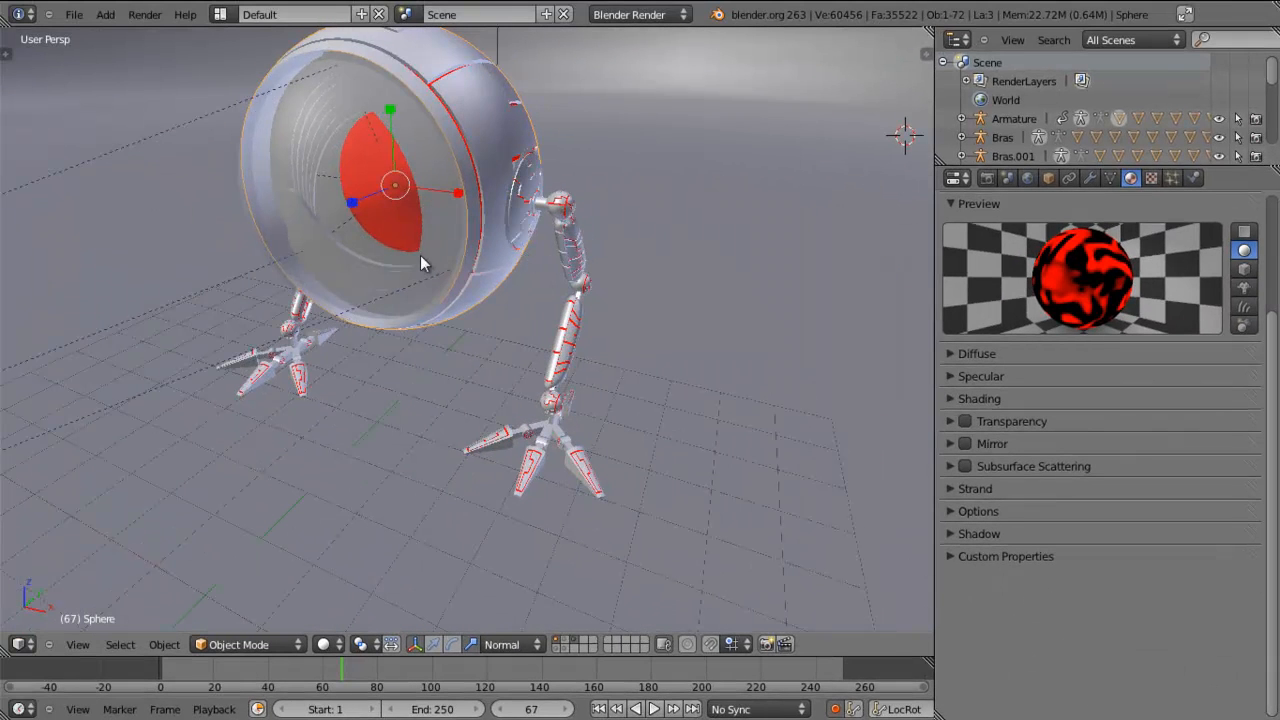
pyautogui.rightClick(380, 196)
pyautogui.rightClick(378, 193)
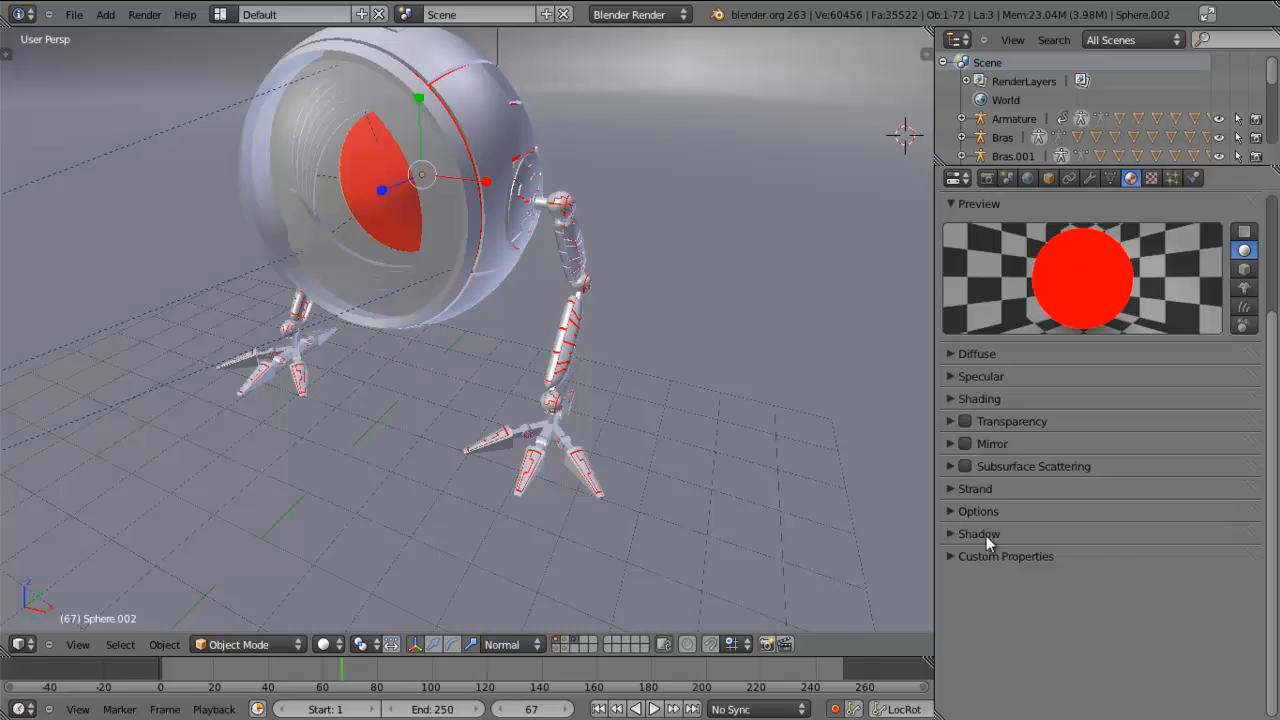
pyautogui.click(960, 513)
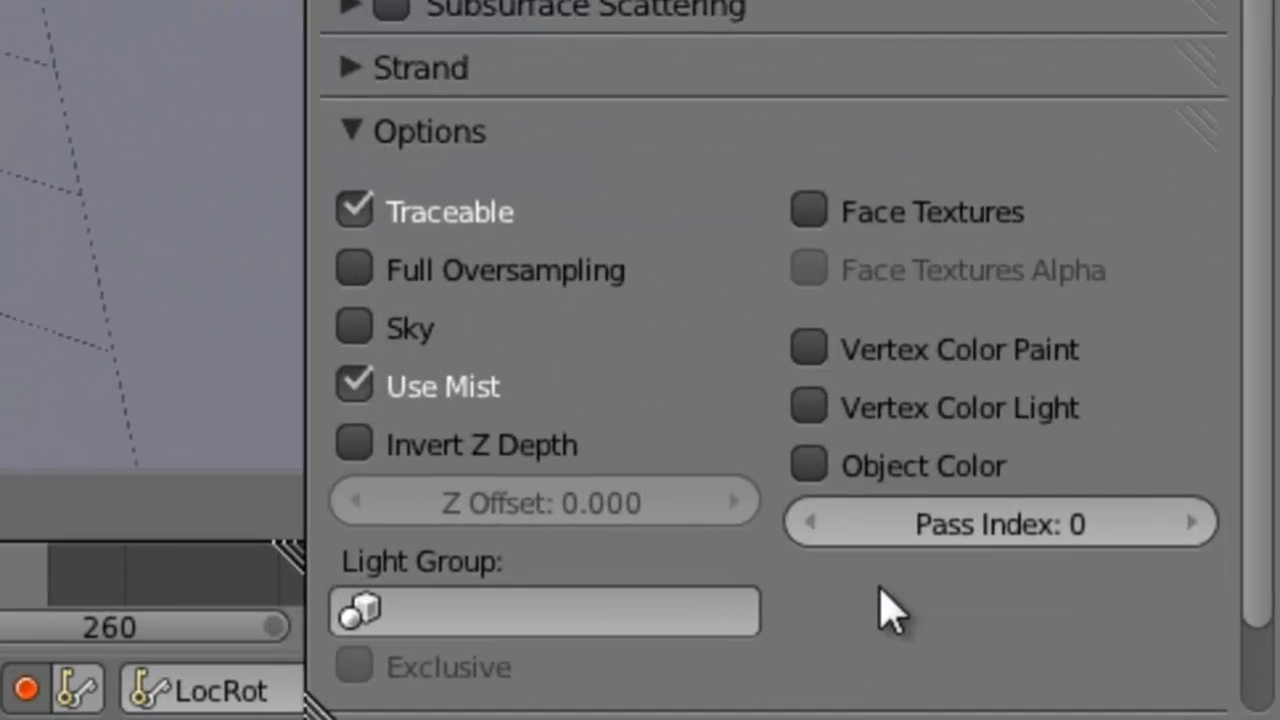
pyautogui.click(1191, 522)
pyautogui.click(372, 136)
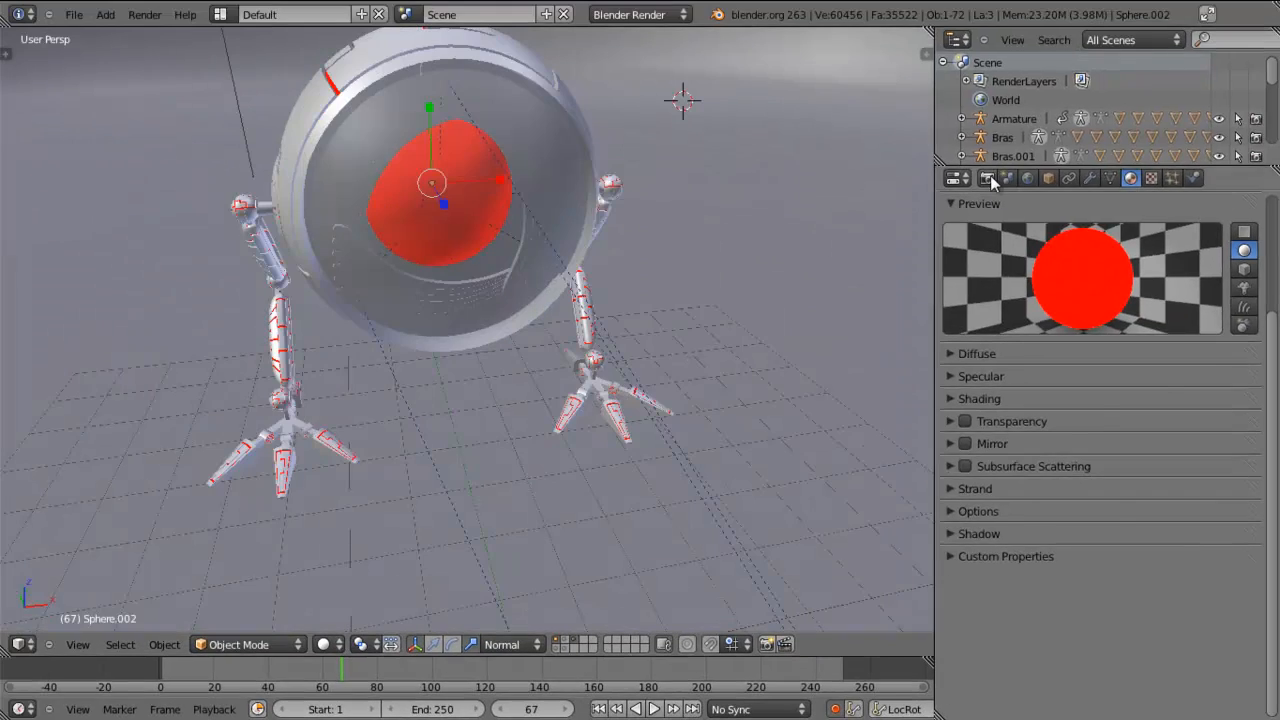
# Step: Enable the Material Index pass for the RenderLayer in the scene's render settings
pyautogui.click(987, 177)
pyautogui.moveTo(1034, 167); pyautogui.dragTo(1040, 122)
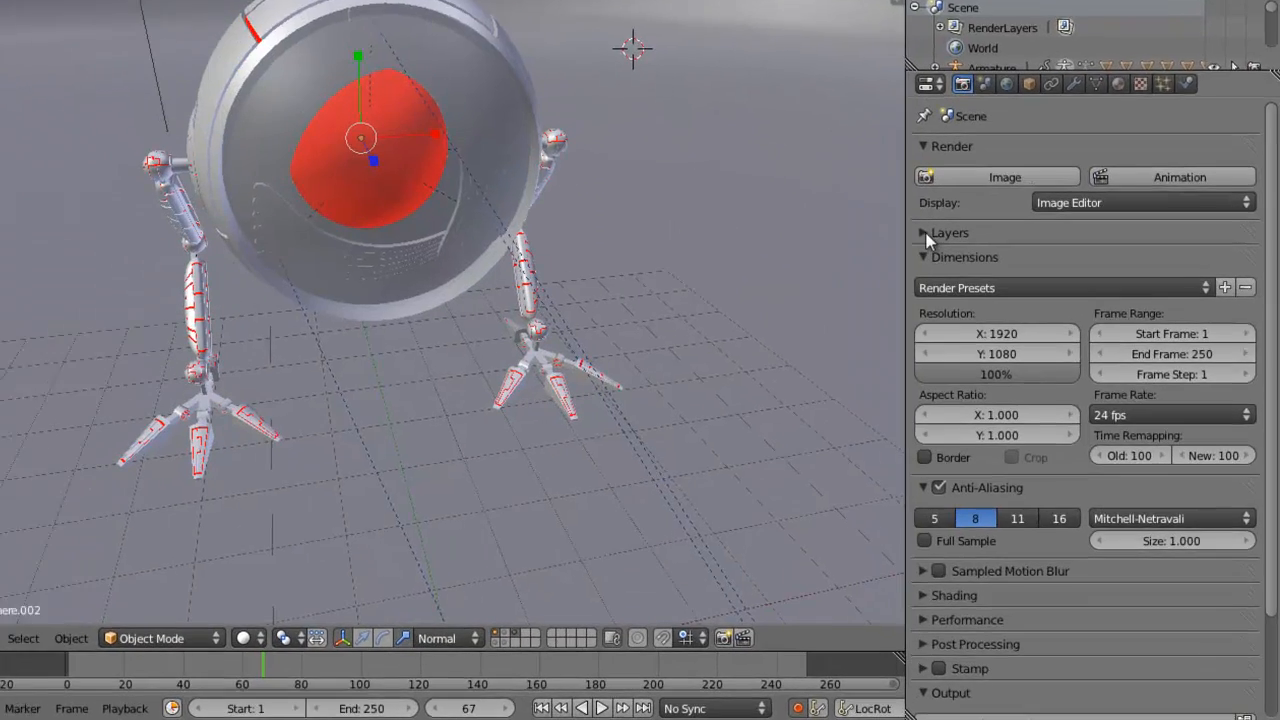
pyautogui.click(888, 184)
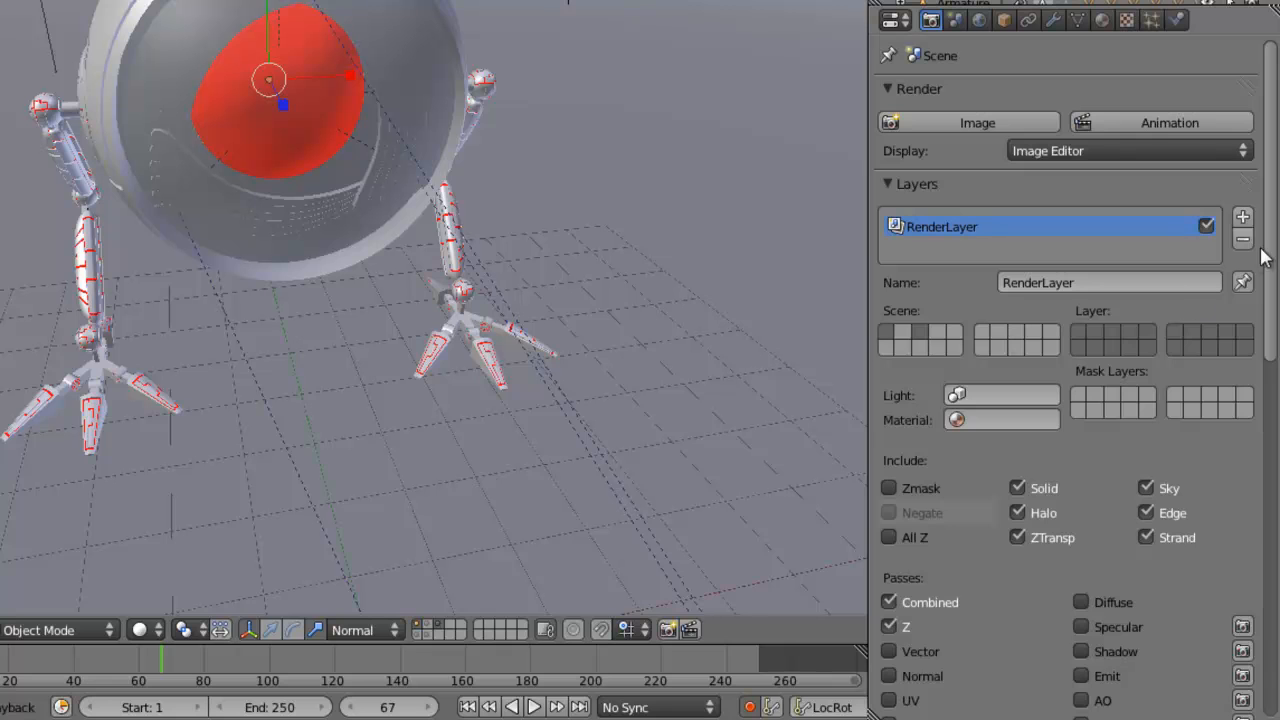
pyautogui.scroll(-6, 1272, 245)
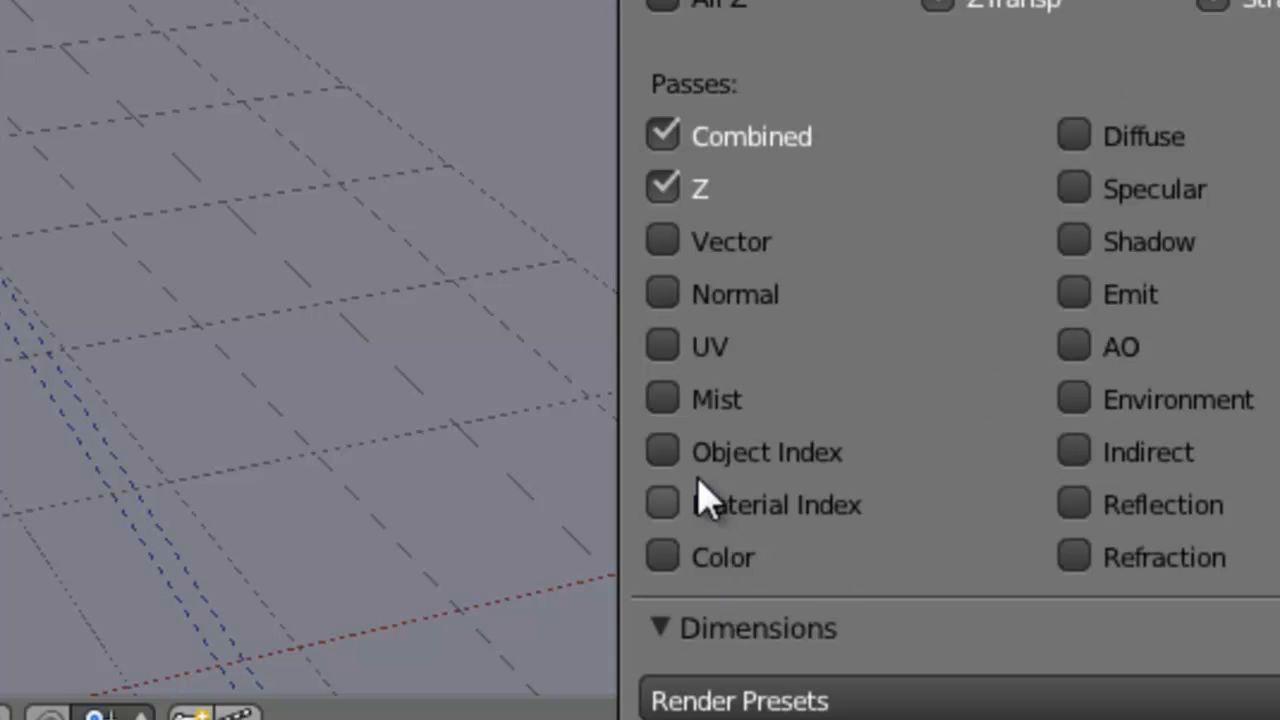
pyautogui.click(662, 508)
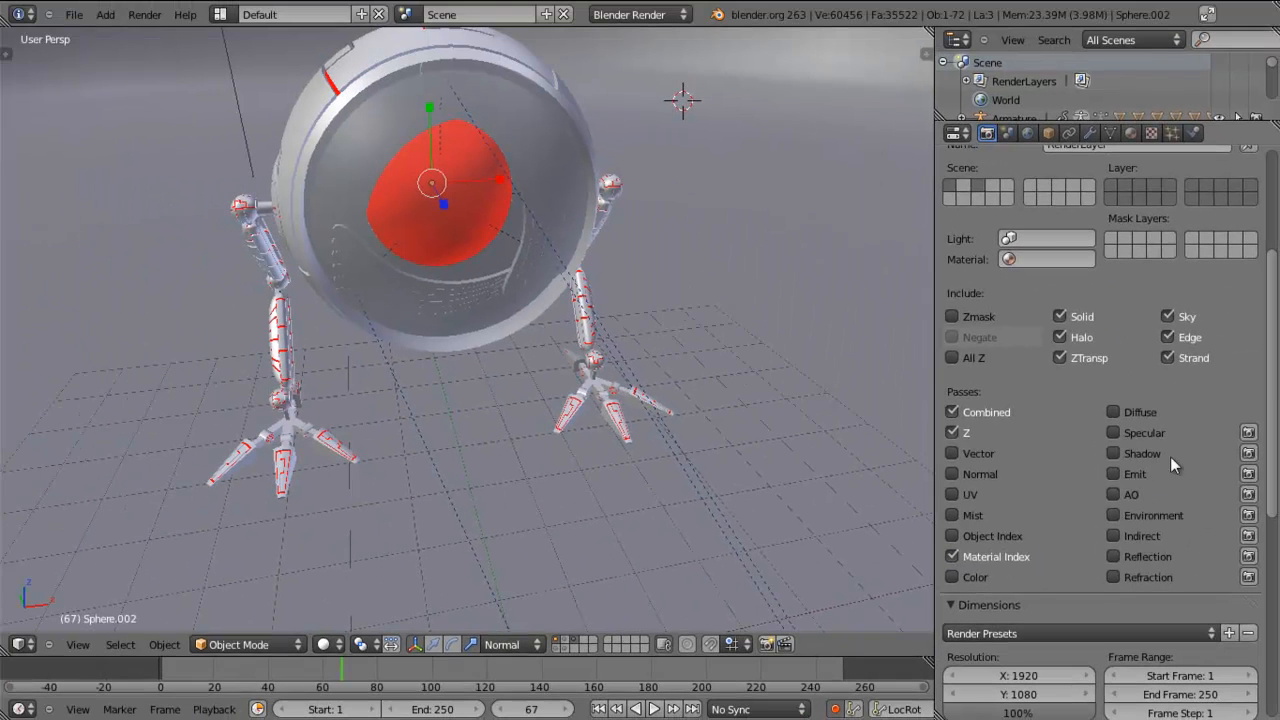
# Step: Render the current frame as a still image
pyautogui.scroll(5, 1266, 390)
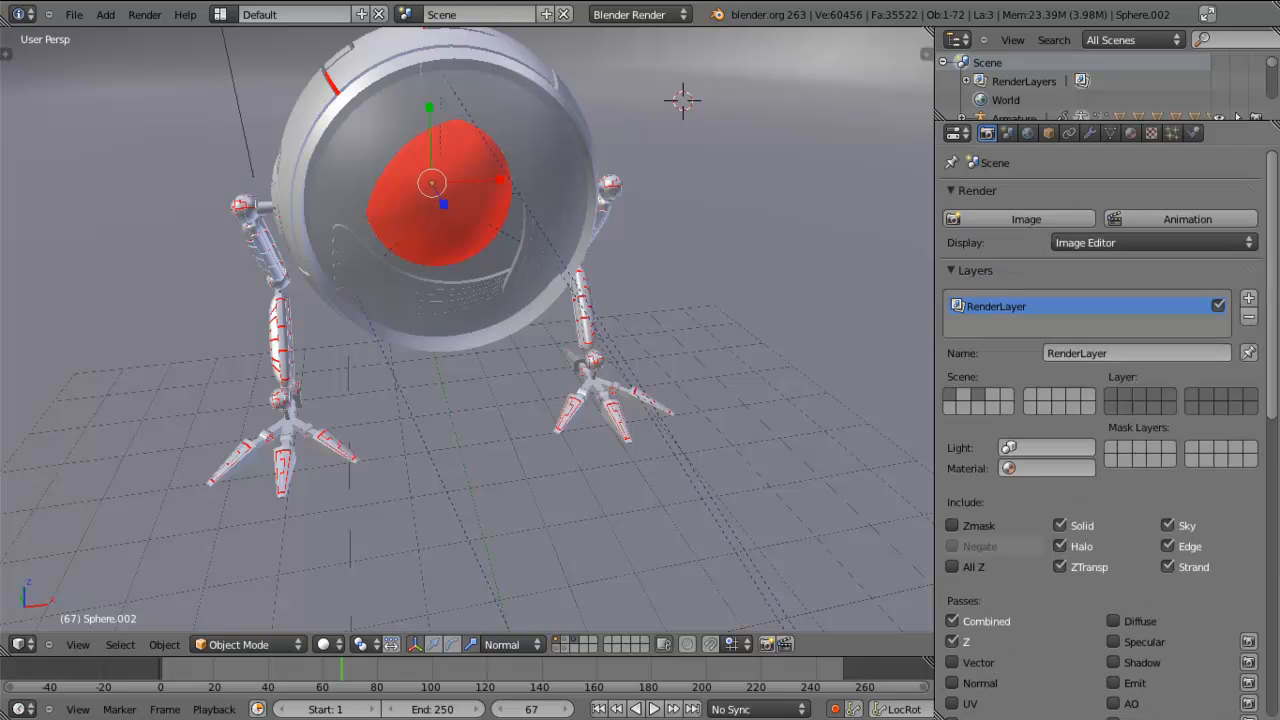
pyautogui.click(1011, 223)
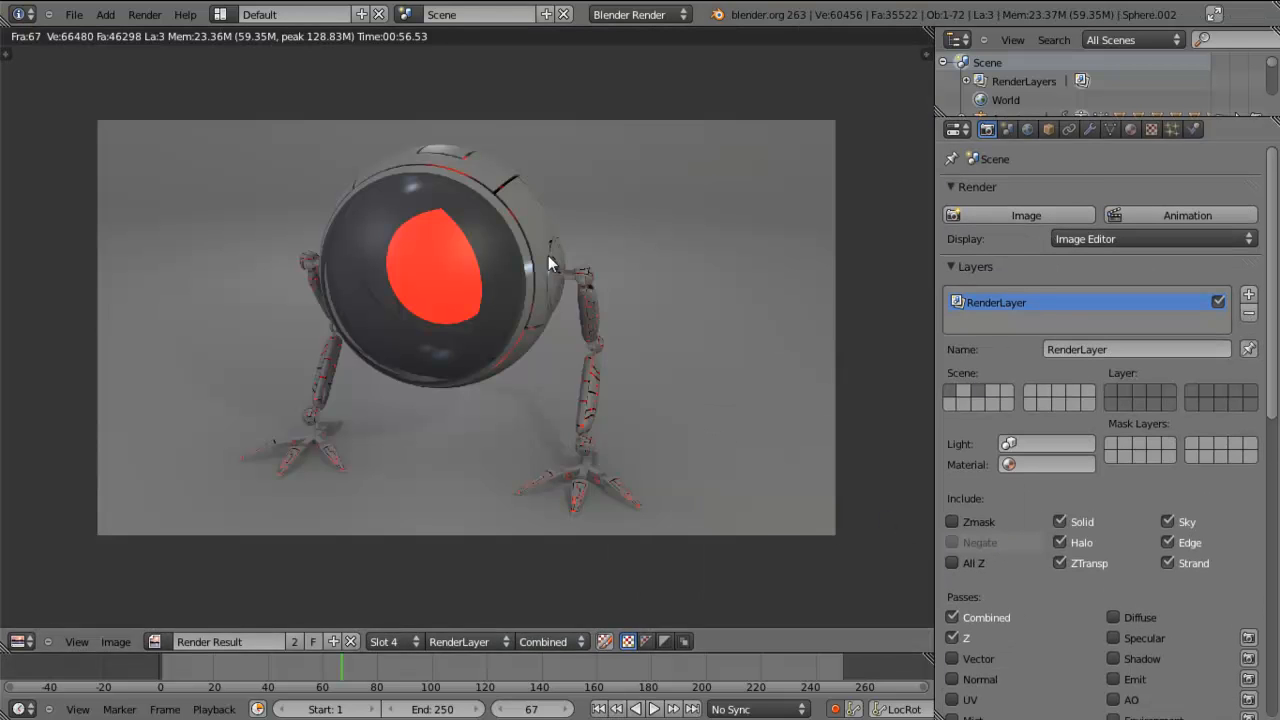
# Step: Switch to the Compositing screen layout and enable nodes and the backdrop for the scene's compositing tree
pyautogui.scroll(3, 393, 233)
pyautogui.moveTo(363, 216); pyautogui.dragTo(407, 223, button='middle')
pyautogui.scroll(-3, 407, 223)
pyautogui.scroll(6, 512, 240)
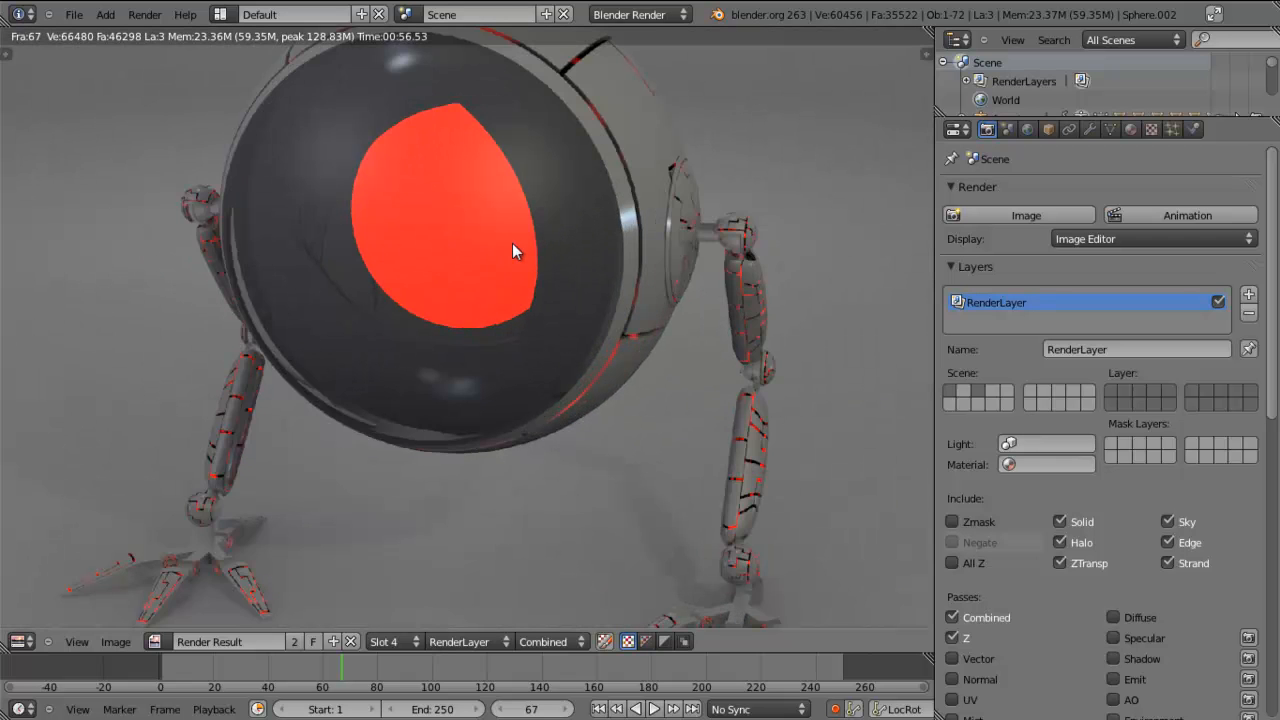
pyautogui.scroll(-4, 508, 233)
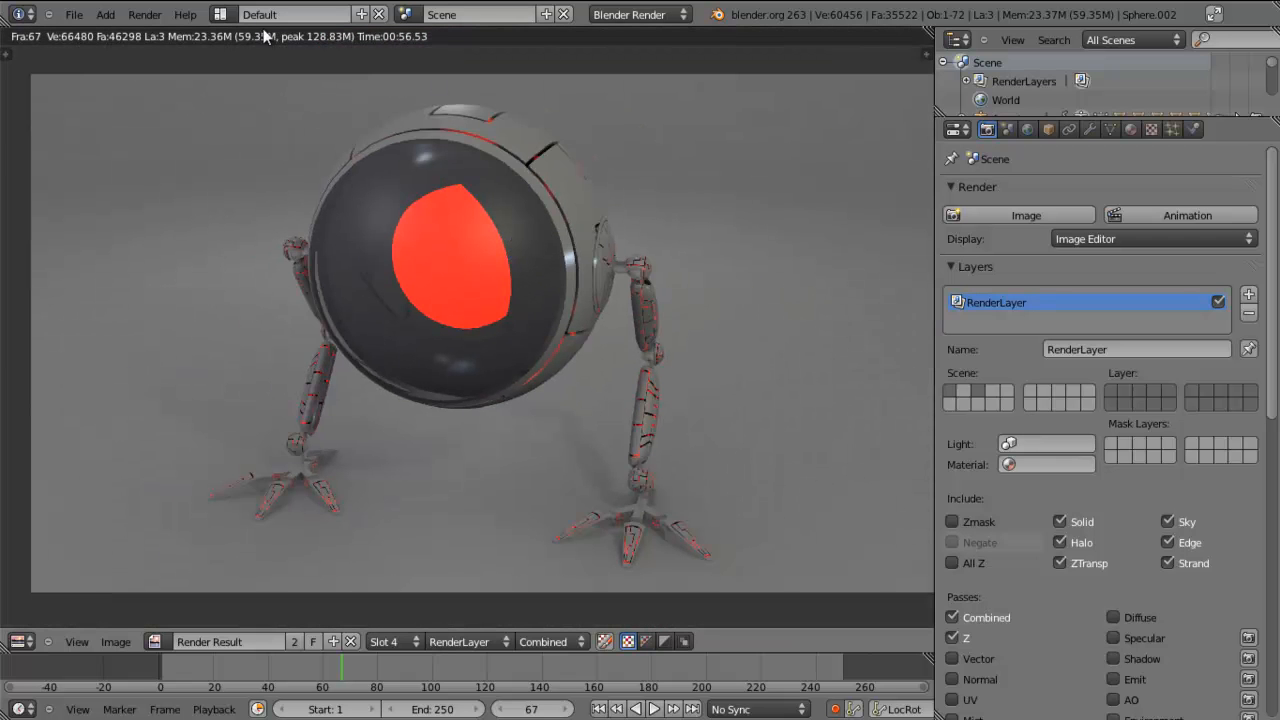
pyautogui.click(220, 14)
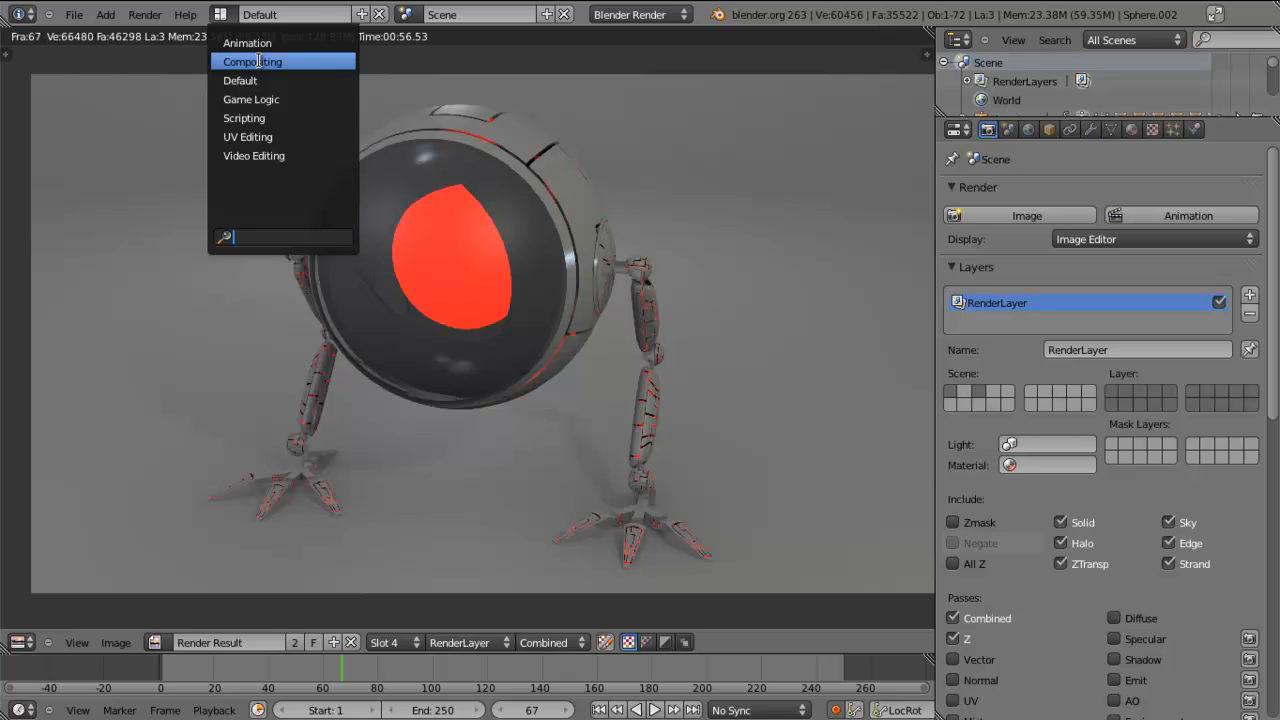
pyautogui.click(257, 61)
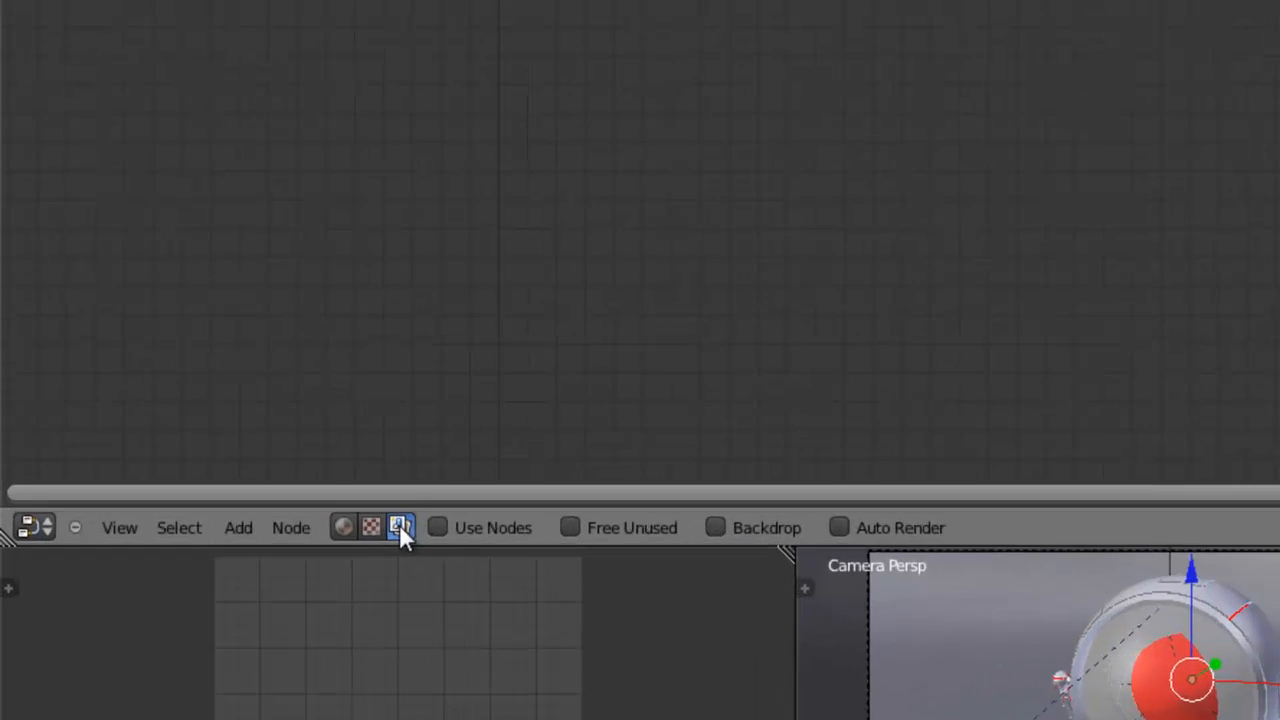
pyautogui.click(531, 584)
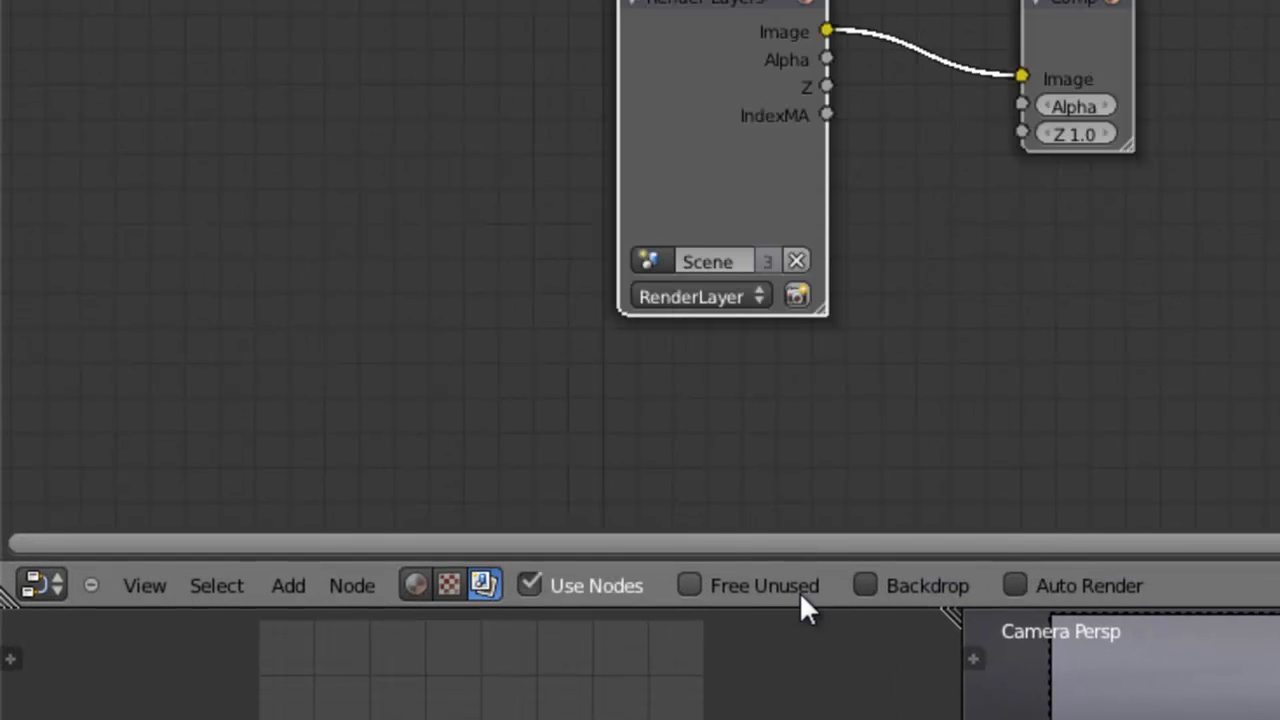
pyautogui.click(868, 585)
# Step: Spread the Render Layers and Composite nodes apart to make room between them
pyautogui.moveTo(743, 88); pyautogui.dragTo(659, 79)
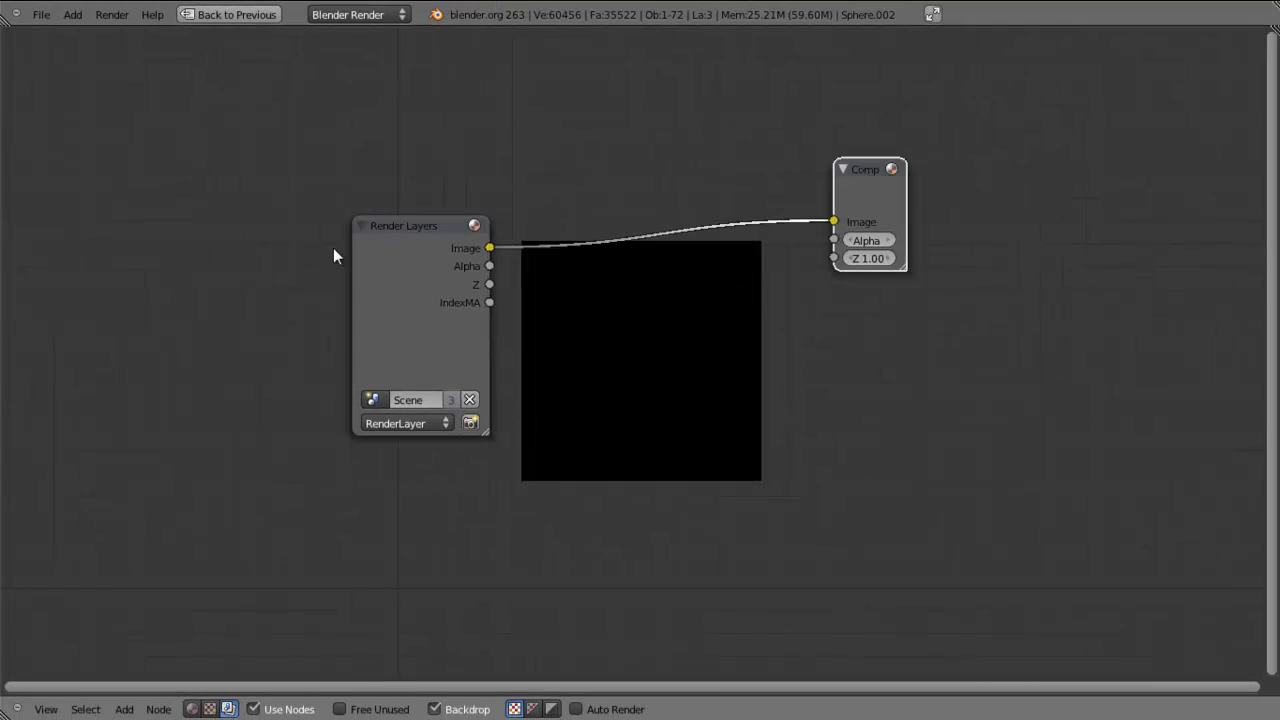
pyautogui.moveTo(388, 258); pyautogui.dragTo(272, 212)
pyautogui.moveTo(892, 241); pyautogui.dragTo(937, 263)
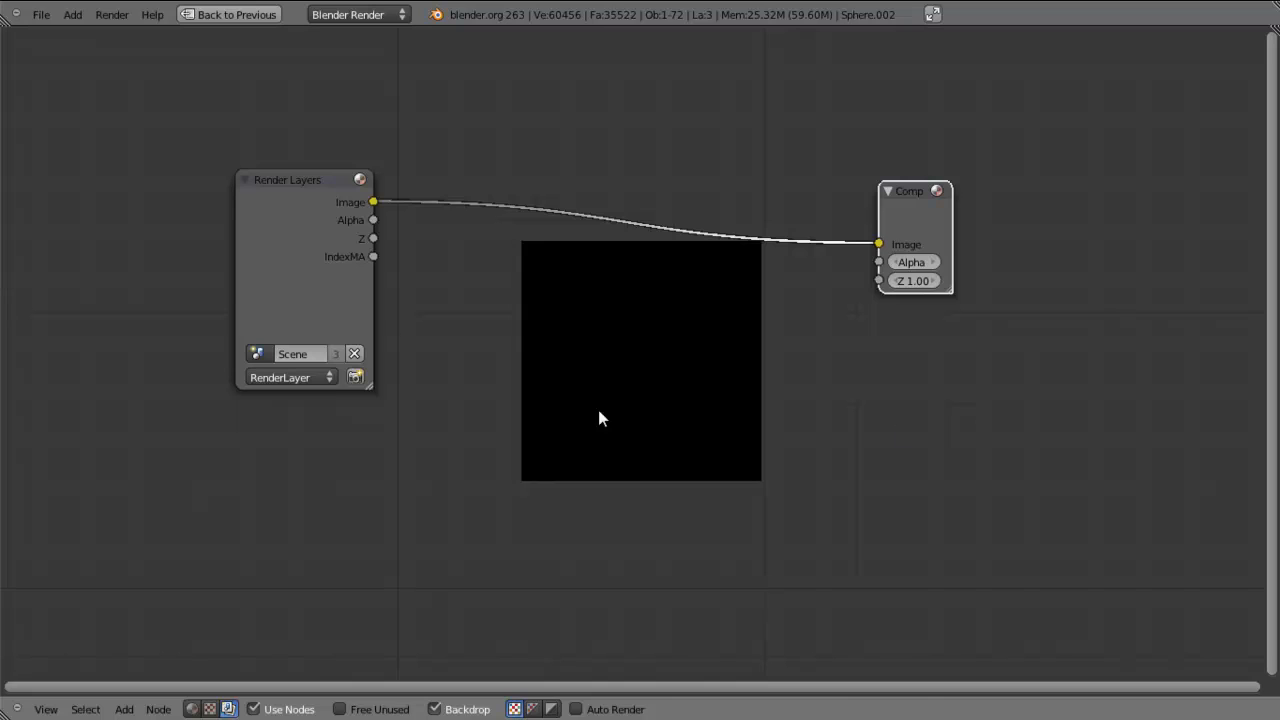
# Step: Add a Viewer node fed by the Render Layers Image output and place it below the Composite node
pyautogui.keyDown('ctrl'); pyautogui.keyDown('shift'); pyautogui.click(328, 206); pyautogui.keyUp('shift'); pyautogui.keyUp('ctrl')
pyautogui.press('g')
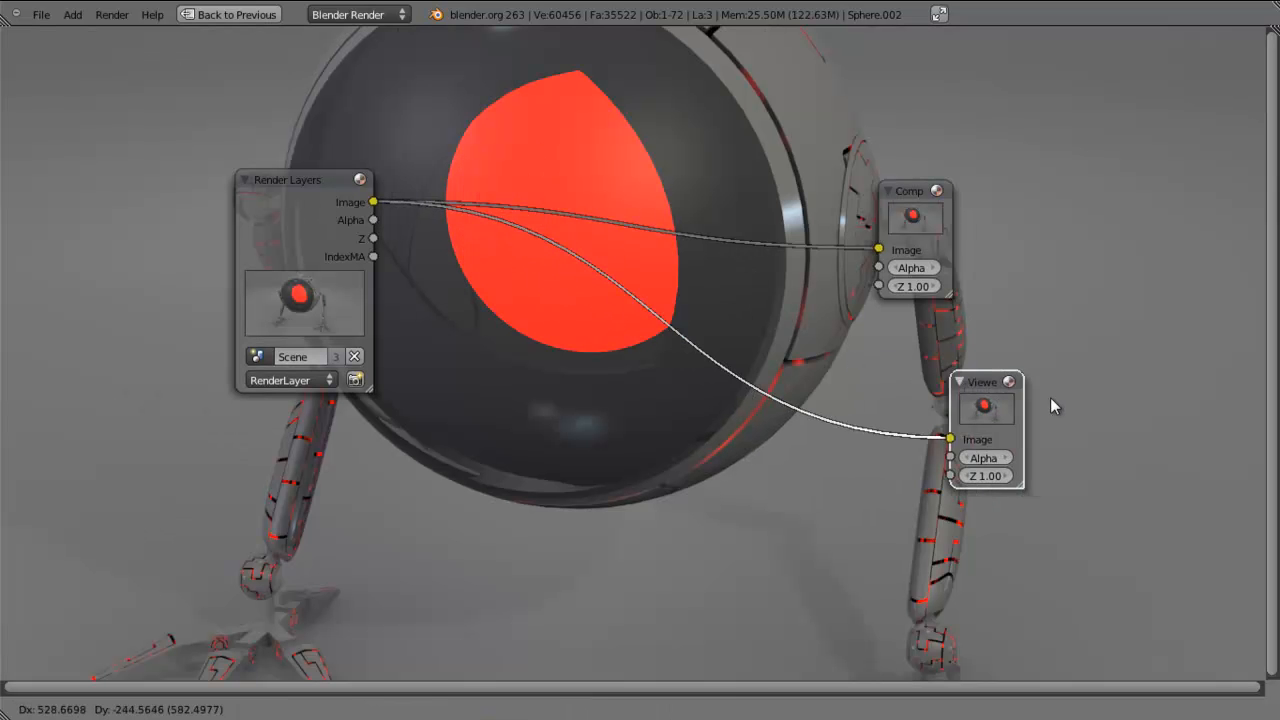
pyautogui.click(1098, 432)
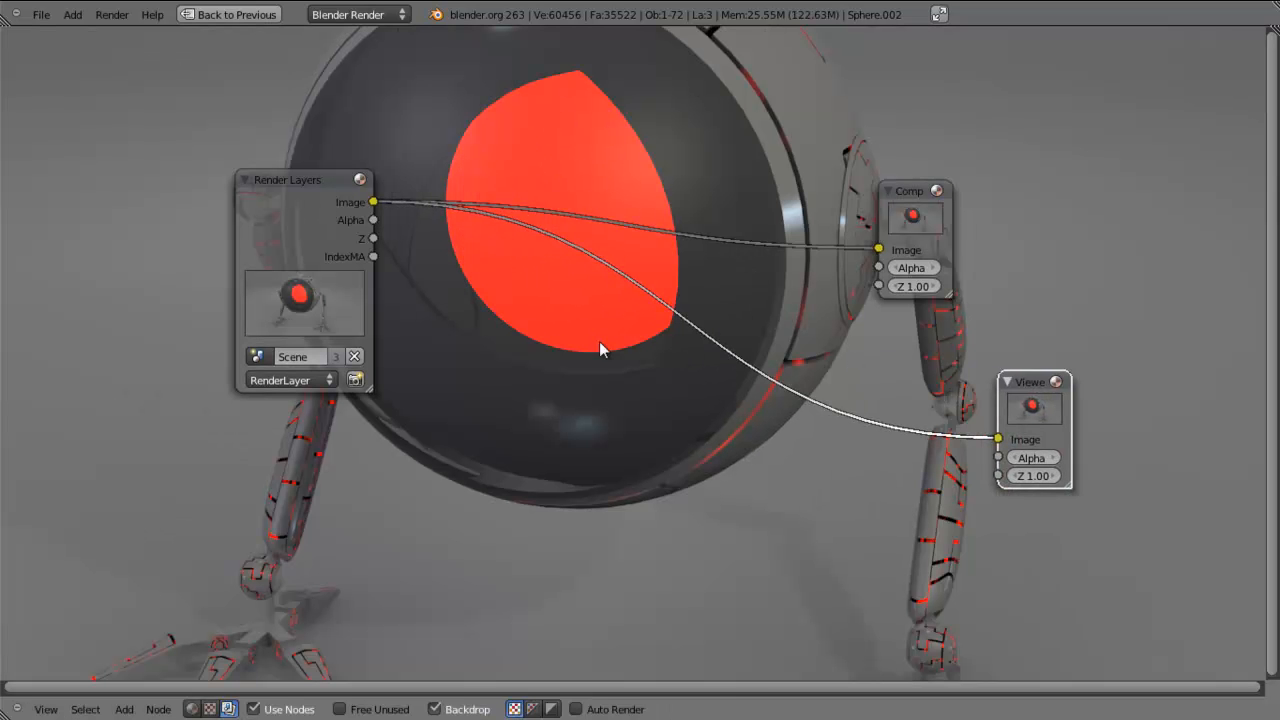
# Step: Set the compositor backdrop zoom to 0.65
pyautogui.press('n')
pyautogui.click(1177, 405)
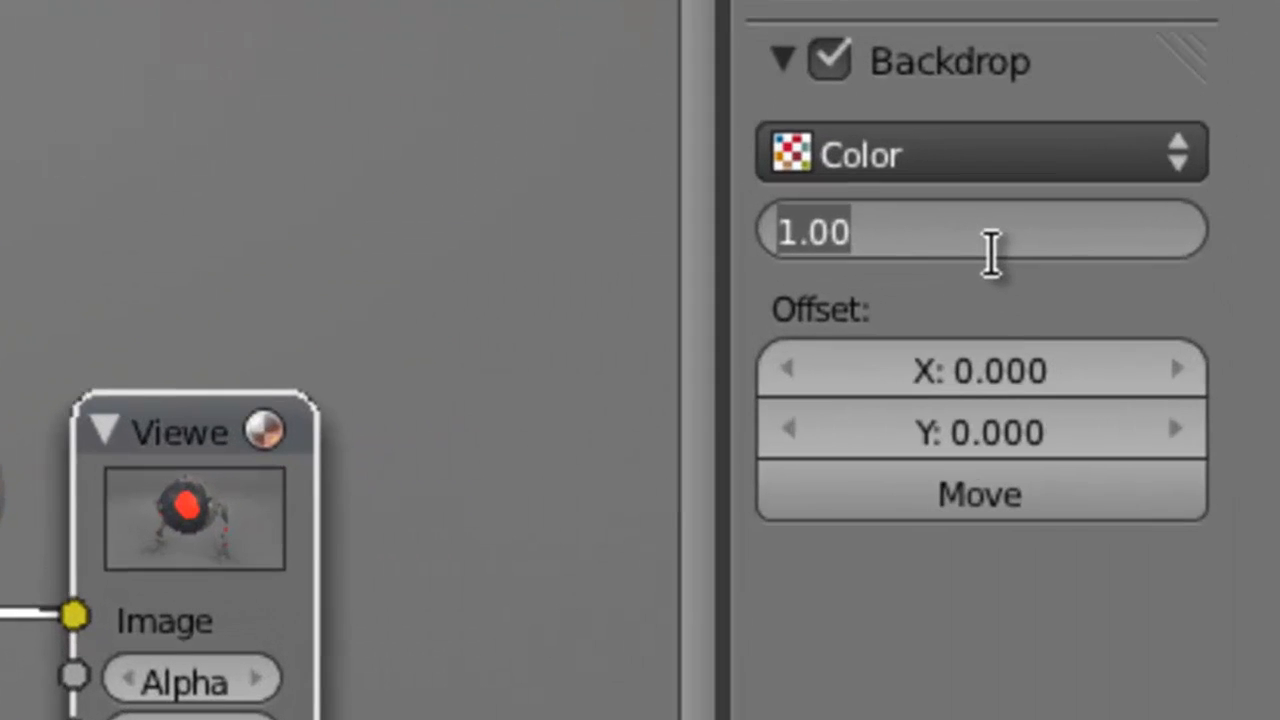
pyautogui.write('0.65')
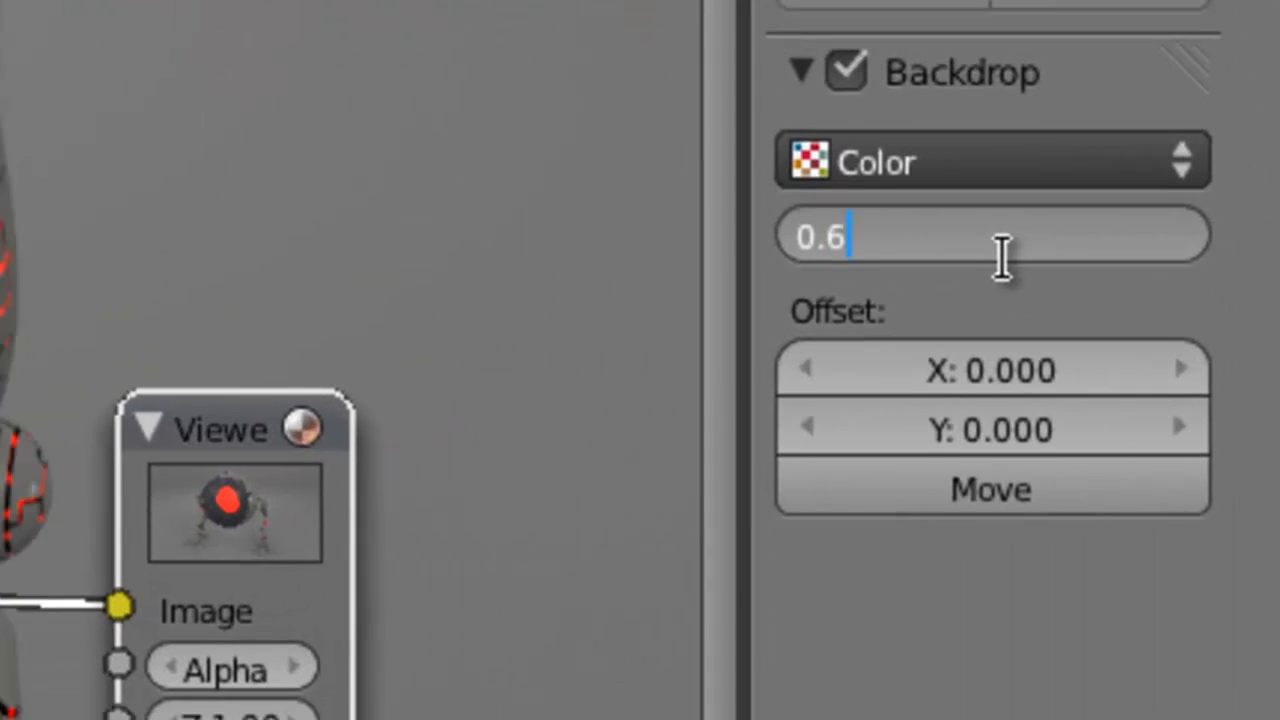
pyautogui.press('Return')
pyautogui.press('n')
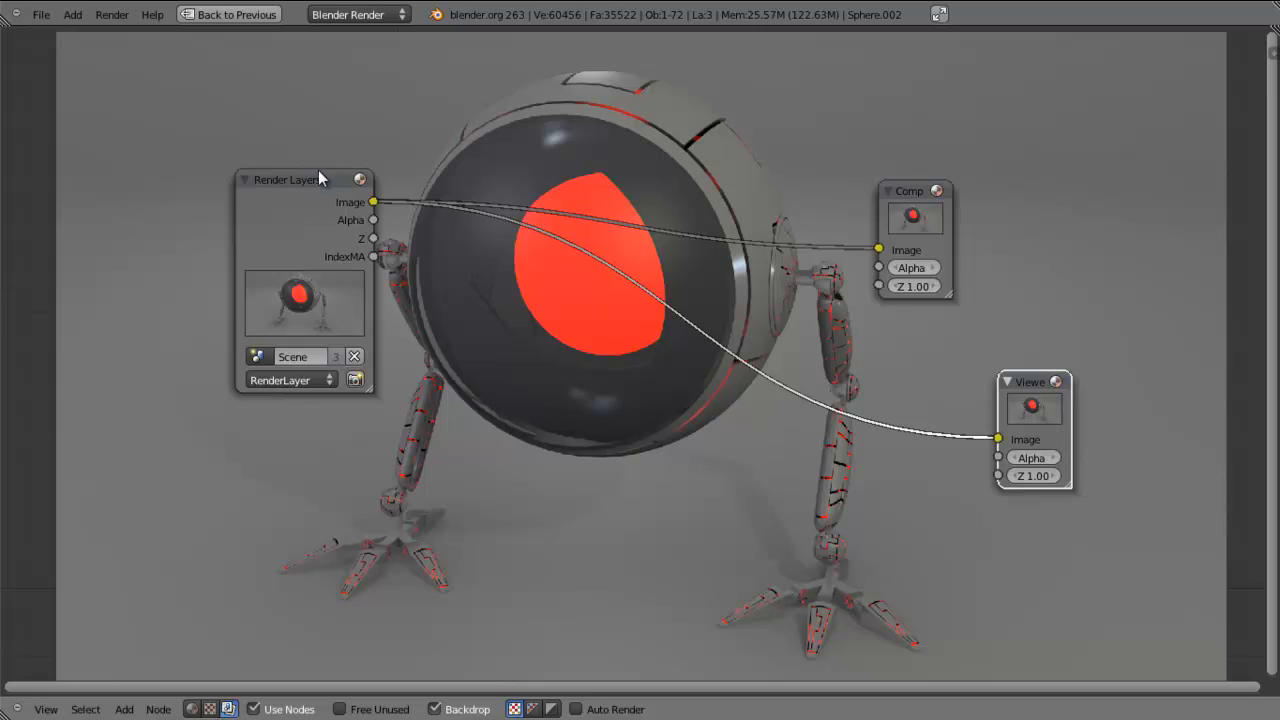
# Step: Move the nodes further apart and connect the Render Layers IndexMA output to the Viewer's Image input
pyautogui.moveTo(257, 182); pyautogui.dragTo(226, 177)
pyautogui.moveTo(888, 190); pyautogui.dragTo(933, 153)
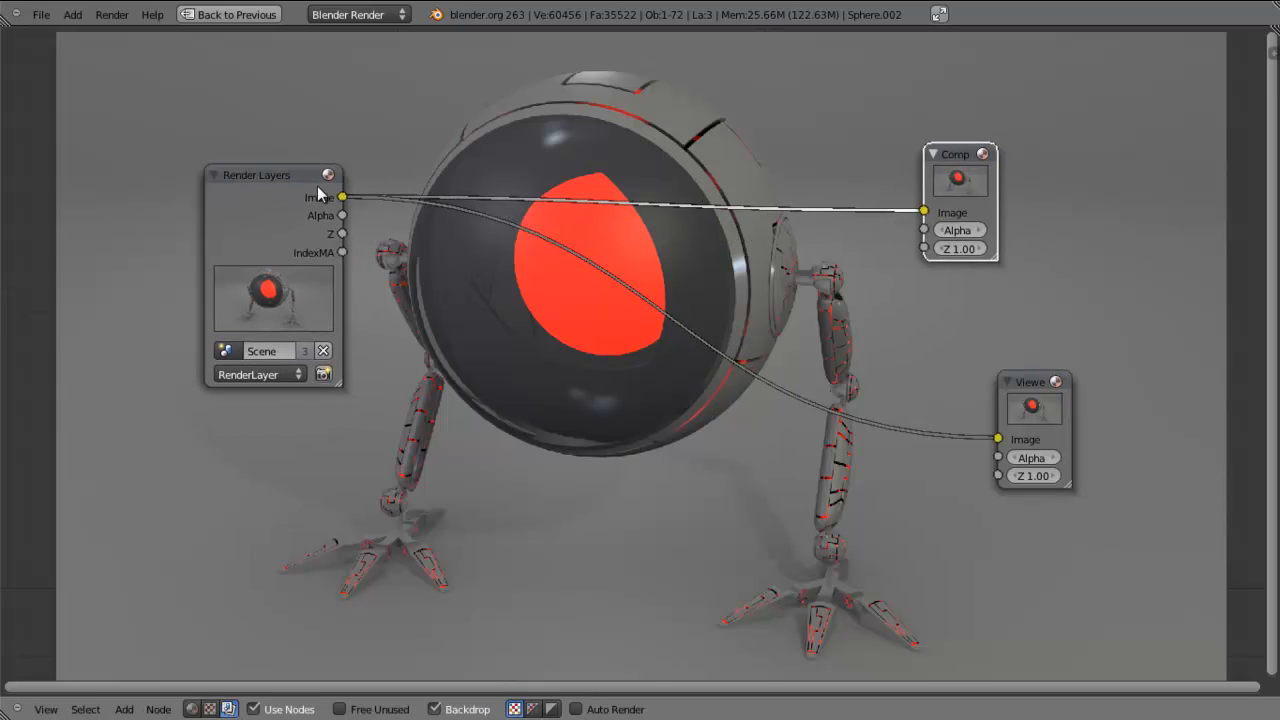
pyautogui.moveTo(318, 193); pyautogui.dragTo(287, 210)
pyautogui.moveTo(311, 269); pyautogui.dragTo(998, 438)
pyautogui.moveTo(1021, 389); pyautogui.dragTo(1075, 355)
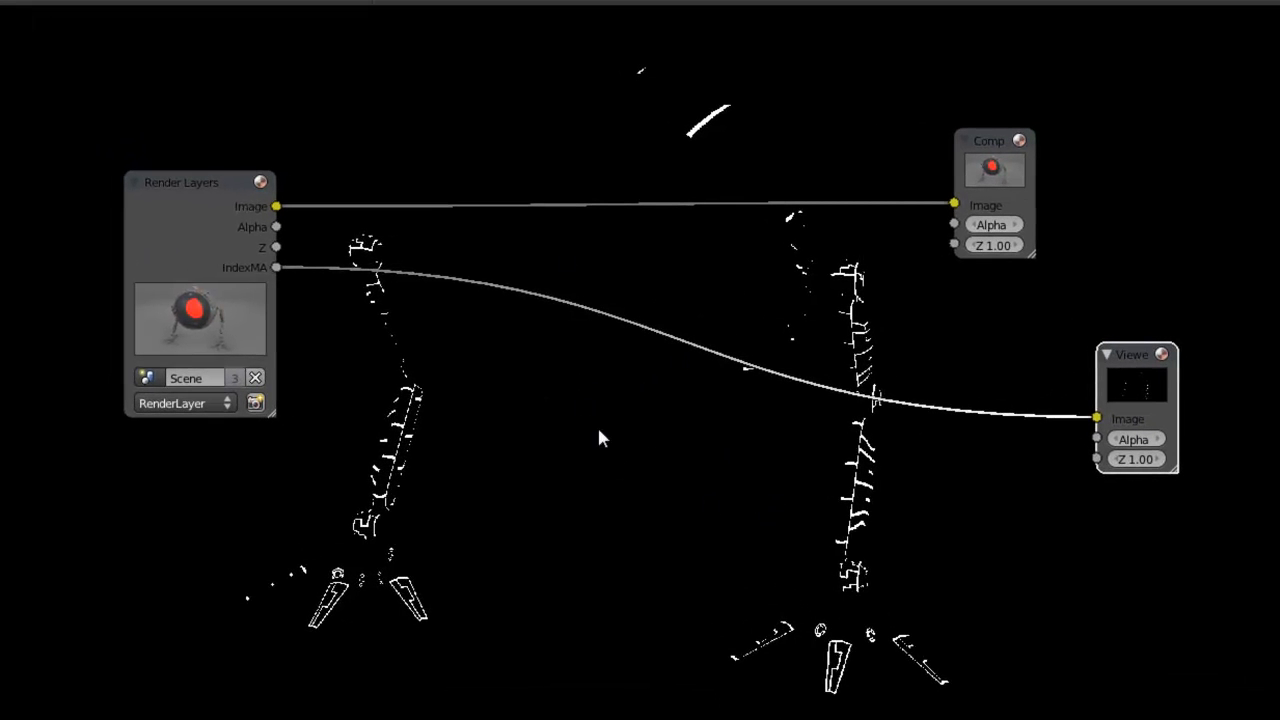
# Step: Insert an ID Mask converter node on the link between the IndexMA output and the Viewer
pyautogui.hotkey('shift', 'a')
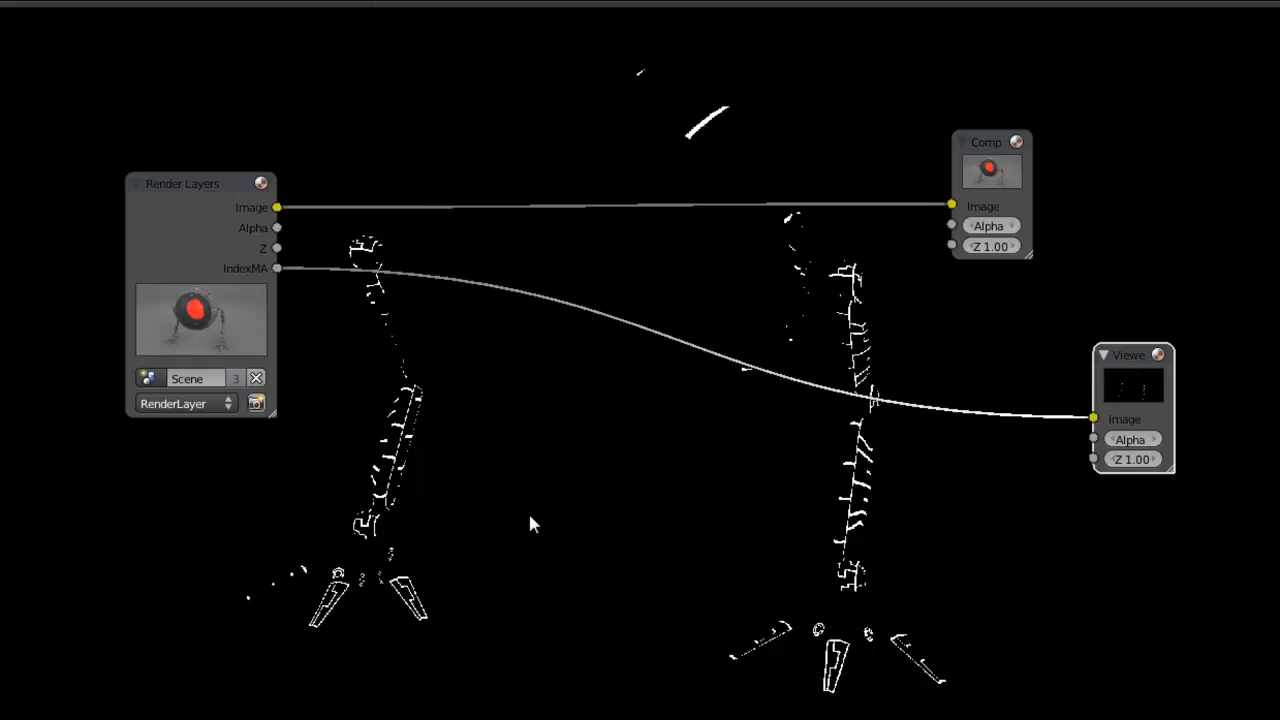
pyautogui.hotkey('shift', 'a')
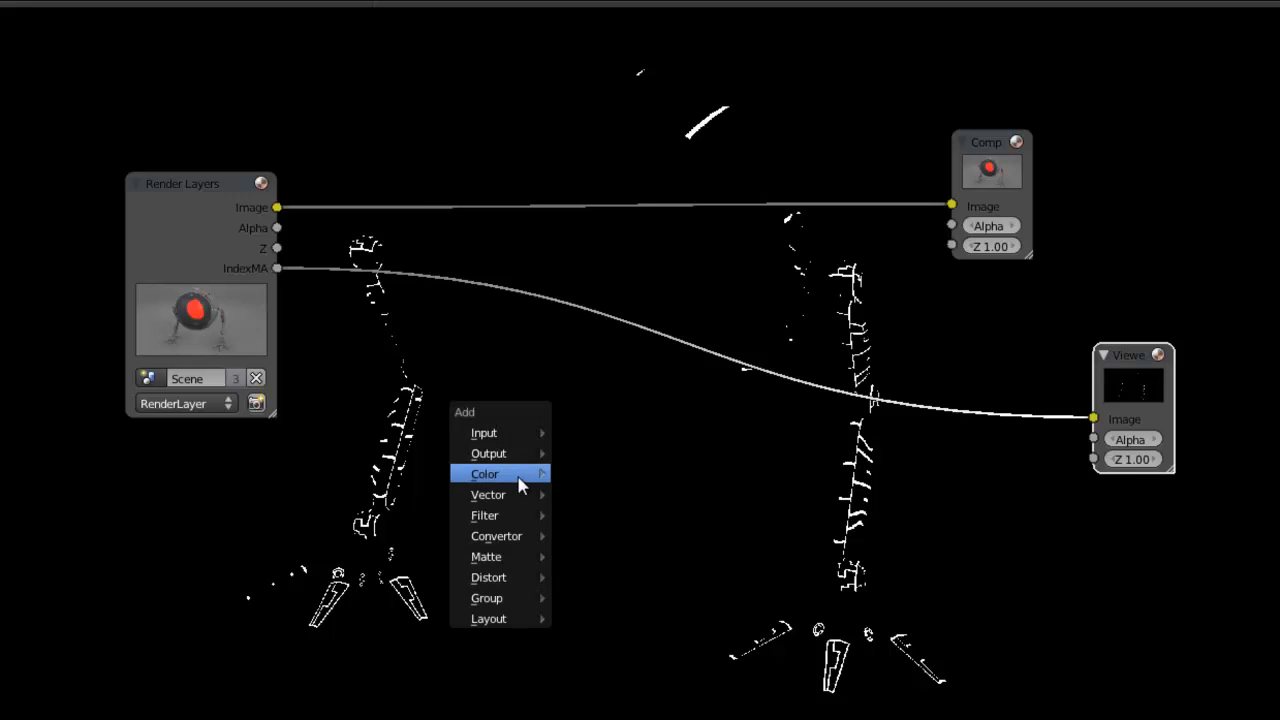
pyautogui.moveTo(527, 545)
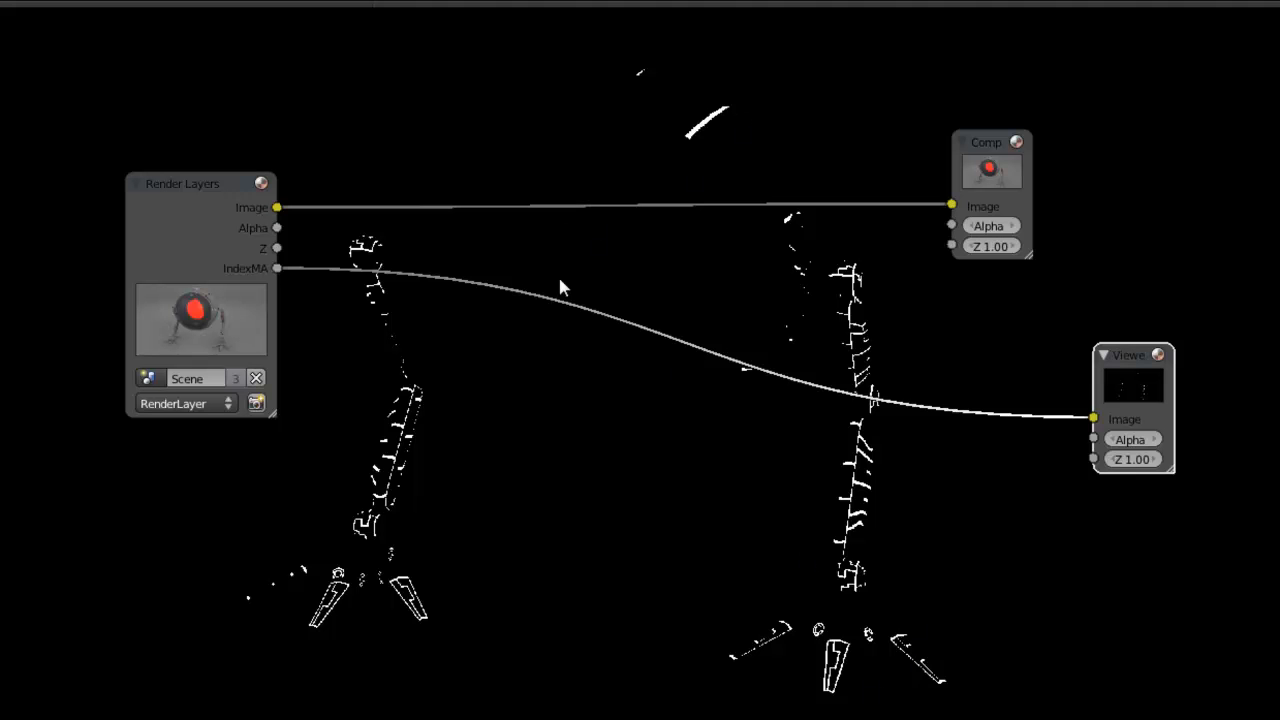
pyautogui.hotkey('shift', 'a')
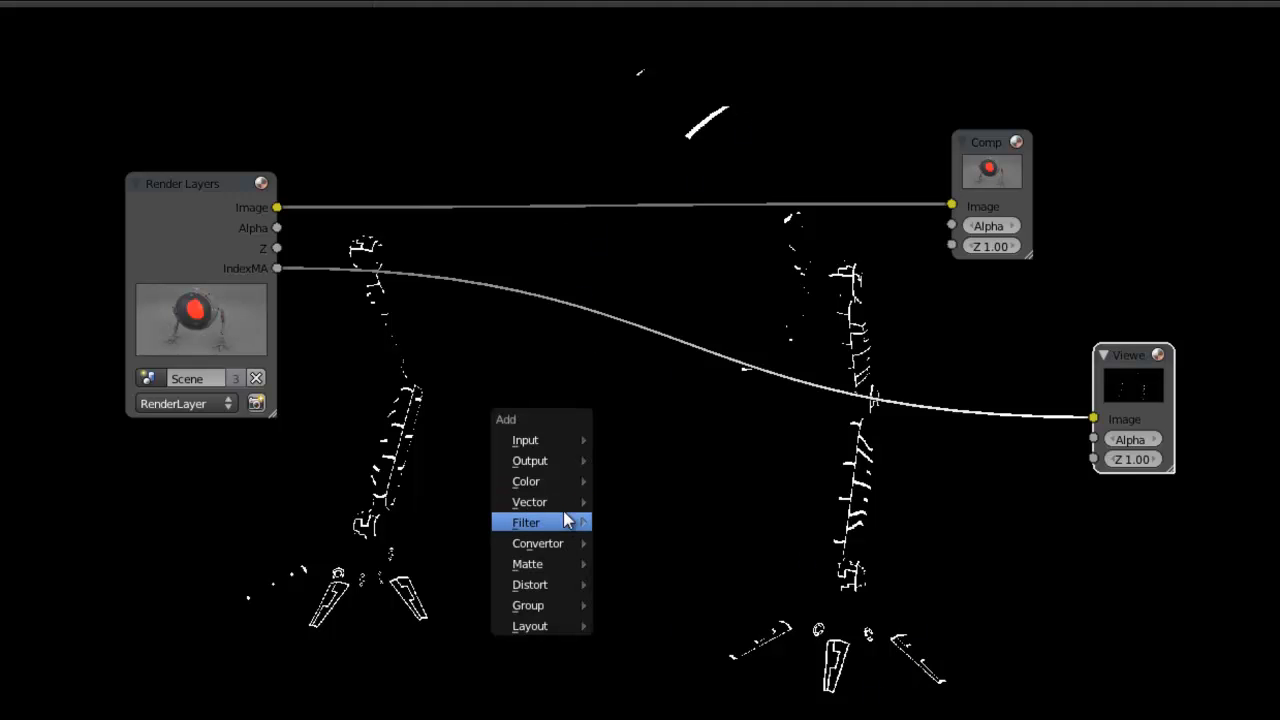
pyautogui.moveTo(563, 543)
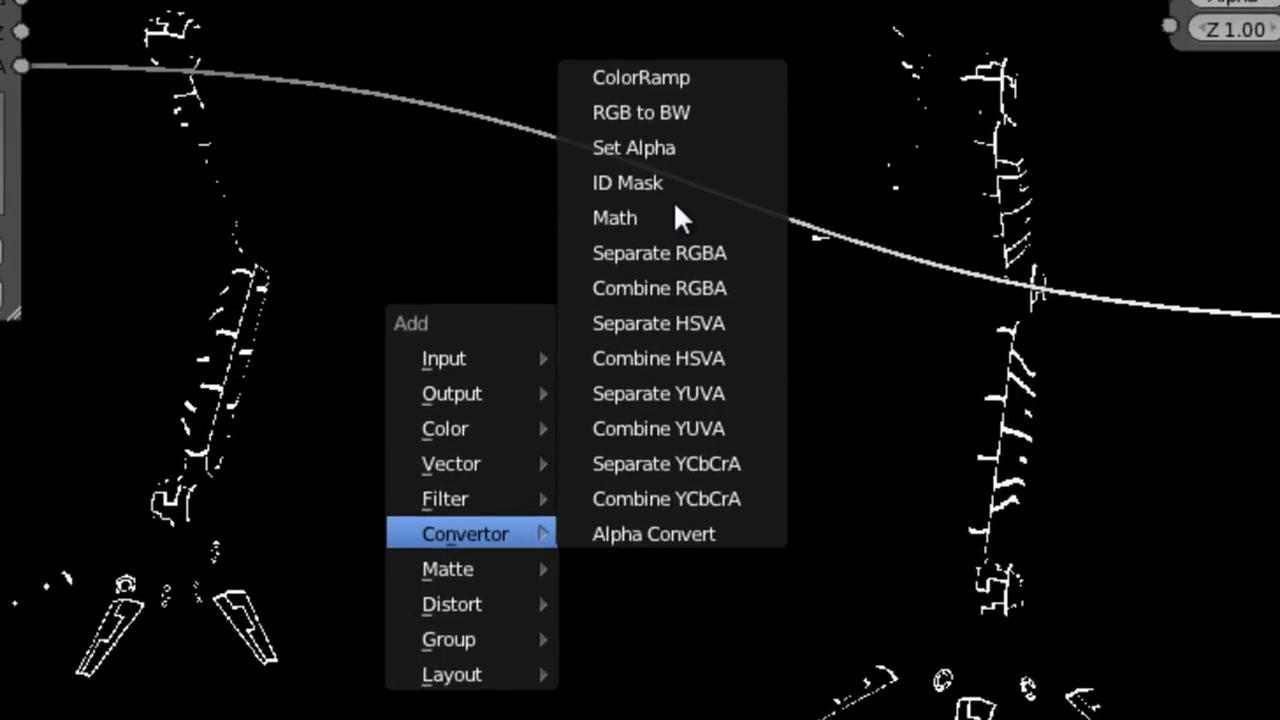
pyautogui.click(677, 182)
pyautogui.click(262, 81)
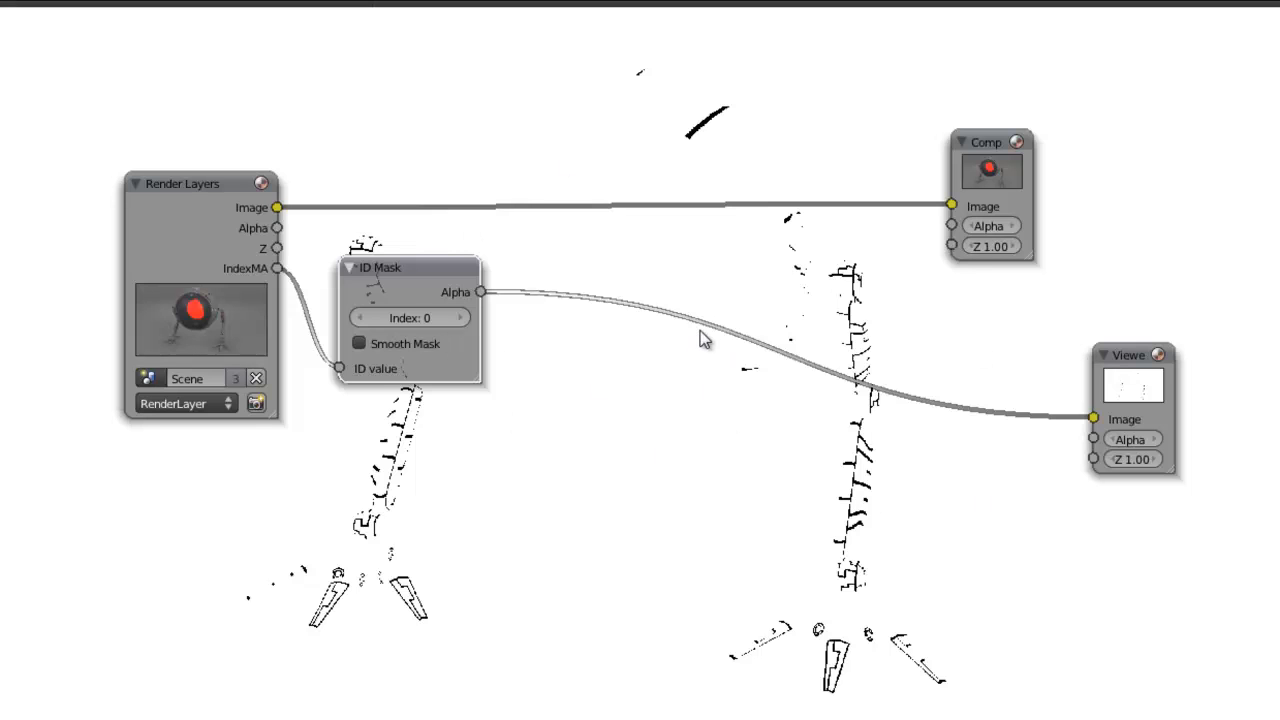
# Step: Preview ID Mask indexes 1 and 2, set the index back to 1, and move the node away from Render Layers
pyautogui.click(463, 317)
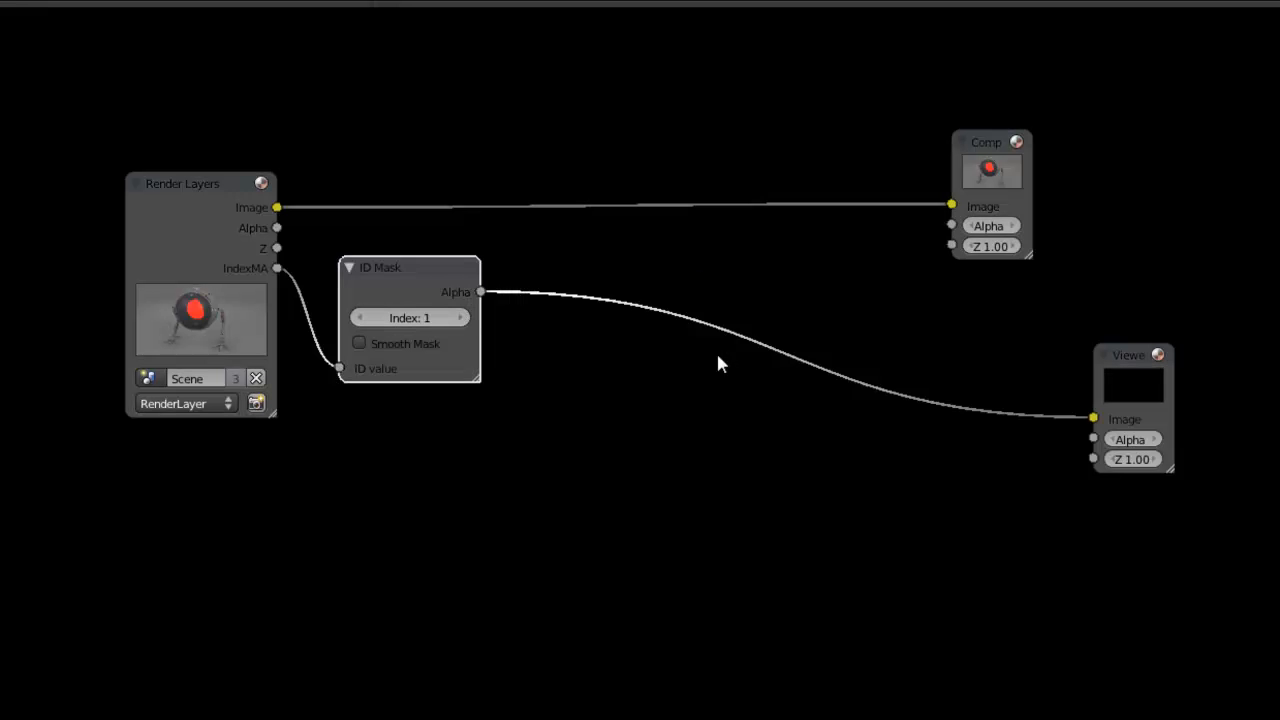
pyautogui.moveTo(440, 292); pyautogui.dragTo(493, 371)
pyautogui.click(492, 367)
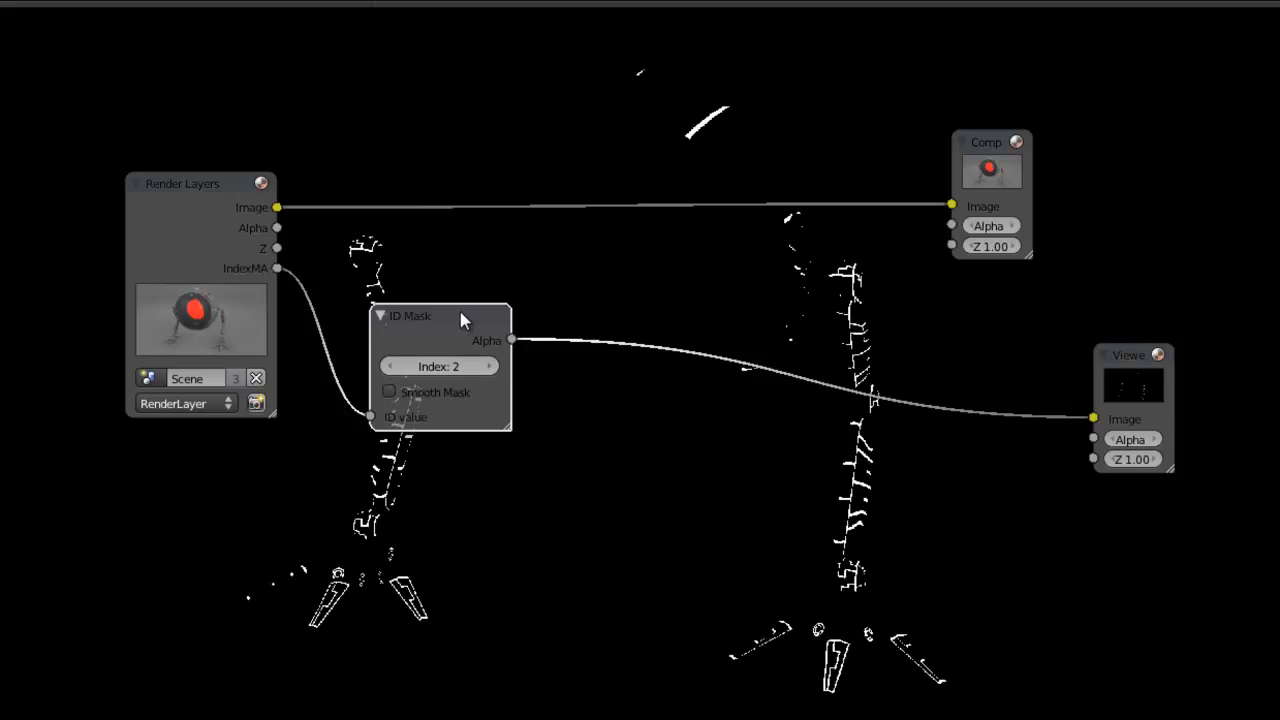
pyautogui.moveTo(501, 315); pyautogui.dragTo(546, 309)
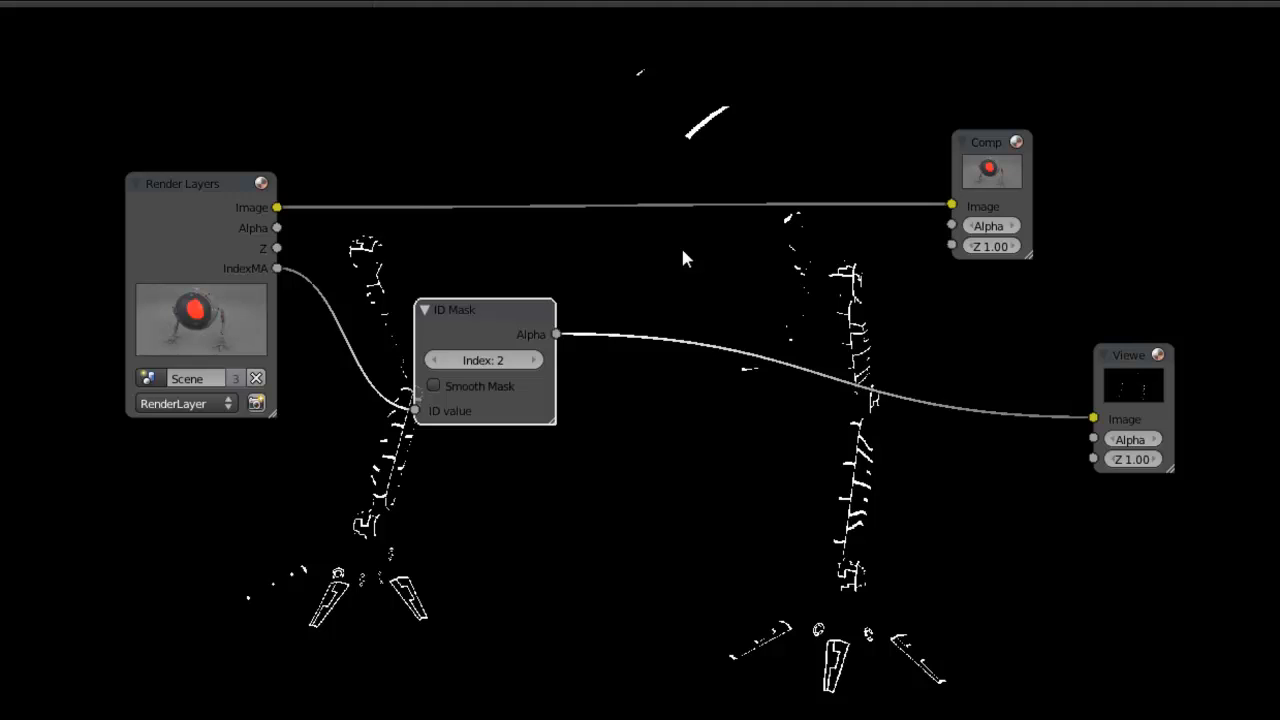
pyautogui.click(436, 361)
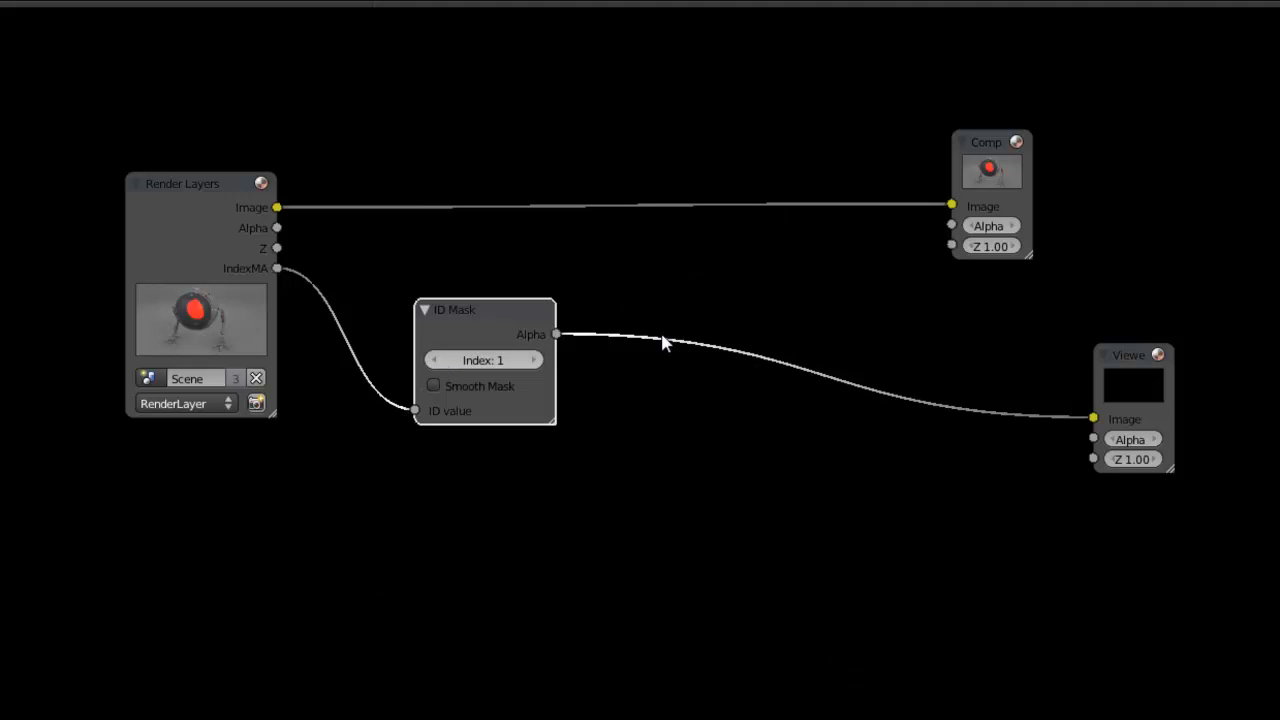
# Step: Switch to the Default screen layout and return from the render result to the 3D view
pyautogui.click(198, 2)
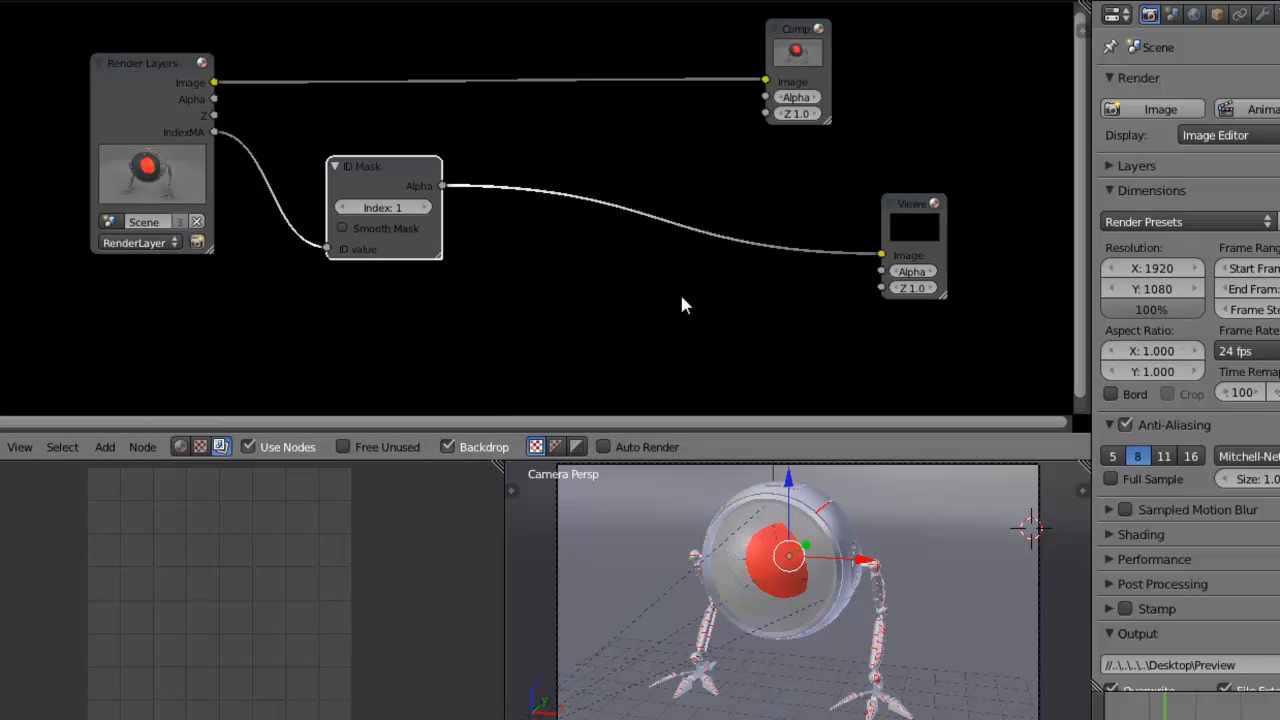
pyautogui.click(185, 2)
pyautogui.click(212, 60)
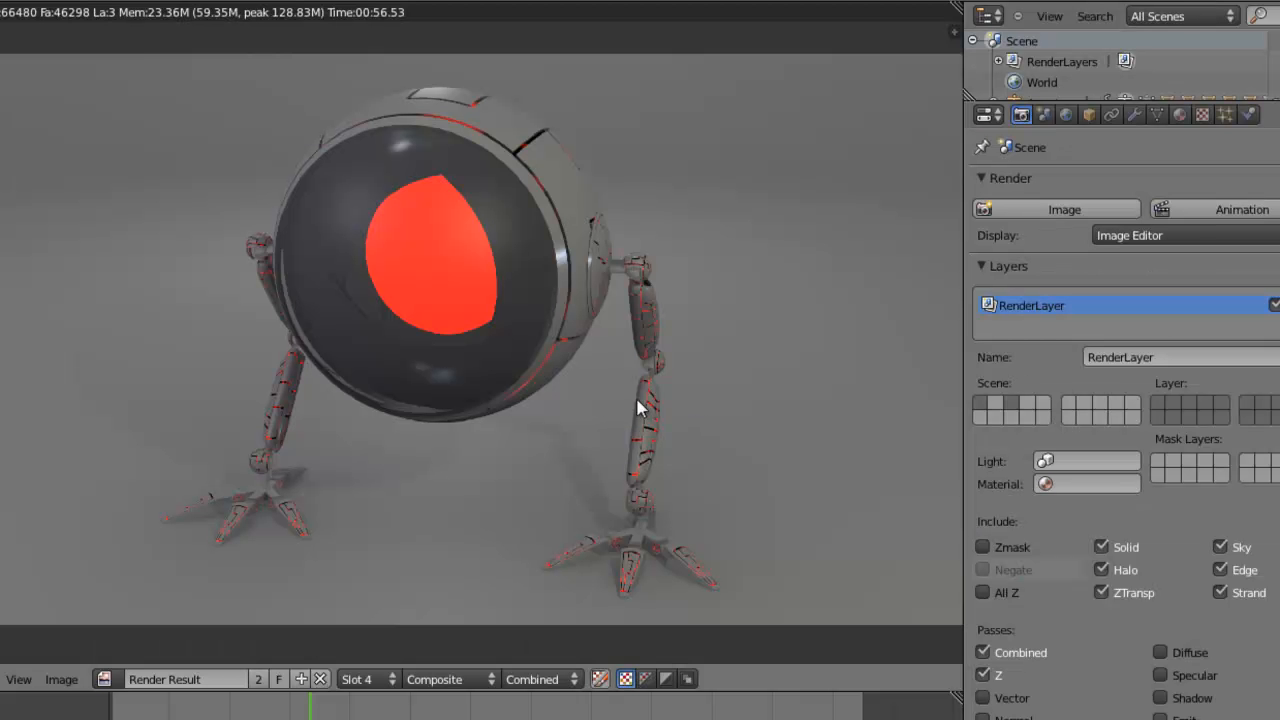
pyautogui.press('Escape')
# Step: Examine the robot's glass cover, inner eye and joints from the front and side in the 3D view
pyautogui.moveTo(557, 343); pyautogui.dragTo(605, 472, button='middle')
pyautogui.hotkey('ctrl', 'alt', 'space')
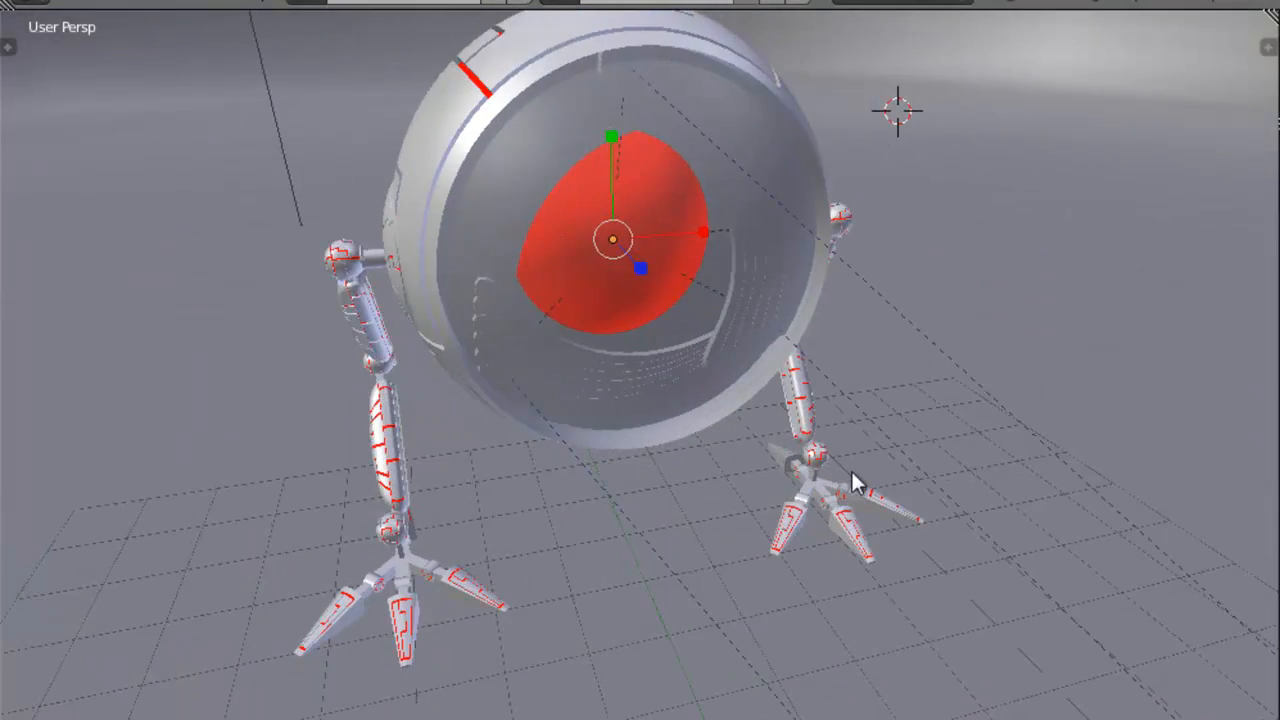
pyautogui.moveTo(849, 467); pyautogui.dragTo(521, 356, button='middle')
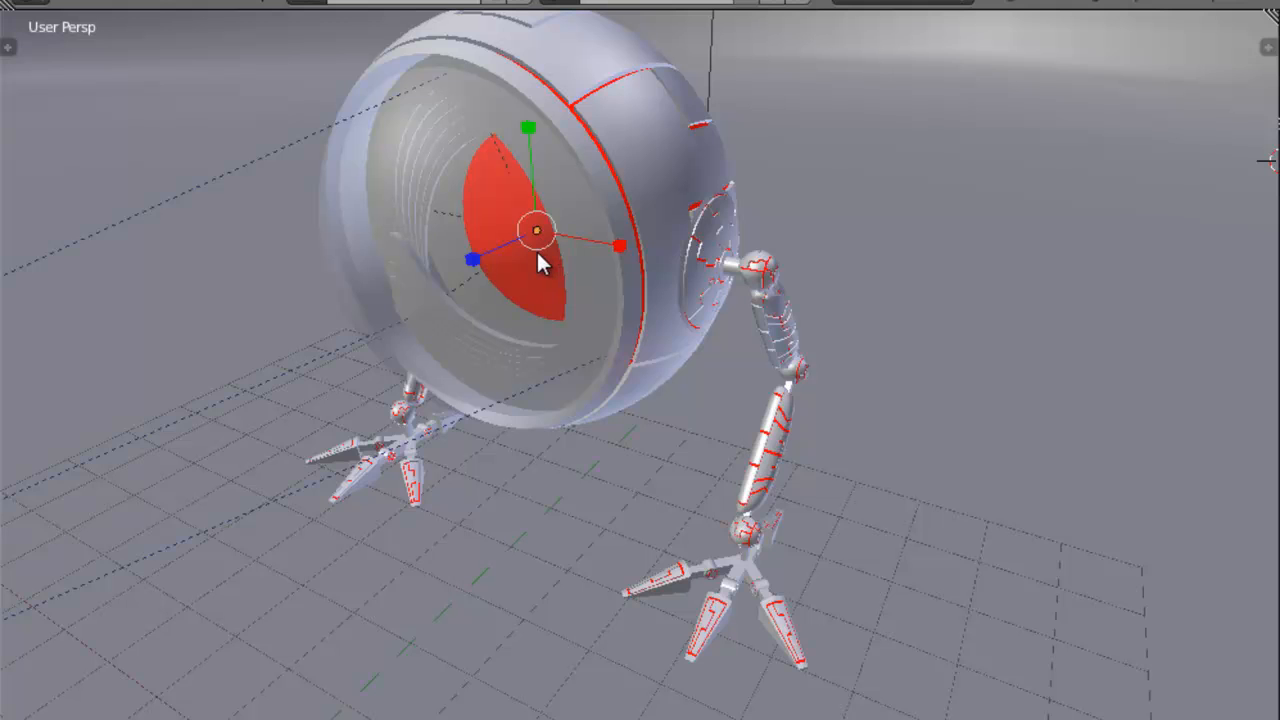
pyautogui.moveTo(545, 261); pyautogui.dragTo(329, 199, button='middle')
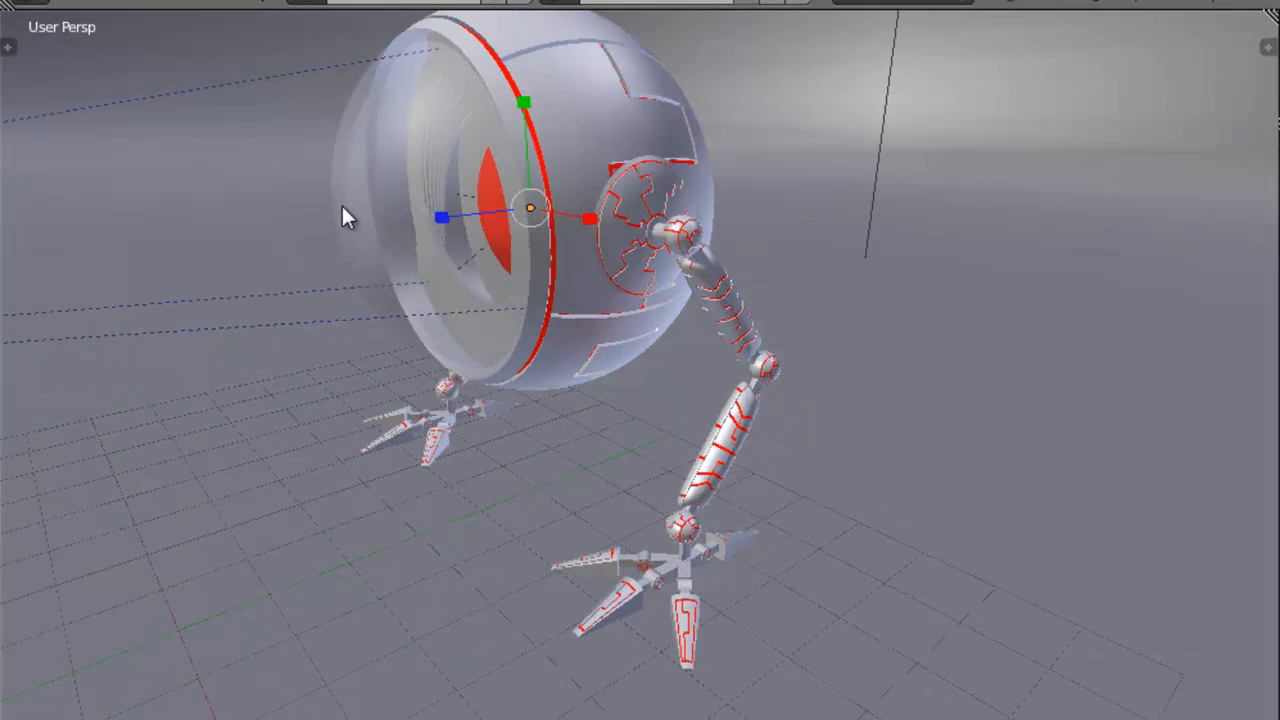
pyautogui.moveTo(281, 250); pyautogui.dragTo(455, 242, button='middle')
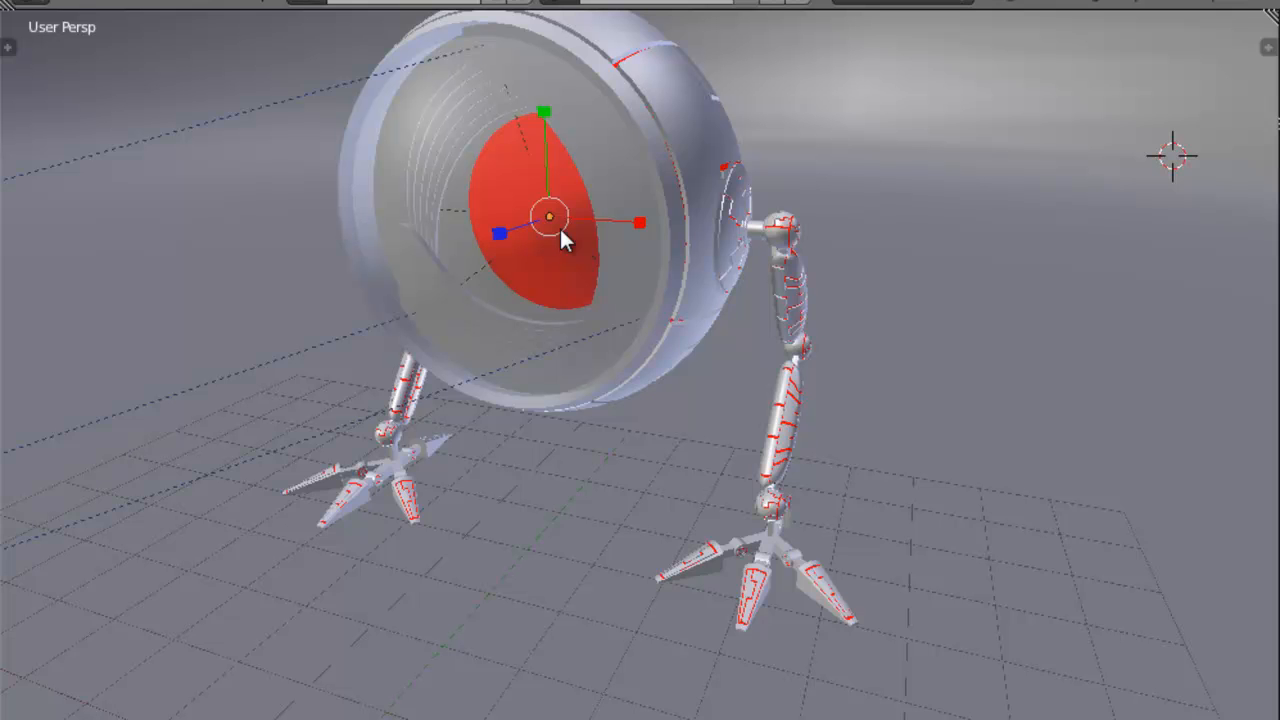
pyautogui.scroll(-3, 608, 357)
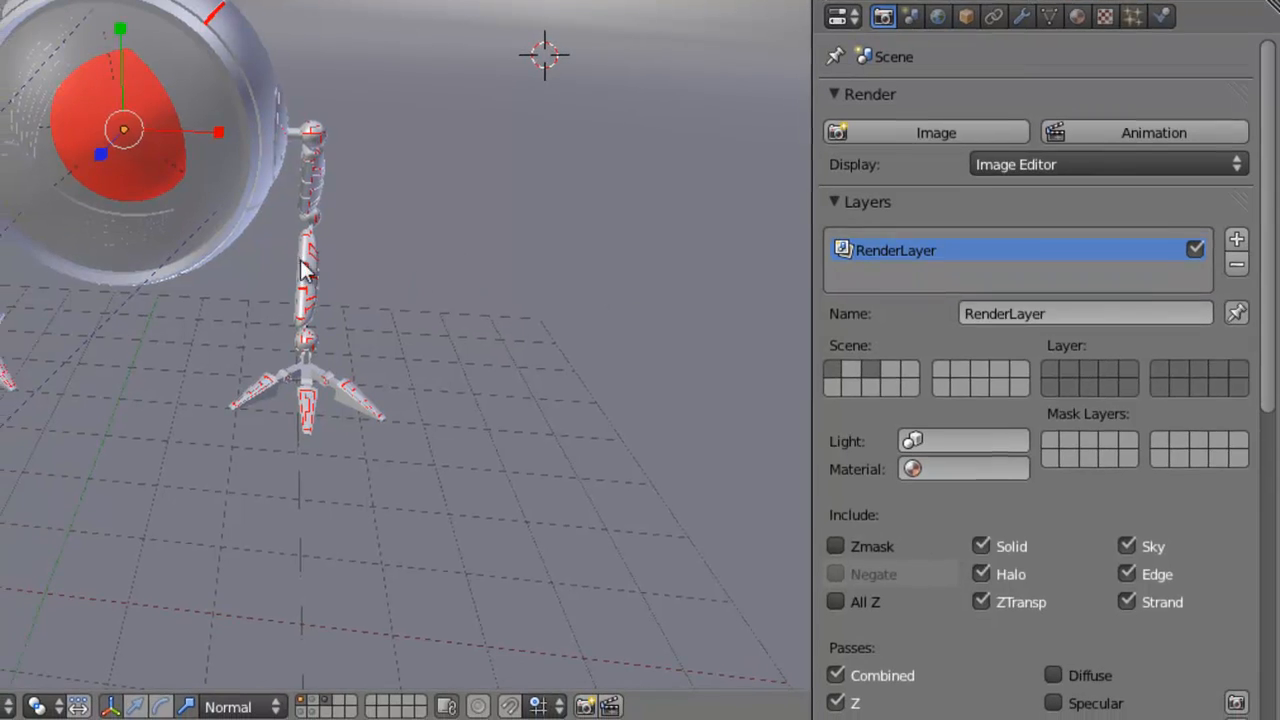
pyautogui.moveTo(301, 254); pyautogui.dragTo(148, 266, button='middle')
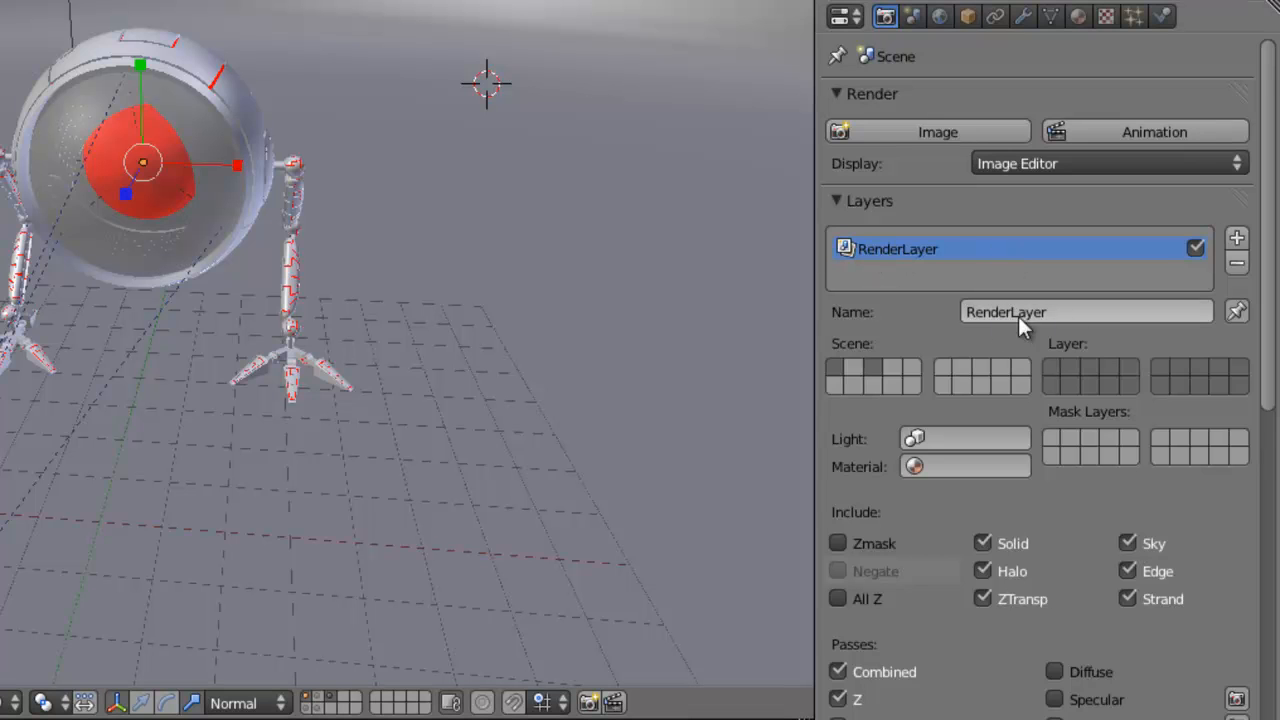
# Step: Rename the scene's render layer as Robot
pyautogui.moveTo(531, 357); pyautogui.dragTo(480, 345, button='middle')
pyautogui.click(1053, 312)
pyautogui.write('Robot')
pyautogui.press('Return')
# Step: Move the selected glass cover in front of the robot's eye to layer 11
pyautogui.moveTo(566, 331); pyautogui.dragTo(138, 193, button='middle')
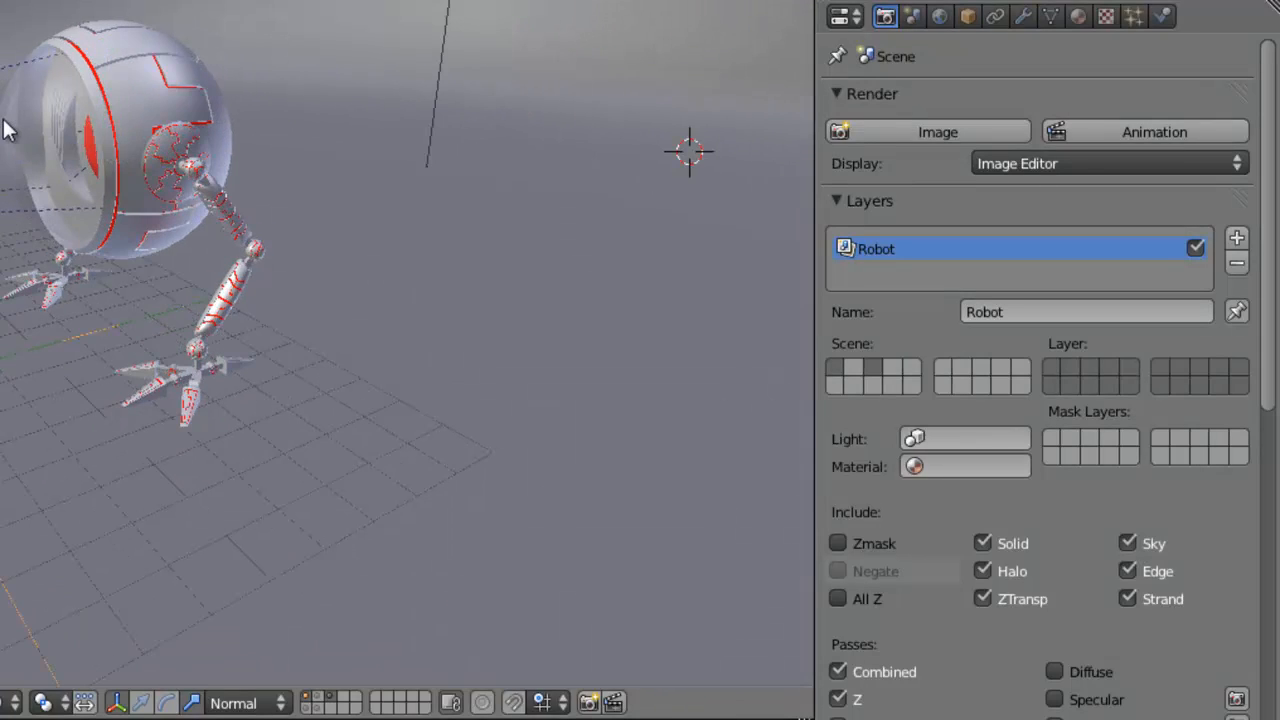
pyautogui.moveTo(168, 432); pyautogui.dragTo(374, 651, button='middle')
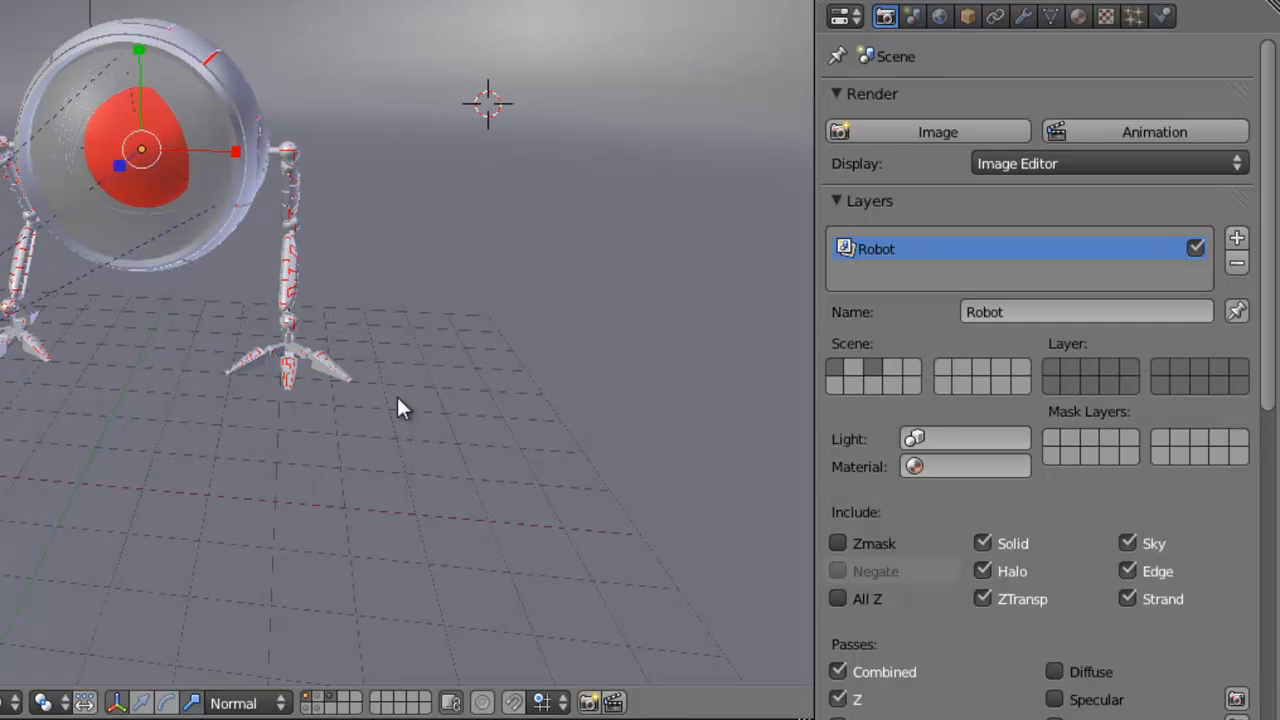
pyautogui.press('m')
pyautogui.click(707, 441)
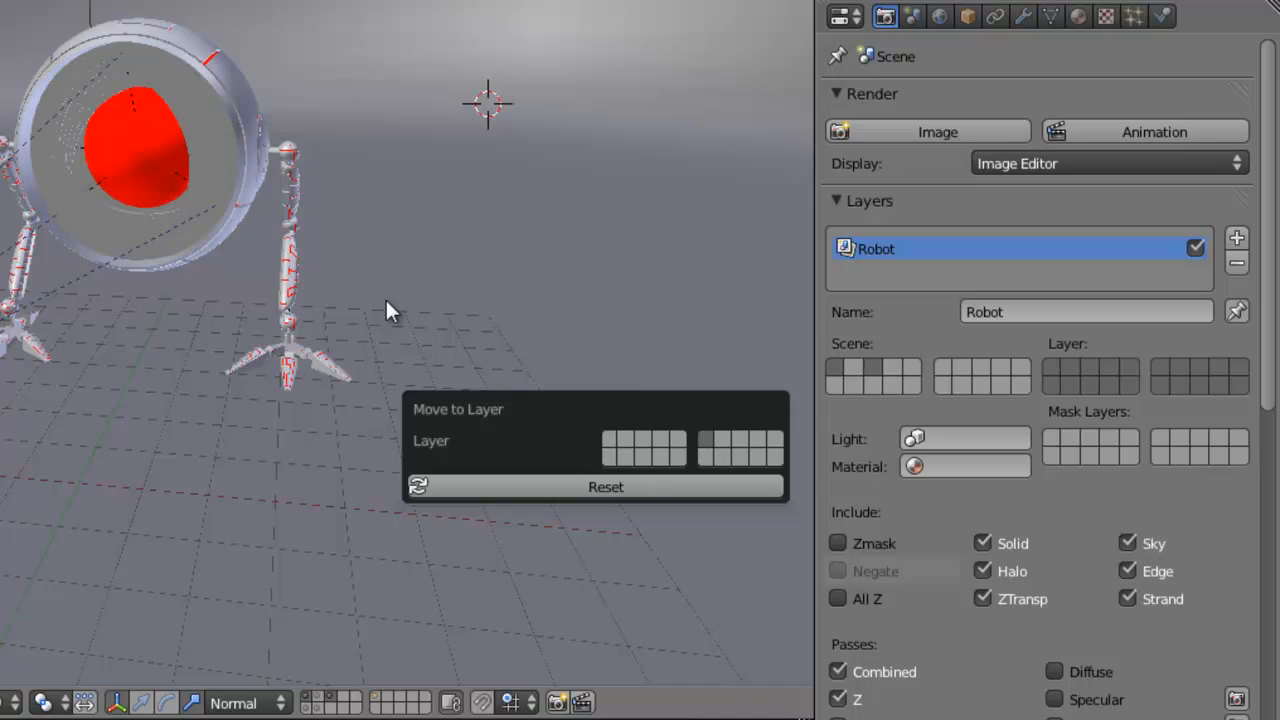
# Step: Make scene layer 11 visible together with the robot's layers so the glass cover shows again
pyautogui.press('KP_1')
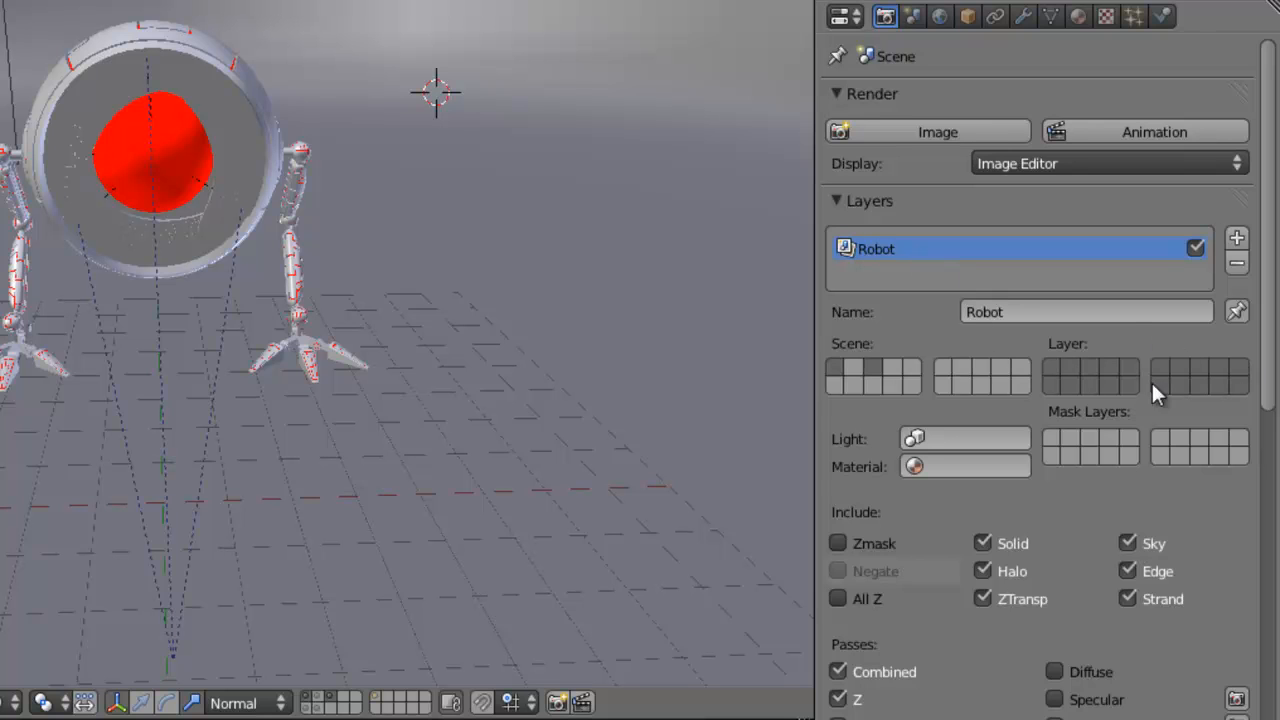
pyautogui.moveTo(571, 343); pyautogui.dragTo(437, 343, button='middle')
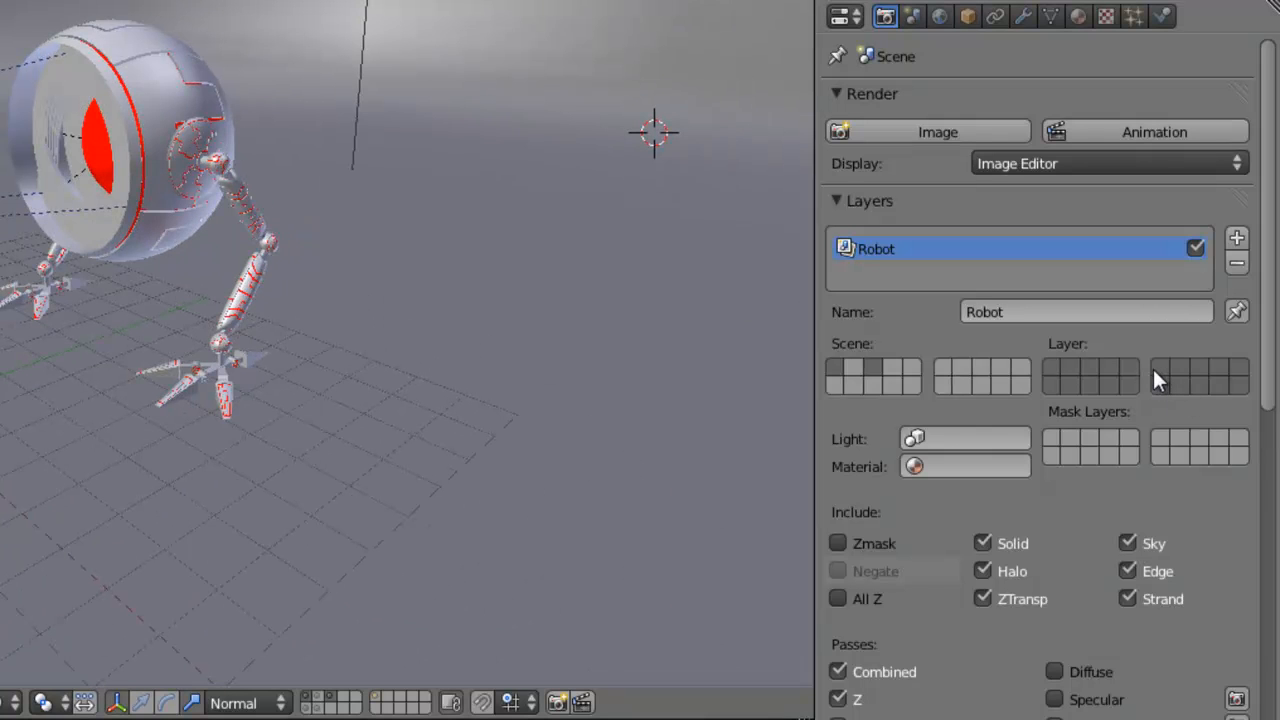
pyautogui.click(378, 700)
pyautogui.moveTo(377, 391); pyautogui.dragTo(520, 403, button='middle')
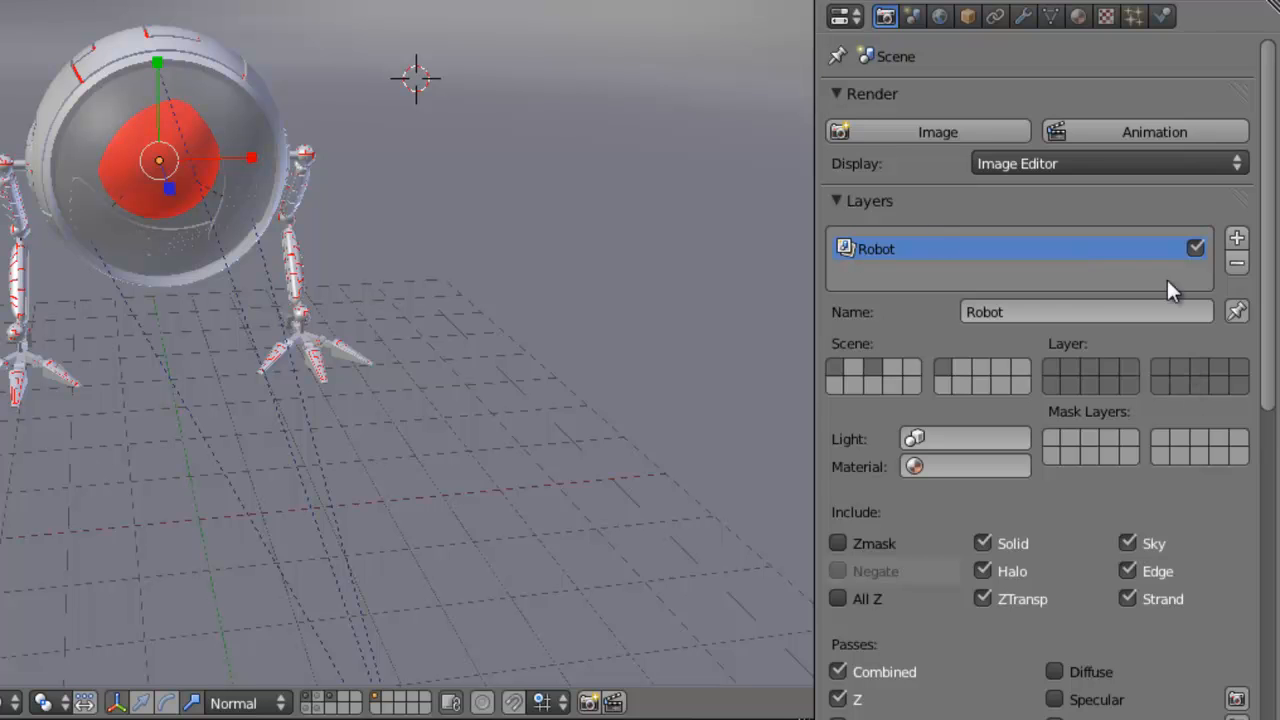
pyautogui.moveTo(466, 346); pyautogui.dragTo(259, 309, button='middle')
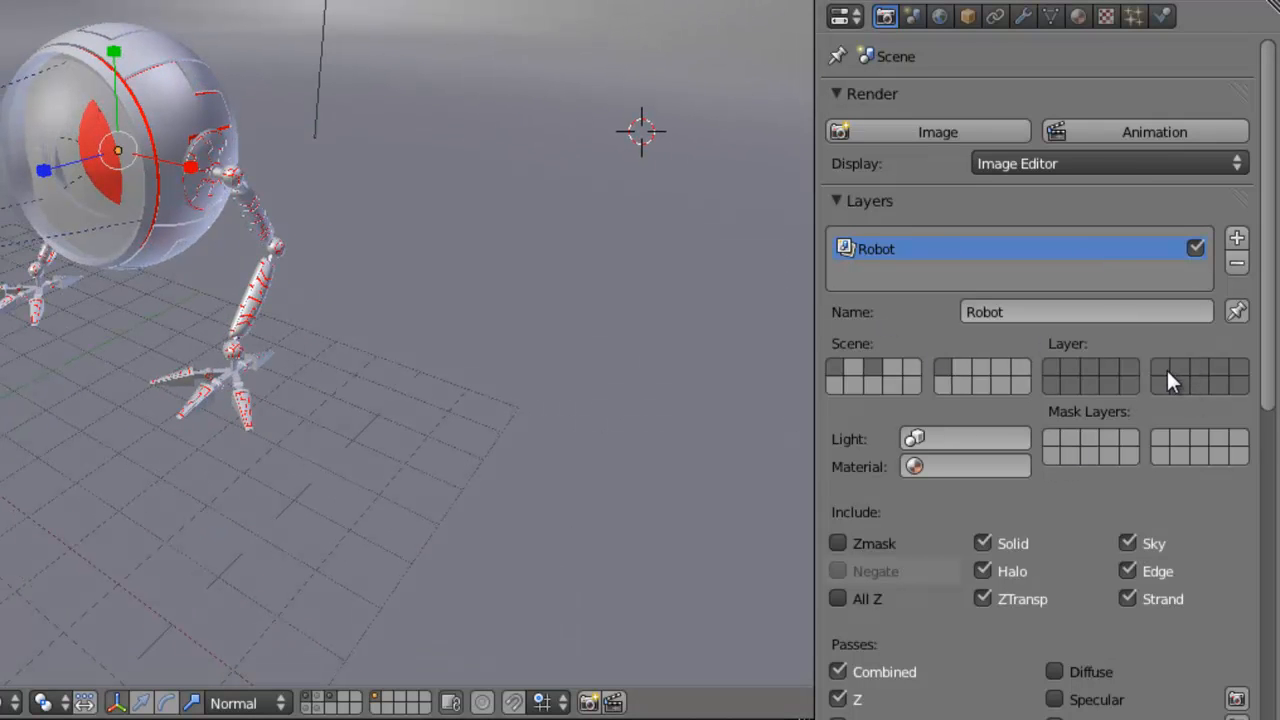
# Step: Add a second render layer named Sans Lentille and exclude layer 11 from it
pyautogui.click(1238, 240)
pyautogui.click(1078, 316)
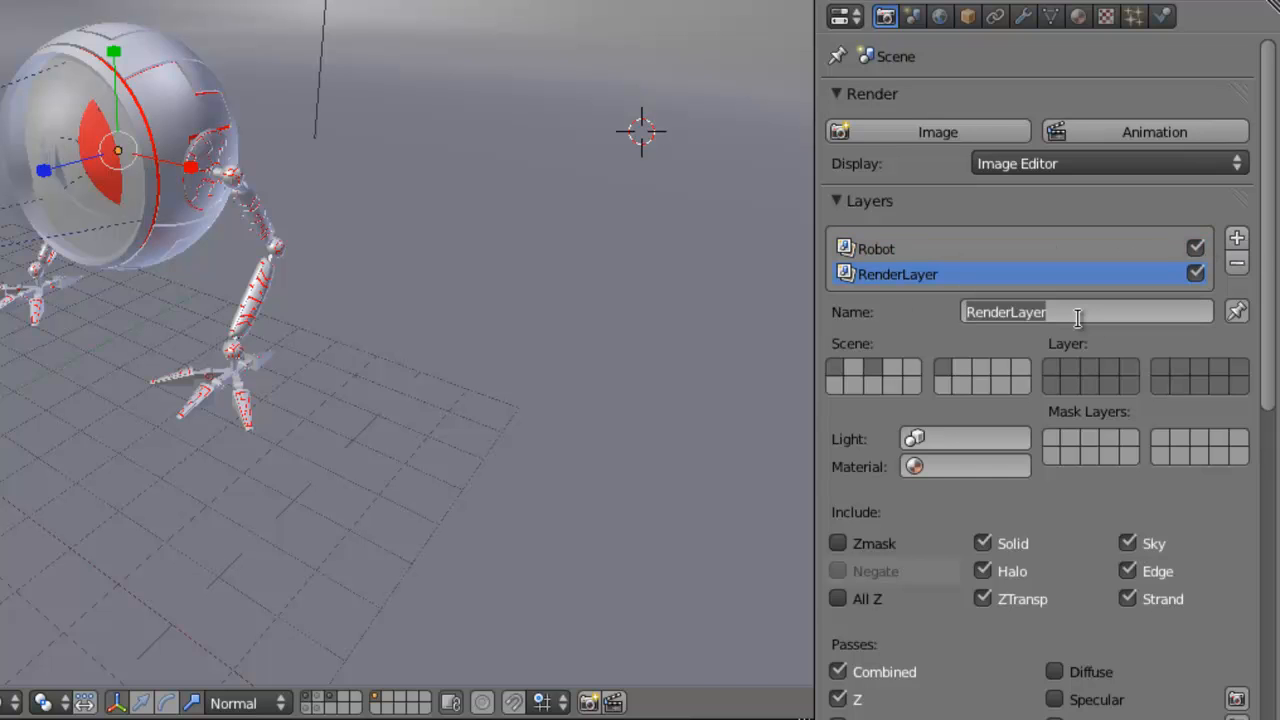
pyautogui.write('Sans Len')
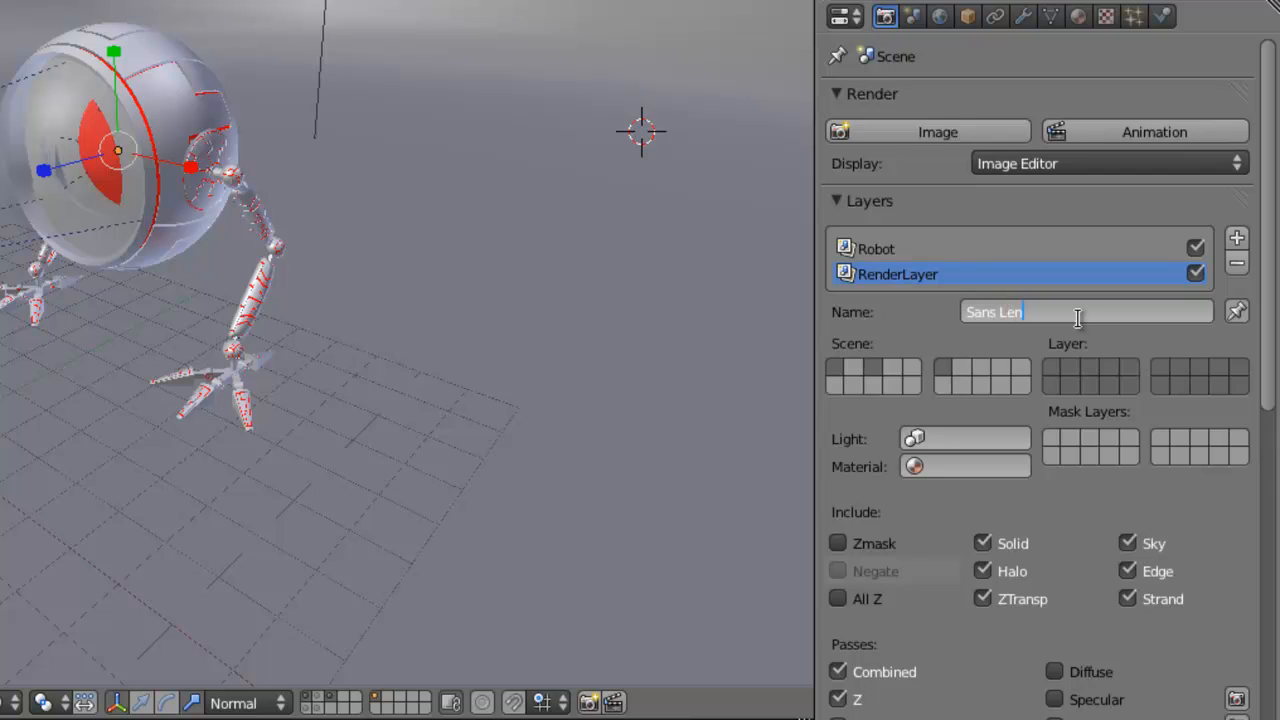
pyautogui.press('Return')
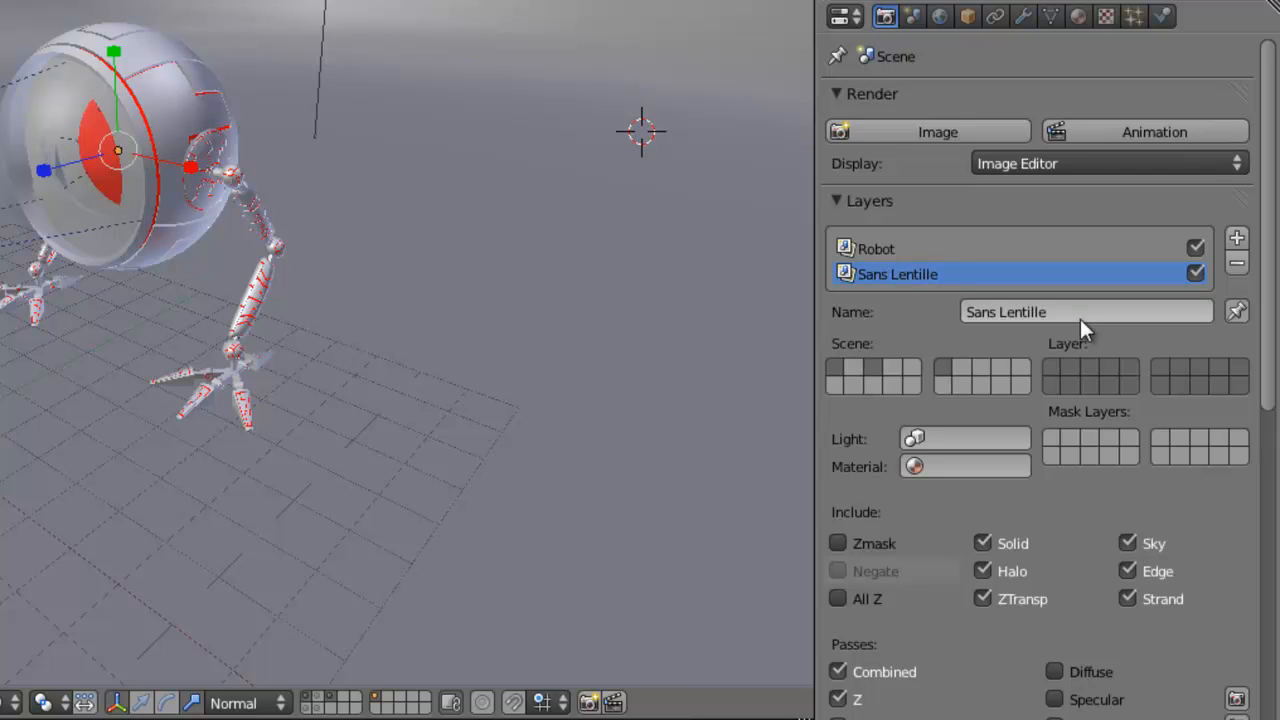
pyautogui.click(1161, 369)
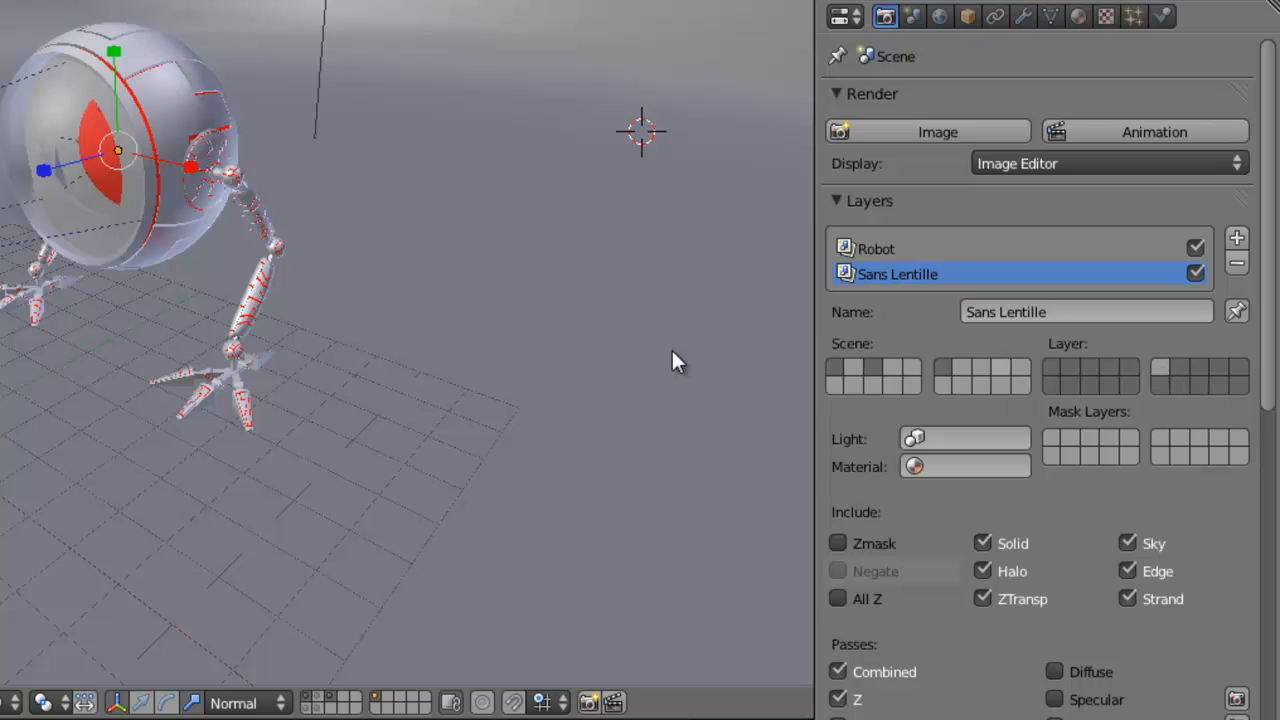
# Step: Compare the included layers of the Robot and Sans Lentille render layers while viewing the robot's eye from several sides
pyautogui.moveTo(15, 314)
pyautogui.mouseDown(button='middle')
pyautogui.moveTo(134, 306)
pyautogui.moveTo(15, 310)
pyautogui.mouseUp(button='middle')
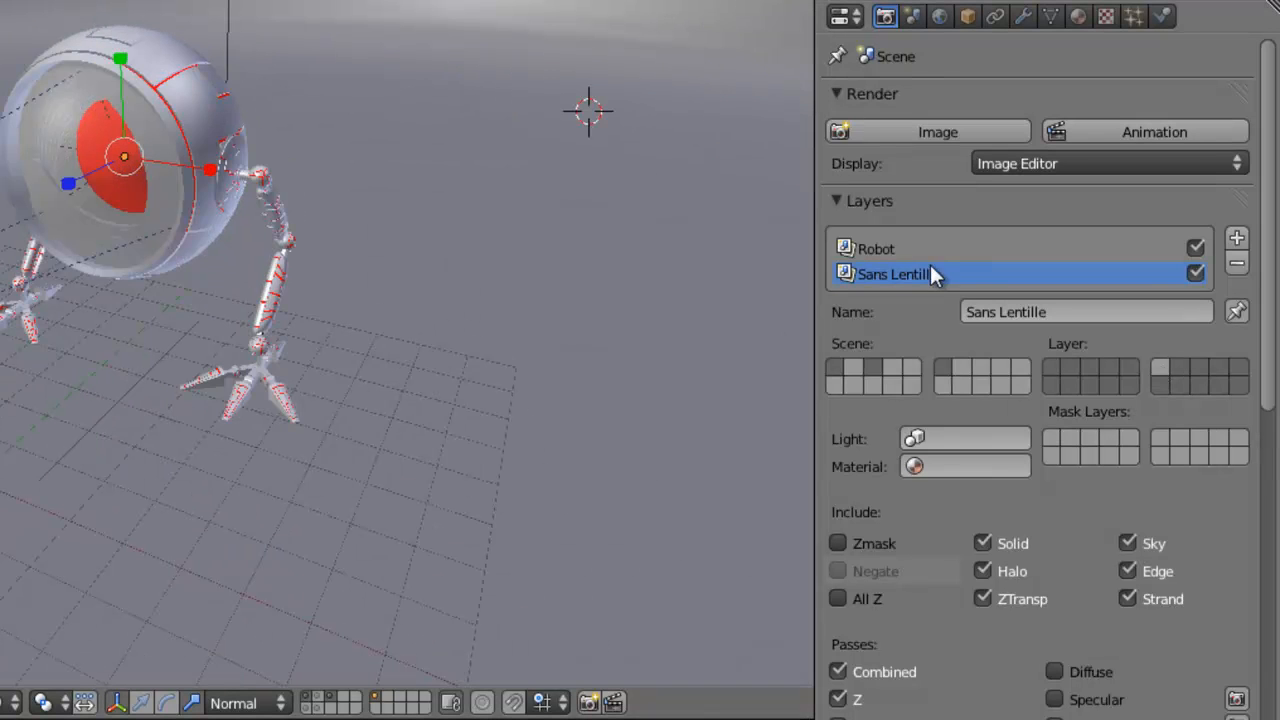
pyautogui.moveTo(243, 349); pyautogui.dragTo(190, 320, button='middle')
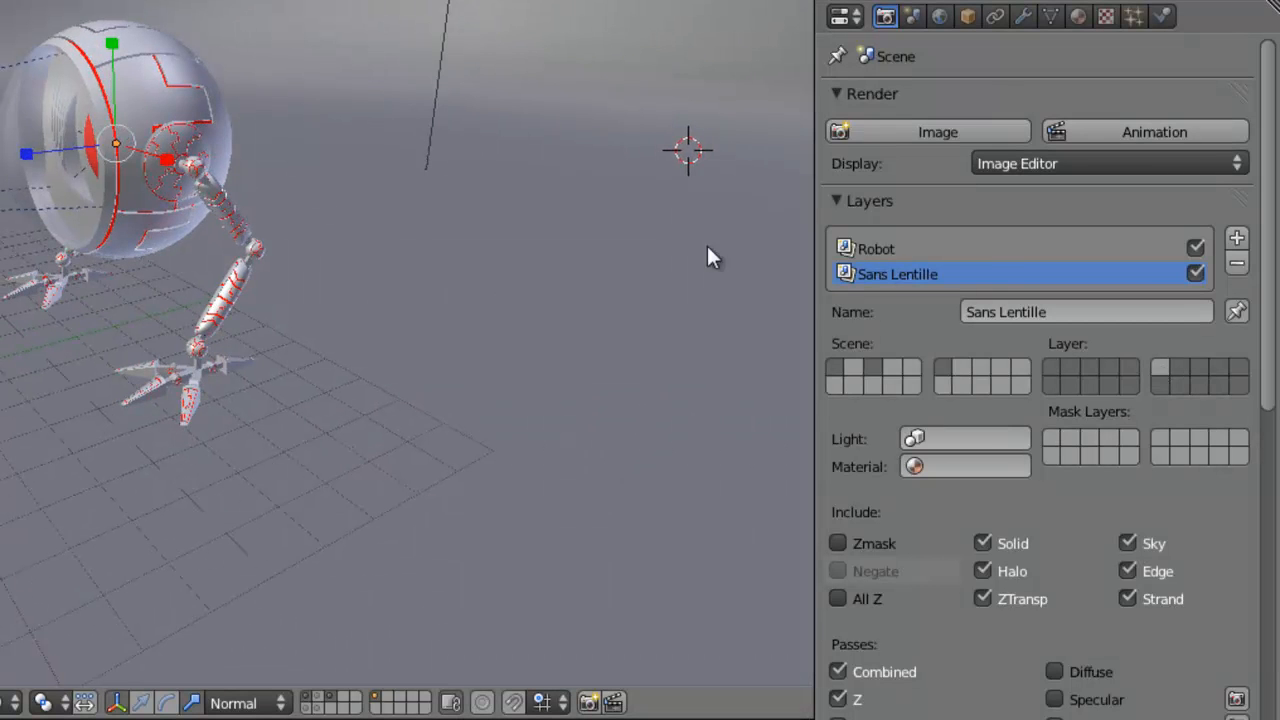
pyautogui.click(903, 243)
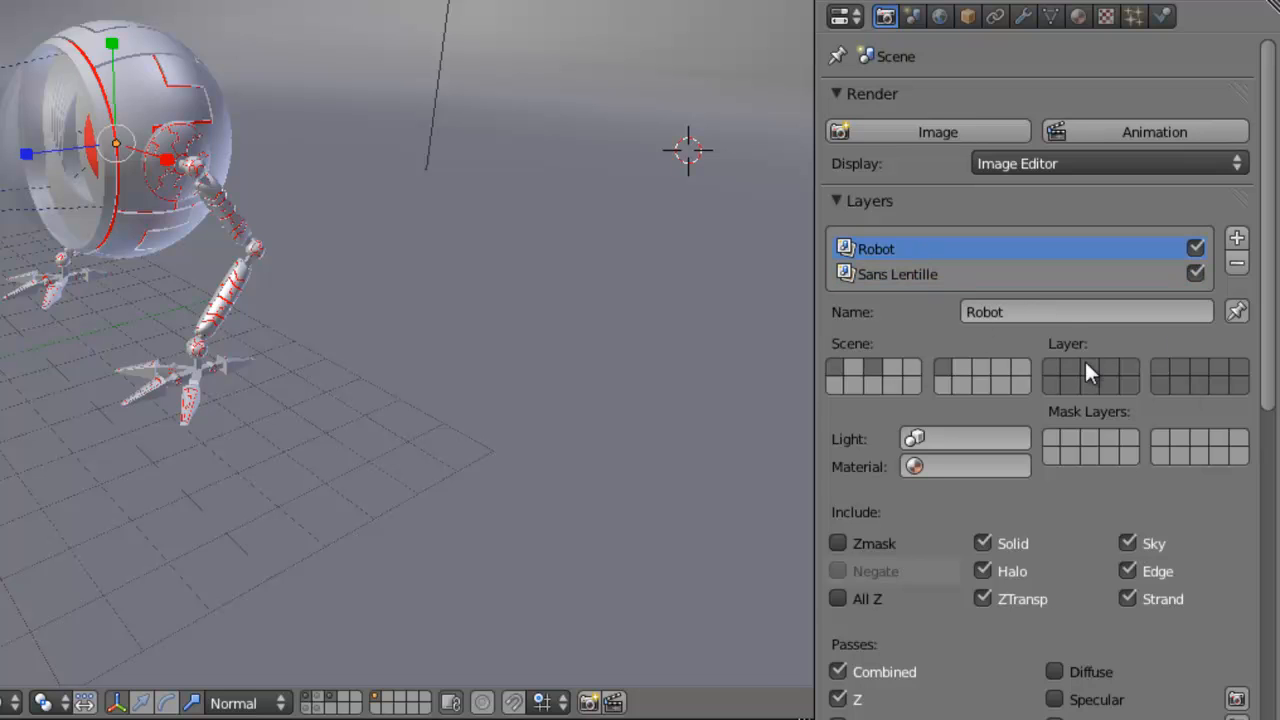
pyautogui.click(884, 276)
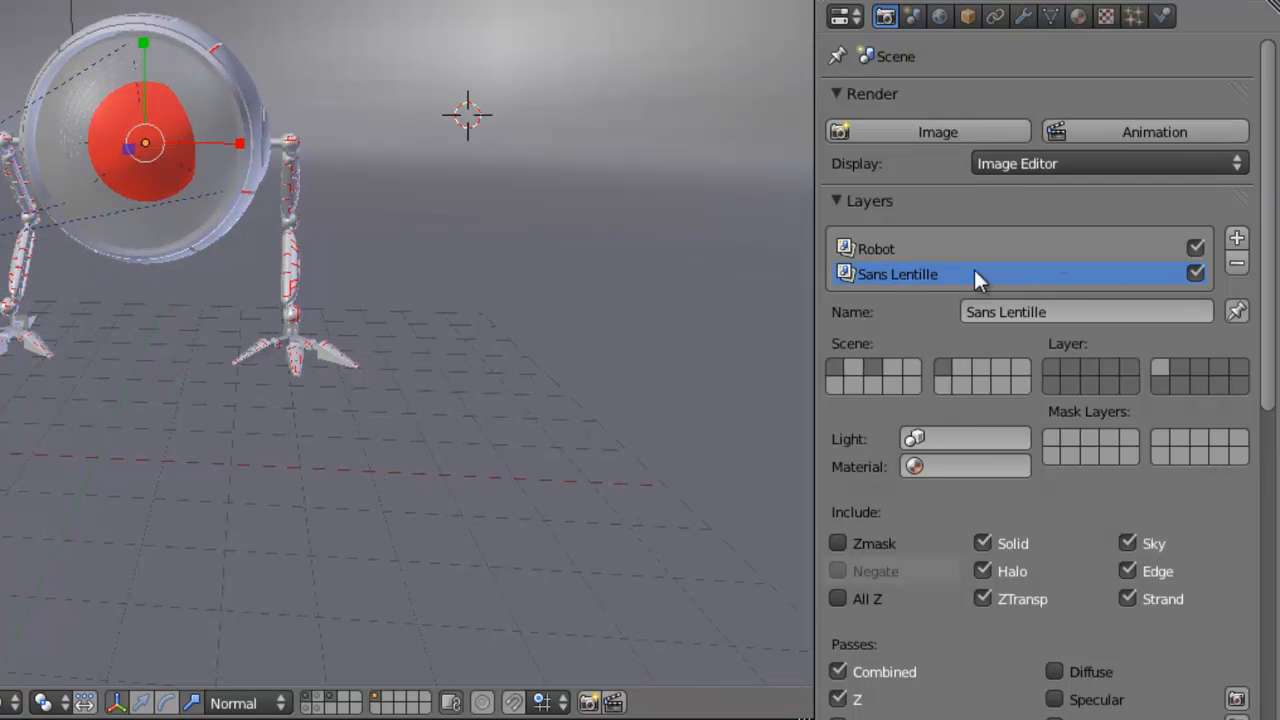
# Step: Enable the Material Index pass for the Sans Lentille render layer and disable it for the Robot render layer
pyautogui.scroll(-5, 1277, 281)
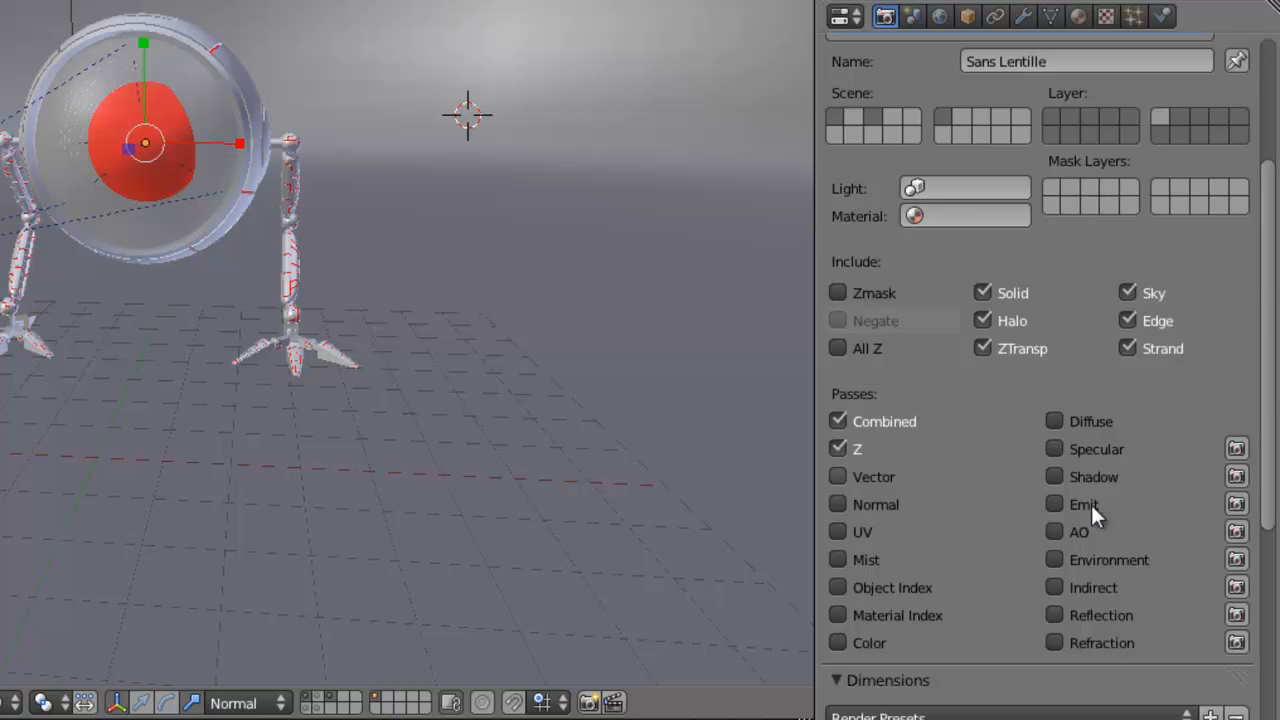
pyautogui.scroll(3, 1271, 371)
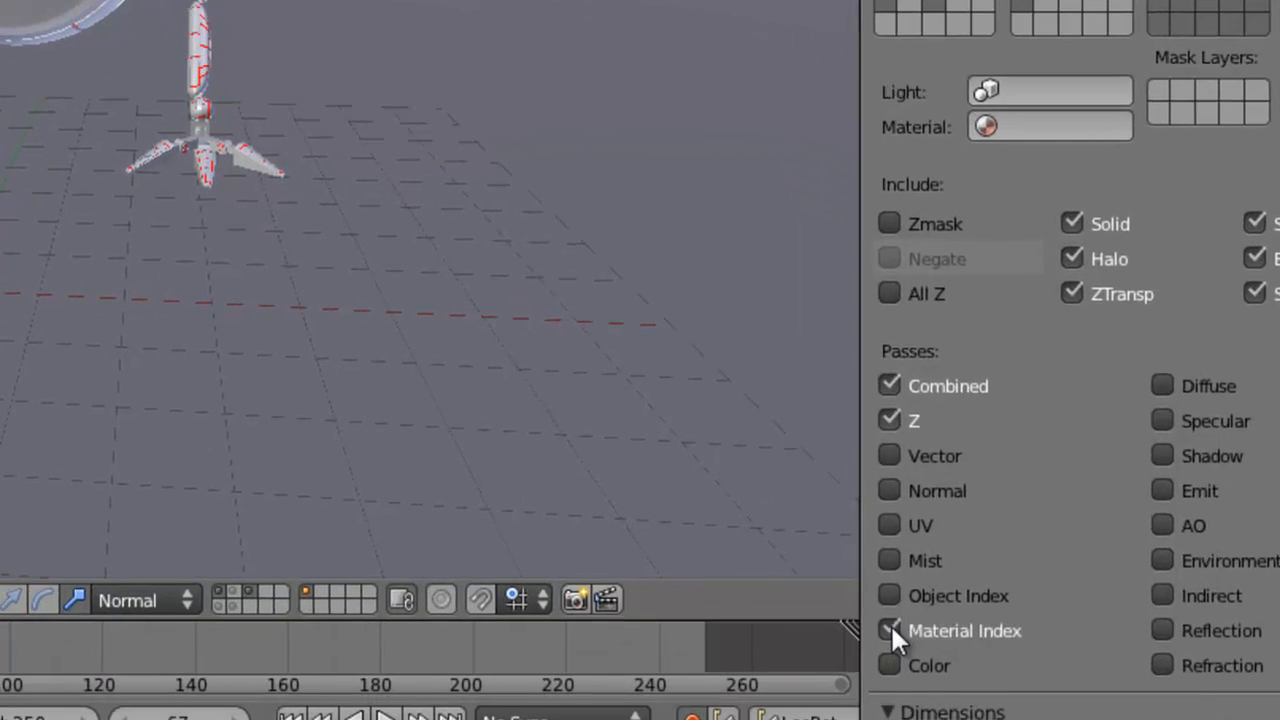
pyautogui.click(849, 707)
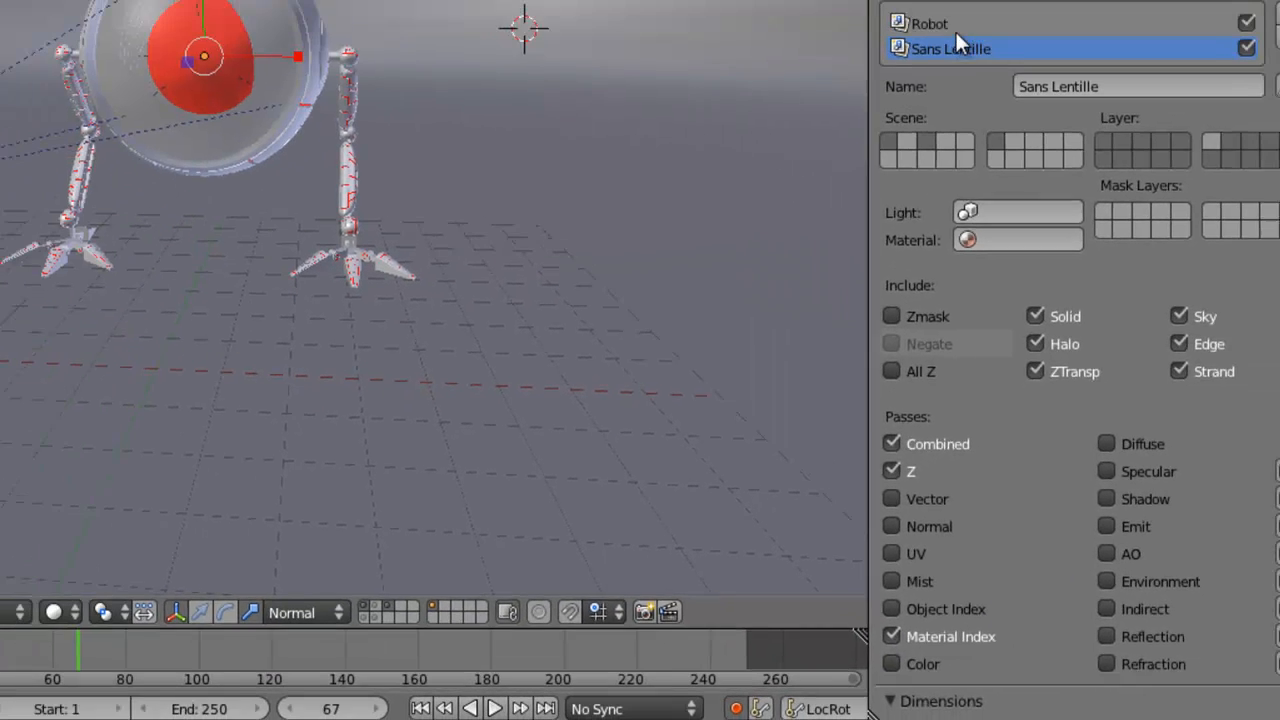
pyautogui.click(955, 28)
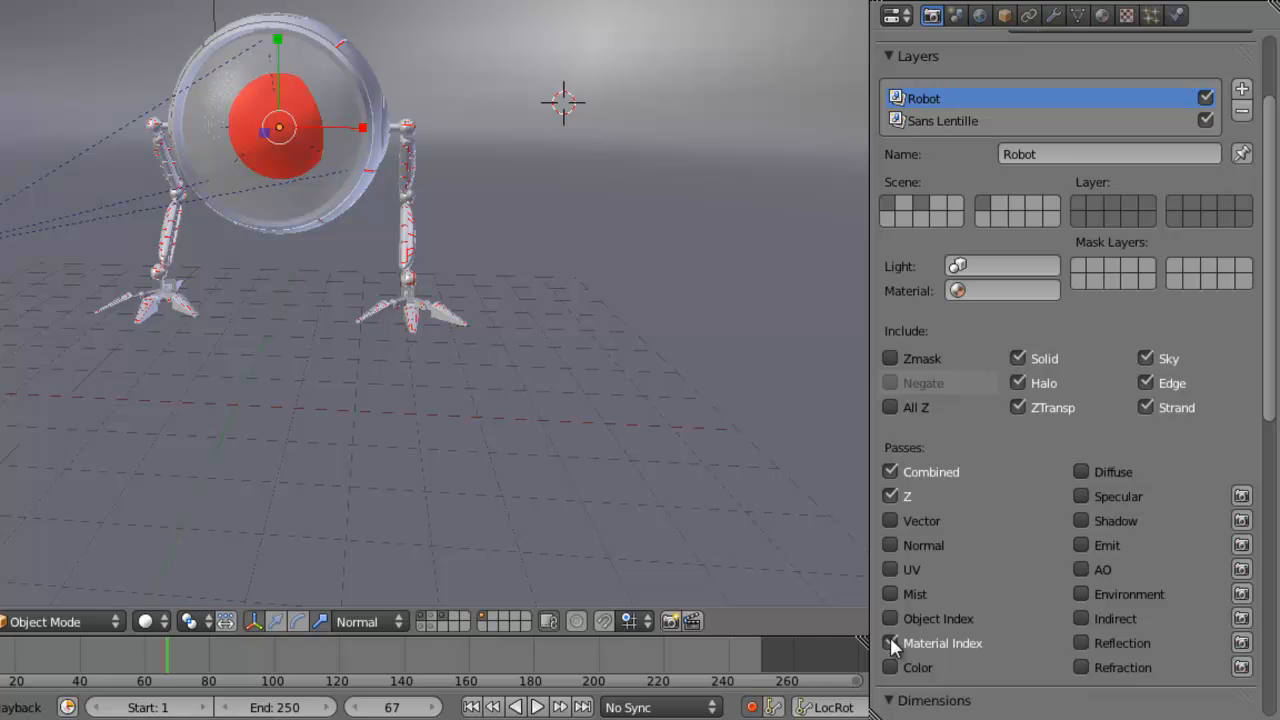
pyautogui.click(955, 121)
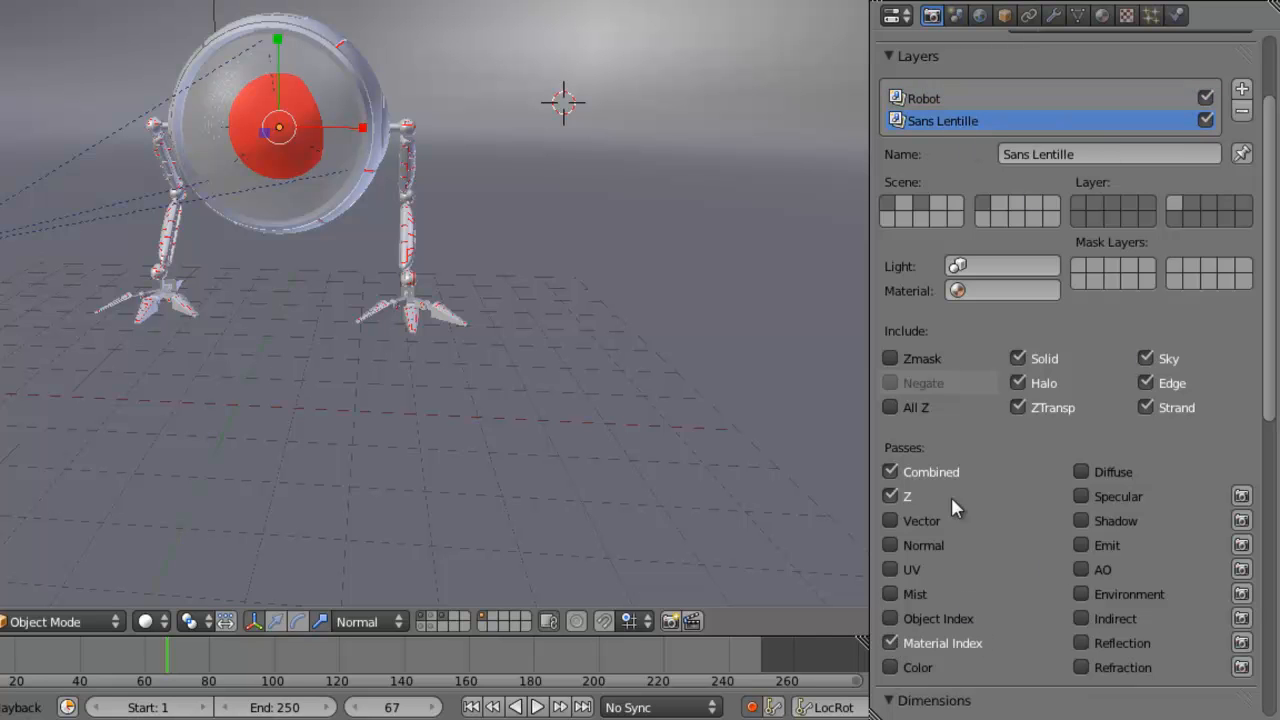
# Step: Render the image with both render layers and switch to the Compositing screen layout
pyautogui.moveTo(300, 168); pyautogui.dragTo(357, 203, button='middle')
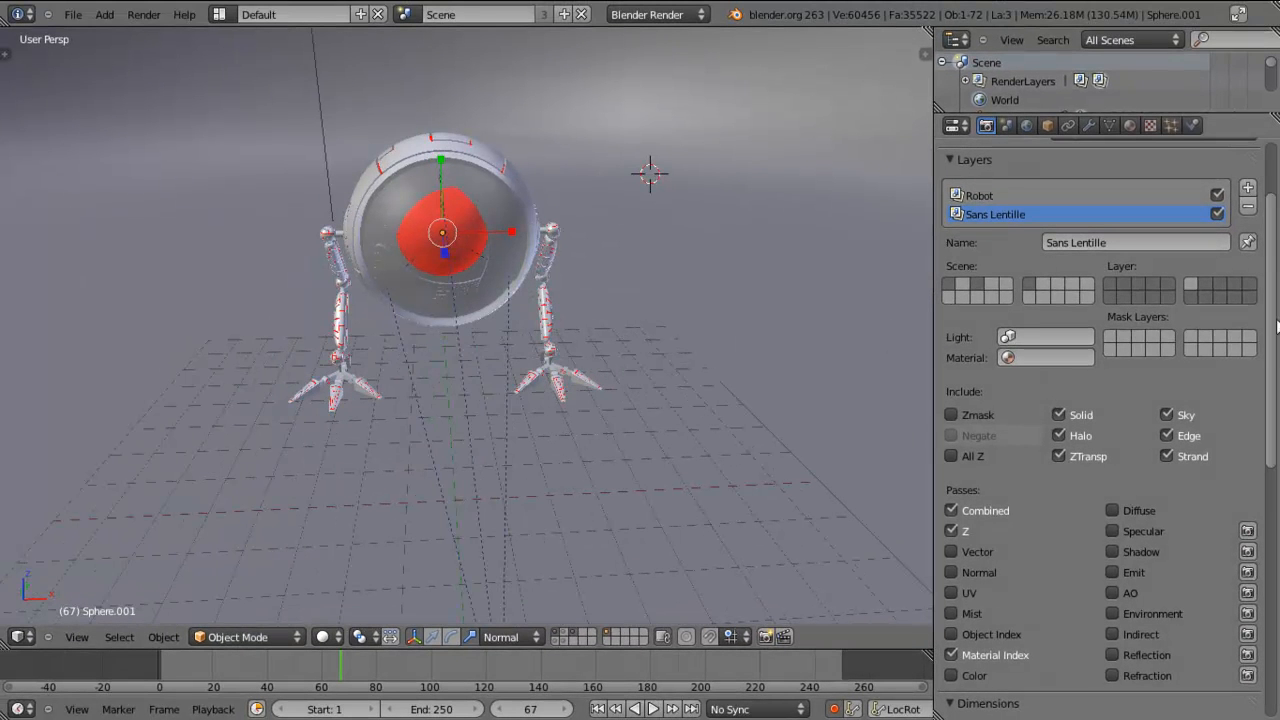
pyautogui.scroll(3, 1151, 216)
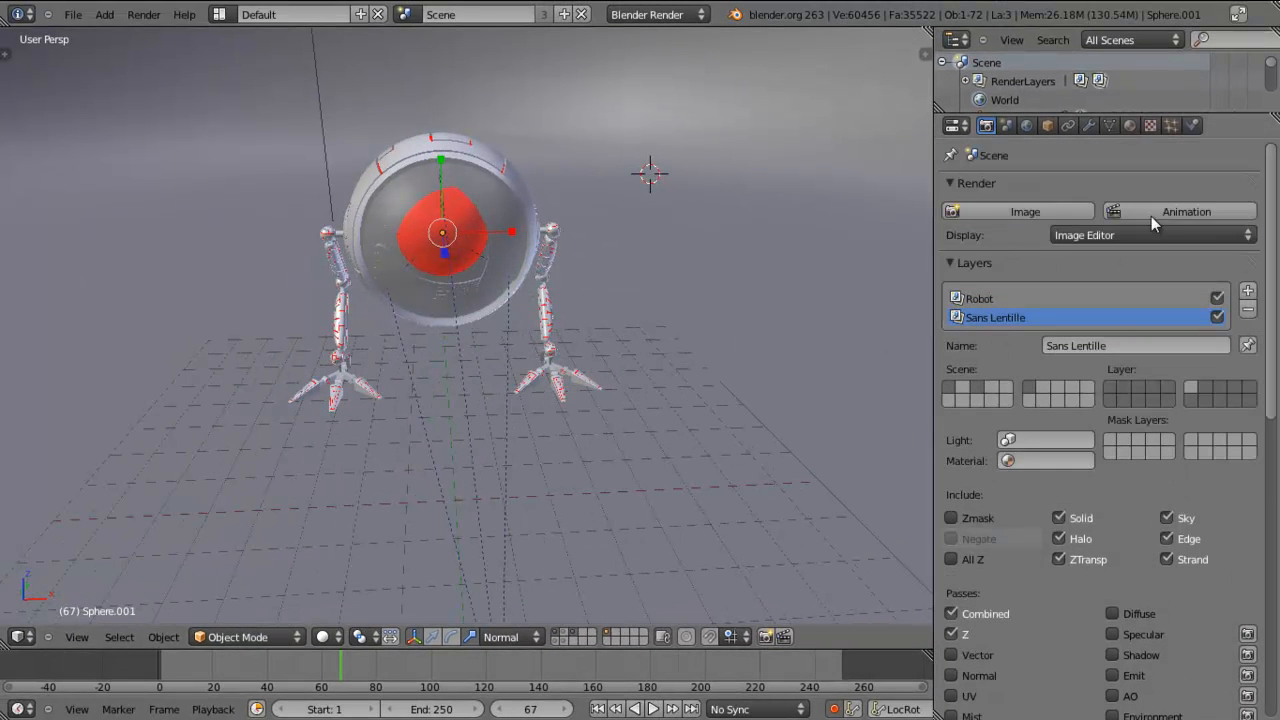
pyautogui.click(1009, 212)
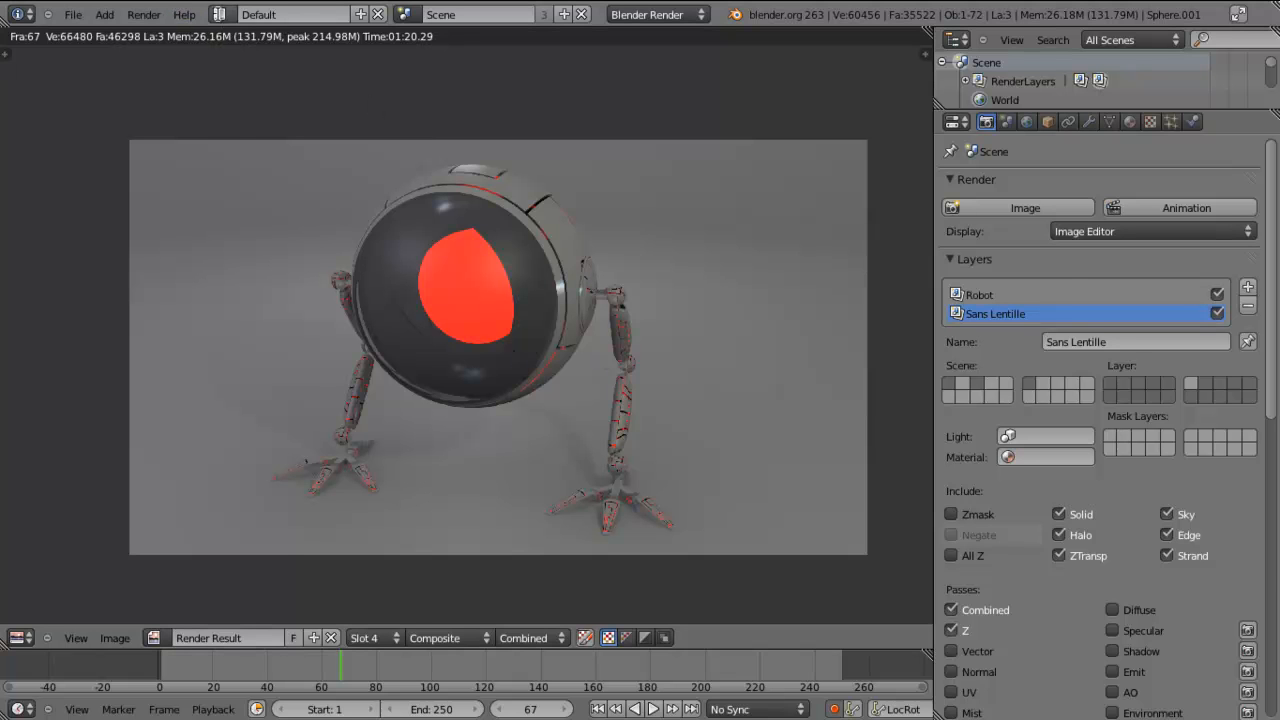
pyautogui.click(220, 18)
pyautogui.click(285, 61)
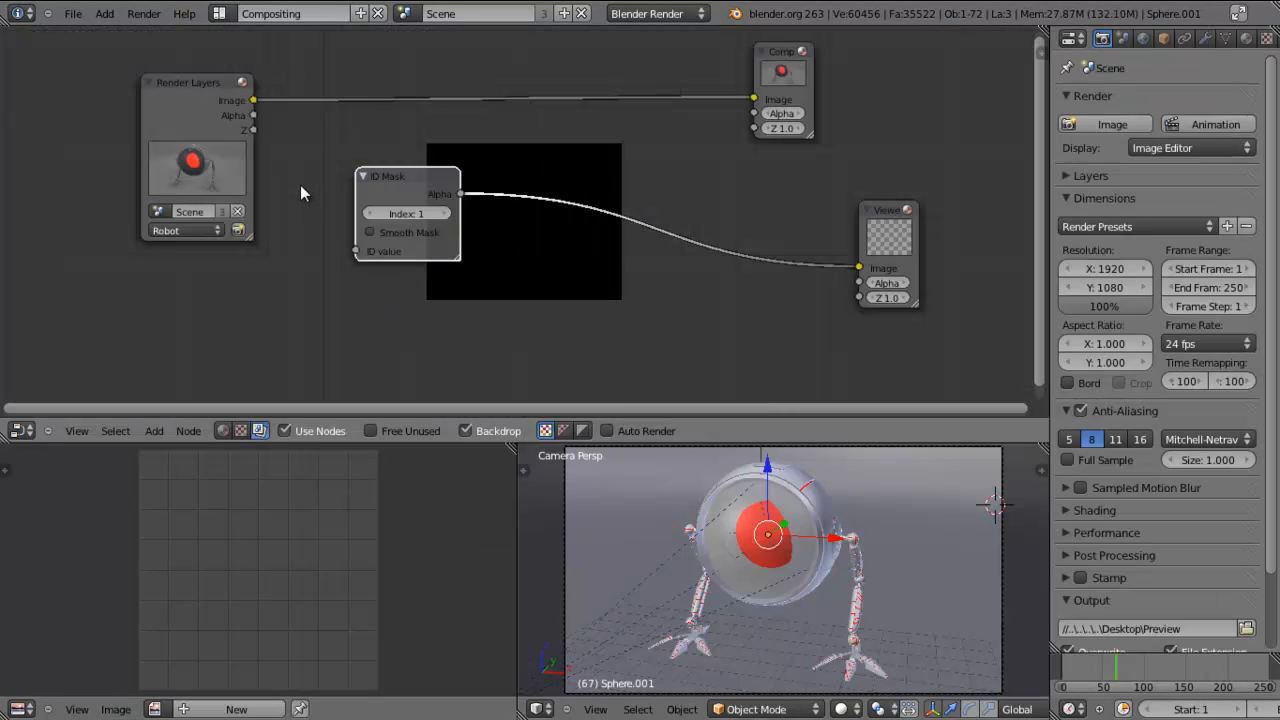
# Step: Duplicate the Render Layers node and place the copy directly below the original
pyautogui.press('Home')
pyautogui.click(192, 116)
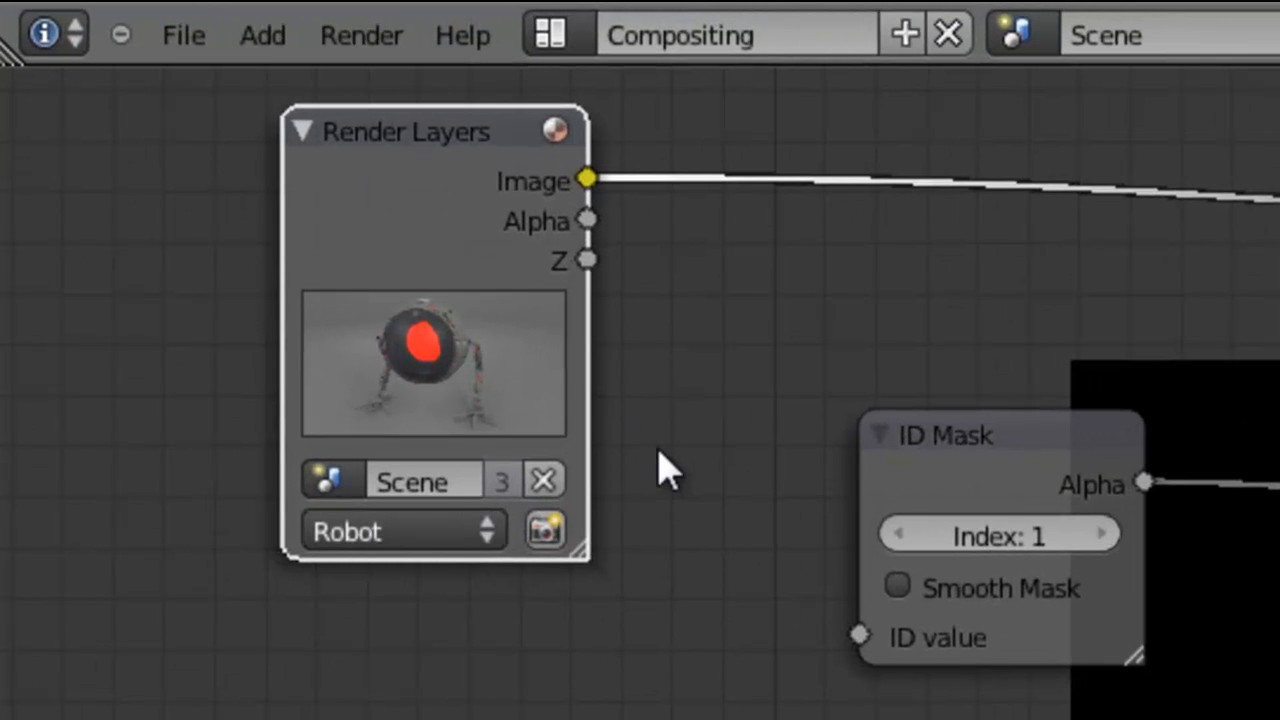
pyautogui.scroll(-4, 676, 461)
pyautogui.moveTo(818, 518); pyautogui.dragTo(868, 438, button='middle')
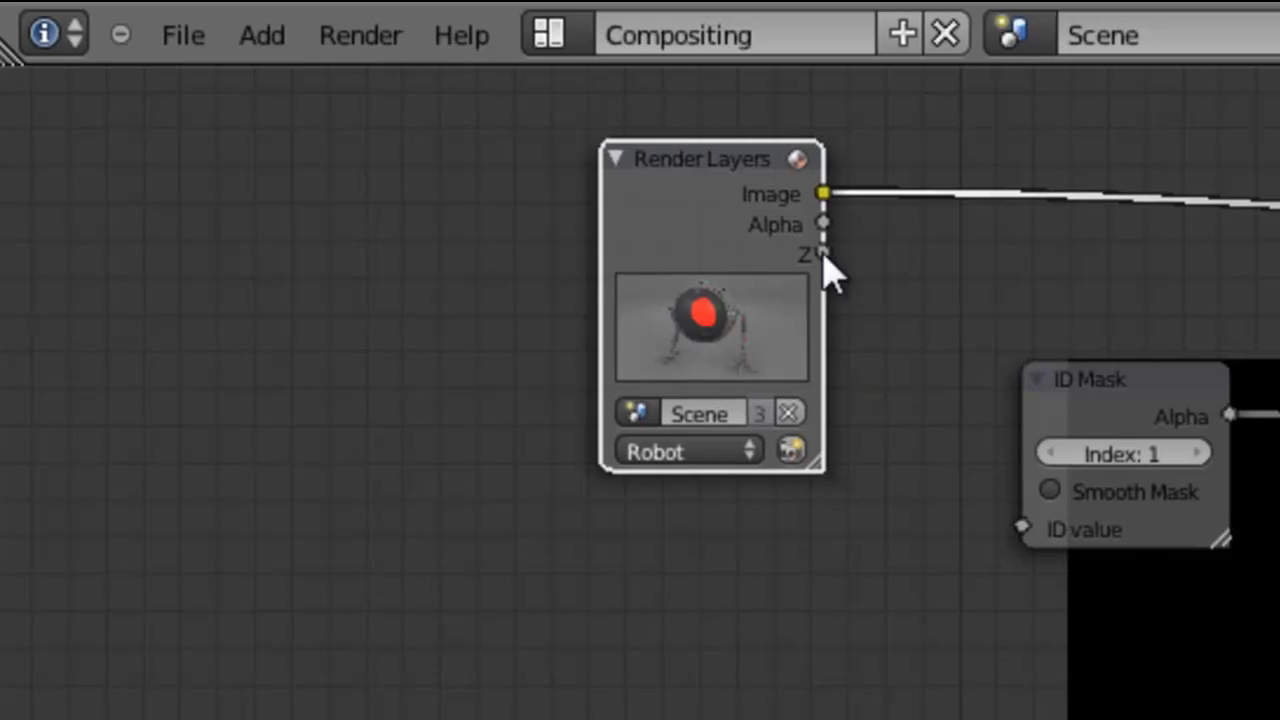
pyautogui.hotkey('shift', 'd')
pyautogui.click(973, 711)
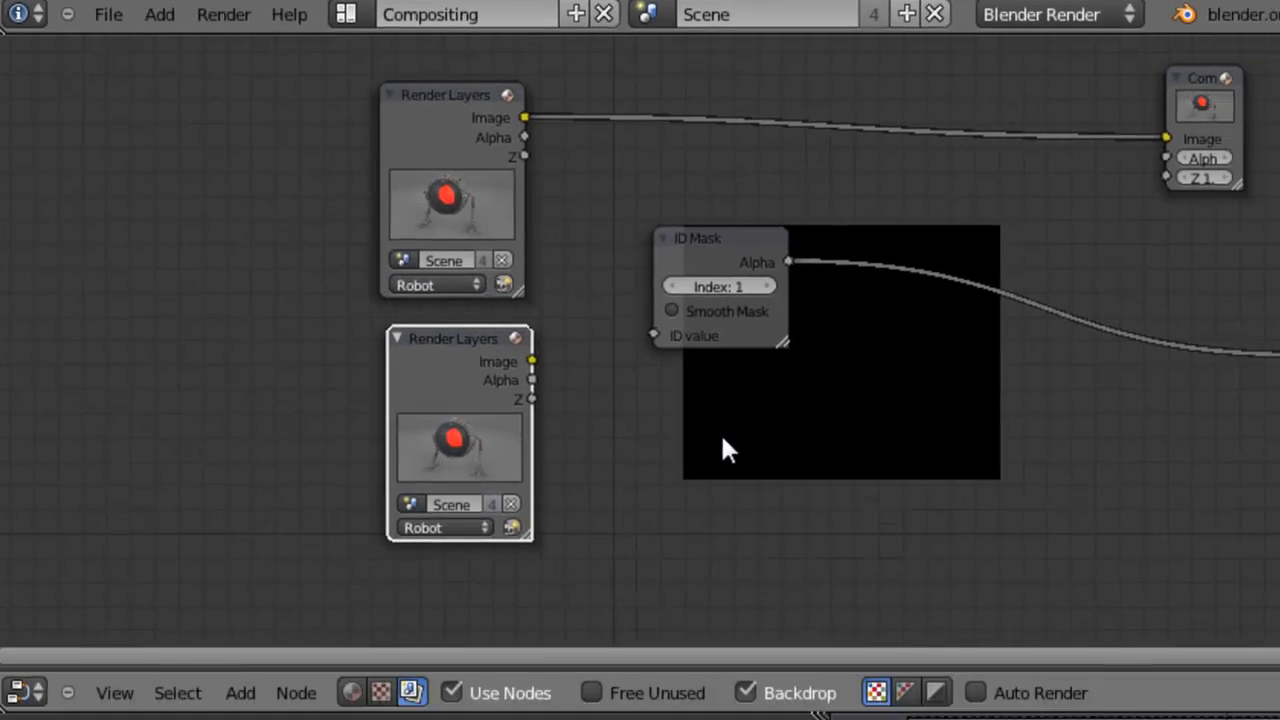
# Step: In a maximized node editor, move the ID Mask node closer to the Viewer and set the duplicated Render Layers node to Sans Lentille
pyautogui.hotkey('ctrl', 'Up')
pyautogui.scroll(2, 705, 454)
pyautogui.moveTo(653, 456); pyautogui.dragTo(651, 392, button='middle')
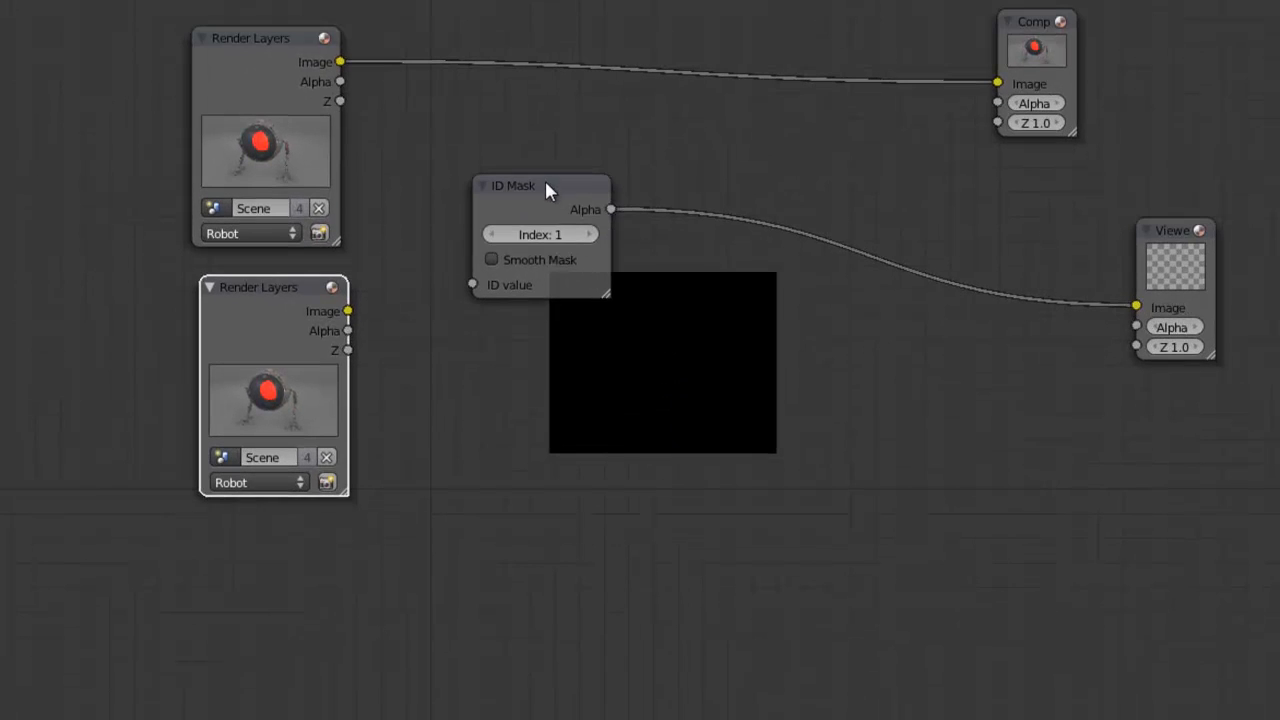
pyautogui.moveTo(546, 188); pyautogui.dragTo(915, 373)
pyautogui.click(284, 482)
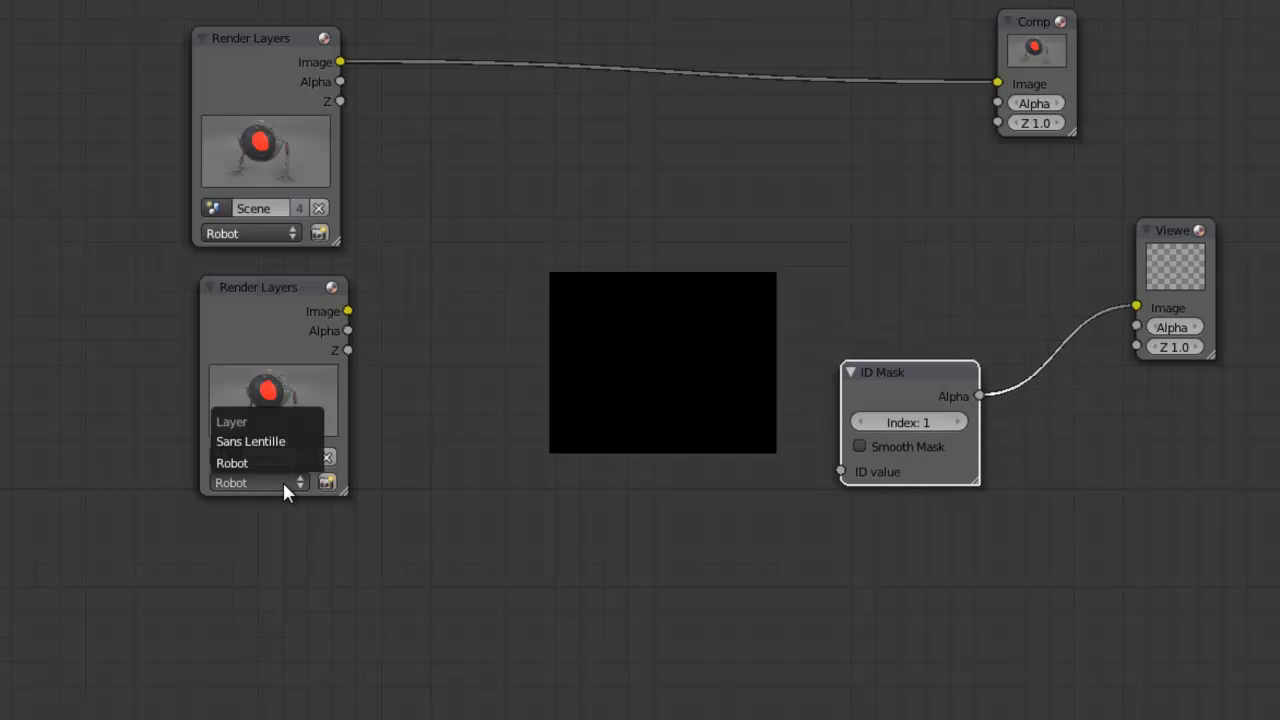
pyautogui.click(289, 442)
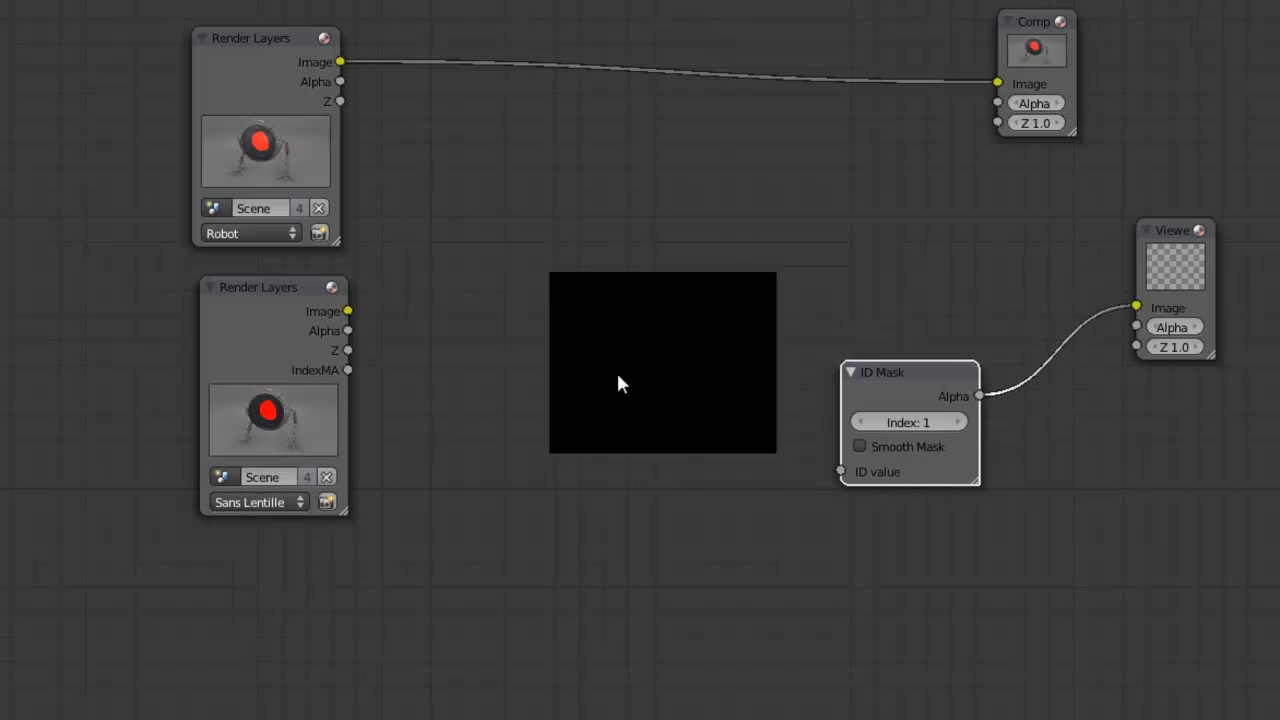
# Step: Compare the Robot and Sans Lentille render layers by sending each image to the Viewer in turn
pyautogui.click(1155, 262)
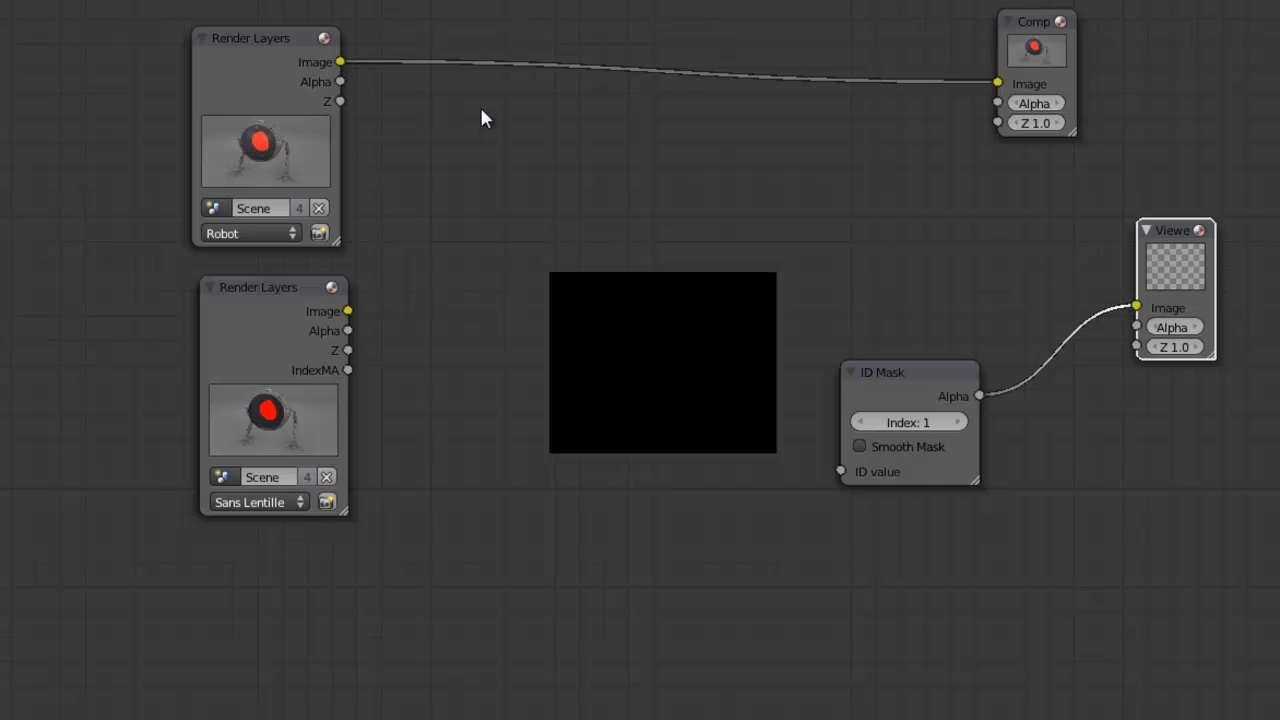
pyautogui.keyDown('ctrl'); pyautogui.keyDown('shift'); pyautogui.click(280, 73); pyautogui.keyUp('shift'); pyautogui.keyUp('ctrl')
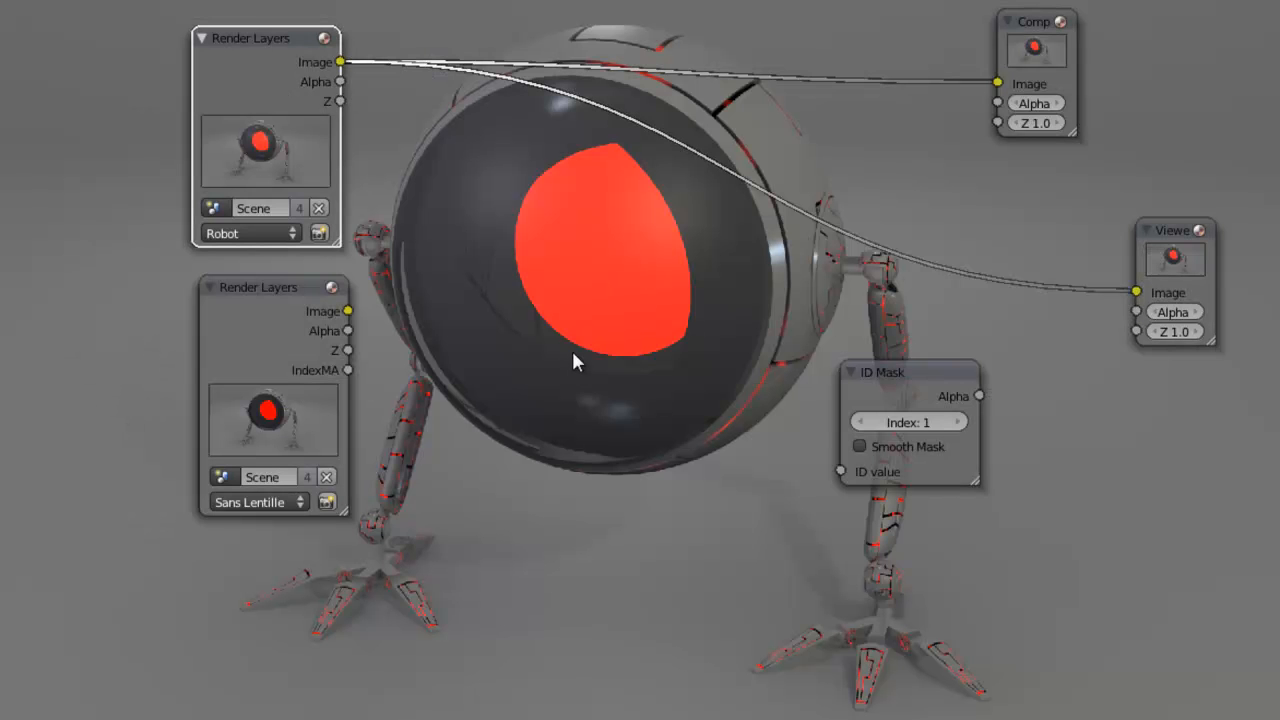
pyautogui.keyDown('ctrl'); pyautogui.keyDown('shift'); pyautogui.click(296, 313); pyautogui.keyUp('shift'); pyautogui.keyUp('ctrl')
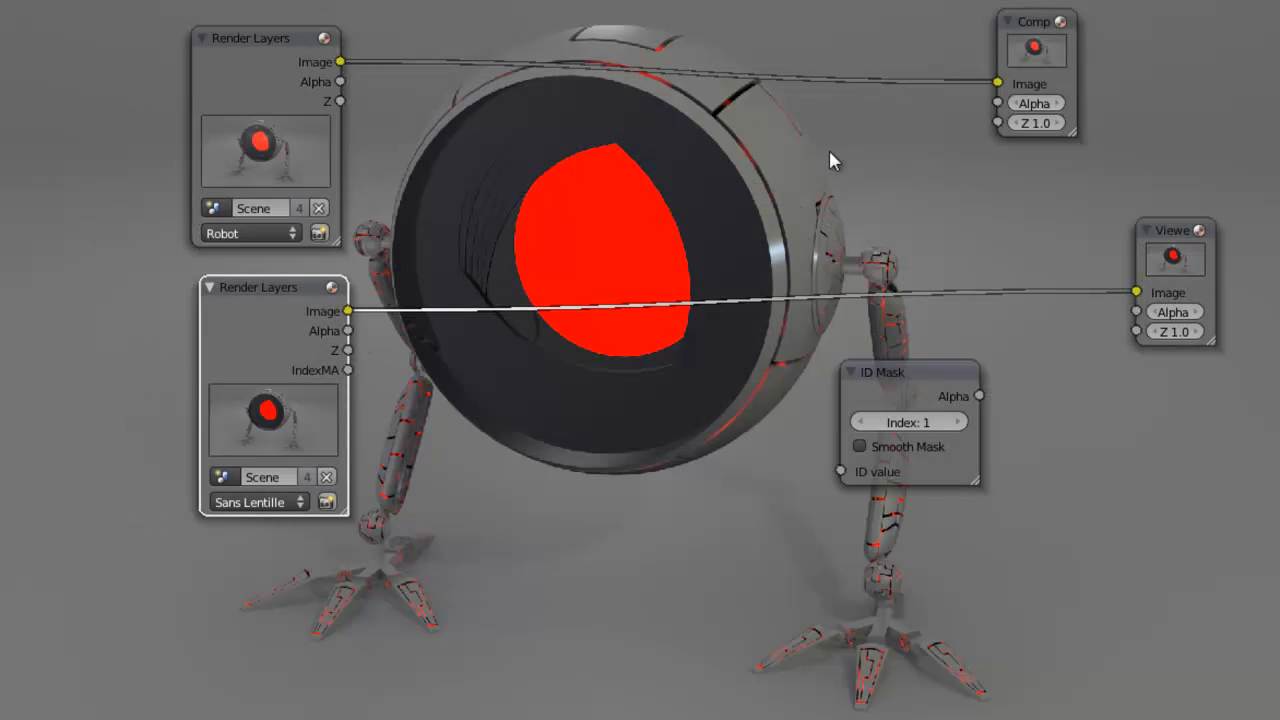
pyautogui.keyDown('ctrl'); pyautogui.keyDown('shift'); pyautogui.click(311, 62); pyautogui.keyUp('shift'); pyautogui.keyUp('ctrl')
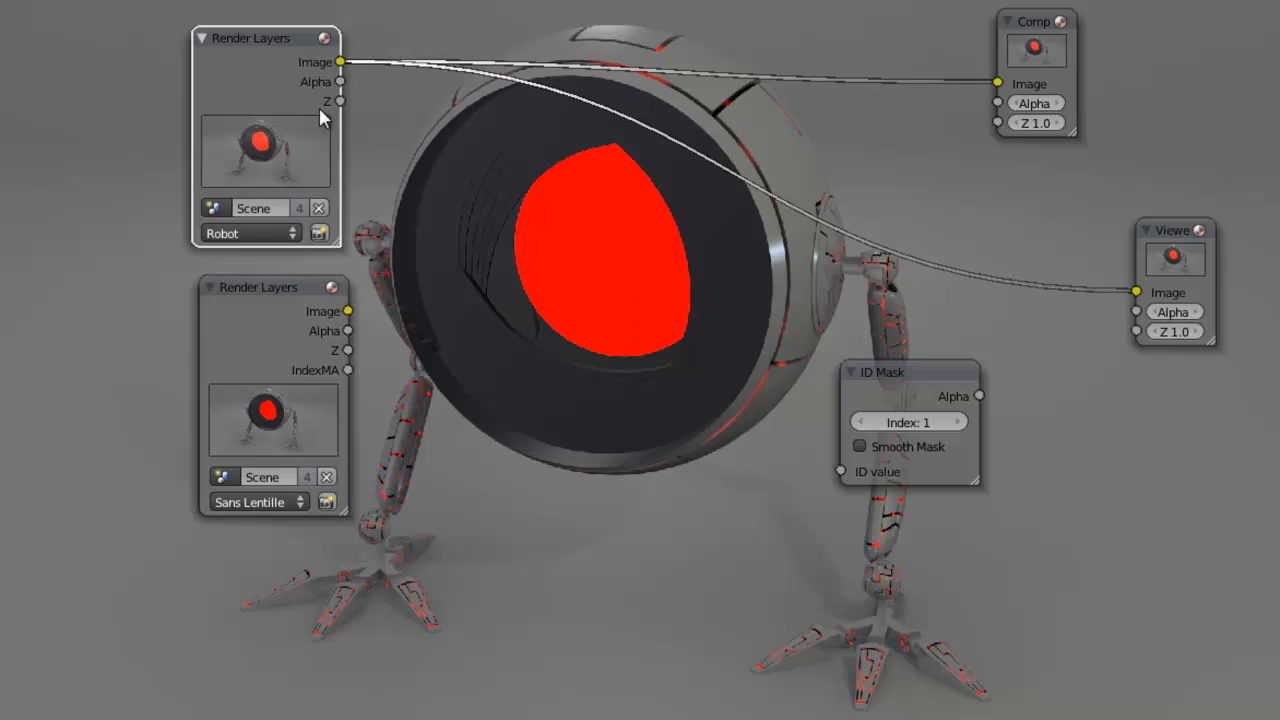
pyautogui.keyDown('ctrl'); pyautogui.keyDown('shift'); pyautogui.click(310, 306); pyautogui.keyUp('shift'); pyautogui.keyUp('ctrl')
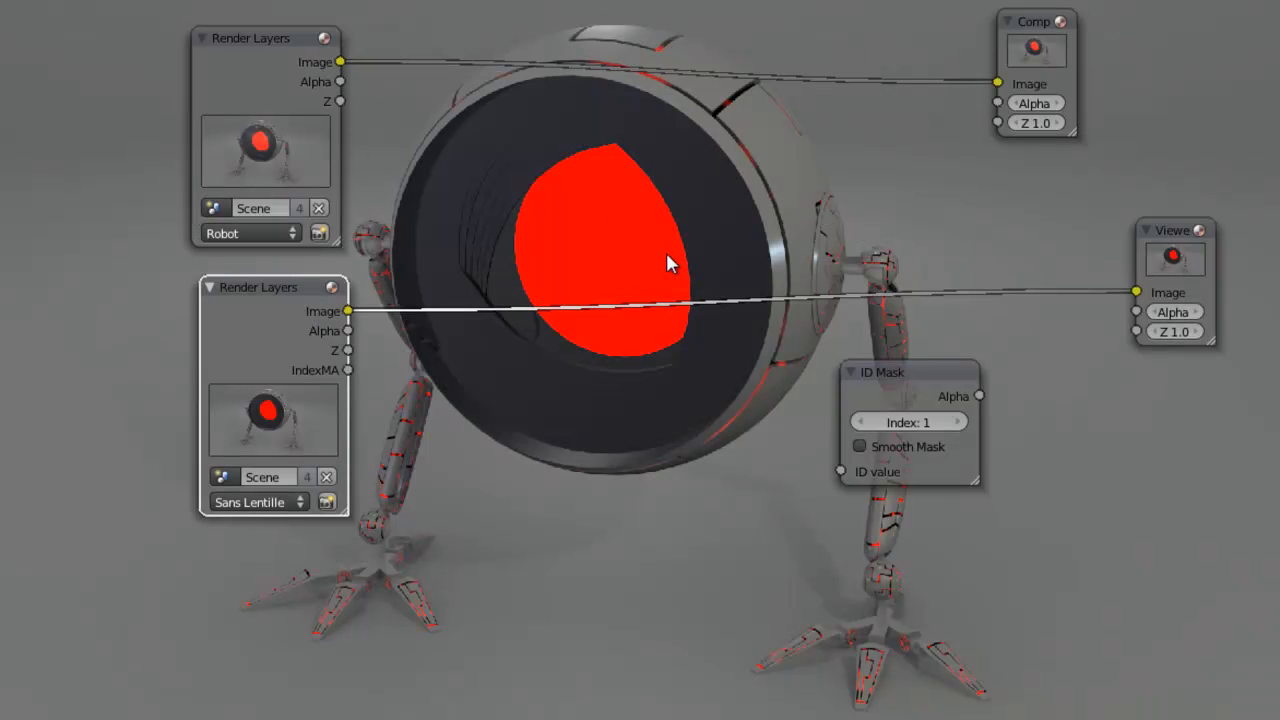
# Step: Connect the Sans Lentille IndexMA output to the ID Mask's ID value and send the mask to the Viewer
pyautogui.moveTo(347, 370); pyautogui.dragTo(840, 471)
pyautogui.moveTo(838, 372); pyautogui.dragTo(593, 370)
pyautogui.keyDown('ctrl'); pyautogui.keyDown('shift'); pyautogui.click(713, 388); pyautogui.keyUp('shift'); pyautogui.keyUp('ctrl')
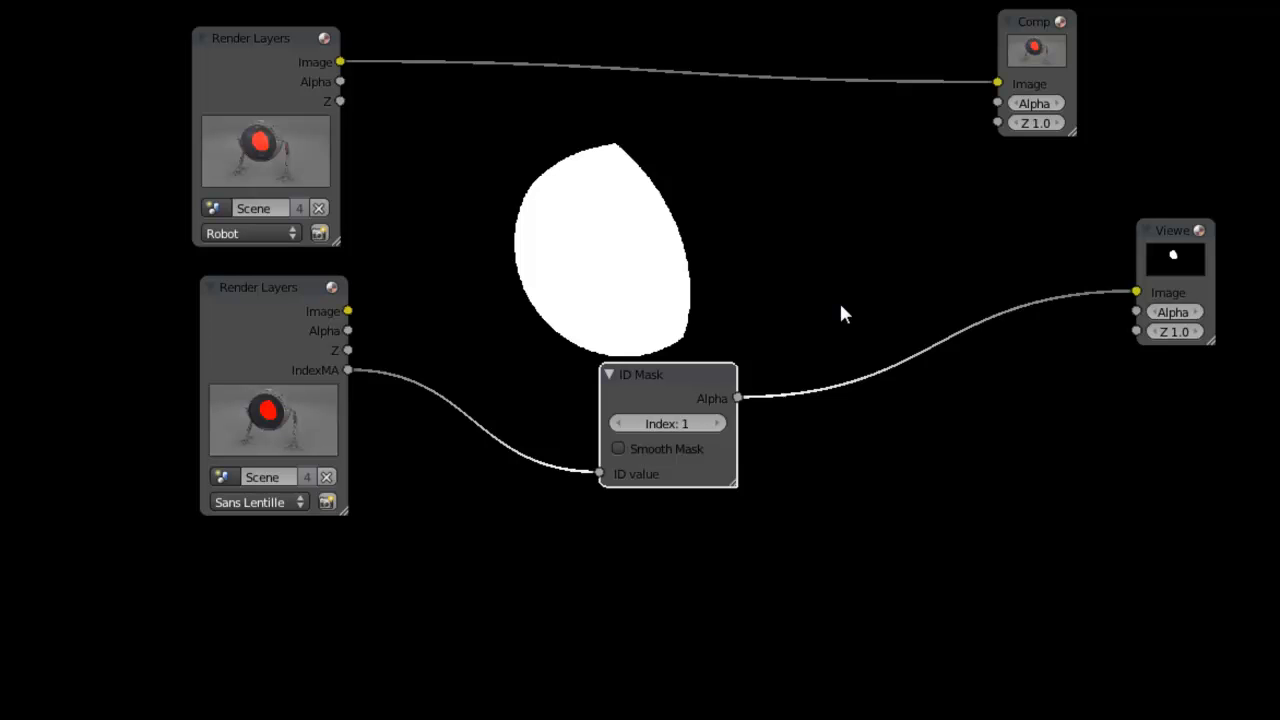
# Step: Tidy the node layout by aligning the Sans Lentille node under Robot, placing ID Mask beside it and moving the Viewer farther away
pyautogui.moveTo(683, 381); pyautogui.dragTo(712, 374)
pyautogui.scroll(-2, 592, 356)
pyautogui.moveTo(600, 353); pyautogui.dragTo(535, 348, button='middle')
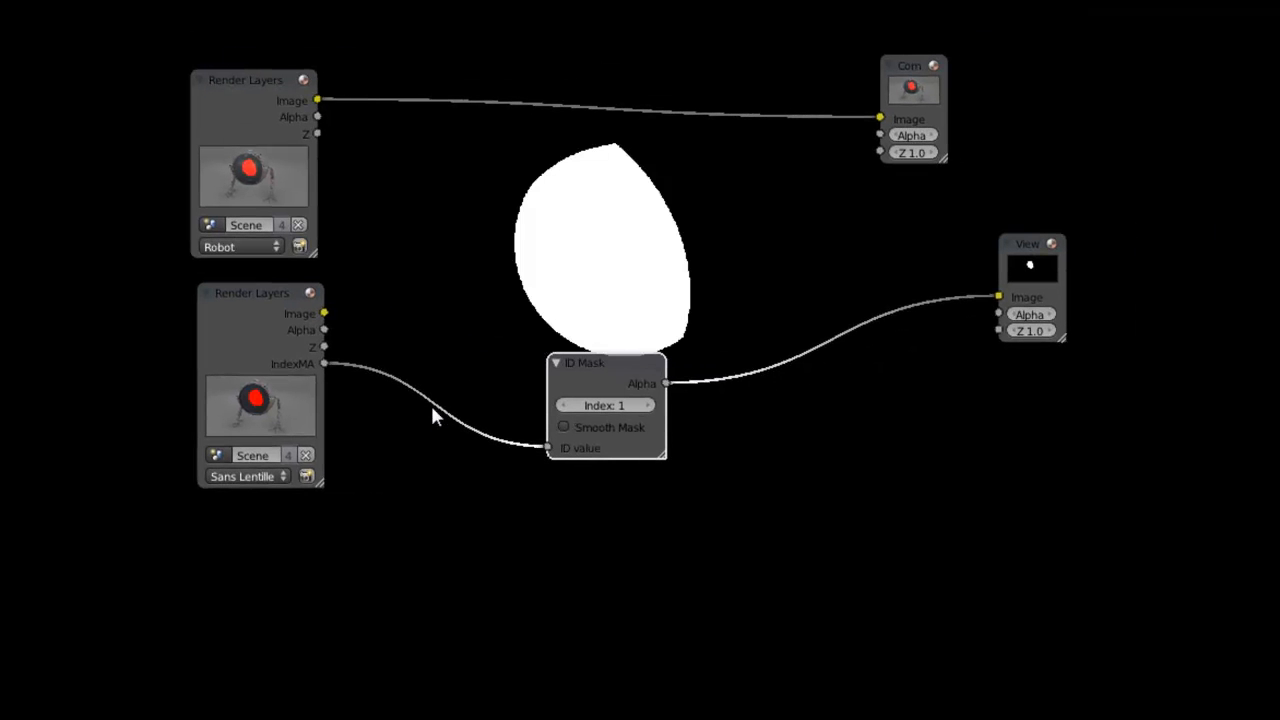
pyautogui.moveTo(259, 290); pyautogui.dragTo(249, 346)
pyautogui.moveTo(574, 371); pyautogui.dragTo(483, 392)
pyautogui.moveTo(1040, 262); pyautogui.dragTo(1140, 269)
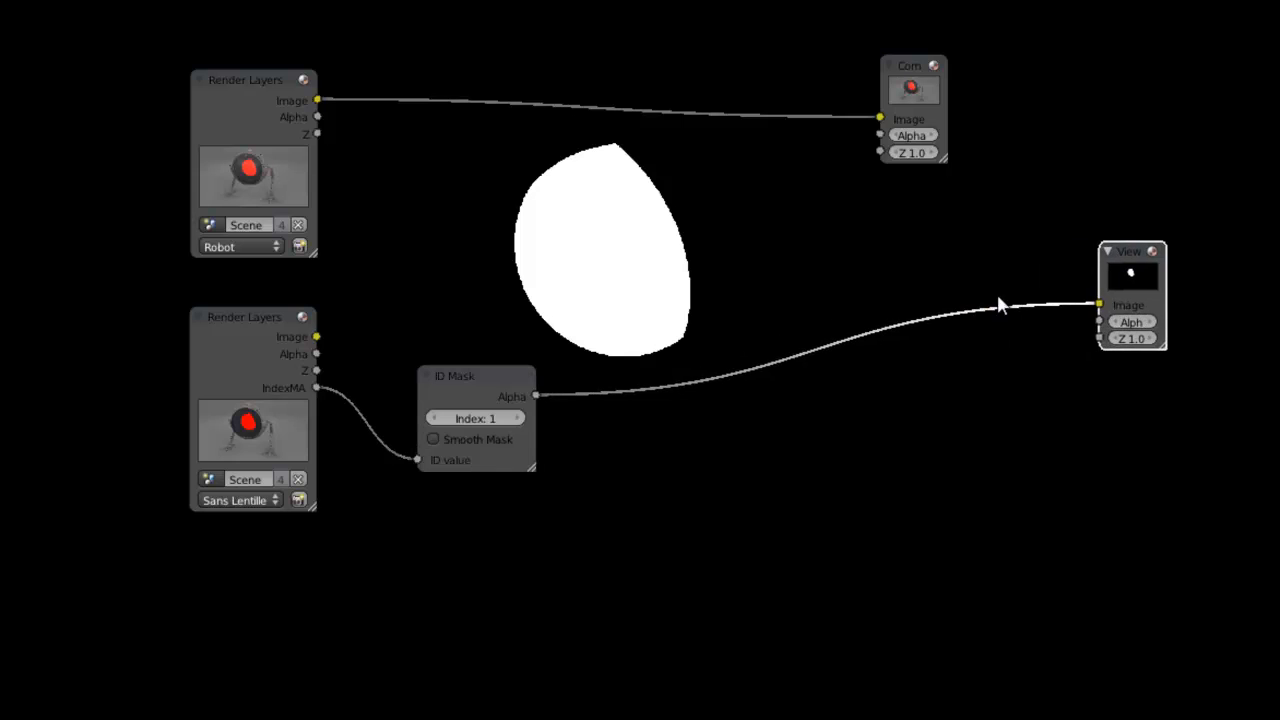
# Step: Compare material indices 1 and 2 through the ID Mask node, leaving Index at 1 and the node beside Sans Lentille
pyautogui.click(520, 418)
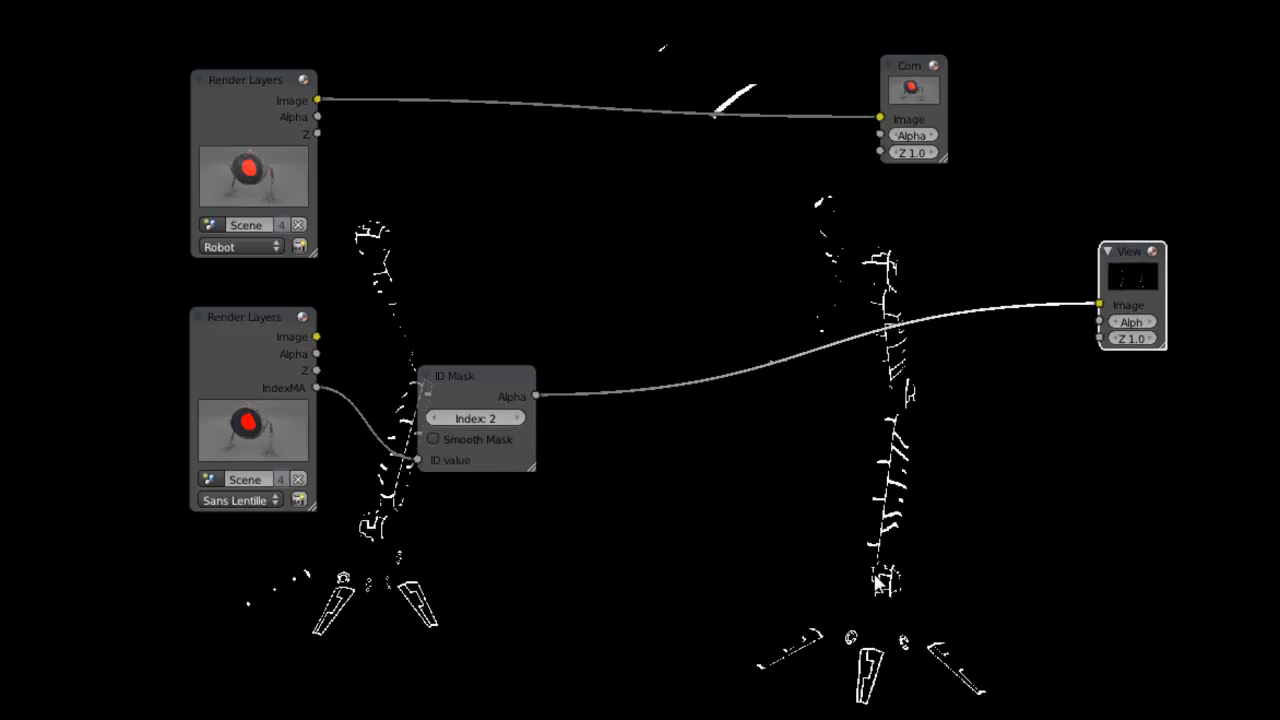
pyautogui.click(434, 418)
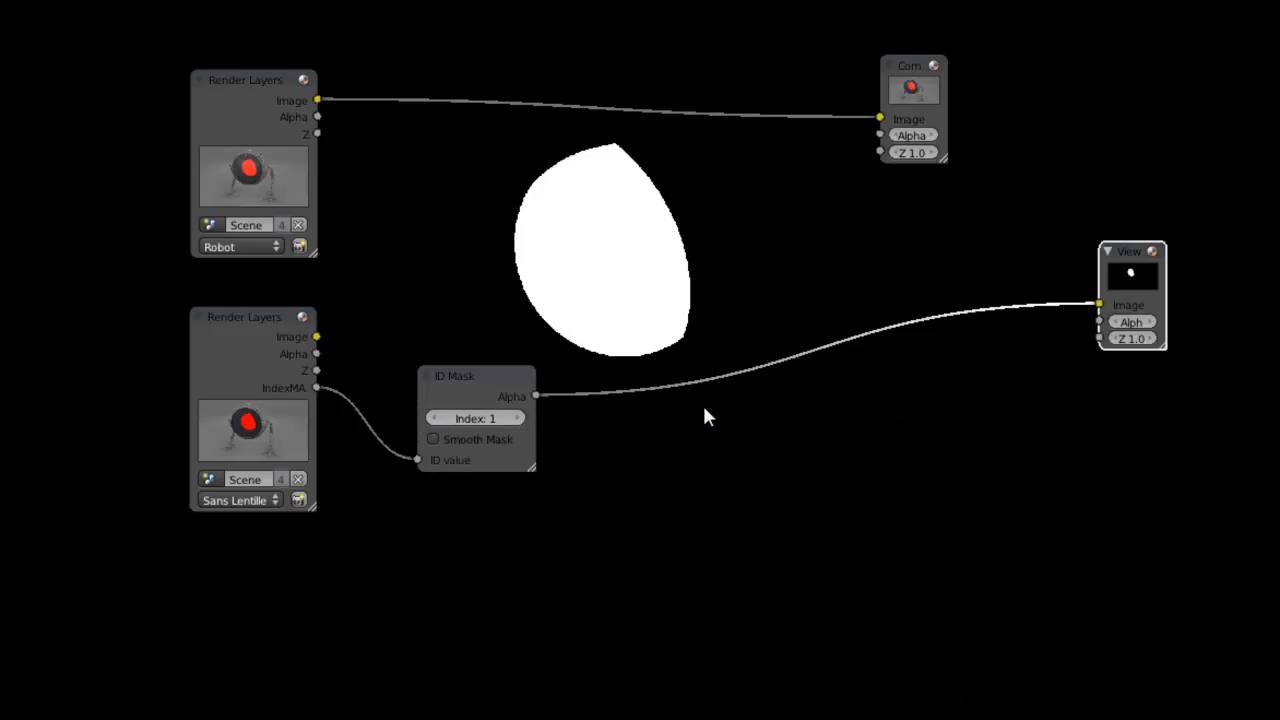
pyautogui.moveTo(477, 378); pyautogui.dragTo(465, 325)
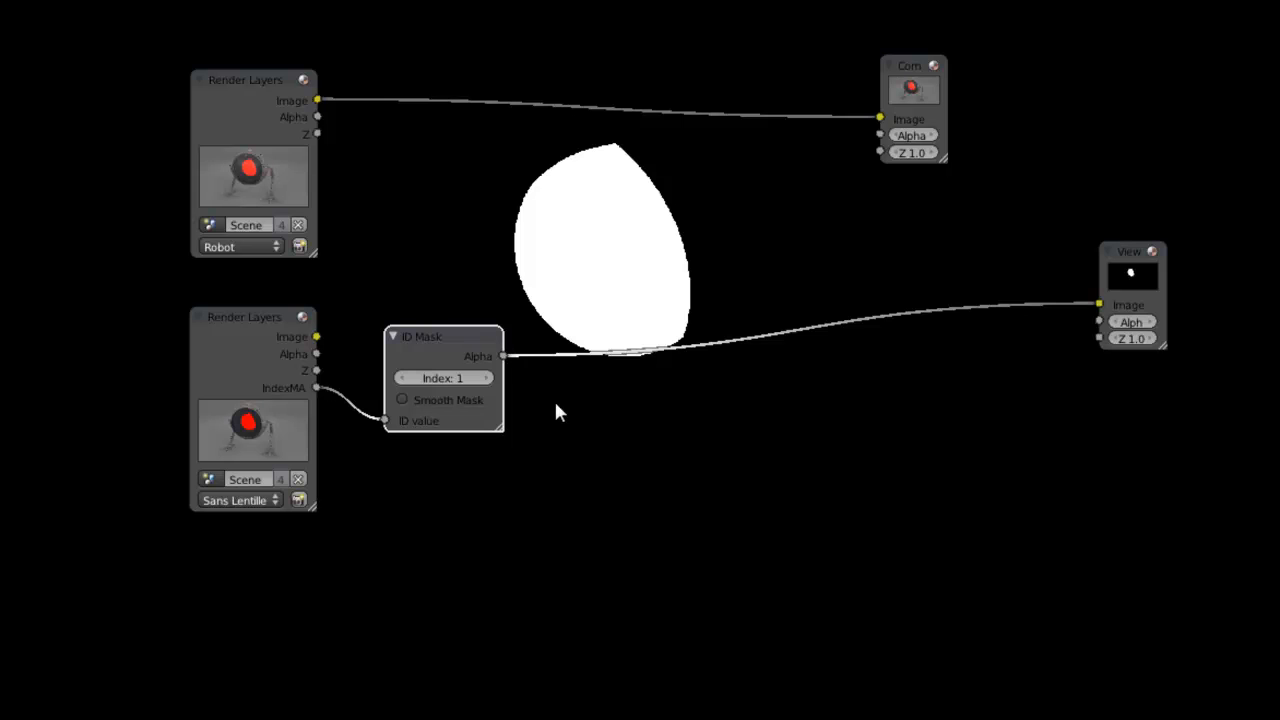
pyautogui.scroll(1, 565, 425)
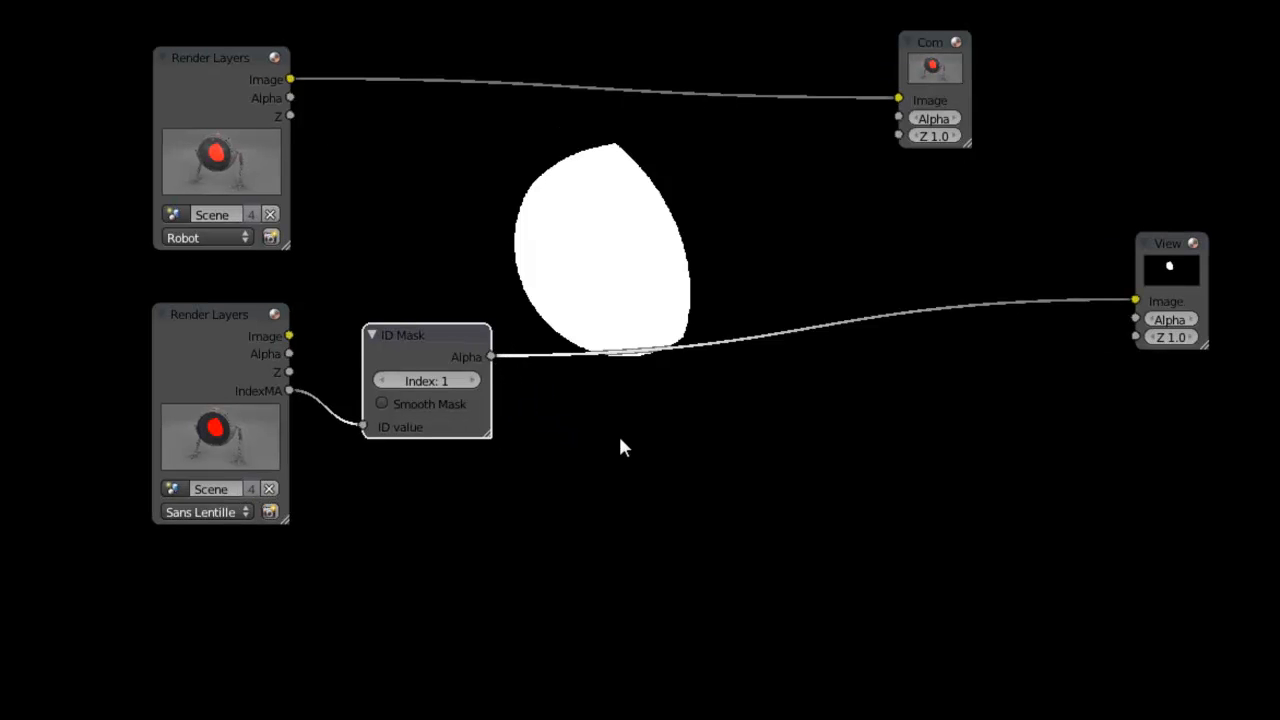
pyautogui.moveTo(429, 343); pyautogui.dragTo(459, 357)
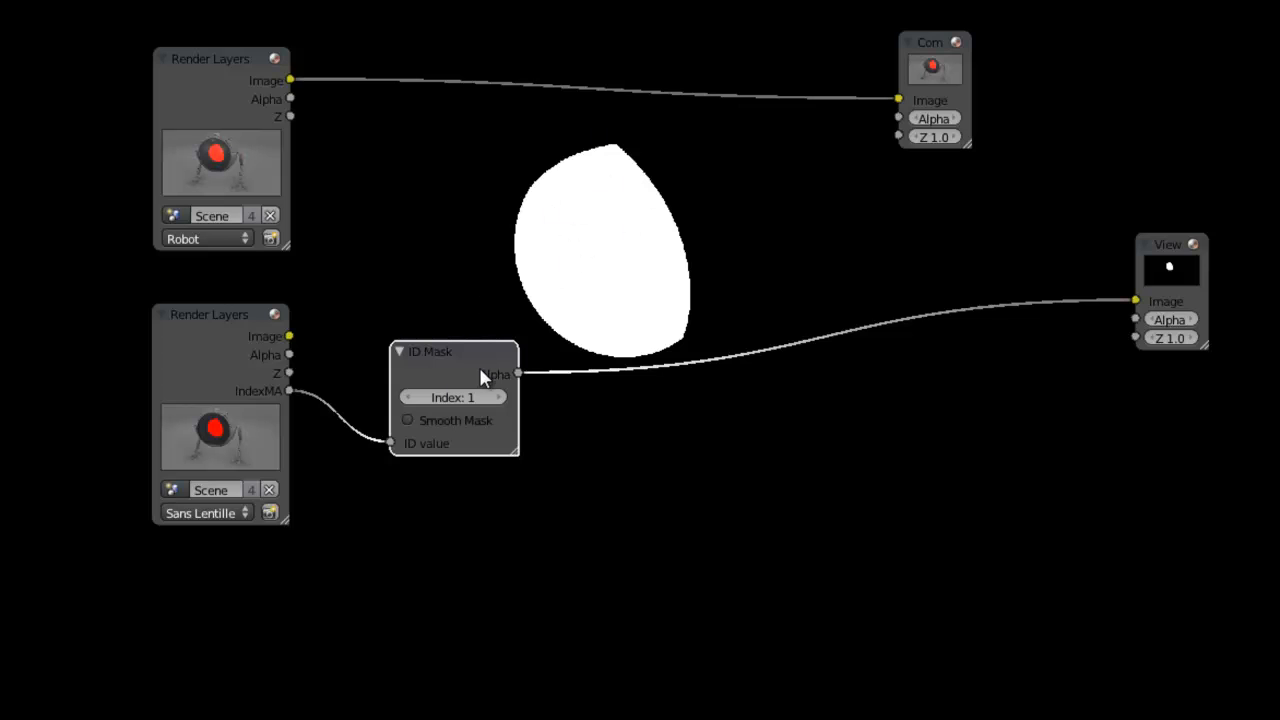
pyautogui.click(408, 398)
pyautogui.click(502, 398)
pyautogui.click(502, 398)
pyautogui.click(408, 398)
pyautogui.moveTo(461, 364); pyautogui.dragTo(434, 357)
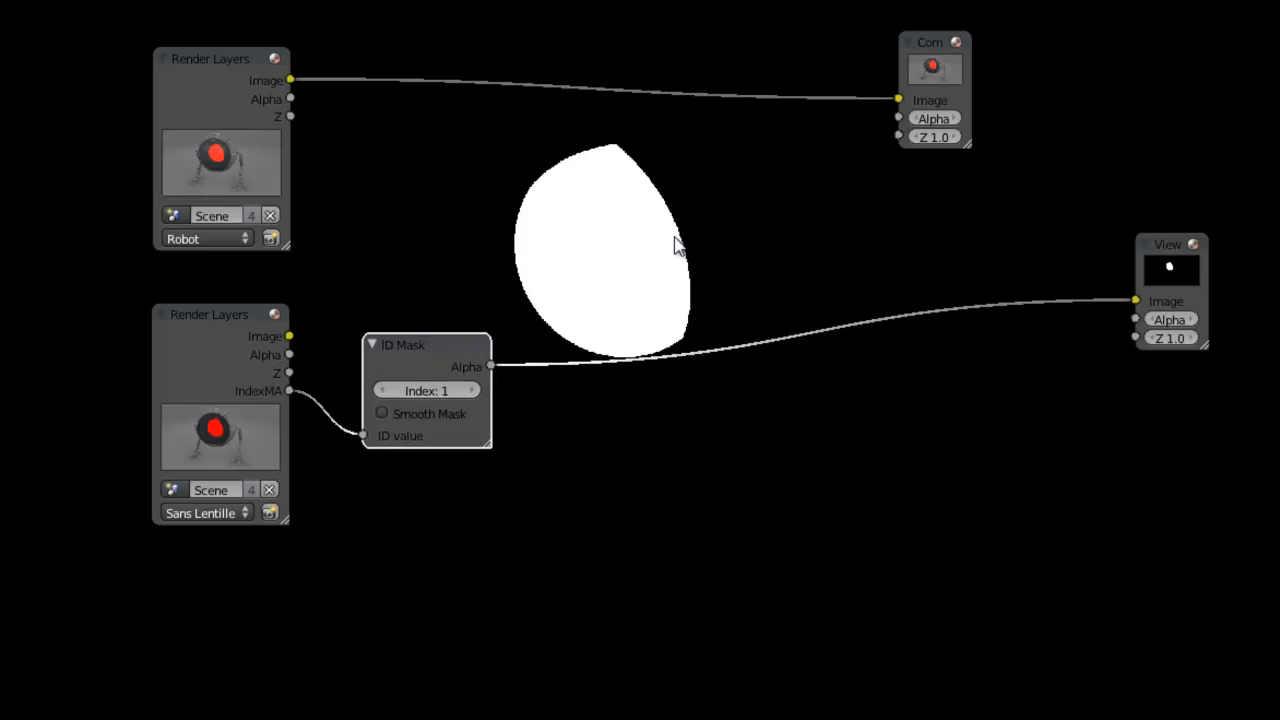
# Step: Add a Mix node set to Multiply and connect the ID Mask's Alpha output to its second Image input
pyautogui.hotkey('shift', 'a')
pyautogui.moveTo(748, 189)
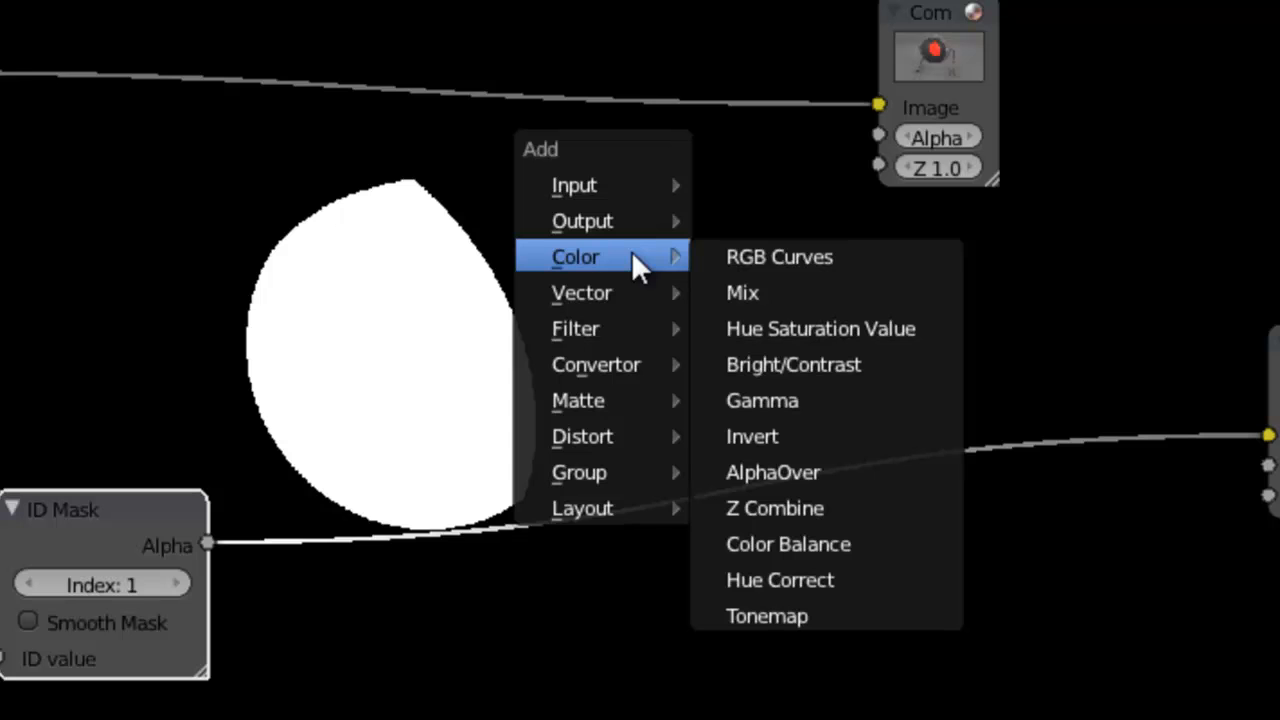
pyautogui.click(832, 291)
pyautogui.click(901, 370)
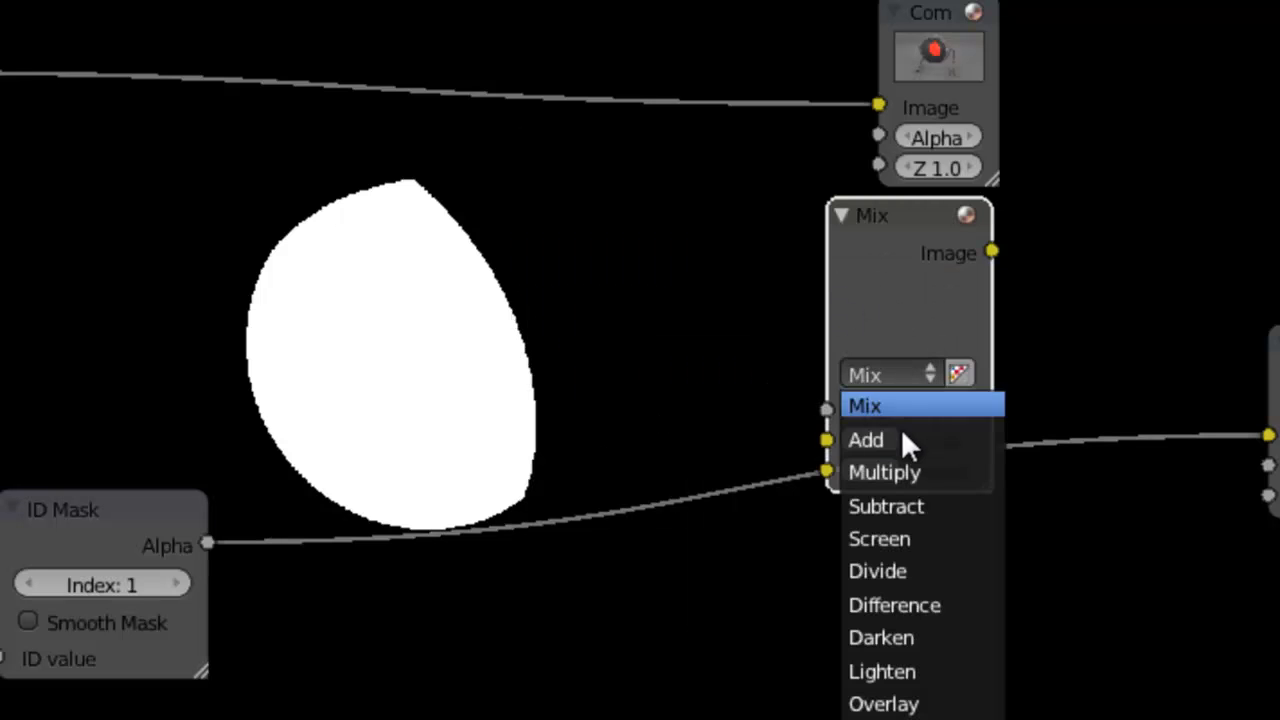
pyautogui.click(911, 466)
pyautogui.moveTo(208, 544); pyautogui.dragTo(826, 471)
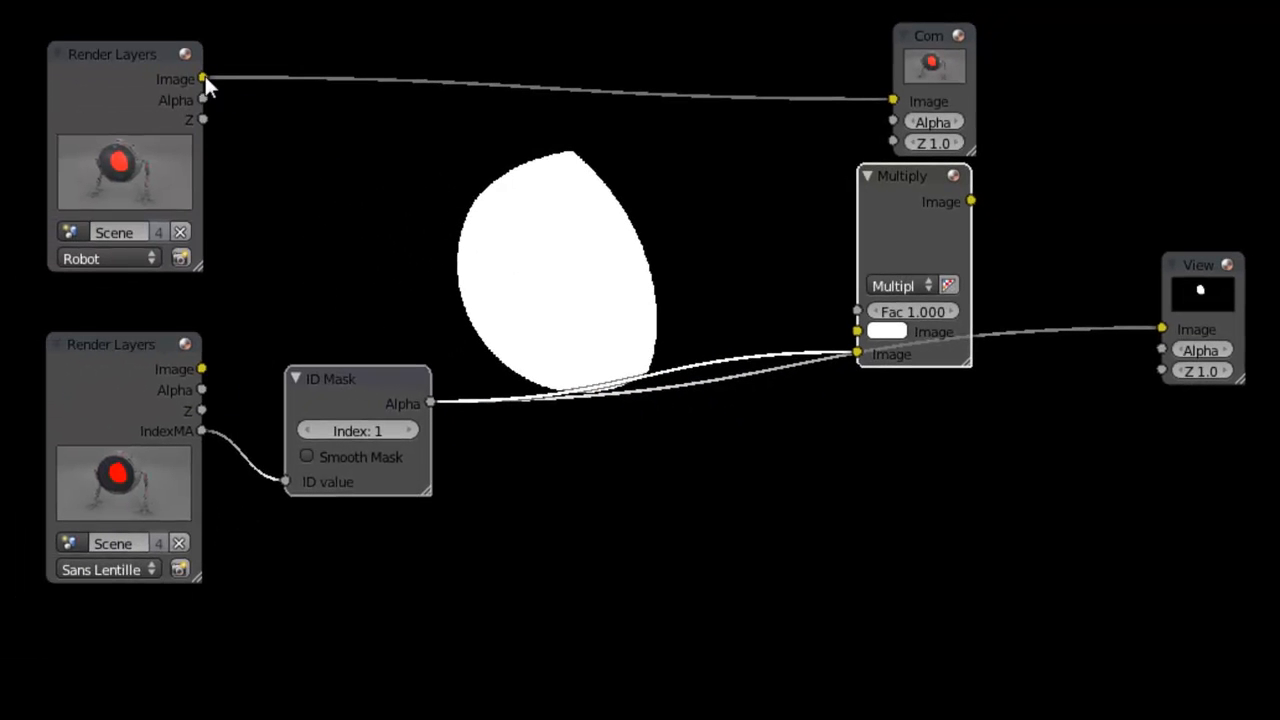
# Step: Connect the Robot layer's Image output to the Multiply node's first Image input and send the Multiply result to the Viewer
pyautogui.moveTo(205, 77); pyautogui.dragTo(858, 331)
pyautogui.moveTo(904, 220); pyautogui.dragTo(714, 217)
pyautogui.moveTo(624, 210); pyautogui.dragTo(866, 237)
pyautogui.keyDown('ctrl'); pyautogui.keyDown('shift'); pyautogui.click(634, 202); pyautogui.keyUp('shift'); pyautogui.keyUp('ctrl')
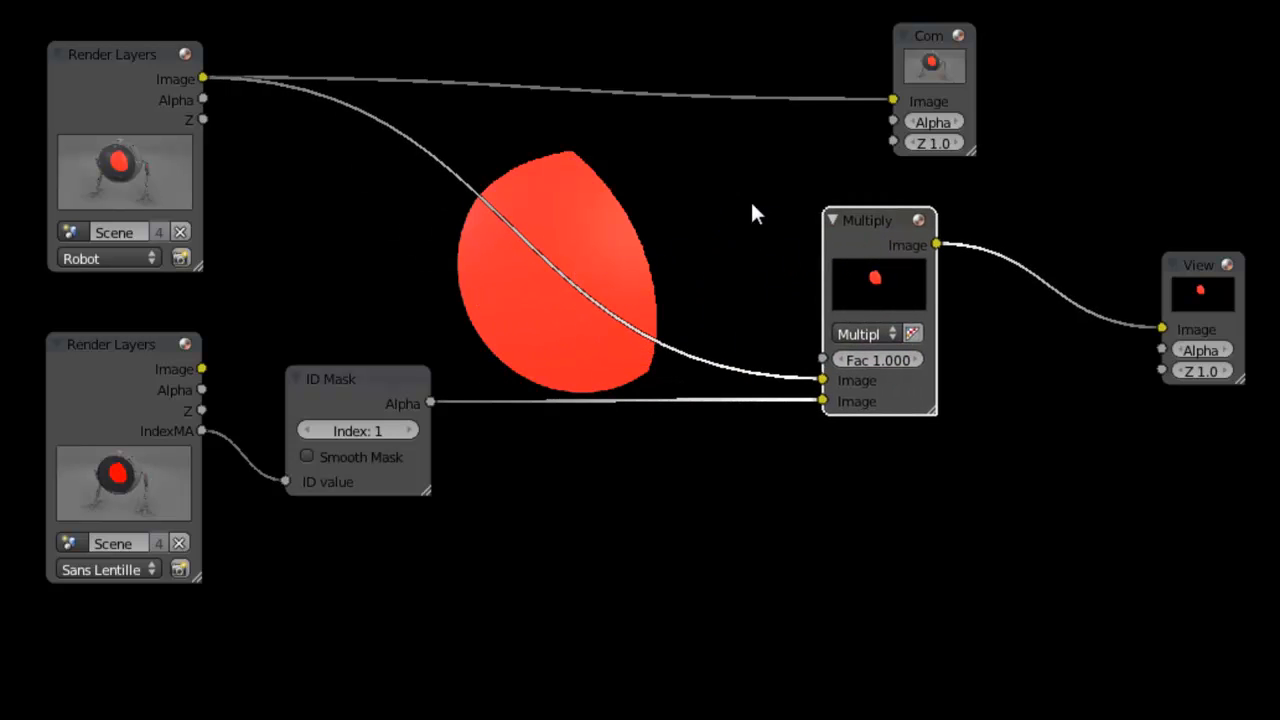
# Step: Compare the Robot image, the ID Mask and the Multiply result by sending each to the Viewer in turn
pyautogui.keyDown('ctrl'); pyautogui.keyDown('shift'); pyautogui.click(169, 73); pyautogui.keyUp('shift'); pyautogui.keyUp('ctrl')
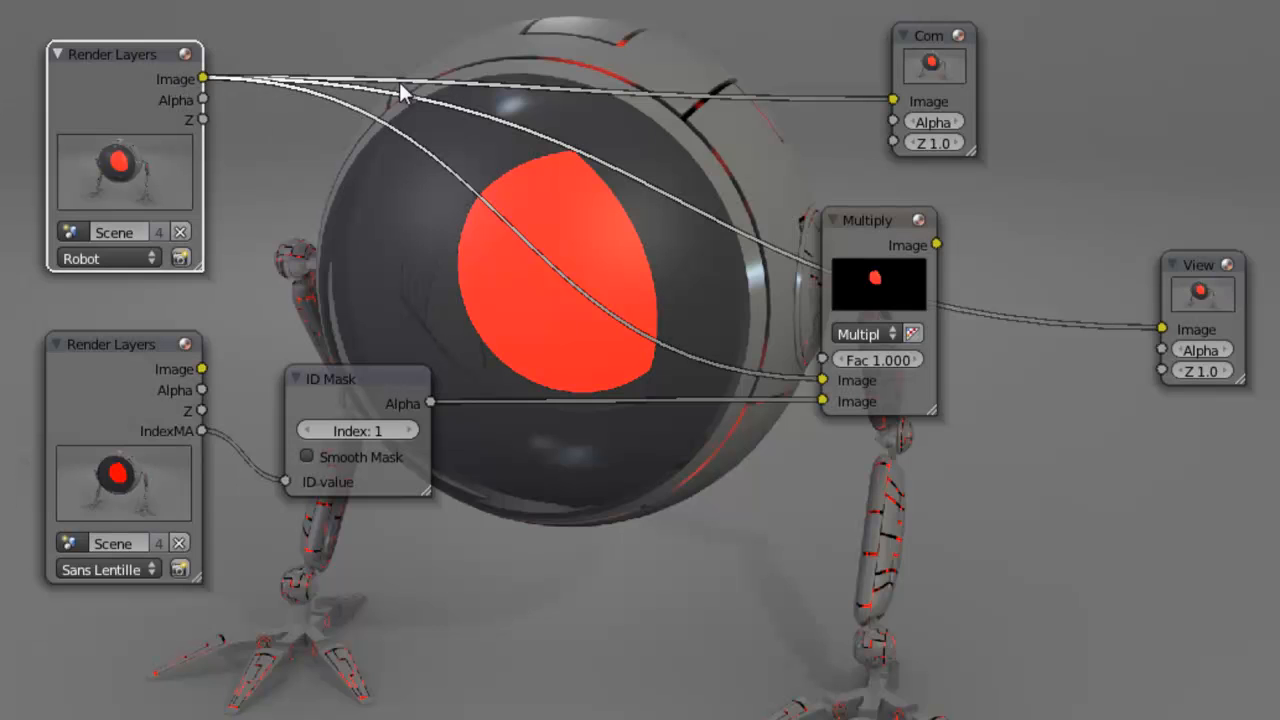
pyautogui.keyDown('ctrl'); pyautogui.keyDown('shift'); pyautogui.click(390, 391); pyautogui.keyUp('shift'); pyautogui.keyUp('ctrl')
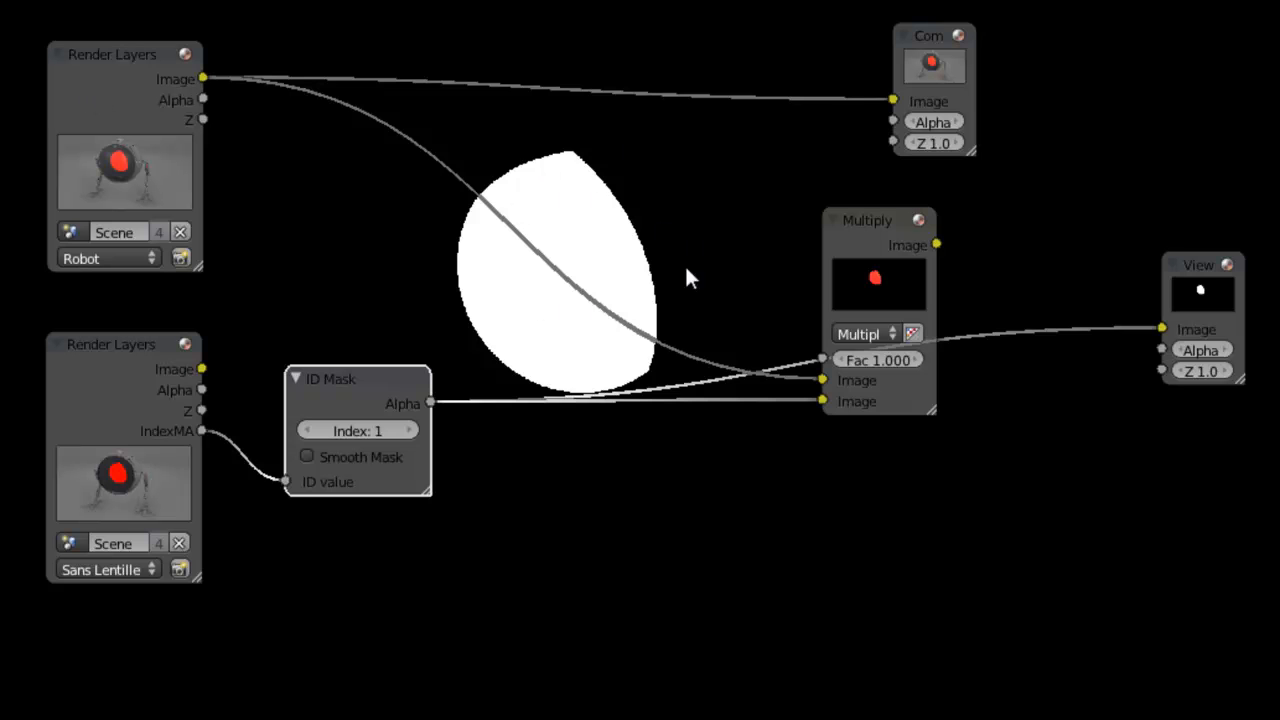
pyautogui.keyDown('ctrl'); pyautogui.keyDown('shift'); pyautogui.click(155, 88); pyautogui.keyUp('shift'); pyautogui.keyUp('ctrl')
pyautogui.keyDown('ctrl'); pyautogui.keyDown('shift'); pyautogui.click(886, 251); pyautogui.keyUp('shift'); pyautogui.keyUp('ctrl')
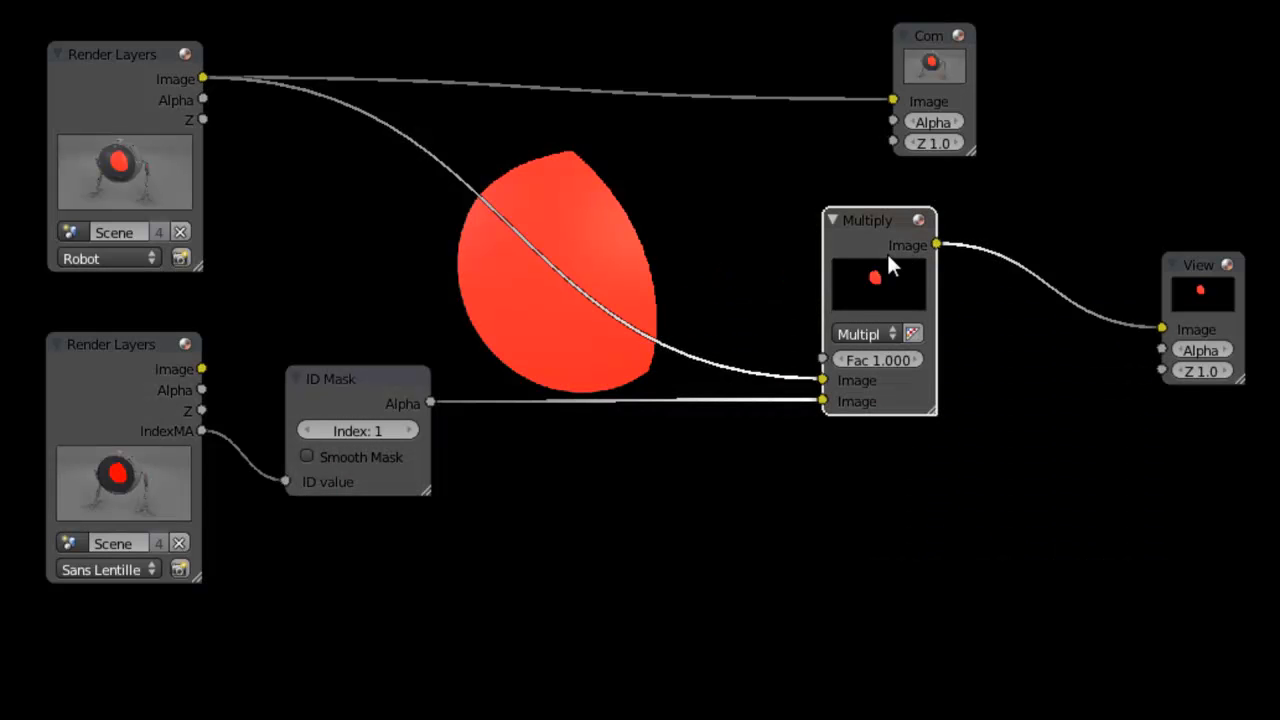
# Step: Collapse the ID Mask and Multiply nodes and line them up in a row beside the Sans Lentille node
pyautogui.moveTo(895, 221); pyautogui.dragTo(643, 271)
pyautogui.press('h')
pyautogui.press('h')
pyautogui.press('h')
pyautogui.press('h')
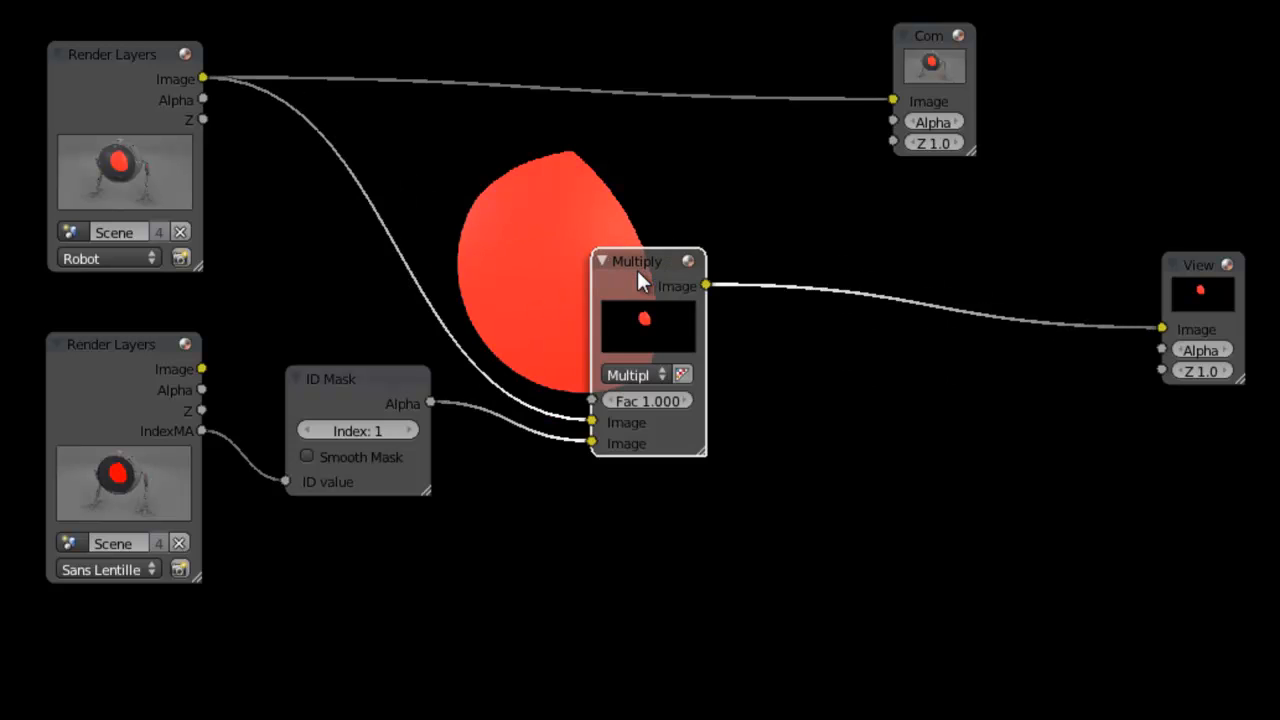
pyautogui.press('h')
pyautogui.press('h')
pyautogui.press('h')
pyautogui.press('h')
pyautogui.press('h')
pyautogui.press('h')
pyautogui.moveTo(330, 372); pyautogui.dragTo(315, 446)
pyautogui.moveTo(647, 267); pyautogui.dragTo(476, 440)
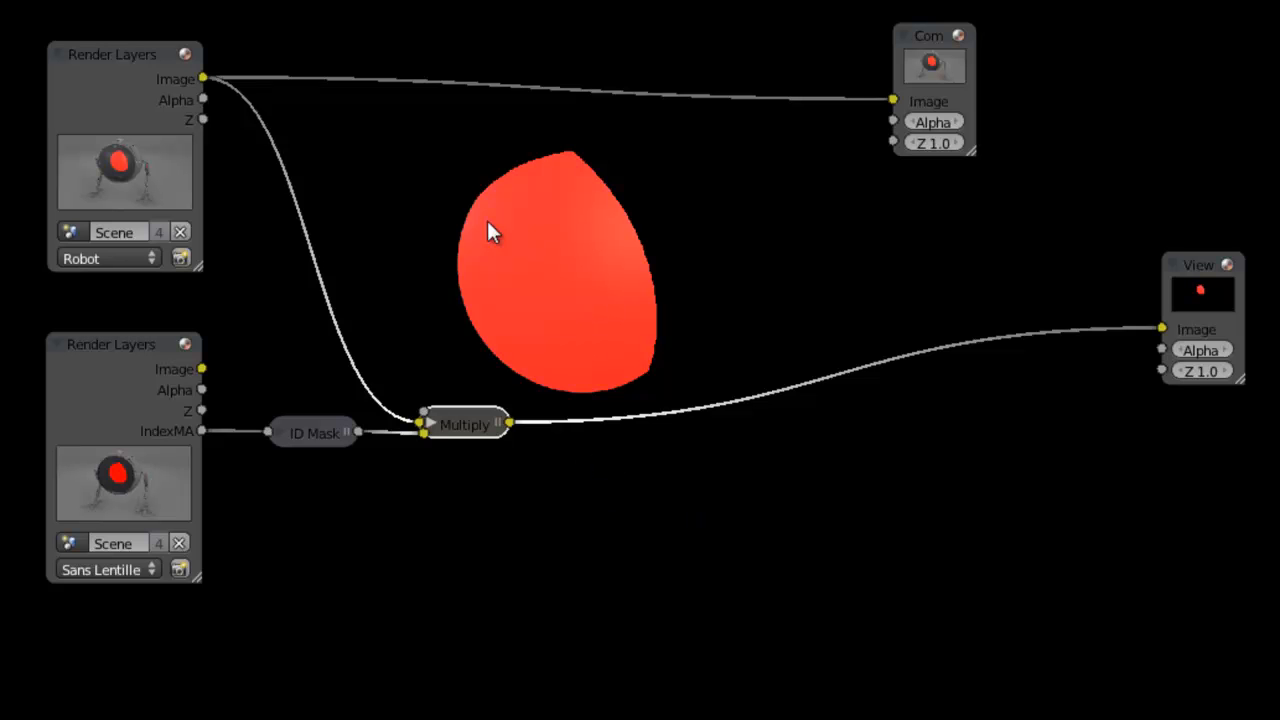
# Step: Add a Glare filter node and insert it on the link between Multiply and the Viewer
pyautogui.hotkey('shift', 'a')
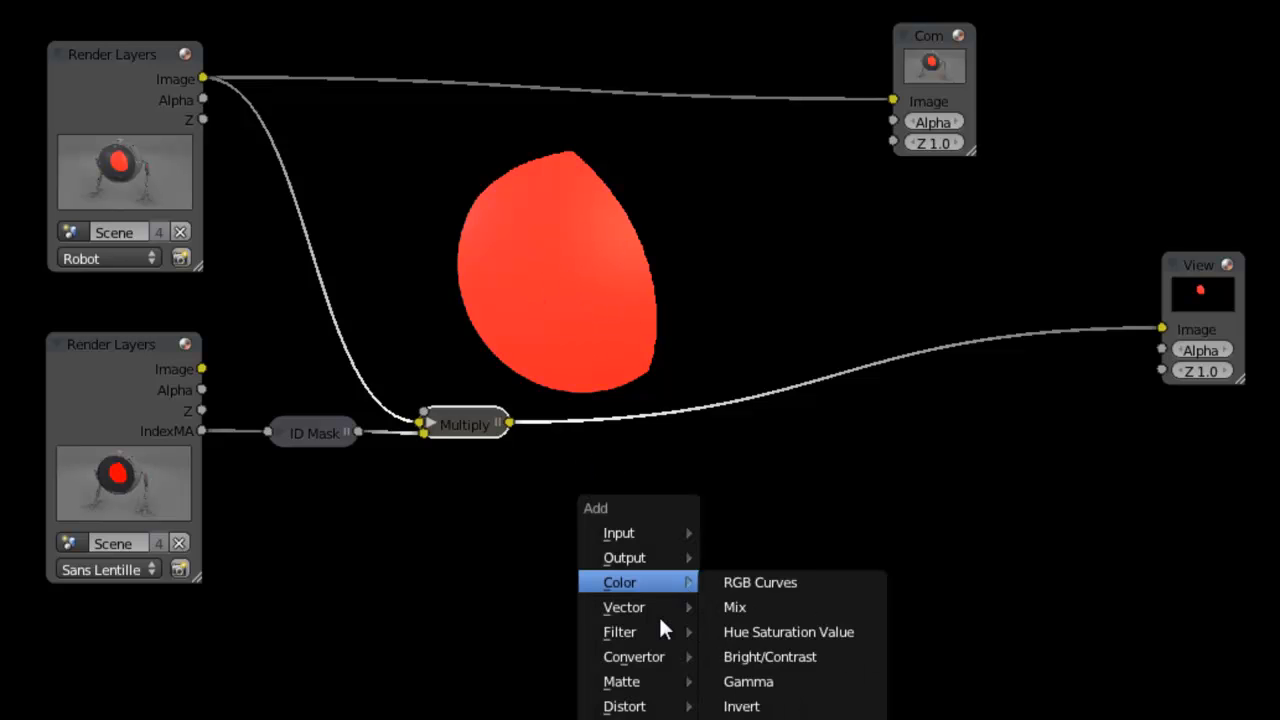
pyautogui.moveTo(663, 631)
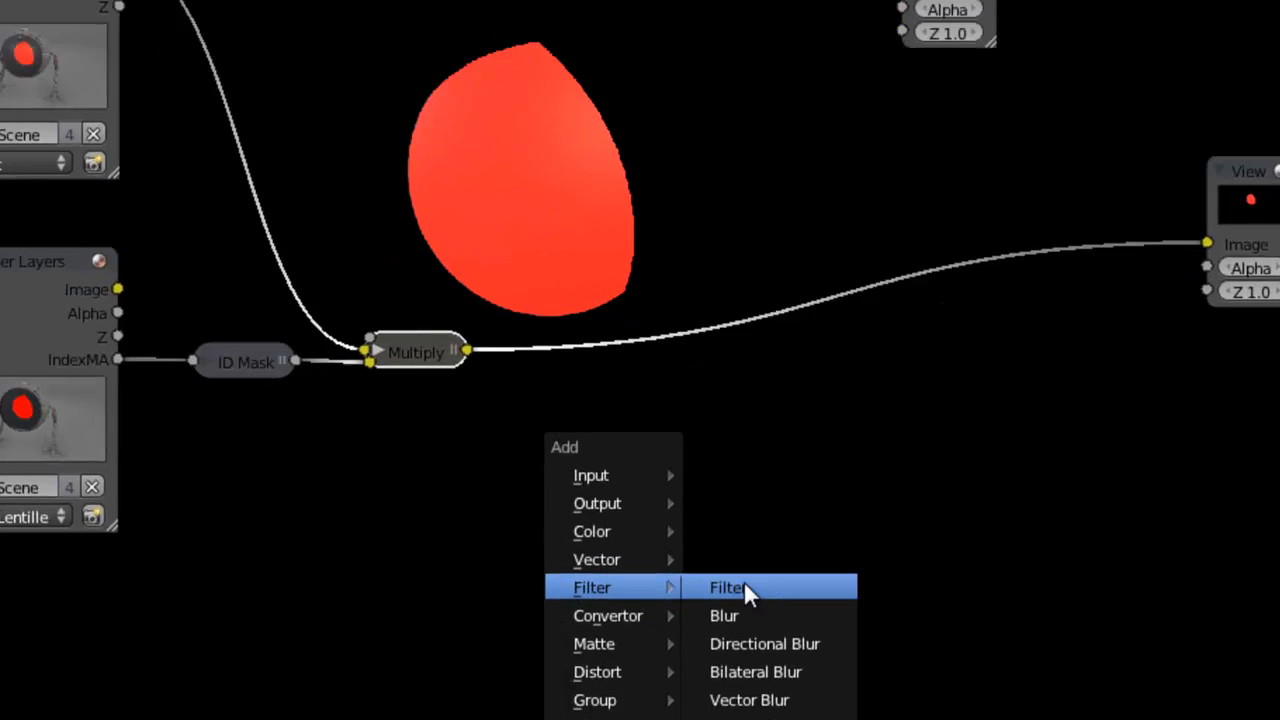
pyautogui.click(757, 663)
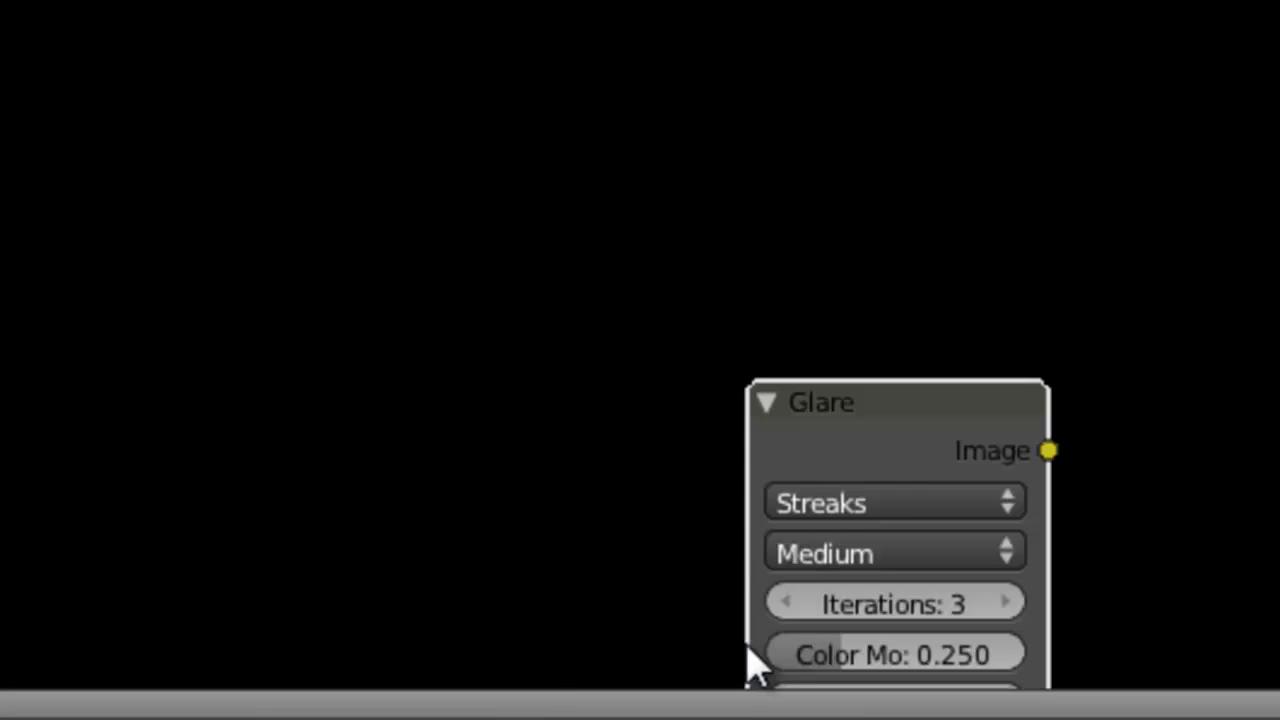
pyautogui.click(689, 215)
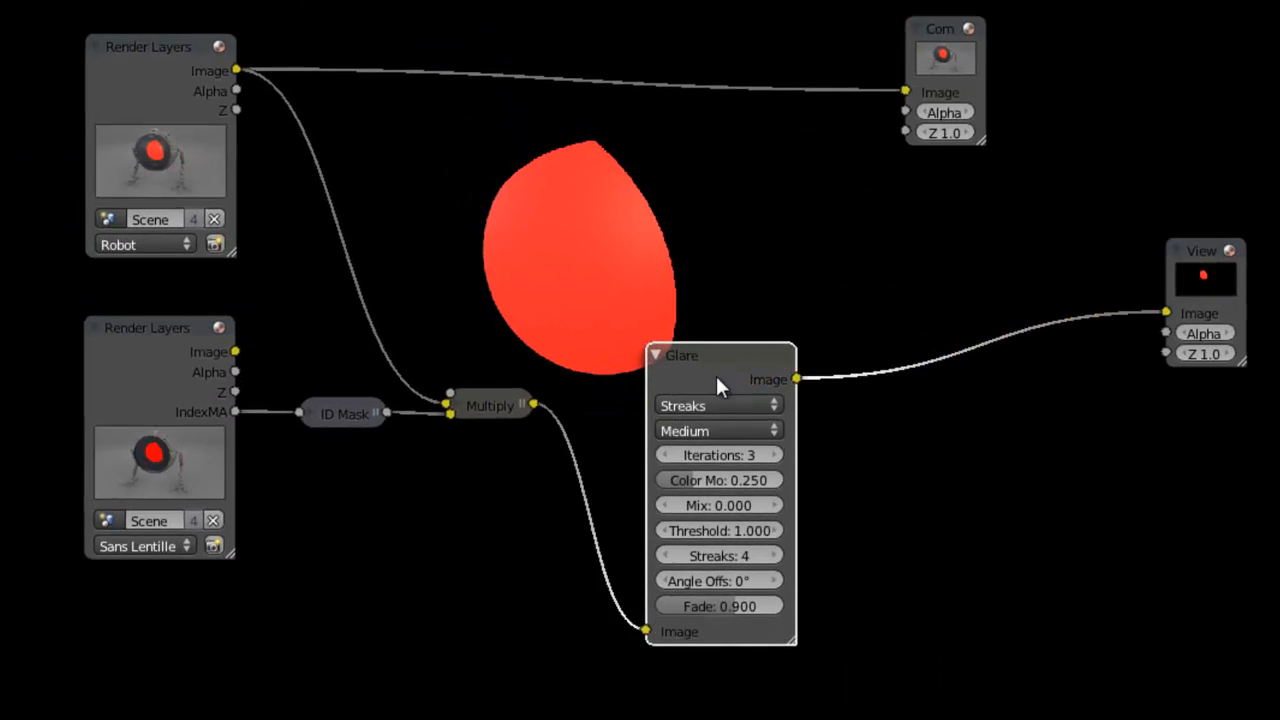
# Step: Set the Glare node to Fog Glow with Threshold 0 and Size 9
pyautogui.click(704, 274)
pyautogui.click(690, 357)
pyautogui.moveTo(644, 440); pyautogui.dragTo(812, 376)
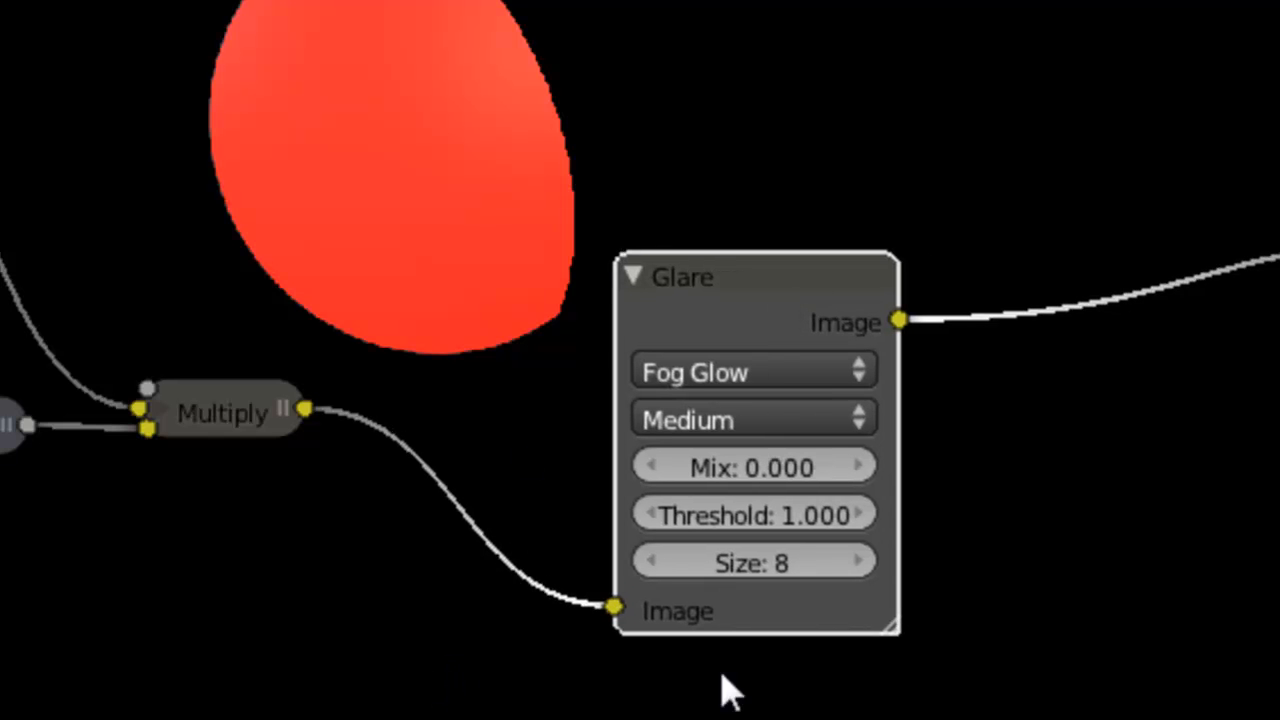
pyautogui.moveTo(749, 294); pyautogui.dragTo(729, 226)
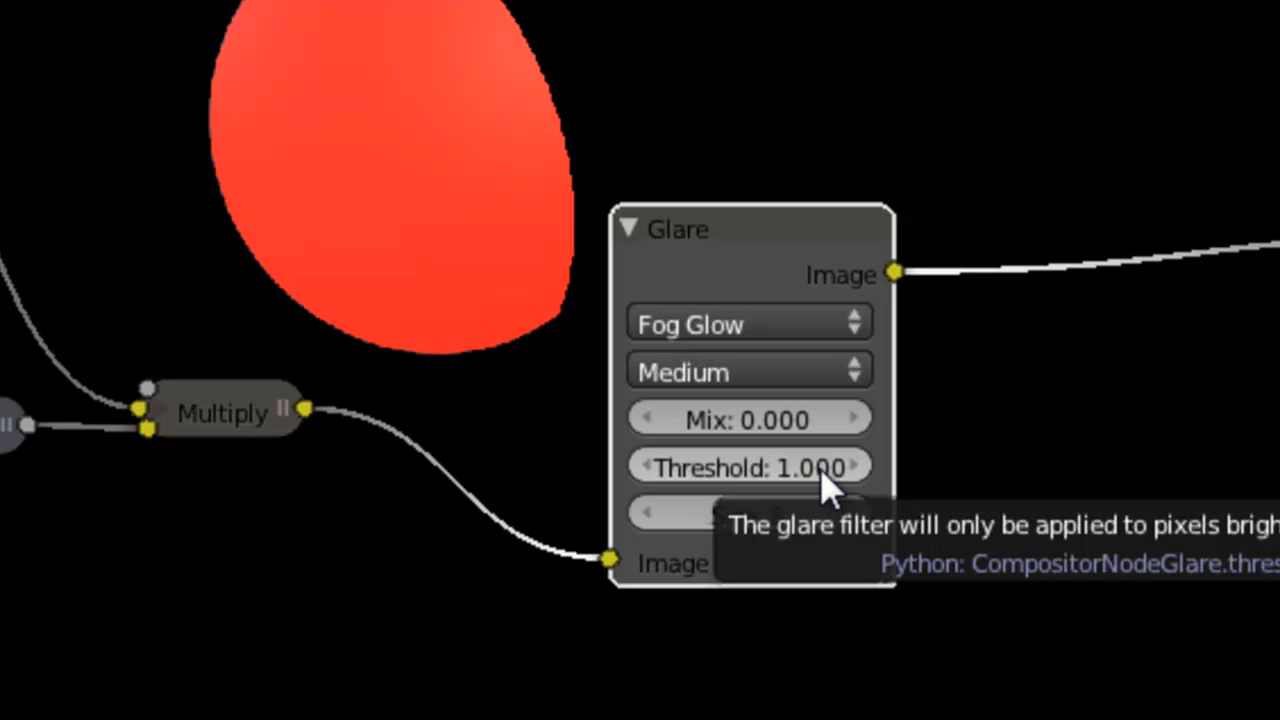
pyautogui.moveTo(822, 487); pyautogui.dragTo(234, 509)
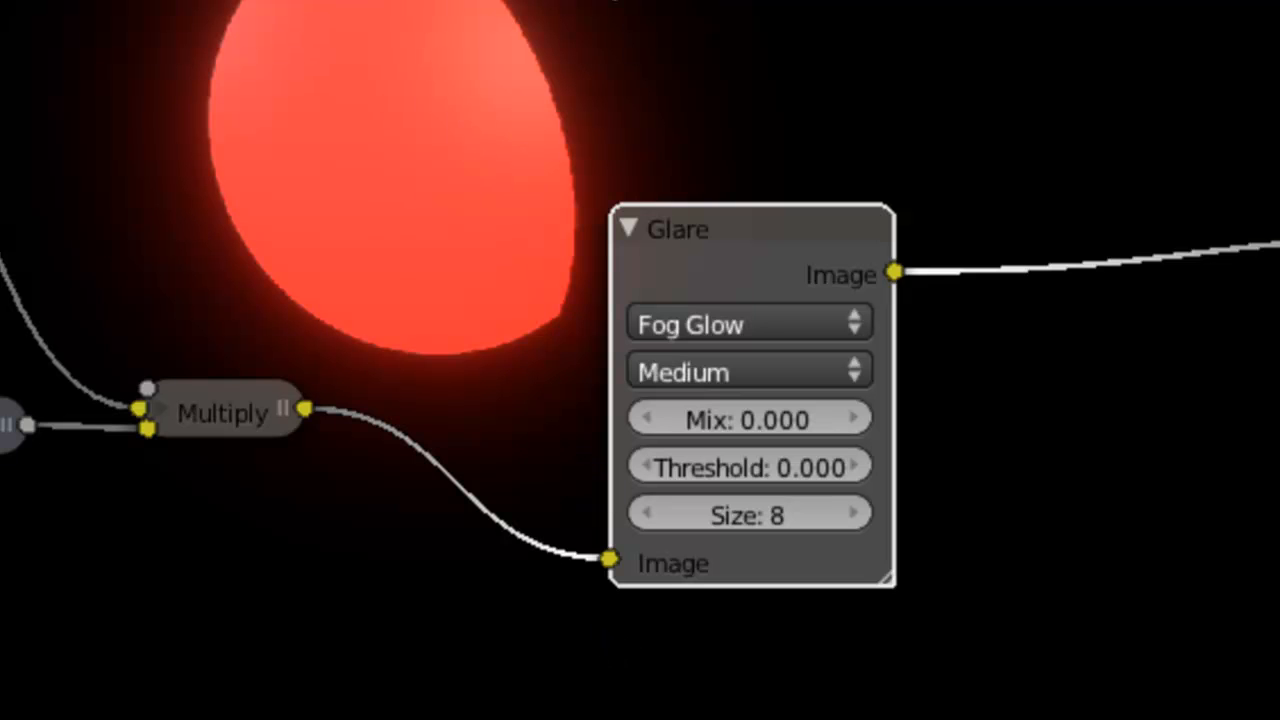
pyautogui.click(866, 520)
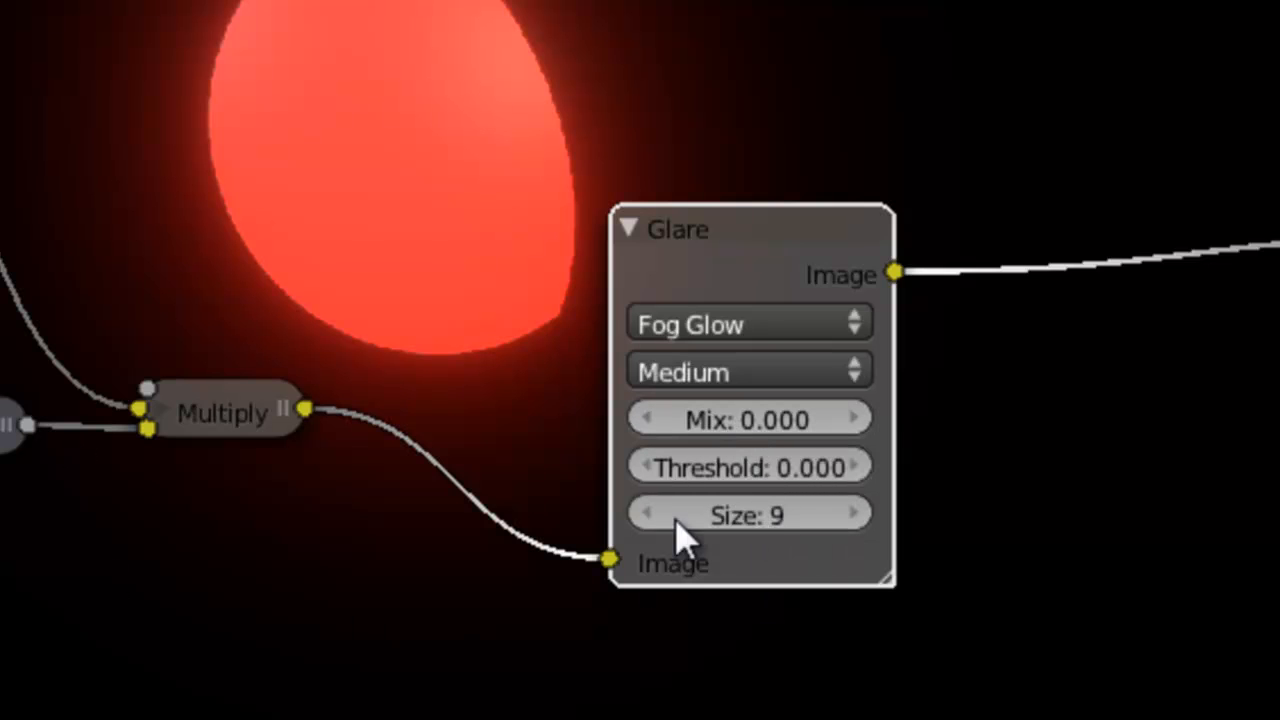
# Step: Try a Mix value of -1 on the Glare node
pyautogui.click(754, 420)
pyautogui.press('BackSpace')
pyautogui.write('-1')
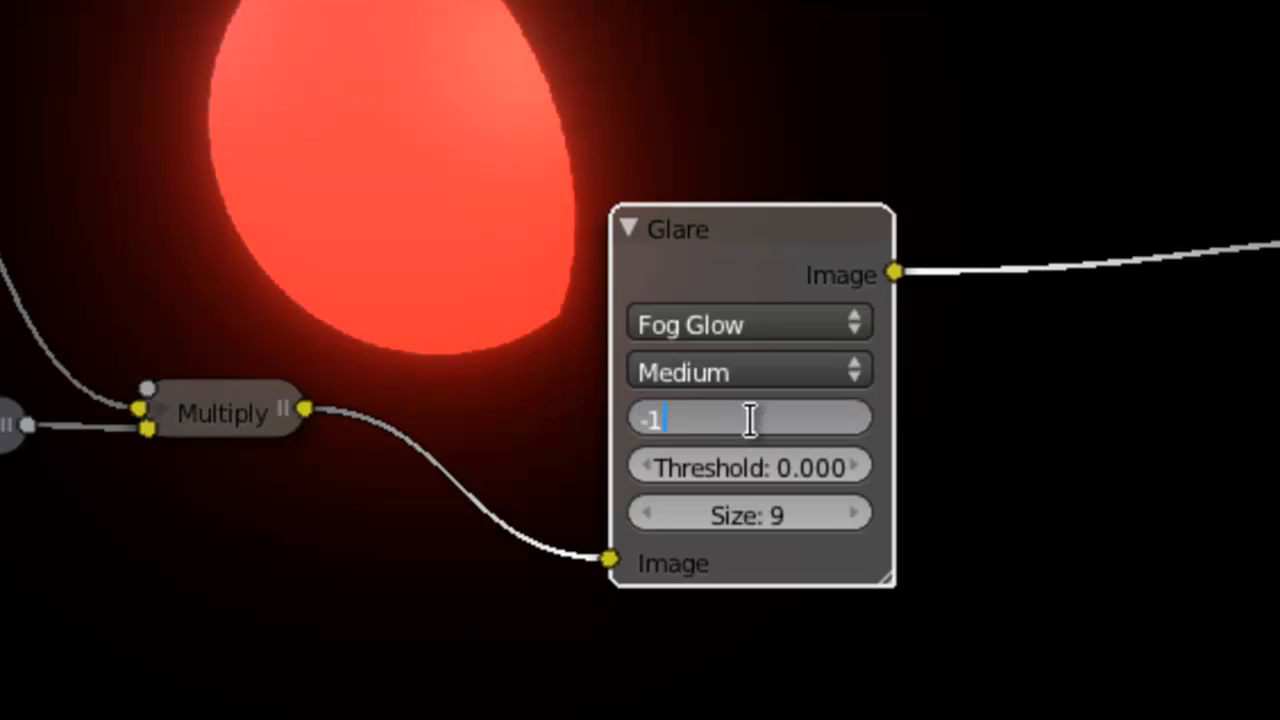
pyautogui.press('Return')
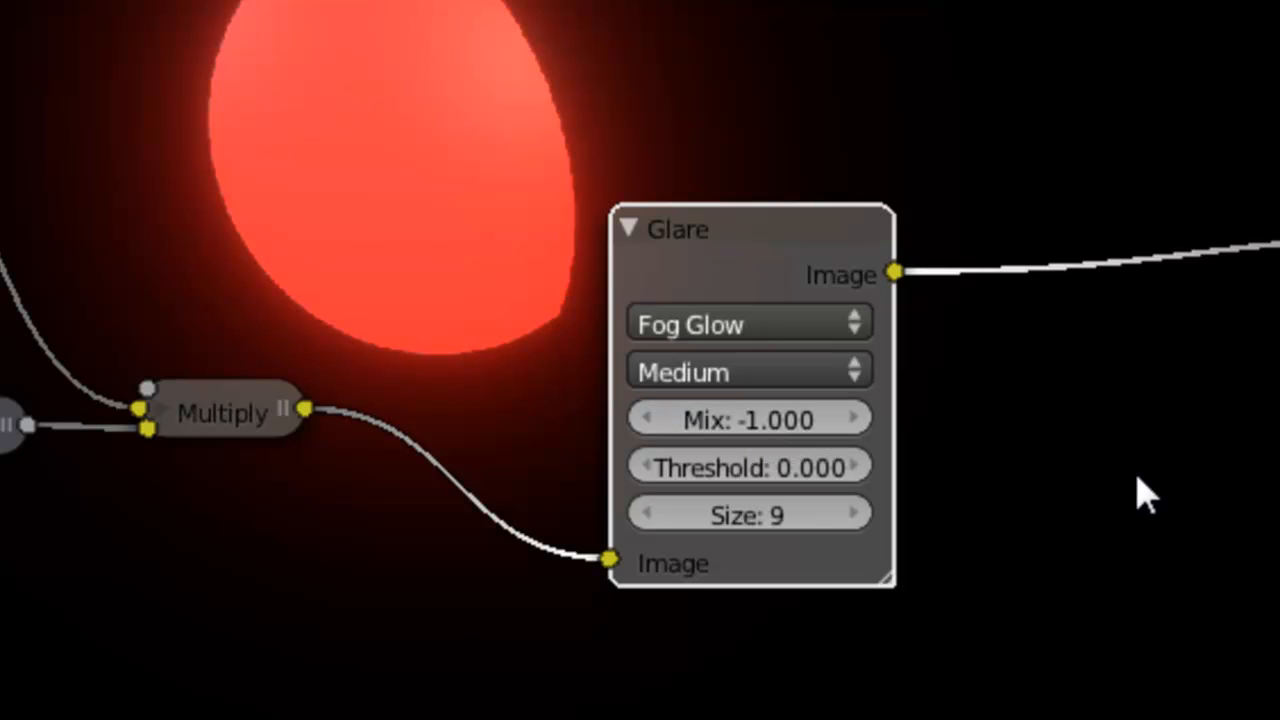
# Step: Set the Glare node's Mix to 1, then collapse the node and place it directly after Multiply
pyautogui.click(734, 420)
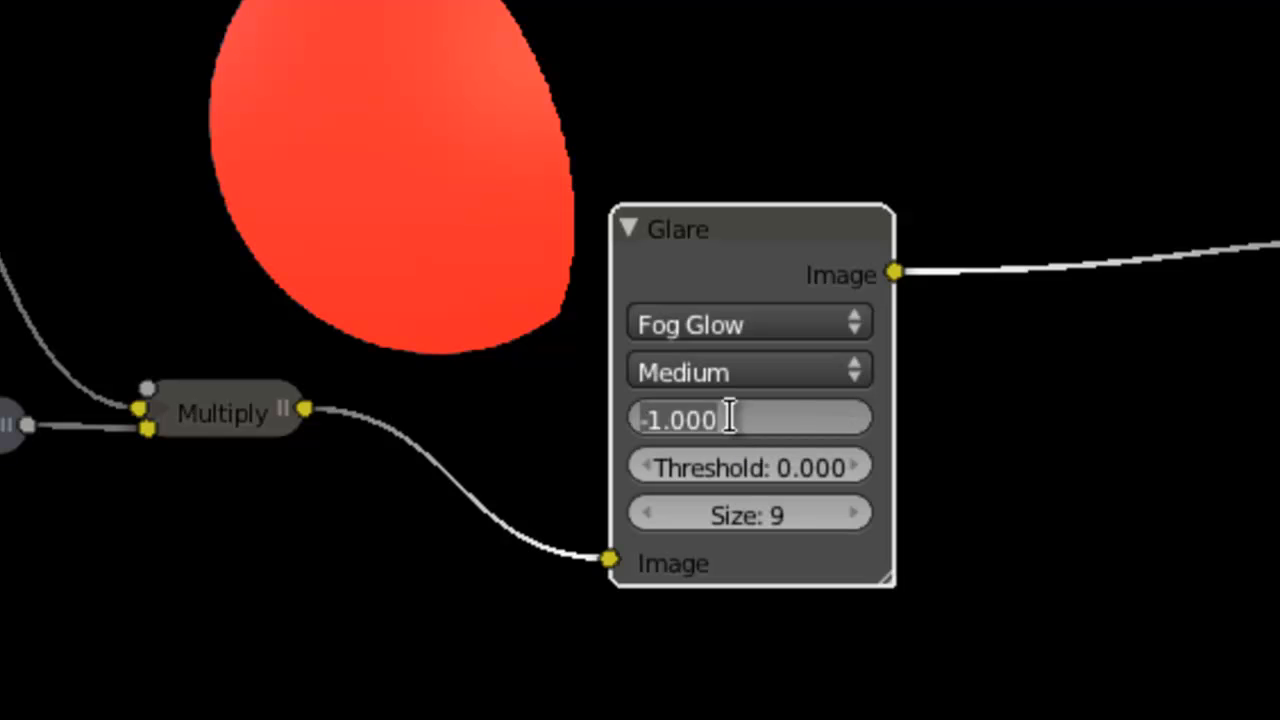
pyautogui.write('1')
pyautogui.press('Return')
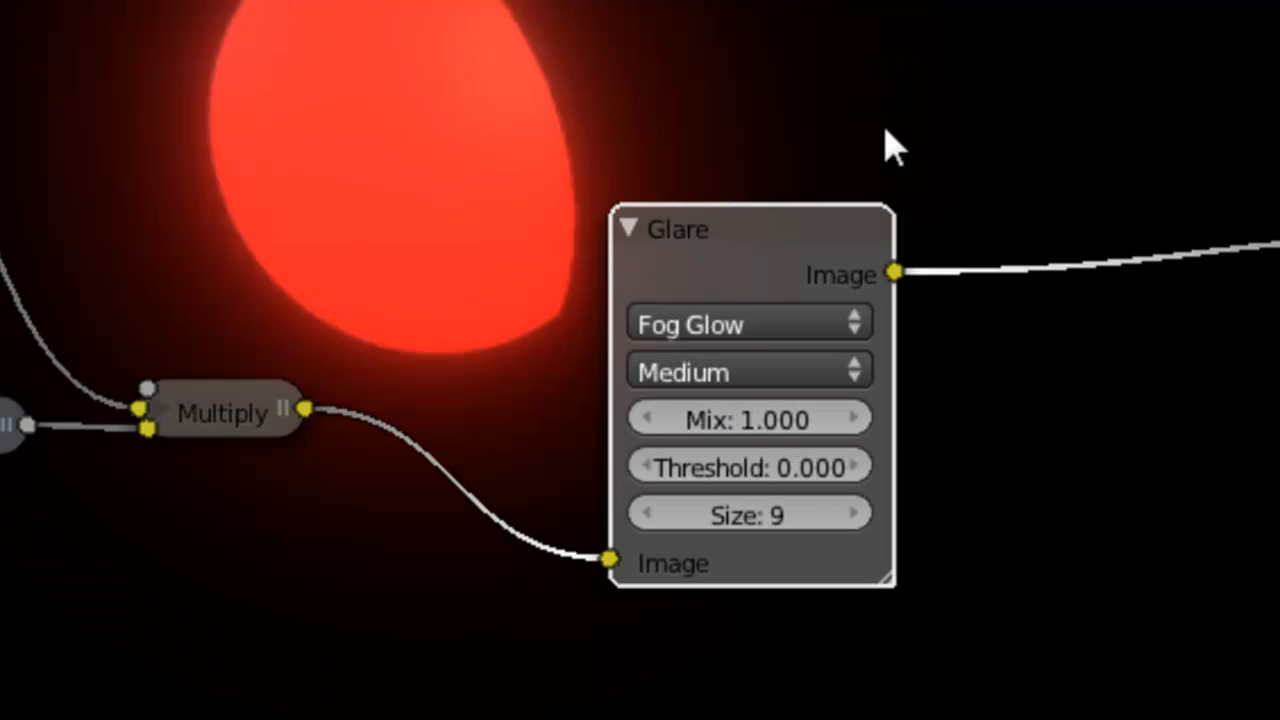
pyautogui.moveTo(751, 246); pyautogui.dragTo(503, 464)
pyautogui.press('h')
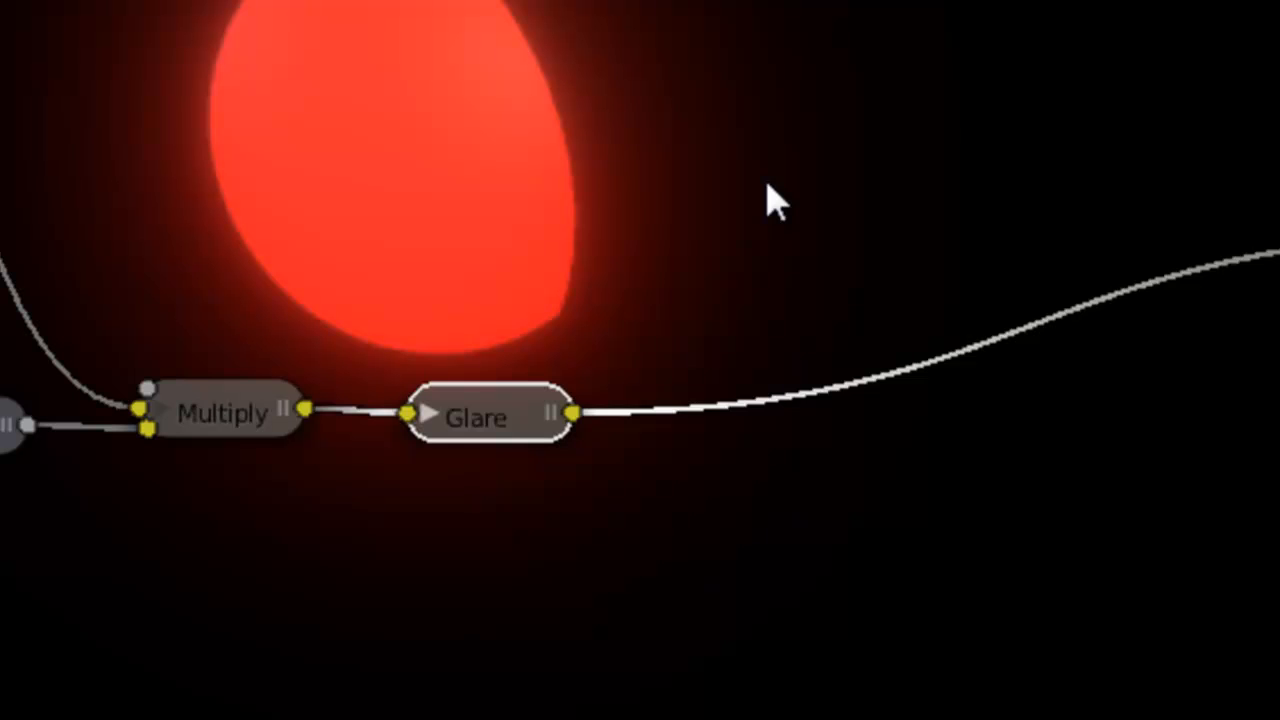
# Step: Add another Mix node below the Composite node and connect the Glare output to its second Image input
pyautogui.hotkey('shift', 'a')
pyautogui.moveTo(714, 94)
pyautogui.click(920, 134)
pyautogui.moveTo(1042, 50); pyautogui.dragTo(870, 0)
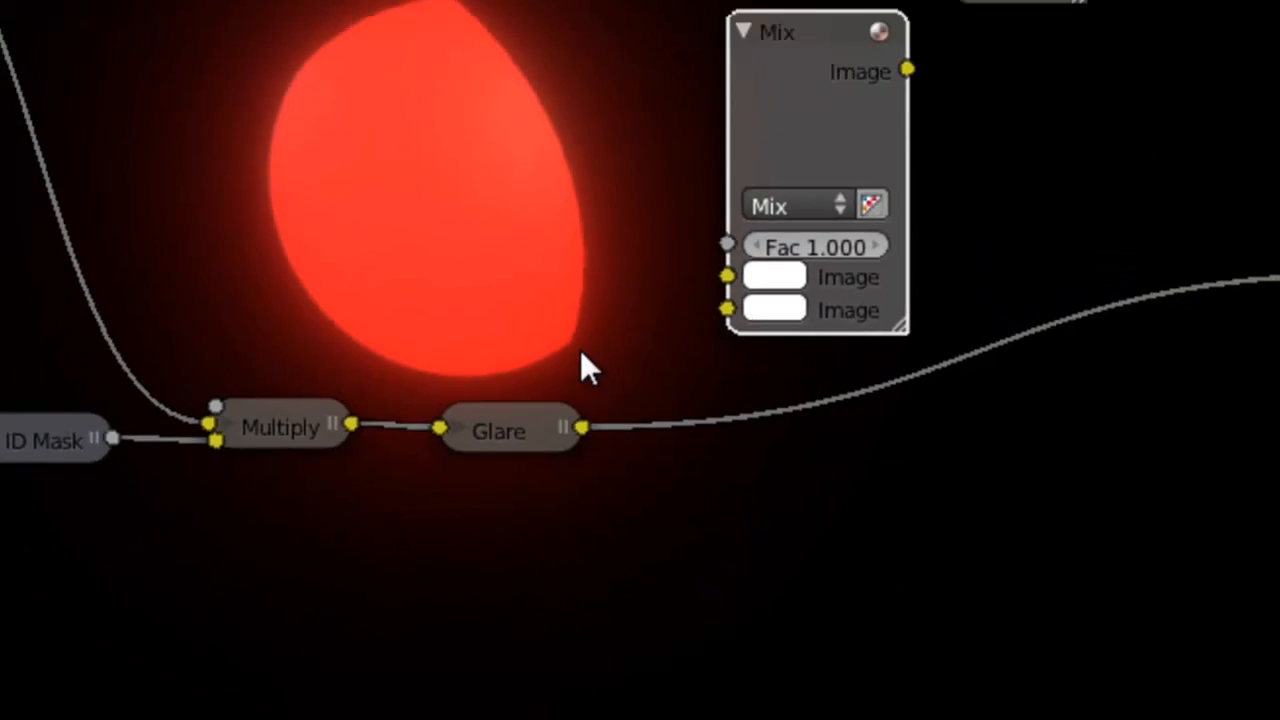
pyautogui.moveTo(581, 427); pyautogui.dragTo(727, 309)
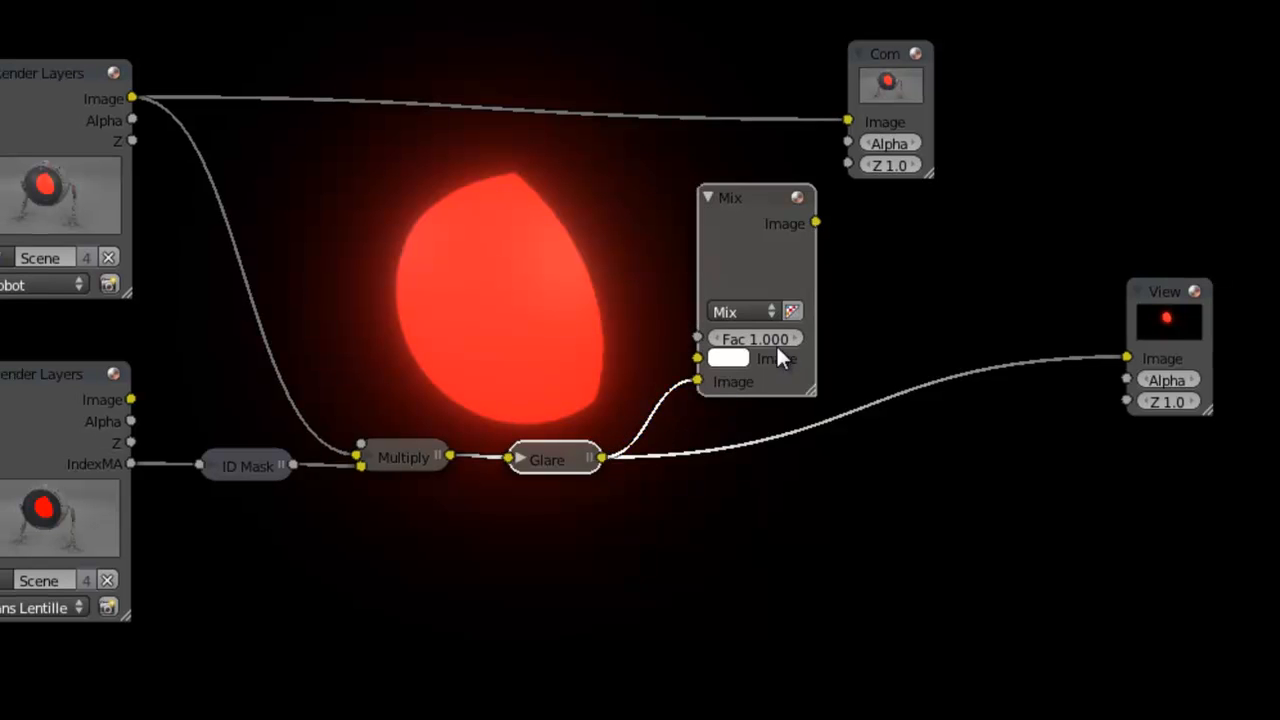
# Step: Move the new Mix node closer to the Glare node and set its blend mode to Add
pyautogui.moveTo(745, 213); pyautogui.dragTo(720, 214)
pyautogui.click(721, 311)
pyautogui.click(728, 312)
pyautogui.click(729, 314)
pyautogui.click(714, 360)
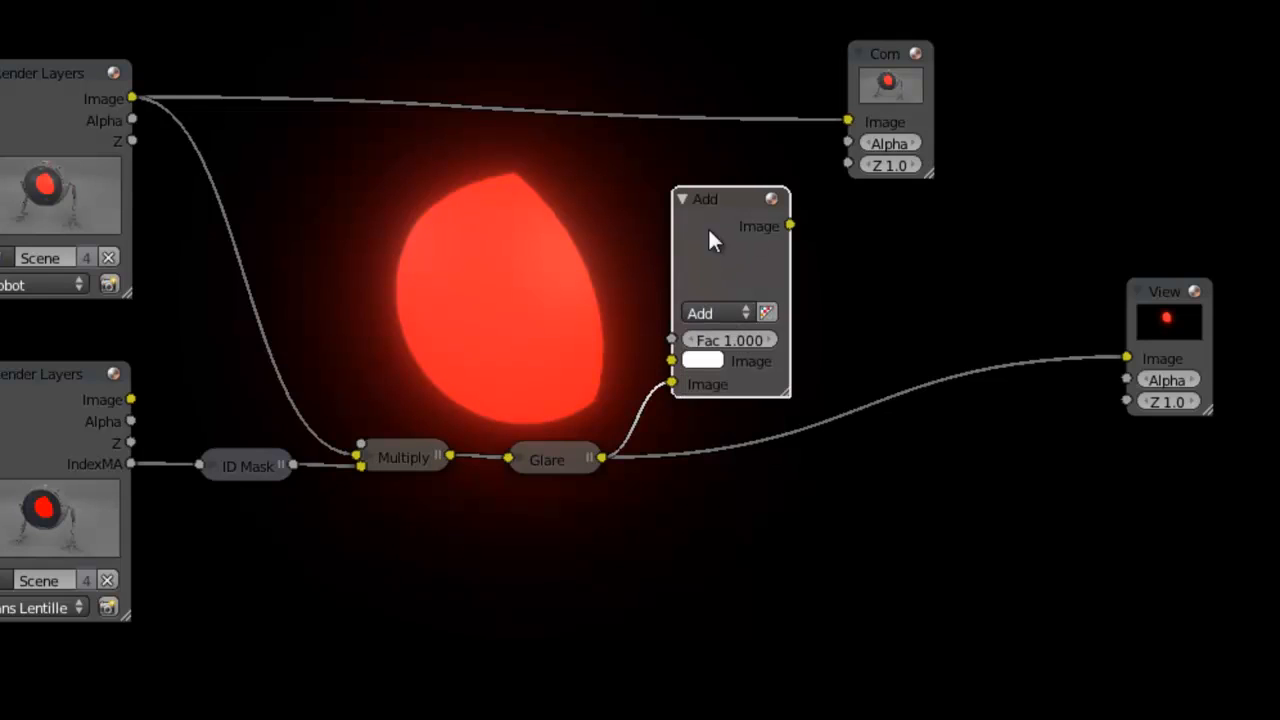
# Step: Connect the Robot layer's Image output to the Add node's first Image input and send the Add result to the Viewer
pyautogui.moveTo(727, 210); pyautogui.dragTo(736, 209)
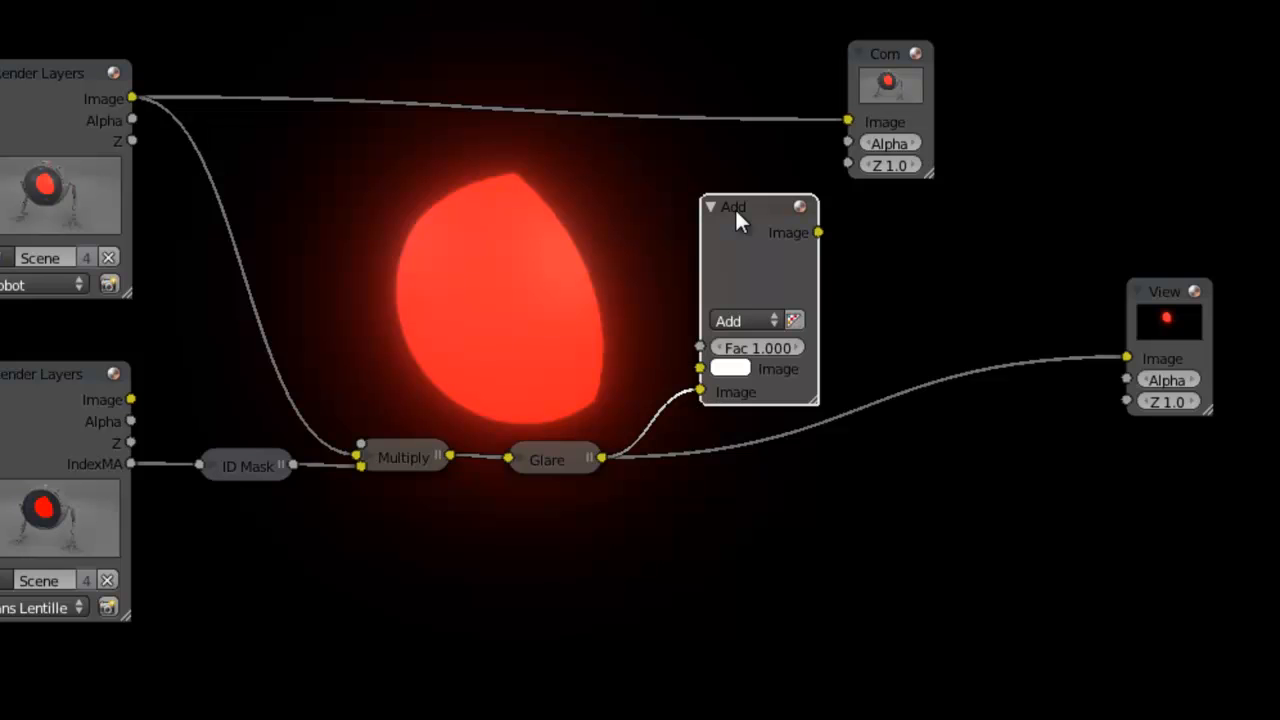
pyautogui.click(741, 315)
pyautogui.click(755, 312)
pyautogui.moveTo(131, 97); pyautogui.dragTo(698, 369)
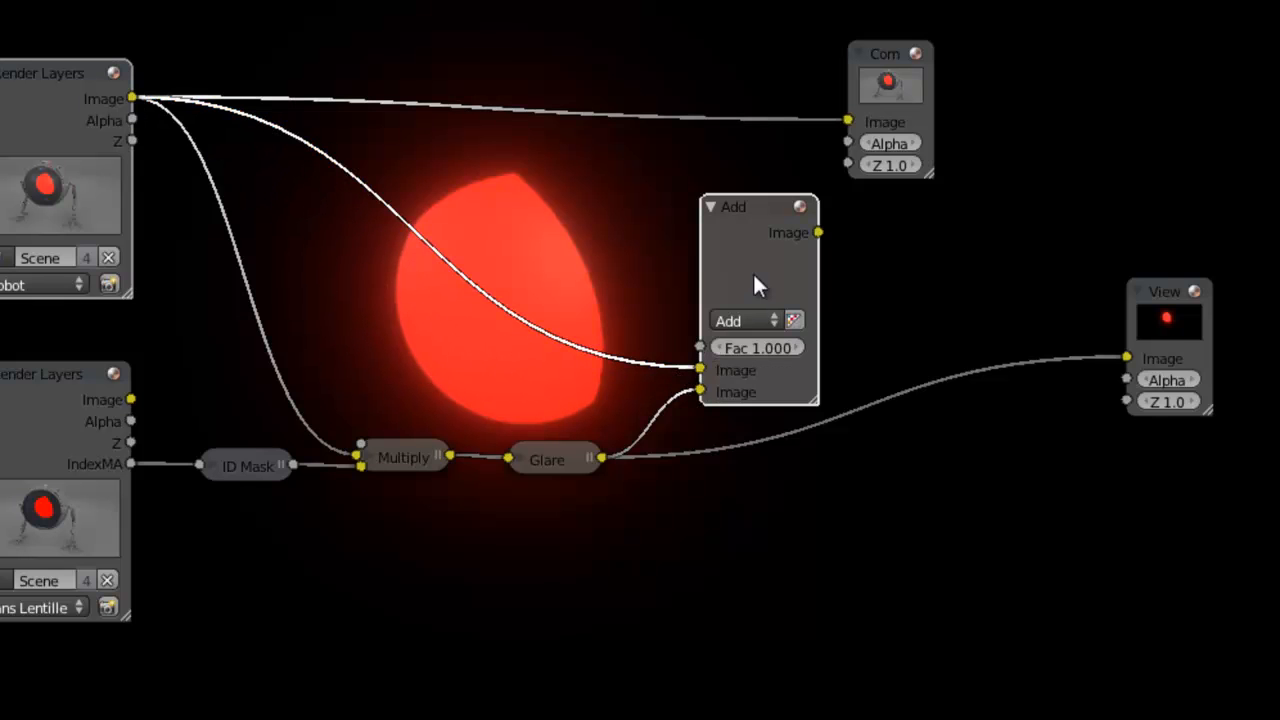
pyautogui.keyDown('ctrl'); pyautogui.keyDown('shift'); pyautogui.click(767, 247); pyautogui.keyUp('shift'); pyautogui.keyUp('ctrl')
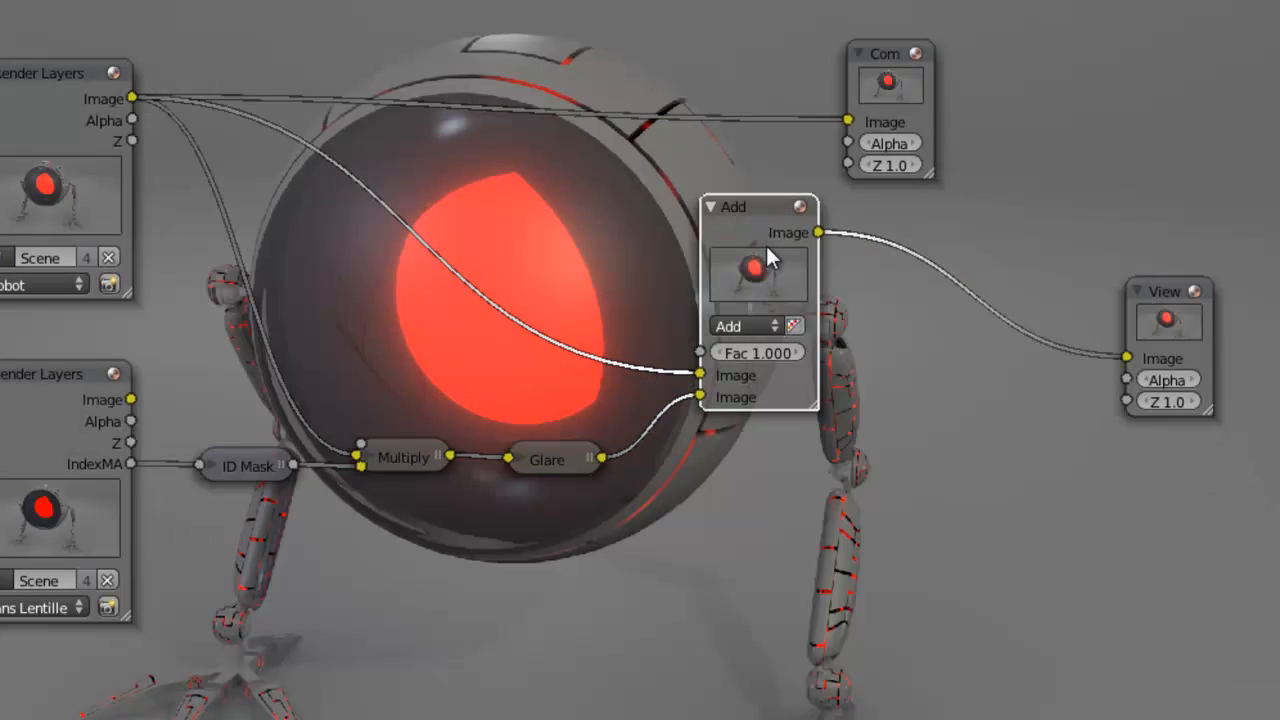
# Step: Try factors of 20, 1 and 2.5 on the Add node
pyautogui.click(756, 354)
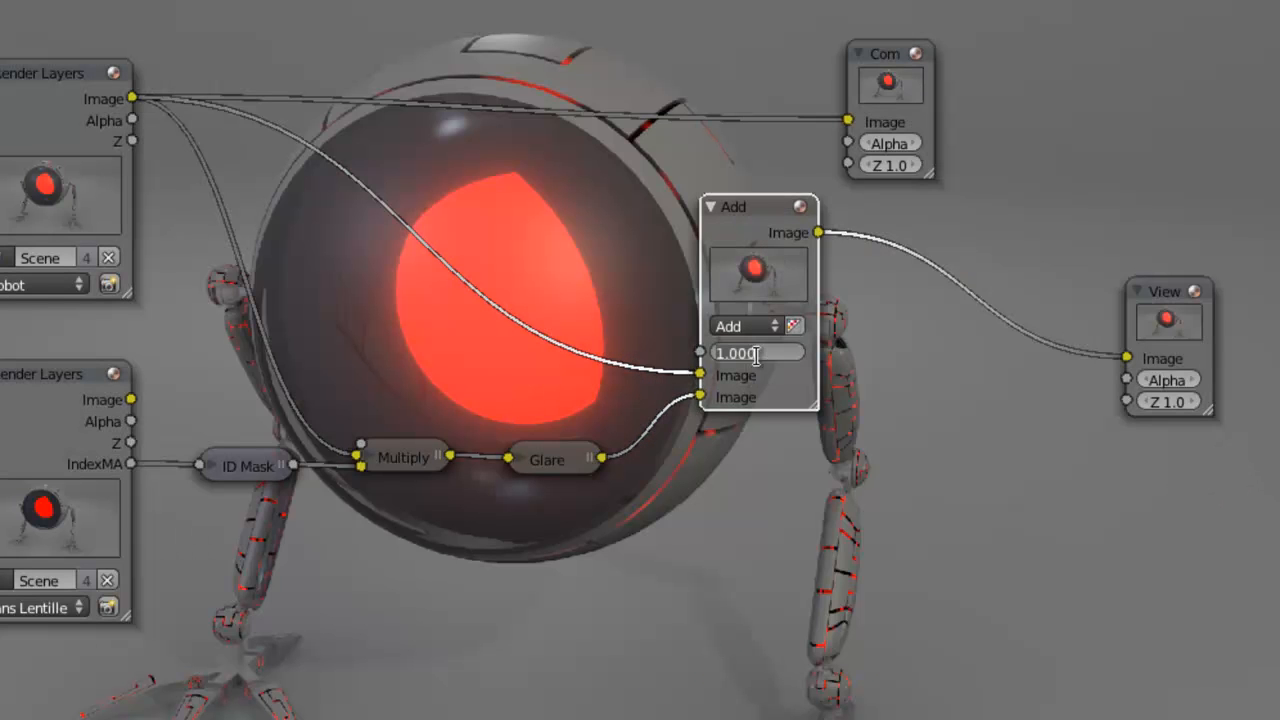
pyautogui.write('20')
pyautogui.press('Return')
pyautogui.click(751, 356)
pyautogui.write('1')
pyautogui.press('Return')
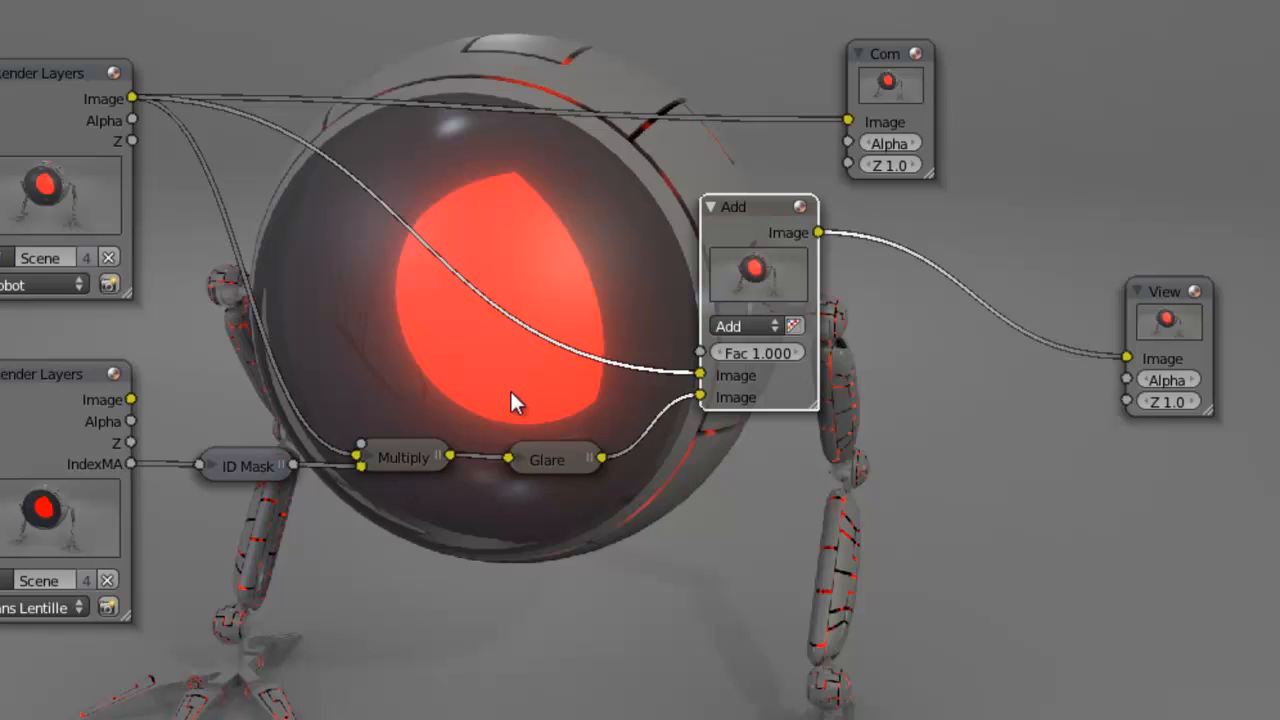
pyautogui.click(745, 352)
pyautogui.write('2.5')
pyautogui.press('Return')
# Step: Set the Add node's factor to 1.5
pyautogui.click(772, 353)
pyautogui.write('1.5')
pyautogui.press('Return')
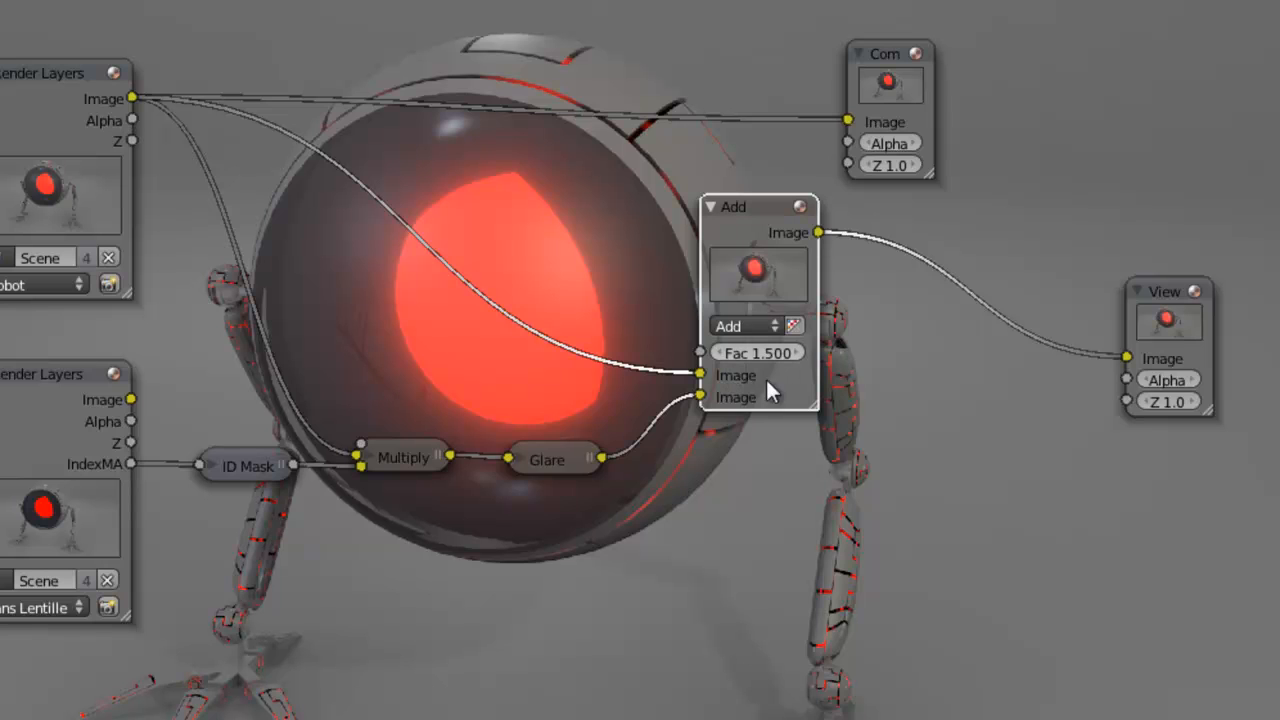
# Step: Collapse the Add node and place it just after the Glare node
pyautogui.press('h')
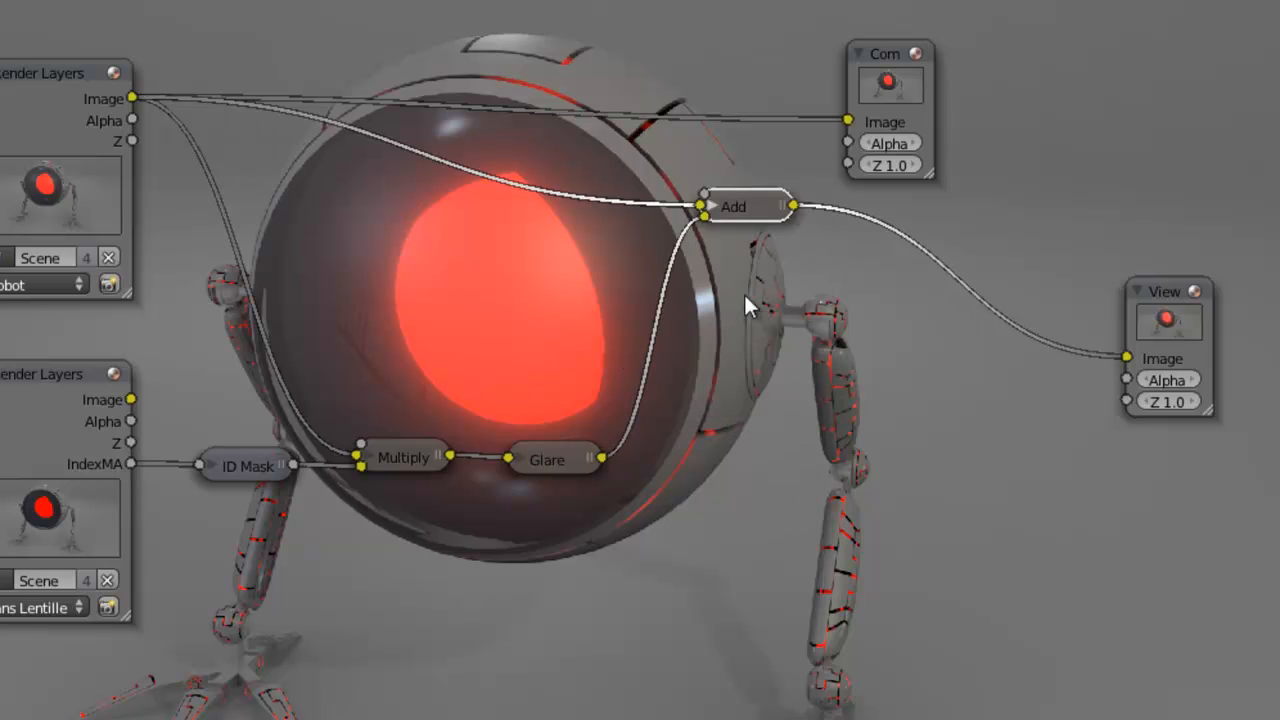
pyautogui.moveTo(743, 219); pyautogui.dragTo(701, 417)
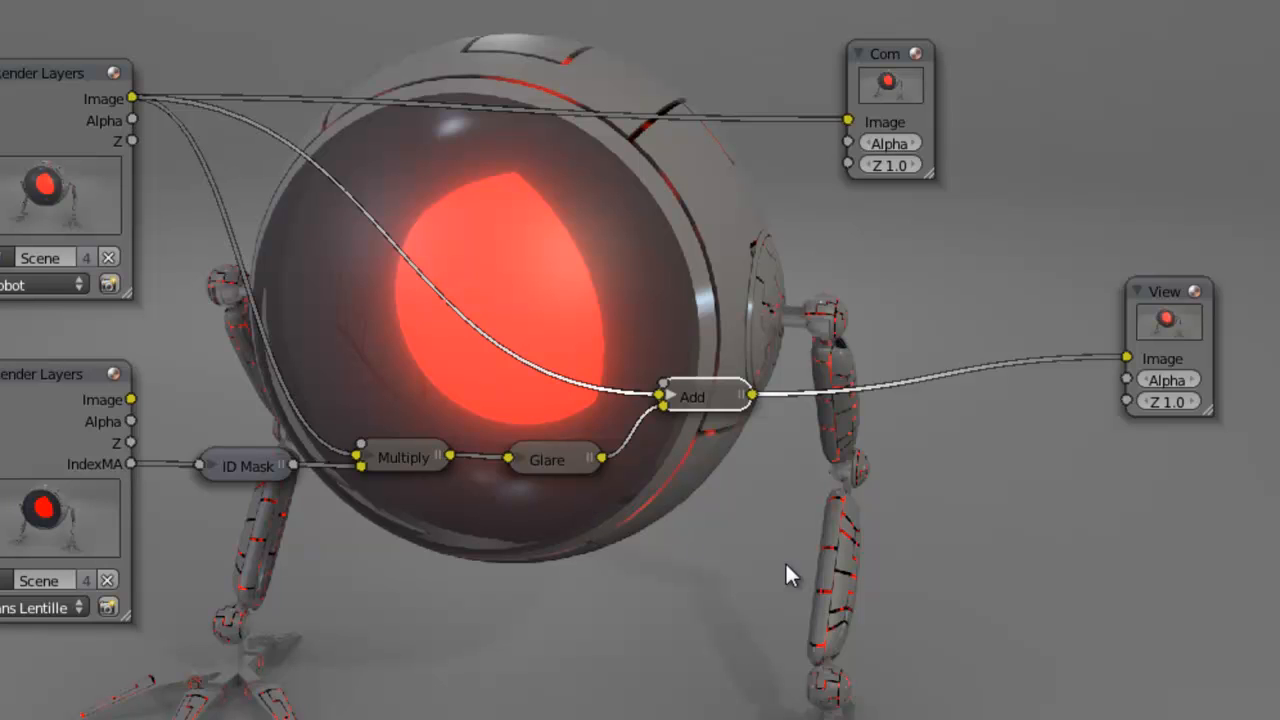
pyautogui.moveTo(637, 540); pyautogui.dragTo(666, 541, button='middle')
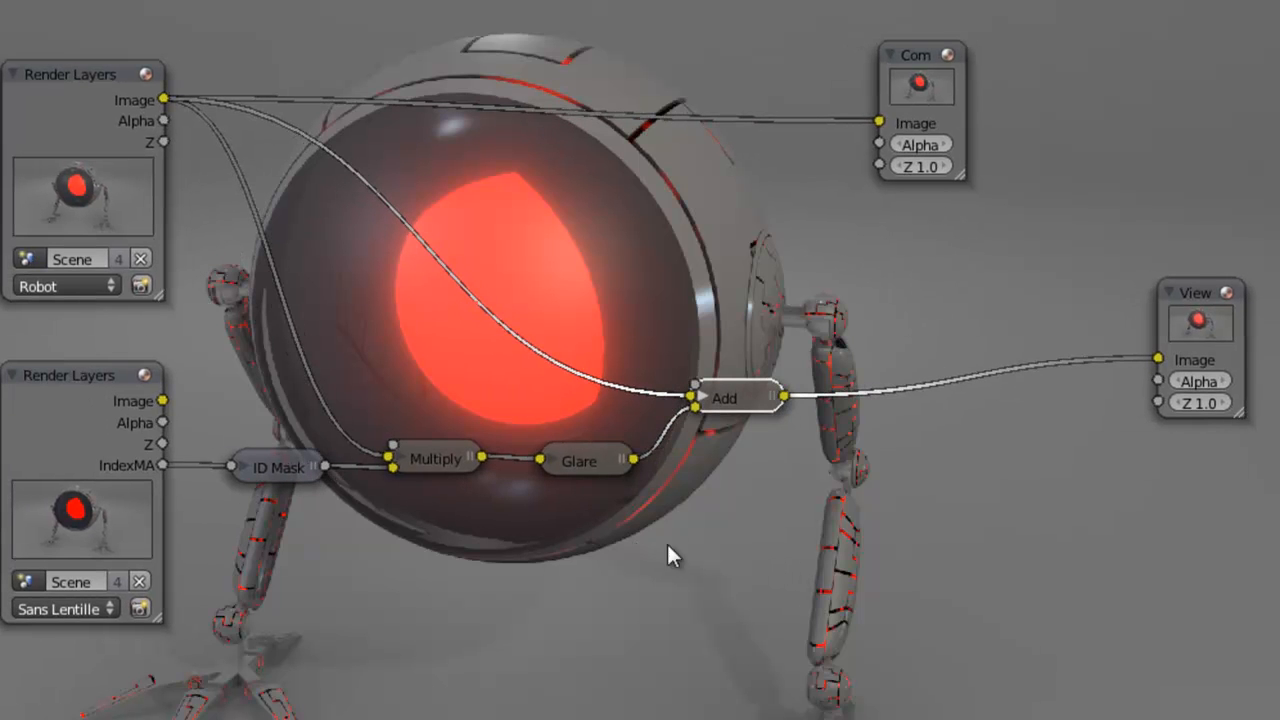
pyautogui.moveTo(760, 400); pyautogui.dragTo(790, 402)
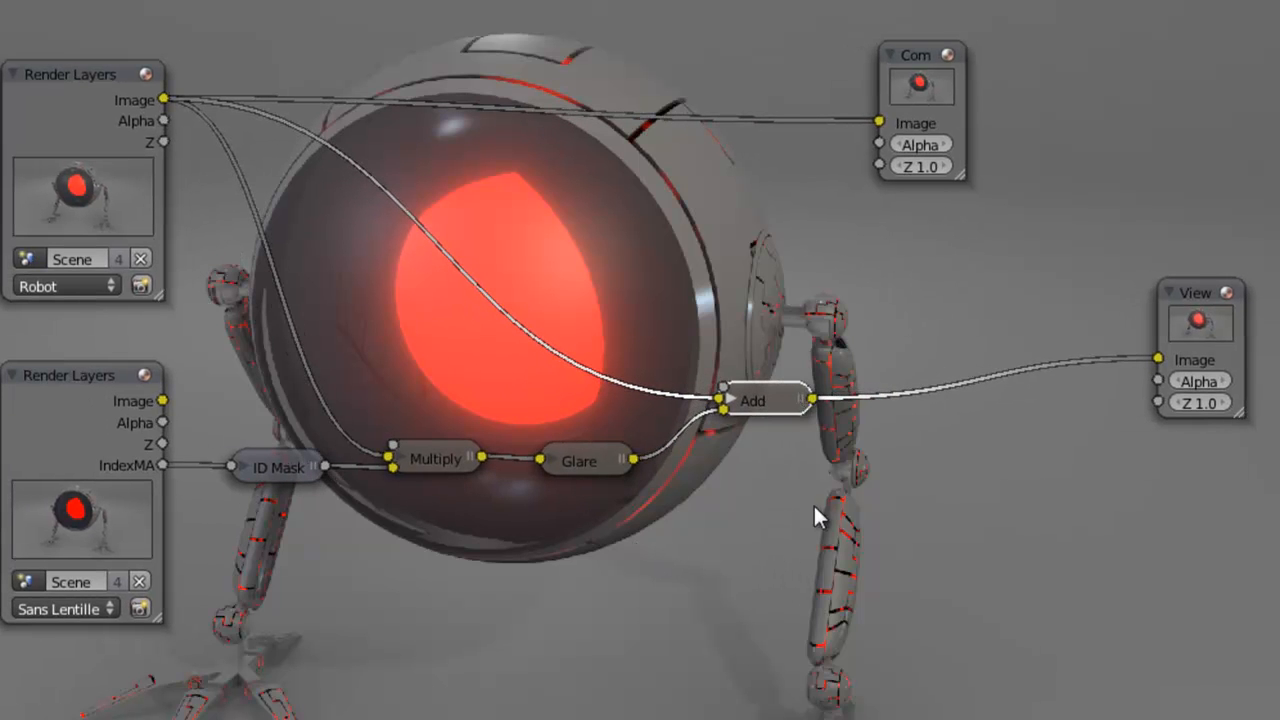
# Step: Move the Composite and Viewer nodes farther away from the Add node to make room in the node tree
pyautogui.moveTo(813, 503); pyautogui.dragTo(699, 531, button='middle')
pyautogui.moveTo(809, 113); pyautogui.dragTo(1222, 72)
pyautogui.moveTo(1080, 340); pyautogui.dragTo(1279, 380)
pyautogui.moveTo(424, 566); pyautogui.dragTo(700, 523, button='middle')
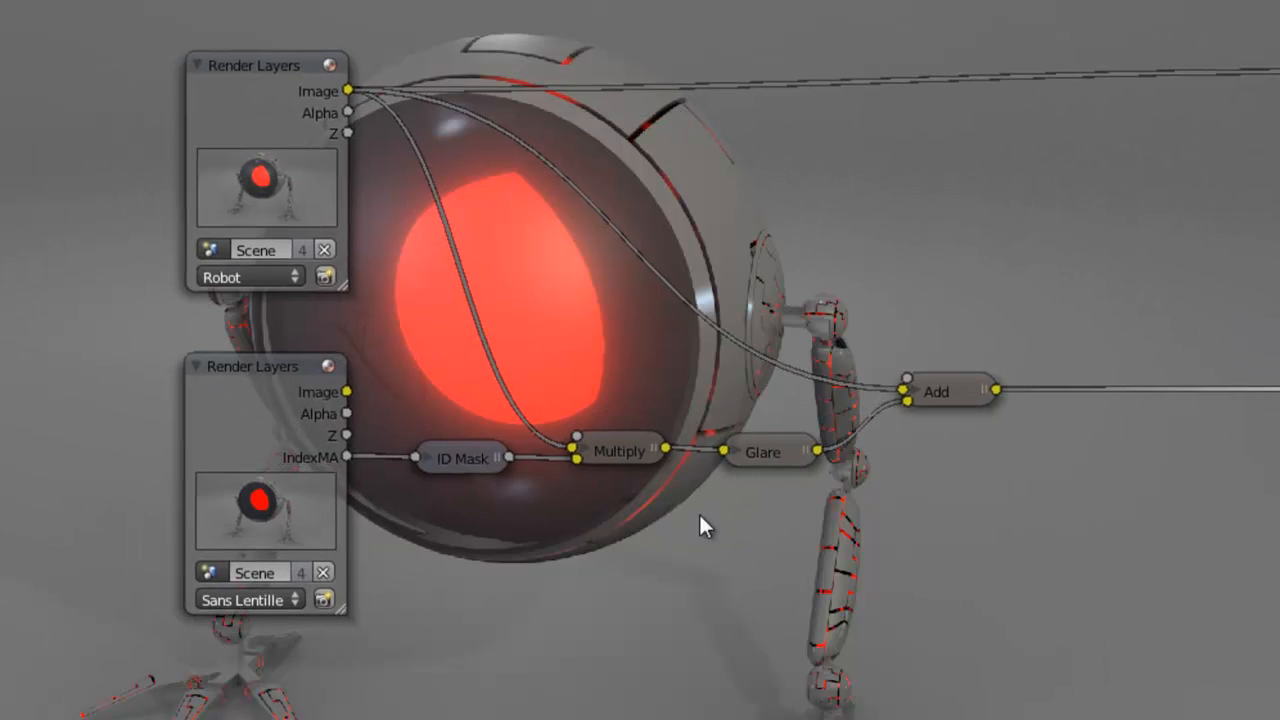
pyautogui.moveTo(743, 594); pyautogui.dragTo(600, 600, button='middle')
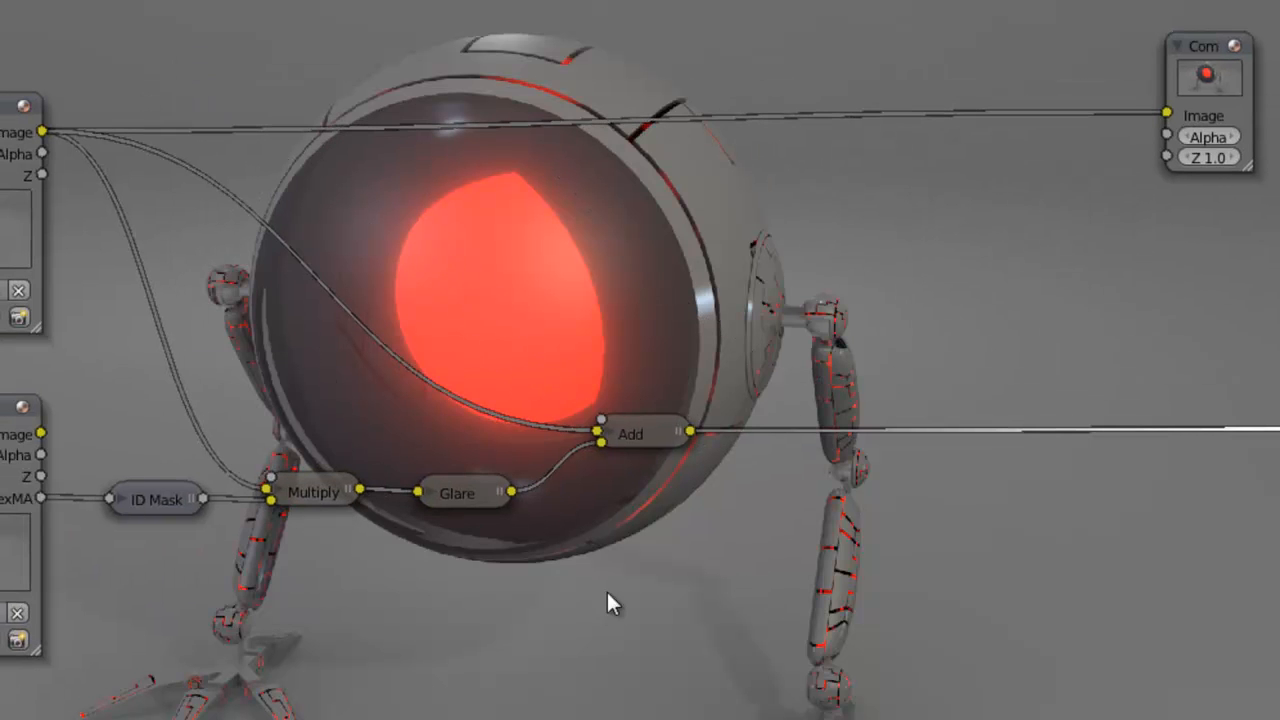
# Step: Add a layout Frame and size it around the ID Mask, Multiply and Glare nodes
pyautogui.click(646, 430)
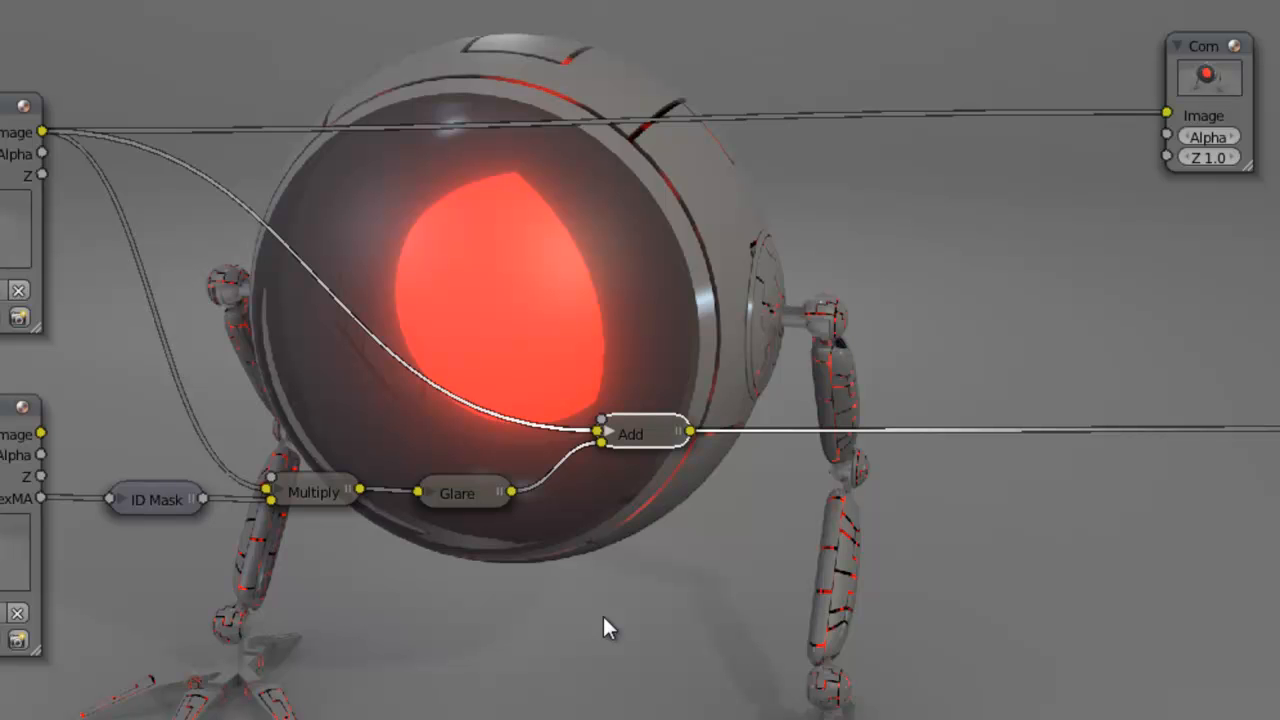
pyautogui.hotkey('shift', 'a')
pyautogui.moveTo(556, 719)
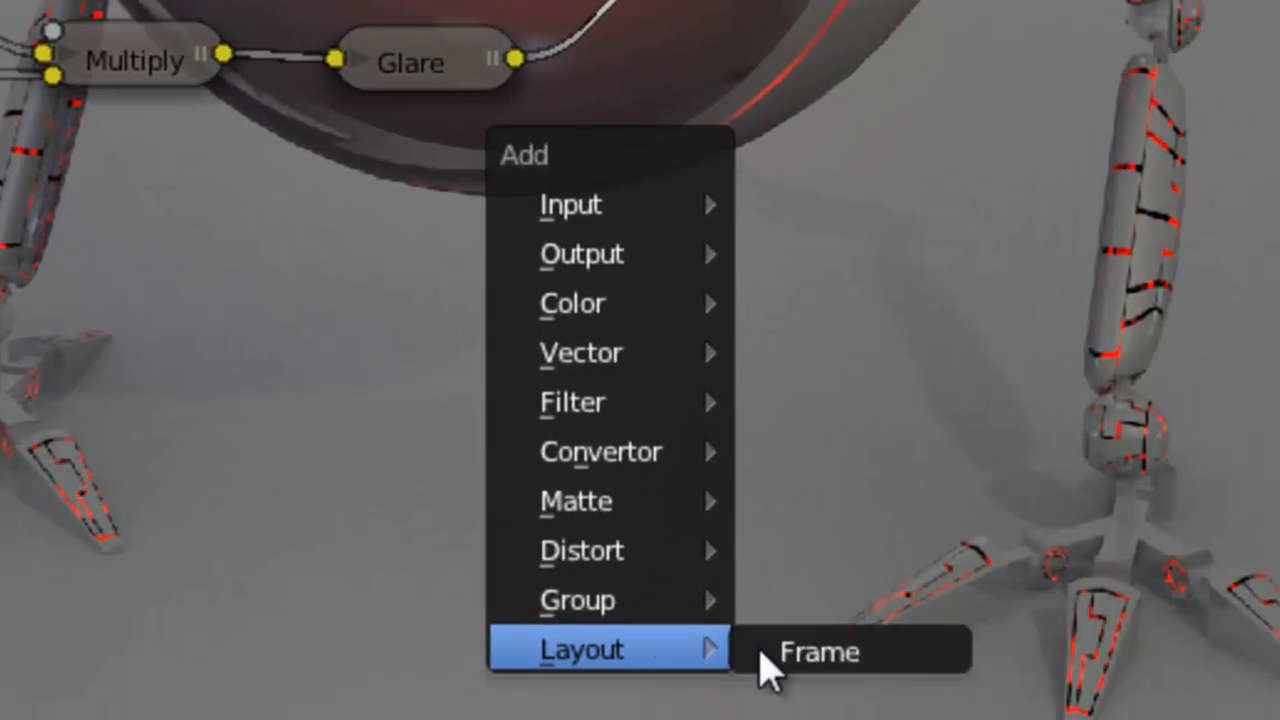
pyautogui.click(825, 652)
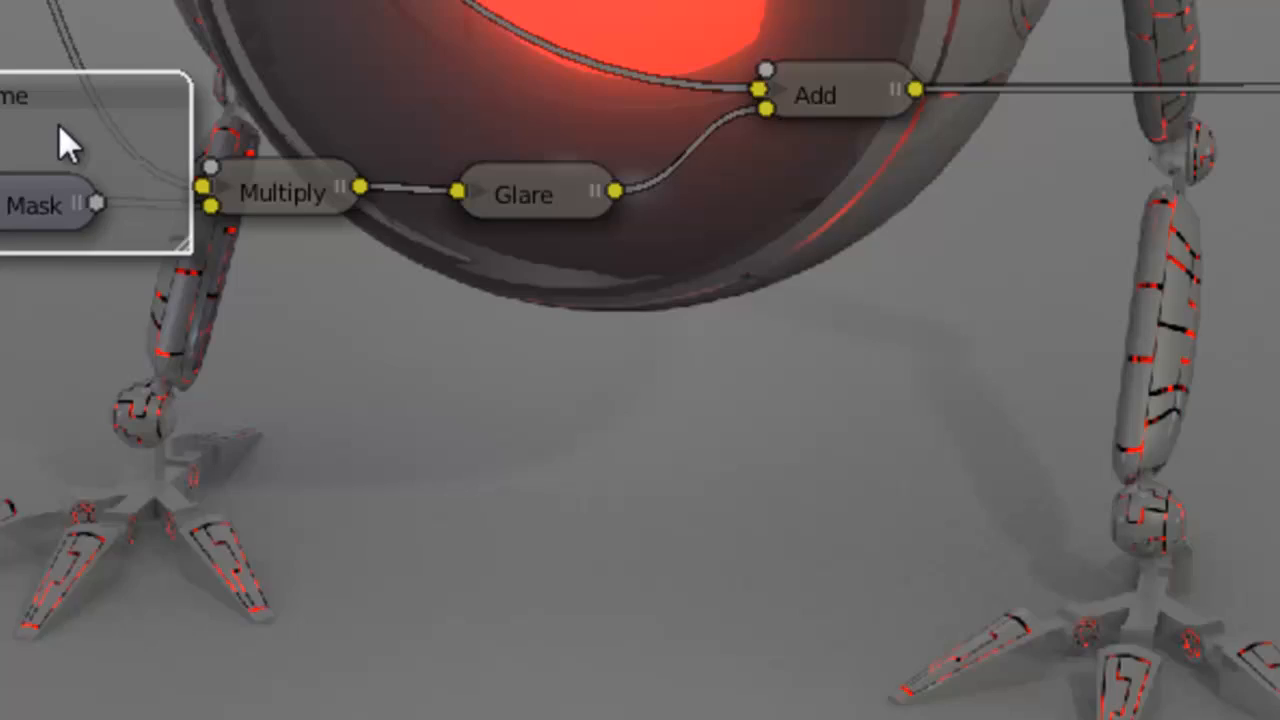
pyautogui.click(424, 477)
pyautogui.moveTo(501, 543); pyautogui.dragTo(794, 541)
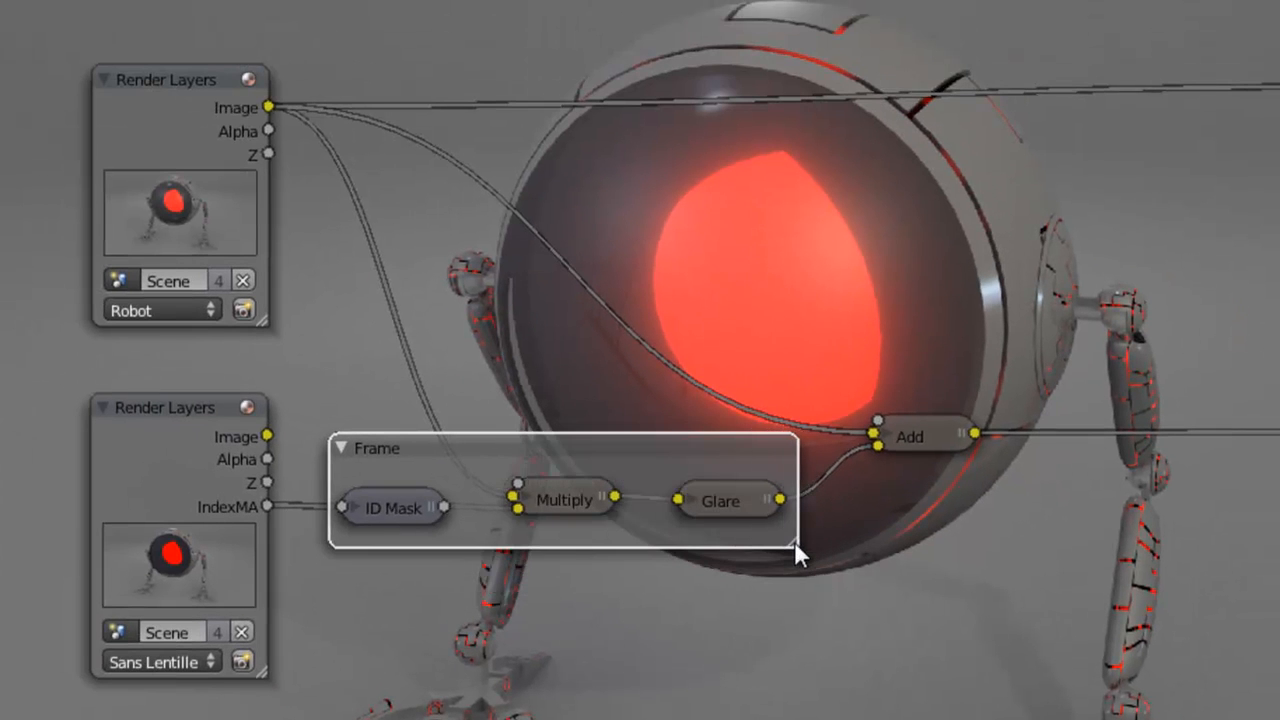
# Step: Attach the ID Mask, Multiply and Glare nodes to the frame and shift the frame slightly
pyautogui.click(412, 505)
pyautogui.keyDown('shift'); pyautogui.click(561, 501); pyautogui.keyUp('shift')
pyautogui.keyDown('shift'); pyautogui.click(709, 504); pyautogui.keyUp('shift')
pyautogui.press('g')
pyautogui.click(707, 501)
pyautogui.click(595, 441)
pyautogui.moveTo(597, 446)
pyautogui.mouseDown()
pyautogui.moveTo(629, 464)
pyautogui.moveTo(597, 462)
pyautogui.mouseUp()
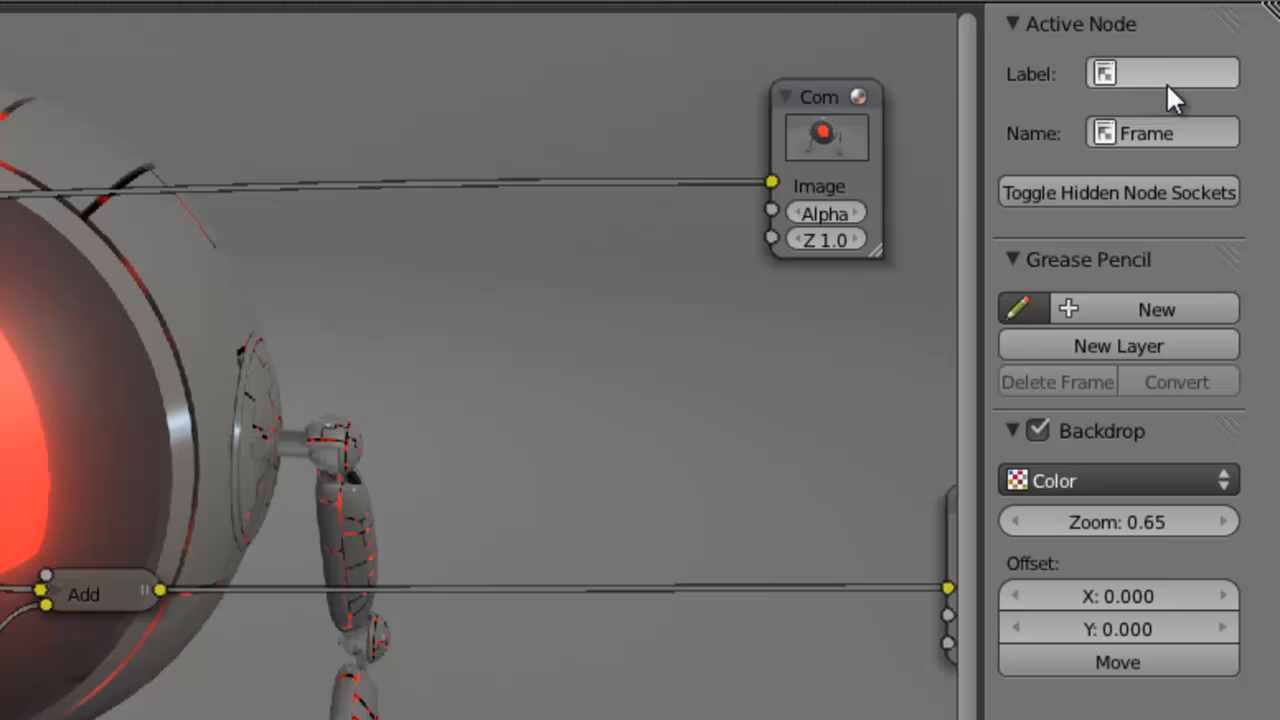
# Step: Label the frame "Glow Oeil"
pyautogui.click(1167, 80)
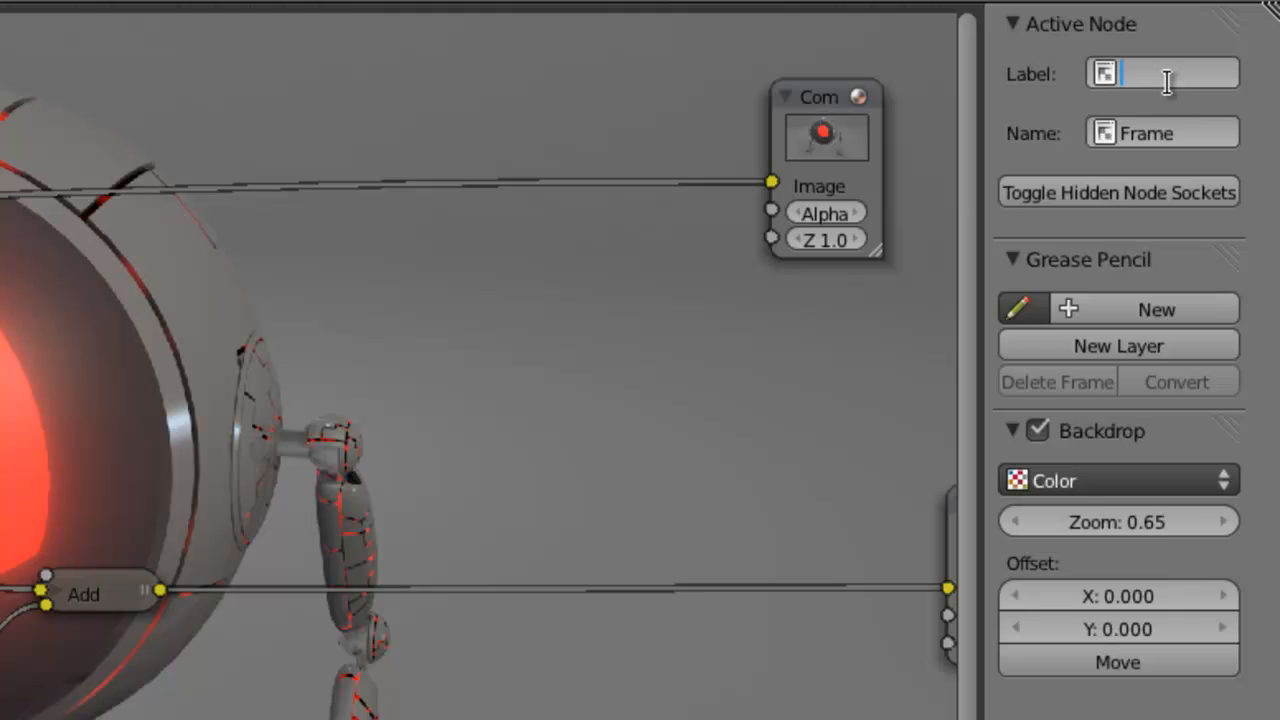
pyautogui.write('Glow Oeil')
pyautogui.press('Return')
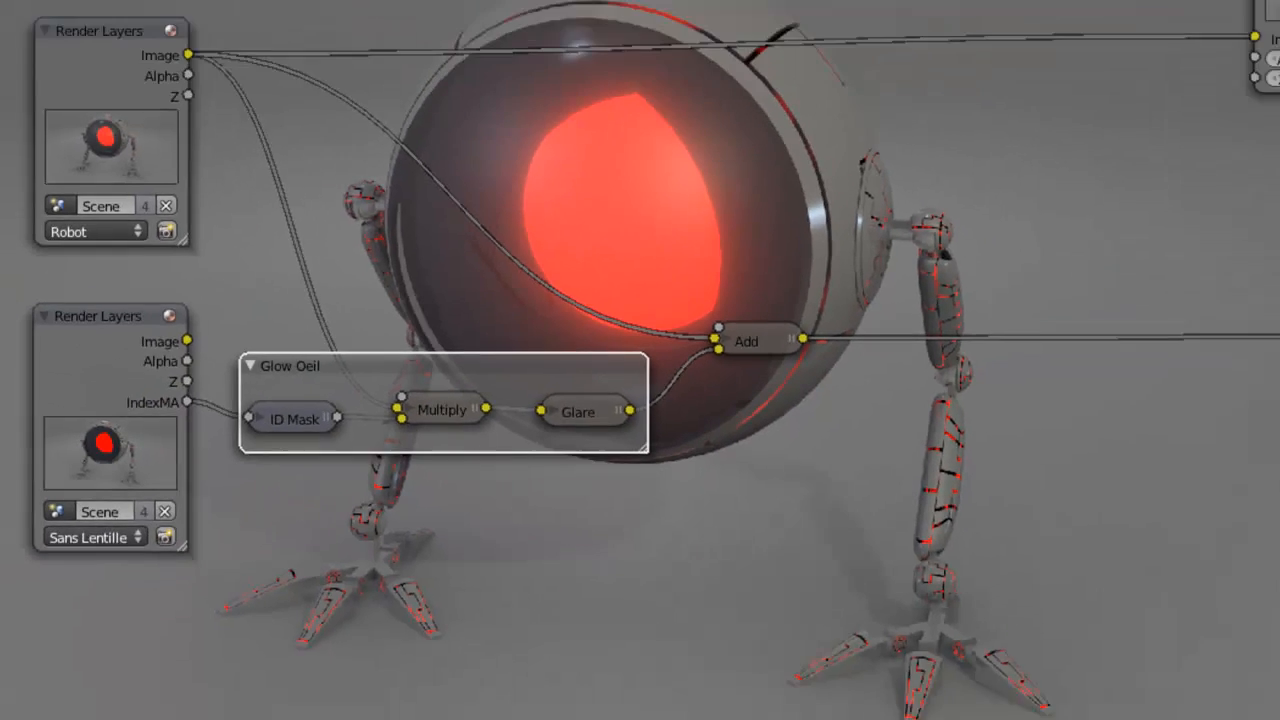
pyautogui.press('n')
pyautogui.scroll(1, 613, 459)
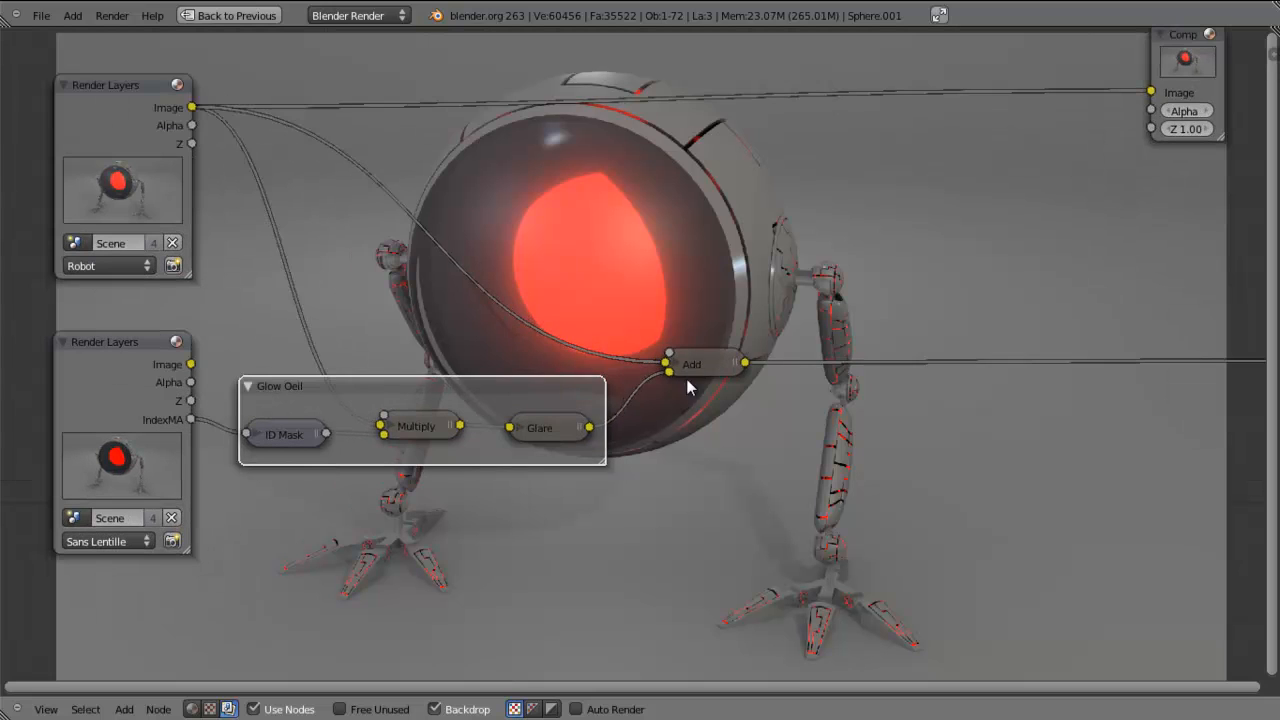
# Step: Move the Add node farther from the Glow Oeil frame and bring the Viewer node roughly level with it
pyautogui.click(688, 372)
pyautogui.press('g')
pyautogui.click(743, 363)
pyautogui.moveTo(636, 522); pyautogui.dragTo(662, 420, button='middle')
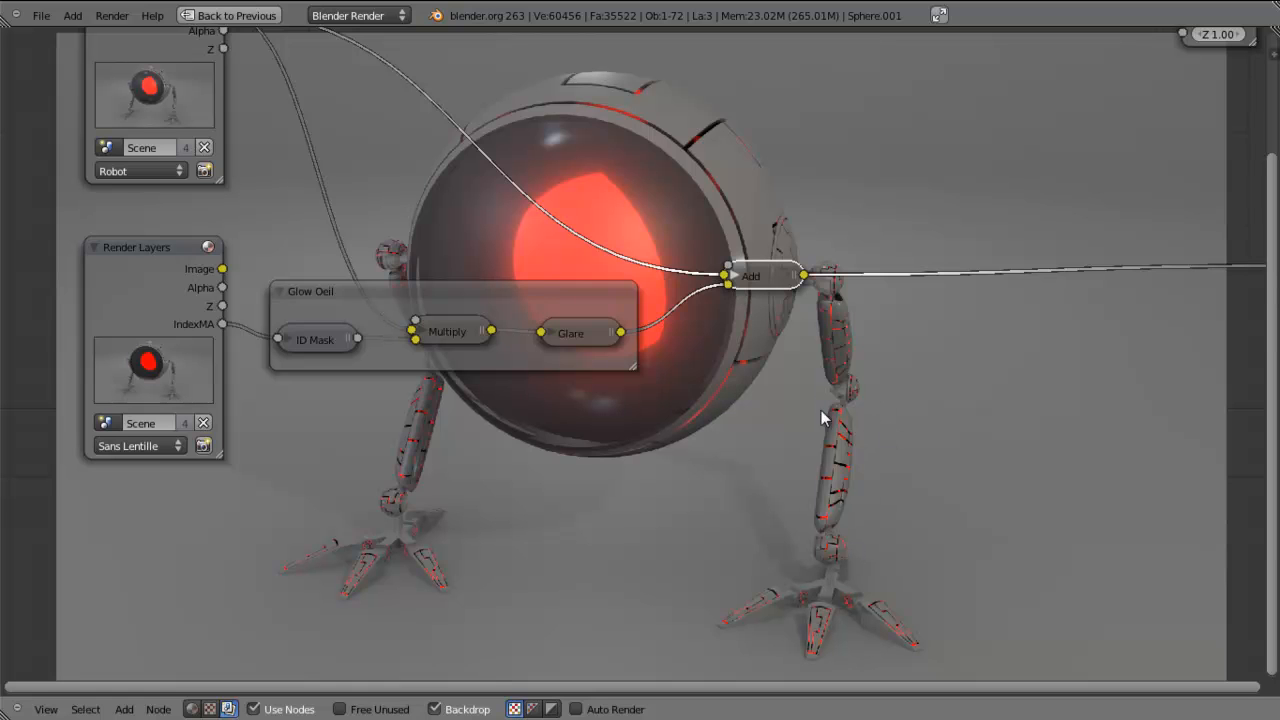
pyautogui.moveTo(576, 406); pyautogui.dragTo(546, 433, button='middle')
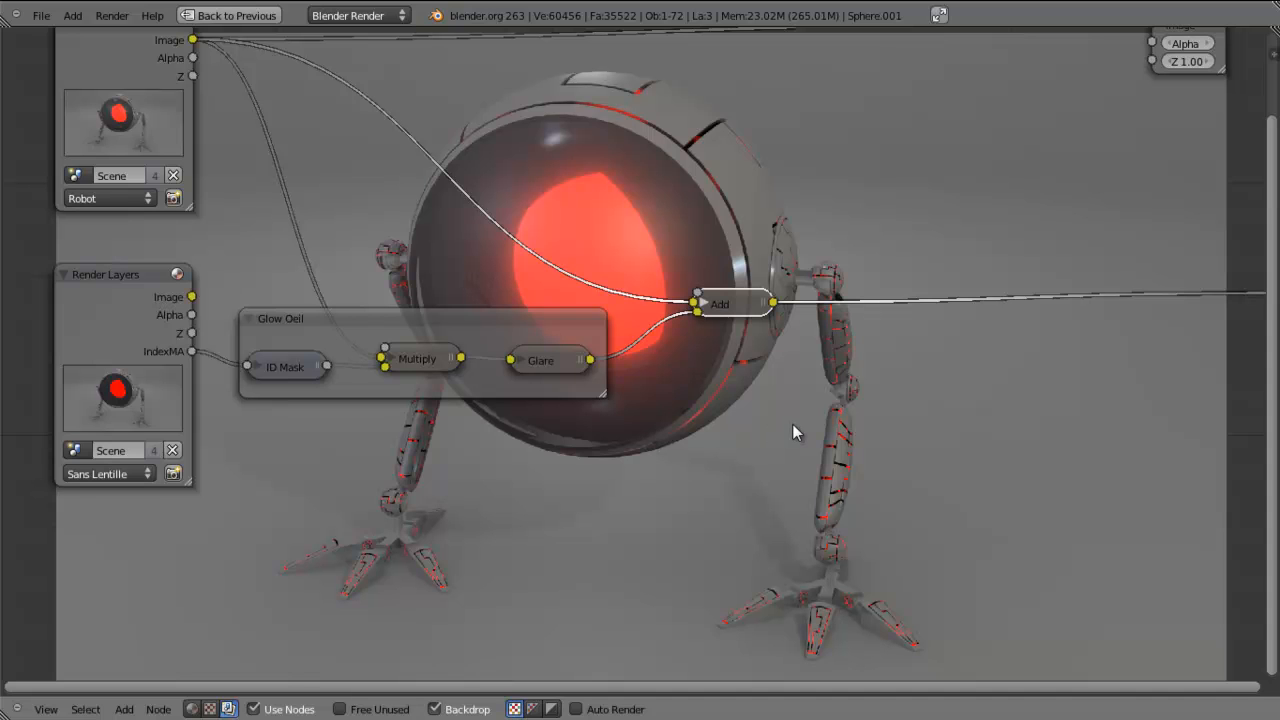
pyautogui.moveTo(675, 489); pyautogui.dragTo(732, 444, button='middle')
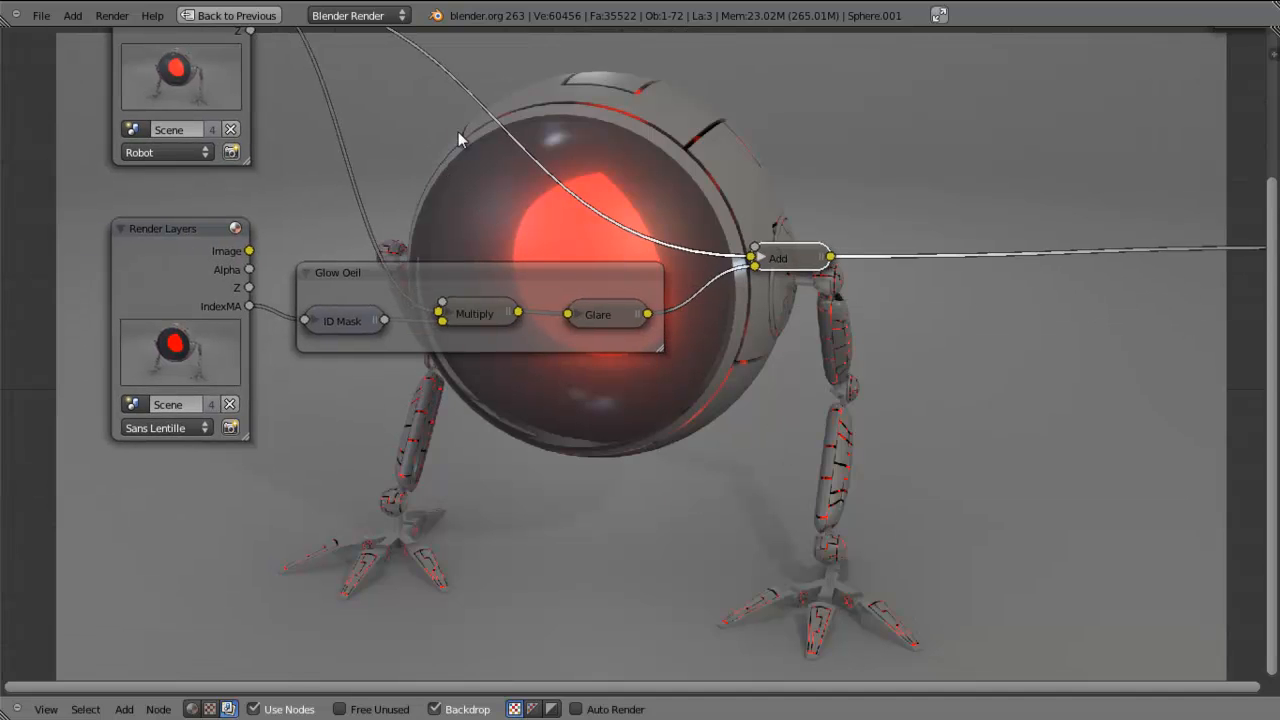
pyautogui.scroll(-2, 850, 300)
pyautogui.scroll(-1, 782, 305)
pyautogui.moveTo(783, 329); pyautogui.dragTo(786, 304, button='middle')
pyautogui.moveTo(1127, 238); pyautogui.dragTo(1121, 258)
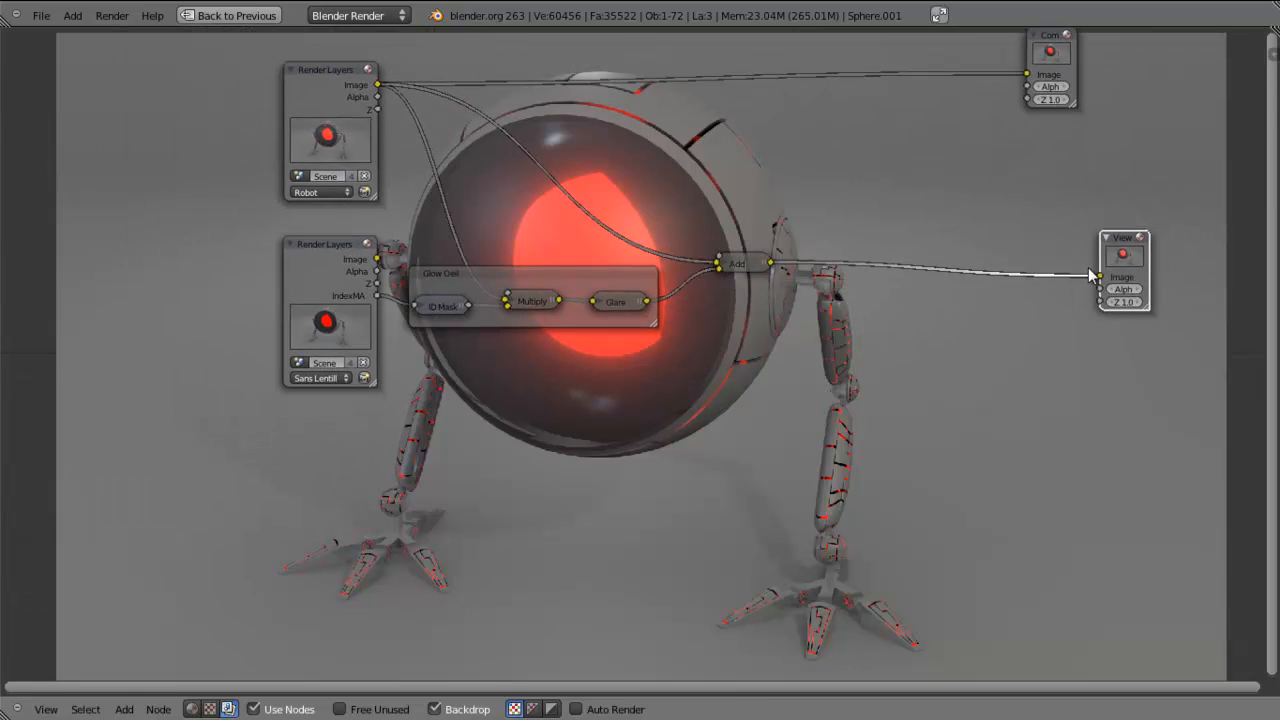
# Step: Duplicate the ID Mask node below the Glow Oeil frame, expand the copy and set its Index to 2
pyautogui.scroll(3, 641, 357)
pyautogui.click(419, 237)
pyautogui.hotkey('shift', 'd')
pyautogui.click(415, 309)
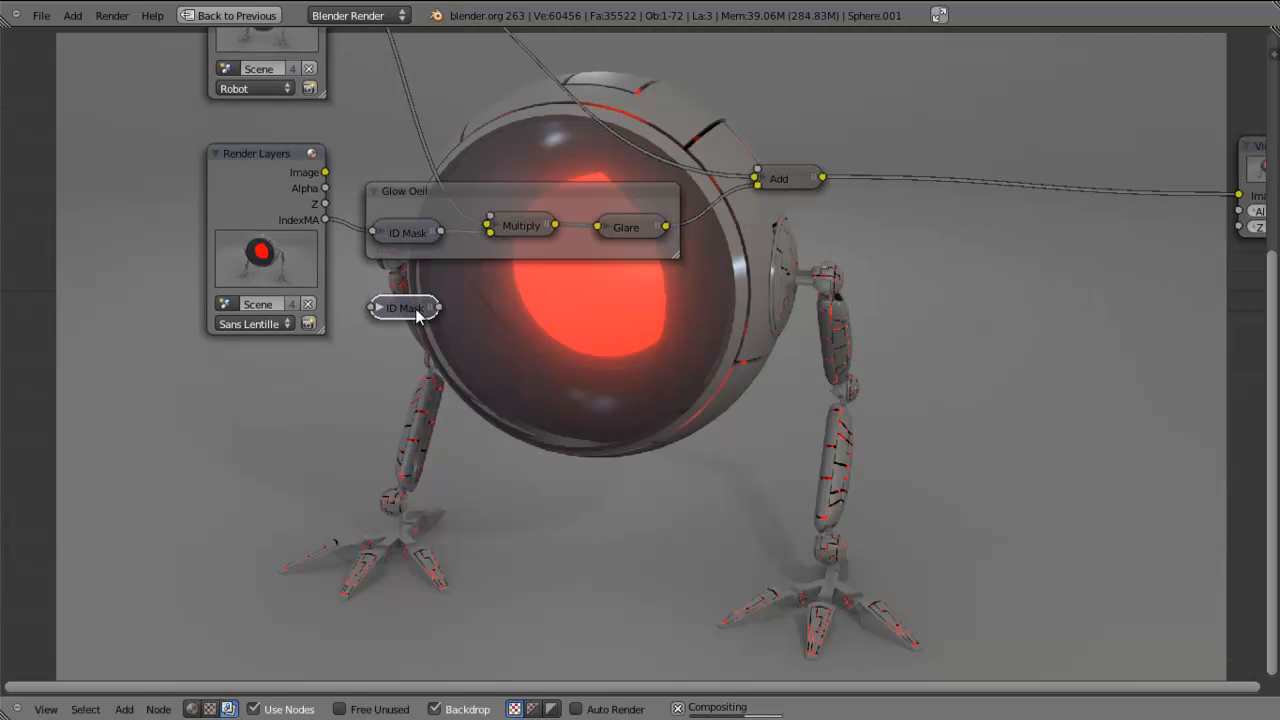
pyautogui.press('h')
pyautogui.scroll(1, 448, 352)
pyautogui.click(451, 346)
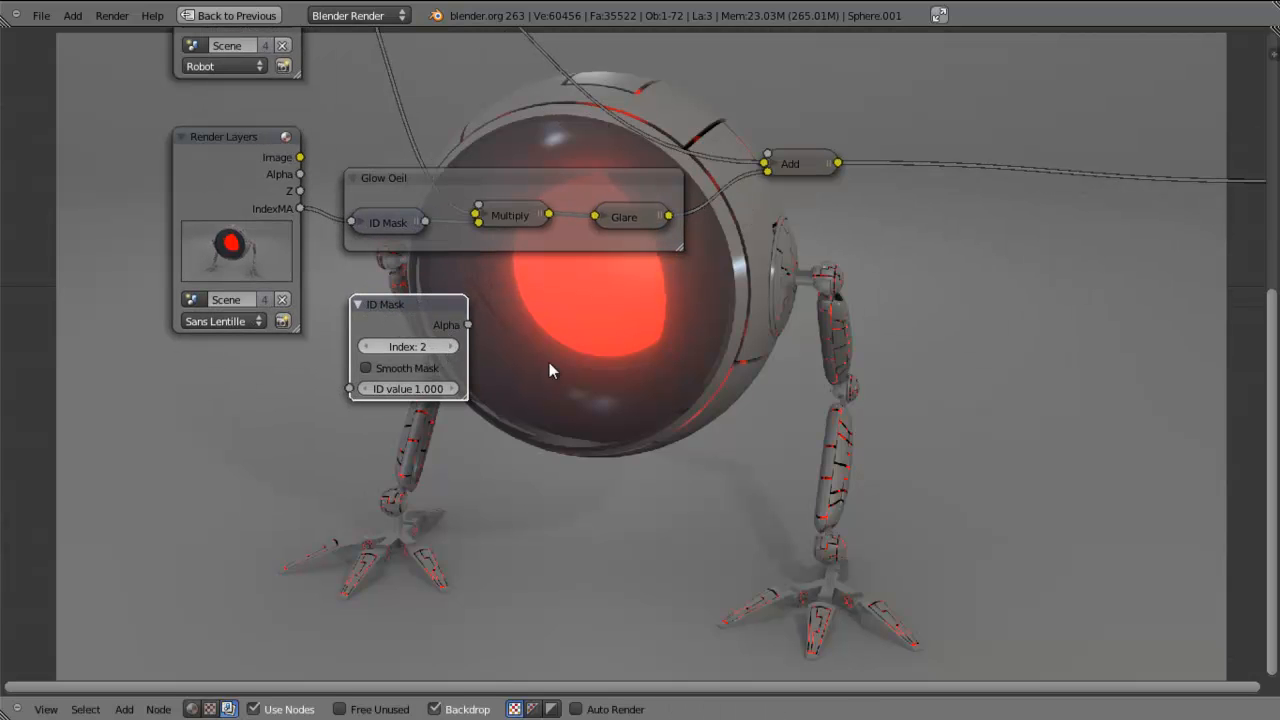
# Step: Connect the Sans Lentille layer's IndexMA output to the new ID Mask and send its Alpha to the Viewer
pyautogui.moveTo(301, 208); pyautogui.dragTo(347, 388)
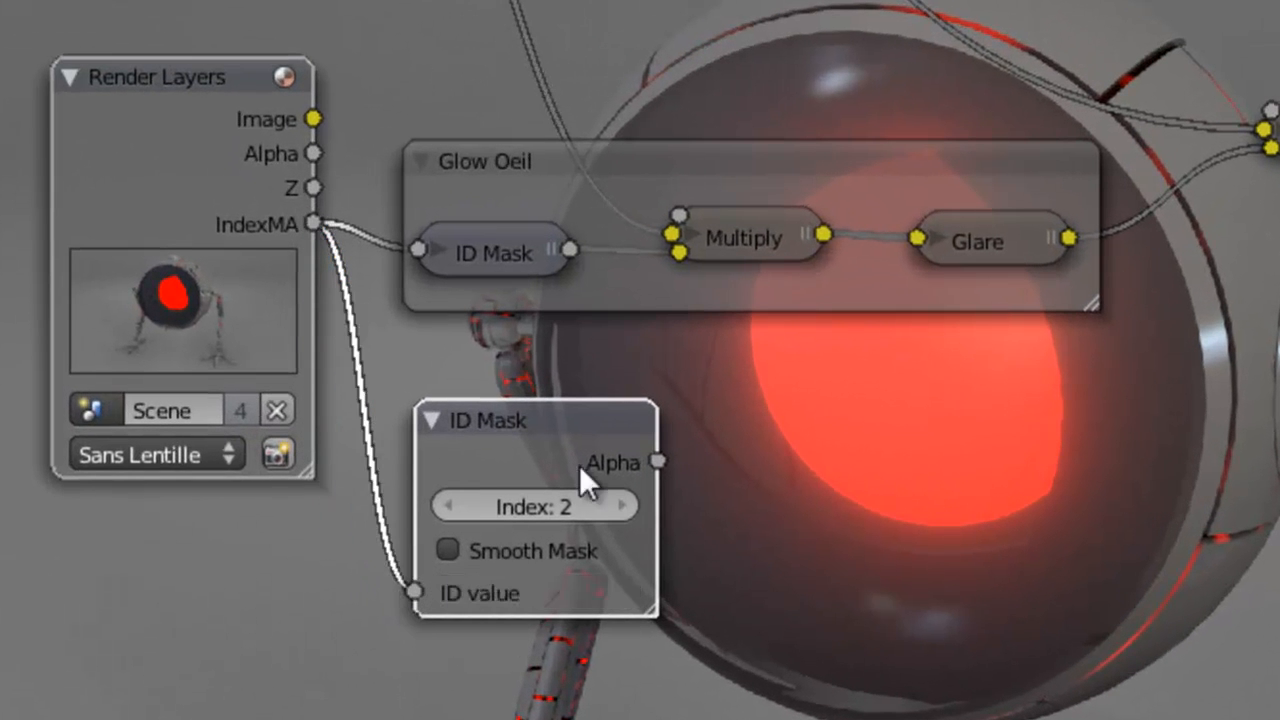
pyautogui.keyDown('ctrl'); pyautogui.keyDown('shift'); pyautogui.click(593, 463); pyautogui.keyUp('shift'); pyautogui.keyUp('ctrl')
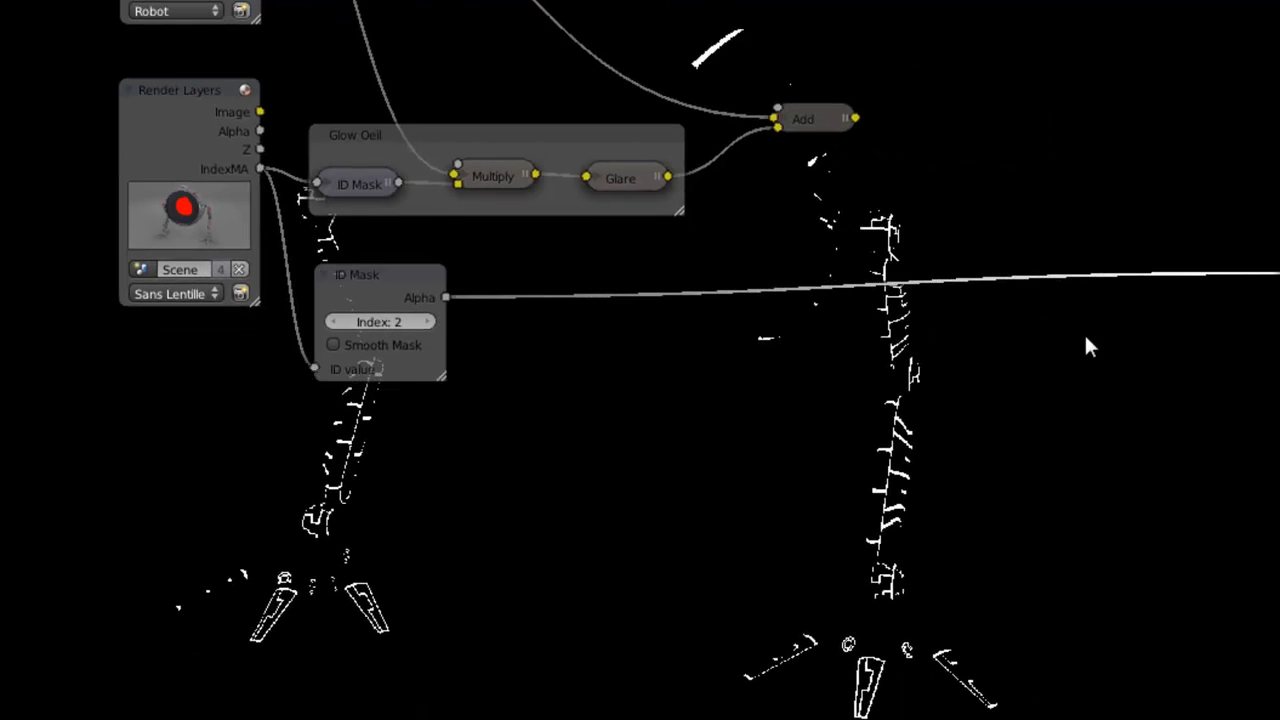
pyautogui.moveTo(1090, 347); pyautogui.dragTo(952, 89, button='middle')
pyautogui.scroll(1, 786, 118)
pyautogui.moveTo(767, 84); pyautogui.dragTo(766, 226, button='middle')
pyautogui.scroll(2, 766, 226)
pyautogui.scroll(1, 540, 135)
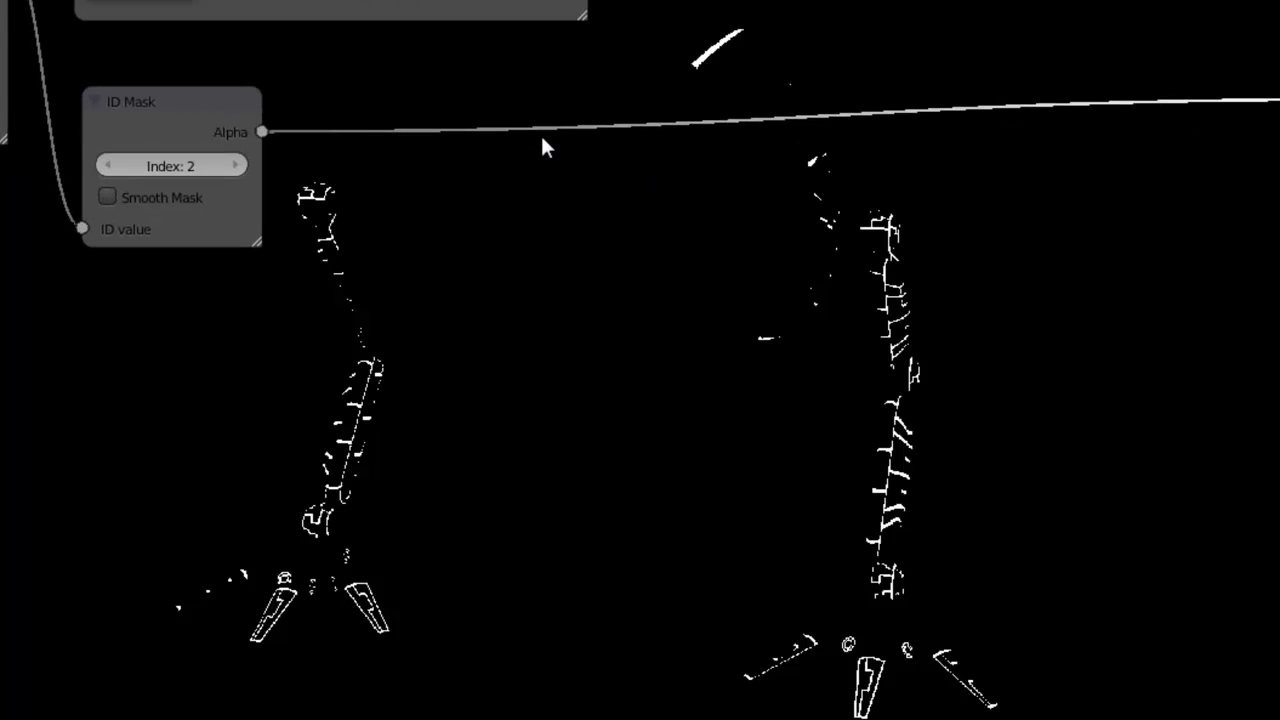
# Step: Collapse the new ID Mask node and lower the Viewer node to suit its link
pyautogui.click(165, 100)
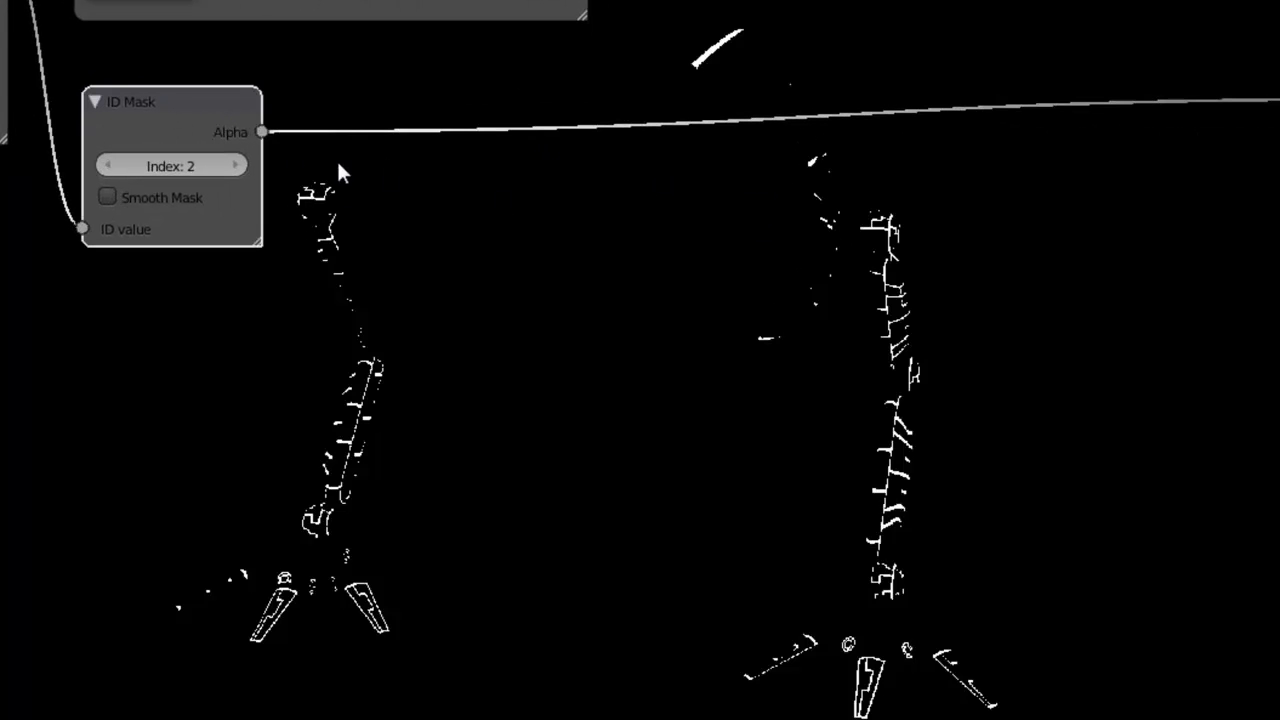
pyautogui.press('h')
pyautogui.moveTo(160, 110); pyautogui.dragTo(166, 131)
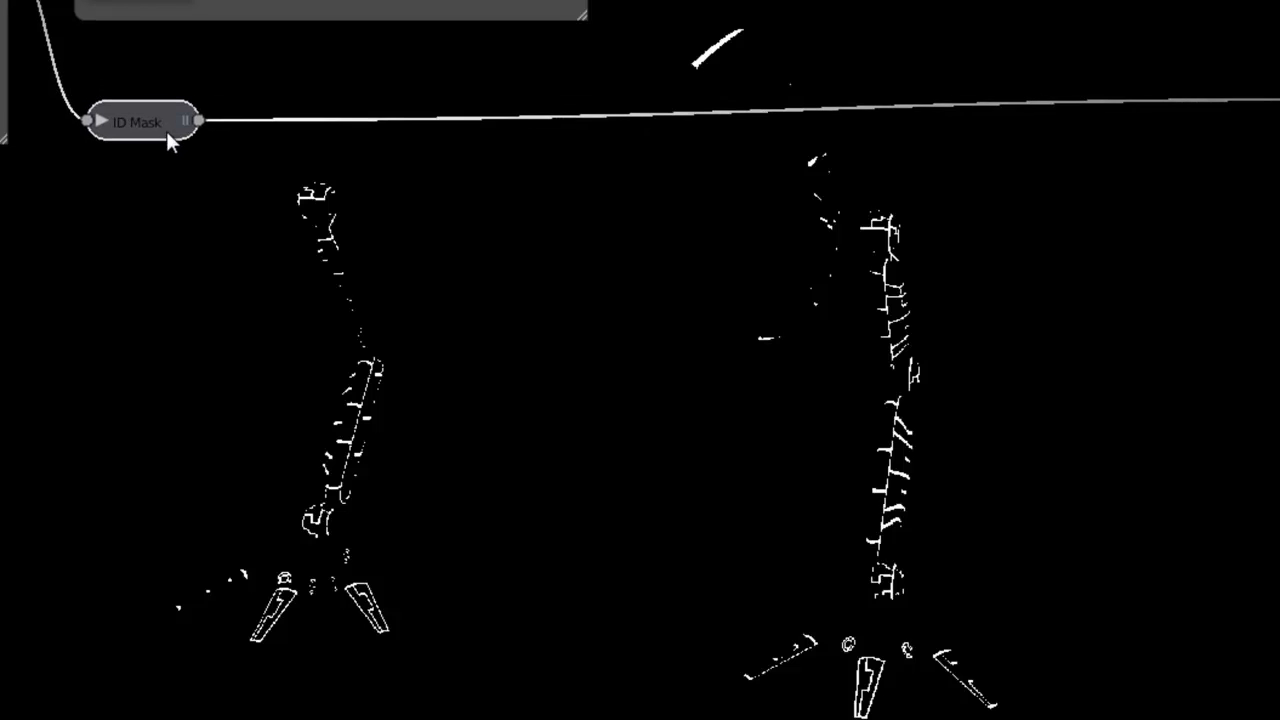
pyautogui.click(1278, 100)
pyautogui.moveTo(1278, 20); pyautogui.dragTo(1271, 68)
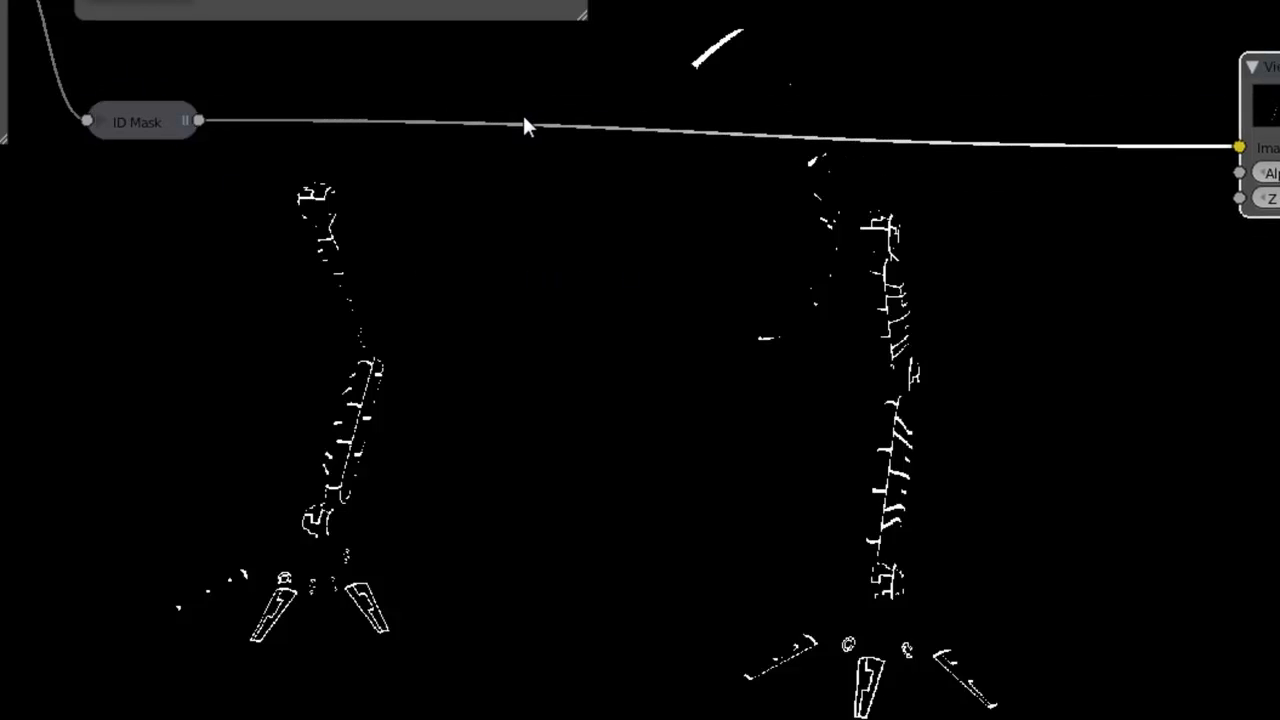
# Step: Duplicate the Multiply node from the Glow Oeil frame, expand the copy and place it below the frame
pyautogui.moveTo(523, 116); pyautogui.dragTo(544, 212, button='middle')
pyautogui.scroll(-3, 544, 212)
pyautogui.moveTo(471, 181); pyautogui.dragTo(434, 163, button='middle')
pyautogui.click(383, 99)
pyautogui.hotkey('shift', 'd')
pyautogui.click(482, 328)
pyautogui.moveTo(482, 328); pyautogui.dragTo(558, 420, button='middle')
pyautogui.press('h')
pyautogui.moveTo(548, 412); pyautogui.dragTo(624, 376)
# Step: Connect the new ID Mask to the copied Multiply's second Image input and the Sans Lentille Image output to its first
pyautogui.moveTo(337, 314); pyautogui.dragTo(579, 556)
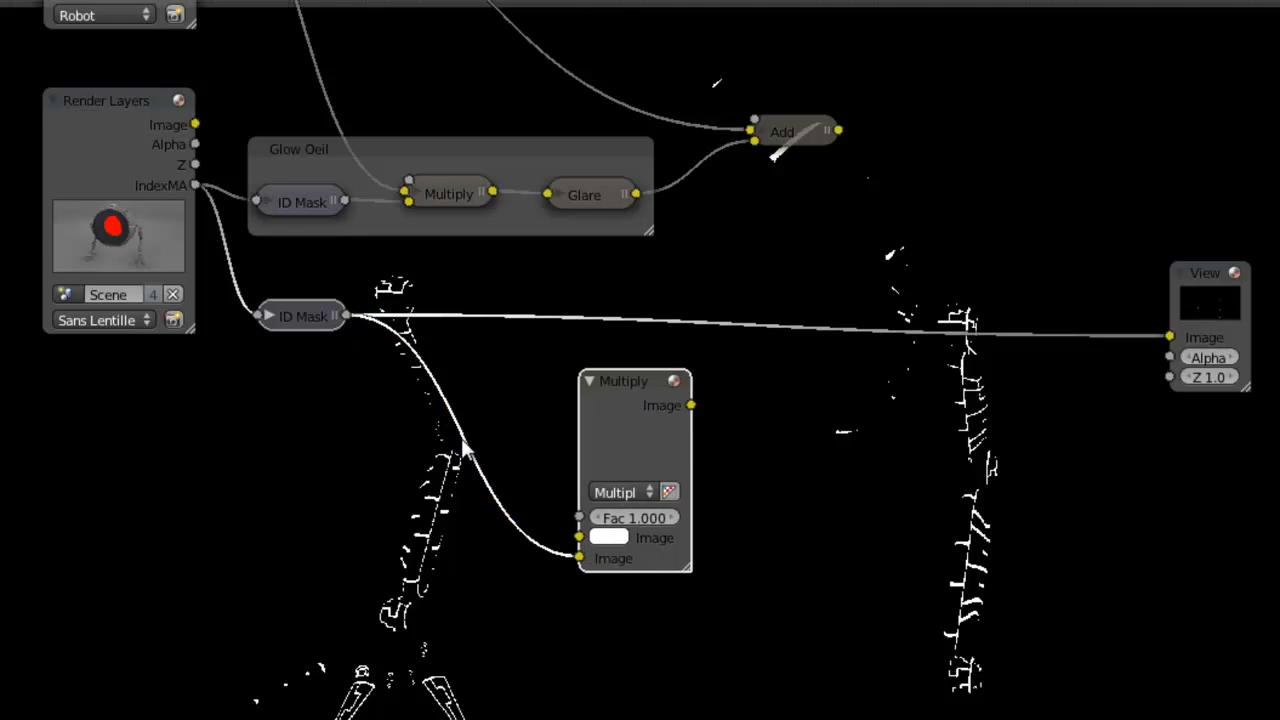
pyautogui.scroll(-2, 372, 127)
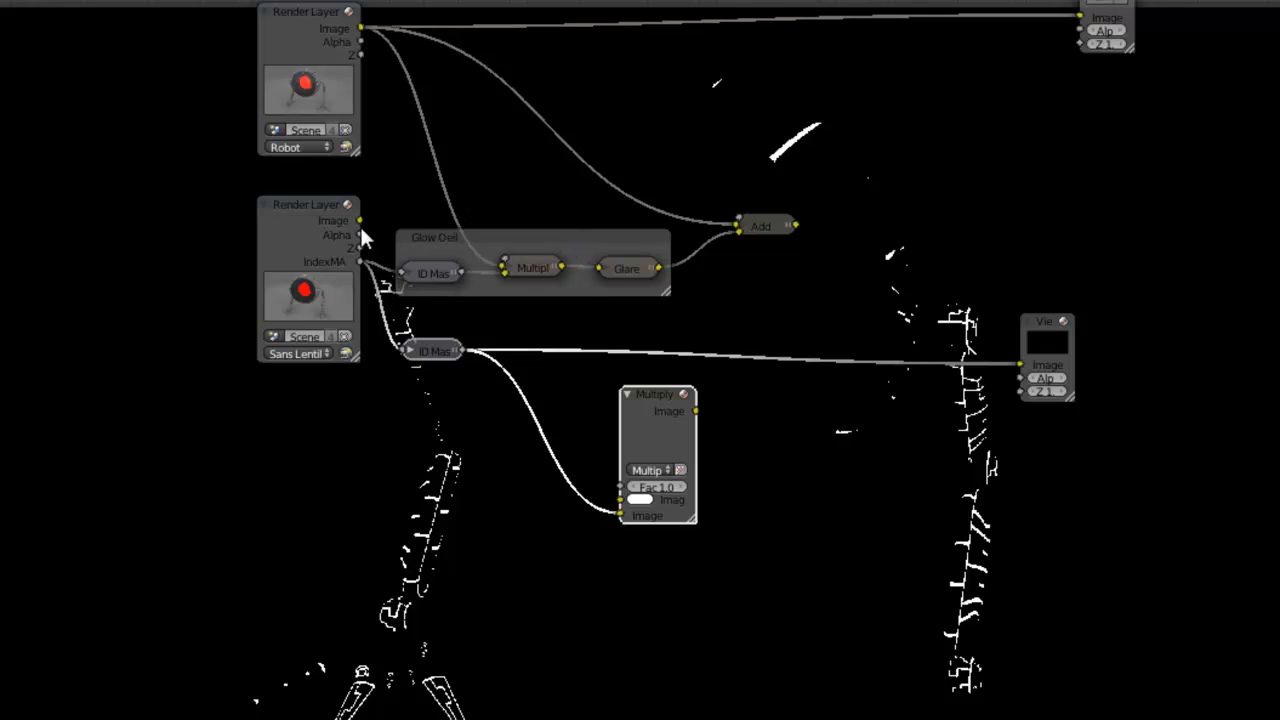
pyautogui.moveTo(360, 221); pyautogui.dragTo(616, 500)
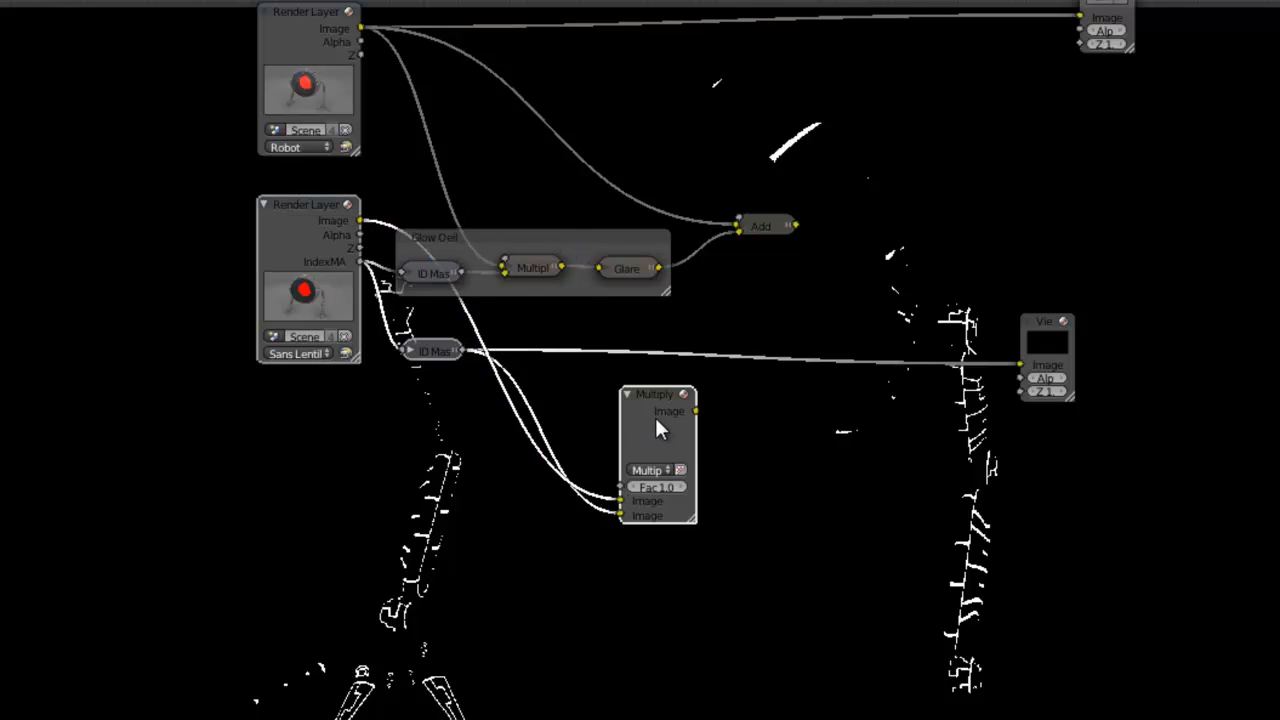
# Step: Send the new Multiply result to the Viewer and move the node farther from the second ID Mask
pyautogui.moveTo(657, 428); pyautogui.dragTo(579, 422)
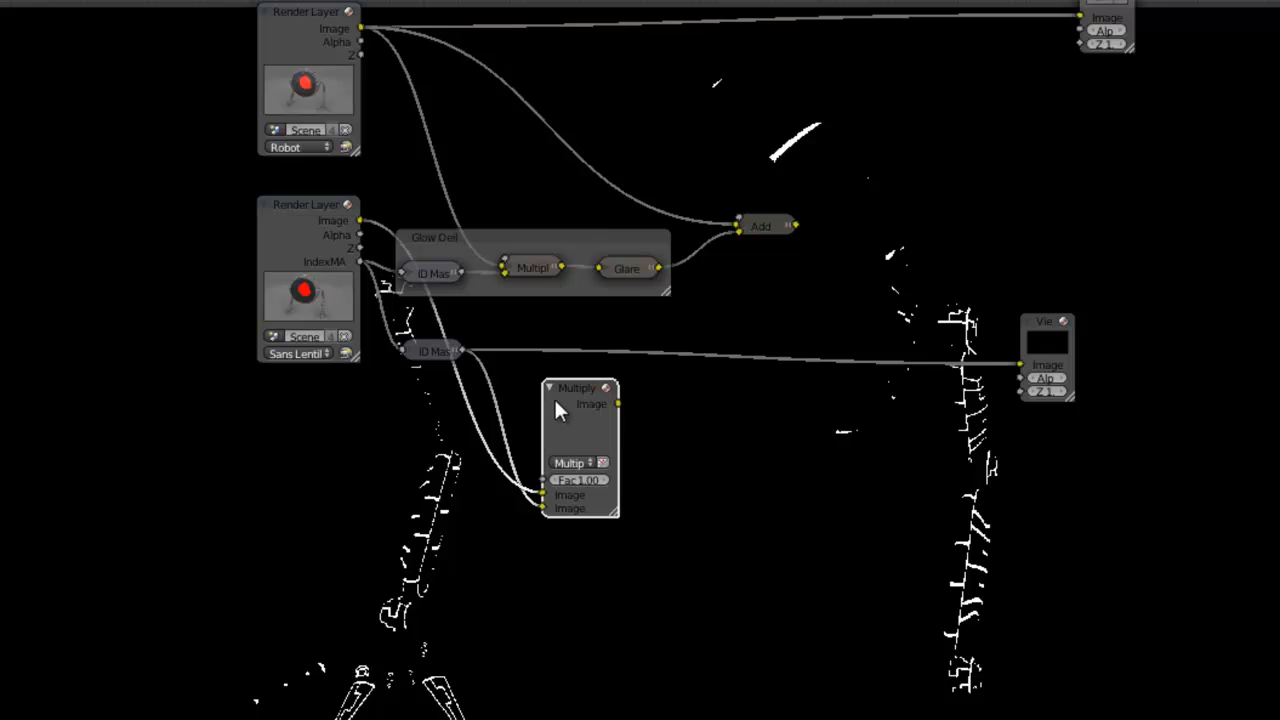
pyautogui.scroll(3, 555, 397)
pyautogui.moveTo(703, 491); pyautogui.dragTo(646, 491, button='middle')
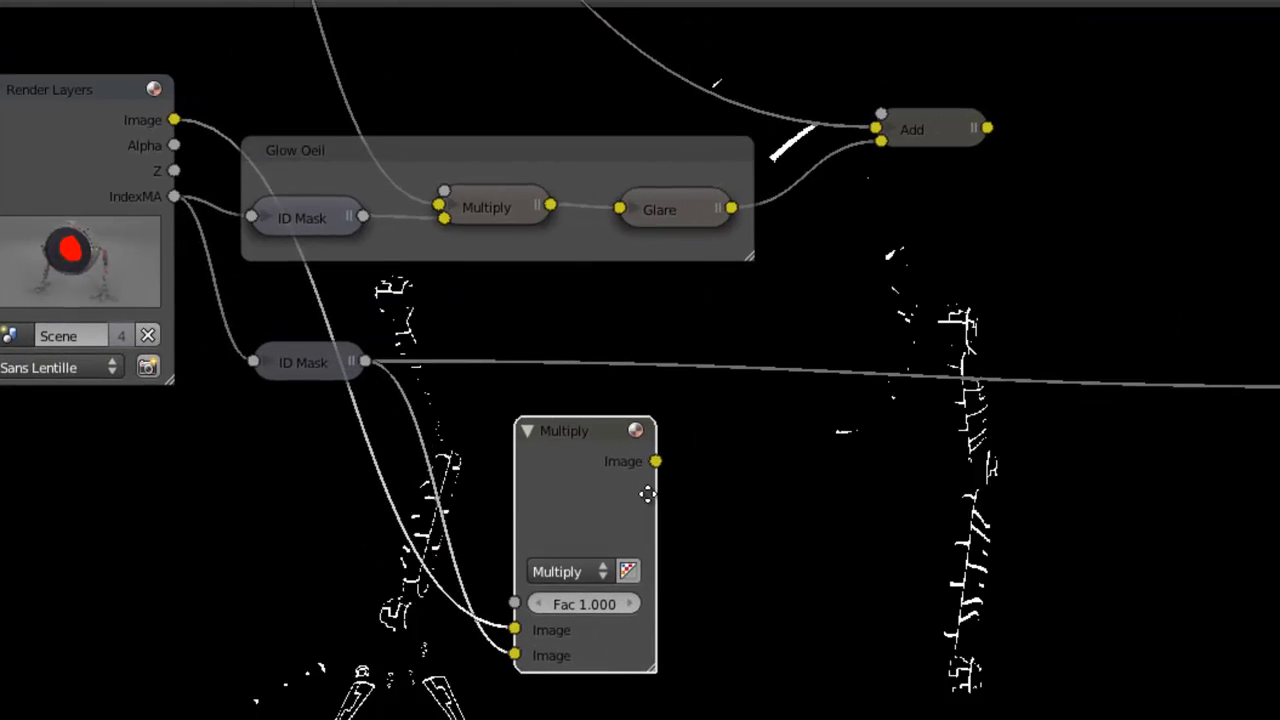
pyautogui.keyDown('ctrl'); pyautogui.keyDown('shift'); pyautogui.click(617, 462); pyautogui.keyUp('shift'); pyautogui.keyUp('ctrl')
pyautogui.moveTo(617, 462); pyautogui.dragTo(796, 335)
pyautogui.moveTo(892, 468); pyautogui.dragTo(767, 331, button='middle')
pyautogui.moveTo(309, 459); pyautogui.dragTo(483, 579, button='middle')
pyautogui.scroll(-3, 665, 576)
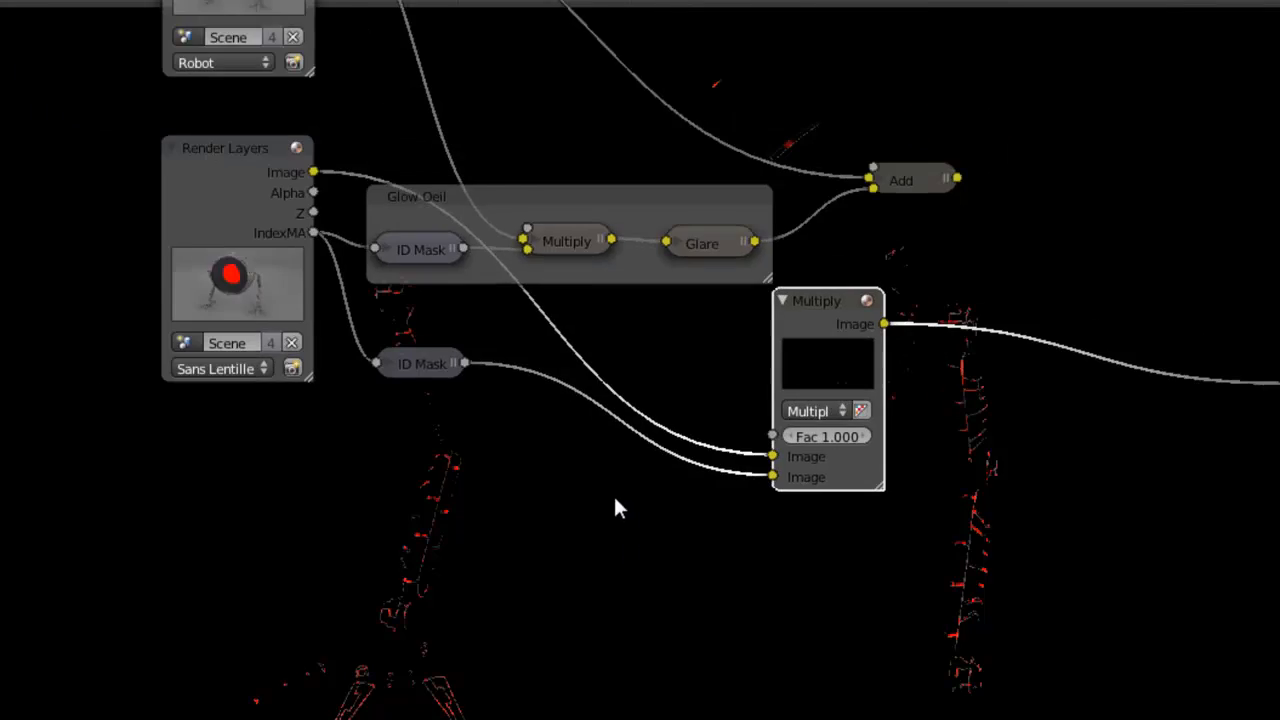
# Step: Cut the Robot layer's Image link to the Glow Oeil Multiply and feed that input from the Sans Lentille Image output instead
pyautogui.moveTo(413, 70); pyautogui.dragTo(398, 228, button='middle')
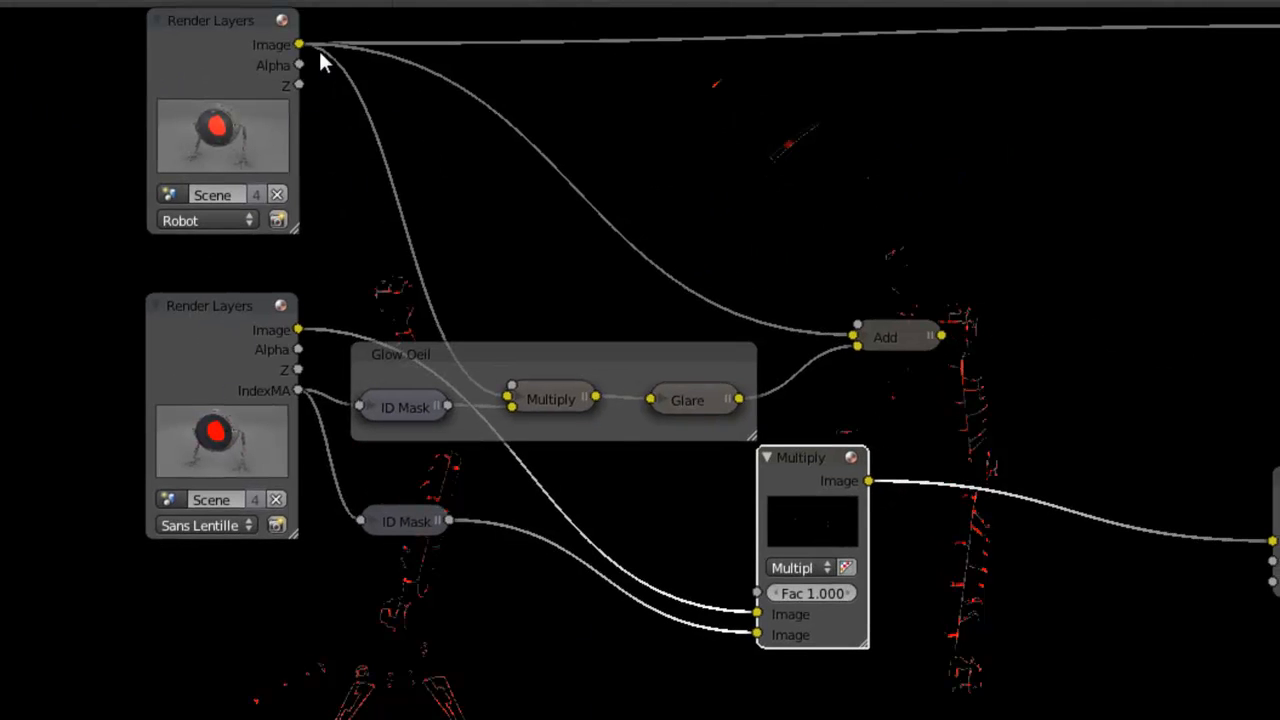
pyautogui.moveTo(408, 206)
pyautogui.keyDown('ctrl'); pyautogui.mouseDown(button='right')
pyautogui.moveTo(376, 220)
pyautogui.moveTo(375, 258)
pyautogui.mouseUp(button='right'); pyautogui.keyUp('ctrl')
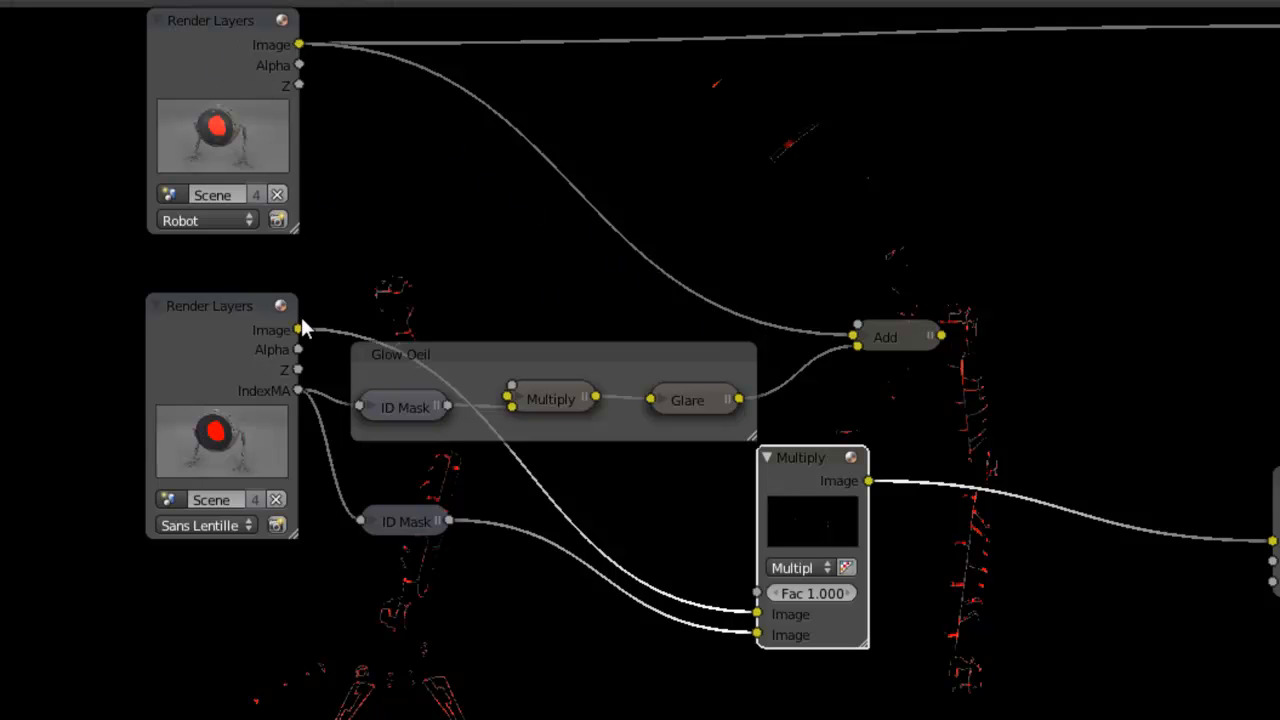
pyautogui.moveTo(297, 328); pyautogui.dragTo(507, 405)
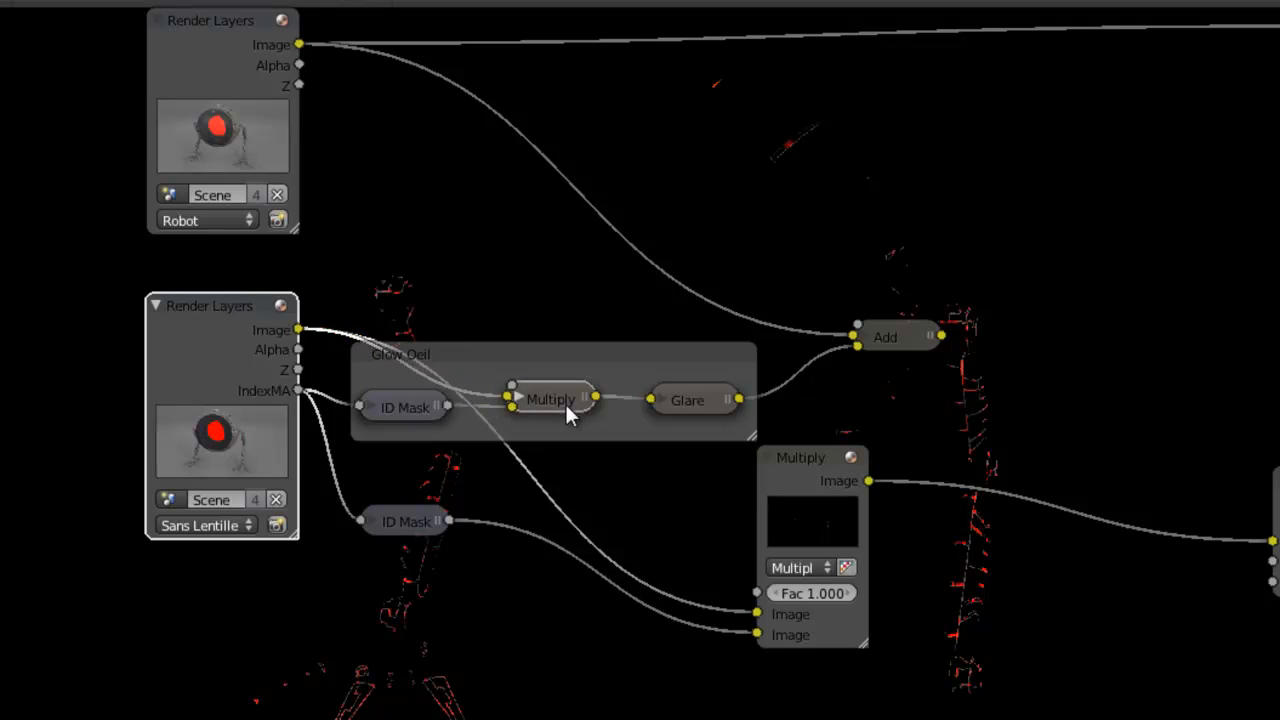
pyautogui.moveTo(685, 645); pyautogui.dragTo(706, 612, button='middle')
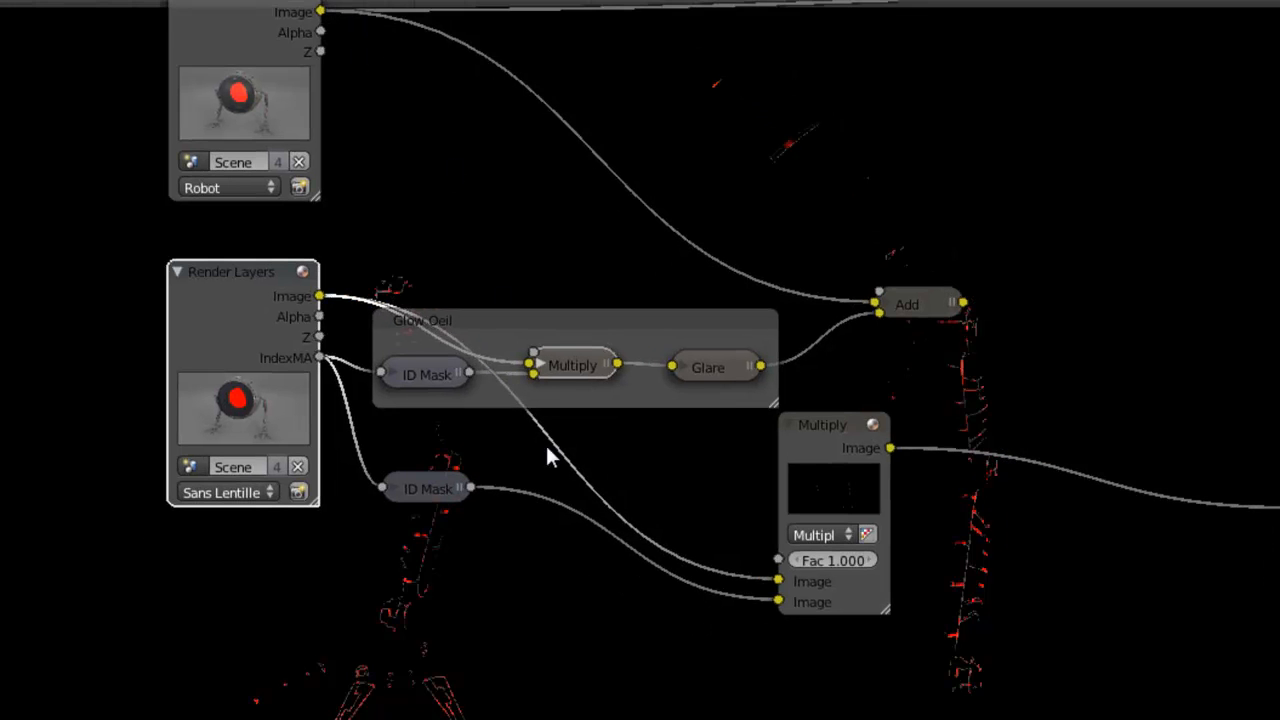
# Step: Collapse the second Multiply node and line it up beside the second ID Mask, leaving a gap between them
pyautogui.scroll(2, 588, 450)
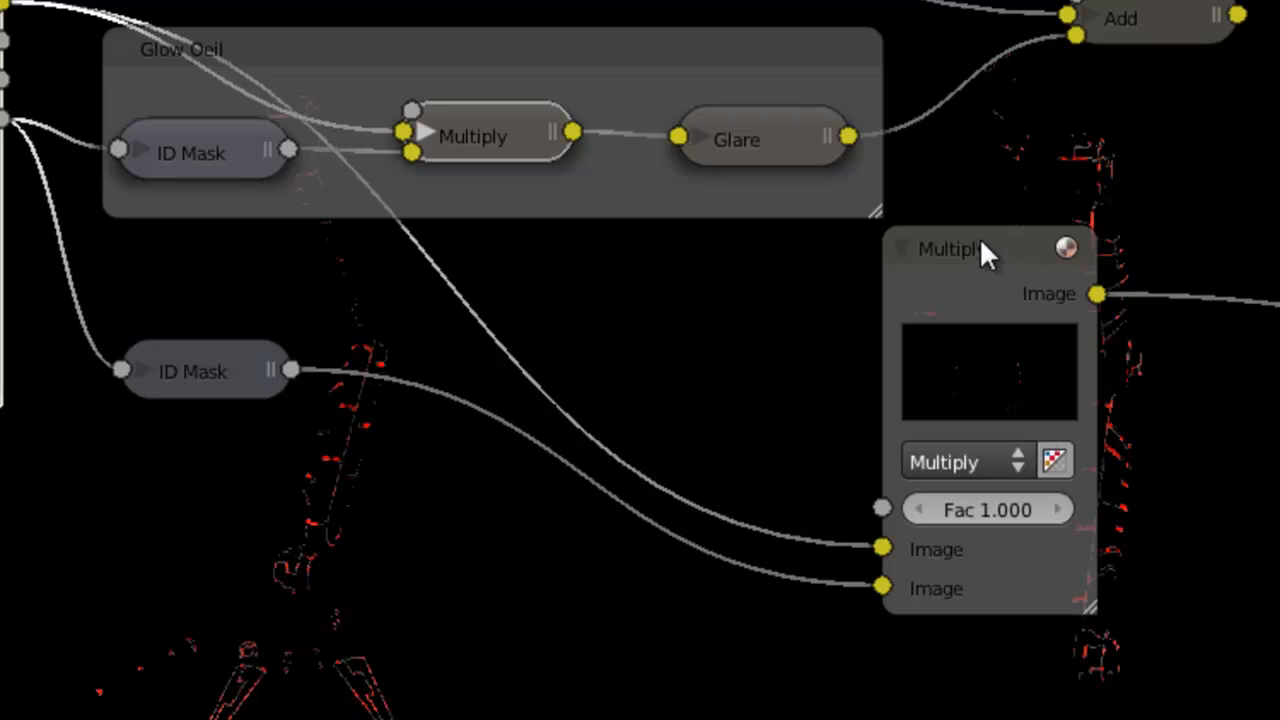
pyautogui.click(981, 243)
pyautogui.press('h')
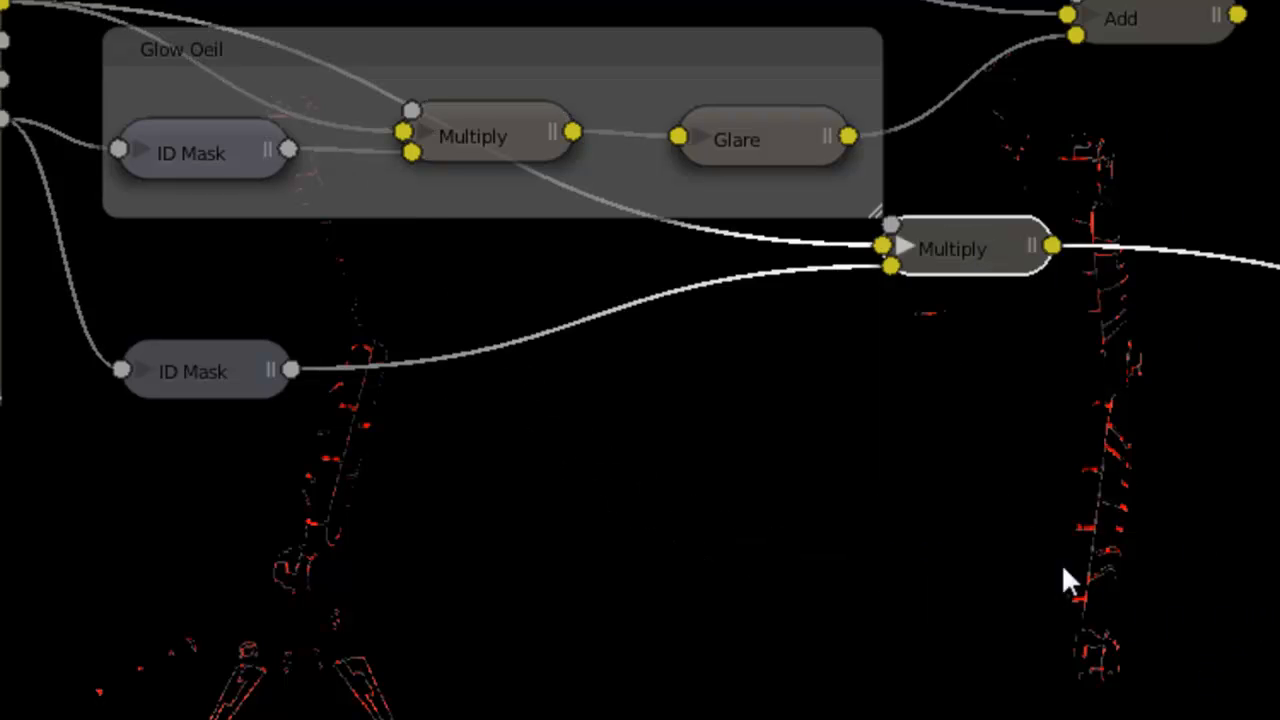
pyautogui.moveTo(966, 251); pyautogui.dragTo(510, 396)
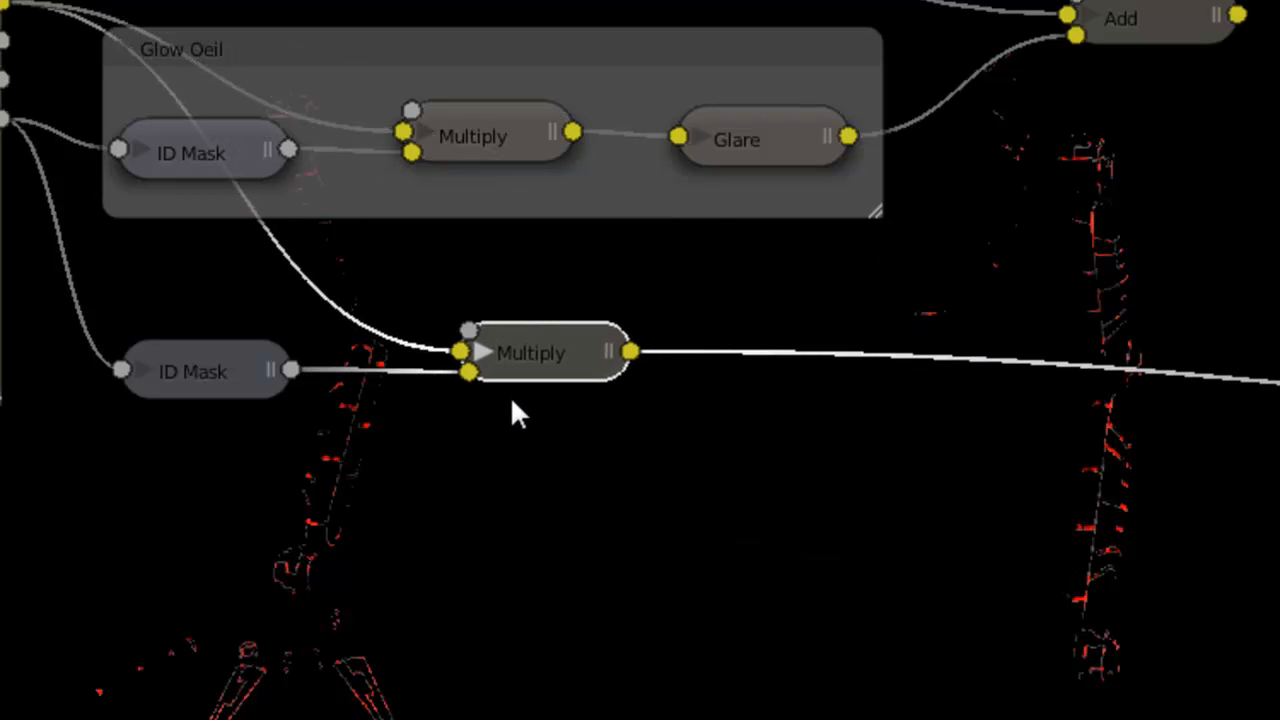
pyautogui.moveTo(915, 530); pyautogui.dragTo(937, 393, button='middle')
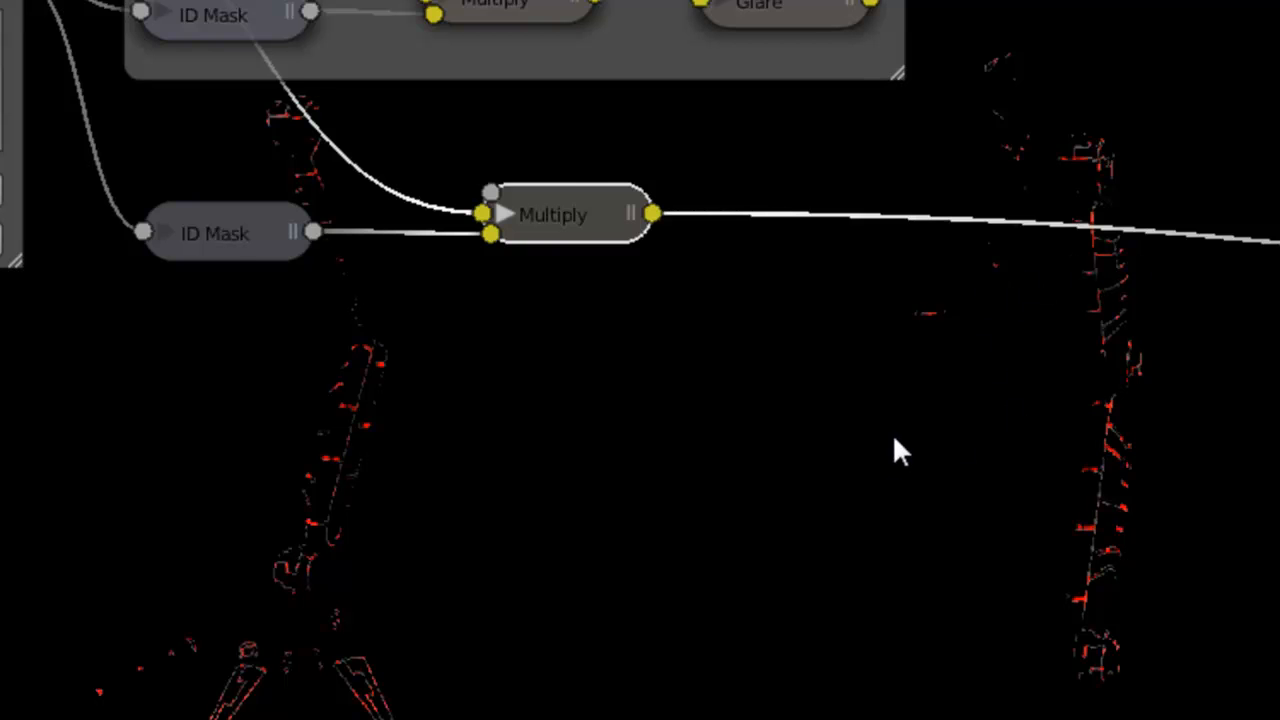
pyautogui.scroll(2, 892, 433)
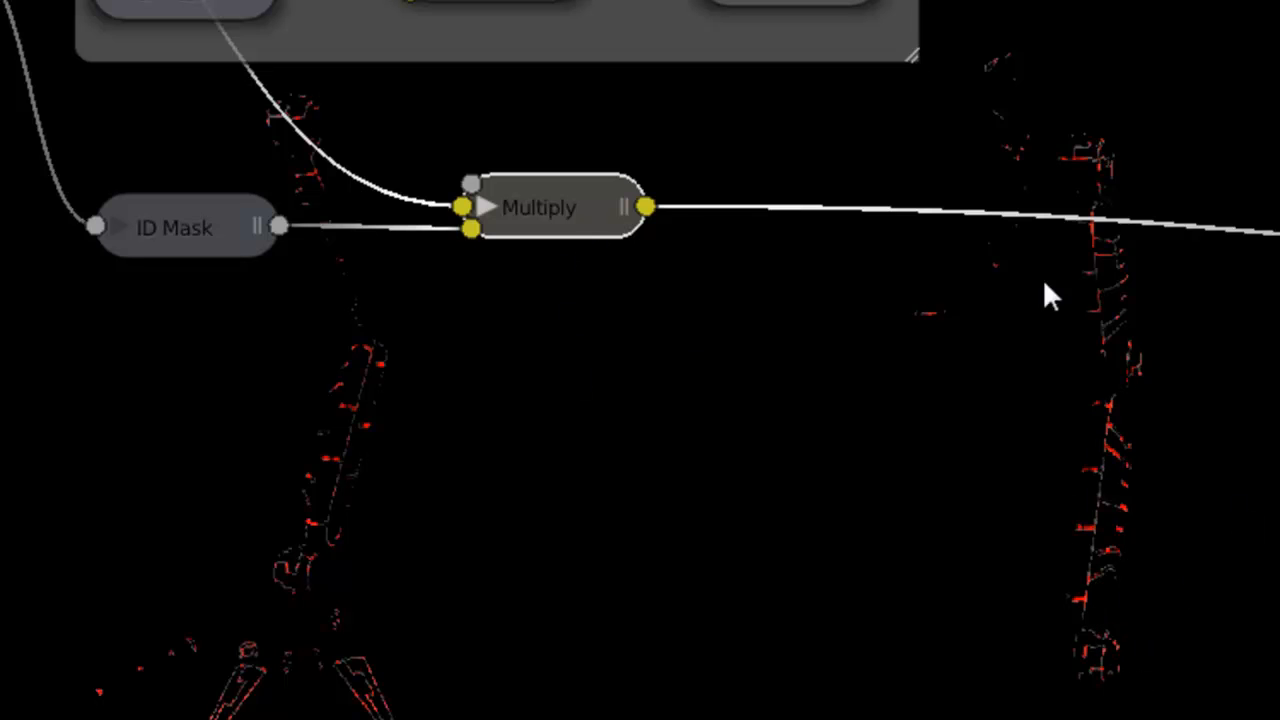
pyautogui.moveTo(527, 212); pyautogui.dragTo(756, 195)
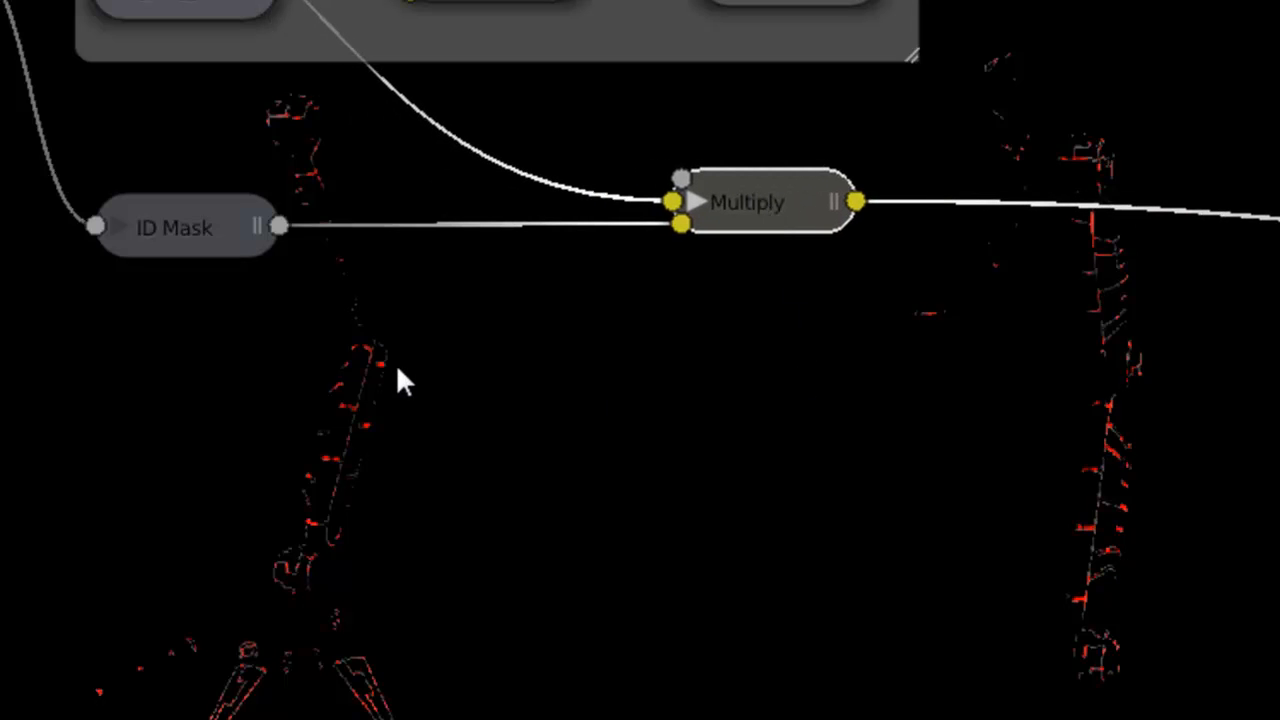
# Step: Add a Dilate/Erode filter node and place it below the link between the second ID Mask and its Multiply
pyautogui.hotkey('shift', 'a')
pyautogui.moveTo(700, 517)
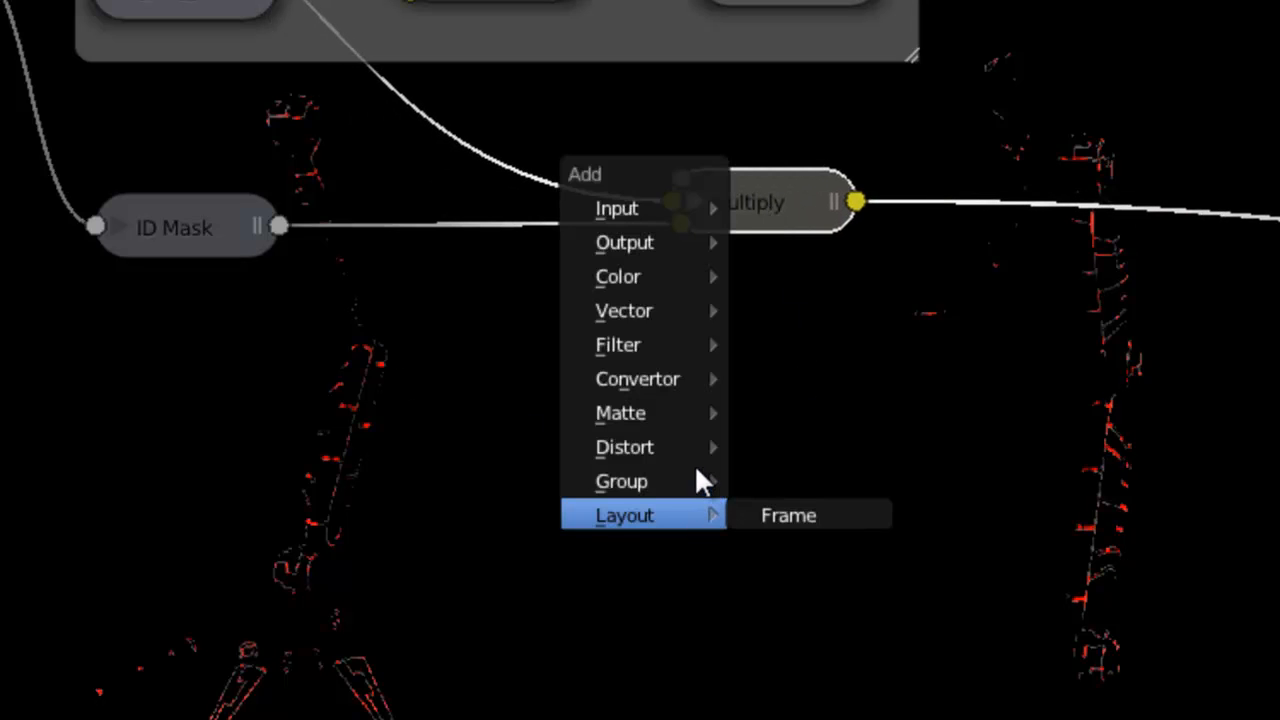
pyautogui.moveTo(671, 462)
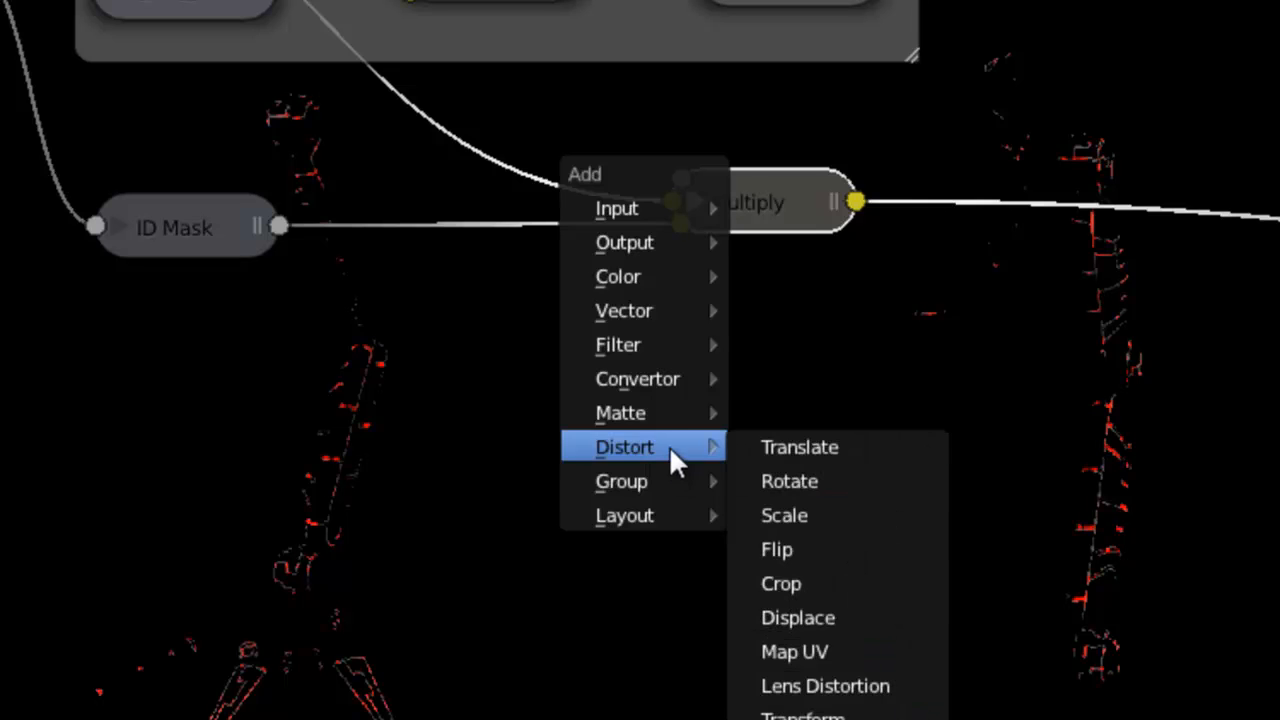
pyautogui.moveTo(668, 336)
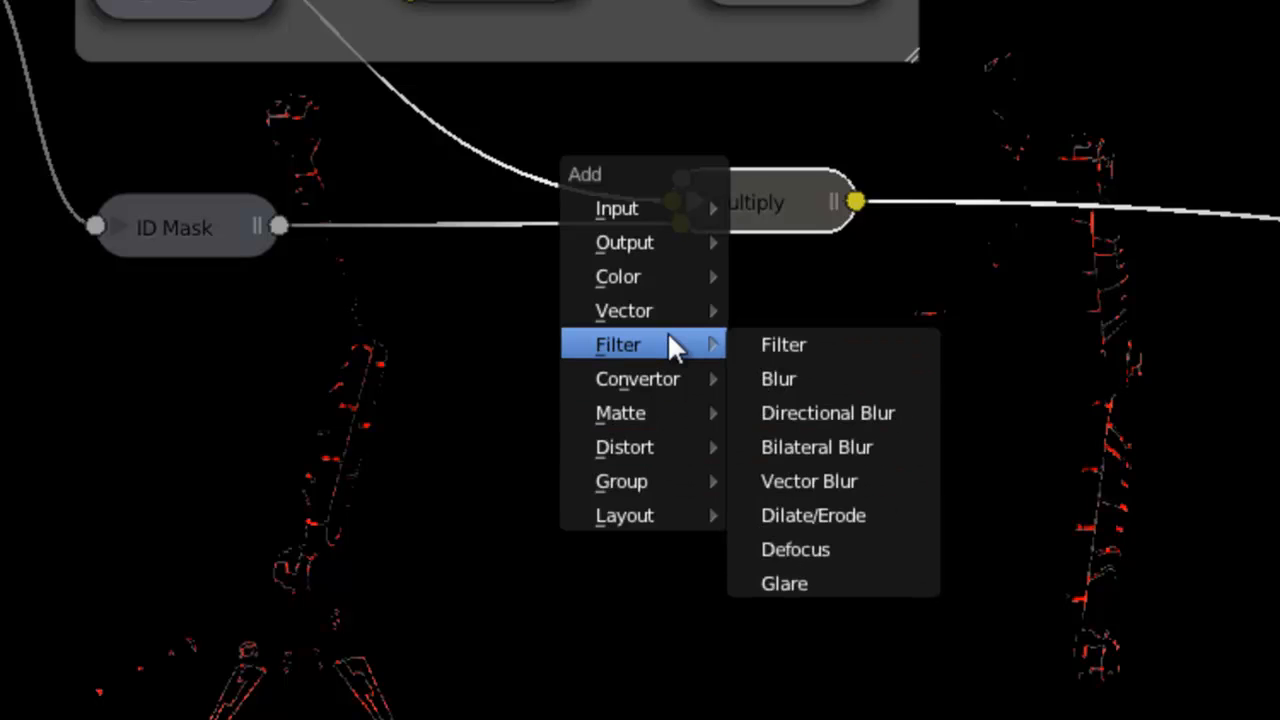
pyautogui.click(875, 515)
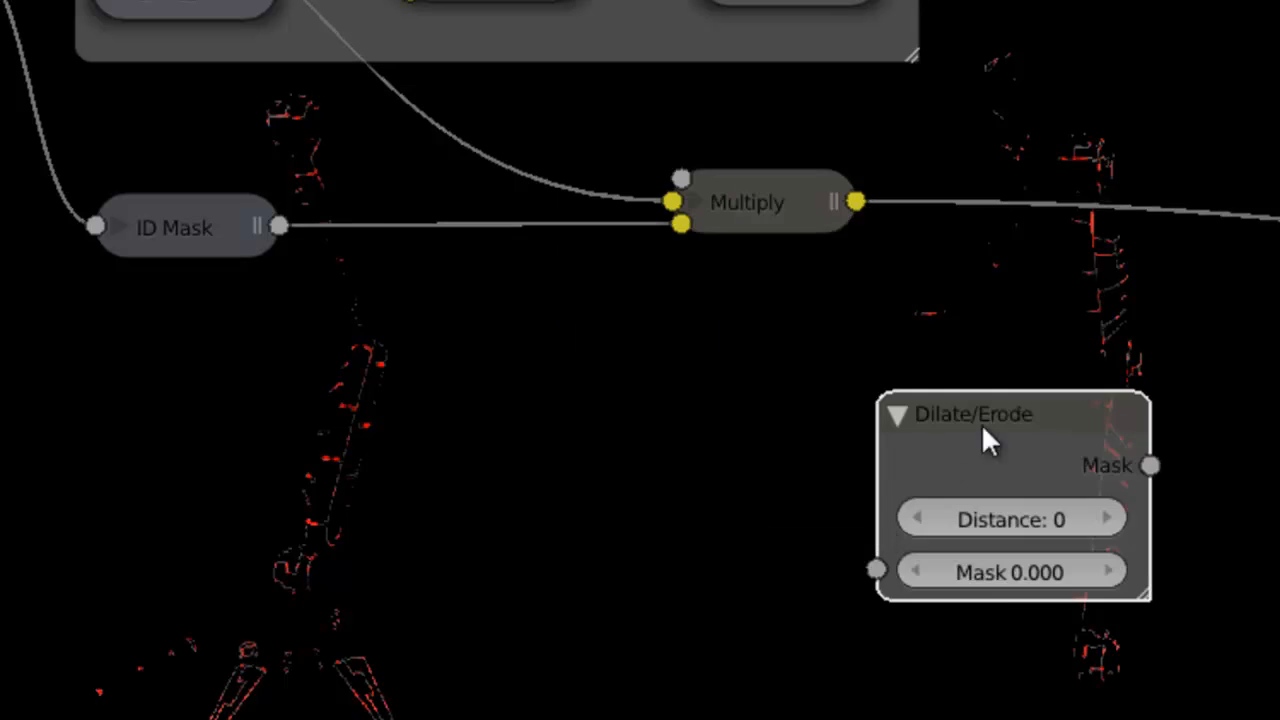
pyautogui.click(420, 430)
# Step: Move the second Multiply farther away and insert Dilate/Erode into the link from the second ID Mask
pyautogui.moveTo(785, 218); pyautogui.dragTo(1160, 230)
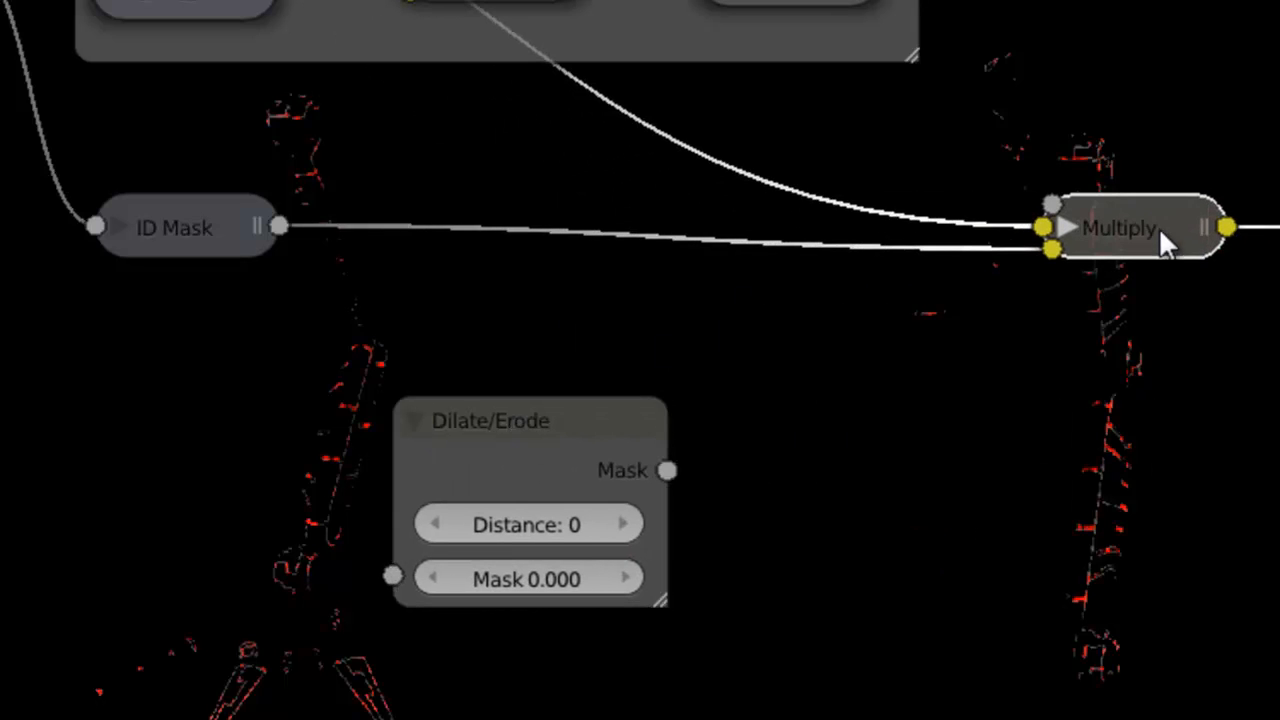
pyautogui.moveTo(211, 223); pyautogui.dragTo(182, 274)
pyautogui.click(193, 20)
pyautogui.click(168, 250)
pyautogui.moveTo(560, 455); pyautogui.dragTo(476, 213)
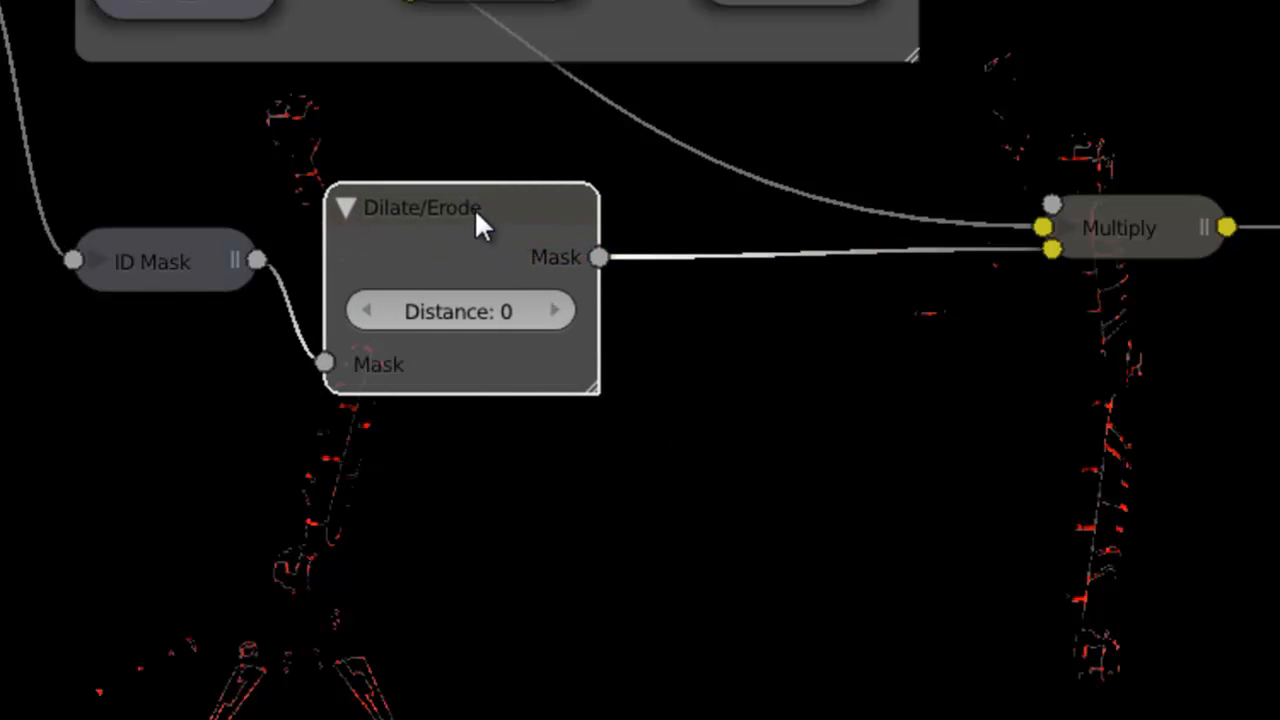
# Step: Set the Dilate/Erode distance to -1 and check the thinned joint lines in the backdrop
pyautogui.moveTo(794, 449); pyautogui.dragTo(772, 367, button='middle')
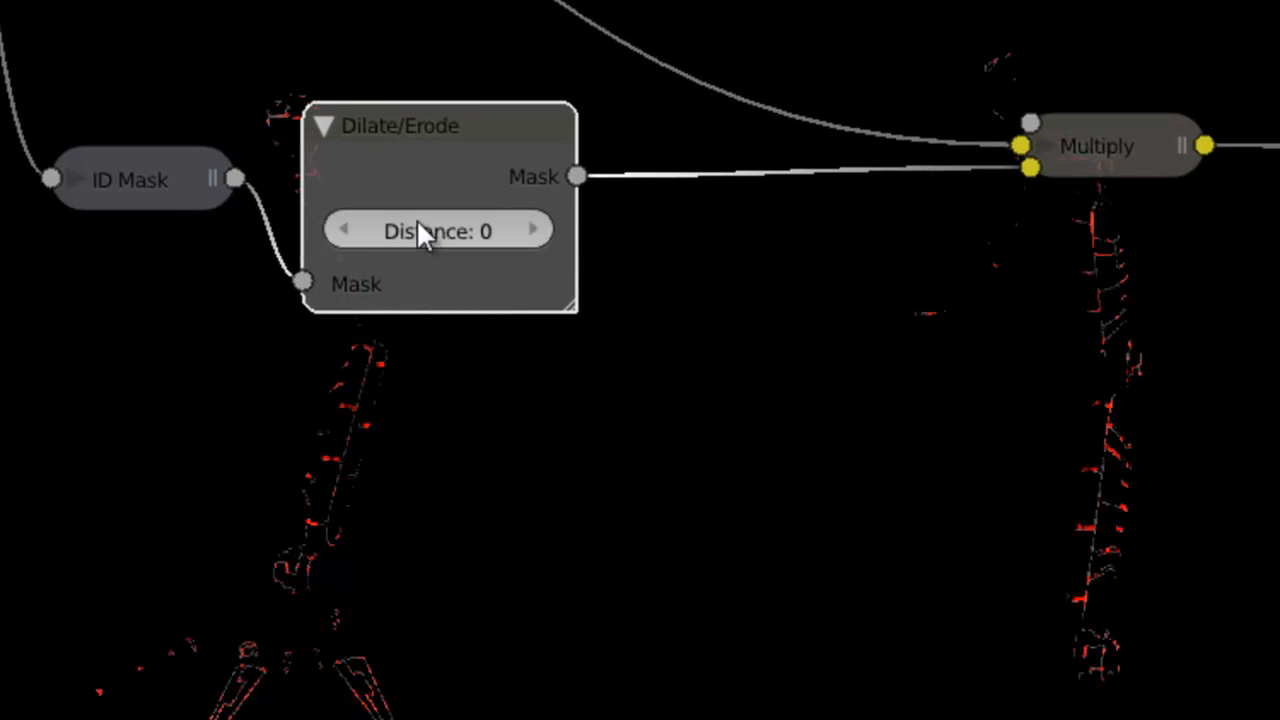
pyautogui.click(345, 231)
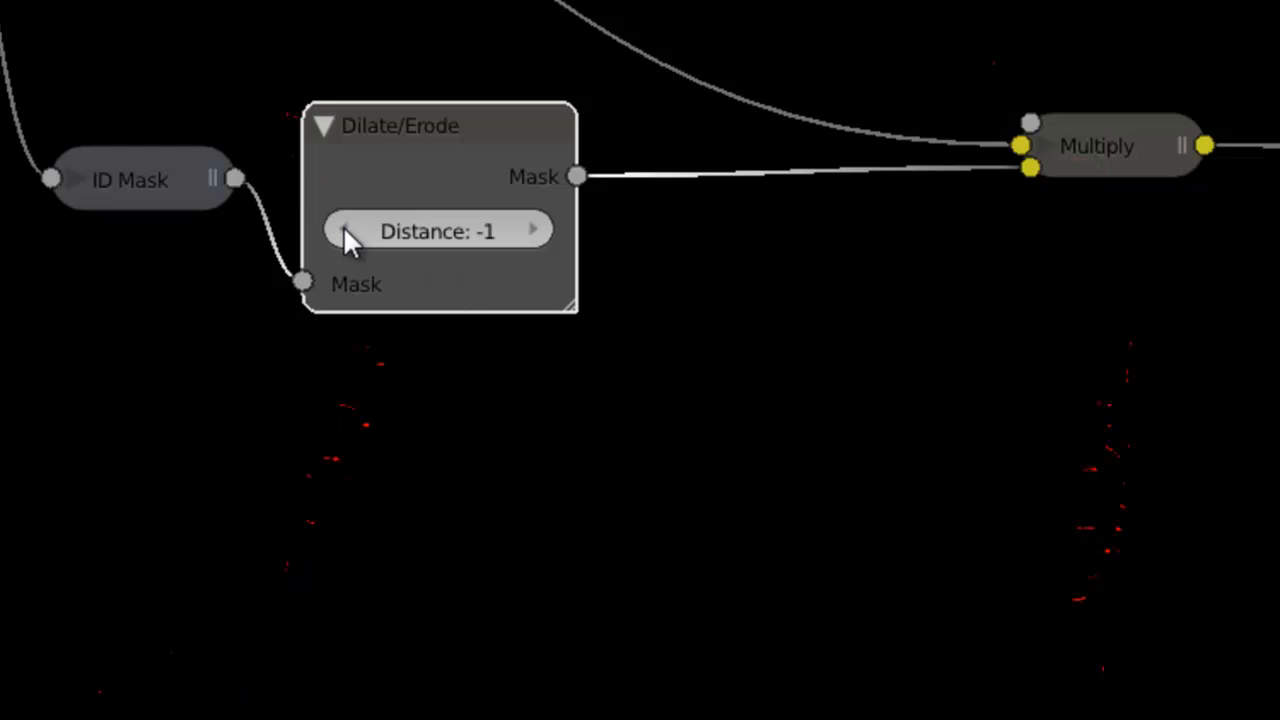
pyautogui.moveTo(991, 494); pyautogui.dragTo(858, 480, button='middle')
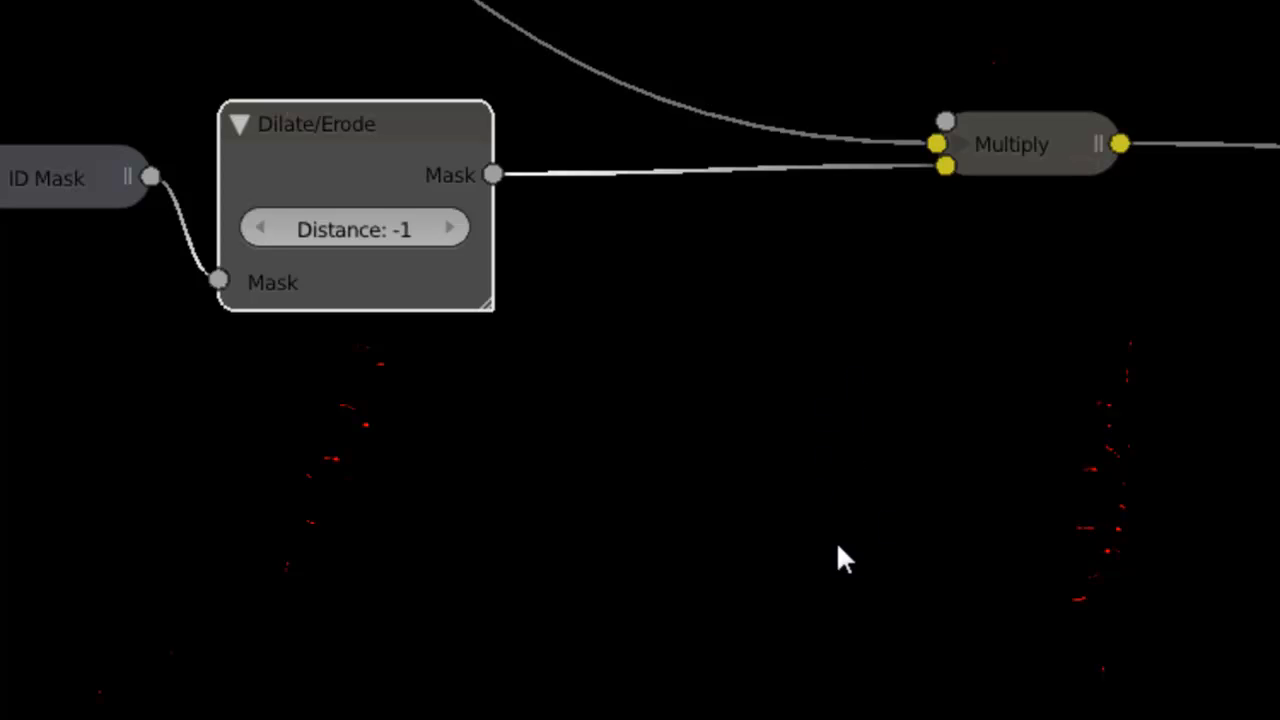
pyautogui.moveTo(836, 541); pyautogui.dragTo(617, 174, button='middle')
pyautogui.moveTo(492, 145); pyautogui.dragTo(674, 391, button='middle')
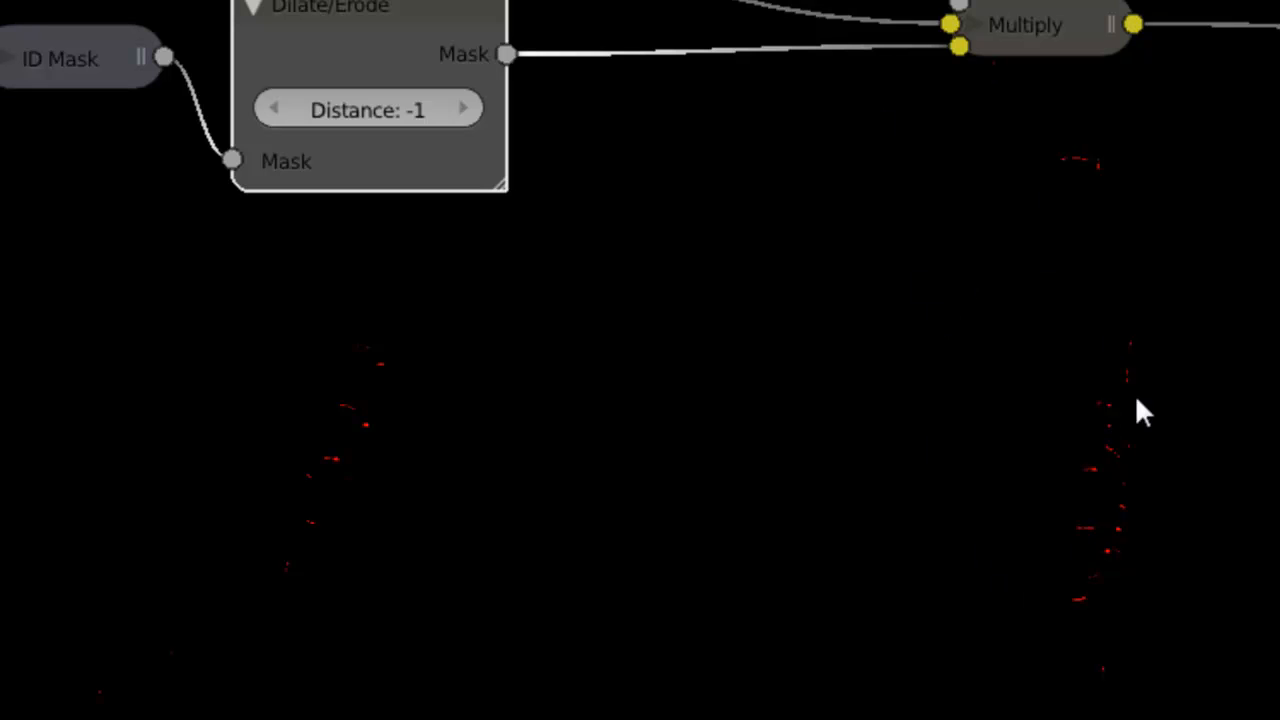
# Step: Collapse the Dilate/Erode node and align it beside the second ID Mask
pyautogui.moveTo(840, 334); pyautogui.dragTo(575, 392, button='middle')
pyautogui.press('h')
pyautogui.moveTo(253, 104); pyautogui.dragTo(239, 167)
# Step: Make room before the second Multiply, duplicate the Glow Oeil Glare and expand the copy below the Dilate/Erode link
pyautogui.moveTo(897, 455); pyautogui.dragTo(813, 594, button='middle')
pyautogui.moveTo(951, 277); pyautogui.dragTo(1279, 237)
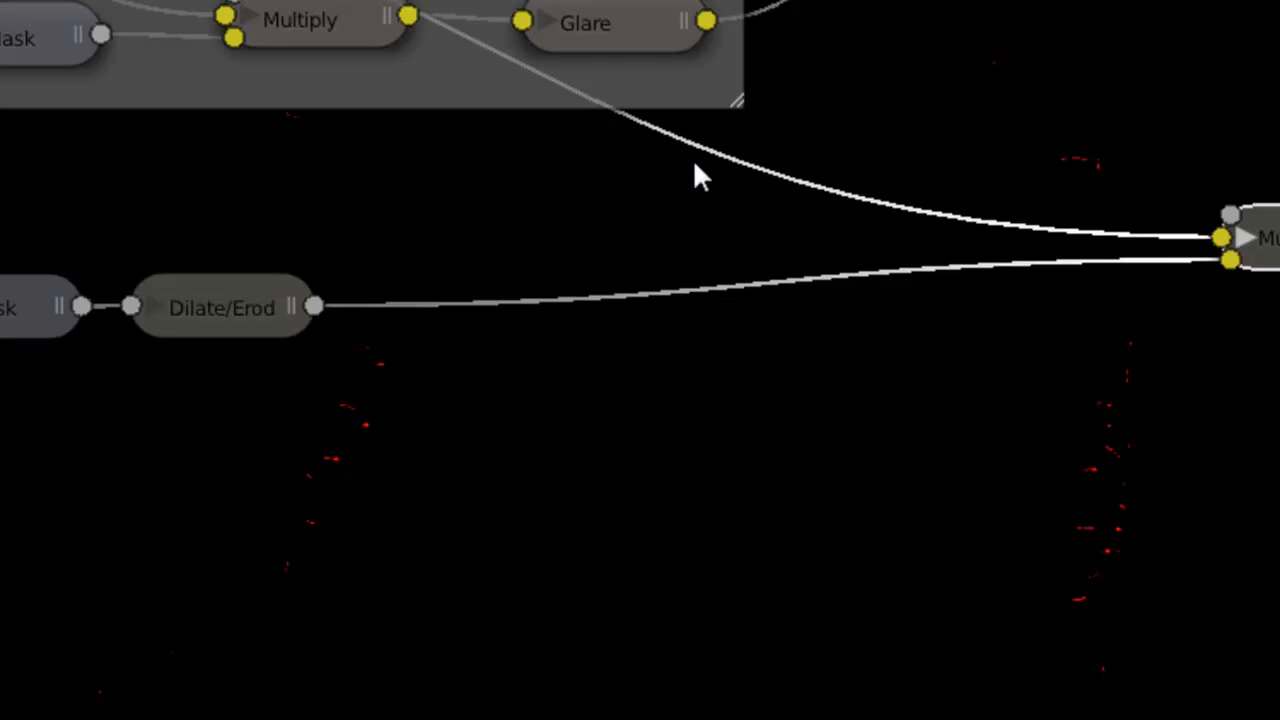
pyautogui.click(610, 28)
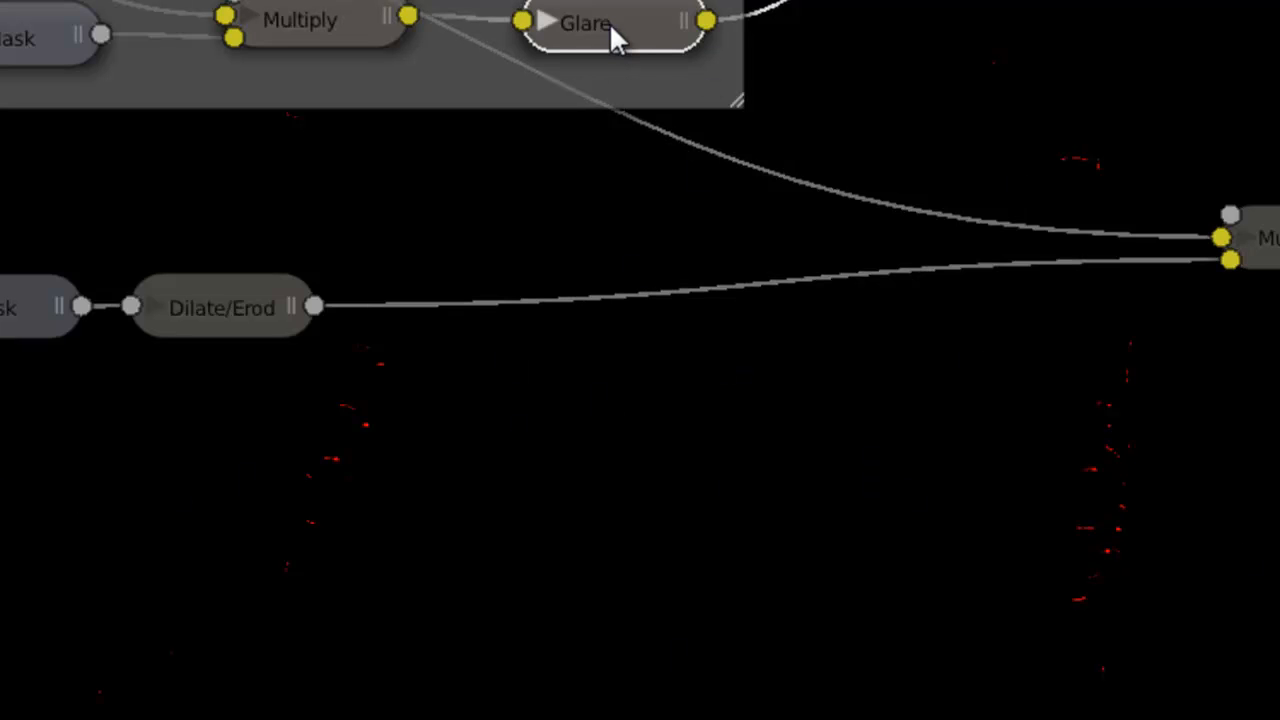
pyautogui.hotkey('shift', 'd')
pyautogui.click(616, 457)
pyautogui.press('h')
pyautogui.moveTo(891, 538); pyautogui.dragTo(933, 450, button='middle')
pyautogui.moveTo(781, 388); pyautogui.dragTo(856, 341)
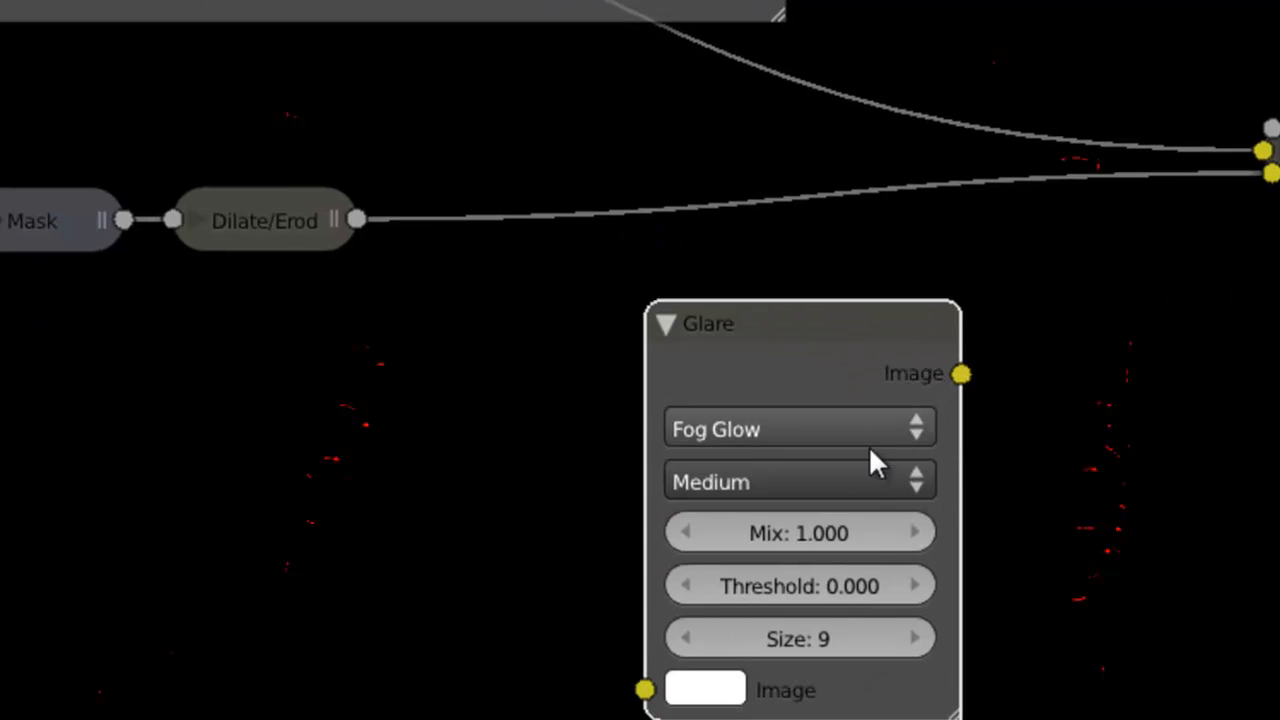
# Step: Try the Glare copy between Dilate/Erode and the second Multiply, check the effect, and delete the copy
pyautogui.moveTo(716, 318); pyautogui.dragTo(553, 212)
pyautogui.moveTo(1042, 403); pyautogui.dragTo(670, 265, button='middle')
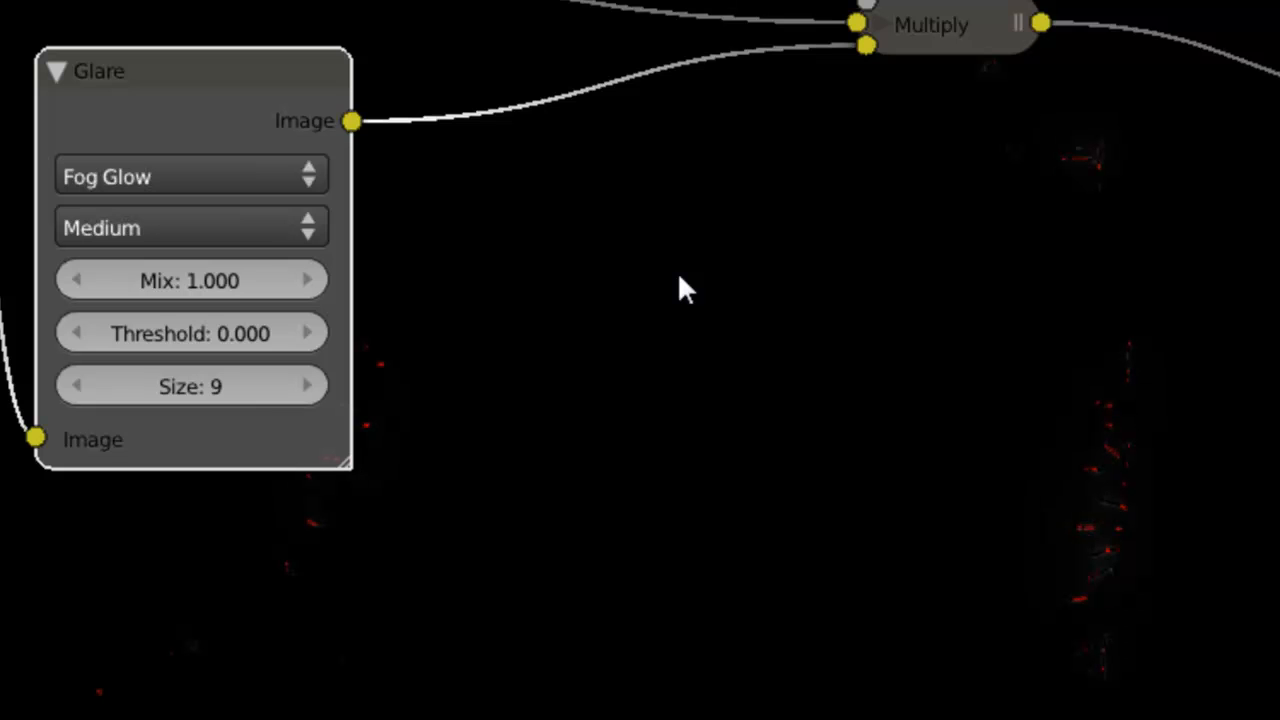
pyautogui.moveTo(787, 346); pyautogui.dragTo(1065, 529, button='middle')
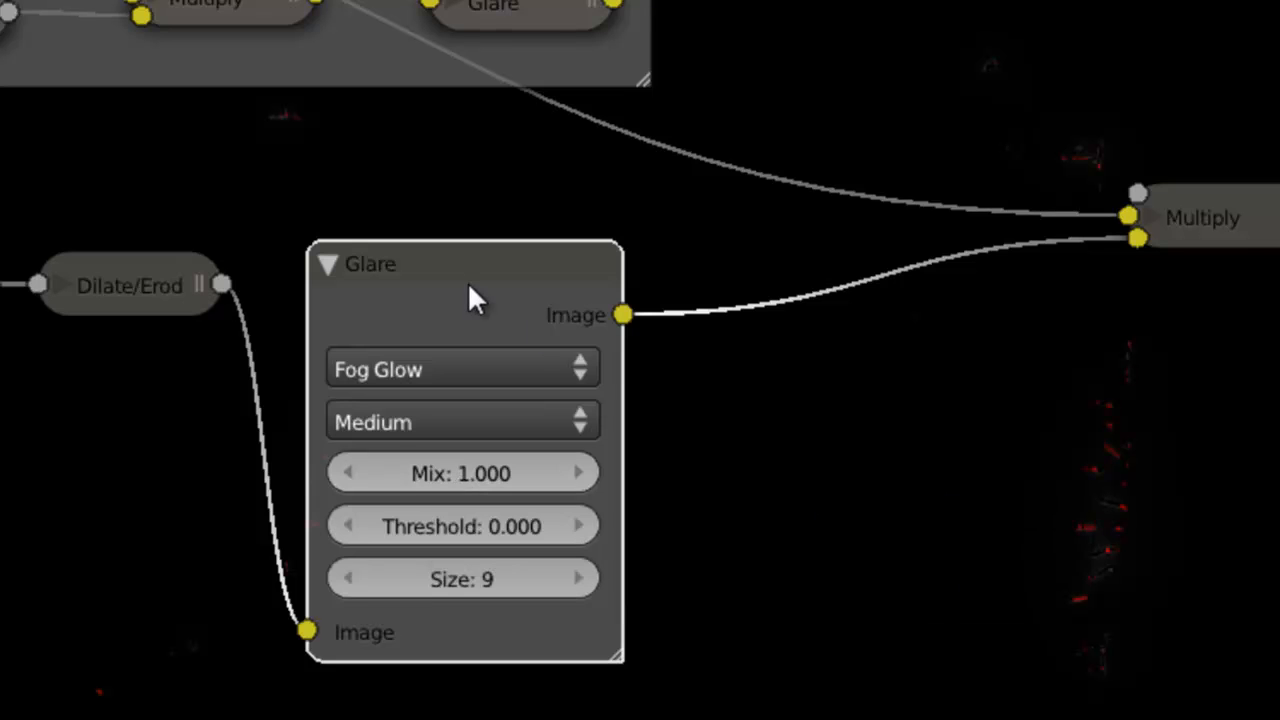
pyautogui.press('x')
pyautogui.hotkey('shift', 'a')
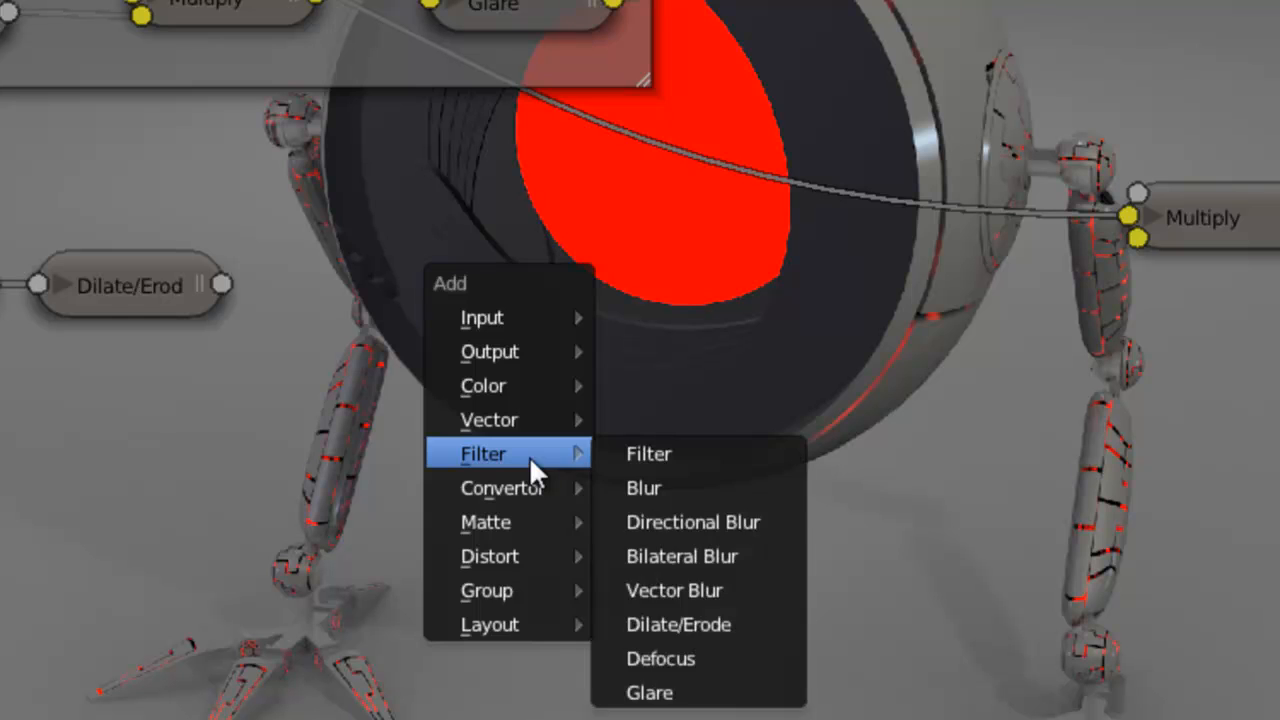
pyautogui.press('Escape')
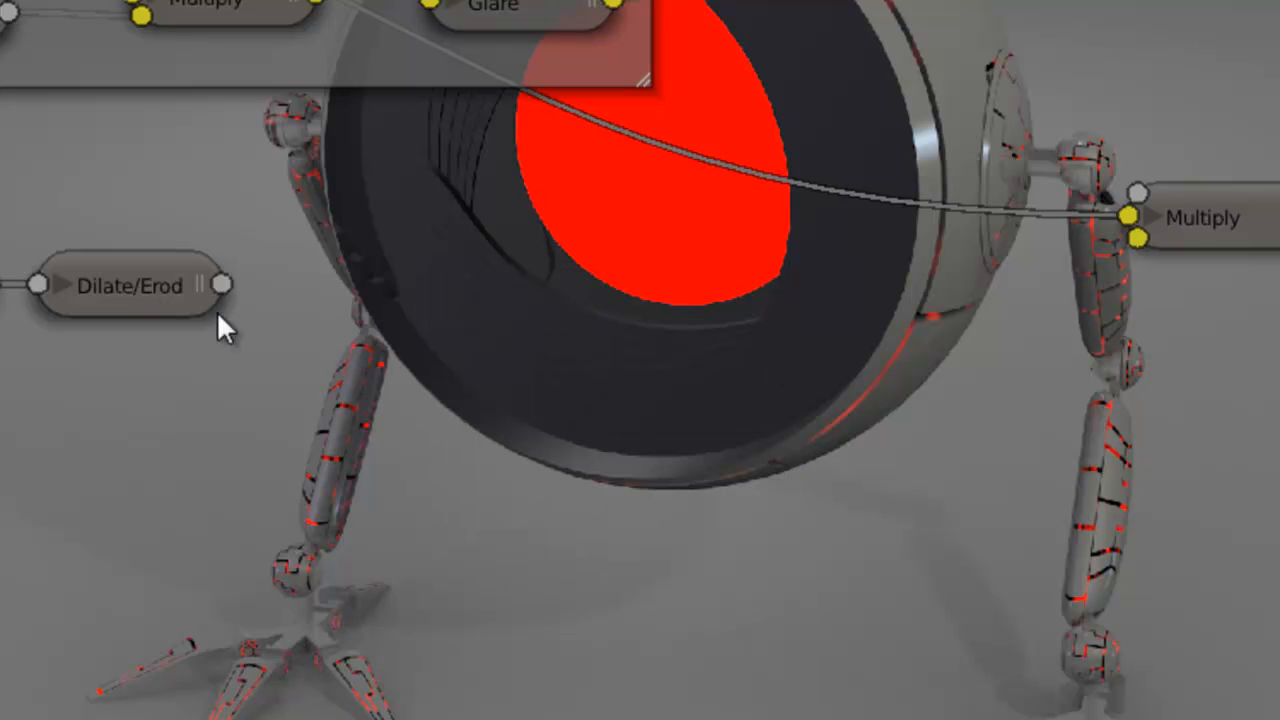
# Step: Bring the second Multiply back, connect Dilate/Erode to its second Image input, and send the Multiply result to the Viewer
pyautogui.keyDown('ctrl'); pyautogui.keyDown('shift'); pyautogui.click(161, 274); pyautogui.keyUp('shift'); pyautogui.keyUp('ctrl')
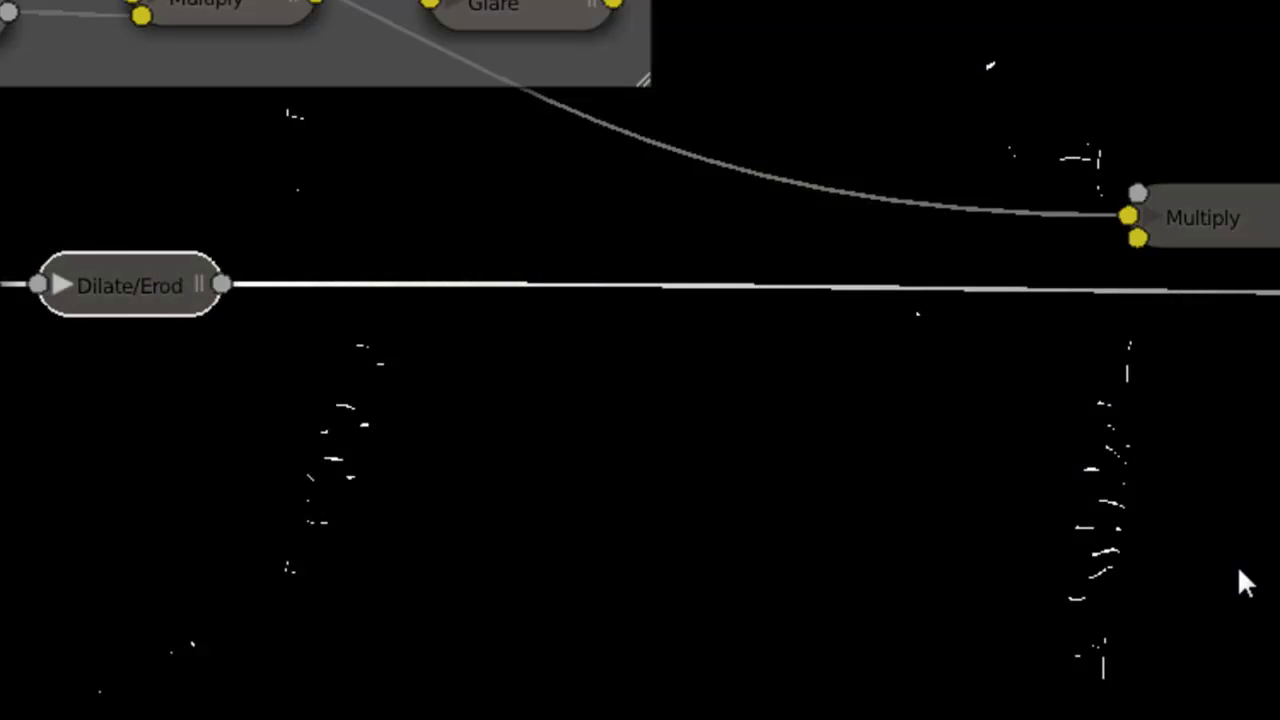
pyautogui.moveTo(783, 514); pyautogui.dragTo(845, 526, button='middle')
pyautogui.moveTo(1220, 233); pyautogui.dragTo(613, 248)
pyautogui.moveTo(293, 310); pyautogui.dragTo(562, 261)
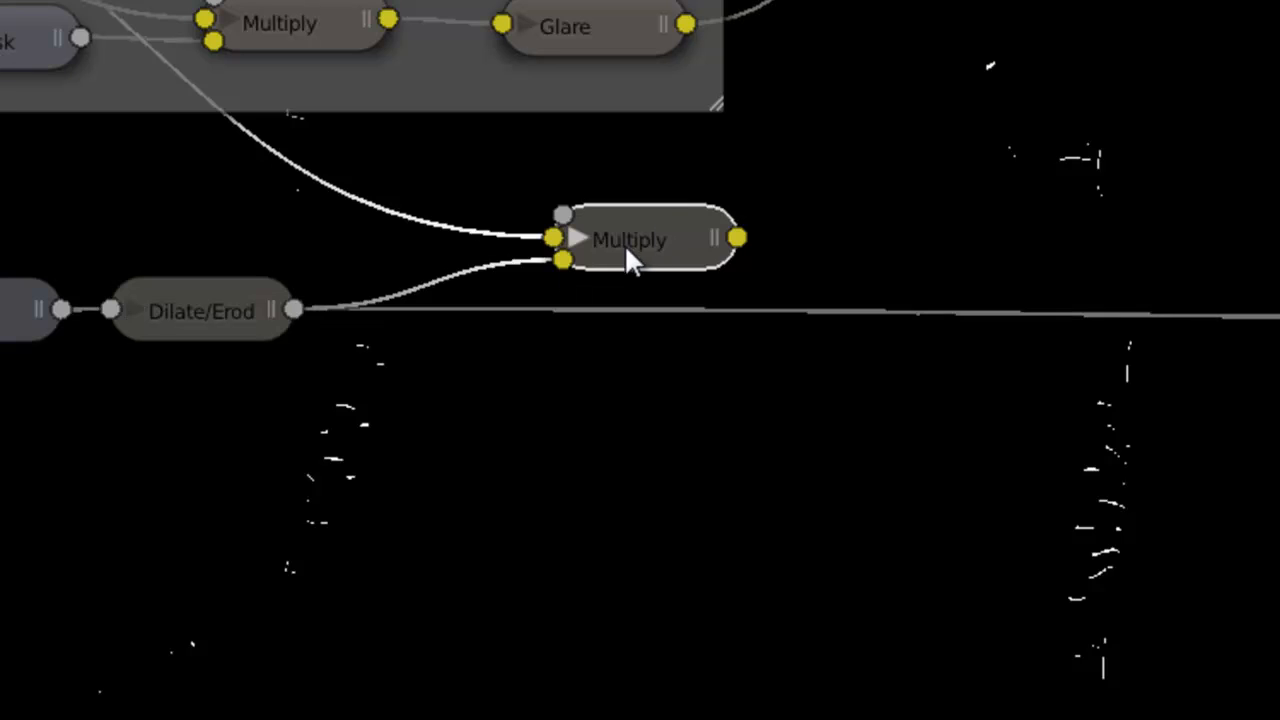
pyautogui.moveTo(666, 257); pyautogui.dragTo(580, 335)
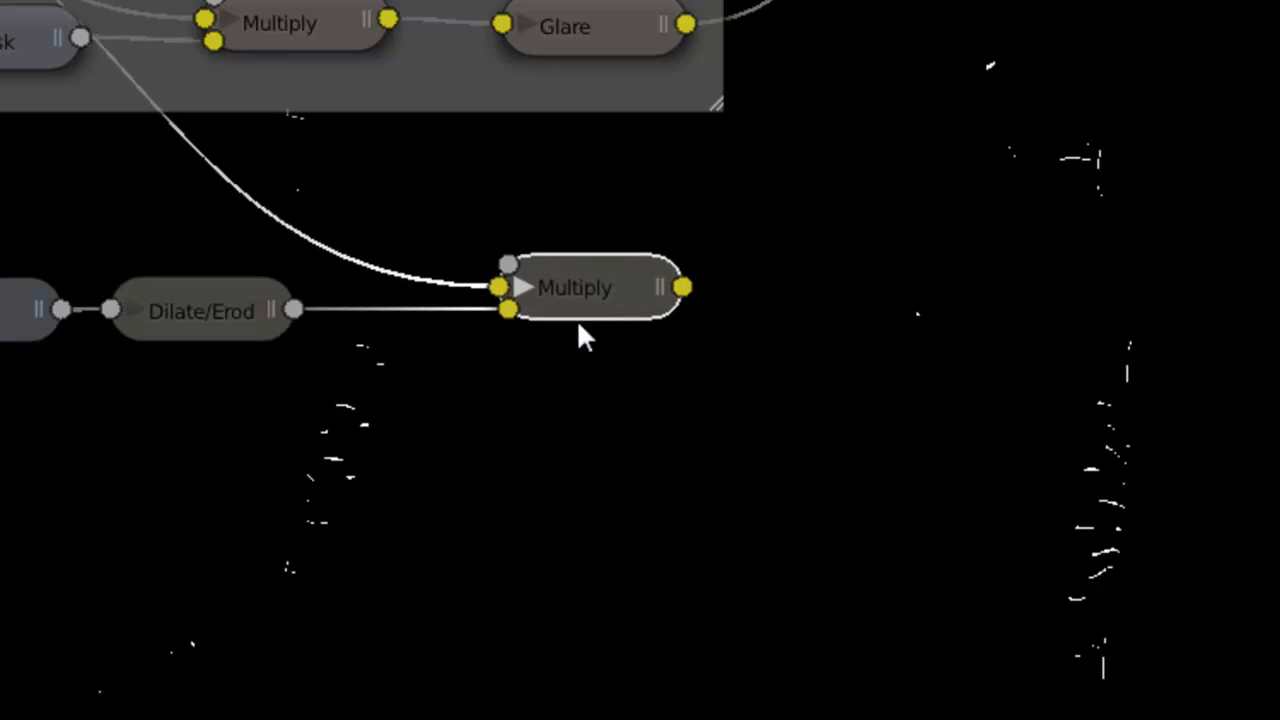
pyautogui.keyDown('ctrl'); pyautogui.keyDown('shift'); pyautogui.click(657, 306); pyautogui.keyUp('shift'); pyautogui.keyUp('ctrl')
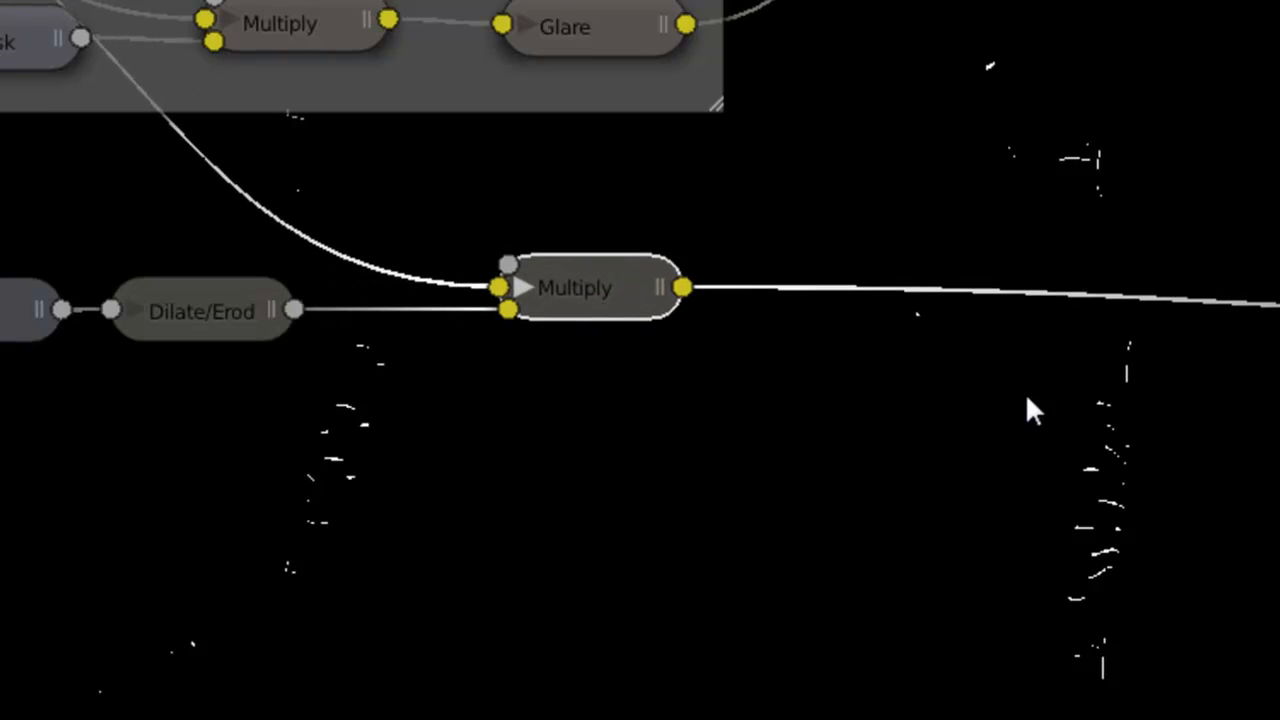
# Step: Duplicate the Glow Oeil Glare and insert the collapsed copy between the second Multiply and the Viewer
pyautogui.scroll(-2, 988, 440)
pyautogui.scroll(-2, 988, 435)
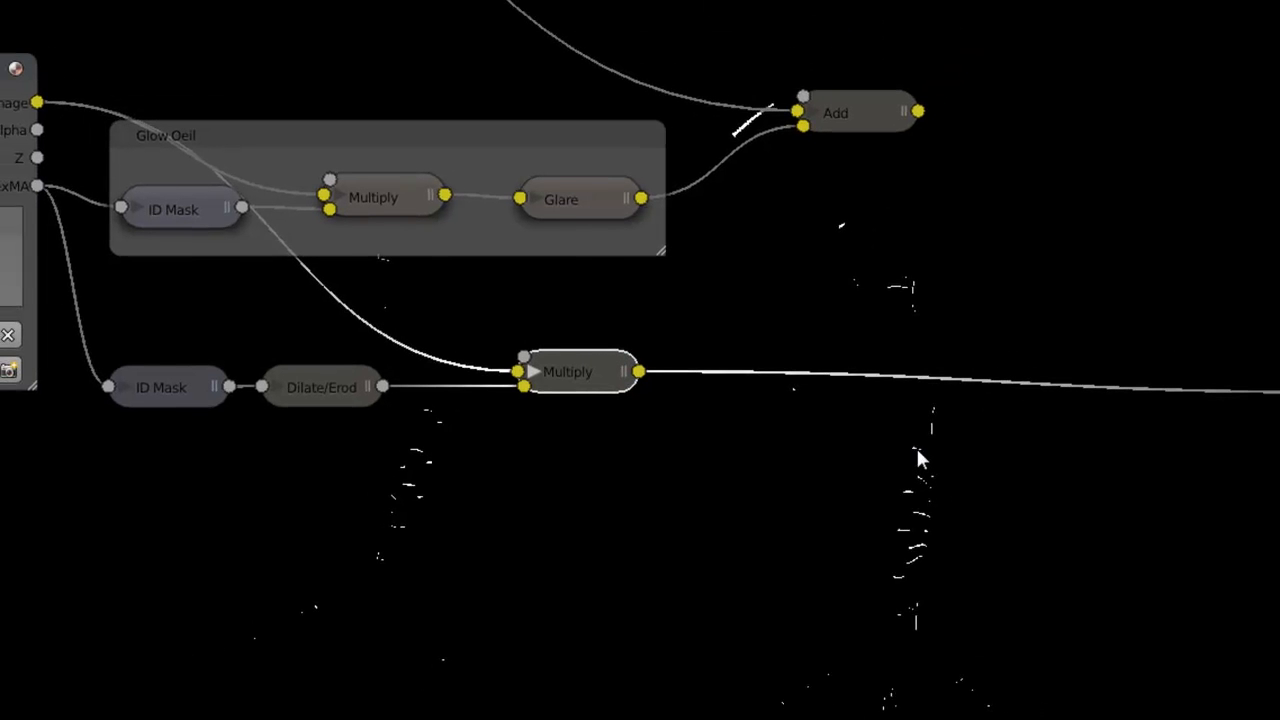
pyautogui.moveTo(979, 529); pyautogui.dragTo(708, 558, button='middle')
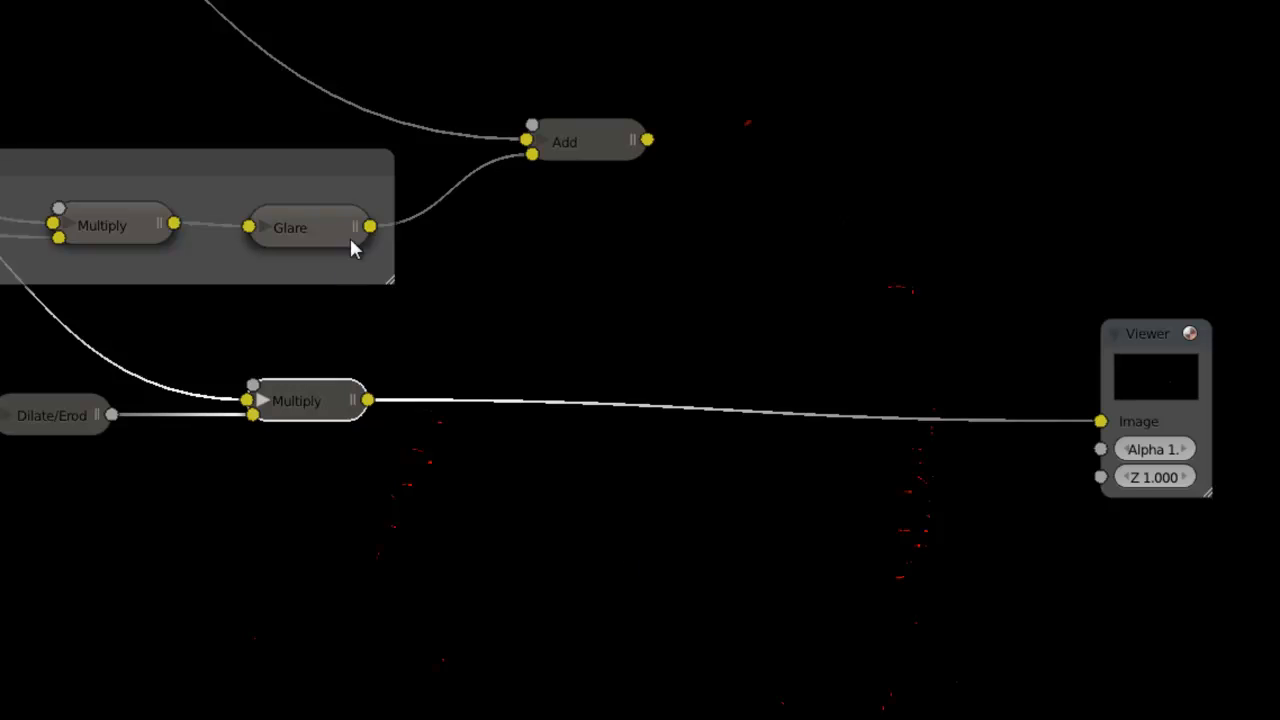
pyautogui.click(321, 222)
pyautogui.hotkey('shift', 'd')
pyautogui.click(568, 445)
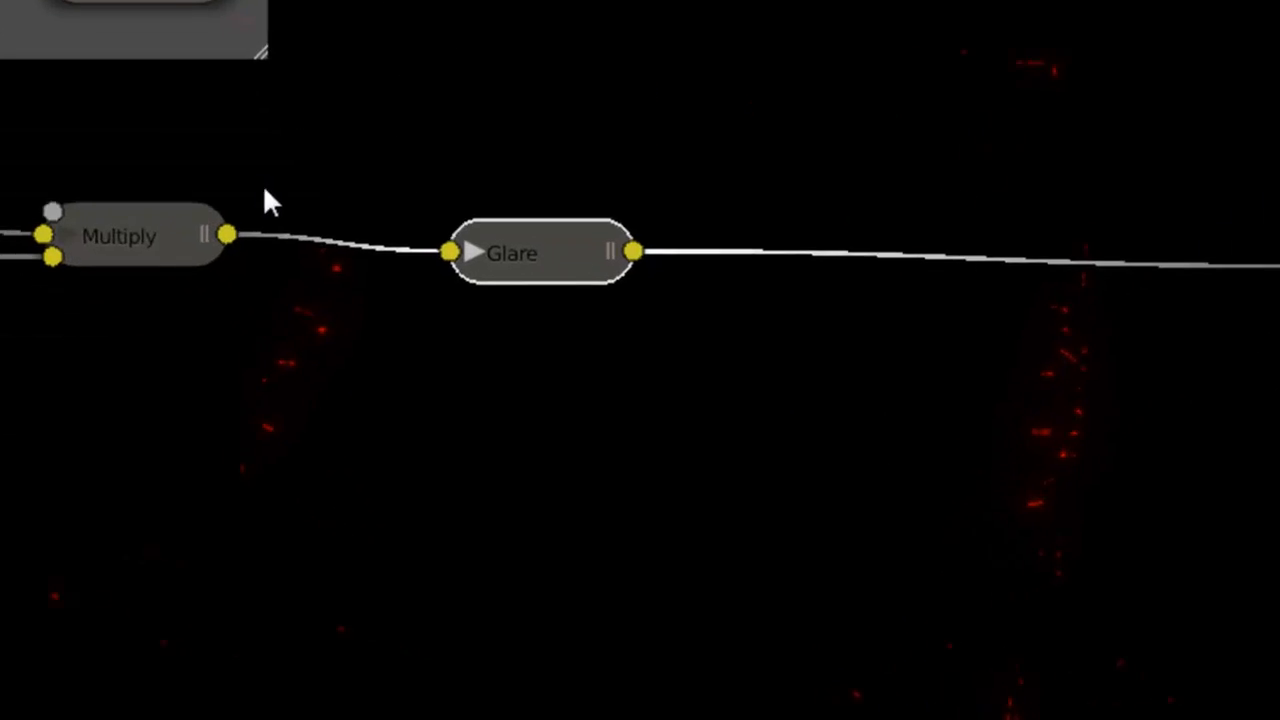
pyautogui.moveTo(755, 445); pyautogui.dragTo(810, 415, button='middle')
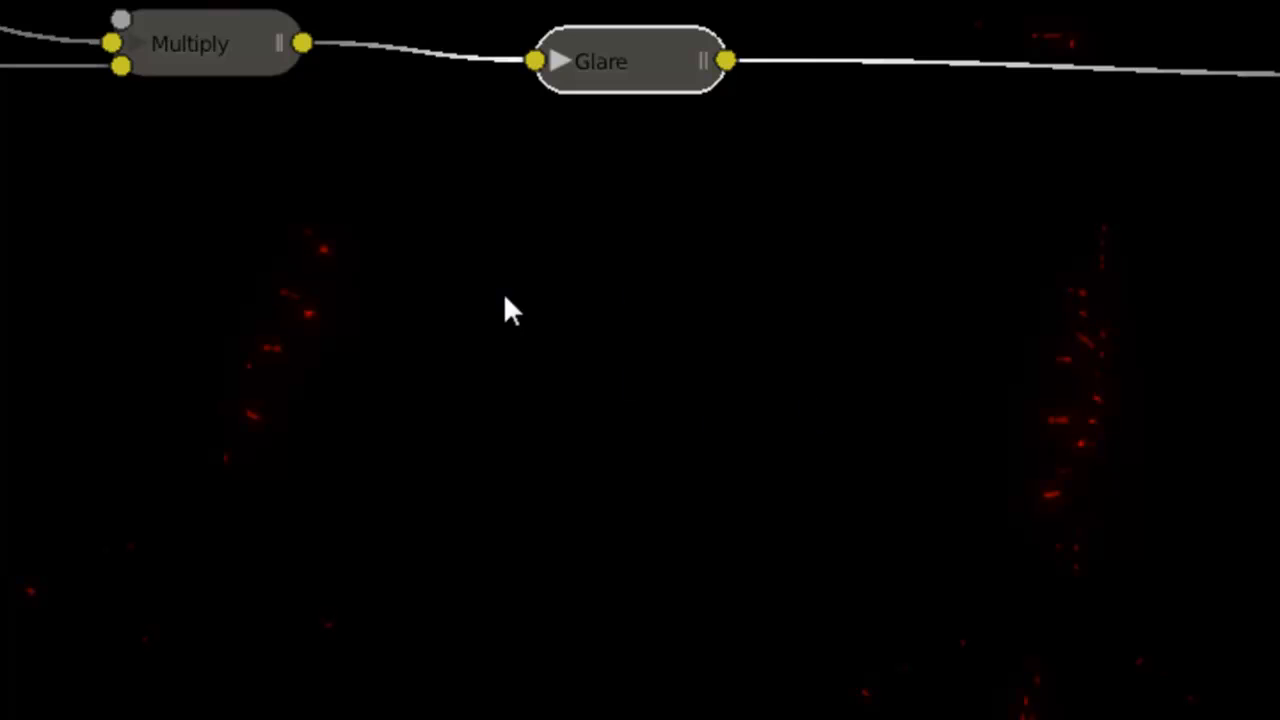
# Step: Rearrange the Viewer and Add nodes, duplicate the Add node, and place the expanded copy to its right
pyautogui.moveTo(378, 226); pyautogui.dragTo(475, 460, button='middle')
pyautogui.moveTo(748, 280); pyautogui.dragTo(610, 272)
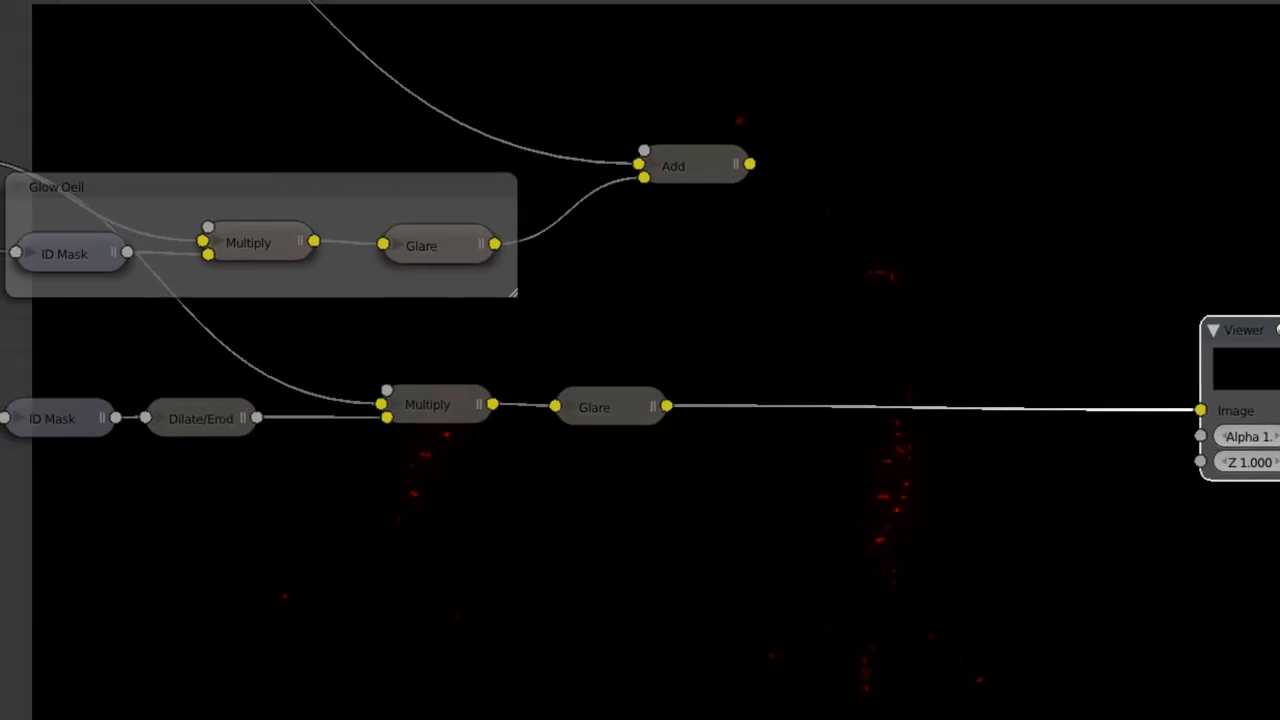
pyautogui.moveTo(312, 420); pyautogui.dragTo(389, 453, button='middle')
pyautogui.scroll(-1, 389, 453)
pyautogui.moveTo(717, 320); pyautogui.dragTo(728, 380, button='middle')
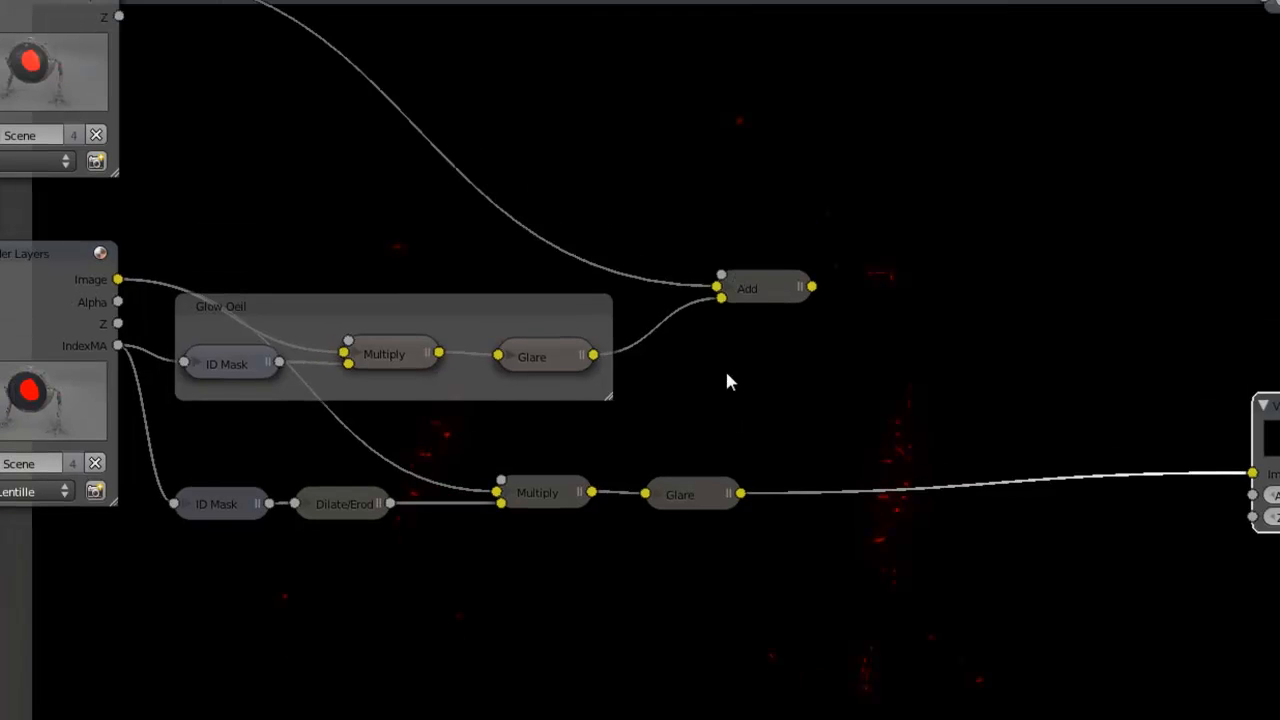
pyautogui.moveTo(745, 292); pyautogui.dragTo(709, 285)
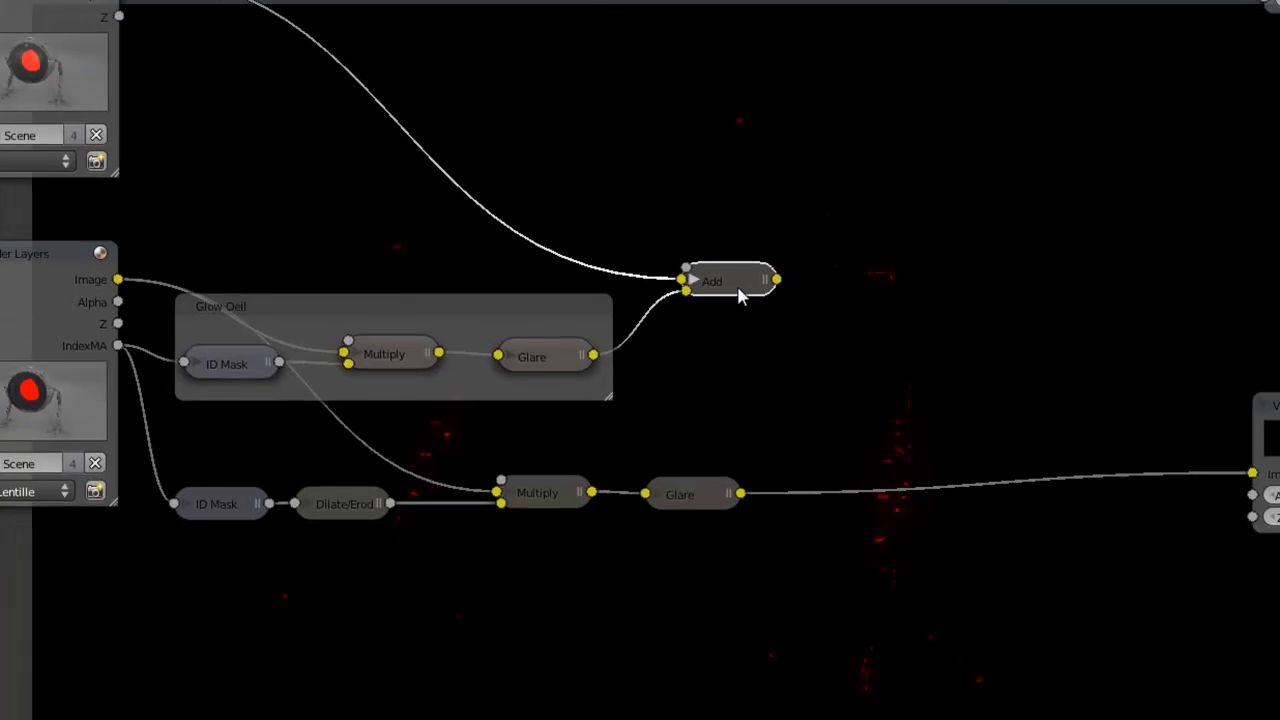
pyautogui.hotkey('shift', 'd')
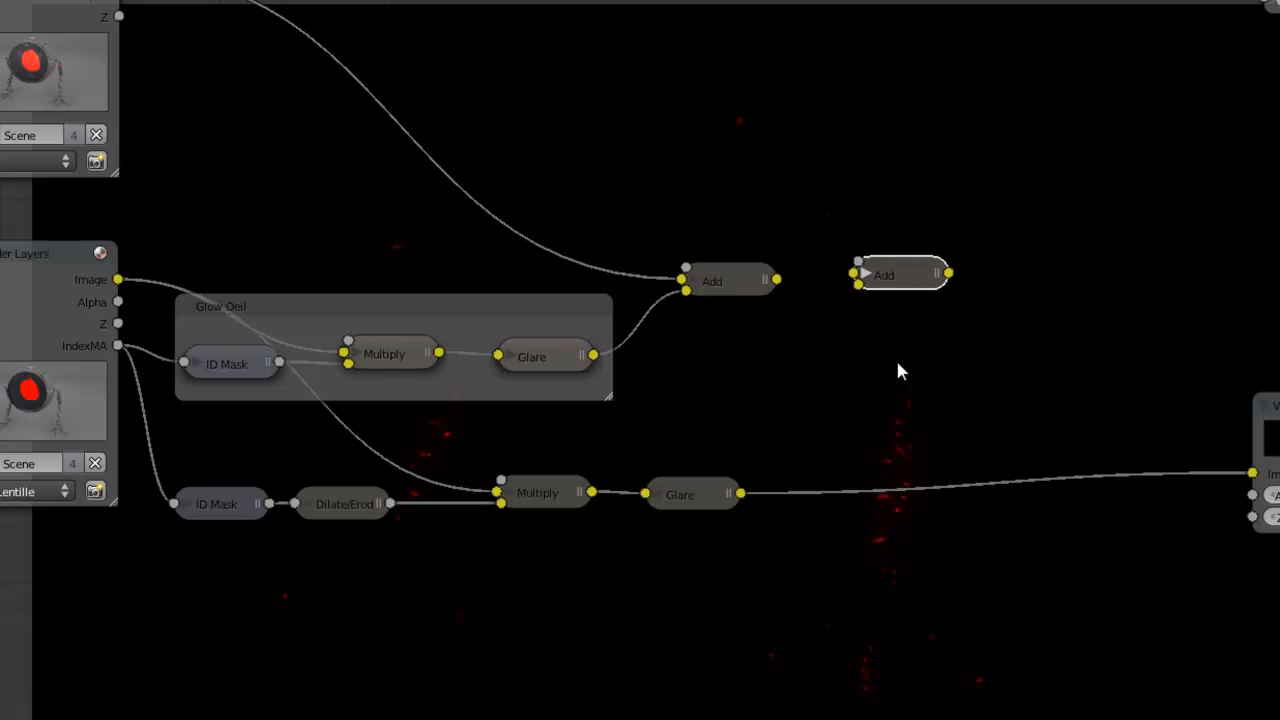
pyautogui.press('h')
pyautogui.scroll(1, 1043, 306)
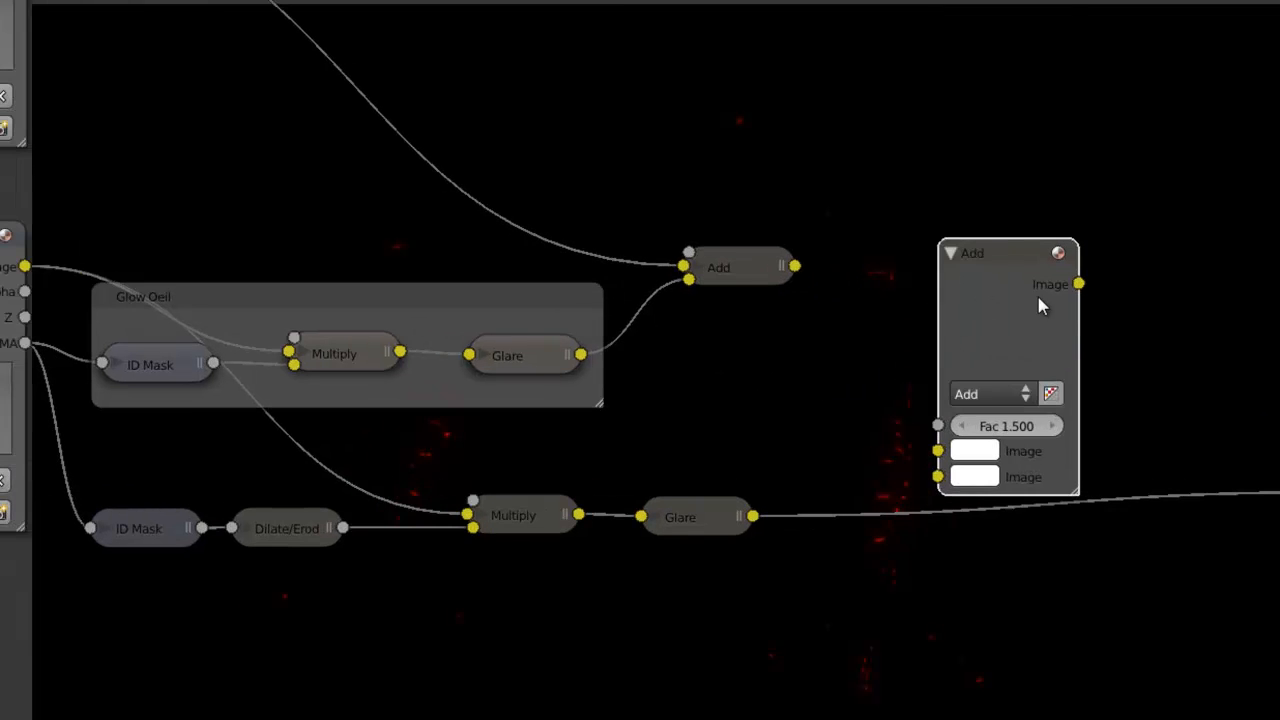
pyautogui.moveTo(1043, 306); pyautogui.dragTo(1006, 214)
# Step: Connect the lower Glare to the second Image input of the Add copy and set its first Image colour to black
pyautogui.moveTo(757, 519); pyautogui.dragTo(906, 390)
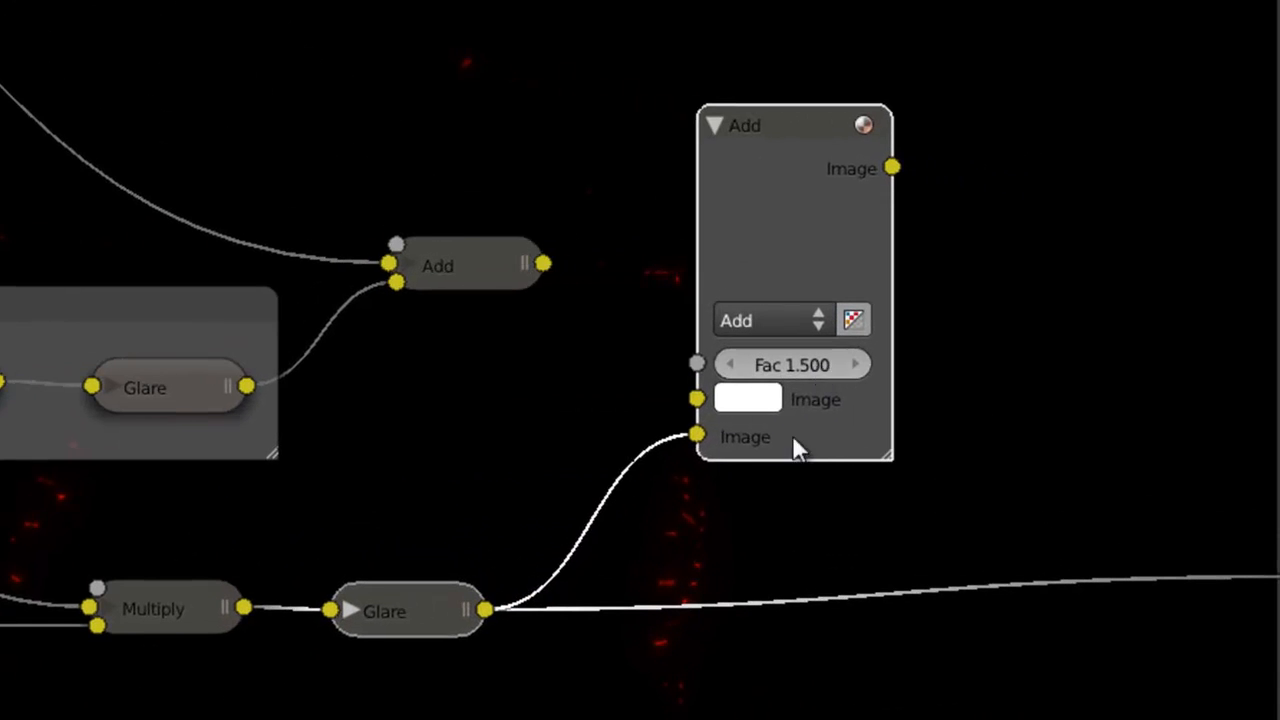
pyautogui.click(752, 400)
pyautogui.moveTo(1019, 4); pyautogui.dragTo(1032, 211)
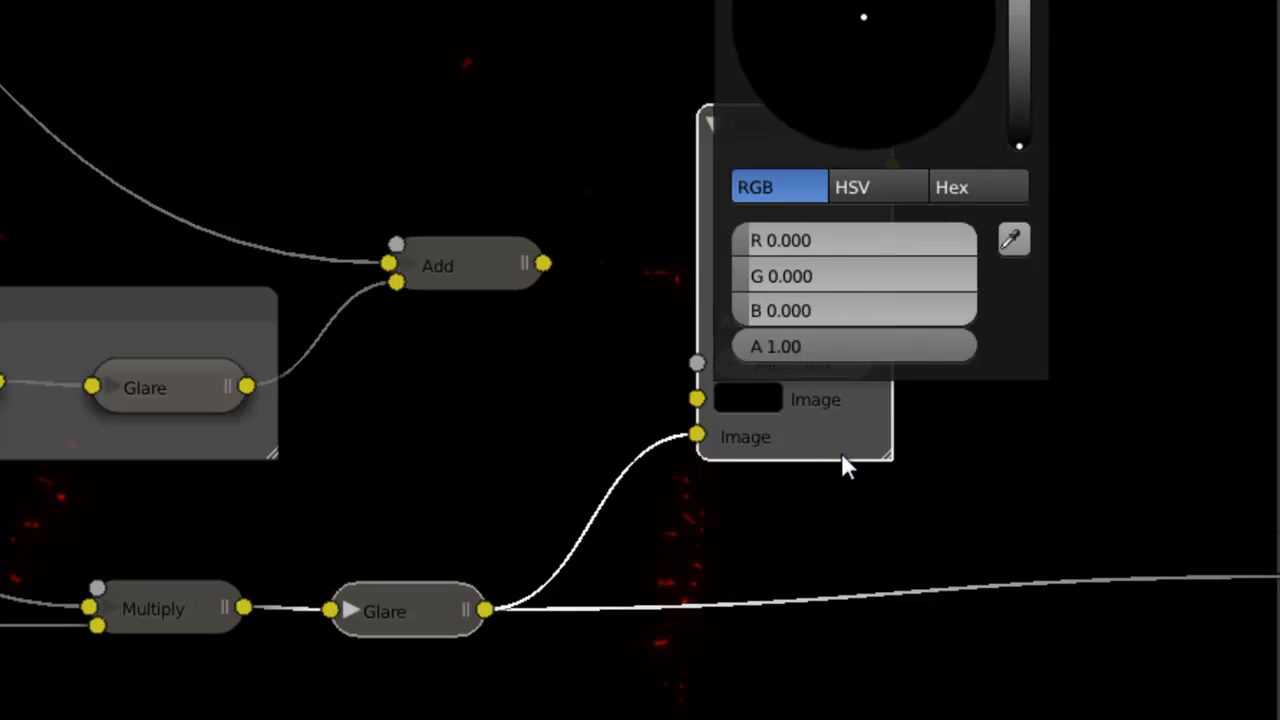
pyautogui.moveTo(1168, 450); pyautogui.dragTo(906, 417, button='middle')
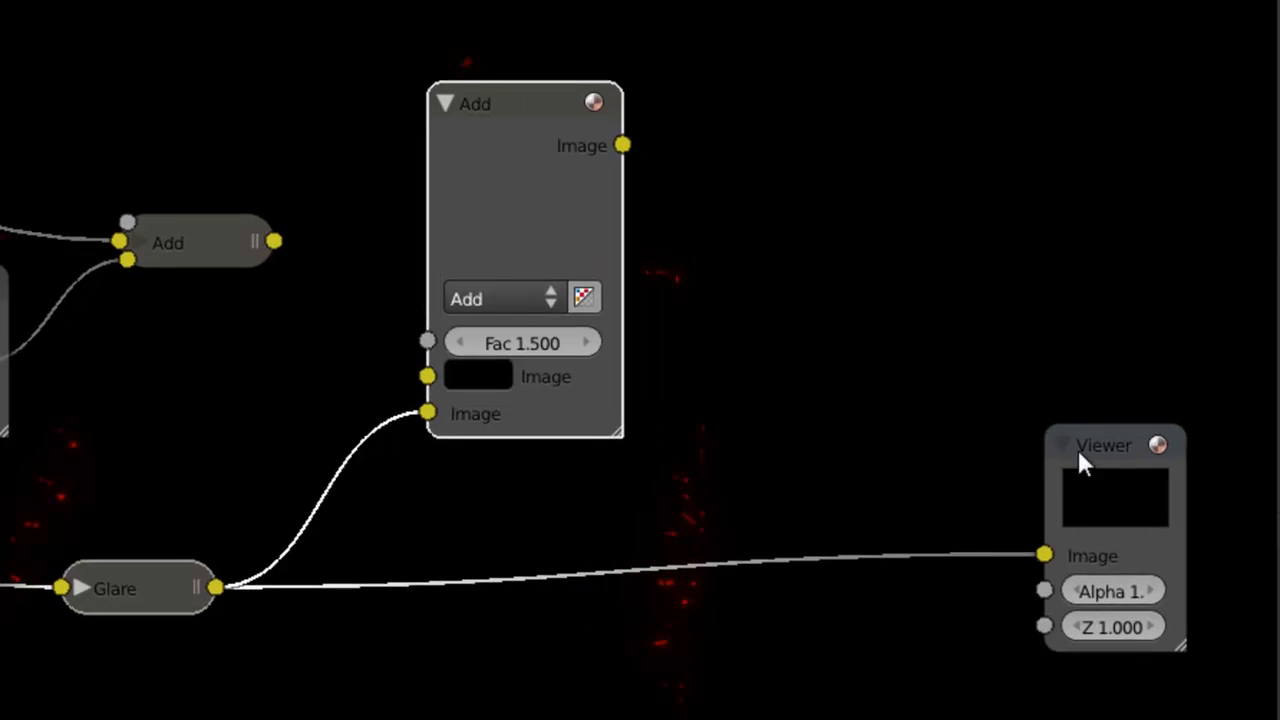
# Step: Send the Add copy to the Viewer and set its Fac to 20
pyautogui.keyDown('ctrl'); pyautogui.keyDown('shift'); pyautogui.click(580, 182); pyautogui.keyUp('shift'); pyautogui.keyUp('ctrl')
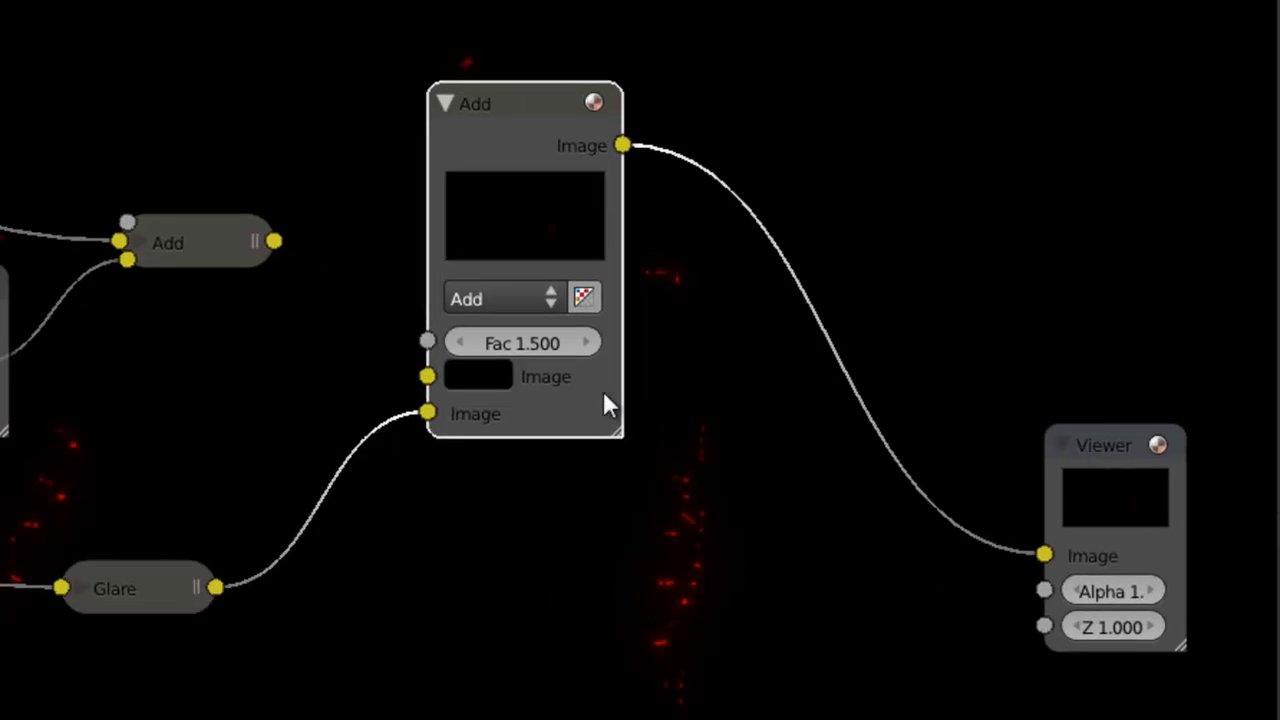
pyautogui.click(527, 342)
pyautogui.write('20')
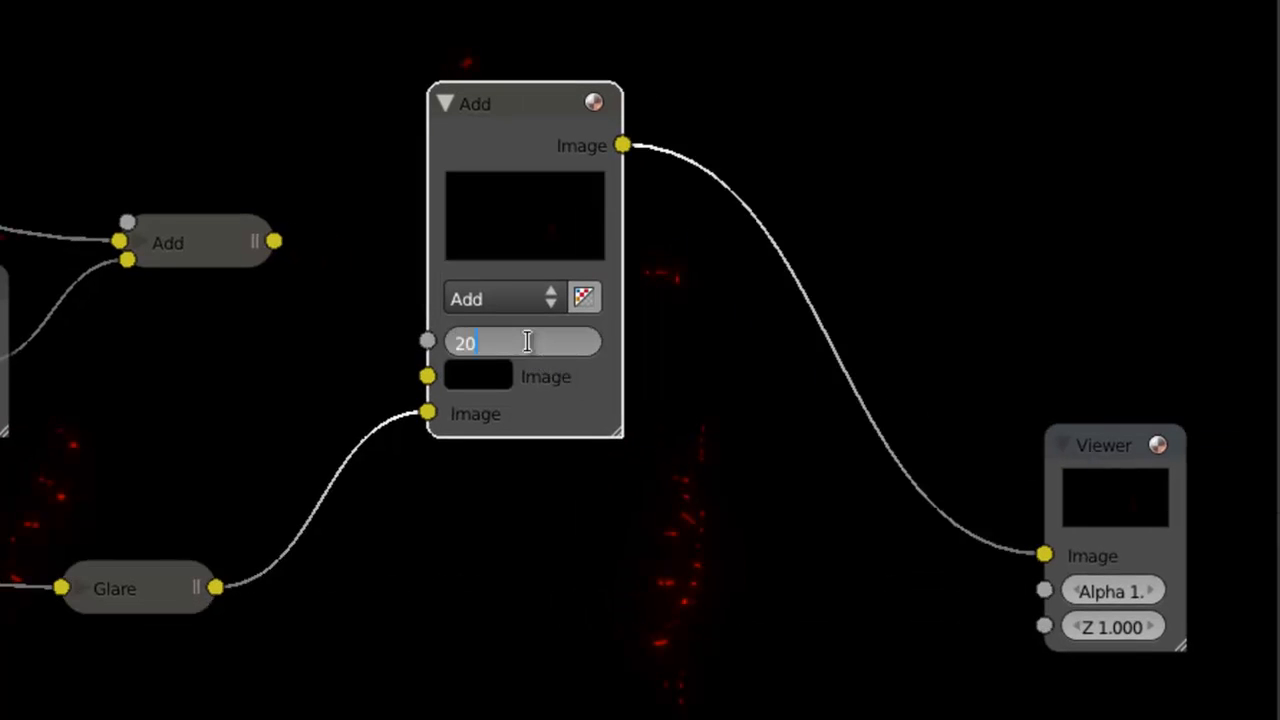
pyautogui.press('Return')
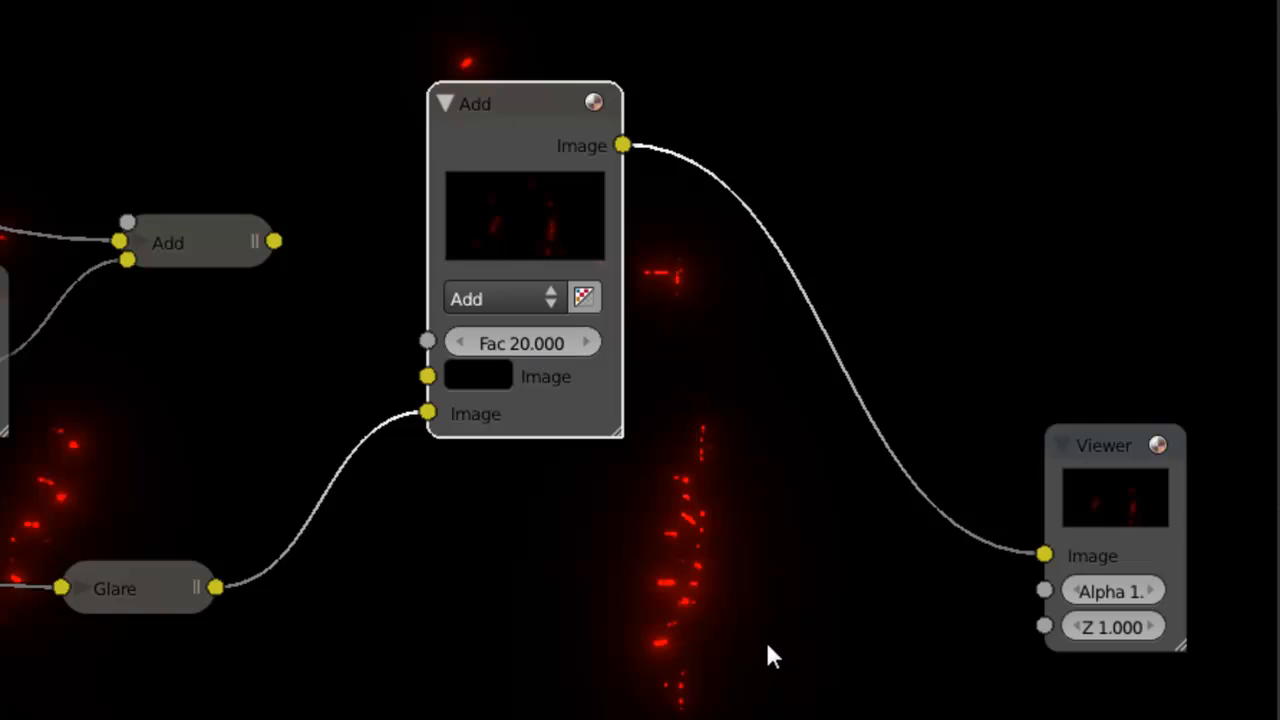
pyautogui.moveTo(647, 702); pyautogui.dragTo(613, 375, button='middle')
pyautogui.moveTo(726, 403); pyautogui.dragTo(745, 670, button='middle')
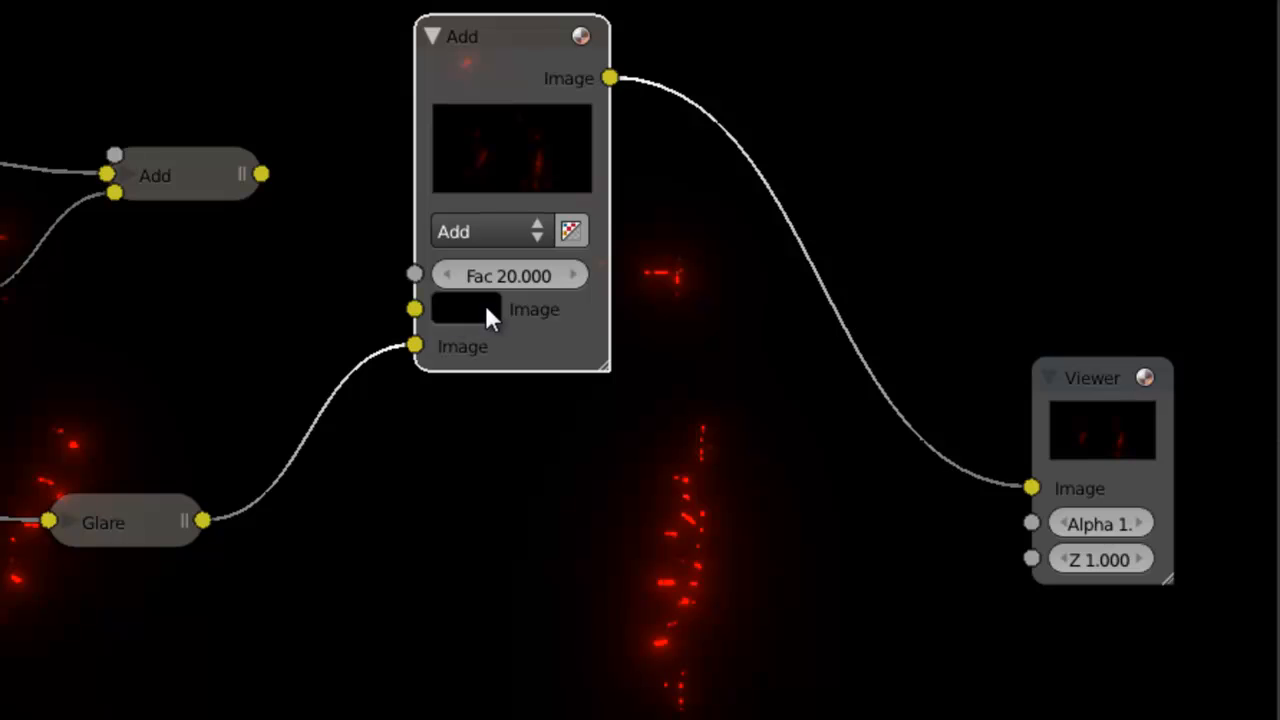
pyautogui.moveTo(517, 514); pyautogui.dragTo(672, 584, button='middle')
pyautogui.moveTo(19, 392); pyautogui.dragTo(328, 380, button='middle')
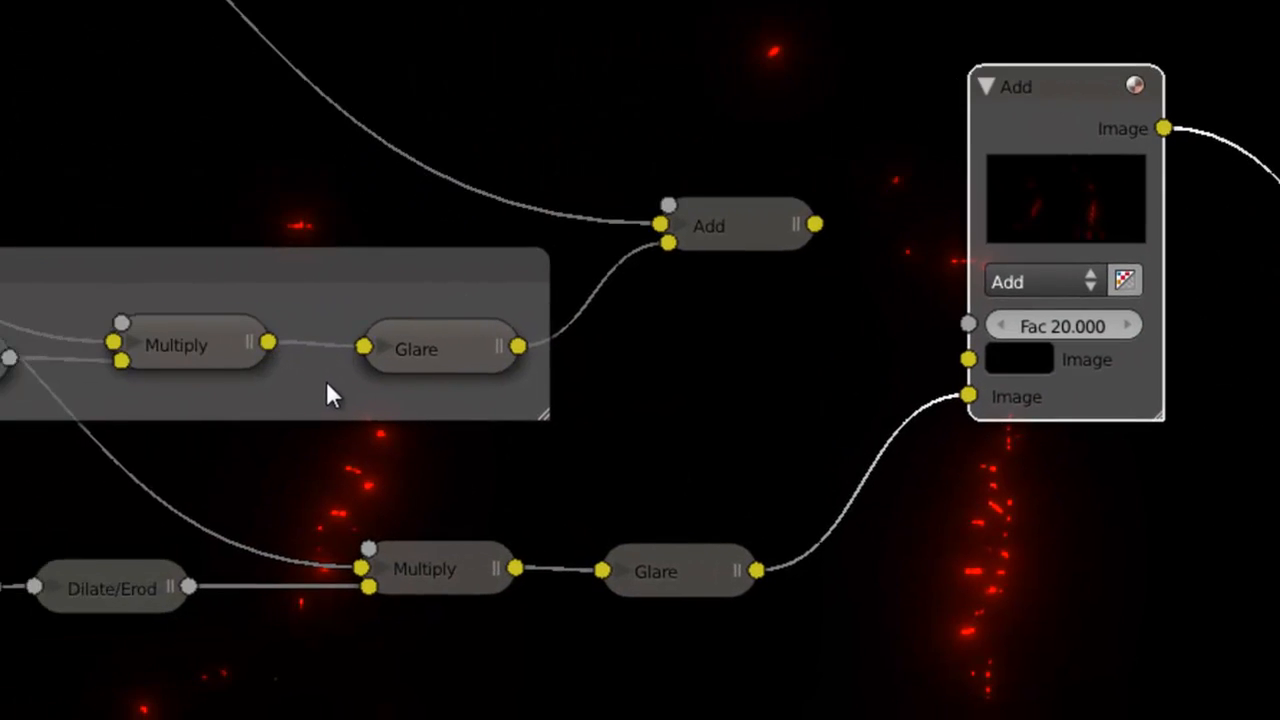
# Step: Expand the original Add node, detach the Robot layer from its first Image input, and set that input's colour to black
pyautogui.moveTo(722, 226); pyautogui.dragTo(778, 117)
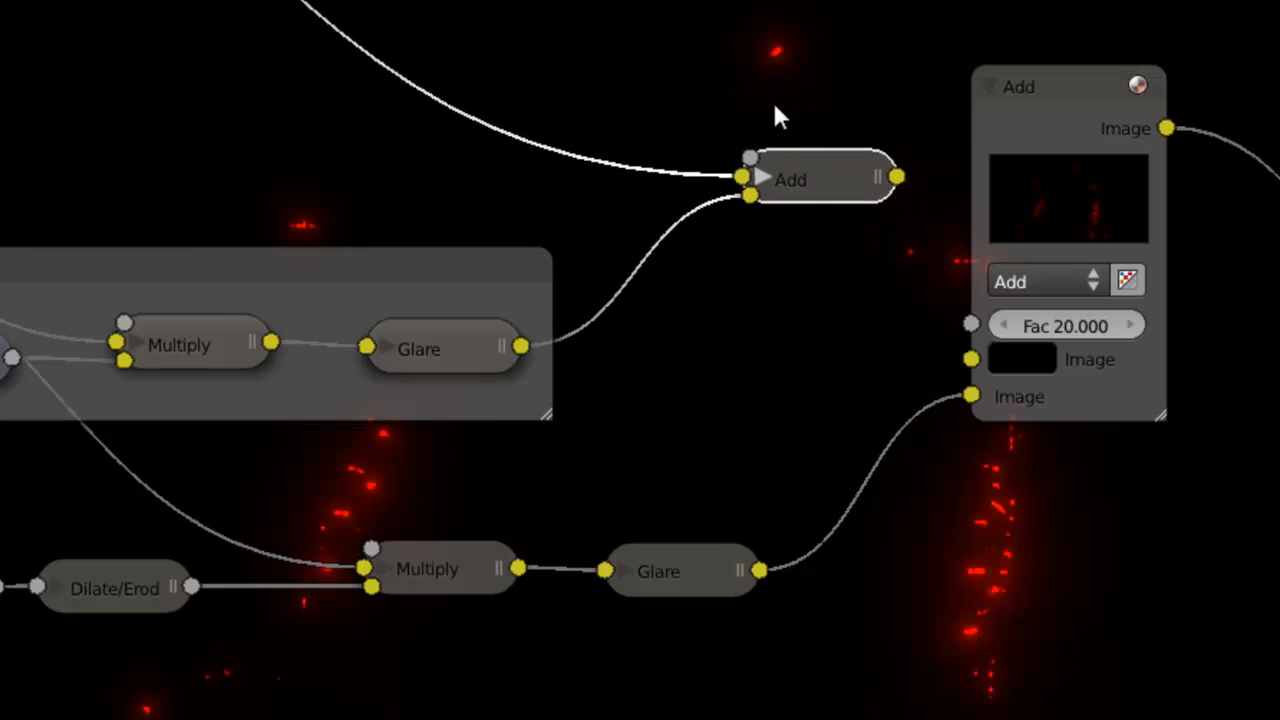
pyautogui.click(1027, 101)
pyautogui.click(812, 186)
pyautogui.press('h')
pyautogui.moveTo(812, 187); pyautogui.dragTo(775, 0)
pyautogui.moveTo(692, 219); pyautogui.dragTo(511, 198)
pyautogui.click(745, 222)
pyautogui.moveTo(1029, 471); pyautogui.dragTo(1020, 515)
pyautogui.moveTo(783, 13); pyautogui.dragTo(745, 23)
pyautogui.press('h')
pyautogui.press('h')
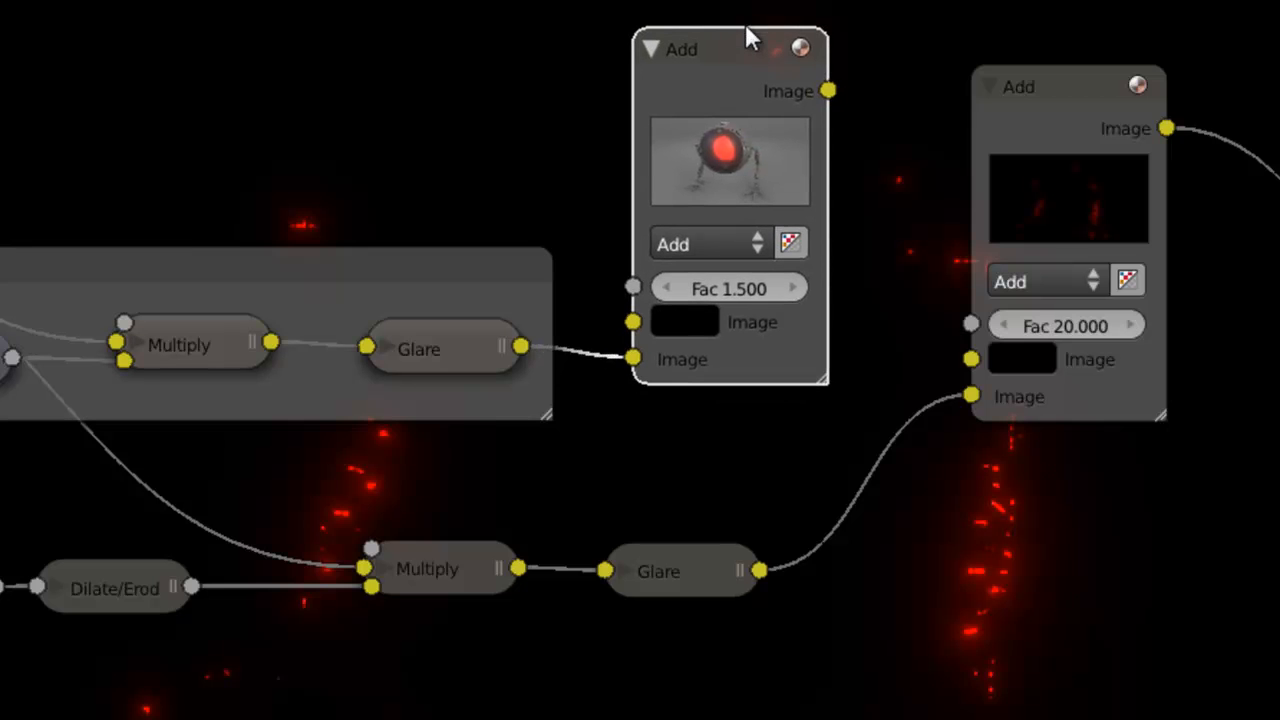
# Step: Preview the eye glow Add, connect its output to the second Add's first Image input, and send the combined glow to the Viewer
pyautogui.keyDown('ctrl'); pyautogui.keyDown('shift'); pyautogui.click(811, 124); pyautogui.keyUp('shift'); pyautogui.keyUp('ctrl')
pyautogui.moveTo(1056, 115); pyautogui.dragTo(1053, 506)
pyautogui.moveTo(1006, 349); pyautogui.dragTo(851, 177, button='middle')
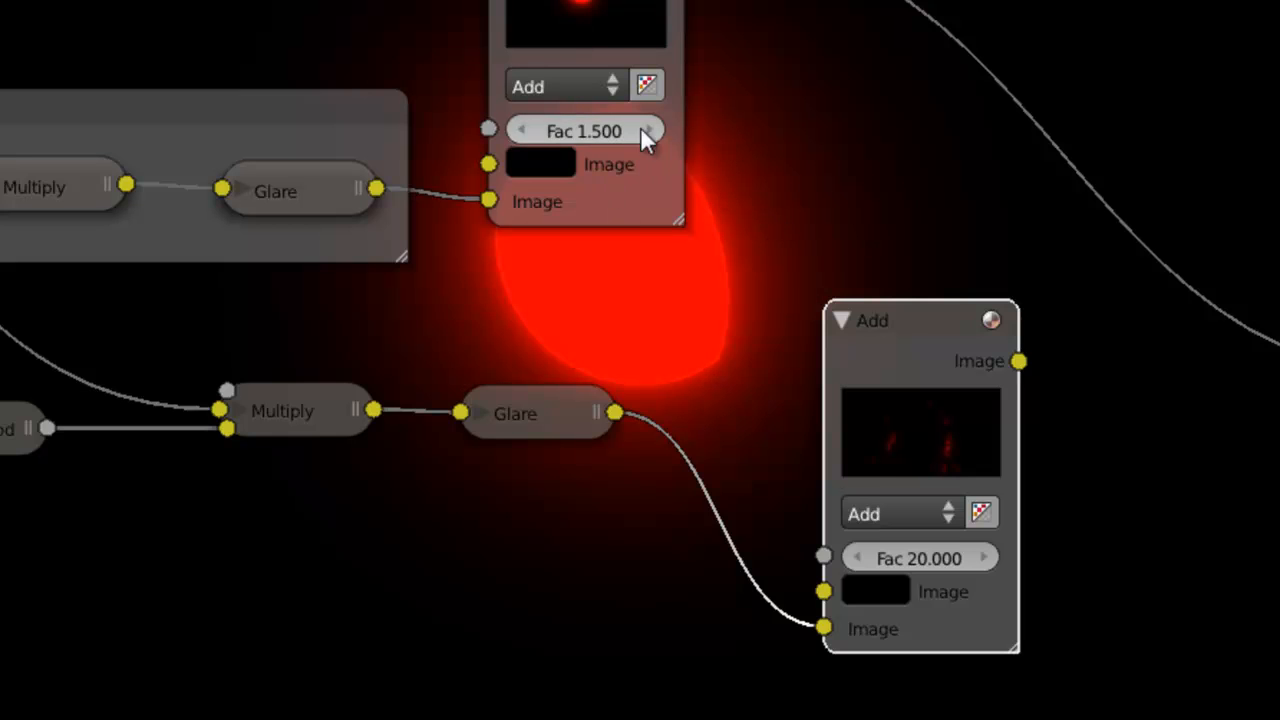
pyautogui.moveTo(907, 345); pyautogui.dragTo(987, 322)
pyautogui.moveTo(740, 2); pyautogui.dragTo(900, 572)
pyautogui.moveTo(1030, 334); pyautogui.dragTo(1055, 100)
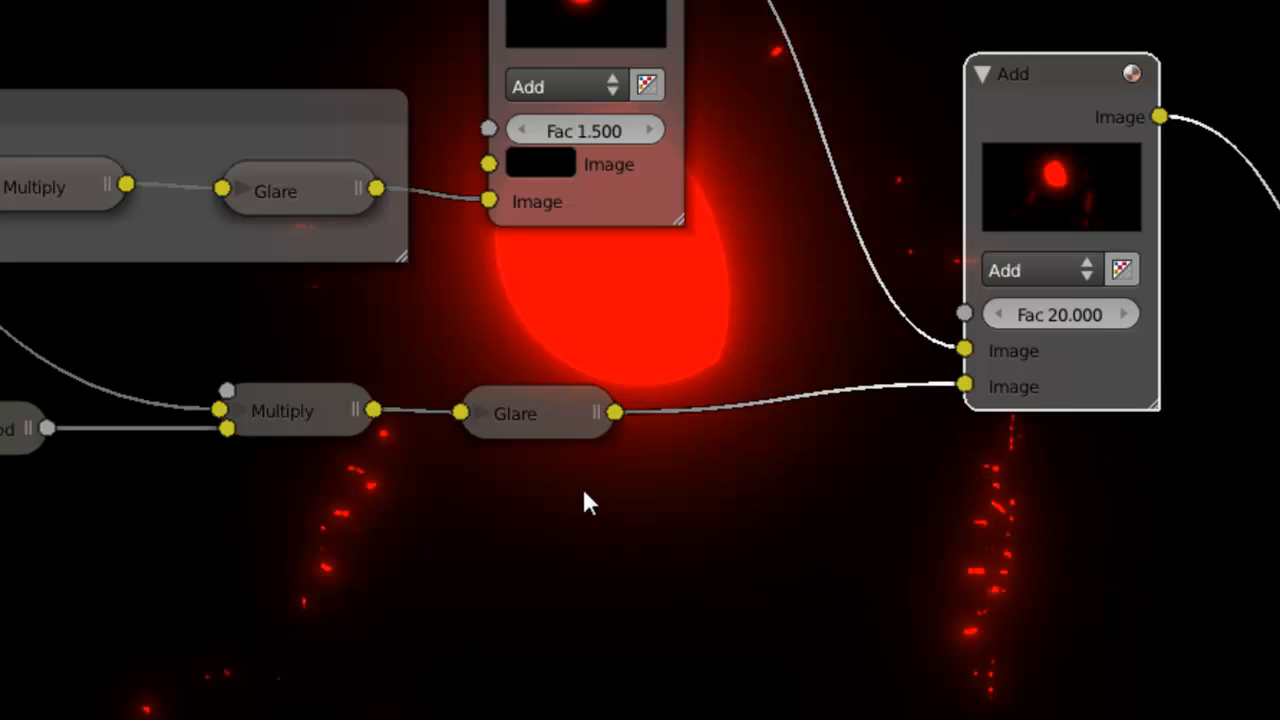
# Step: Reposition the eye glow Add node beside the Glow Oeil frame
pyautogui.scroll(-1, 673, 450)
pyautogui.scroll(-1, 673, 450)
pyautogui.moveTo(761, 444); pyautogui.dragTo(793, 500, button='middle')
pyautogui.scroll(2, 786, 568)
pyautogui.moveTo(806, 591); pyautogui.dragTo(867, 615, button='middle')
pyautogui.moveTo(680, 4); pyautogui.dragTo(709, 0)
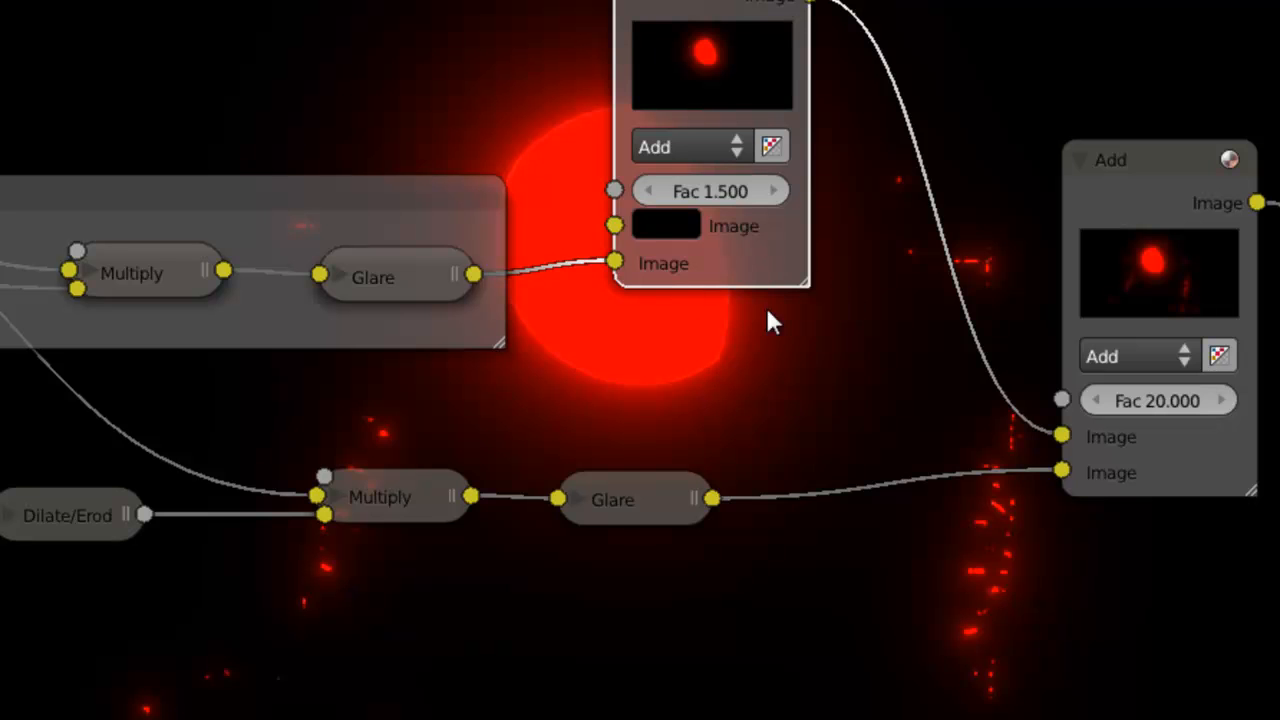
pyautogui.moveTo(669, 380); pyautogui.dragTo(611, 390, button='middle')
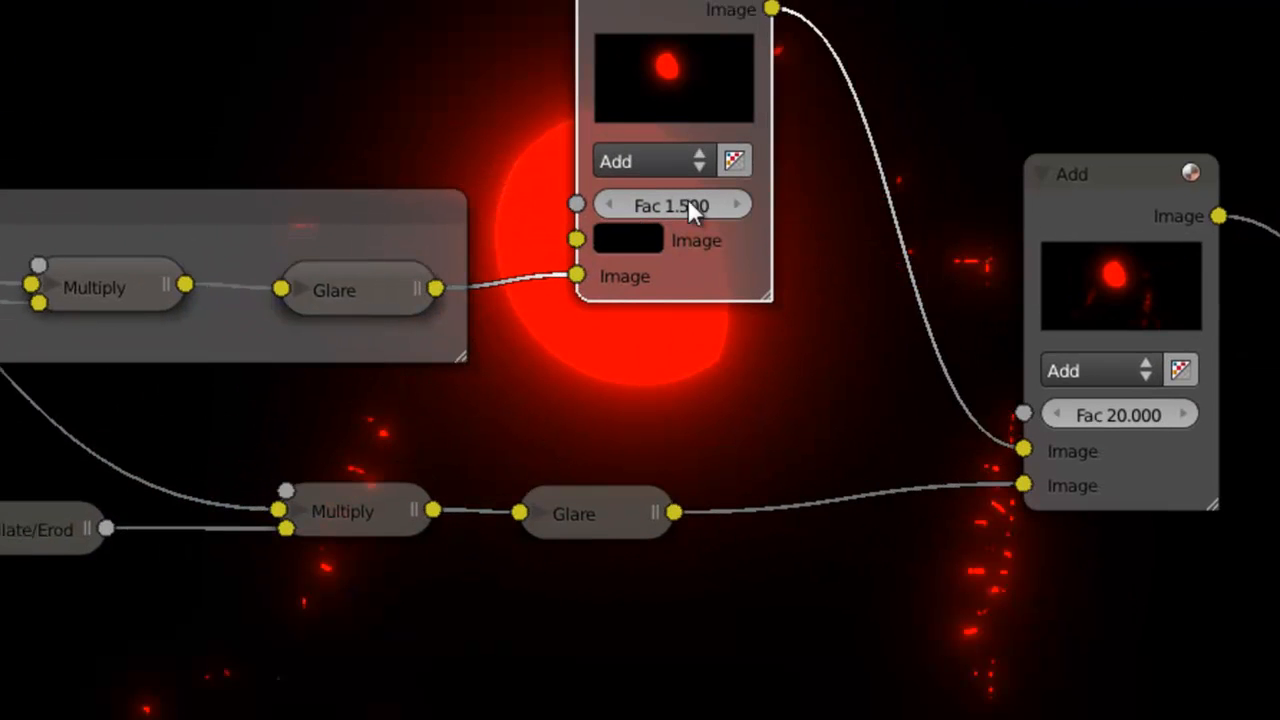
pyautogui.moveTo(665, 3)
pyautogui.mouseDown()
pyautogui.moveTo(669, 23)
pyautogui.moveTo(672, 8)
pyautogui.mouseUp()
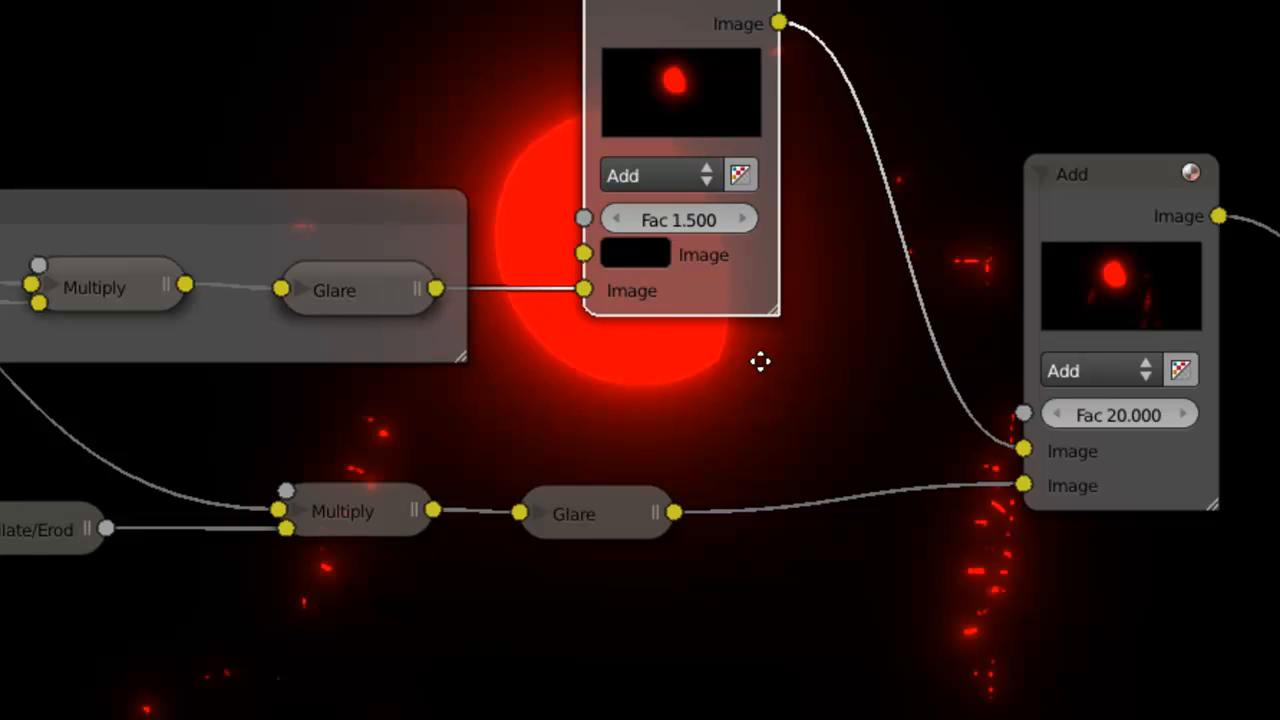
pyautogui.moveTo(760, 362); pyautogui.dragTo(702, 362, button='middle')
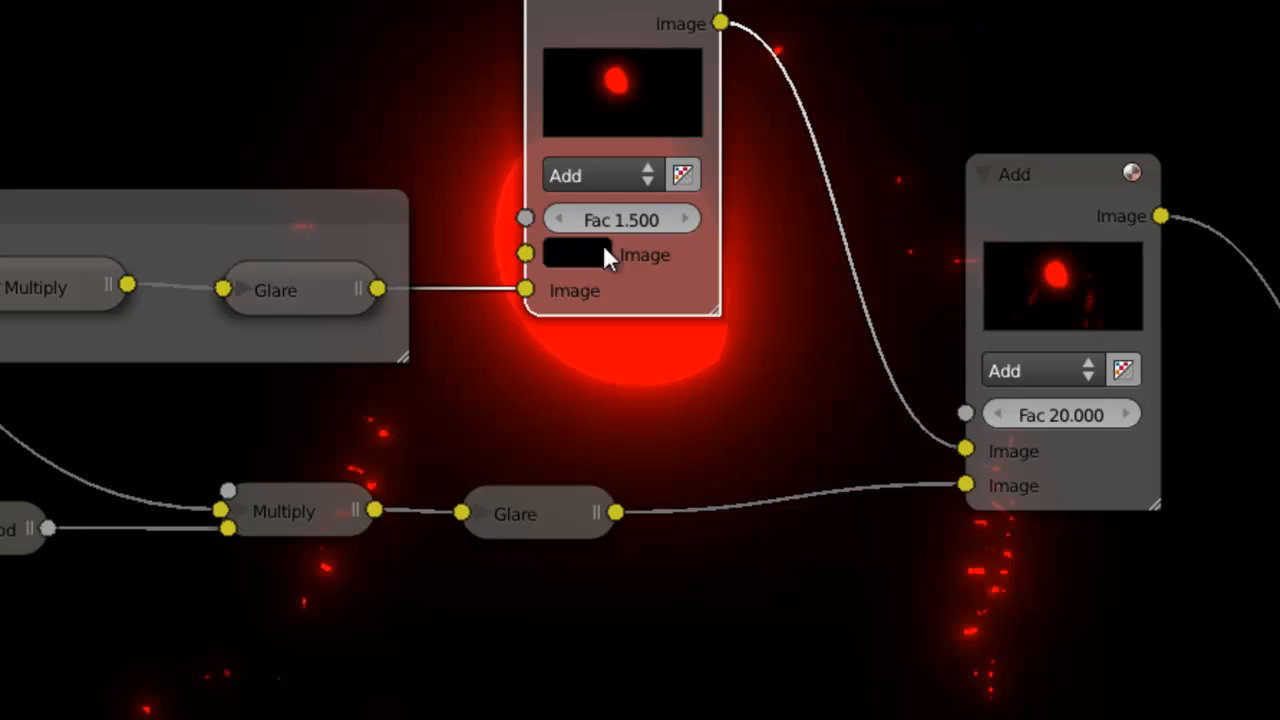
pyautogui.moveTo(823, 315); pyautogui.dragTo(631, 255, button='middle')
# Step: Place the second Add closer to the Glare nodes and shift the Viewer farther away to free up space
pyautogui.moveTo(953, 106); pyautogui.dragTo(1101, 92)
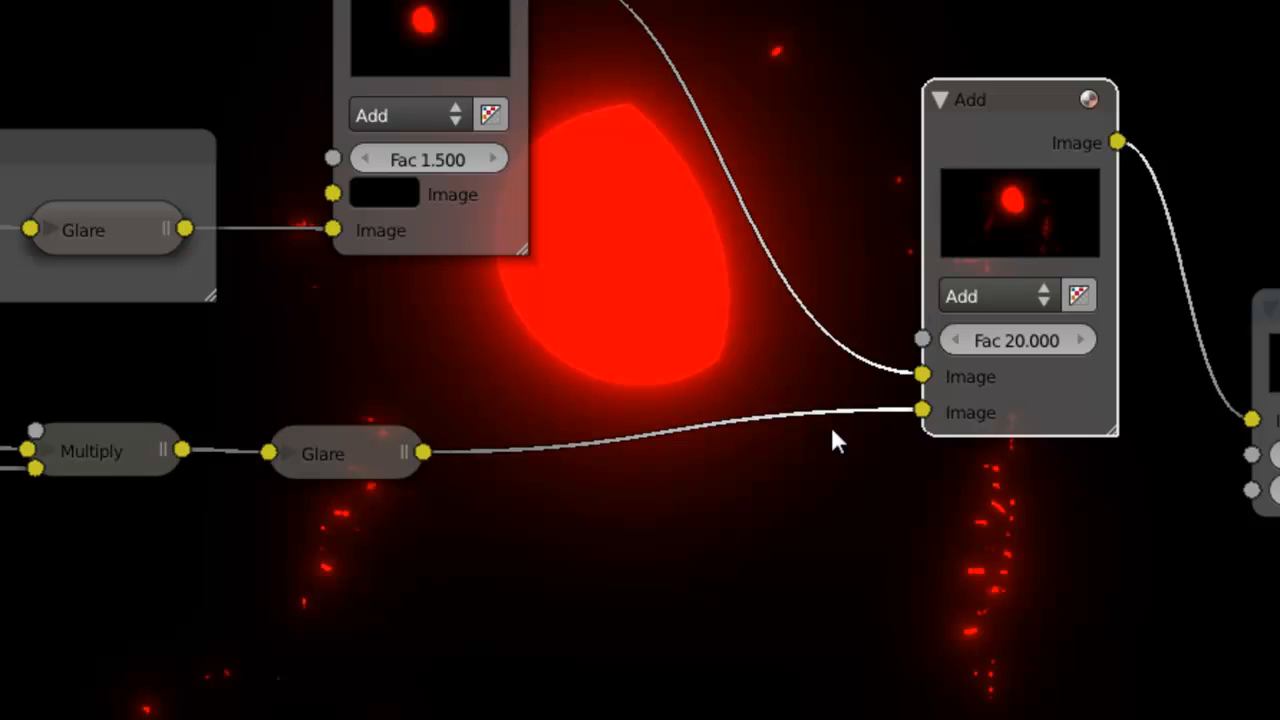
pyautogui.moveTo(1045, 497); pyautogui.dragTo(1000, 312, button='middle')
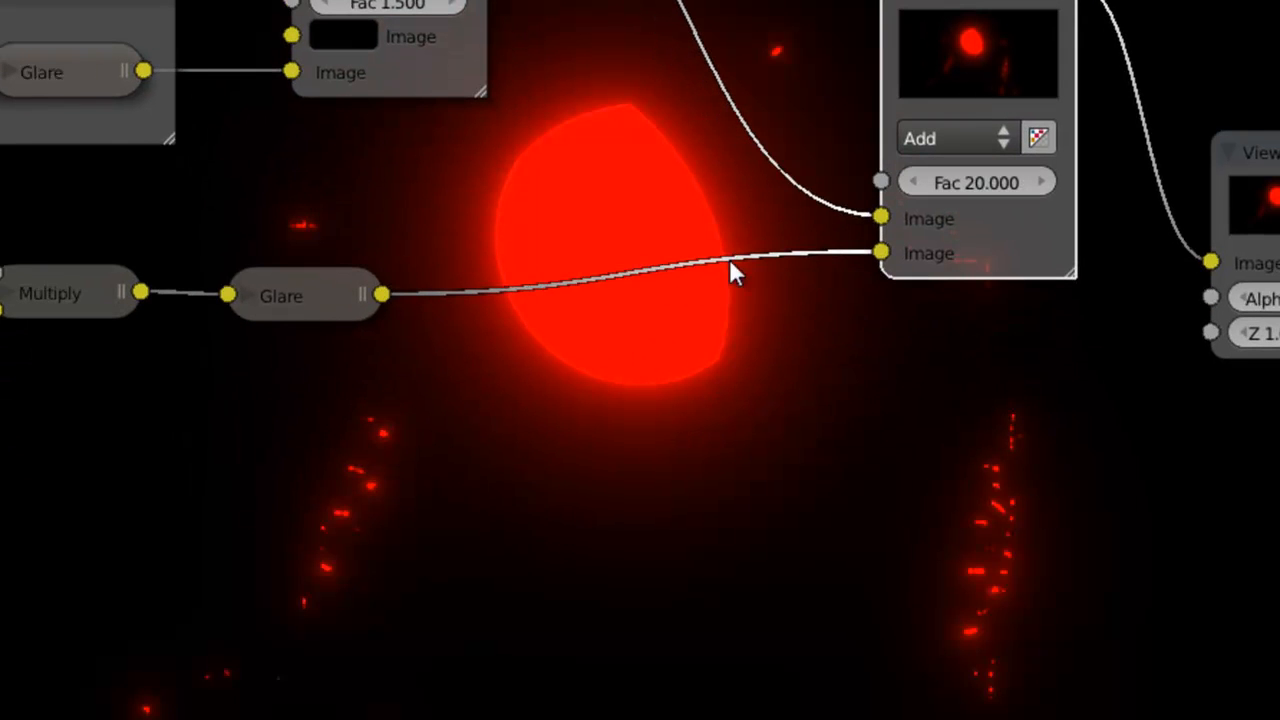
pyautogui.moveTo(805, 454); pyautogui.dragTo(796, 527, button='middle')
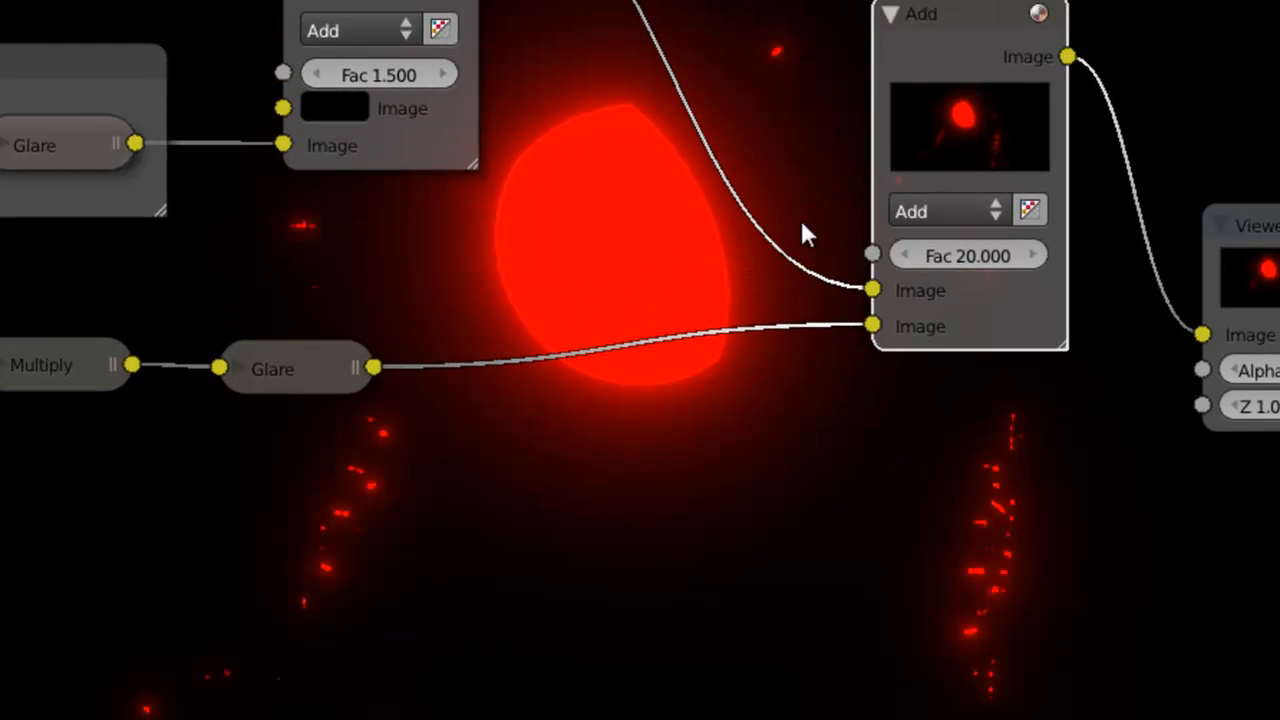
pyautogui.moveTo(947, 50); pyautogui.dragTo(709, 120)
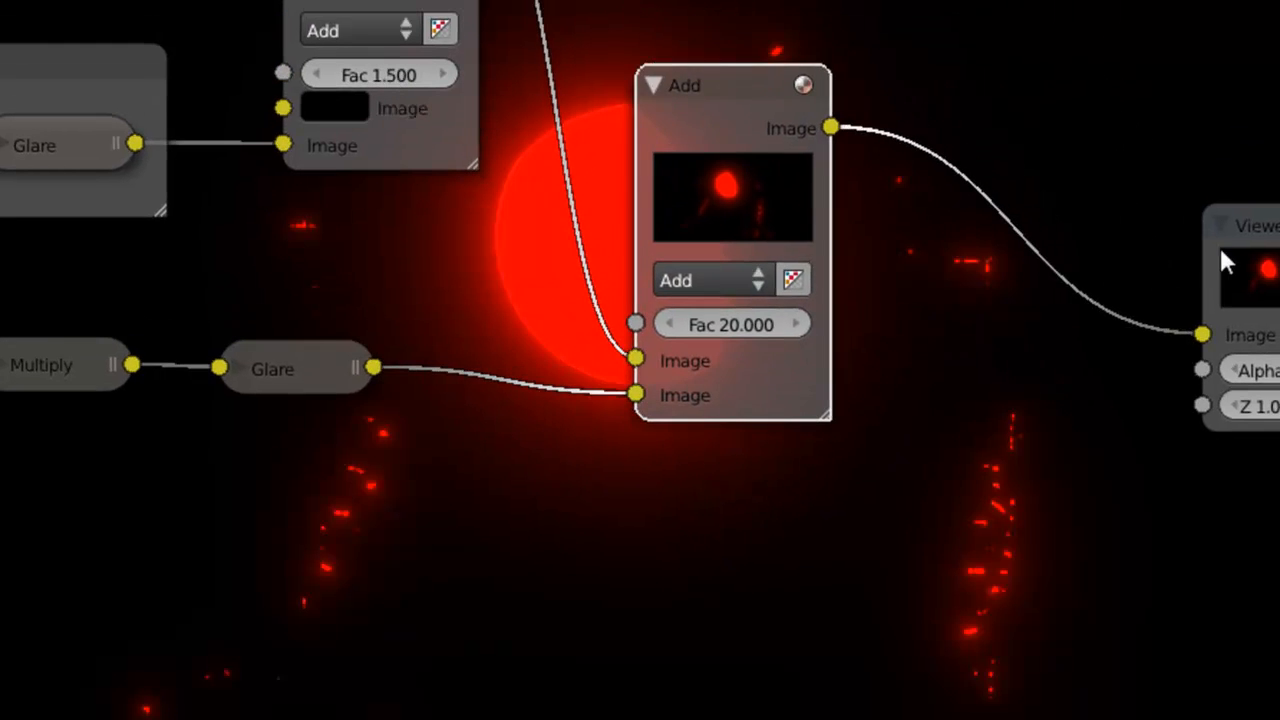
pyautogui.moveTo(842, 431); pyautogui.dragTo(985, 637, button='middle')
pyautogui.scroll(-3, 965, 440)
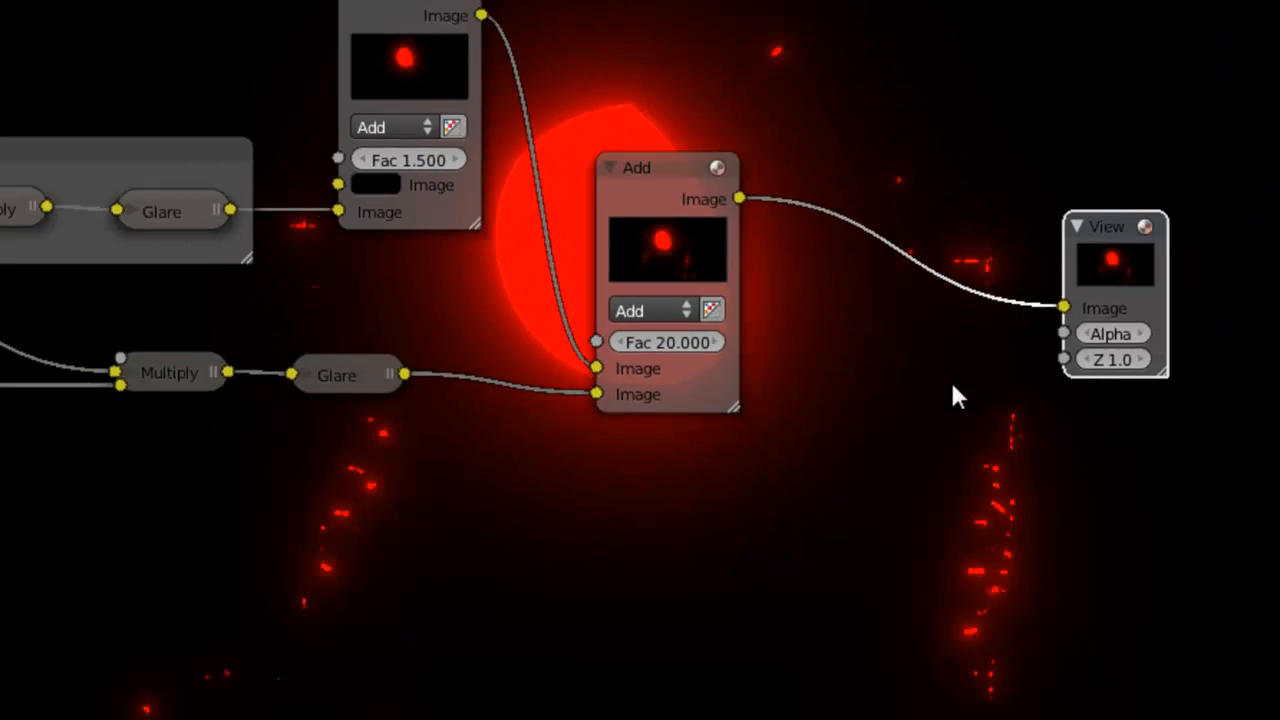
pyautogui.moveTo(864, 454); pyautogui.dragTo(847, 637, button='middle')
pyautogui.moveTo(984, 447); pyautogui.dragTo(1279, 388)
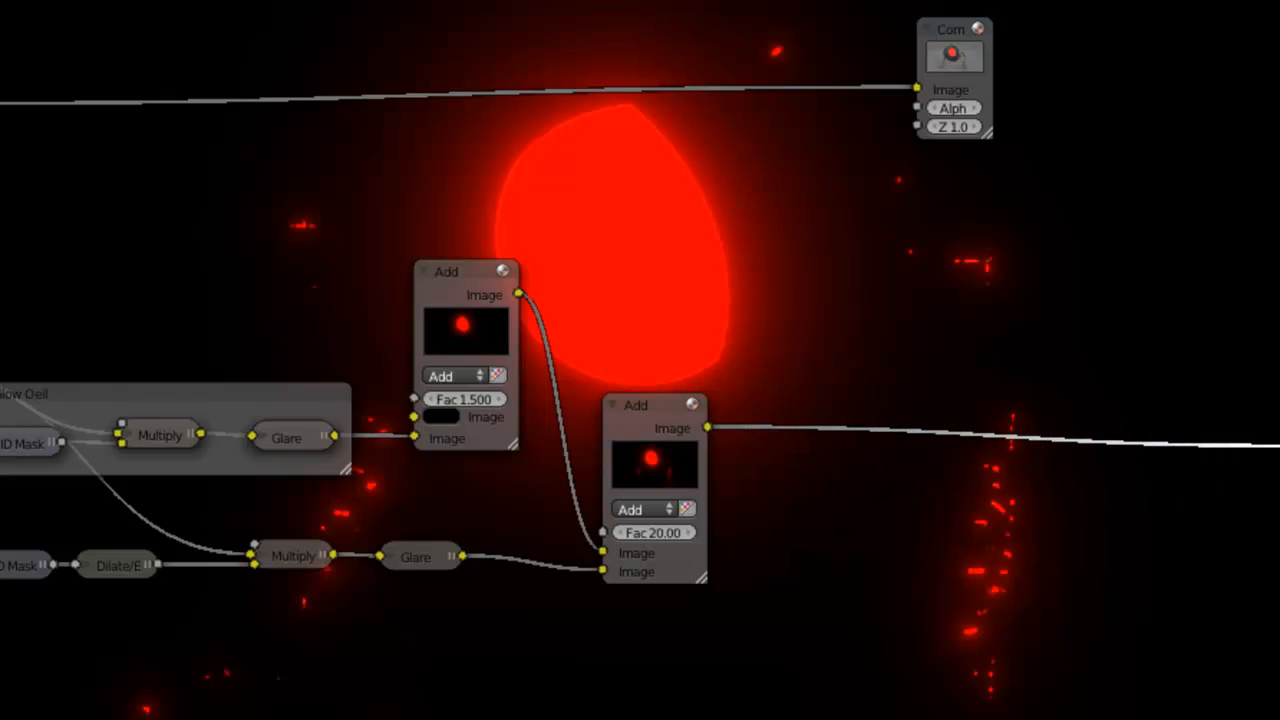
# Step: Duplicate the second Add below Composite, connect the Robot layer Image and the combined glow to its inputs, and view it
pyautogui.click(650, 403)
pyautogui.hotkey('shift', 'd')
pyautogui.click(902, 175)
pyautogui.moveTo(33, 121); pyautogui.dragTo(905, 330)
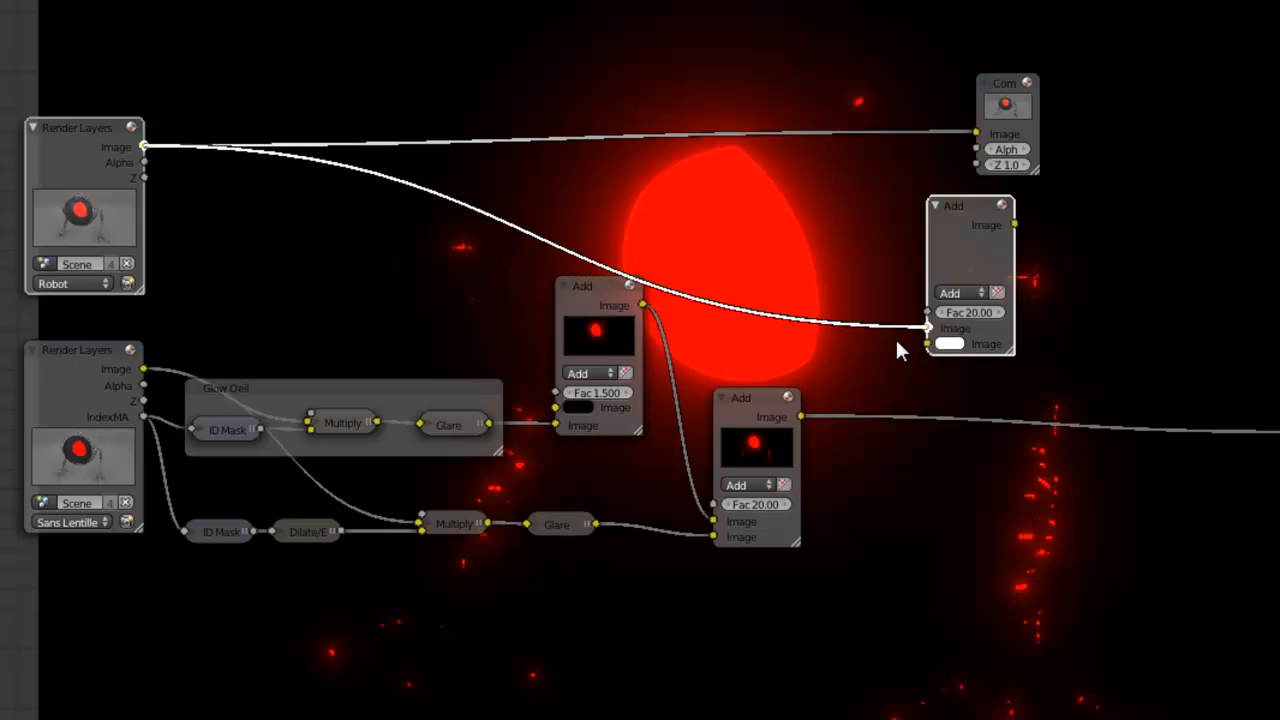
pyautogui.moveTo(801, 416); pyautogui.dragTo(927, 344)
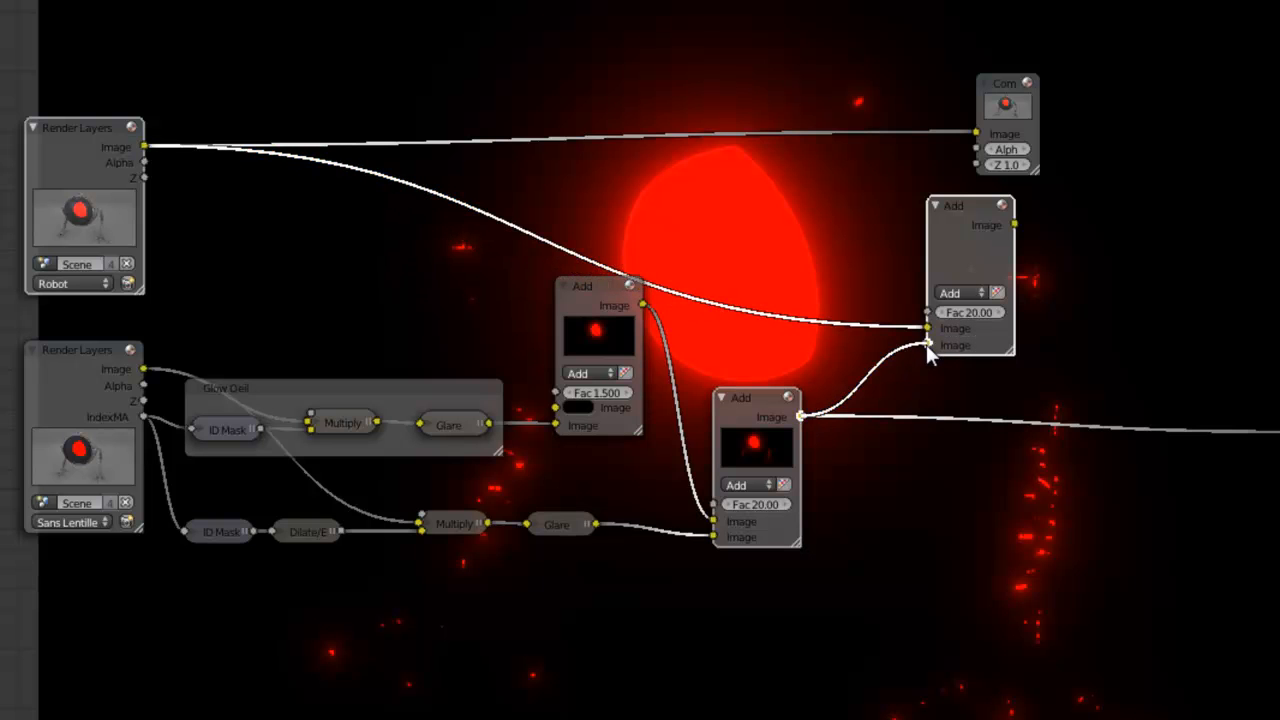
pyautogui.keyDown('ctrl'); pyautogui.keyDown('shift'); pyautogui.click(974, 204); pyautogui.keyUp('shift'); pyautogui.keyUp('ctrl')
# Step: Set the final Add node's Fac to 1 and reposition the view of the glow nodes around it
pyautogui.moveTo(1043, 465); pyautogui.dragTo(977, 374, button='middle')
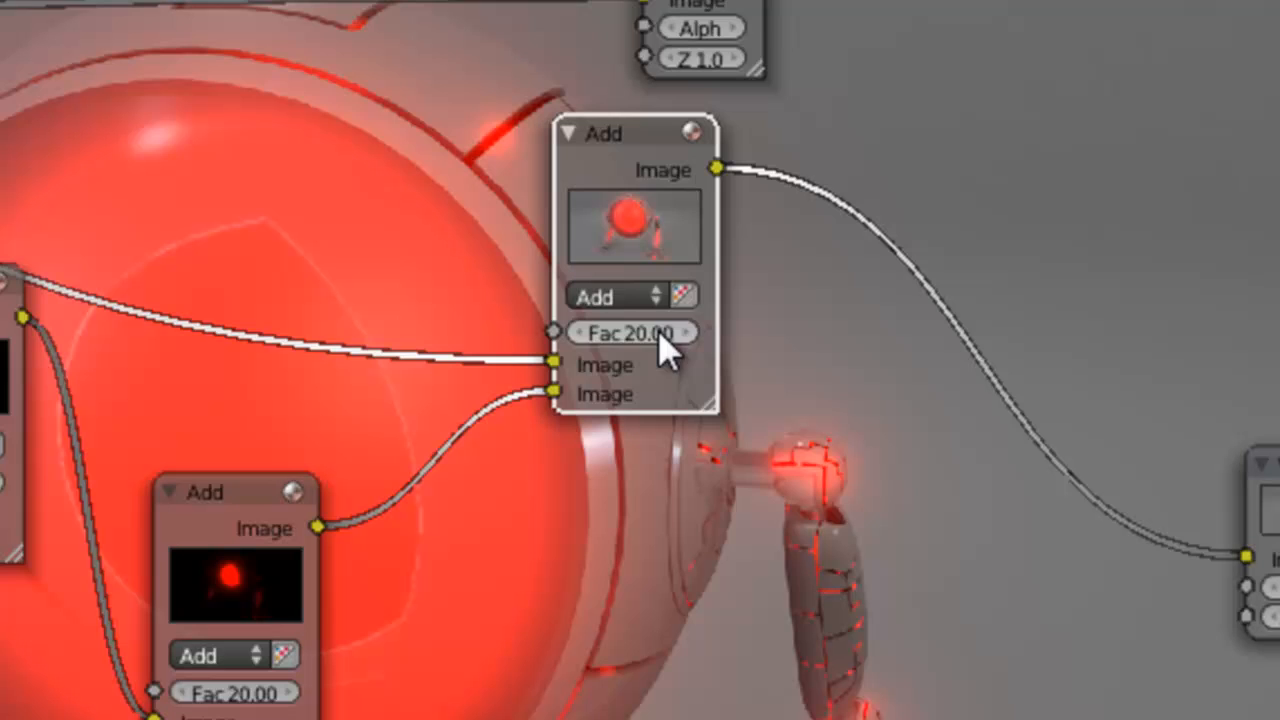
pyautogui.click(877, 91)
pyautogui.write('1')
pyautogui.press('Return')
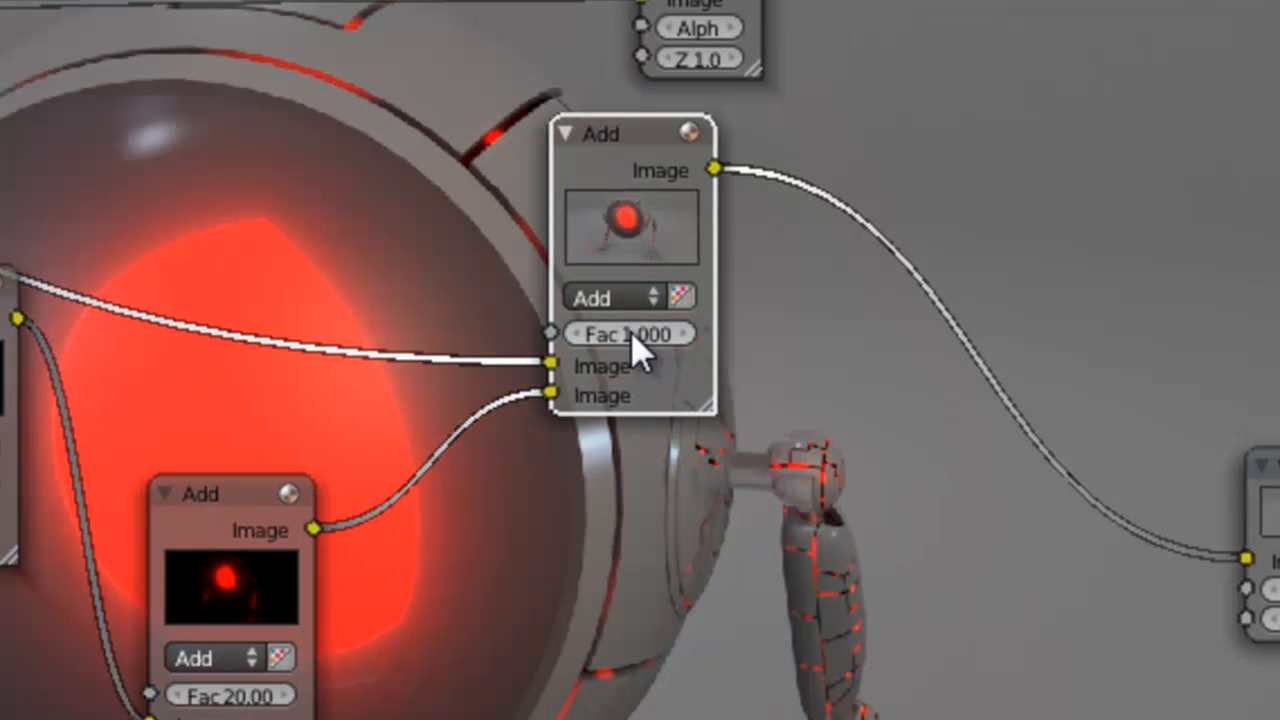
pyautogui.moveTo(618, 145); pyautogui.dragTo(486, 42)
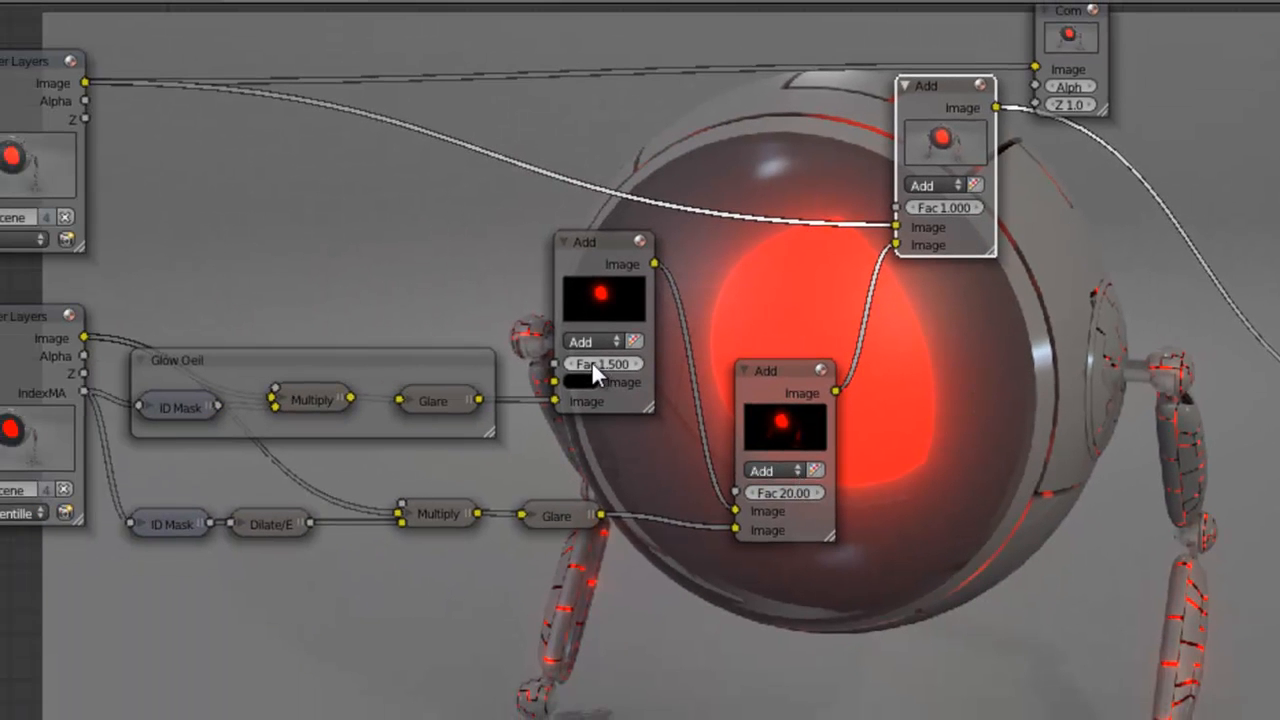
pyautogui.moveTo(937, 469); pyautogui.dragTo(882, 458, button='middle')
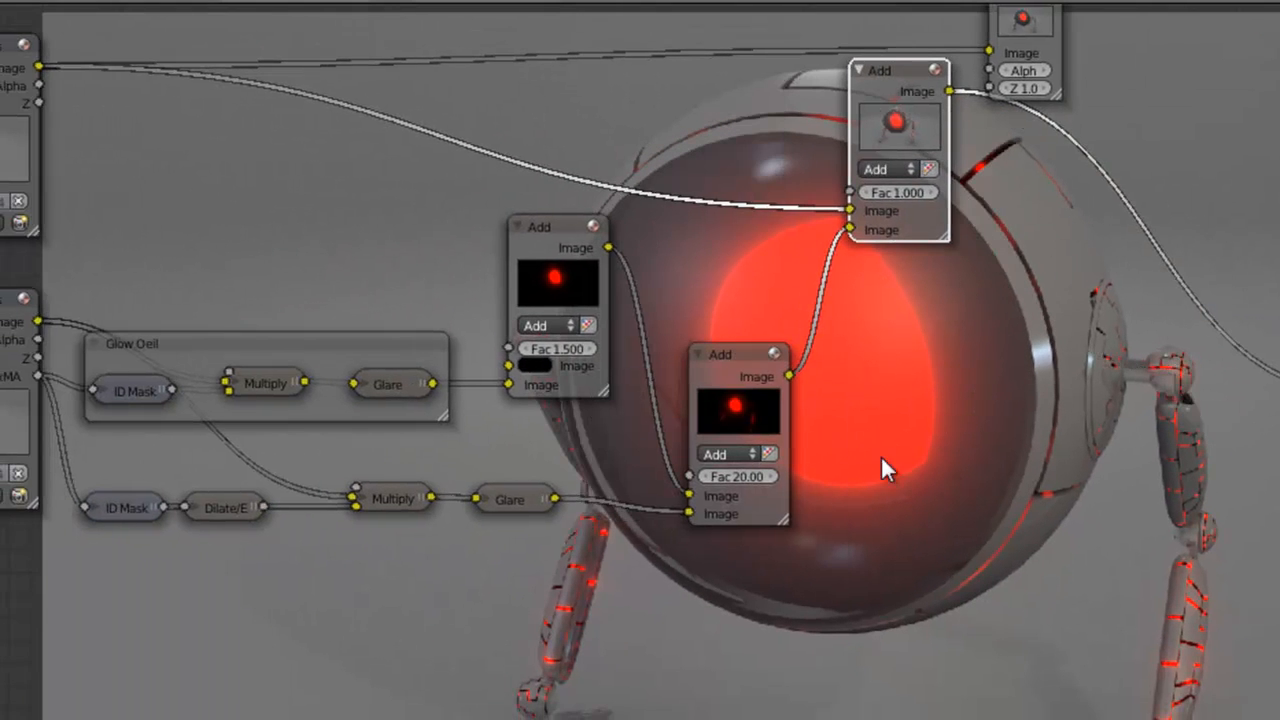
# Step: Try Fac values of 25 and 0 on the joint glow Add node to compare the effect on the robot
pyautogui.click(736, 476)
pyautogui.write('25')
pyautogui.click(733, 474)
pyautogui.write('0')
pyautogui.press('Return')
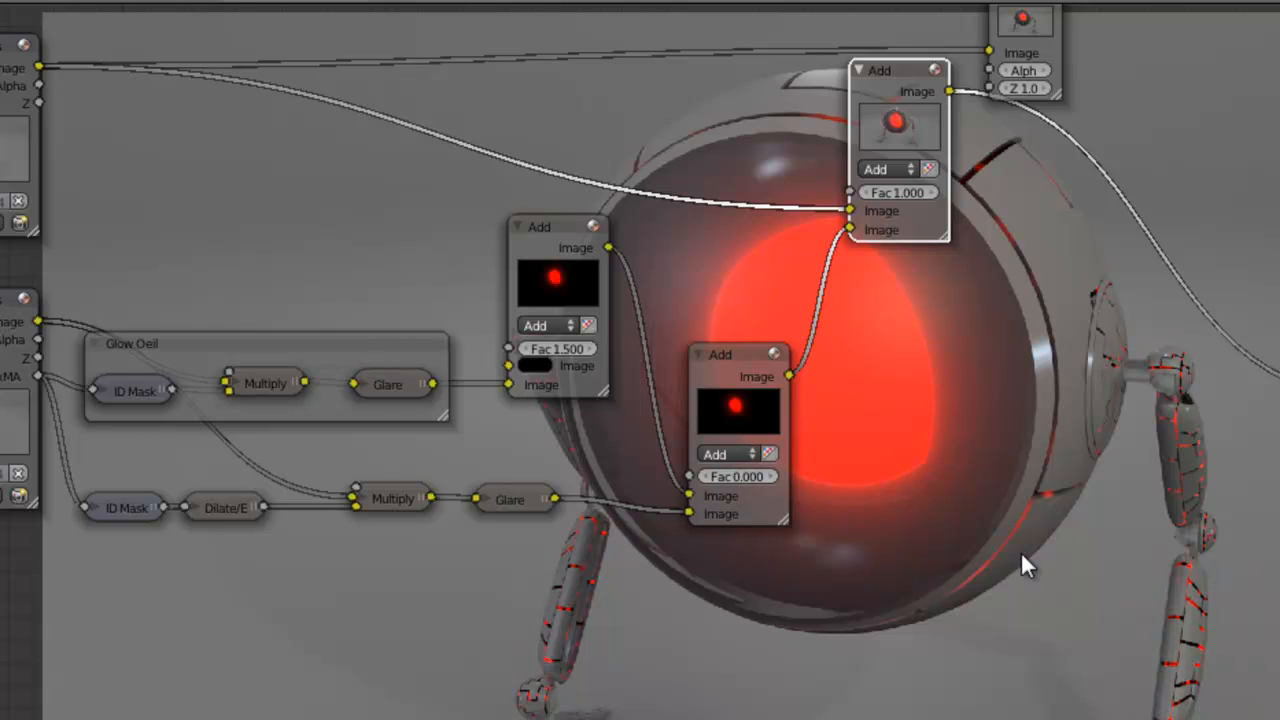
# Step: Set the joint glow Add node's Fac to 25
pyautogui.click(735, 475)
pyautogui.write('25')
pyautogui.press('Return')
pyautogui.moveTo(1032, 375); pyautogui.dragTo(1011, 481, button='middle')
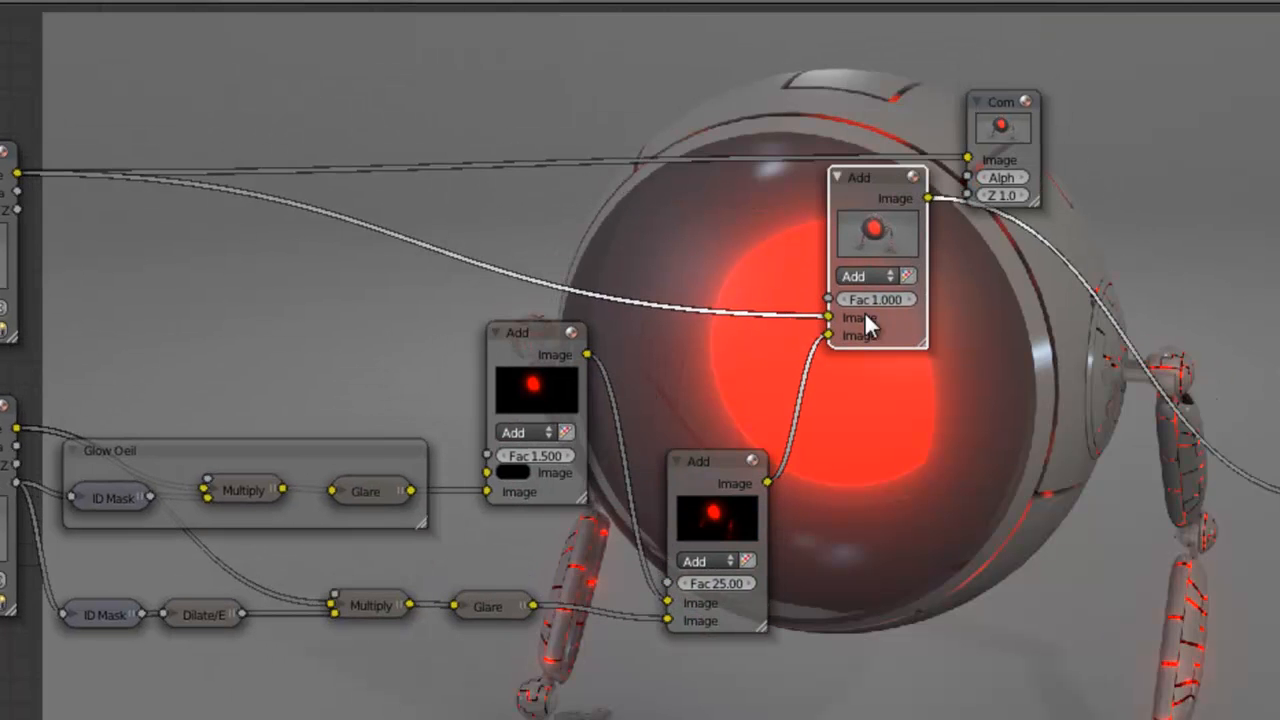
# Step: Try a Fac value of 10 on the final Add node and restore it to 1
pyautogui.moveTo(972, 408); pyautogui.dragTo(1047, 348, button='middle')
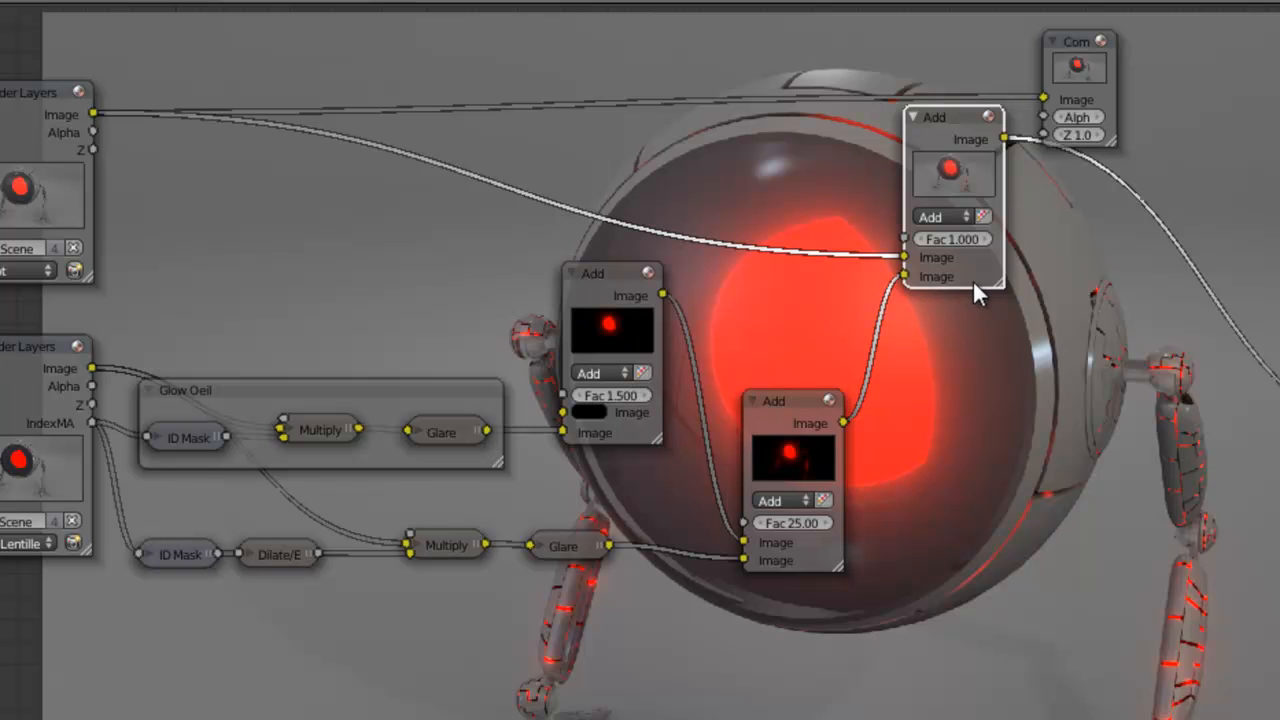
pyautogui.write('1')
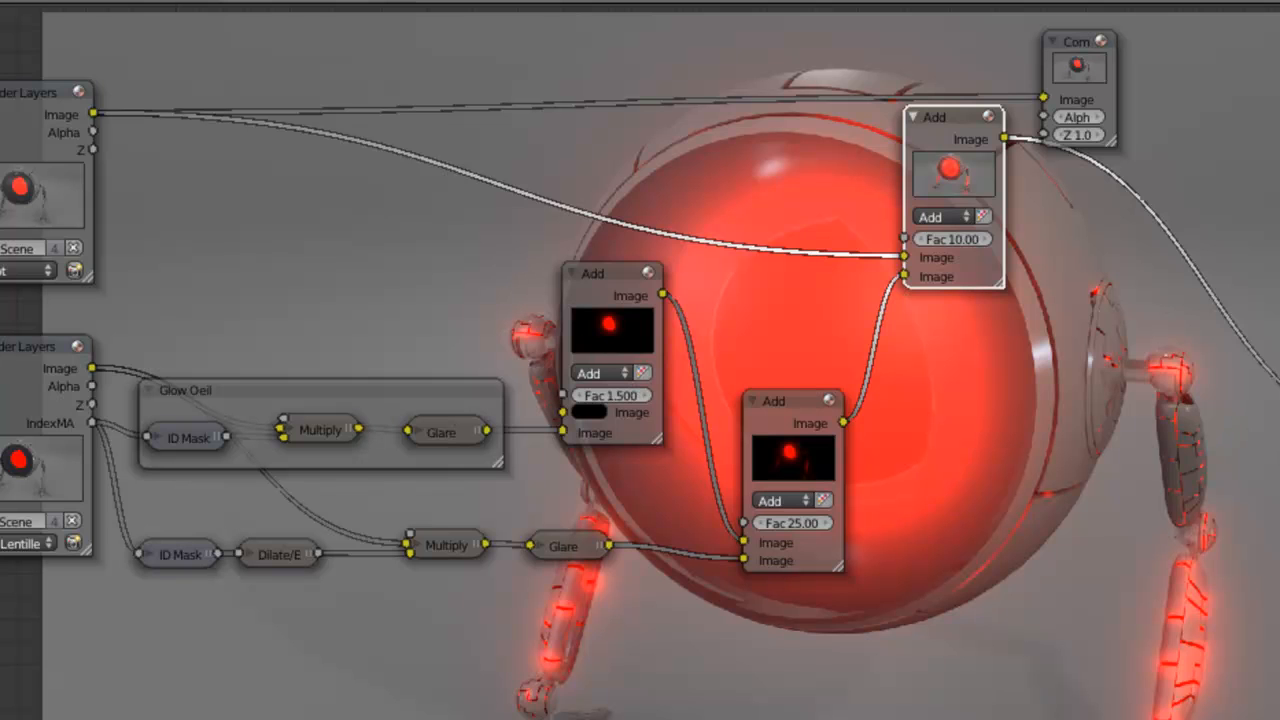
pyautogui.click(954, 238)
pyautogui.scroll(-2, 1064, 415)
pyautogui.moveTo(1048, 374); pyautogui.dragTo(1048, 408, button='middle')
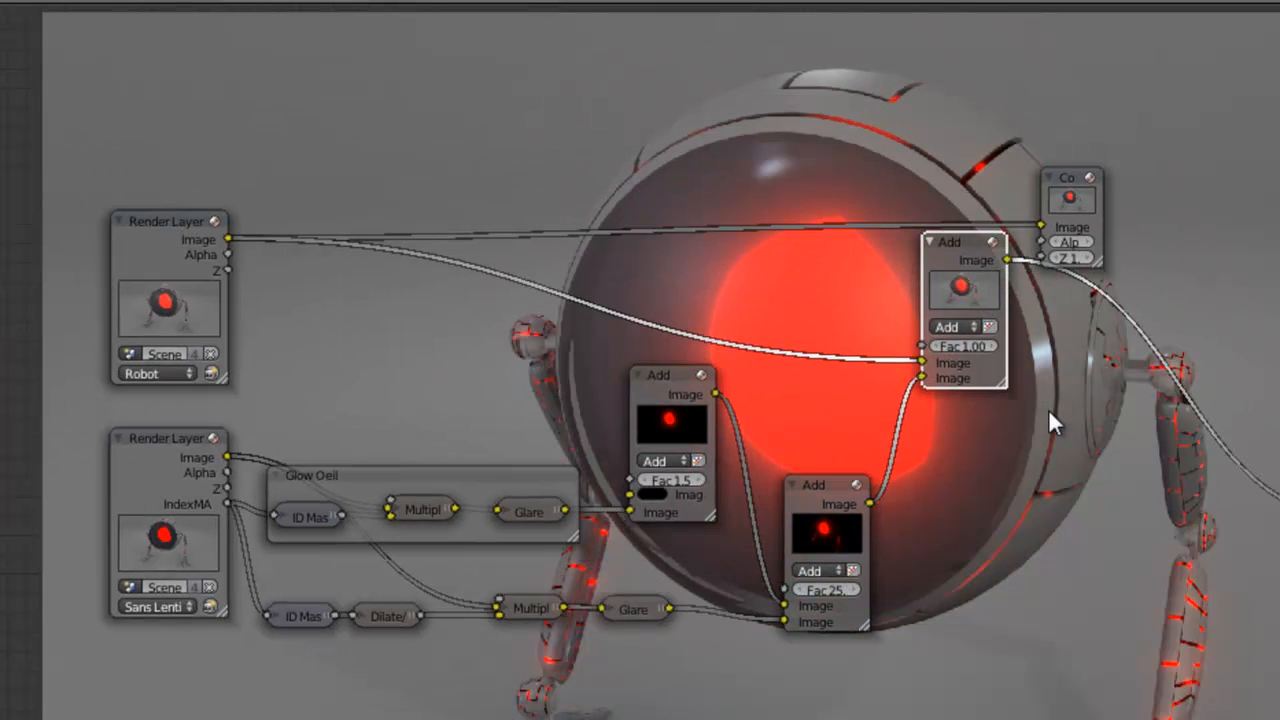
# Step: Move the Composite node and the final Add node farther away from the glow branches to make room
pyautogui.moveTo(963, 259); pyautogui.dragTo(908, 243)
pyautogui.moveTo(1085, 189); pyautogui.dragTo(1279, 140)
pyautogui.moveTo(938, 337); pyautogui.dragTo(1074, 329)
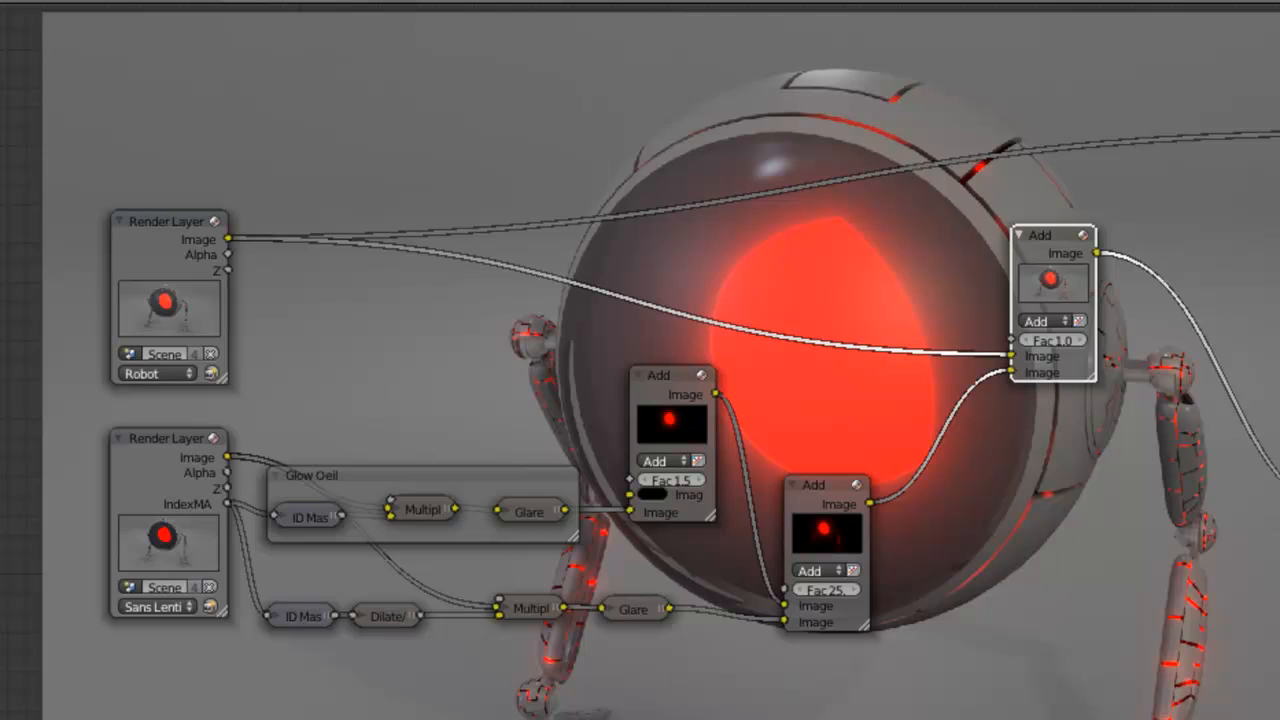
# Step: Duplicate the Glow Oeil frame and resize the copy around the joint branch's ID Mask, Dilate/Erode, Multiply and Glare nodes
pyautogui.moveTo(652, 709); pyautogui.dragTo(986, 651, button='middle')
pyautogui.scroll(2, 929, 662)
pyautogui.scroll(1, 926, 647)
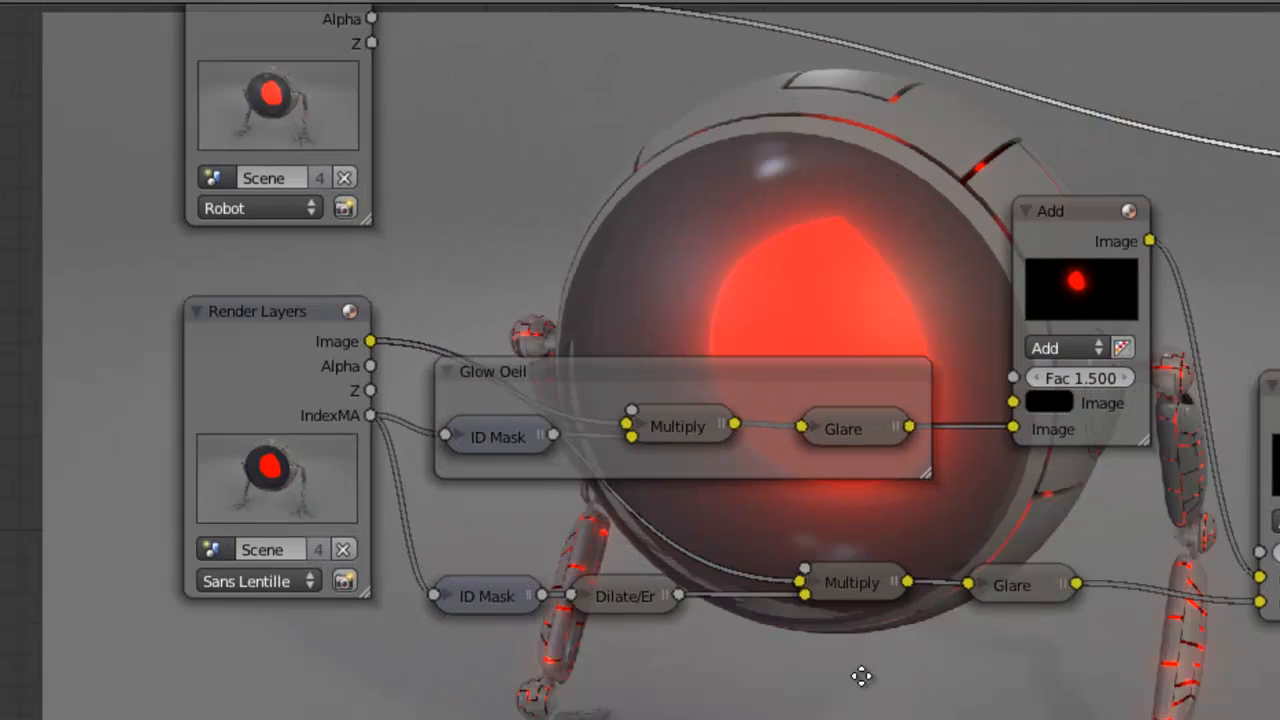
pyautogui.moveTo(860, 677); pyautogui.dragTo(984, 647, button='middle')
pyautogui.hotkey('shift', 'd')
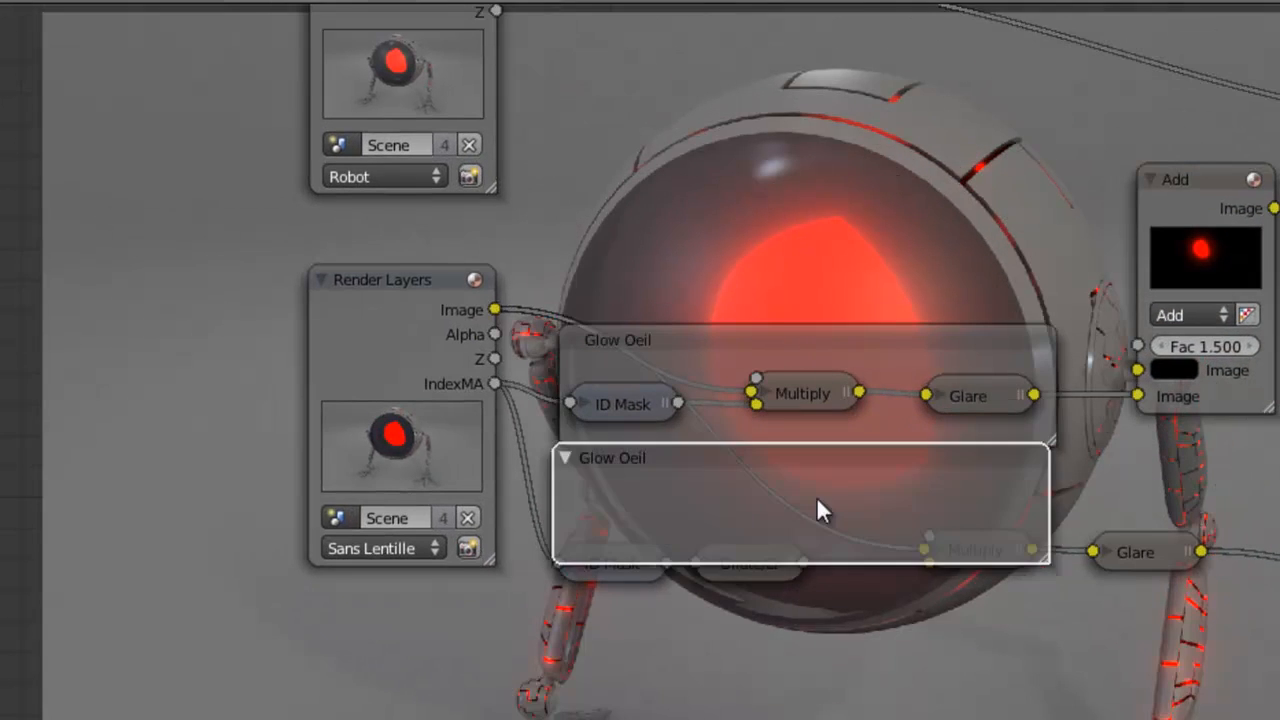
pyautogui.click(1033, 606)
pyautogui.moveTo(1036, 608); pyautogui.dragTo(1233, 632)
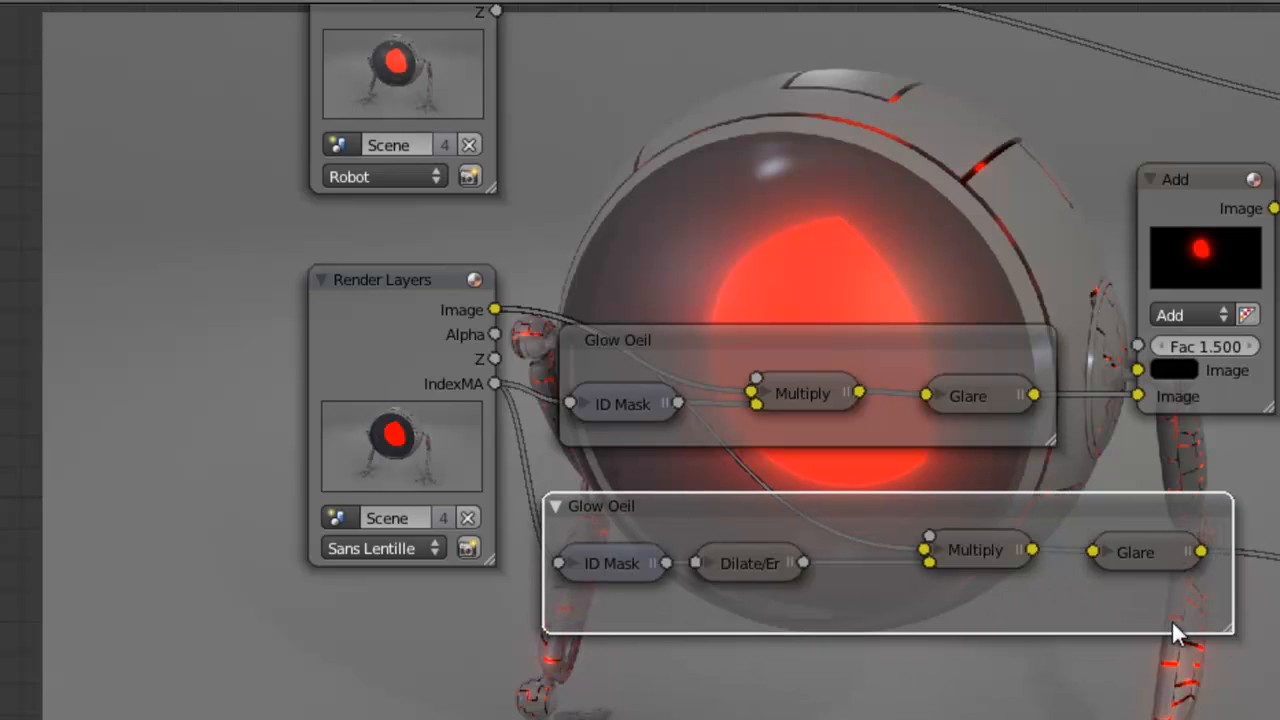
# Step: Label the frame around the joint branch nodes Glow Joint and hide the node properties
pyautogui.moveTo(1171, 619); pyautogui.dragTo(891, 649, button='middle')
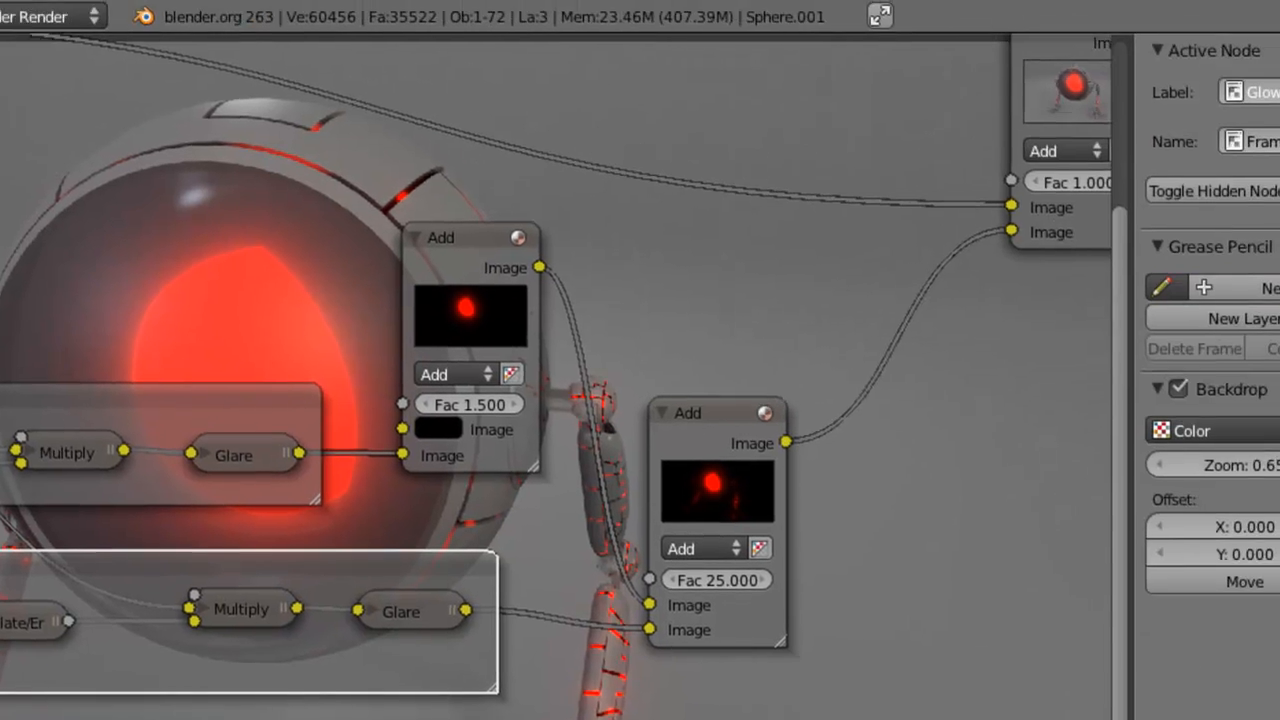
pyautogui.click(1238, 97)
pyautogui.write('Glow Joint')
pyautogui.press('Return')
pyautogui.press('n')
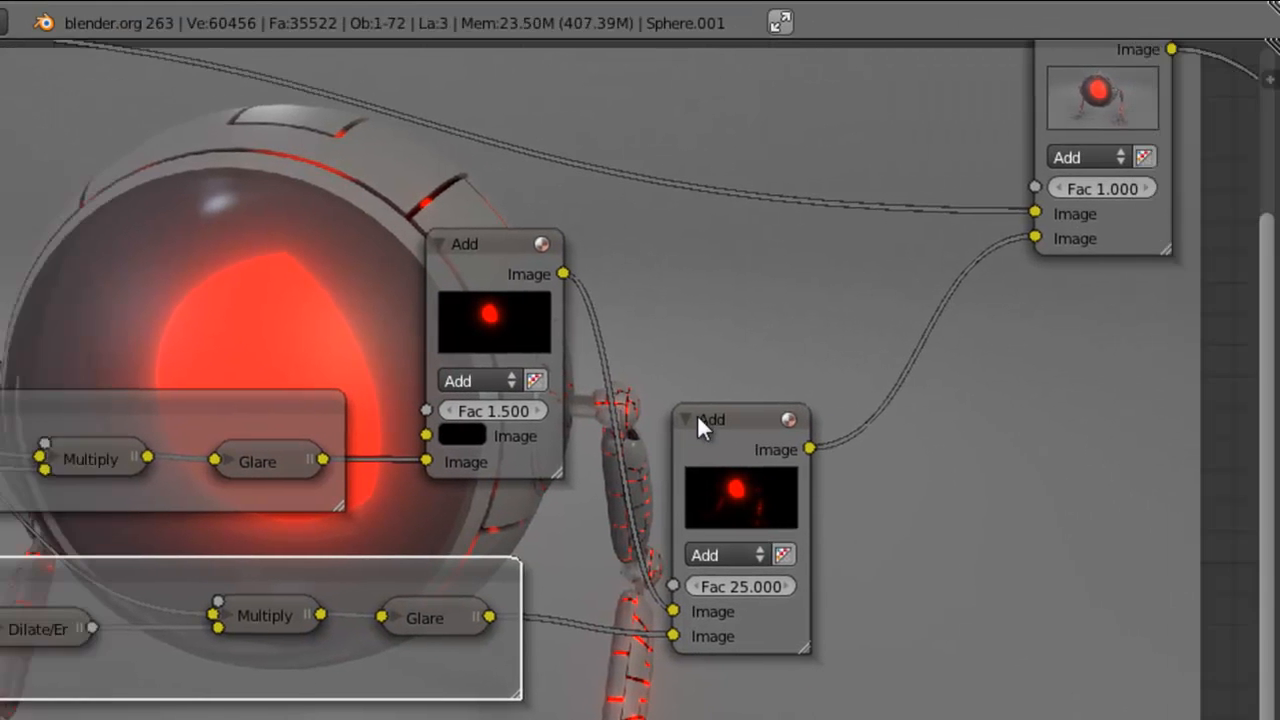
# Step: Move the joint branch's Multiply and Glare nodes closer to Dilate/Erode and shrink the Glow Joint frame to fit
pyautogui.rightClick(243, 610)
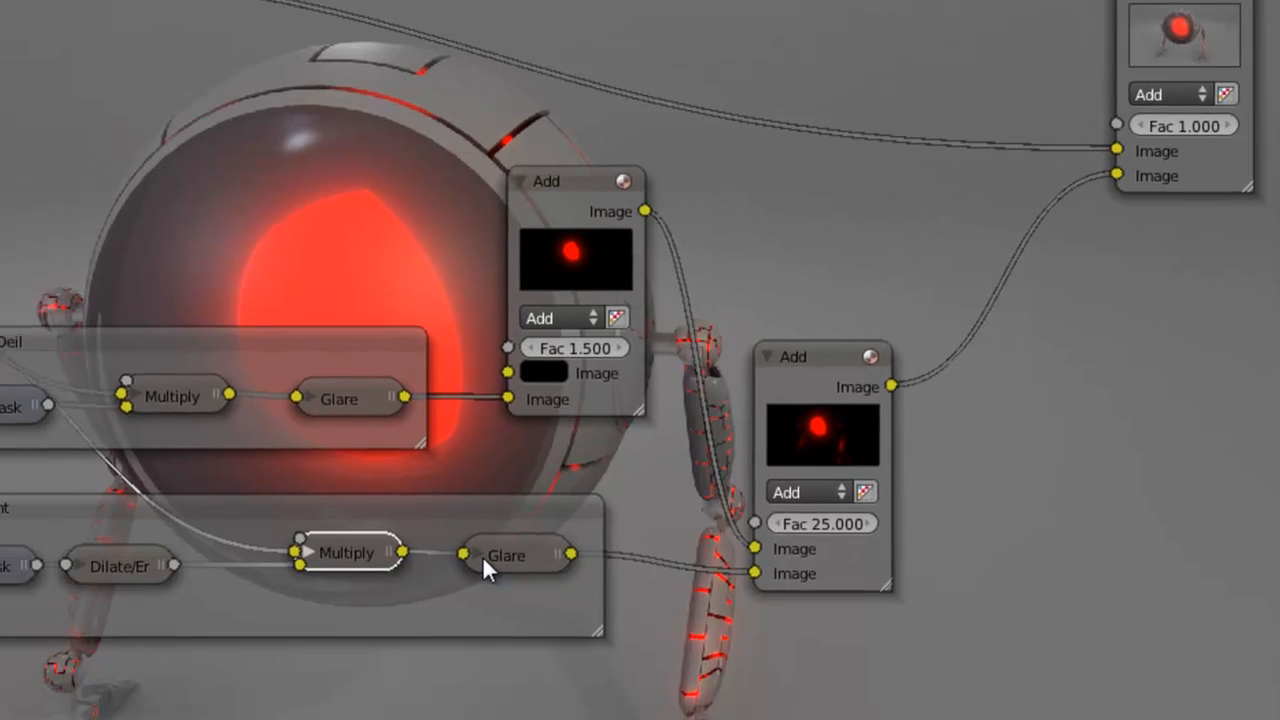
pyautogui.keyDown('shift'); pyautogui.rightClick(401, 620); pyautogui.keyUp('shift')
pyautogui.press('g')
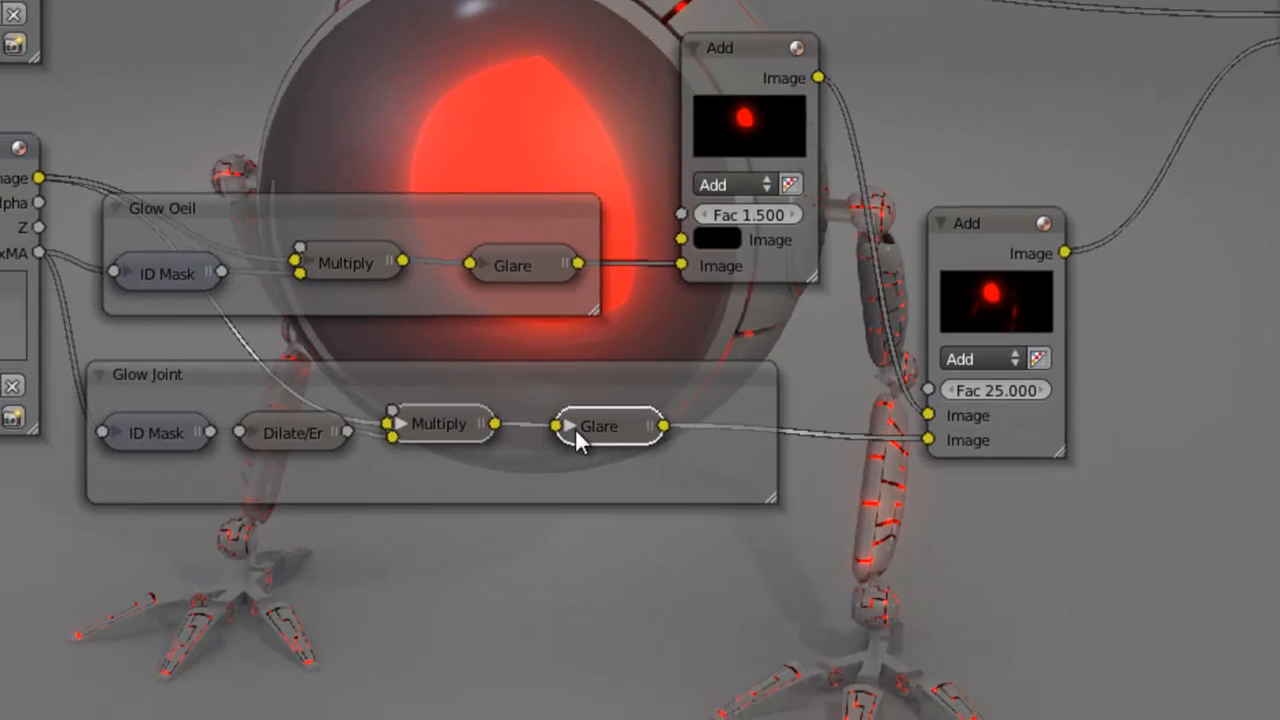
pyautogui.click(575, 428)
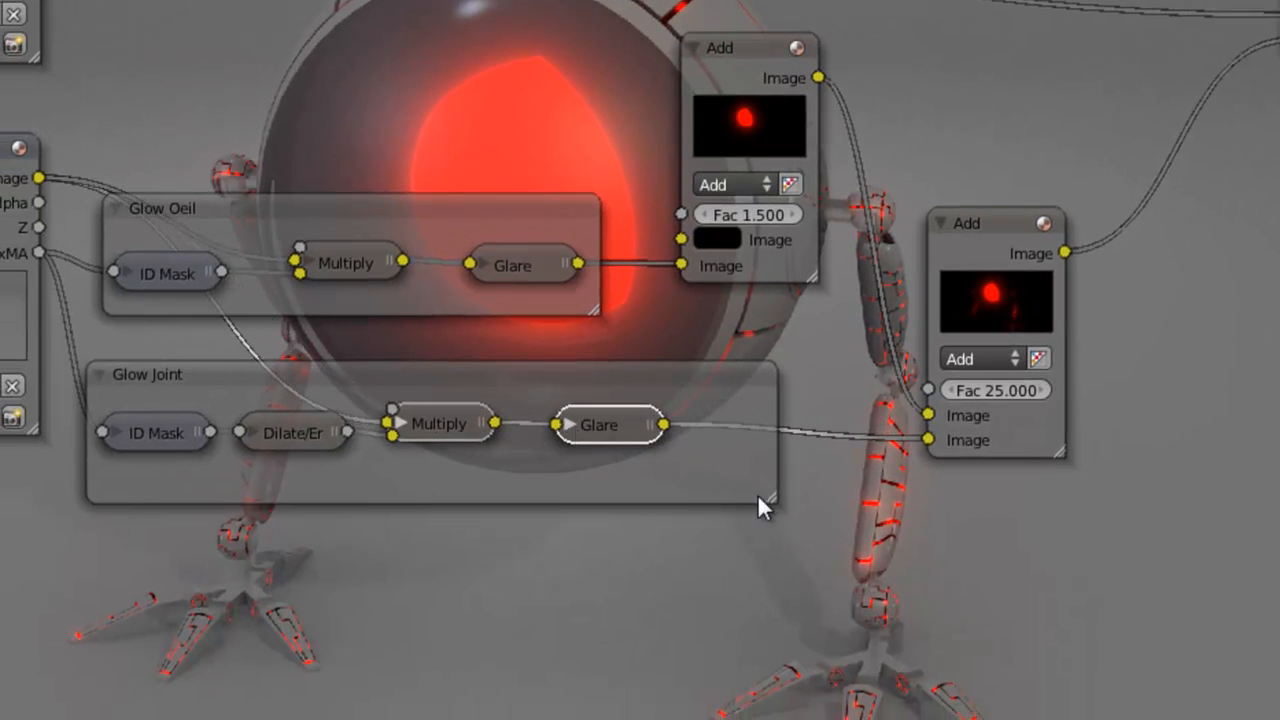
pyautogui.moveTo(774, 496); pyautogui.dragTo(683, 476)
# Step: Move the joint glow Add node farther from the eye glow Add node to leave space between them
pyautogui.moveTo(757, 537); pyautogui.dragTo(602, 617, button='middle')
pyautogui.scroll(-4, 715, 564)
pyautogui.moveTo(715, 564); pyautogui.dragTo(778, 536, button='middle')
pyautogui.click(66, 228)
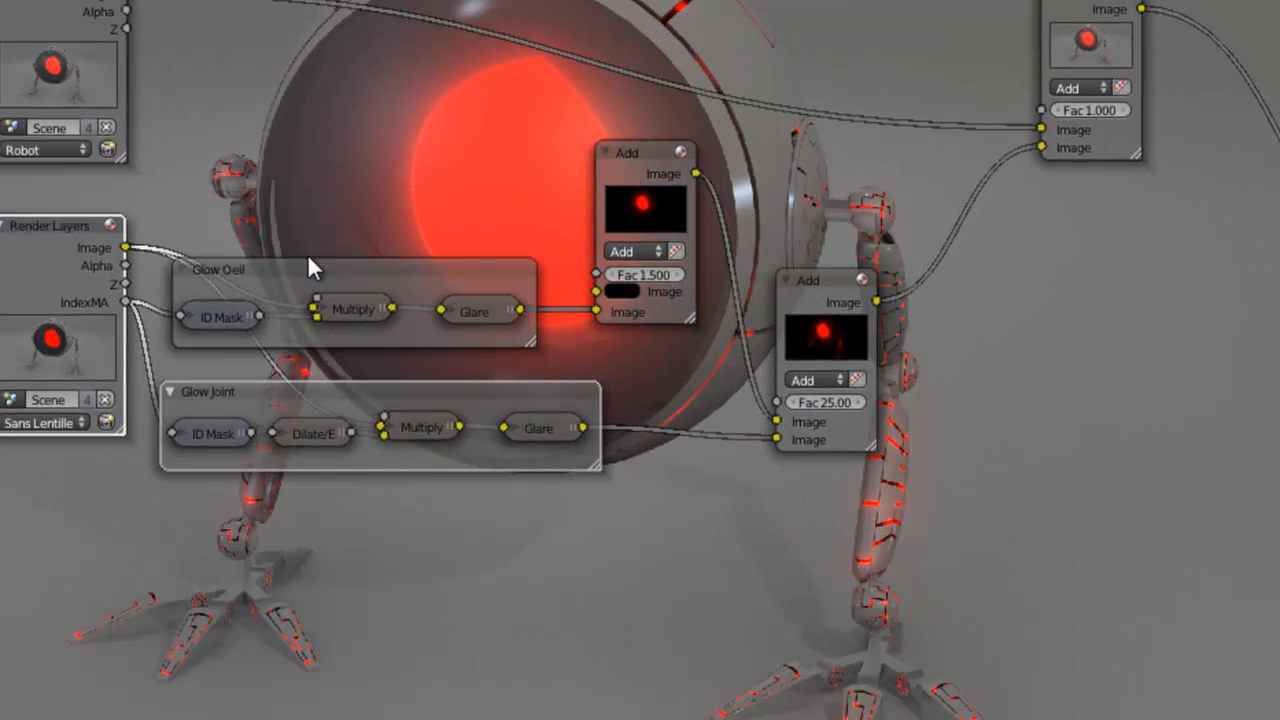
pyautogui.click(377, 280)
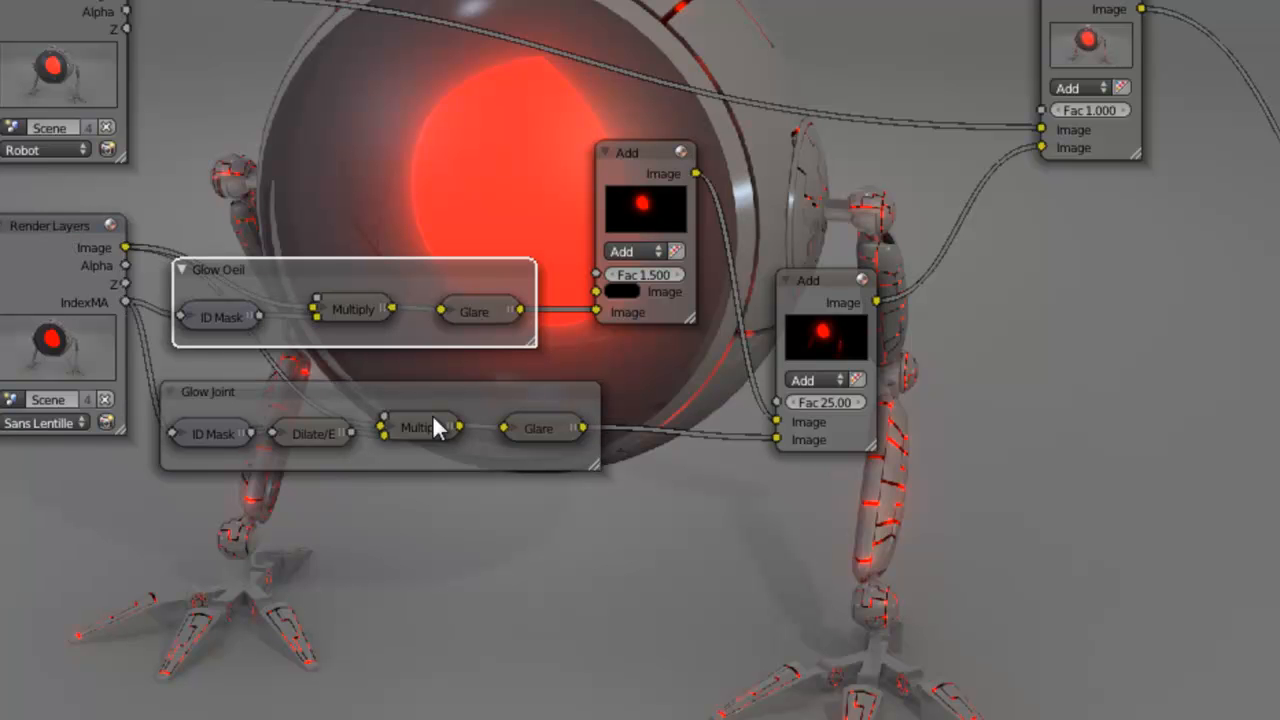
pyautogui.click(634, 168)
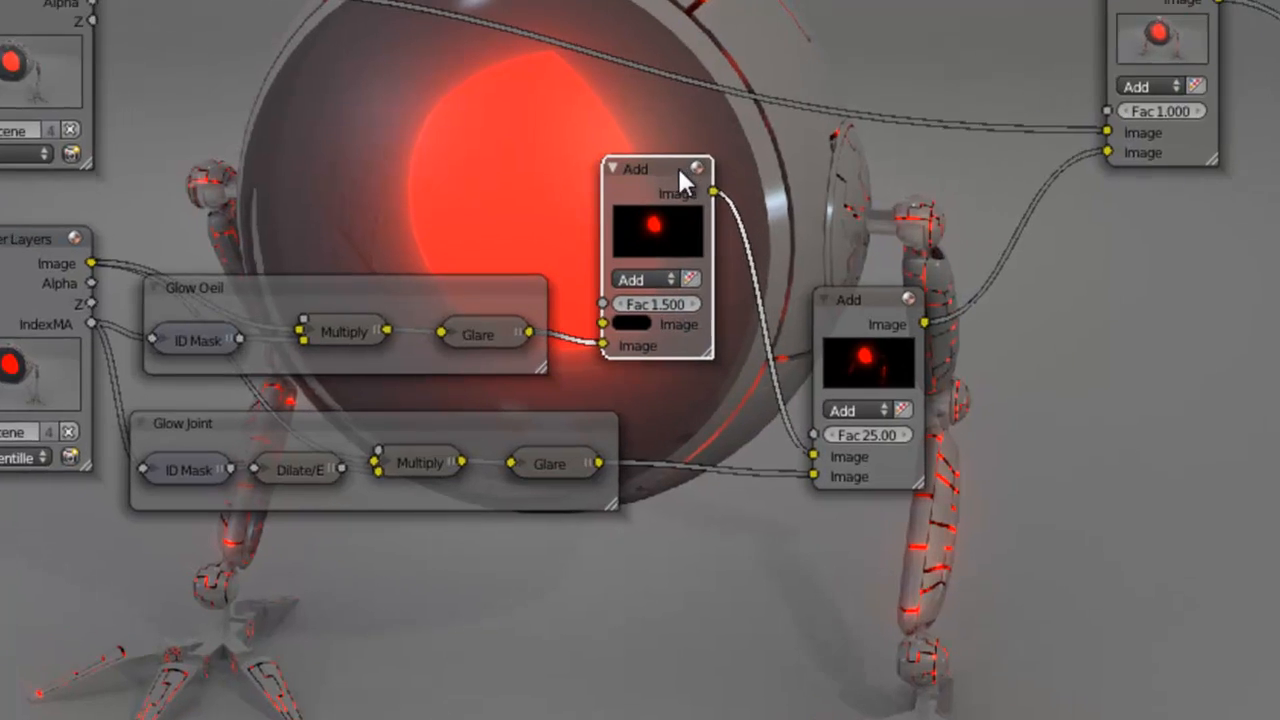
pyautogui.moveTo(950, 375); pyautogui.dragTo(986, 447)
# Step: Duplicate the Glow Oeil frame, fit the copy around the eye glow Add node, and label it Glow Oeil Factor
pyautogui.click(365, 320)
pyautogui.hotkey('shift', 'd')
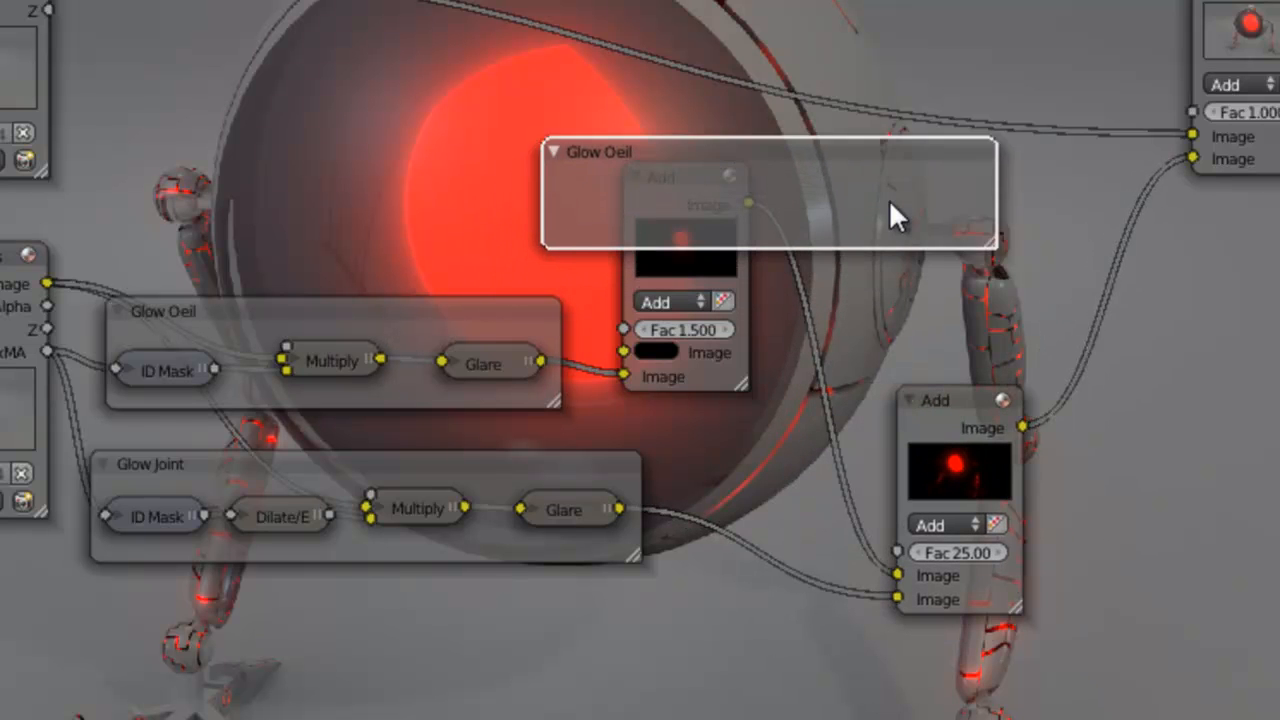
pyautogui.moveTo(1034, 233); pyautogui.dragTo(794, 422)
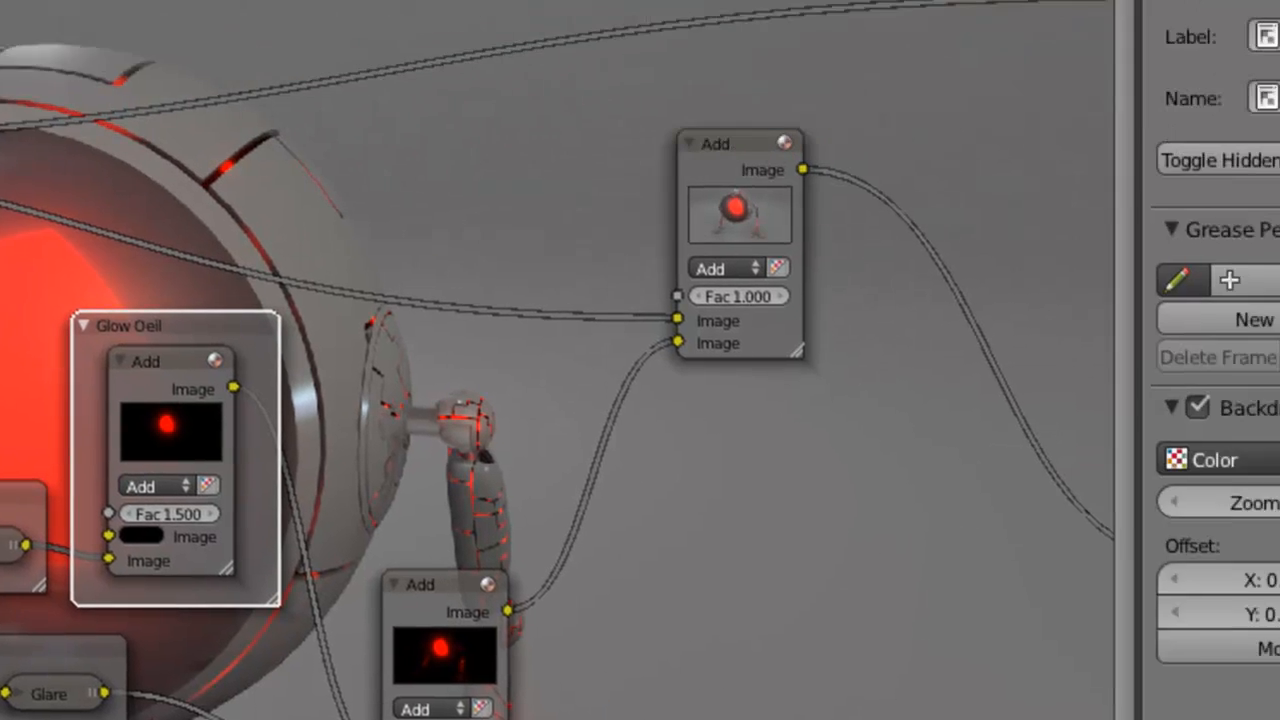
pyautogui.doubleClick(1203, 130)
pyautogui.write('Factor')
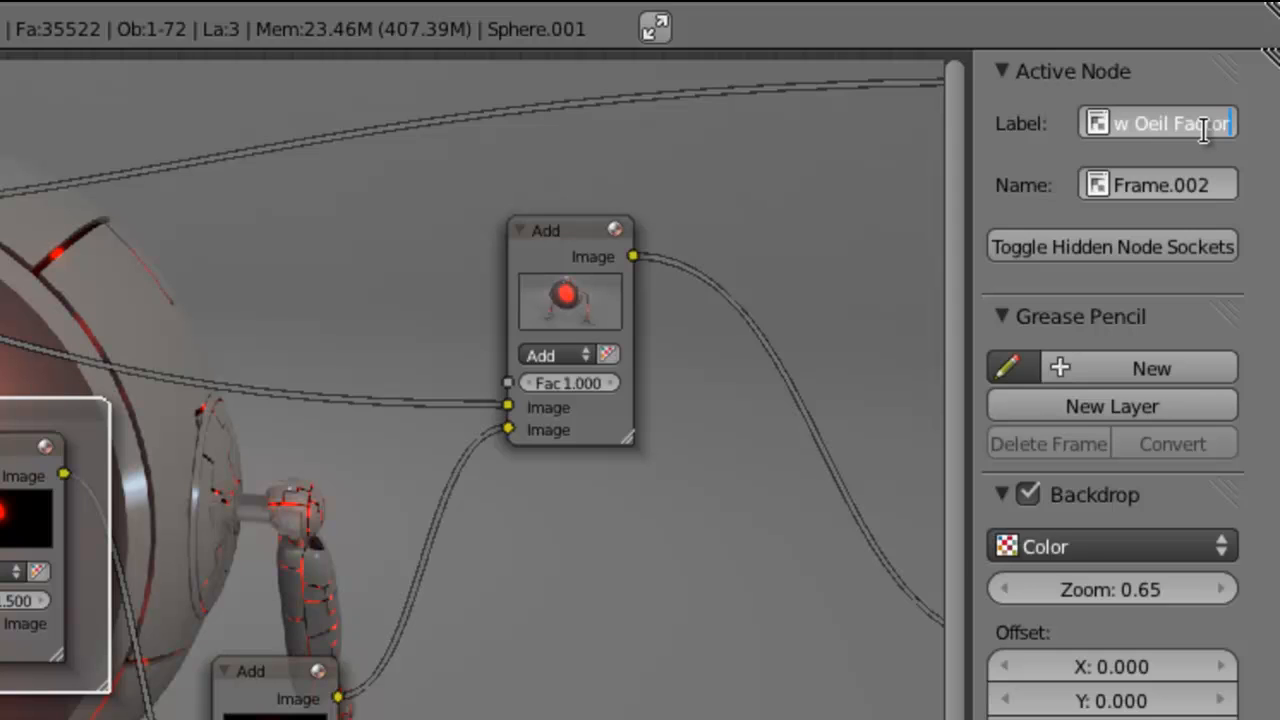
pyautogui.press('Return')
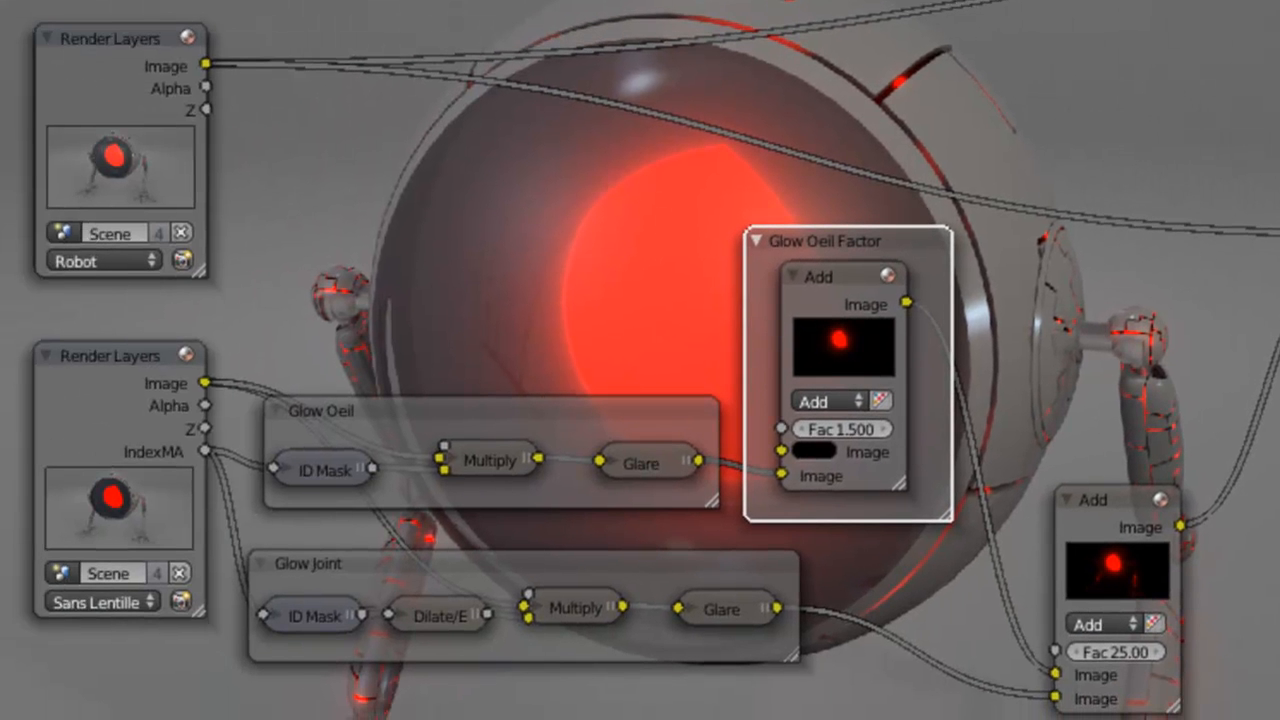
# Step: Adjust the eye glow Add node's position so it sits centered inside the Glow Oeil Factor frame
pyautogui.scroll(-6, 805, 245)
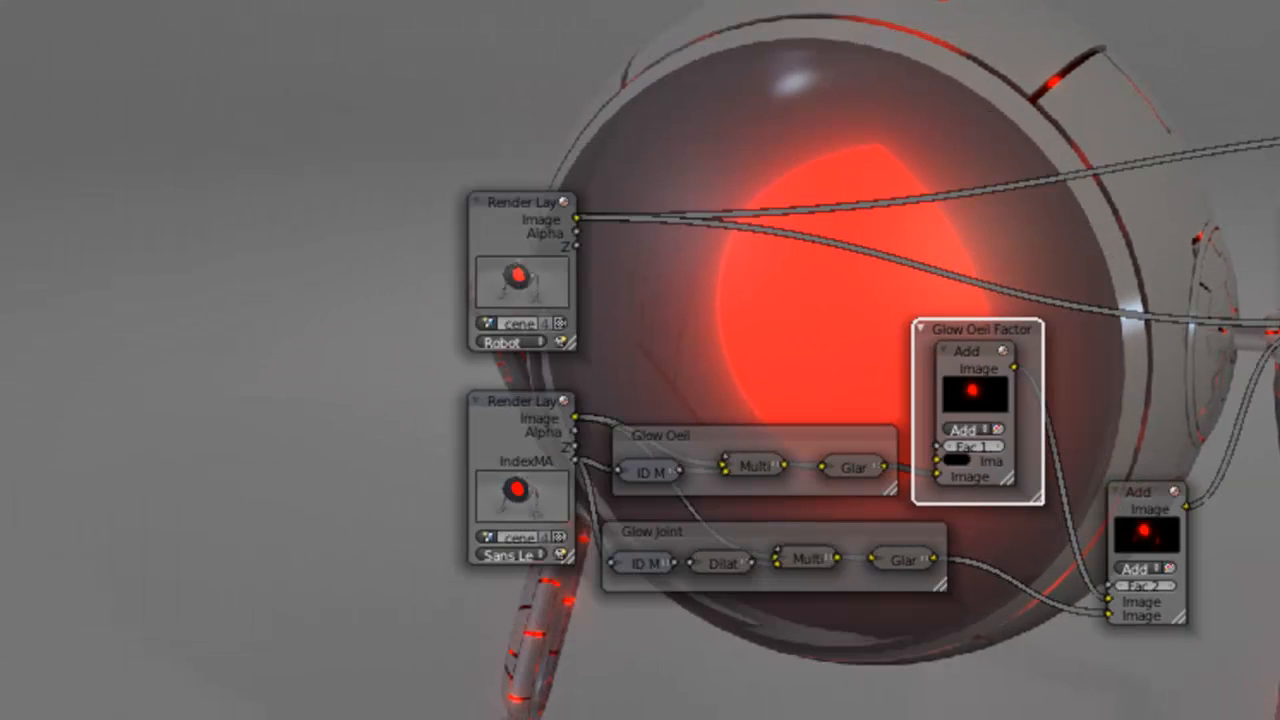
pyautogui.scroll(2, 1000, 485)
pyautogui.click(1052, 286)
pyautogui.moveTo(1030, 271); pyautogui.dragTo(1041, 279)
pyautogui.click(1097, 245)
pyautogui.moveTo(1110, 242); pyautogui.dragTo(1084, 237)
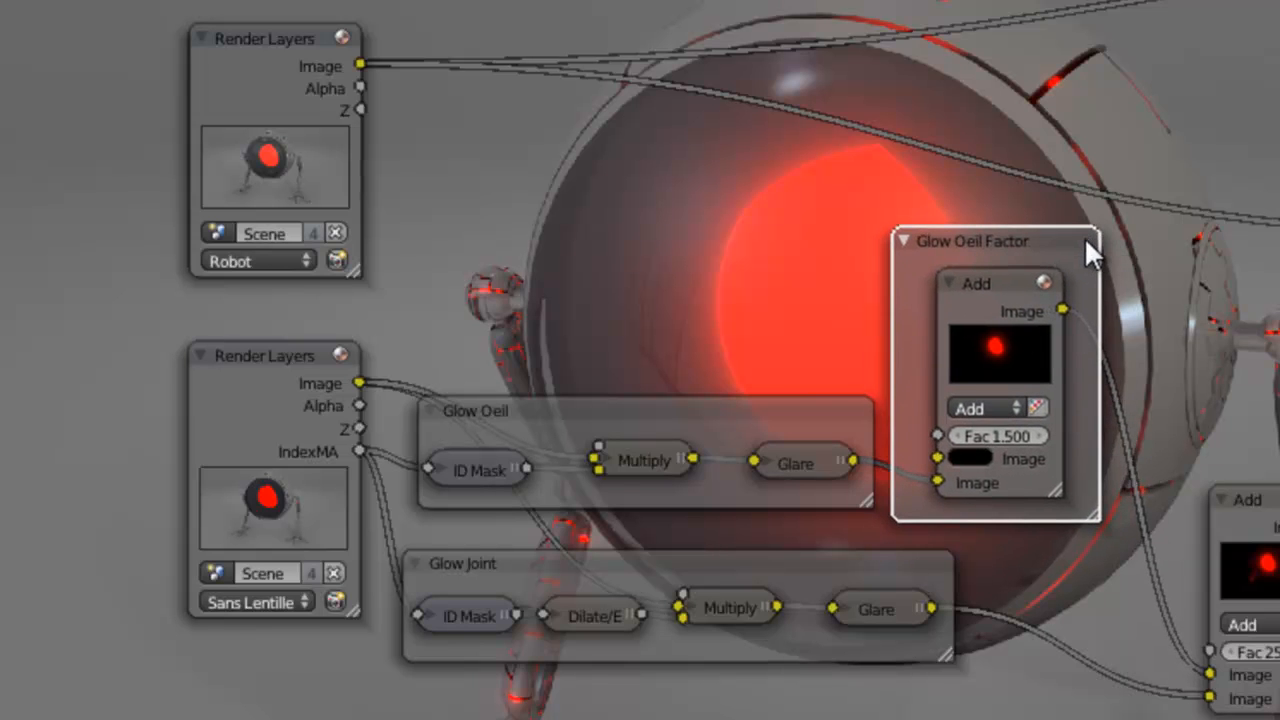
# Step: Duplicate the Glow Joint frame, fit the copy around the joint glow Add node, and label it Glow Joint Factor
pyautogui.scroll(-1, 1123, 415)
pyautogui.moveTo(1115, 339); pyautogui.dragTo(1115, 227, button='middle')
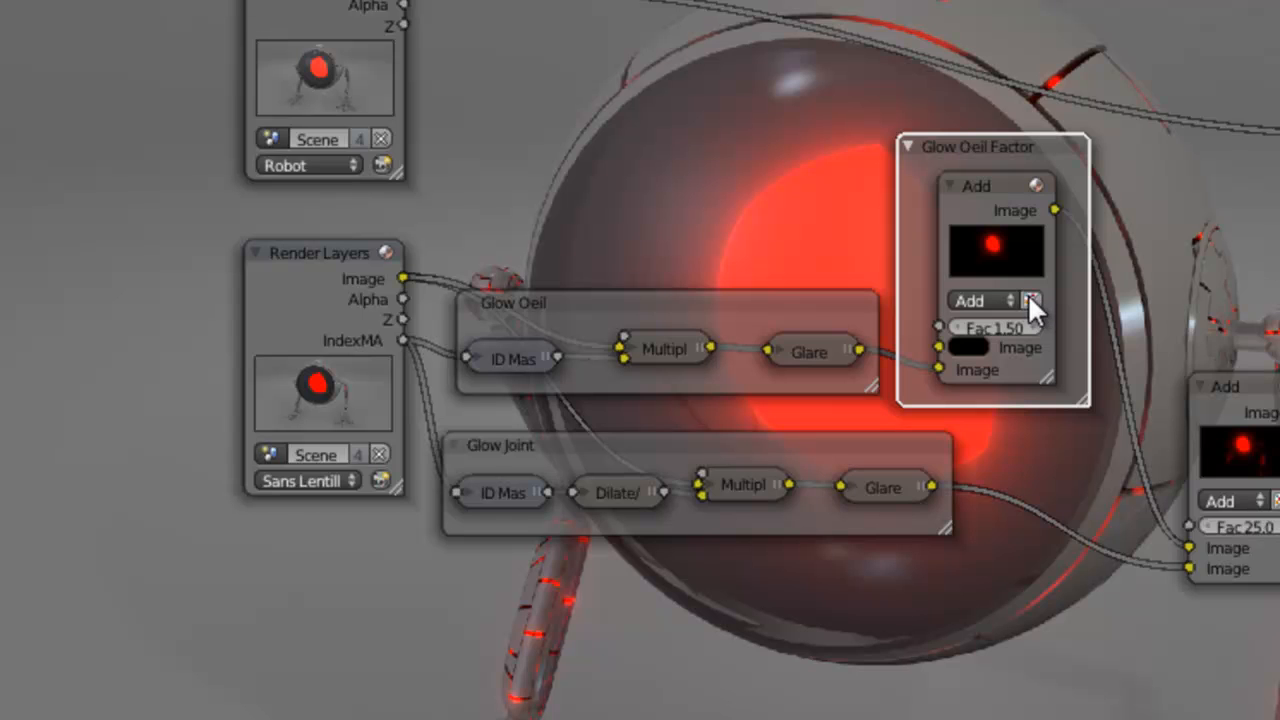
pyautogui.click(755, 440)
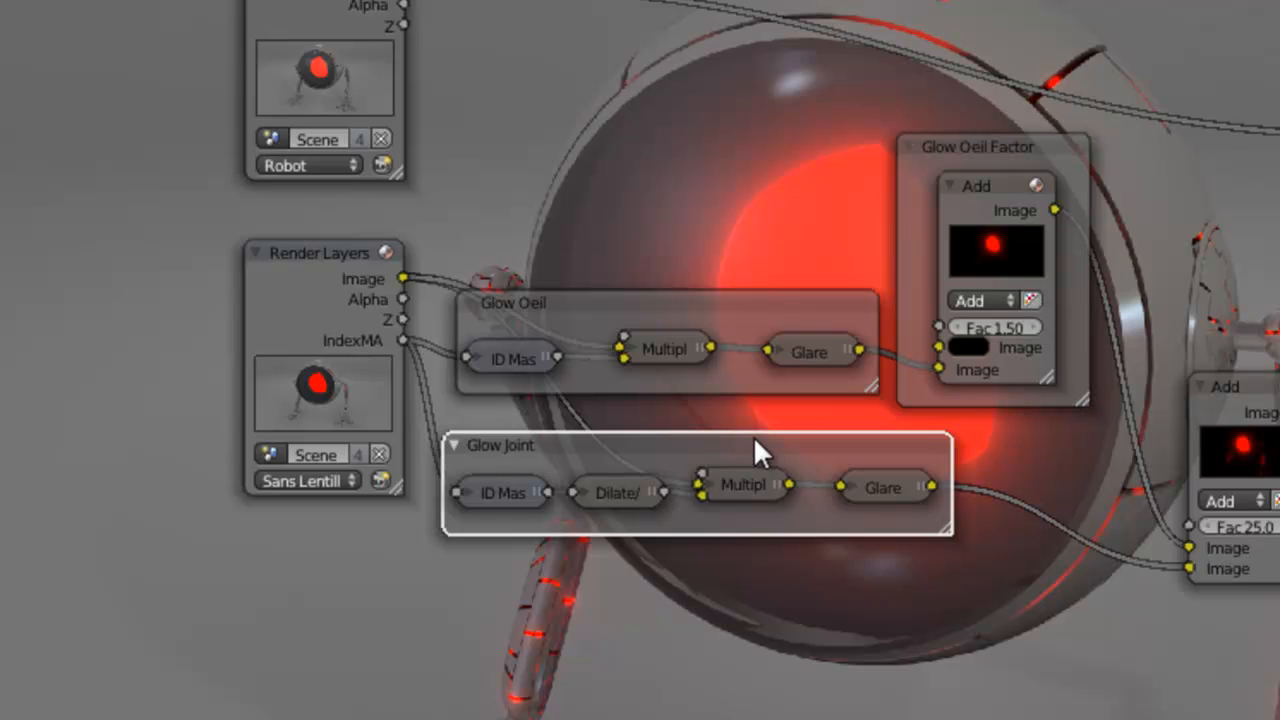
pyautogui.hotkey('shift', 'd')
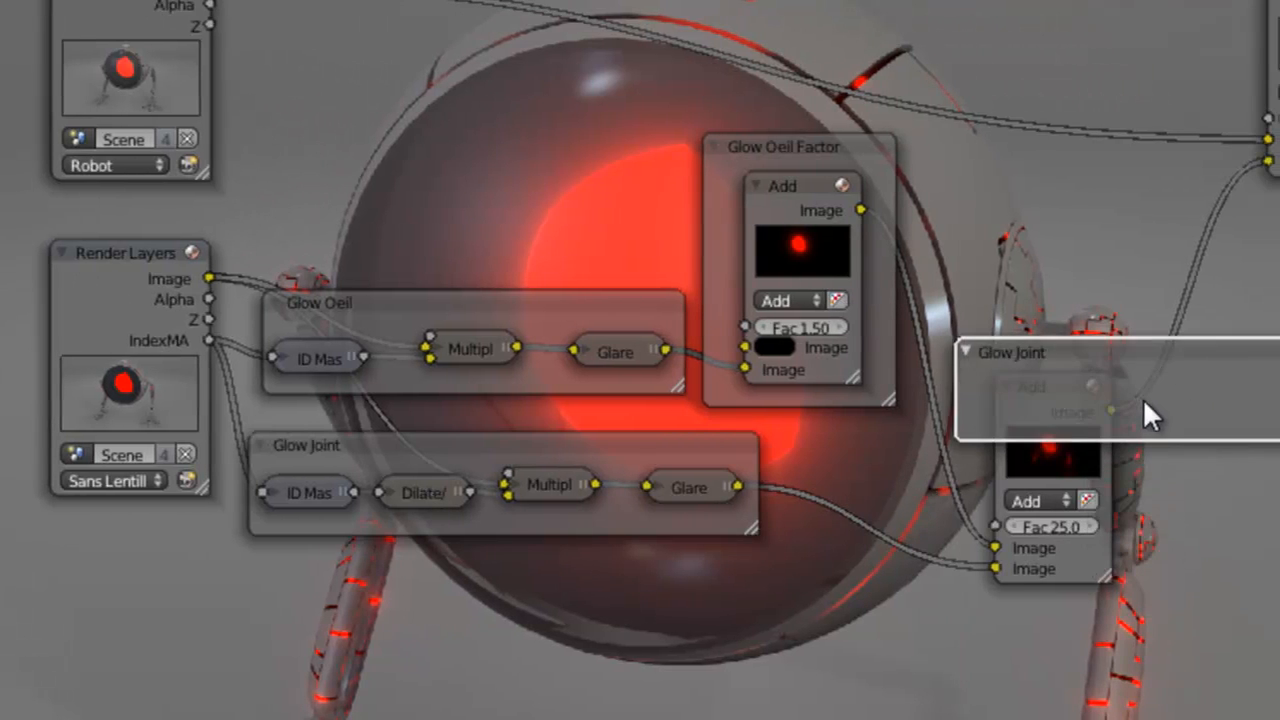
pyautogui.moveTo(1279, 446); pyautogui.dragTo(1160, 613)
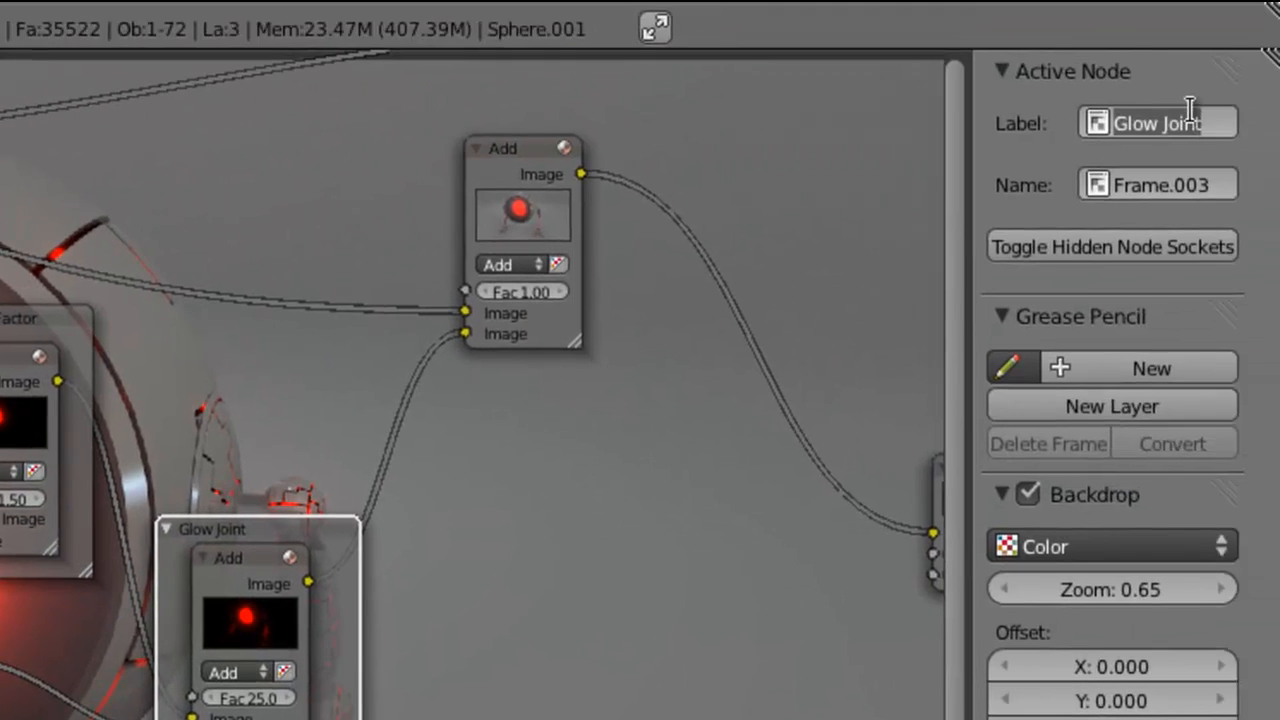
pyautogui.click(1190, 115)
pyautogui.press('End')
pyautogui.write('Factor')
pyautogui.press('Return')
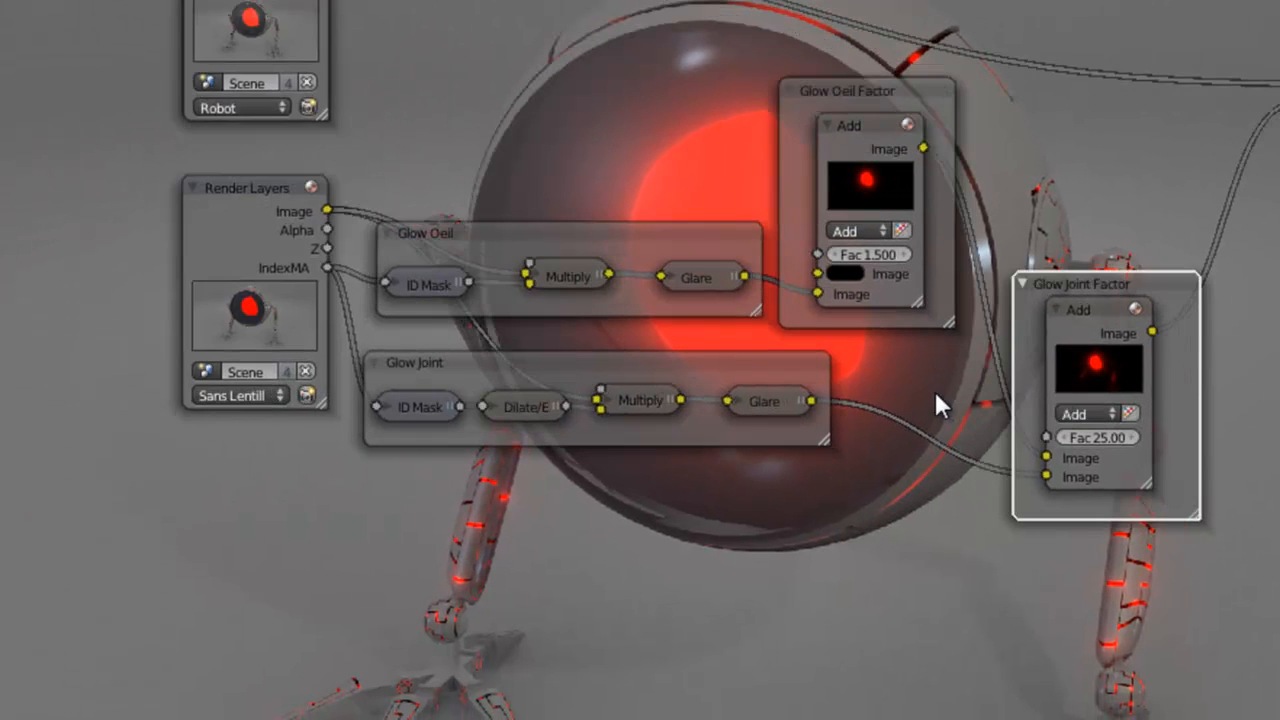
pyautogui.scroll(-2, 935, 391)
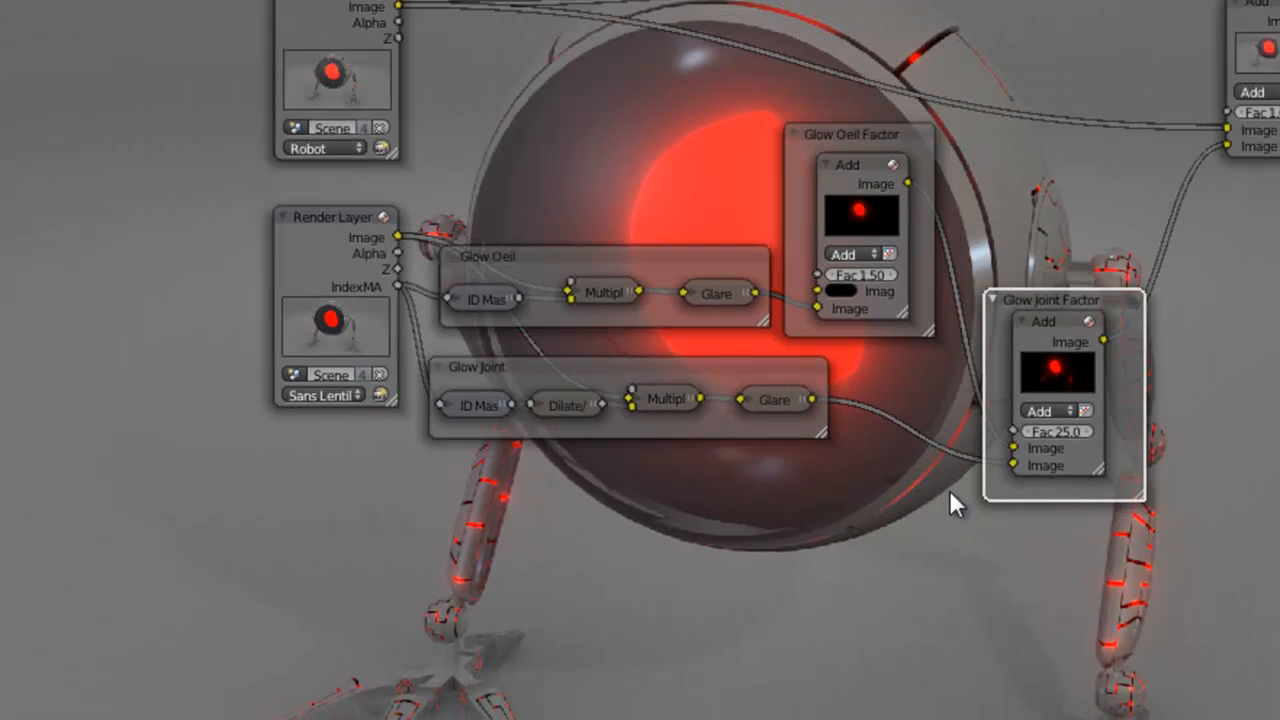
pyautogui.moveTo(946, 490); pyautogui.dragTo(988, 414, button='middle')
pyautogui.click(630, 278)
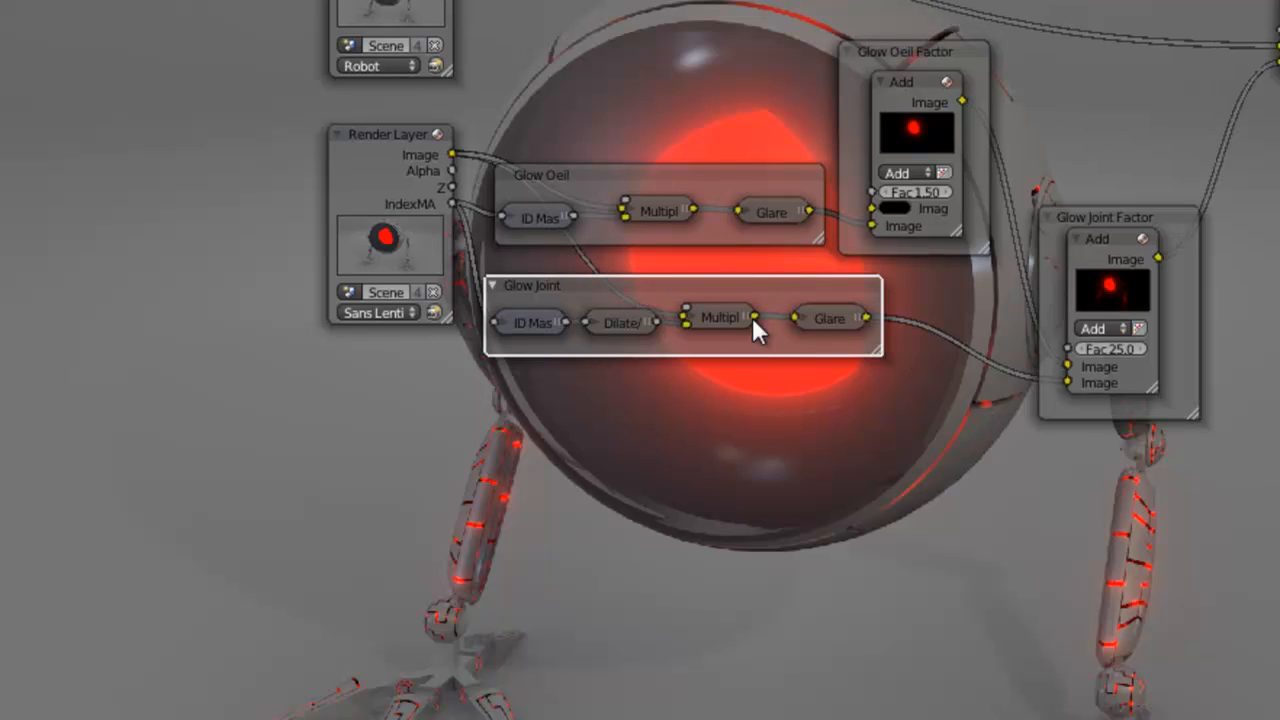
pyautogui.press('g')
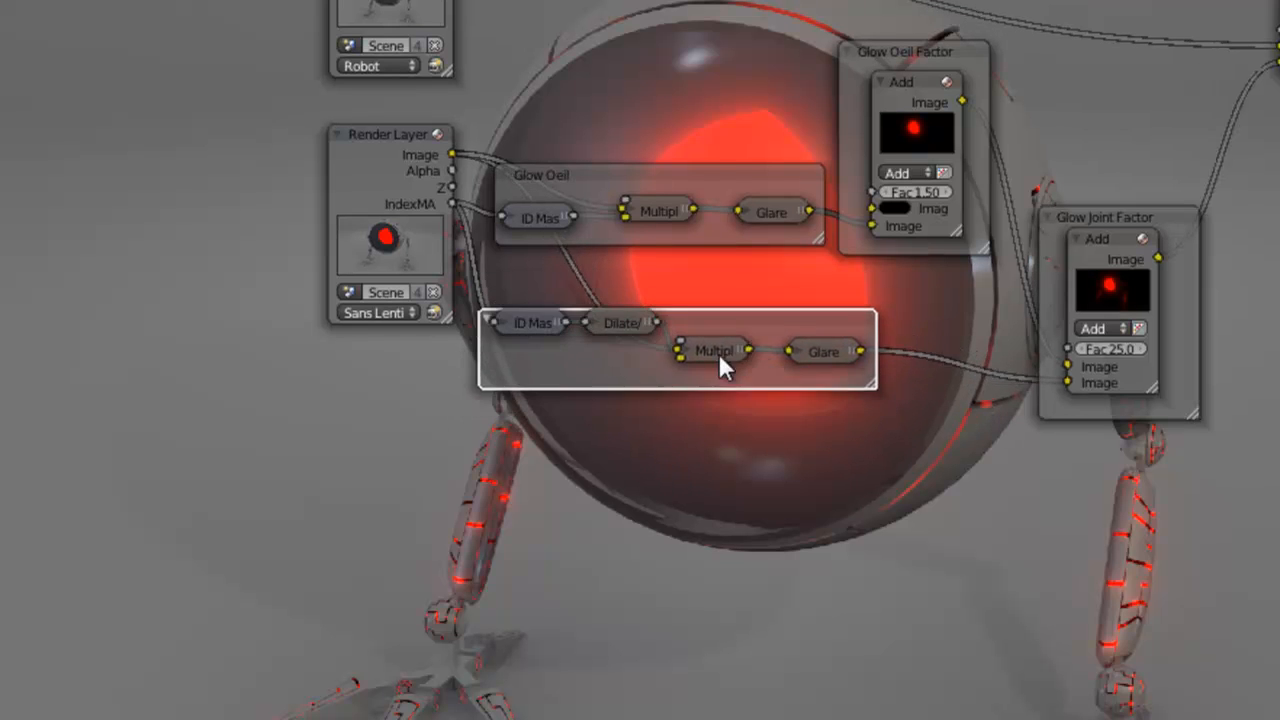
pyautogui.press('Escape')
# Step: Attach the ID Mask and Dilate/Erode nodes to the Glow Joint frame and move the frame well below Glow Oeil
pyautogui.click(591, 323)
pyautogui.keyDown('shift'); pyautogui.click(541, 322); pyautogui.keyUp('shift')
pyautogui.press('g')
pyautogui.click(554, 323)
pyautogui.click(650, 284)
pyautogui.moveTo(650, 283); pyautogui.dragTo(632, 407)
# Step: Place the Glow Joint Factor frame directly below Glow Oeil Factor and align the Glow Joint frame beside it
pyautogui.moveTo(1145, 225); pyautogui.dragTo(1103, 262)
pyautogui.rightClick(1104, 254)
pyautogui.click(1112, 239)
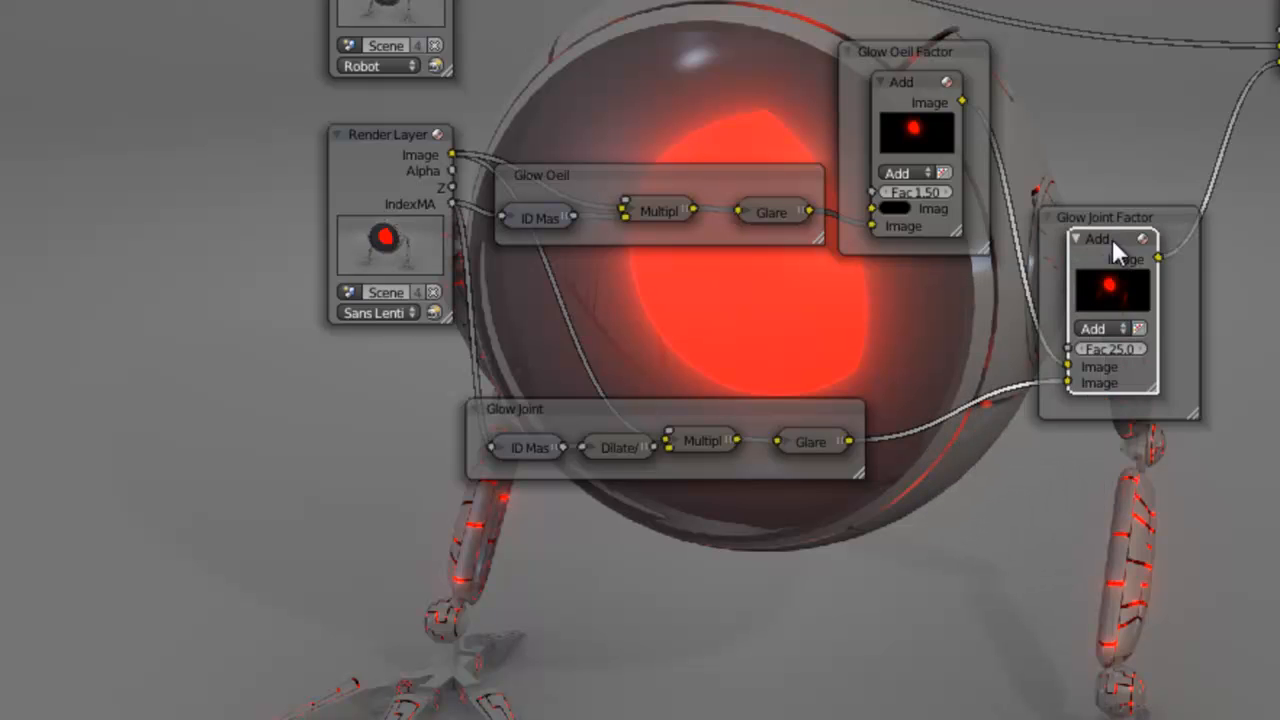
pyautogui.click(1136, 215)
pyautogui.moveTo(1136, 215); pyautogui.dragTo(993, 294)
pyautogui.click(697, 405)
pyautogui.moveTo(736, 405); pyautogui.dragTo(692, 400)
pyautogui.moveTo(969, 290); pyautogui.dragTo(919, 279)
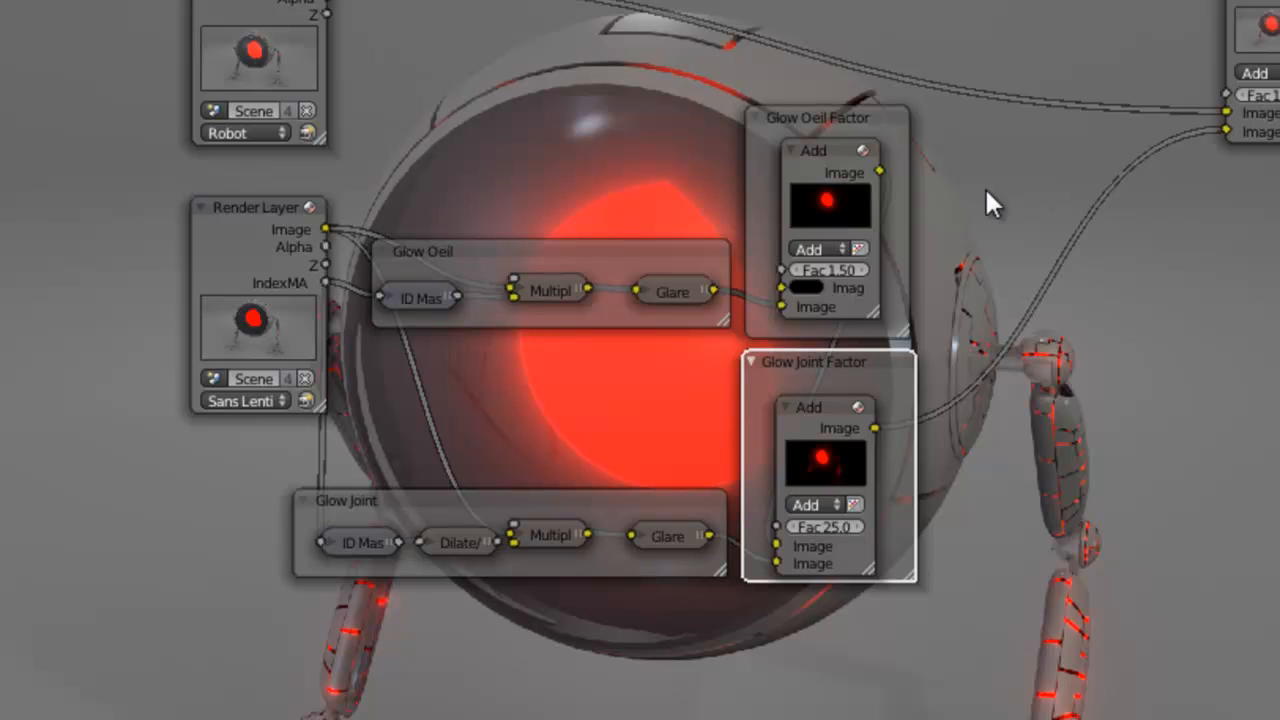
# Step: Move the Sans Lentille Render Layers node away from the glow frames and shift it together with all four frames below the Robot layer
pyautogui.moveTo(265, 208); pyautogui.dragTo(140, 298)
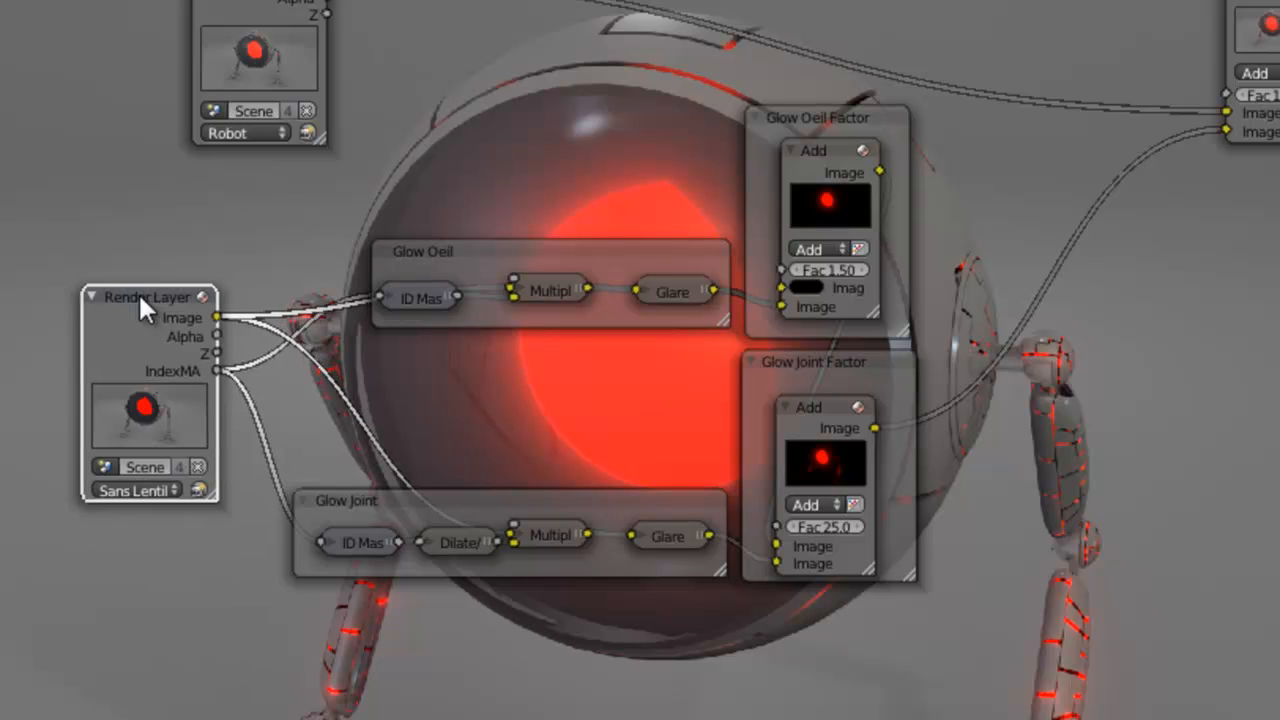
pyautogui.scroll(-2, 548, 368)
pyautogui.moveTo(560, 337); pyautogui.dragTo(565, 403, button='middle')
pyautogui.click(563, 348)
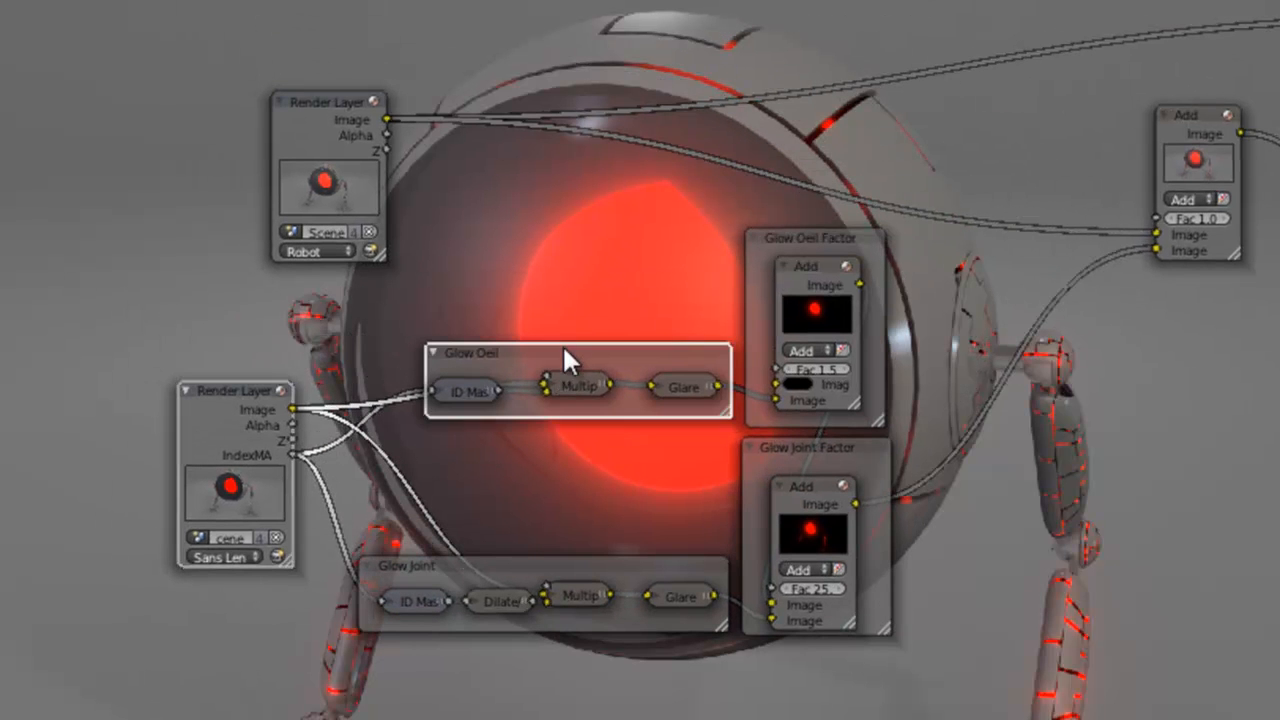
pyautogui.click(616, 570)
pyautogui.click(797, 465)
pyautogui.keyDown('shift'); pyautogui.click(790, 238); pyautogui.keyUp('shift')
pyautogui.moveTo(790, 238); pyautogui.dragTo(776, 396)
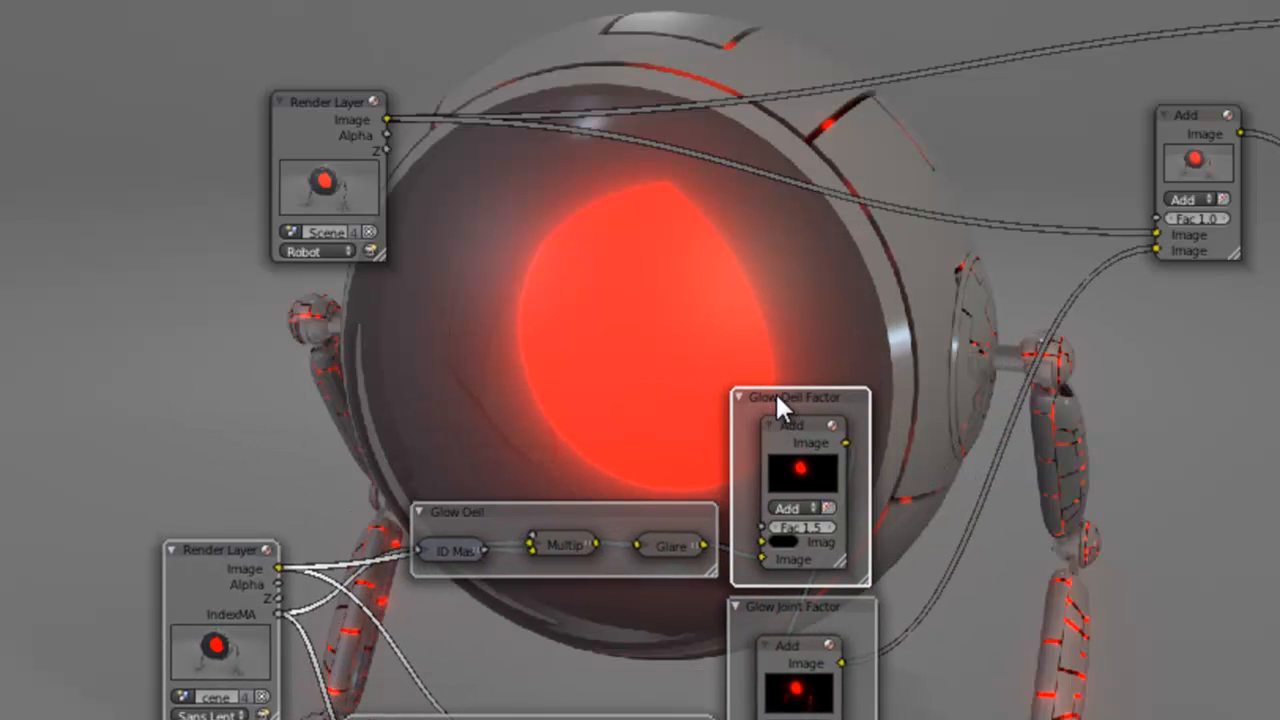
# Step: Duplicate the Glow Oeil frame, enlarge it to span the Sans Lentille layer and all glow frames, and set it aside
pyautogui.click(570, 510)
pyautogui.hotkey('shift', 'd')
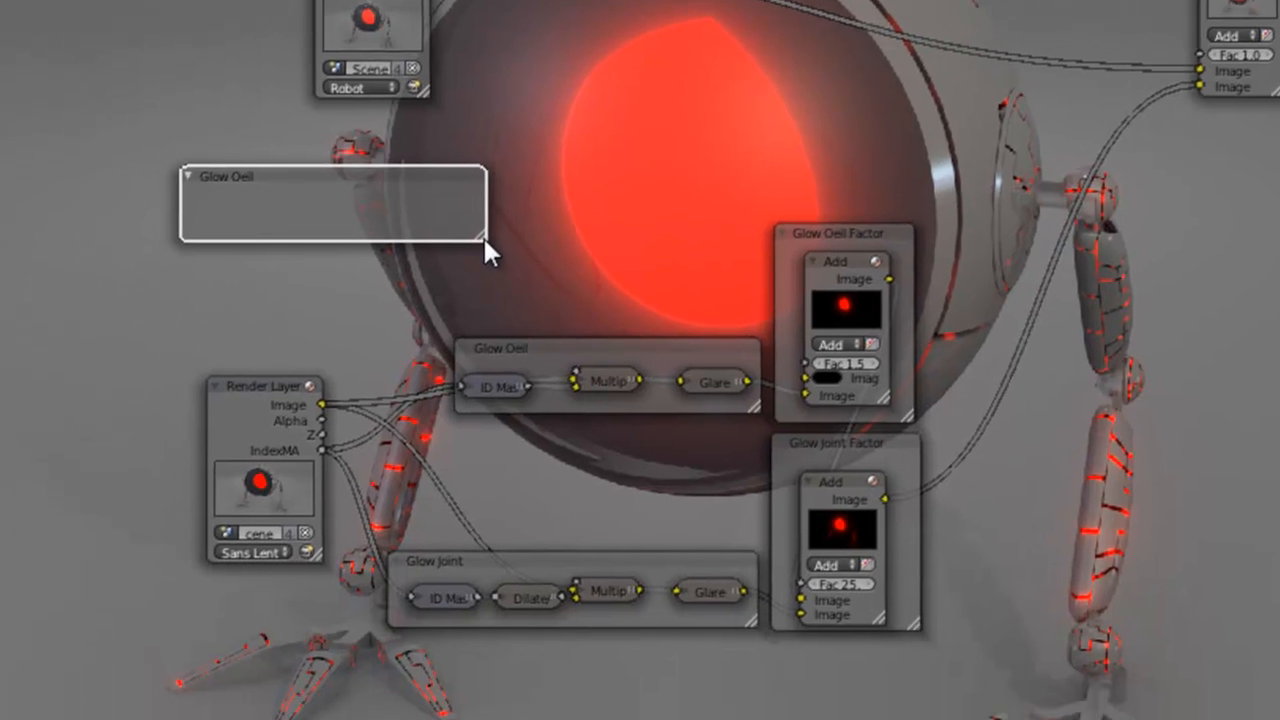
pyautogui.moveTo(441, 400); pyautogui.dragTo(997, 683)
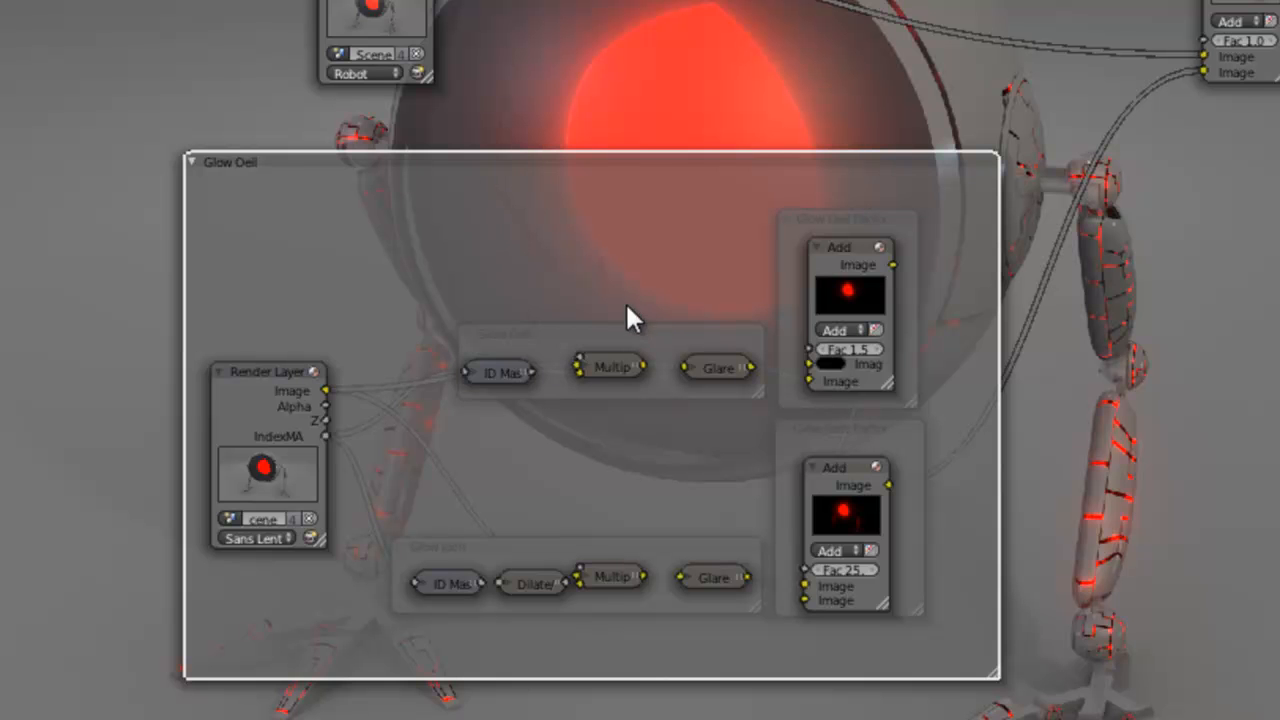
pyautogui.moveTo(652, 170); pyautogui.dragTo(365, 285)
pyautogui.moveTo(1008, 380); pyautogui.dragTo(1080, 286)
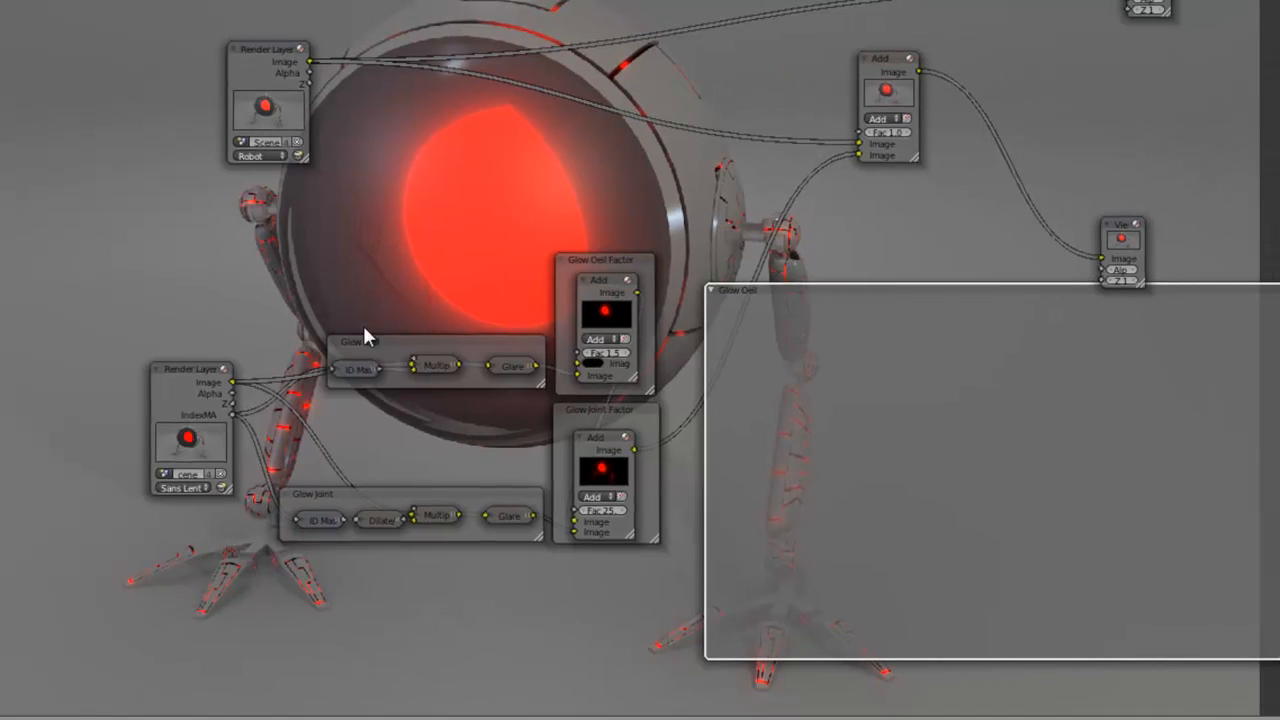
# Step: Place the Sans Lentille Render Layers node and four glow frames inside the large frame and move the whole group back below the Robot layer
pyautogui.keyDown('shift'); pyautogui.click(430, 343); pyautogui.keyUp('shift')
pyautogui.keyDown('shift'); pyautogui.click(582, 408); pyautogui.keyUp('shift')
pyautogui.keyDown('shift'); pyautogui.click(606, 262); pyautogui.keyUp('shift')
pyautogui.keyDown('shift'); pyautogui.click(440, 505); pyautogui.keyUp('shift')
pyautogui.keyDown('shift'); pyautogui.click(190, 375); pyautogui.keyUp('shift')
pyautogui.moveTo(190, 375); pyautogui.dragTo(781, 432)
pyautogui.moveTo(892, 290); pyautogui.dragTo(301, 267)
pyautogui.scroll(2, 370, 287)
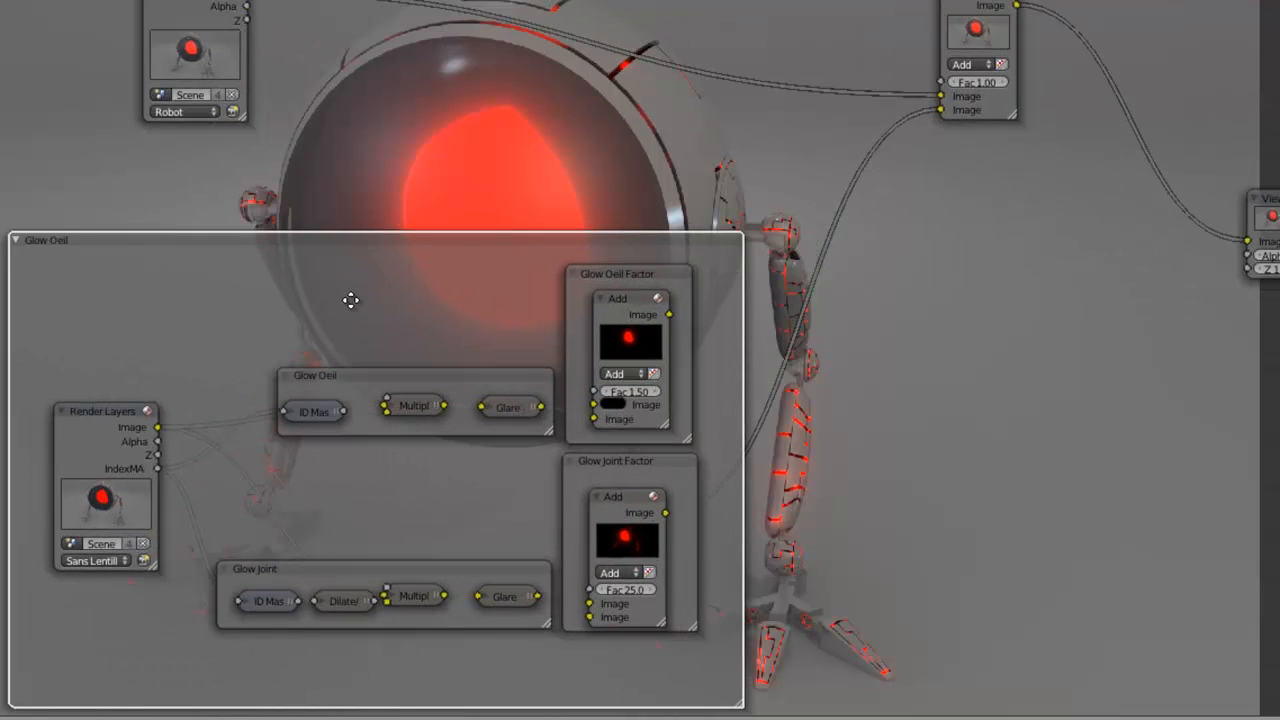
# Step: Relabel the large outer frame around the glow nodes as "Mask"
pyautogui.moveTo(549, 244); pyautogui.dragTo(549, 254, button='middle')
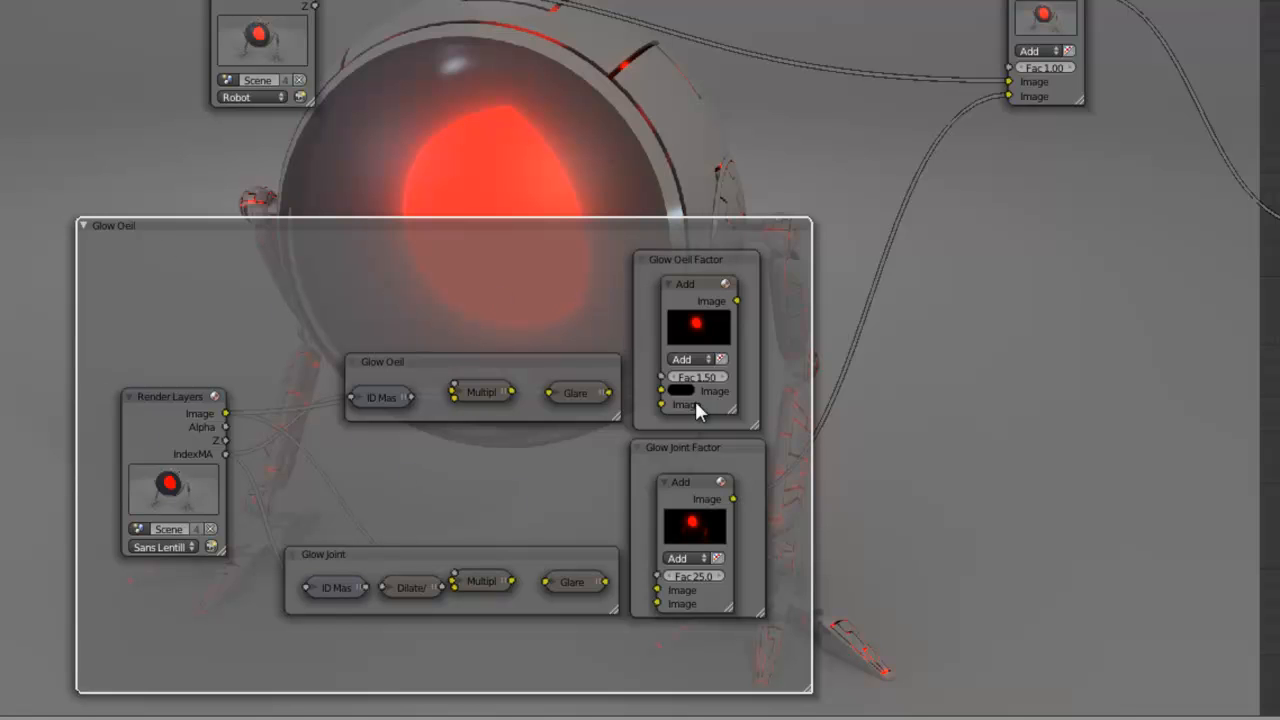
pyautogui.press('n')
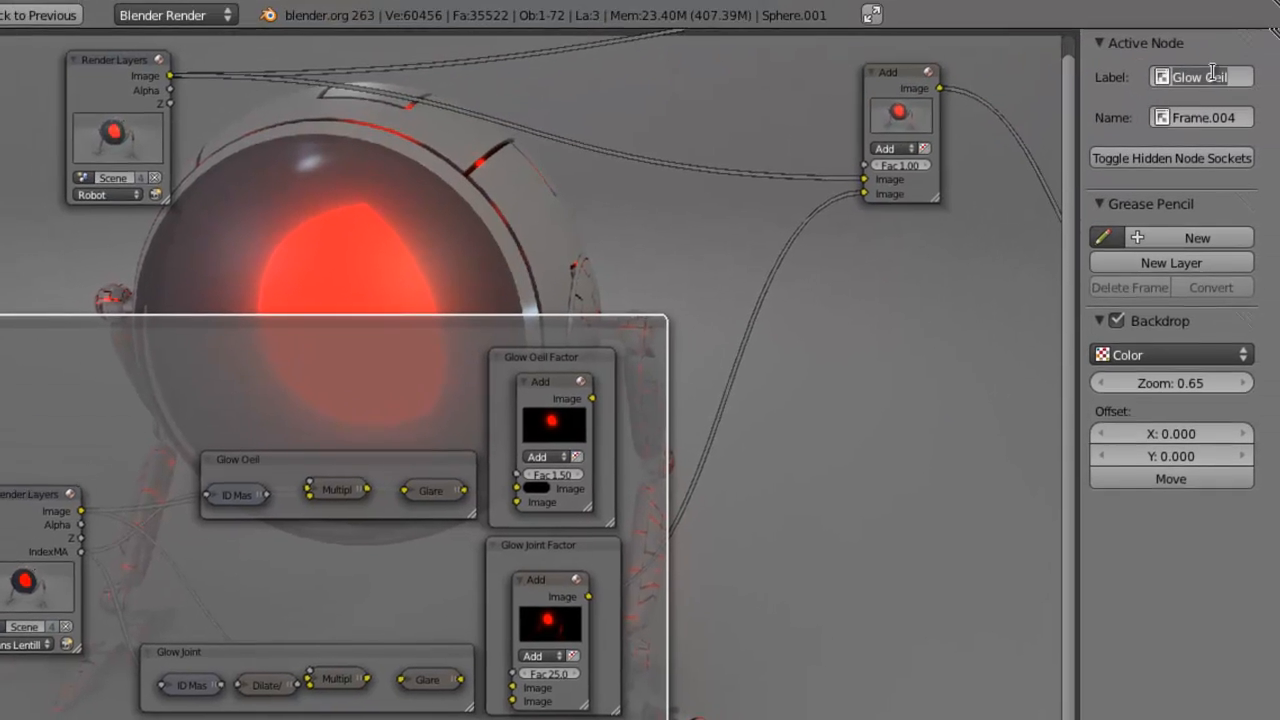
pyautogui.write('Mask')
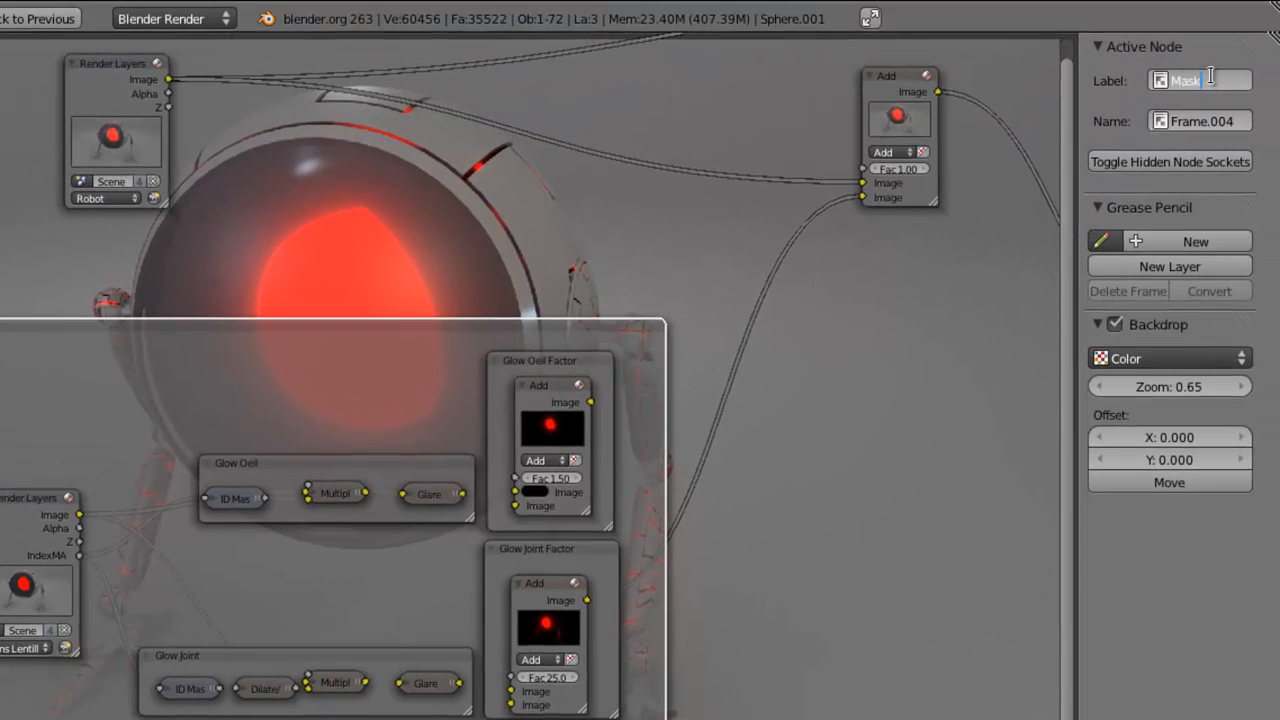
pyautogui.press('Return')
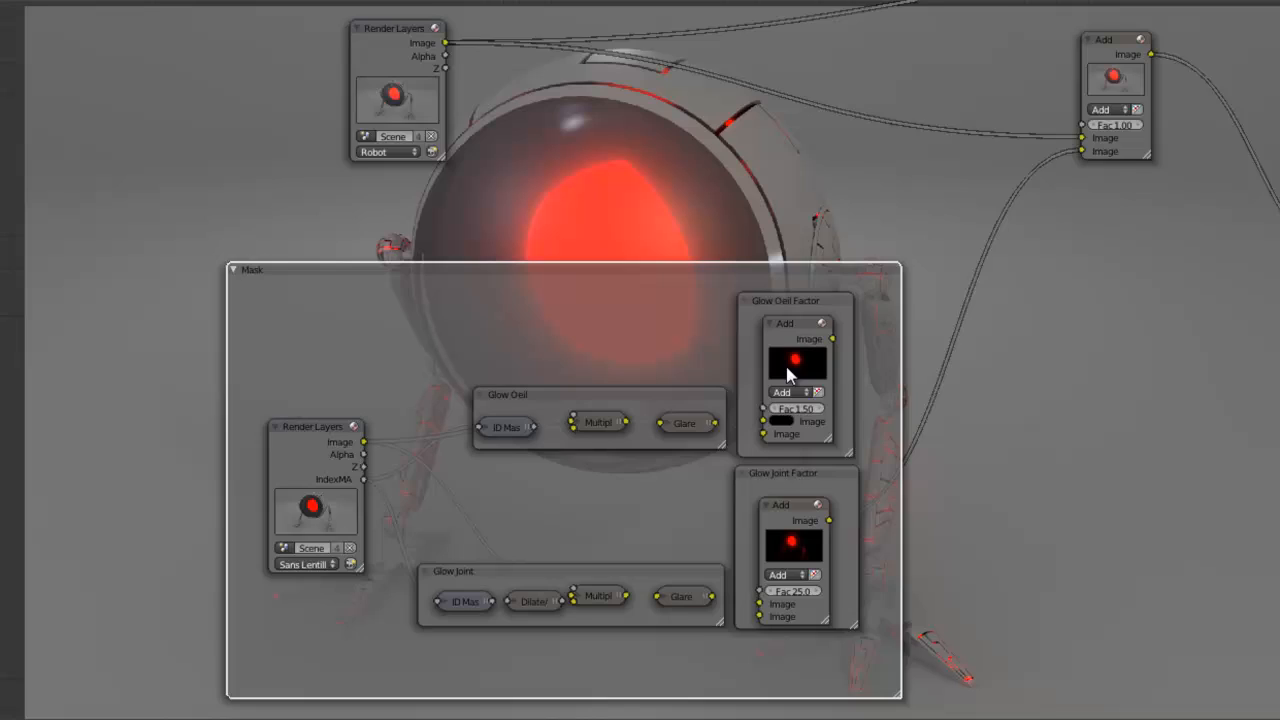
# Step: Shrink the Mask frame by raising its lower edge, and move it down and left, clear of the Robot render layers links
pyautogui.scroll(-1, 787, 368)
pyautogui.moveTo(736, 374); pyautogui.dragTo(672, 379, button='middle')
pyautogui.moveTo(811, 680); pyautogui.dragTo(811, 646)
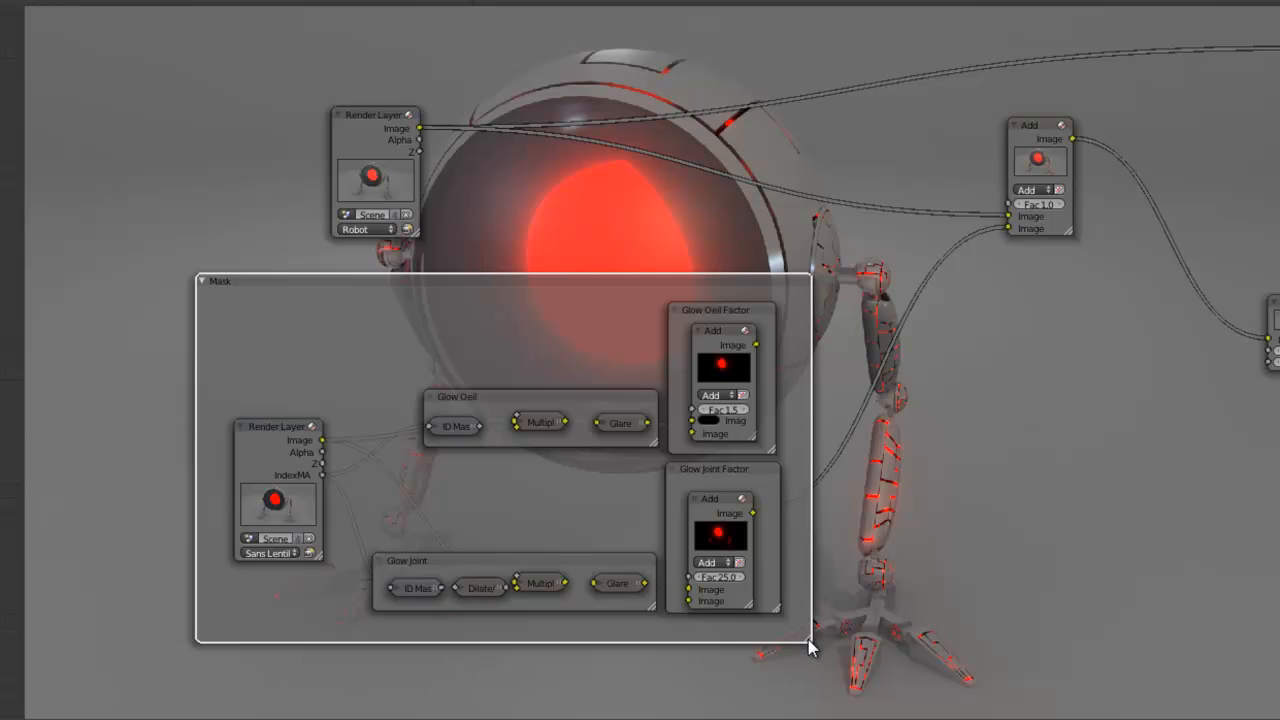
pyautogui.moveTo(543, 289); pyautogui.dragTo(507, 362)
pyautogui.scroll(-1, 965, 380)
pyautogui.moveTo(966, 363); pyautogui.dragTo(894, 400, button='middle')
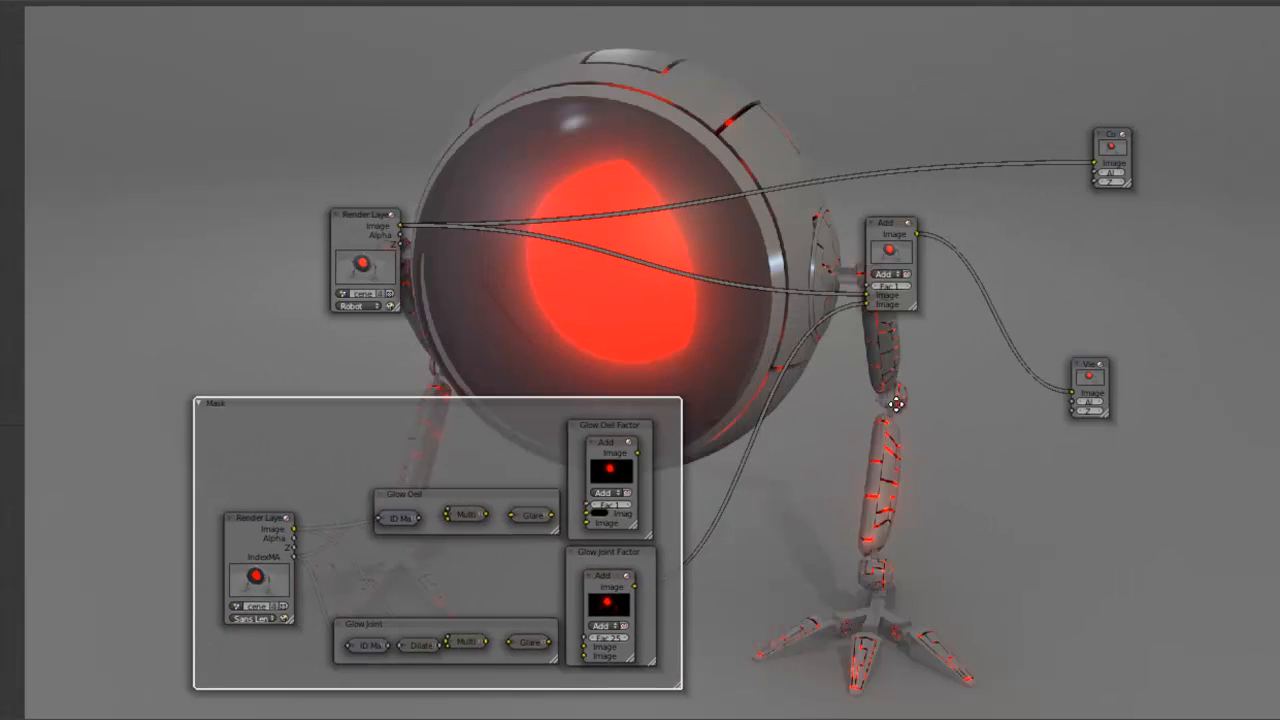
pyautogui.moveTo(559, 402); pyautogui.dragTo(378, 410)
# Step: Spread out the main nodes: move the final Add node left, the Viewer right and the Robot Render Layers node up and right
pyautogui.moveTo(872, 228); pyautogui.dragTo(760, 234)
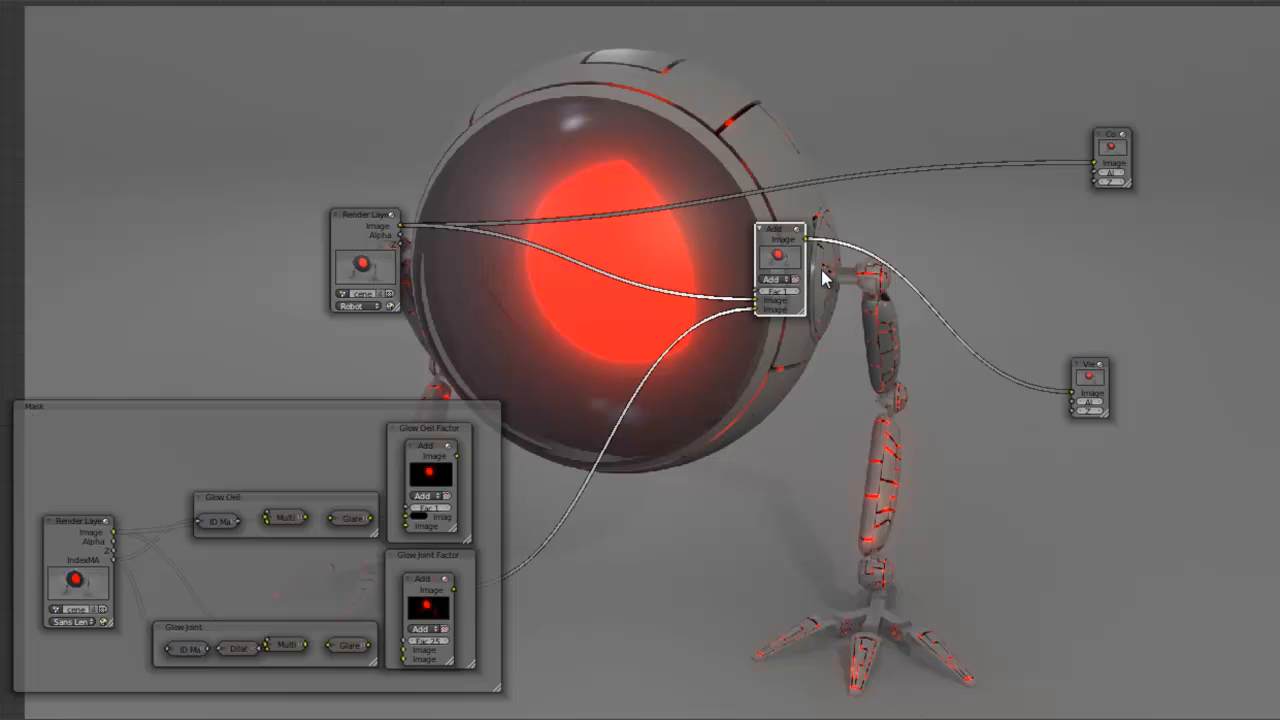
pyautogui.scroll(2, 826, 277)
pyautogui.moveTo(880, 302); pyautogui.dragTo(554, 425, button='middle')
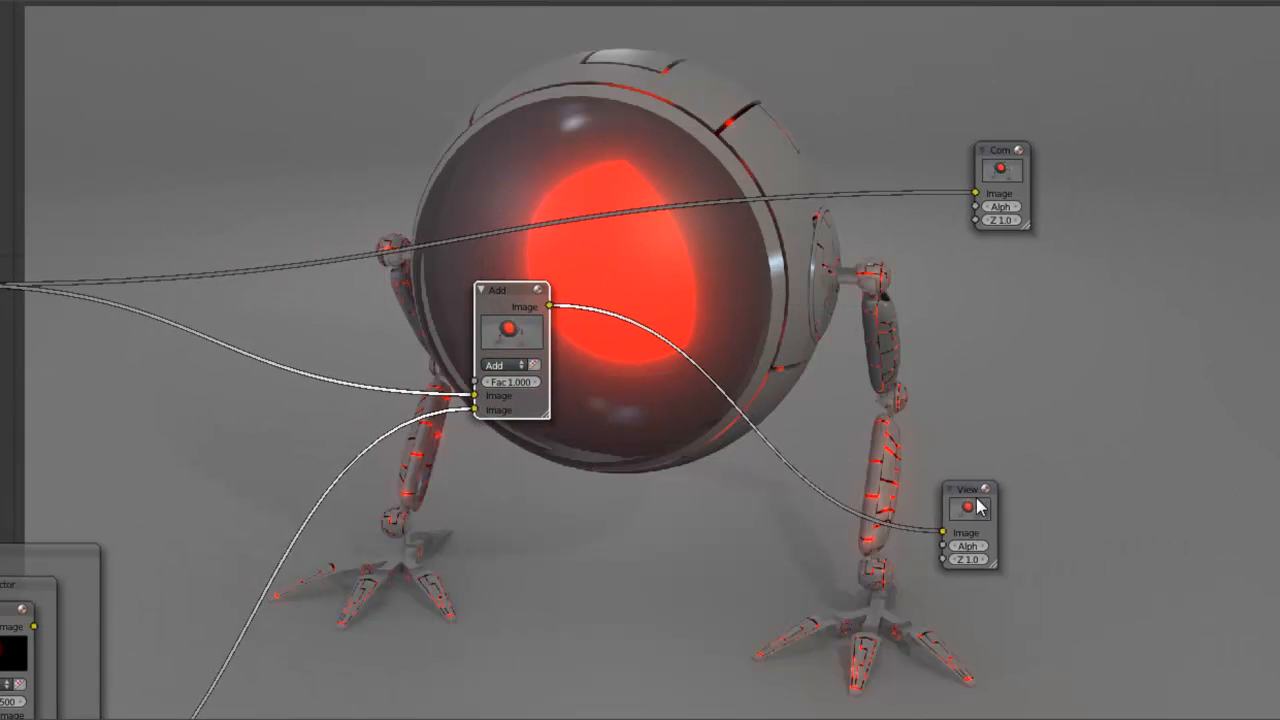
pyautogui.moveTo(978, 498); pyautogui.dragTo(1182, 357)
pyautogui.moveTo(515, 302); pyautogui.dragTo(324, 309)
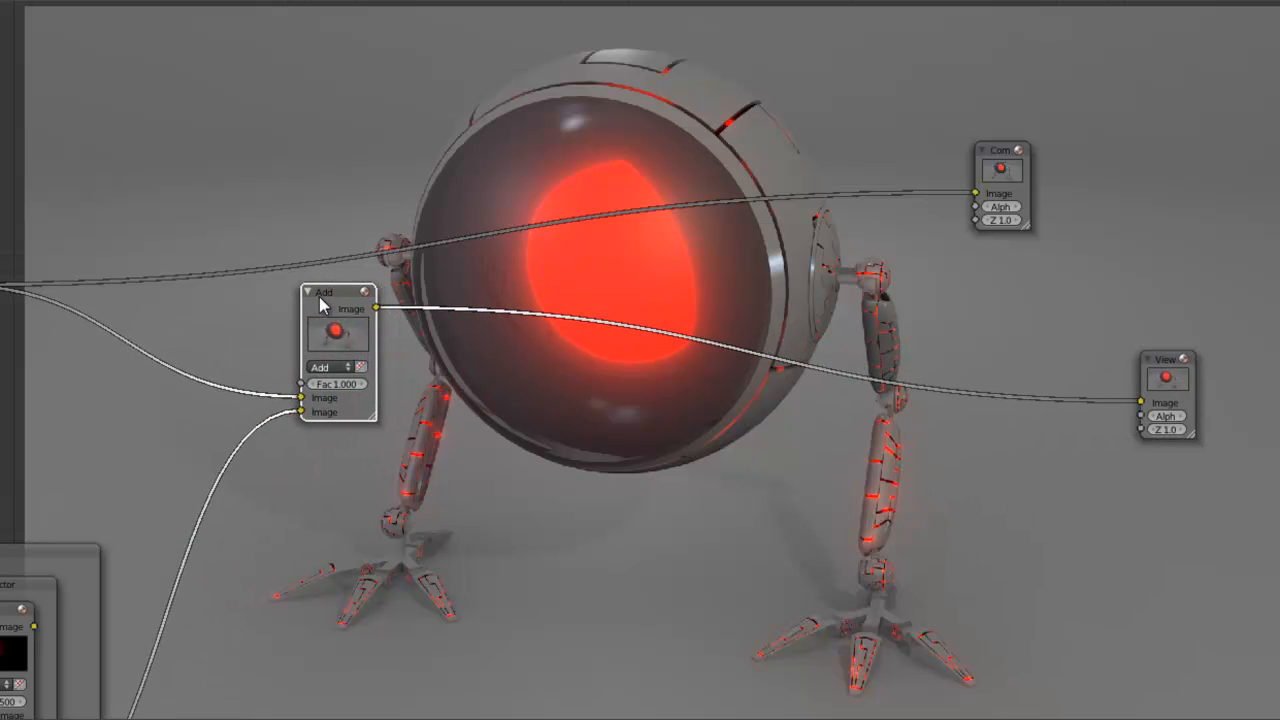
pyautogui.moveTo(474, 333); pyautogui.dragTo(558, 448, button='middle')
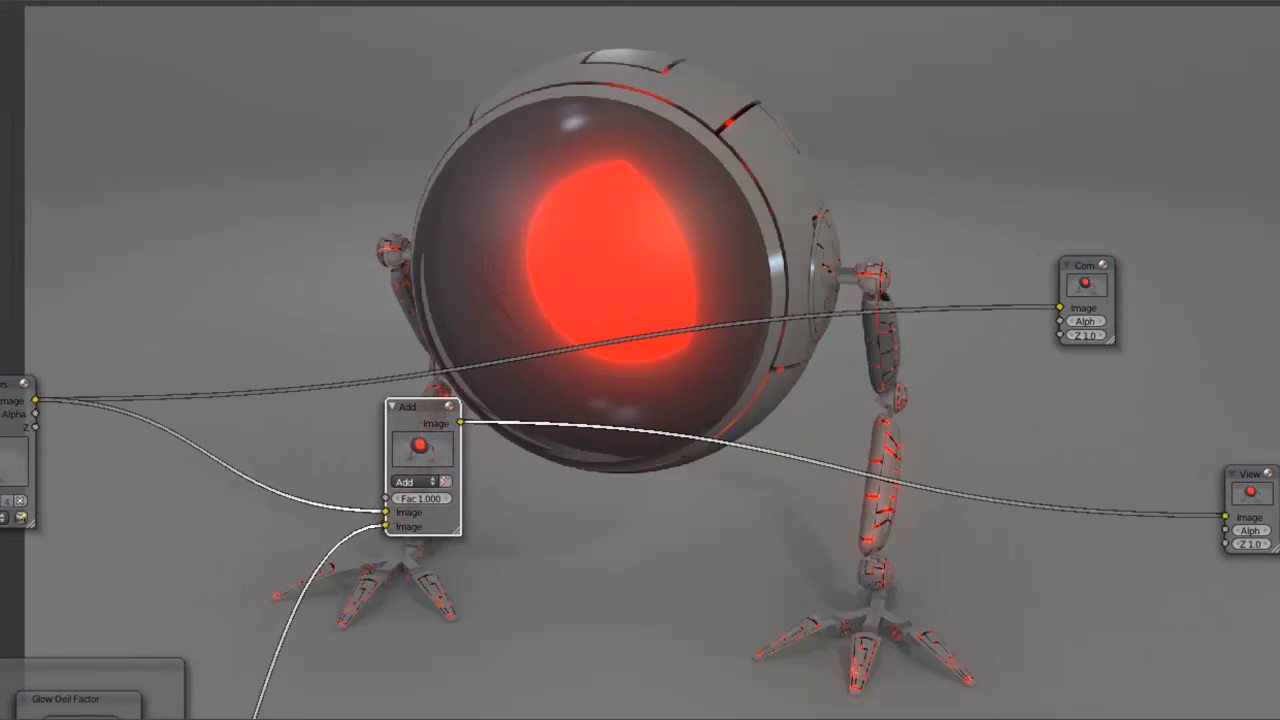
pyautogui.moveTo(10, 384); pyautogui.dragTo(143, 270)
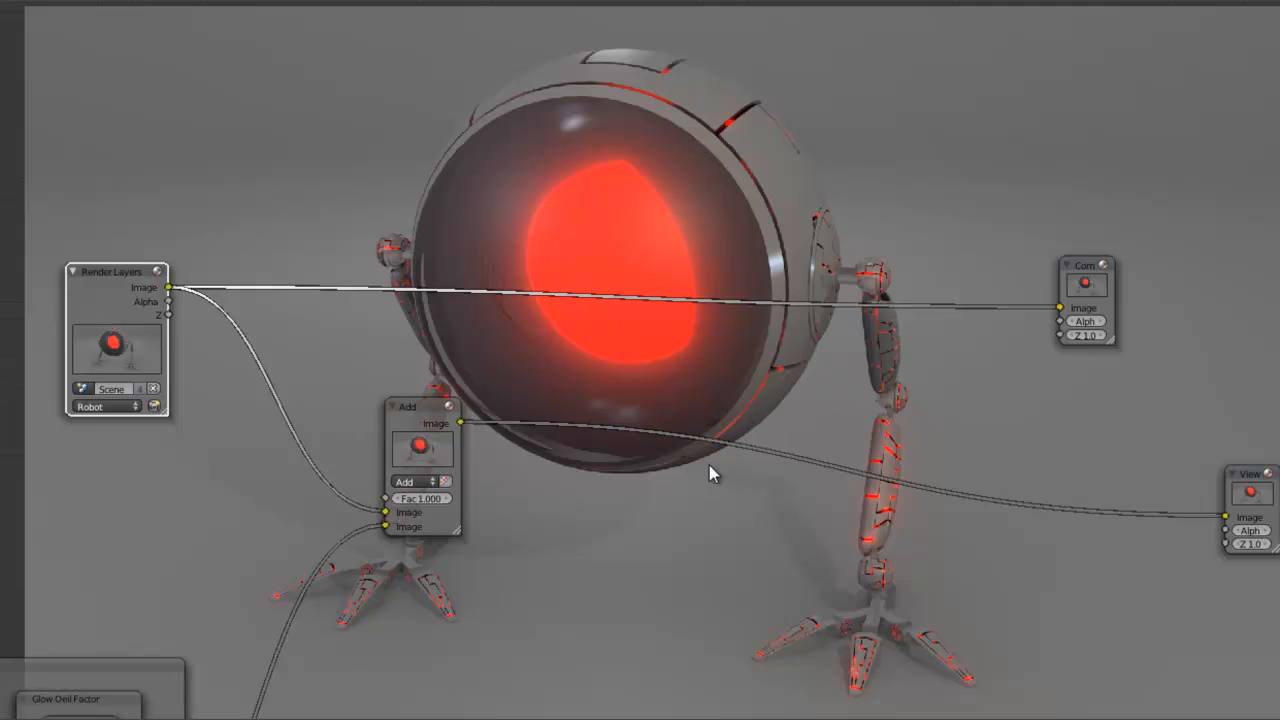
# Step: Enable the Vector pass for the Robot render layer
pyautogui.moveTo(711, 470); pyautogui.dragTo(630, 474, button='middle')
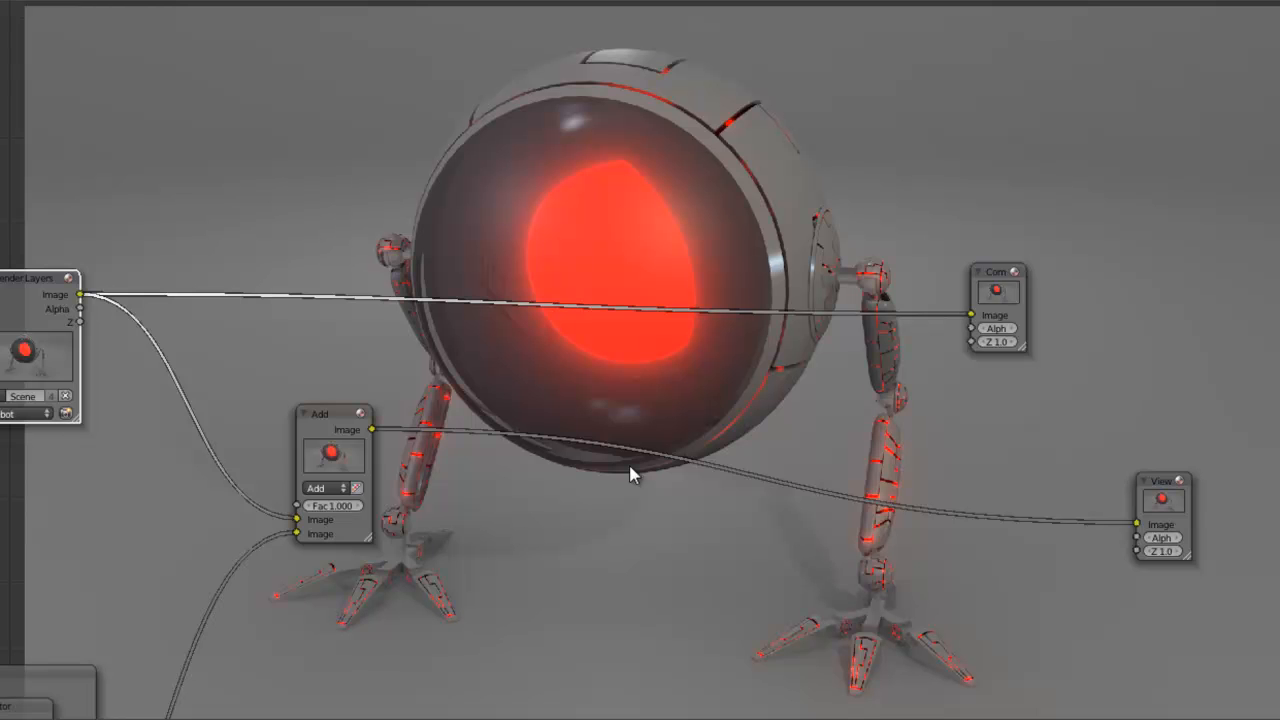
pyautogui.scroll(-4, 620, 463)
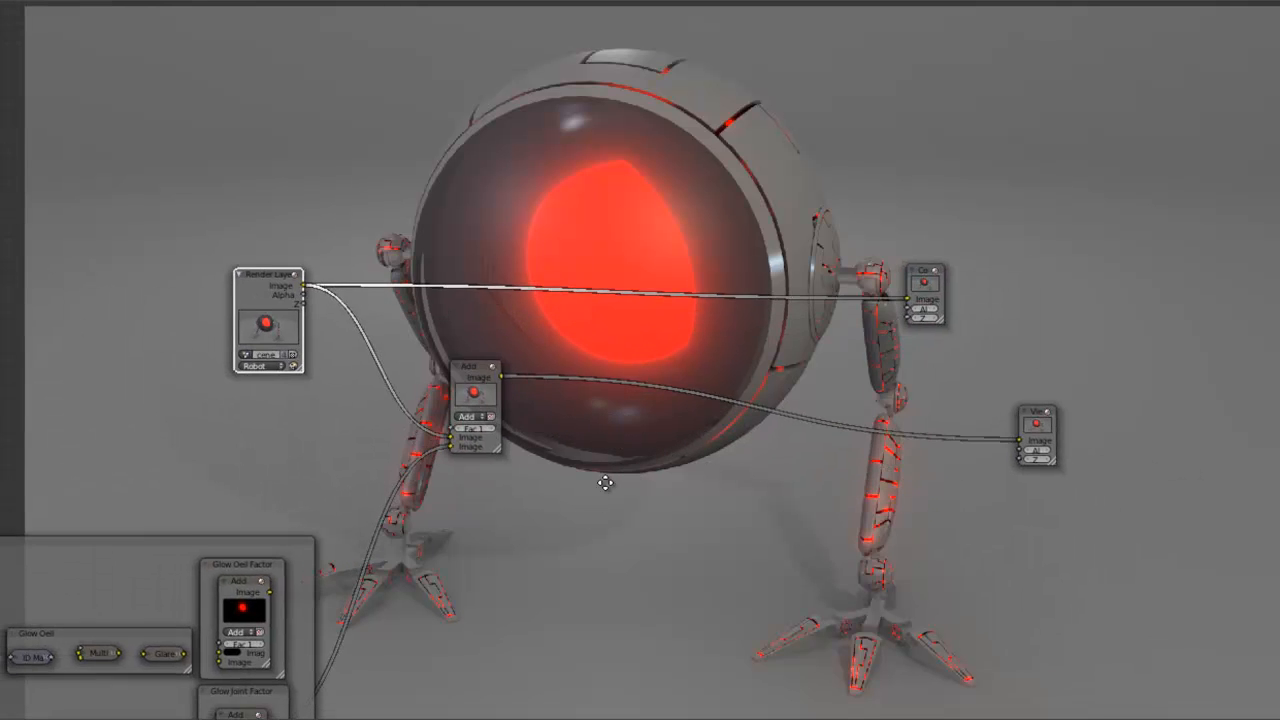
pyautogui.scroll(4, 600, 515)
pyautogui.keyDown('ctrl'); pyautogui.hscroll(-3, 560, 500); pyautogui.keyUp('ctrl')
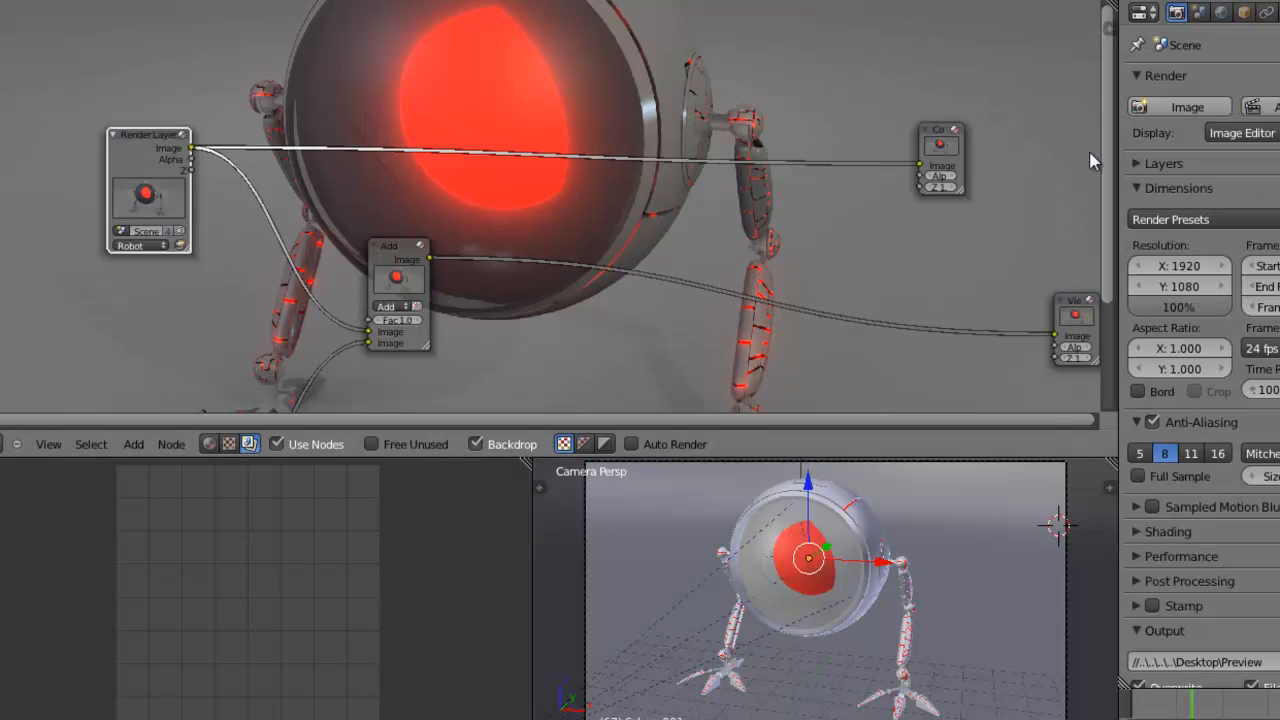
pyautogui.click(1110, 150)
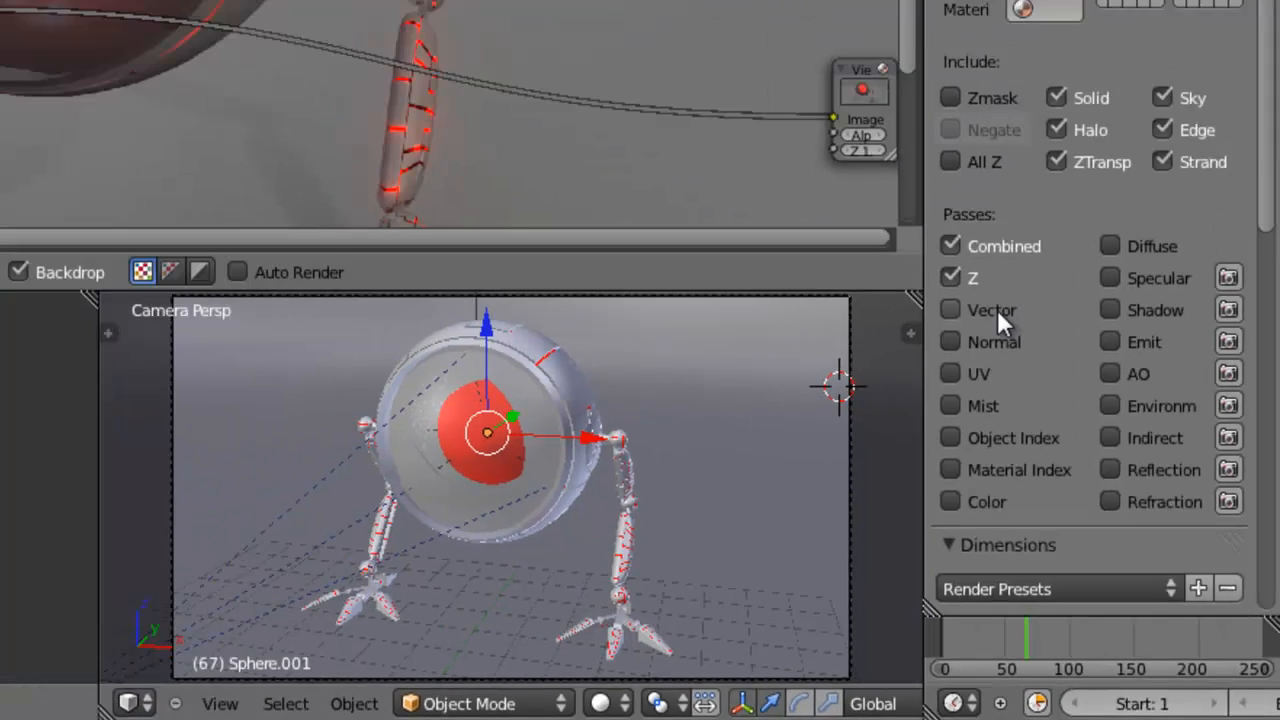
pyautogui.click(997, 309)
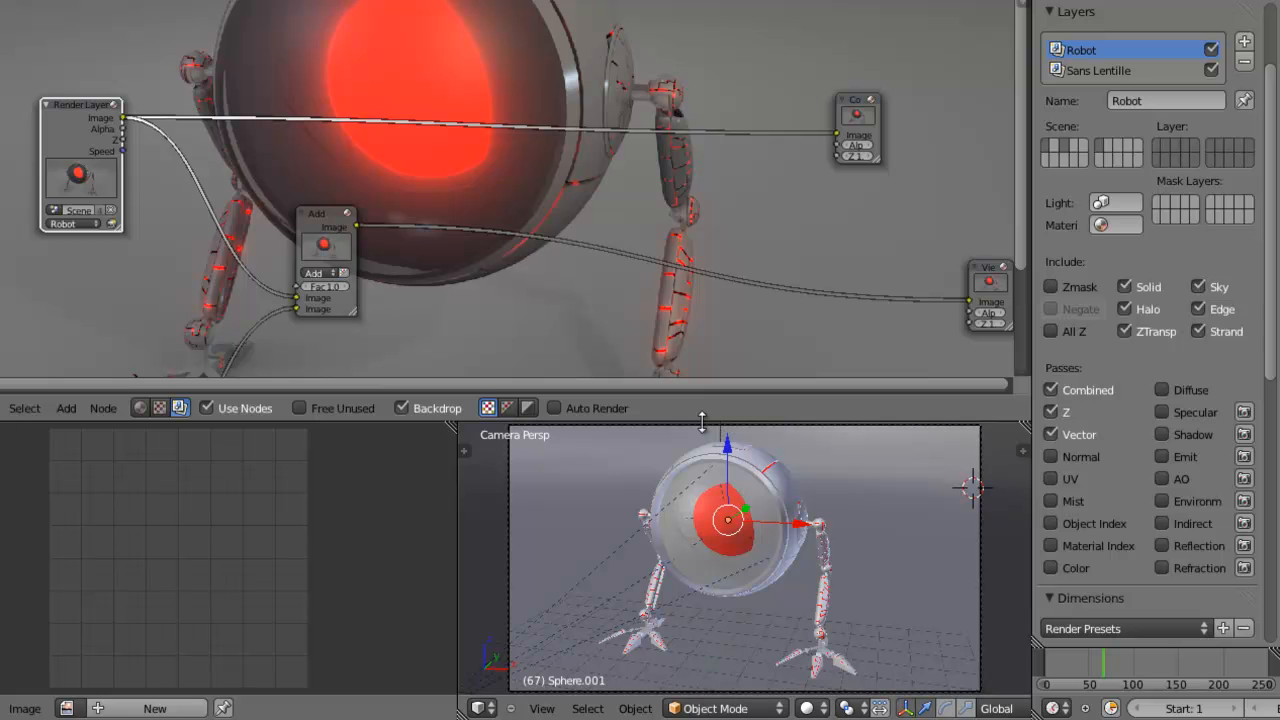
# Step: Maximize the node editor, align the Robot Render Layers node with the Composite node and move the Composite node further right
pyautogui.hotkey('ctrl', 'Up')
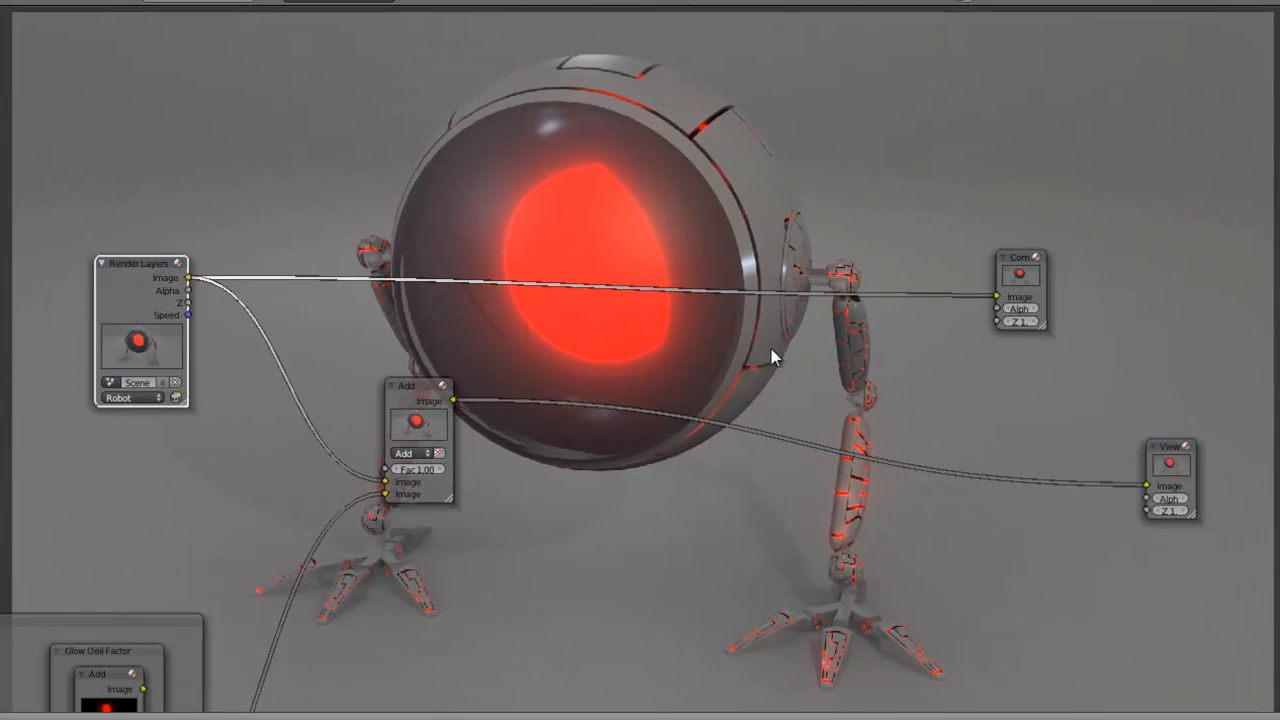
pyautogui.moveTo(139, 262); pyautogui.dragTo(191, 259)
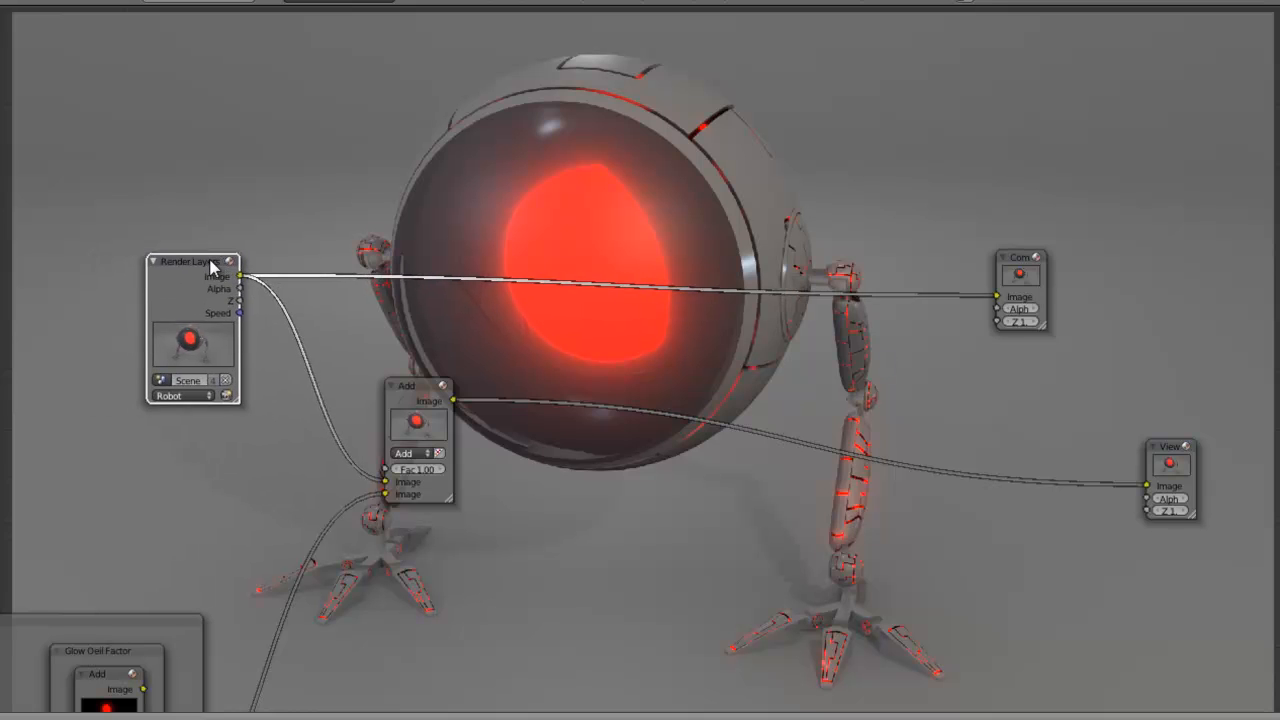
pyautogui.moveTo(998, 268); pyautogui.dragTo(1095, 246)
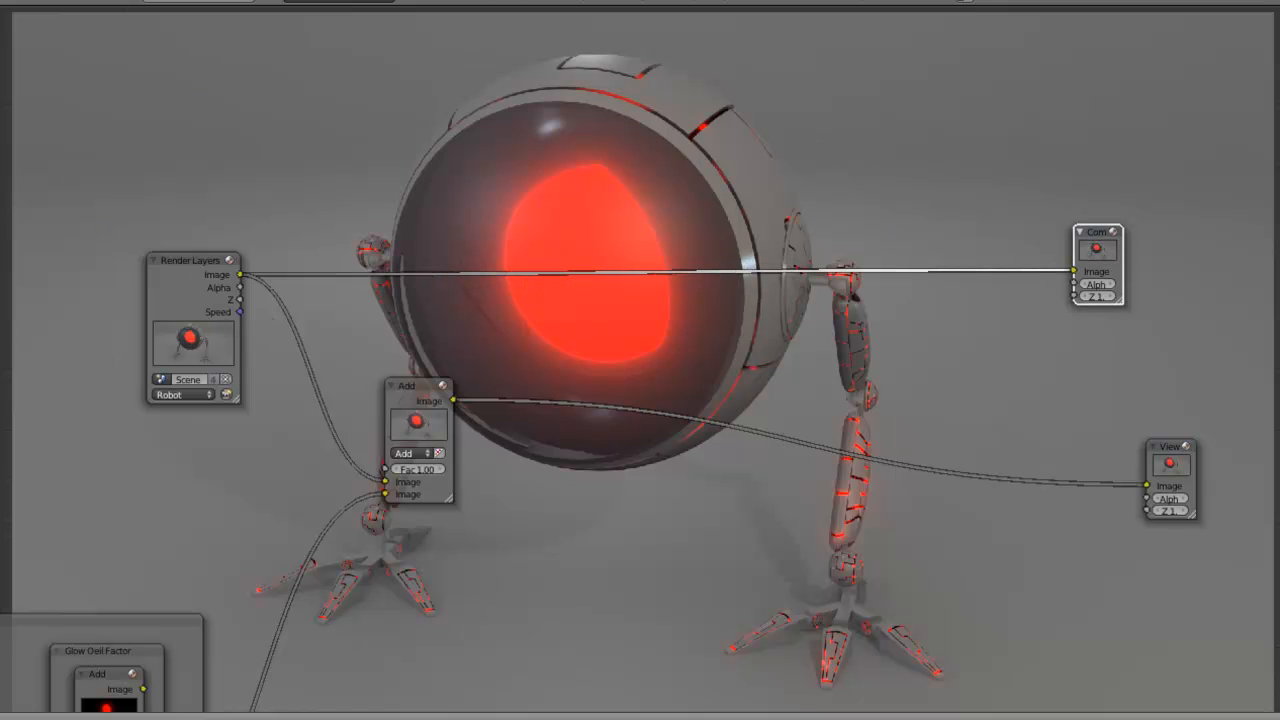
pyautogui.moveTo(1113, 237); pyautogui.dragTo(1158, 242)
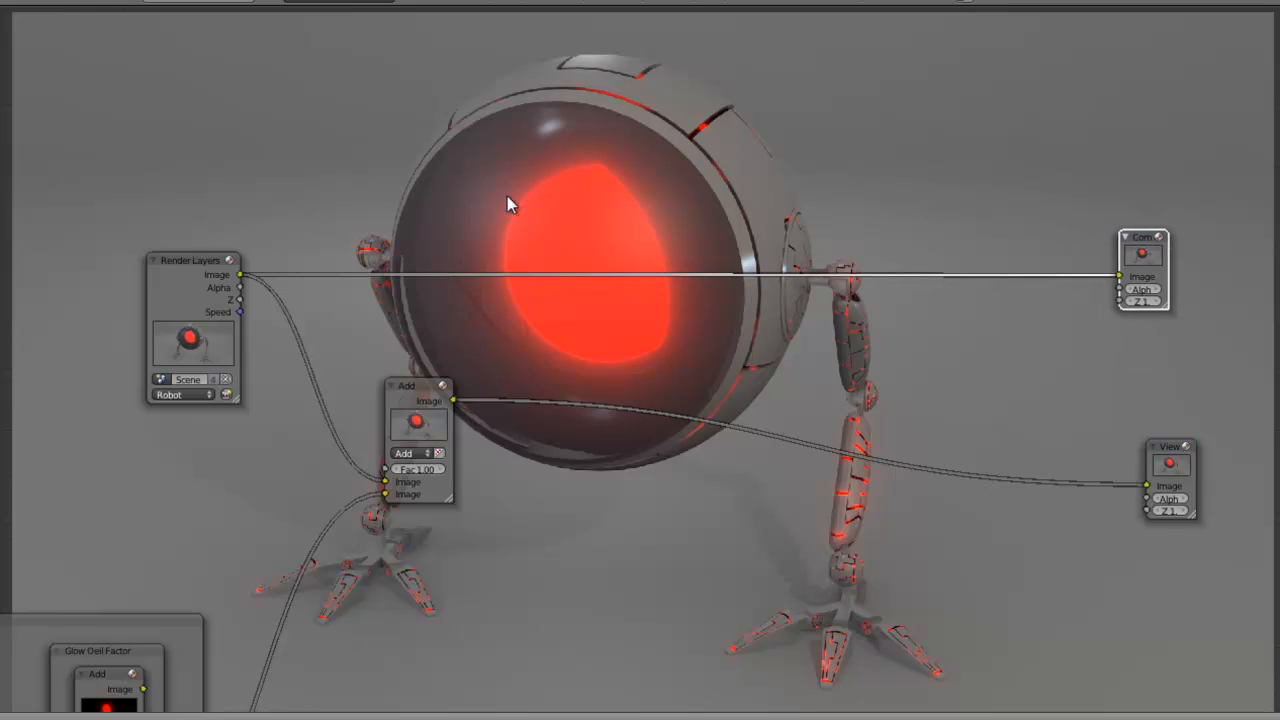
pyautogui.hotkey('shift', 'a')
pyautogui.moveTo(665, 126)
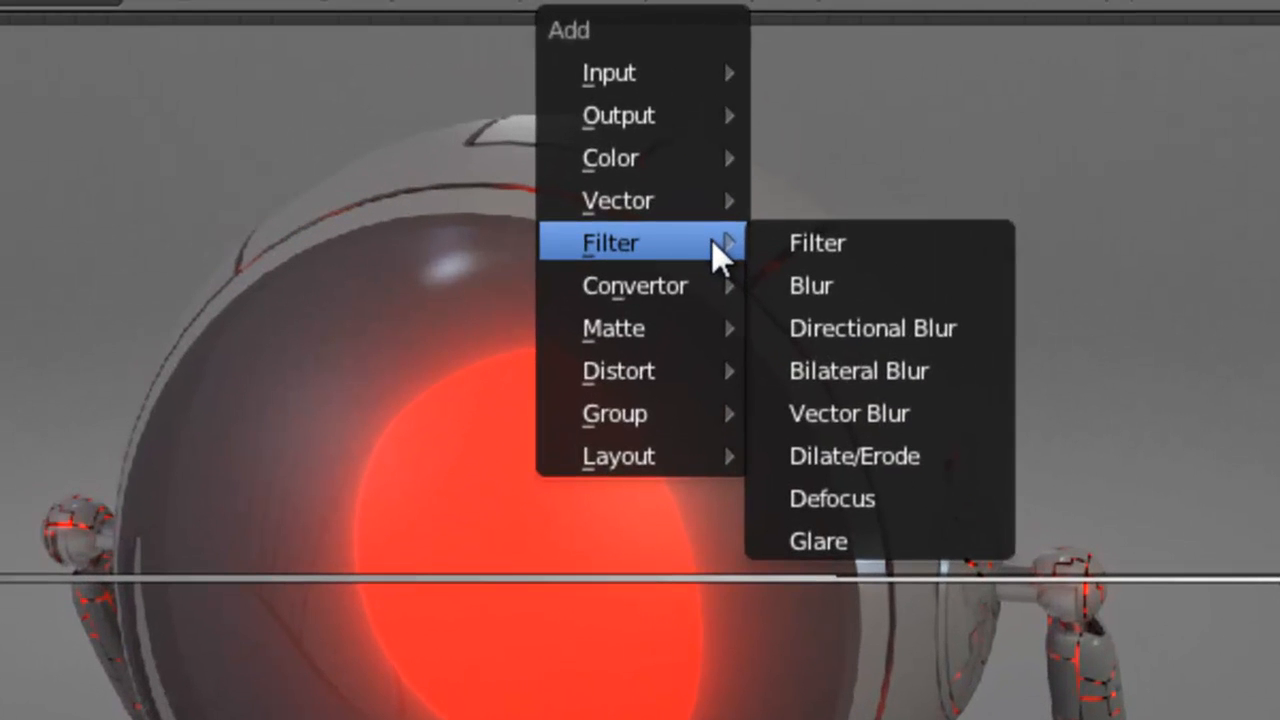
pyautogui.press('Escape')
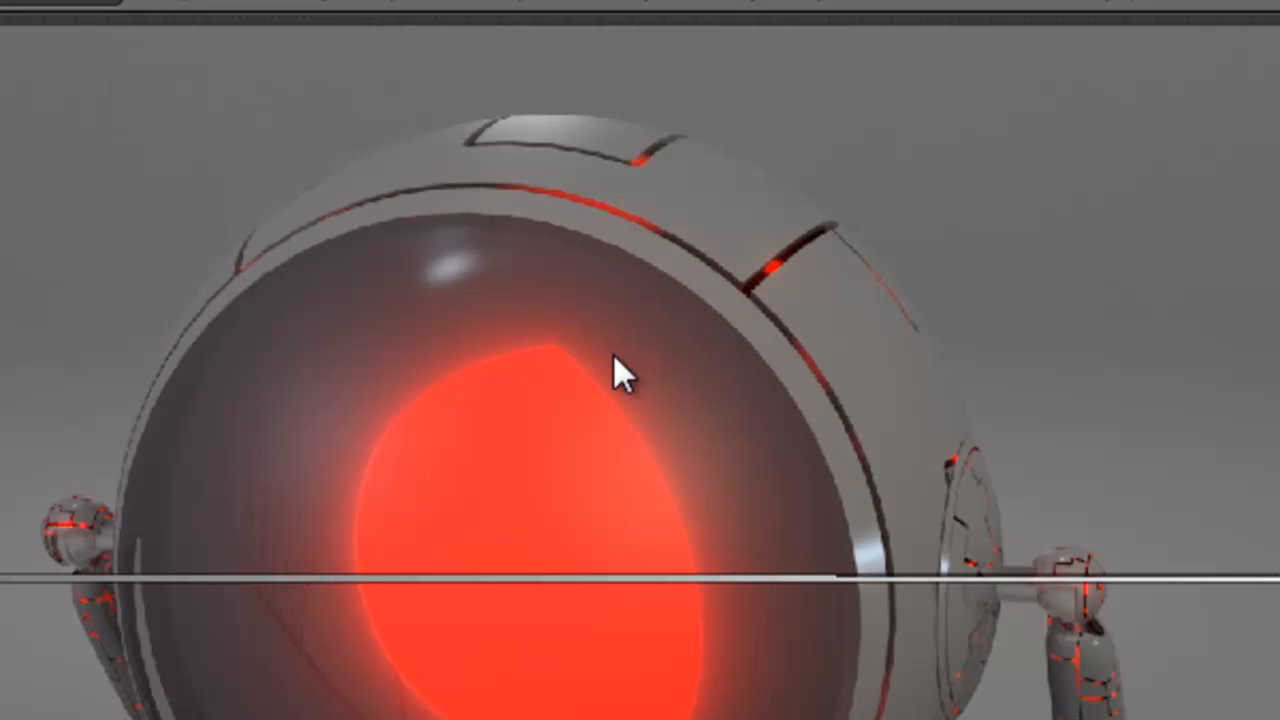
# Step: Add a Vector Blur node onto the image link between the Robot Render Layers and Composite nodes
pyautogui.hotkey('shift', 'a')
pyautogui.moveTo(614, 365)
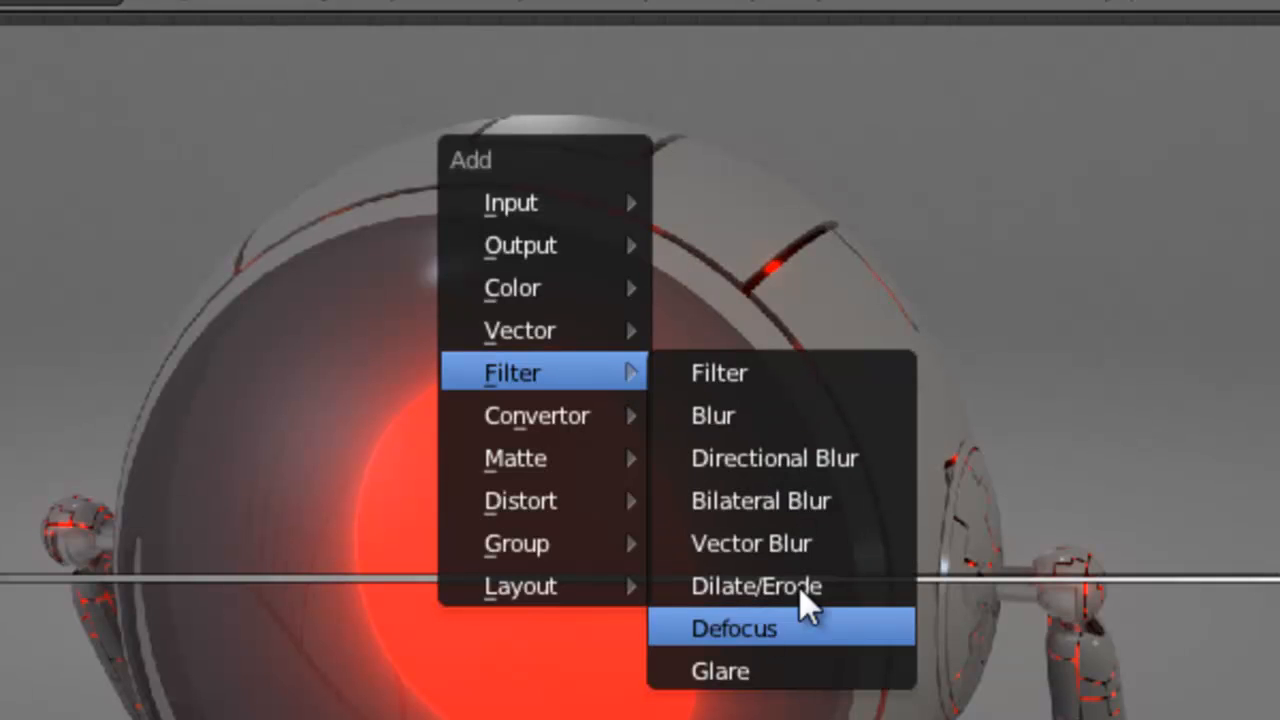
pyautogui.click(820, 548)
pyautogui.click(738, 427)
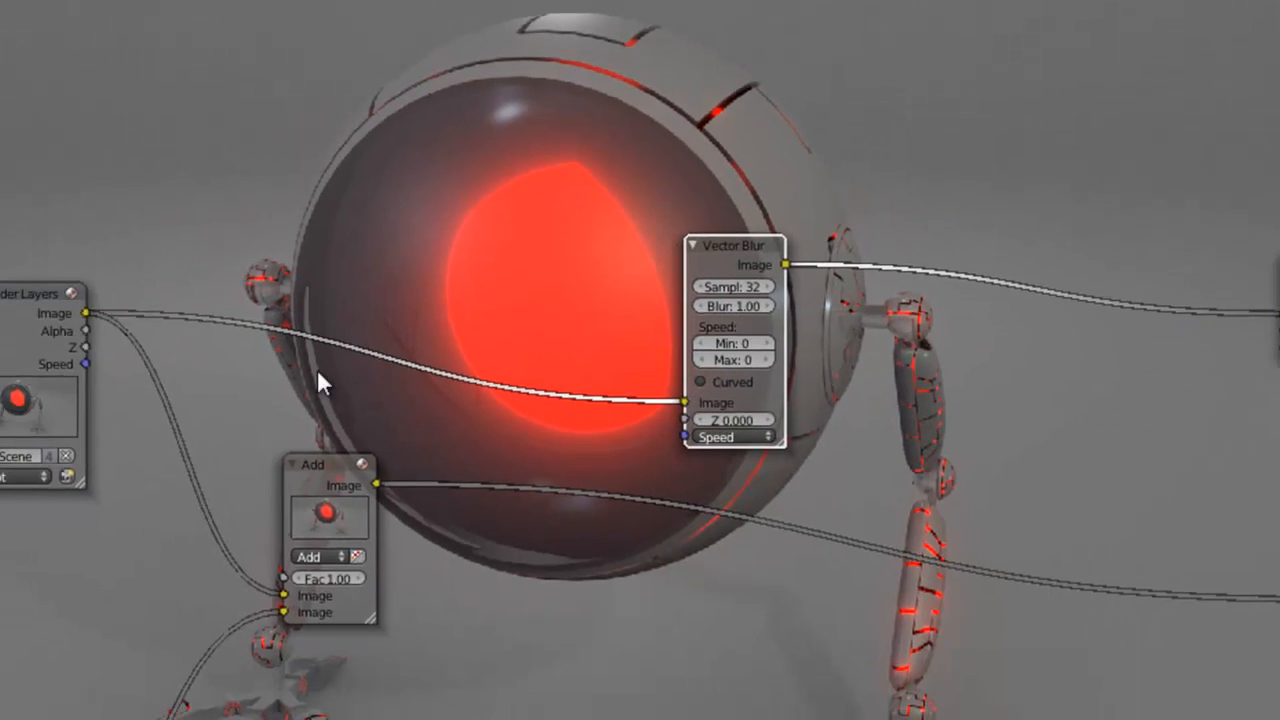
# Step: Link the Render Layers Z and Speed outputs to the matching Vector Blur inputs and move the Vector Blur node left
pyautogui.moveTo(88, 344); pyautogui.dragTo(681, 417)
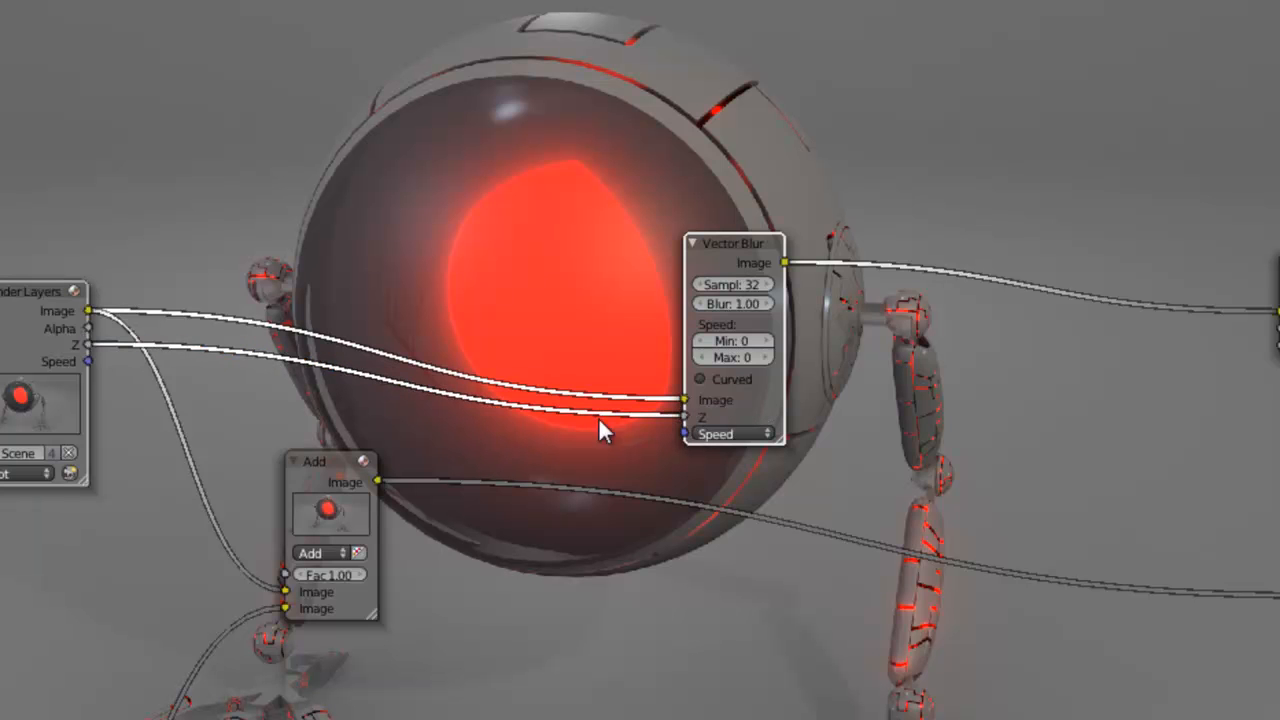
pyautogui.moveTo(89, 361); pyautogui.dragTo(684, 433)
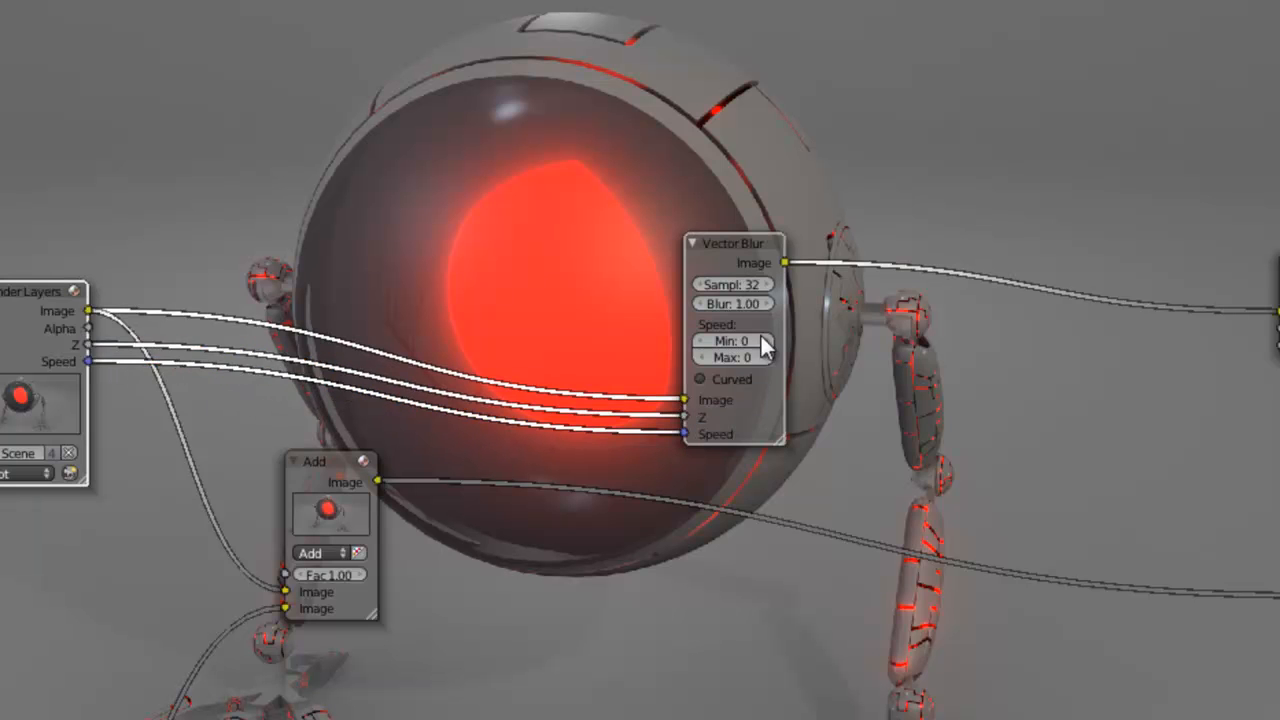
pyautogui.moveTo(743, 250); pyautogui.dragTo(590, 233)
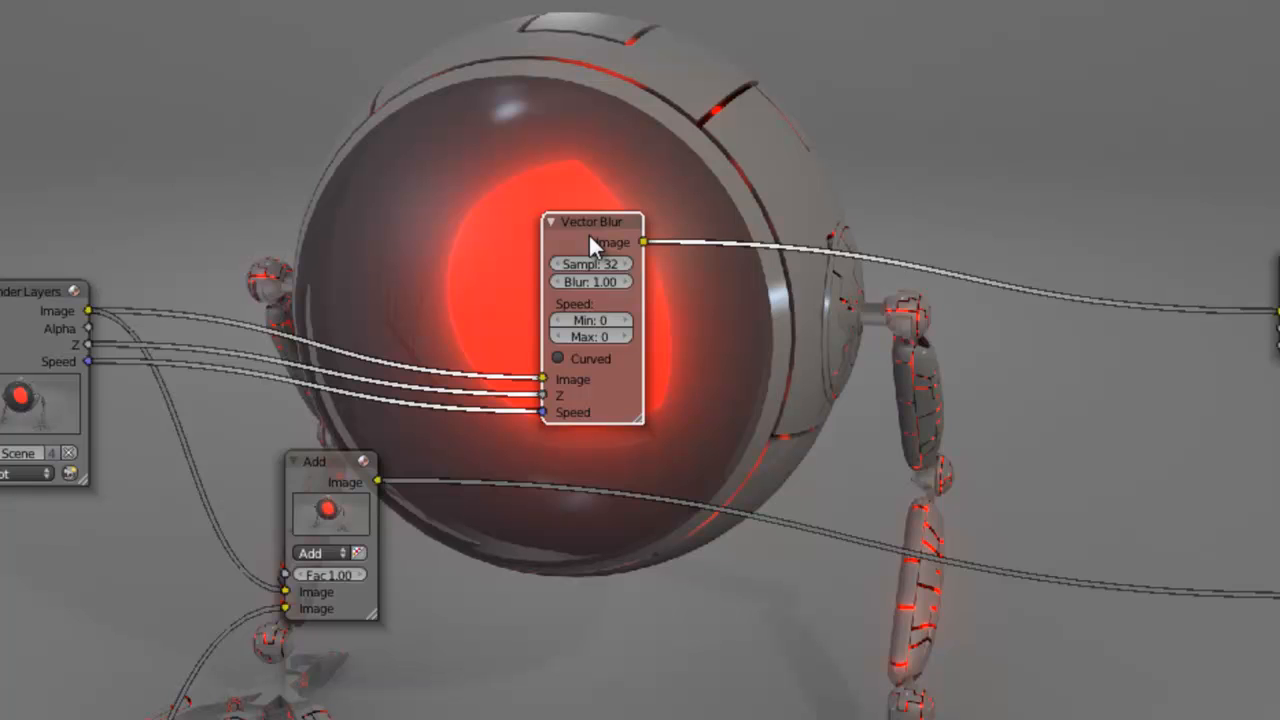
# Step: Preview the Vector Blur output in the Viewer, and switch the preview to the Robot Render Layers image
pyautogui.keyDown('ctrl'); pyautogui.keyDown('shift'); pyautogui.click(591, 233); pyautogui.keyUp('shift'); pyautogui.keyUp('ctrl')
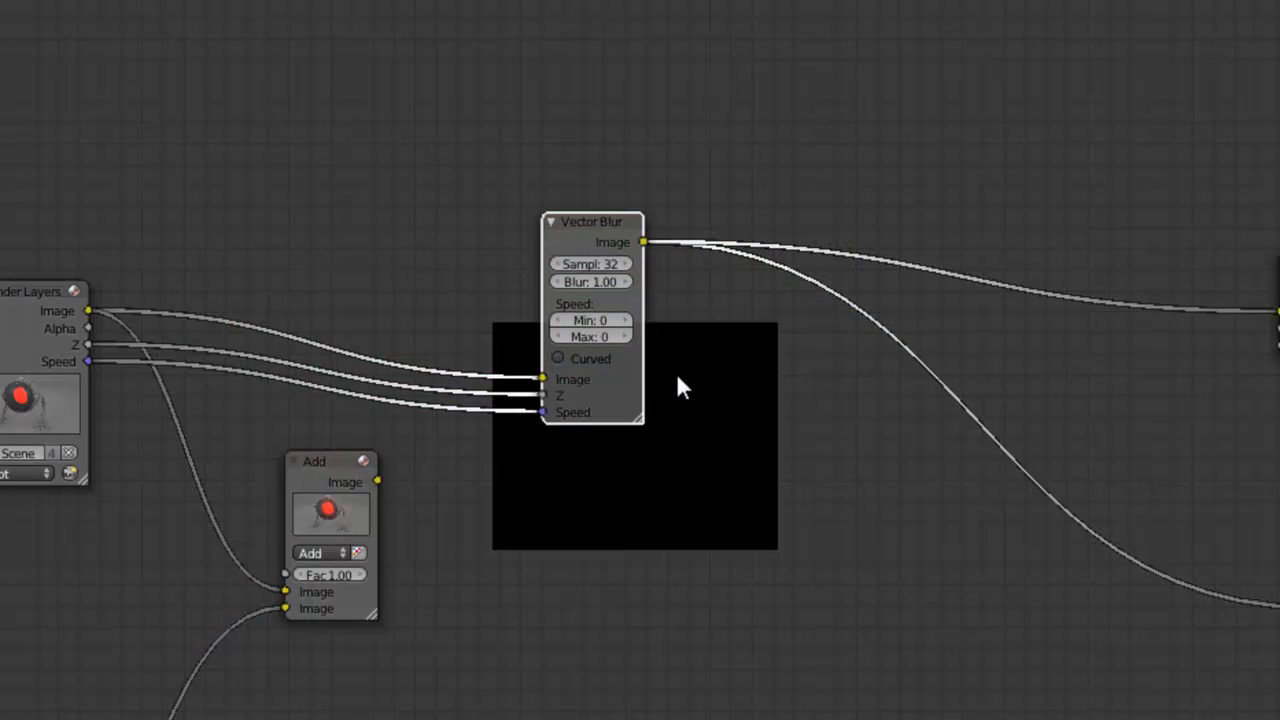
pyautogui.click(1278, 592)
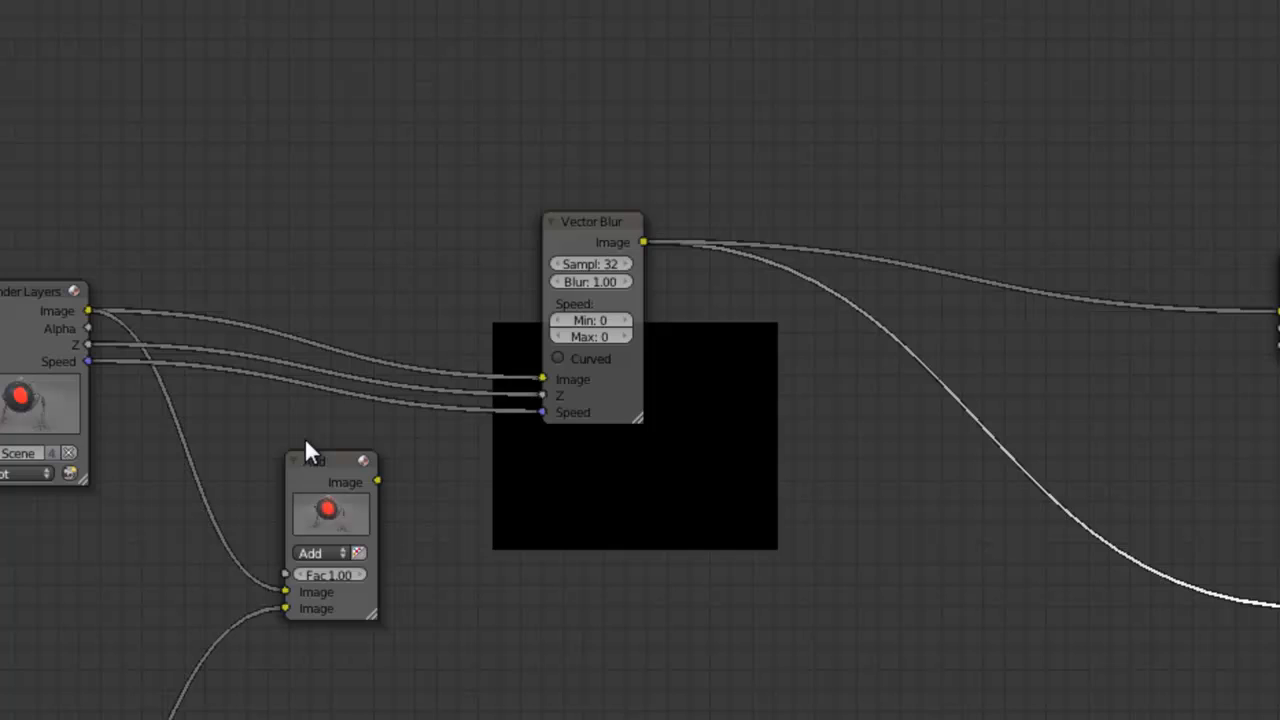
pyautogui.keyDown('ctrl'); pyautogui.keyDown('shift'); pyautogui.click(48, 328); pyautogui.keyUp('shift'); pyautogui.keyUp('ctrl')
# Step: Cut the links into and out of the Vector Blur node and move it out of the way, up and right
pyautogui.keyDown('ctrl'); pyautogui.moveTo(433, 452); pyautogui.dragTo(404, 358); pyautogui.keyUp('ctrl')
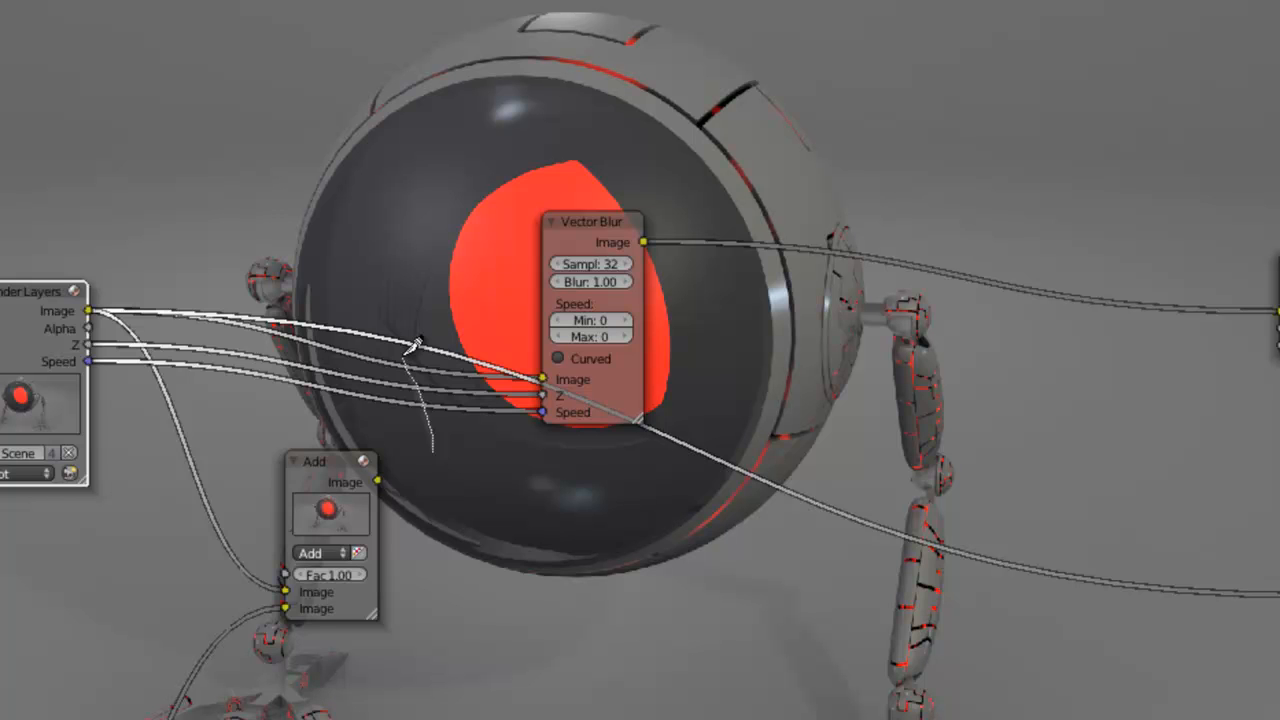
pyautogui.keyDown('ctrl'); pyautogui.moveTo(402, 358); pyautogui.dragTo(402, 358); pyautogui.keyUp('ctrl')
pyautogui.moveTo(700, 90)
pyautogui.keyDown('ctrl'); pyautogui.mouseDown()
pyautogui.moveTo(1151, 120)
pyautogui.moveTo(915, 25)
pyautogui.moveTo(850, 55)
pyautogui.moveTo(830, 88)
pyautogui.moveTo(852, 348)
pyautogui.mouseUp(); pyautogui.keyUp('ctrl')
pyautogui.moveTo(582, 226)
pyautogui.mouseDown()
pyautogui.moveTo(1158, 101)
pyautogui.moveTo(1279, 36)
pyautogui.moveTo(1279, 8)
pyautogui.mouseUp()
# Step: Reposition the Composite and Viewer nodes one above the other beyond the robot, and nudge the Vector Blur node up
pyautogui.moveTo(1278, 278); pyautogui.dragTo(1176, 276)
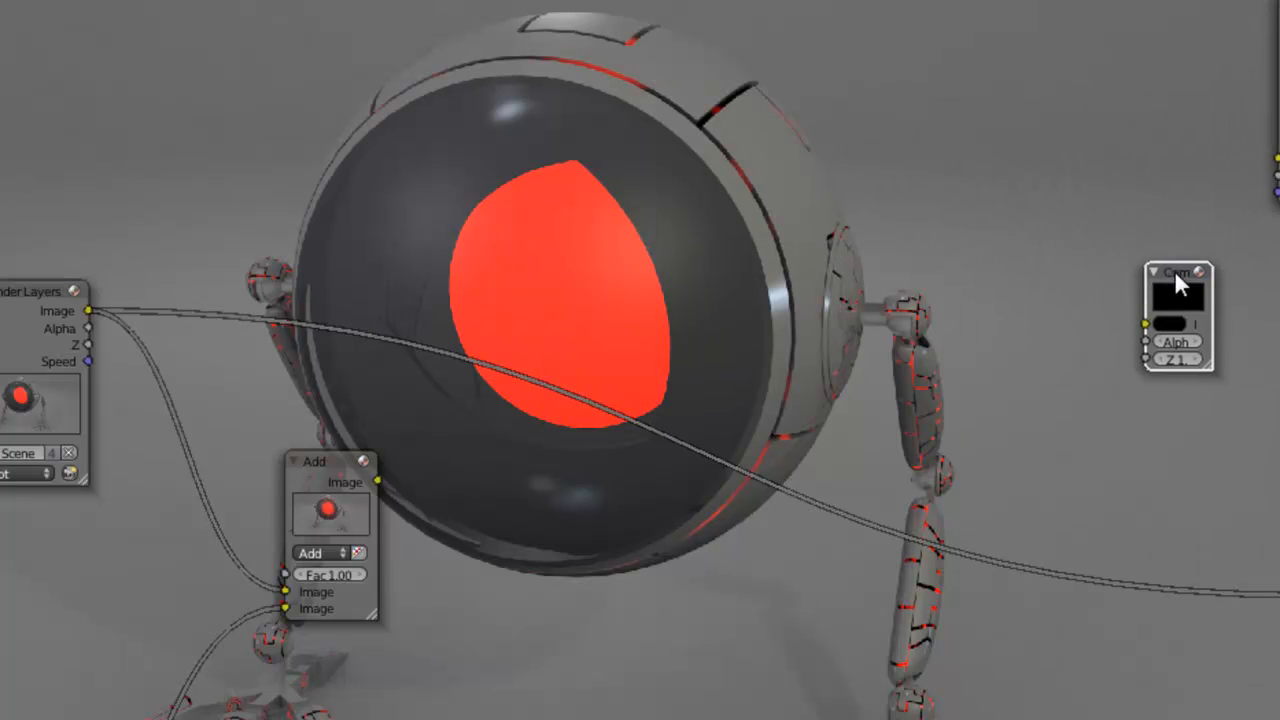
pyautogui.moveTo(1279, 547); pyautogui.dragTo(1146, 494)
pyautogui.moveTo(1176, 280); pyautogui.dragTo(1221, 286)
pyautogui.moveTo(1279, 68); pyautogui.dragTo(1279, 57)
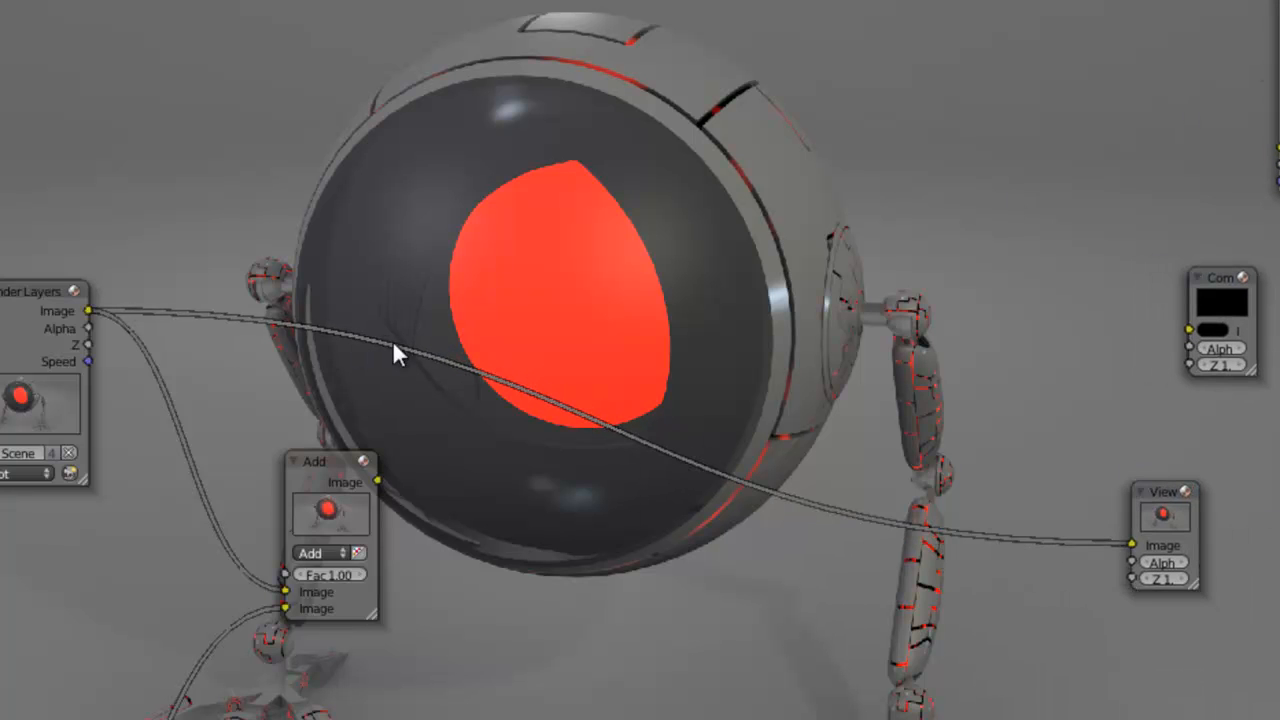
pyautogui.moveTo(1168, 497); pyautogui.dragTo(1253, 474)
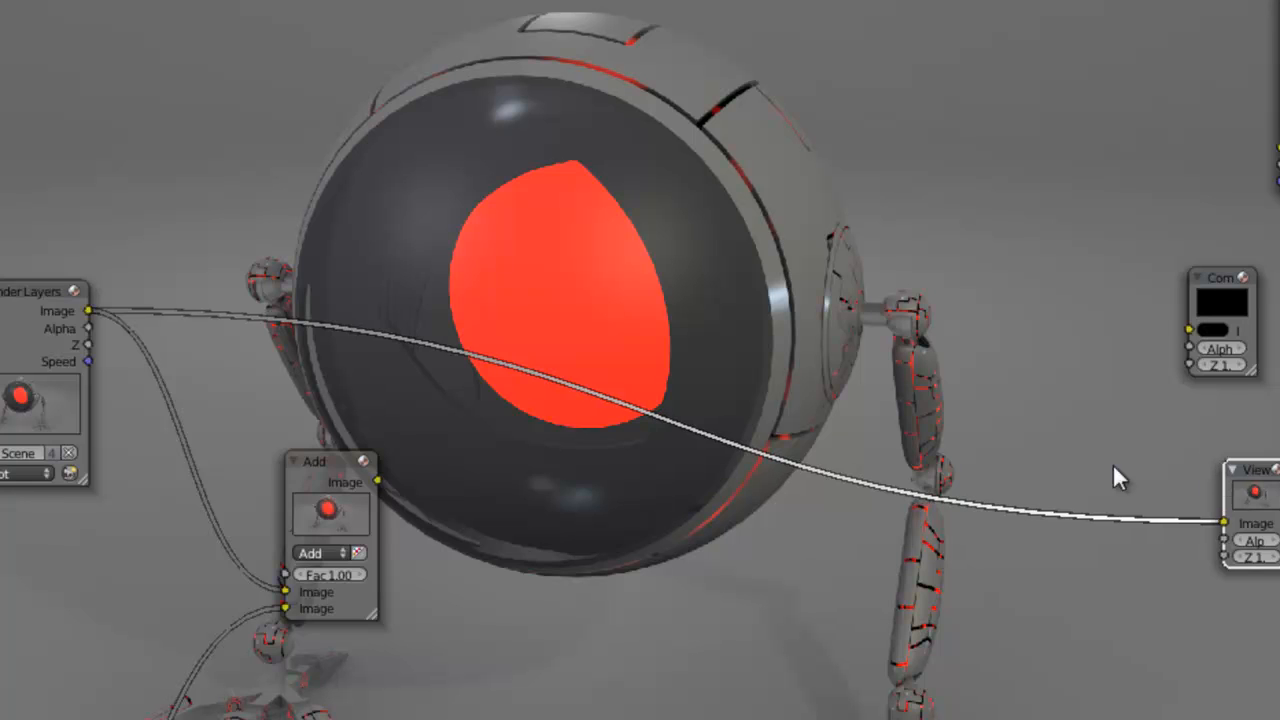
# Step: Connect the final Add node's output to the Viewer and move the Add node slightly up and left
pyautogui.keyDown('ctrl'); pyautogui.keyDown('shift'); pyautogui.click(366, 471); pyautogui.keyUp('shift'); pyautogui.keyUp('ctrl')
pyautogui.moveTo(350, 471); pyautogui.dragTo(326, 420)
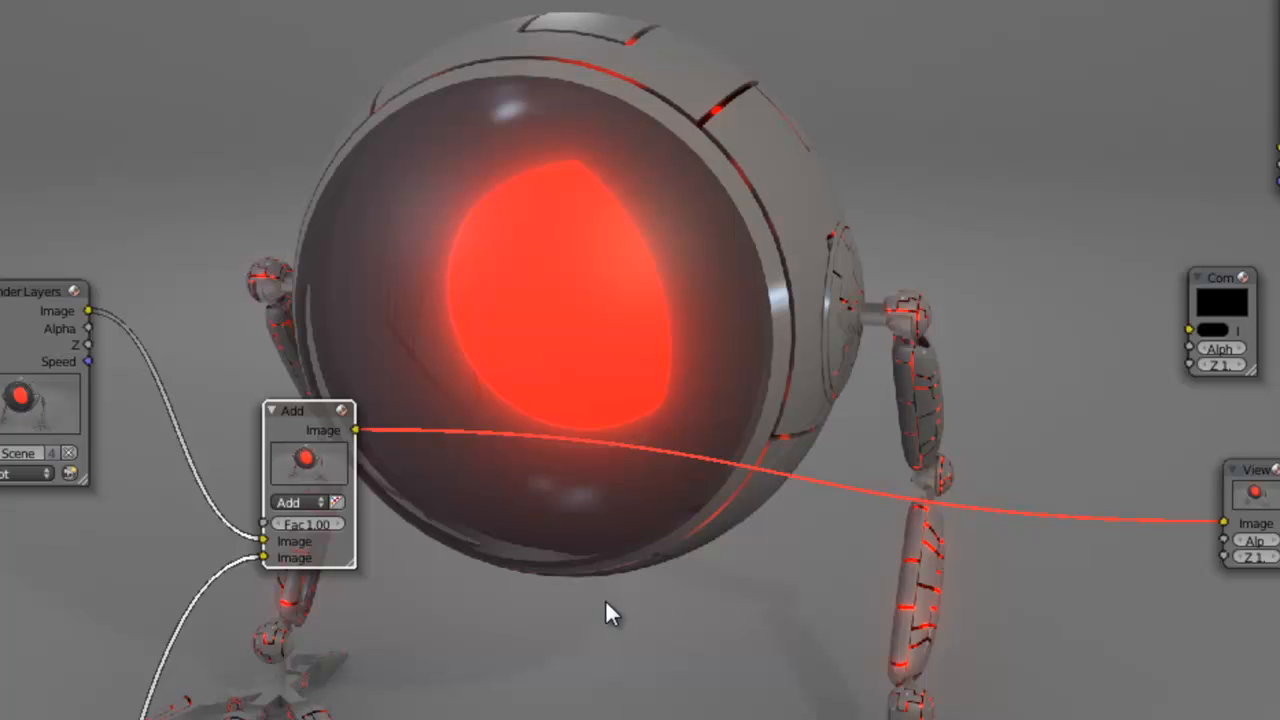
pyautogui.hotkey('shift', 'a')
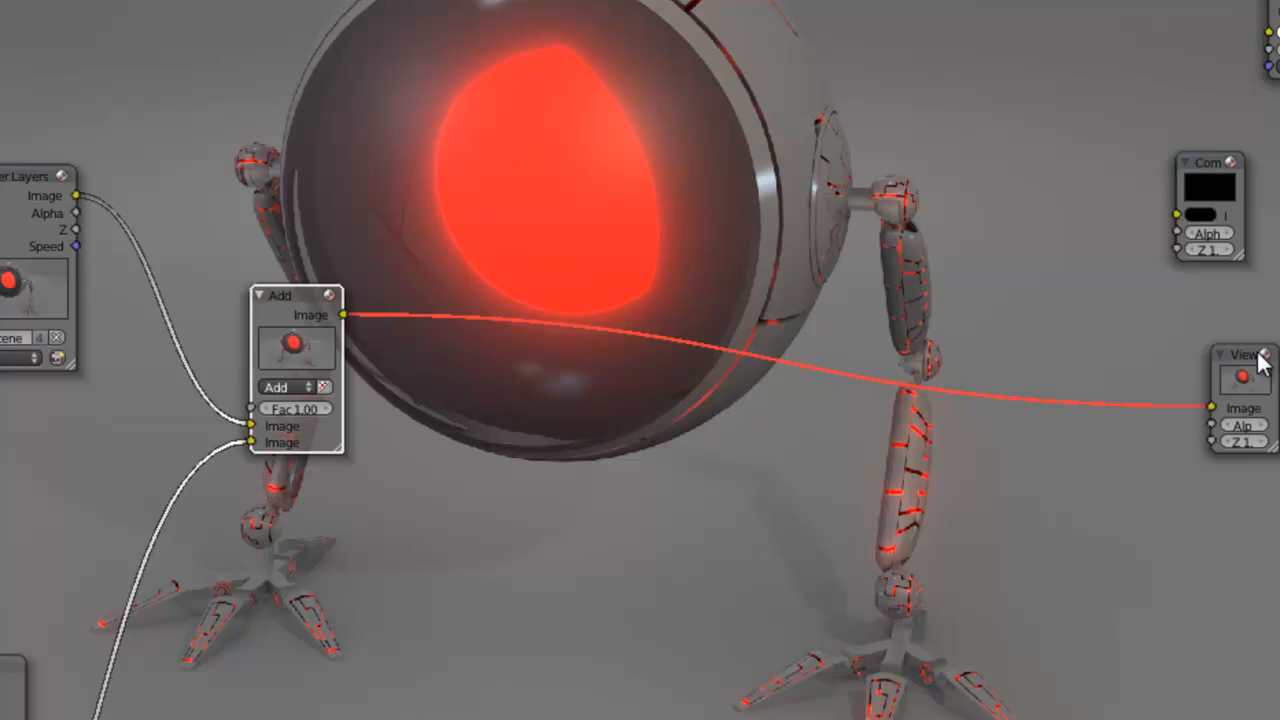
# Step: Shift the Viewer node aside and insert an RGB Curves node on the link between the Add node and the Viewer
pyautogui.moveTo(1250, 378); pyautogui.dragTo(1279, 378)
pyautogui.hotkey('shift', 'a')
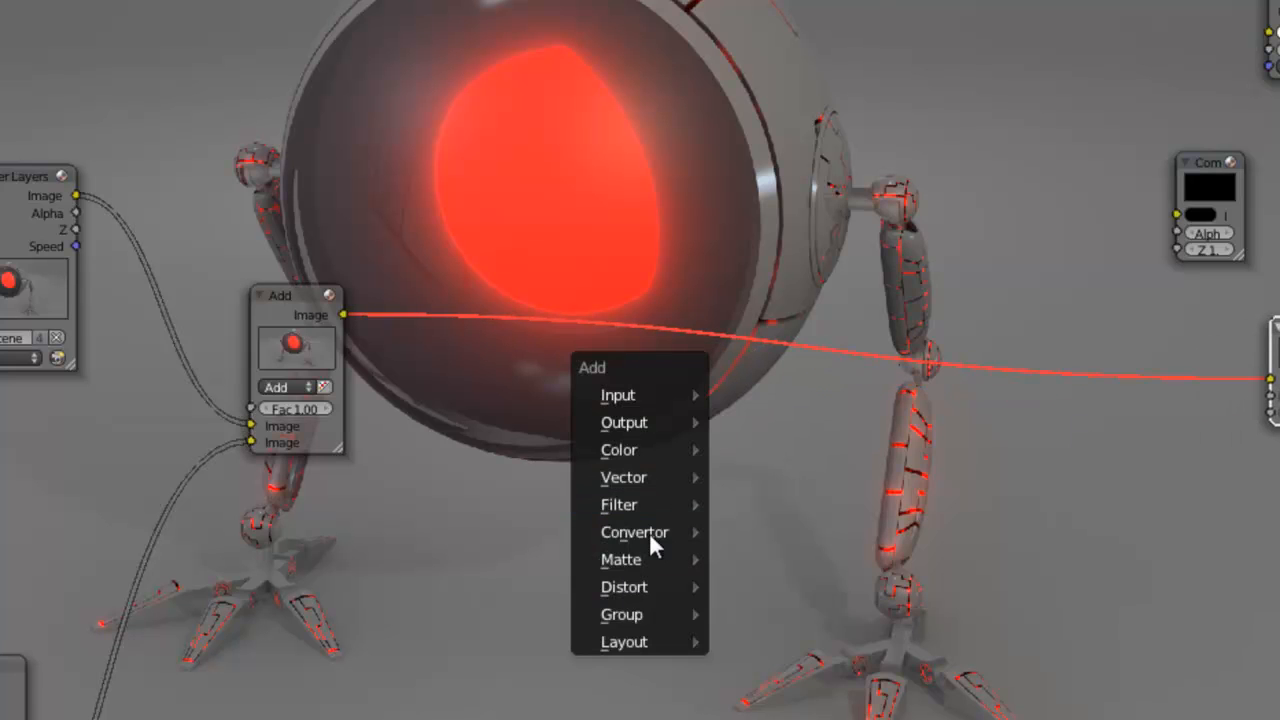
pyautogui.moveTo(664, 451)
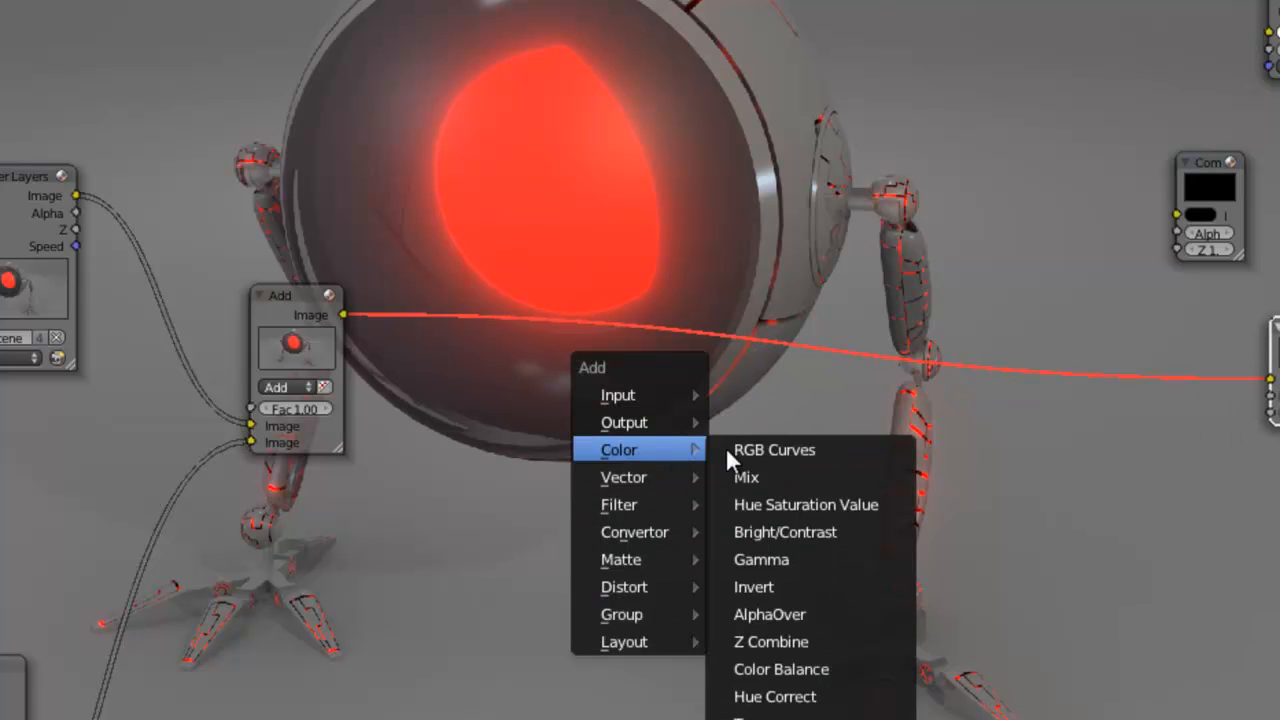
pyautogui.click(780, 450)
pyautogui.click(616, 250)
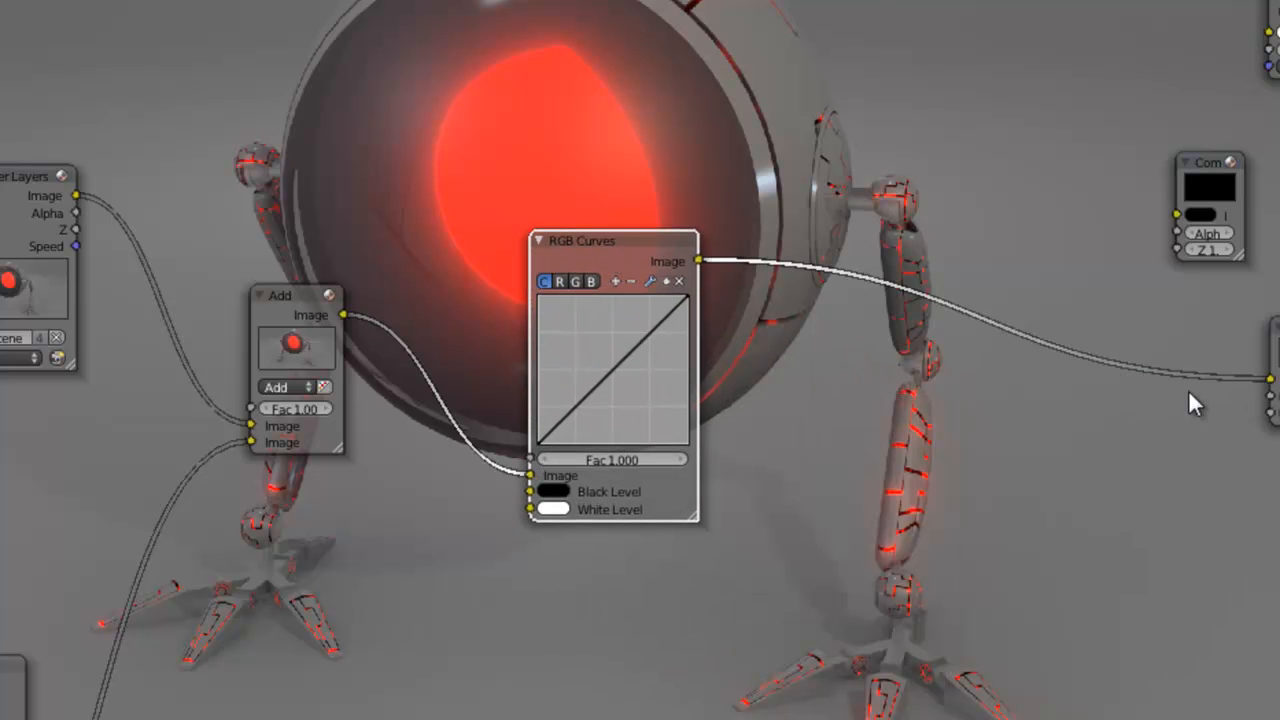
# Step: Add a control point near the dark end of the RGB Curves combined curve and pull it down to darken the shadows
pyautogui.scroll(2, 743, 374)
pyautogui.moveTo(742, 374); pyautogui.dragTo(645, 556, button='middle')
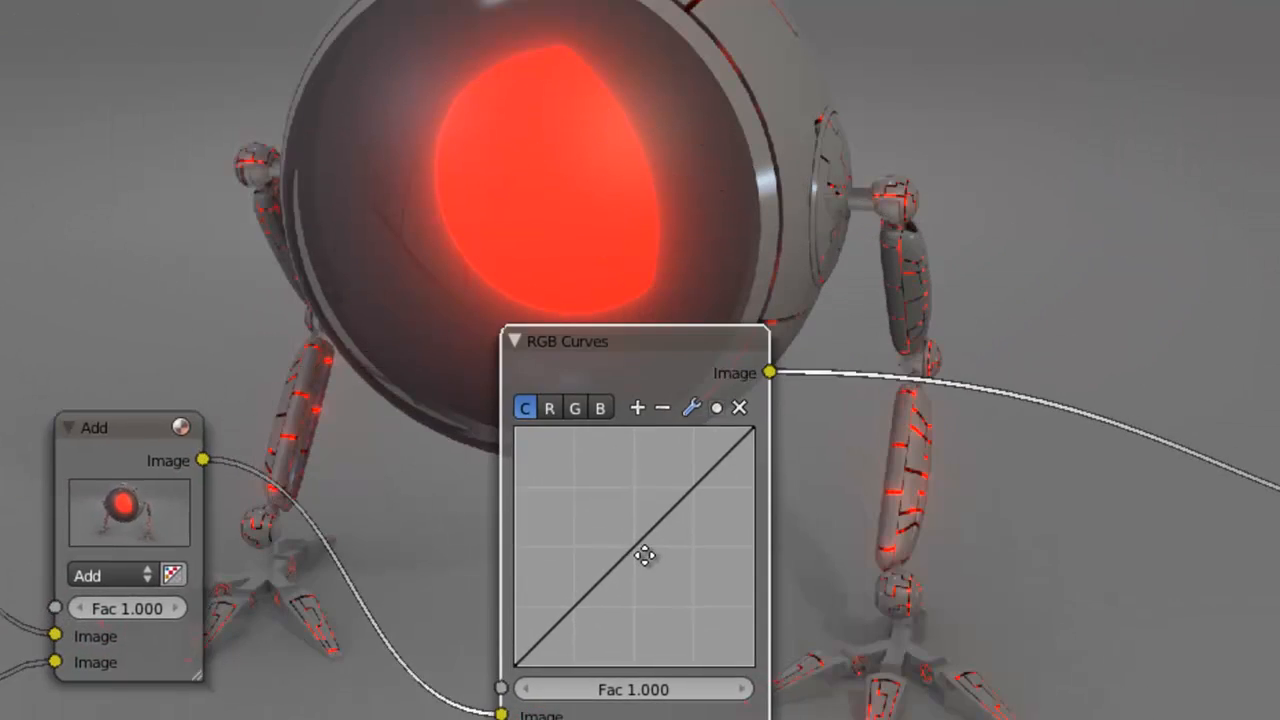
pyautogui.scroll(-3, 1058, 462)
pyautogui.scroll(2, 1060, 465)
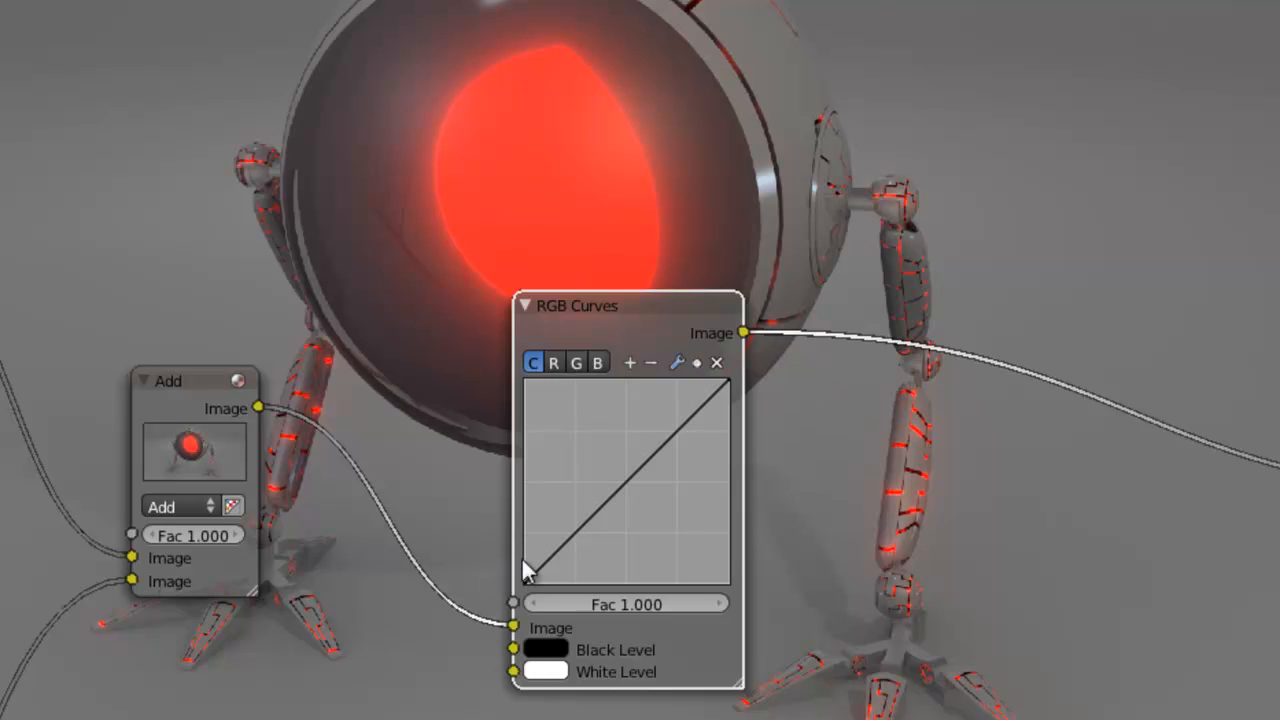
pyautogui.moveTo(805, 533); pyautogui.dragTo(824, 503, button='middle')
pyautogui.scroll(1, 824, 503)
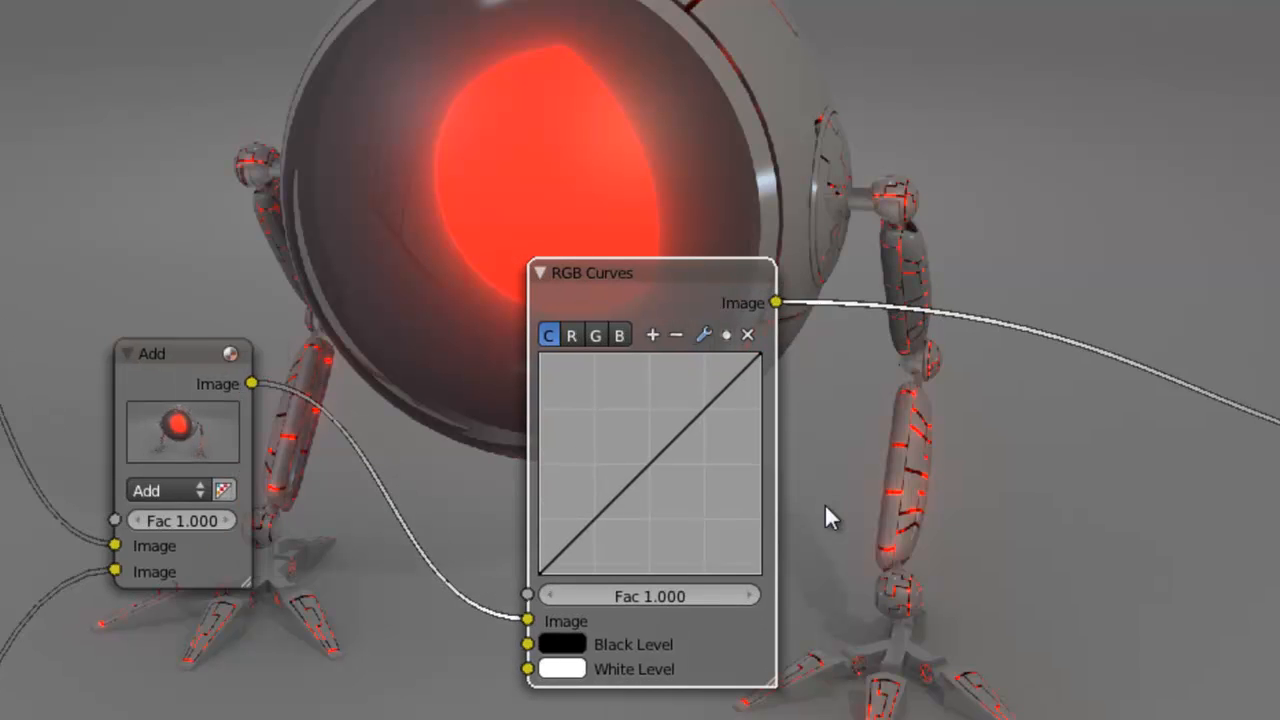
pyautogui.scroll(1, 824, 503)
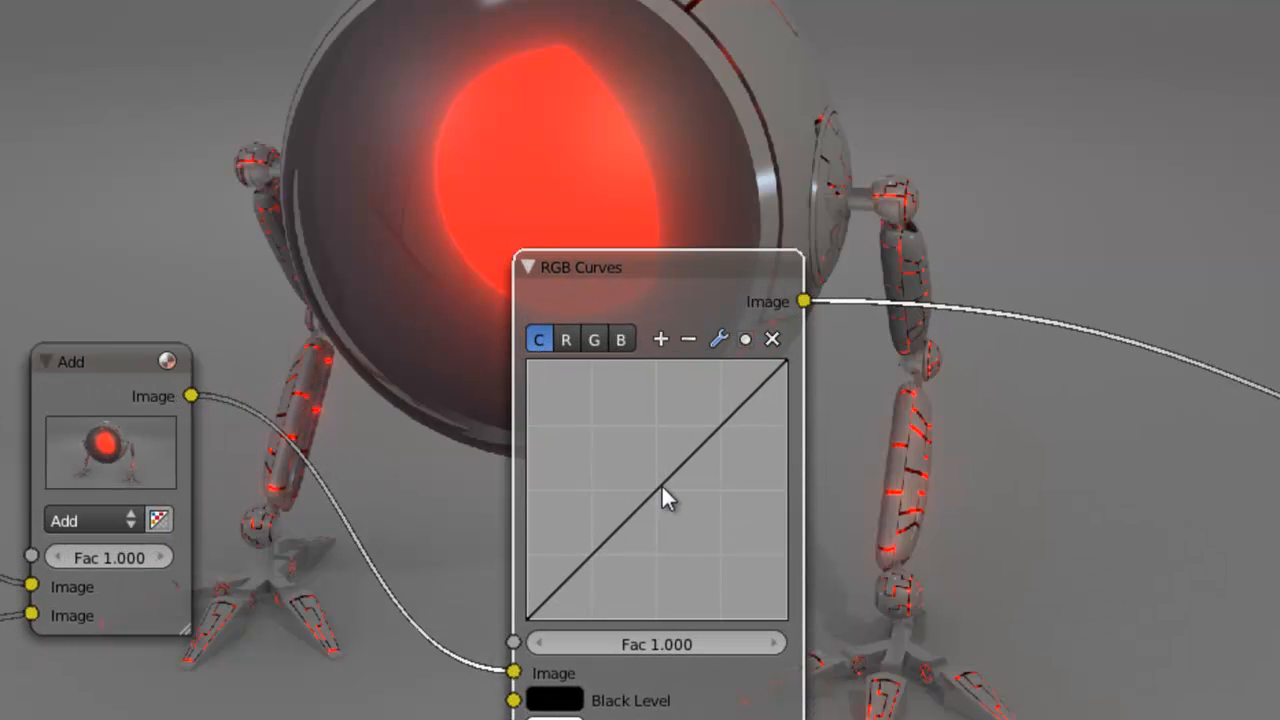
pyautogui.moveTo(661, 484); pyautogui.dragTo(616, 495, button='middle')
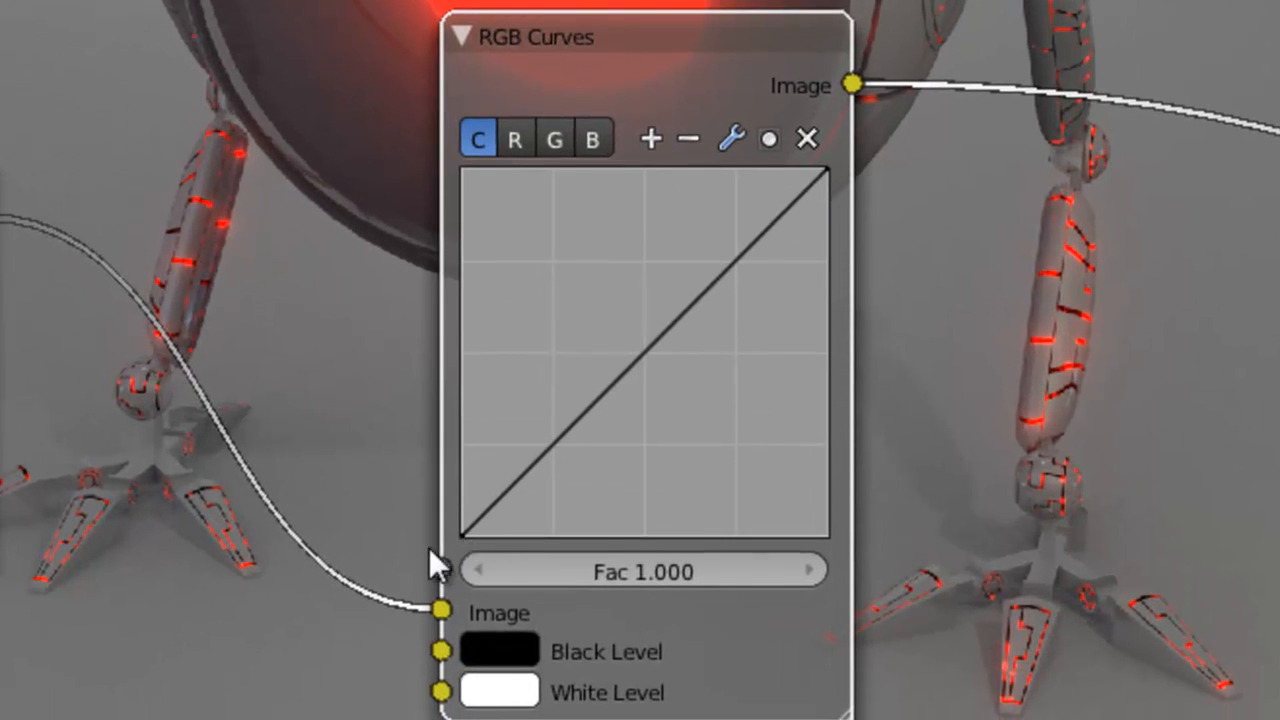
pyautogui.click(487, 511)
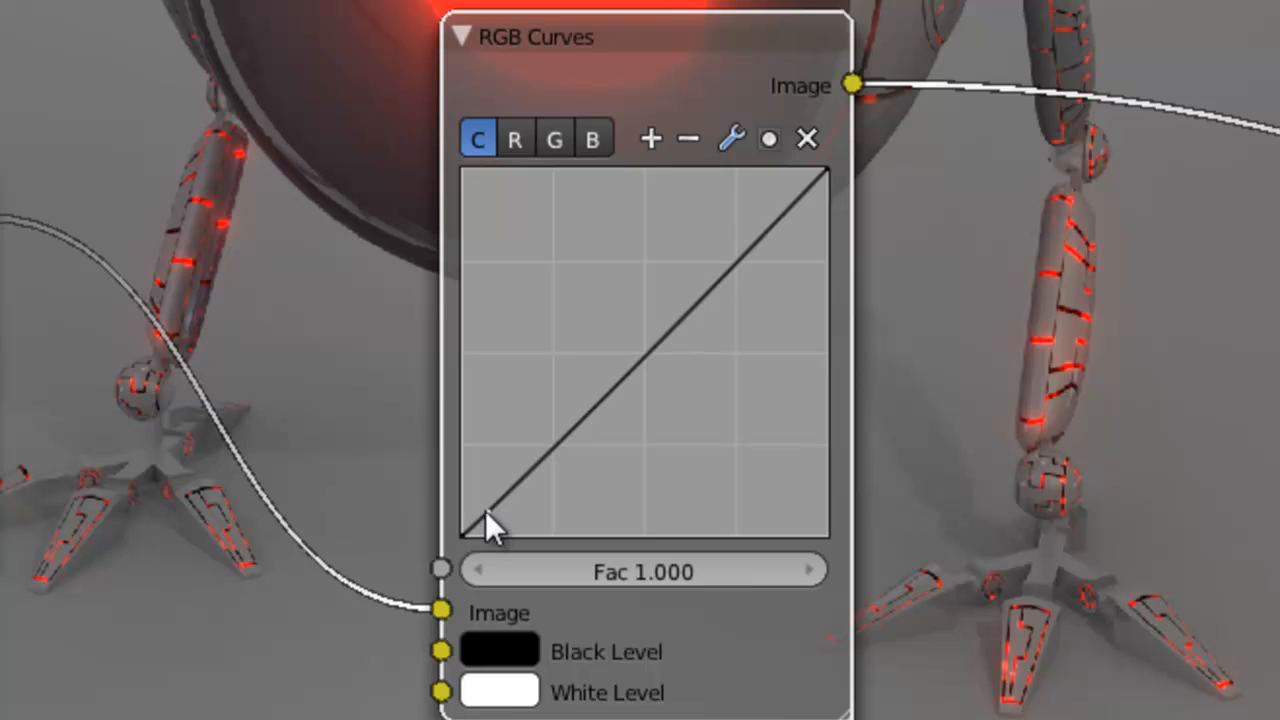
pyautogui.moveTo(489, 519); pyautogui.dragTo(485, 541)
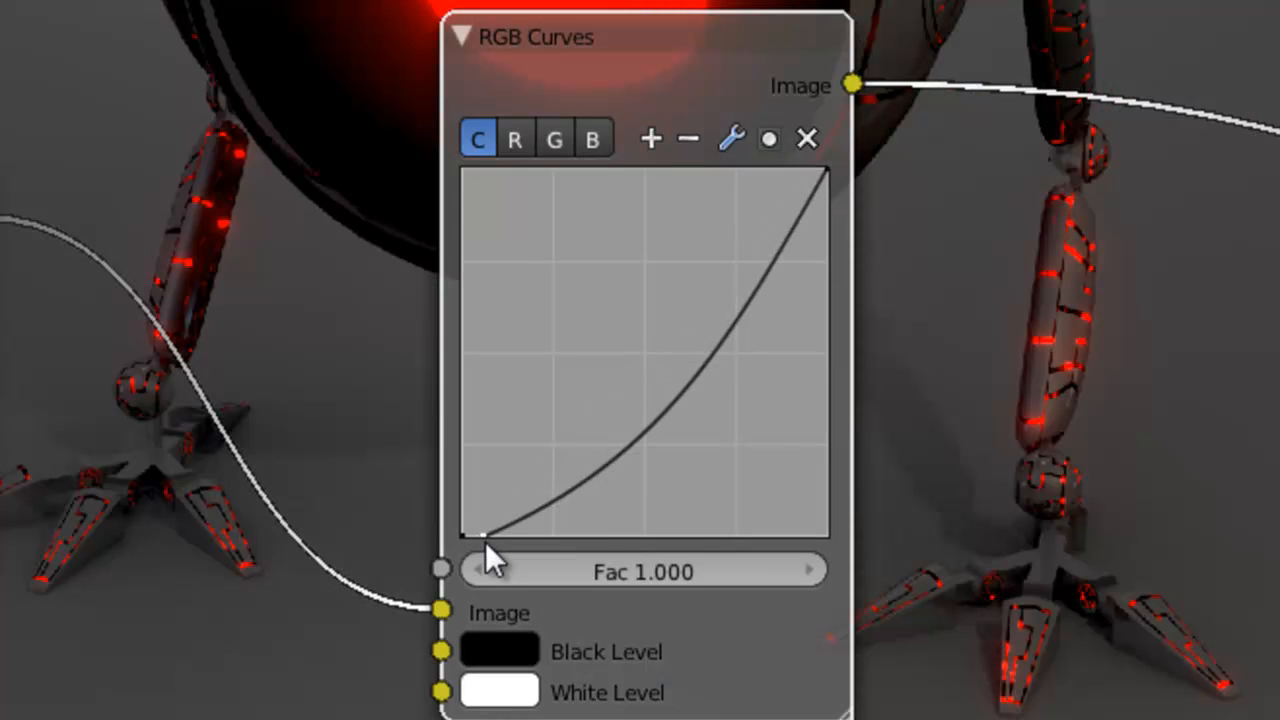
# Step: Try the dark-end curve point closer to the corner and well above the diagonal, and bring it back onto the straight line
pyautogui.scroll(-3, 1127, 255)
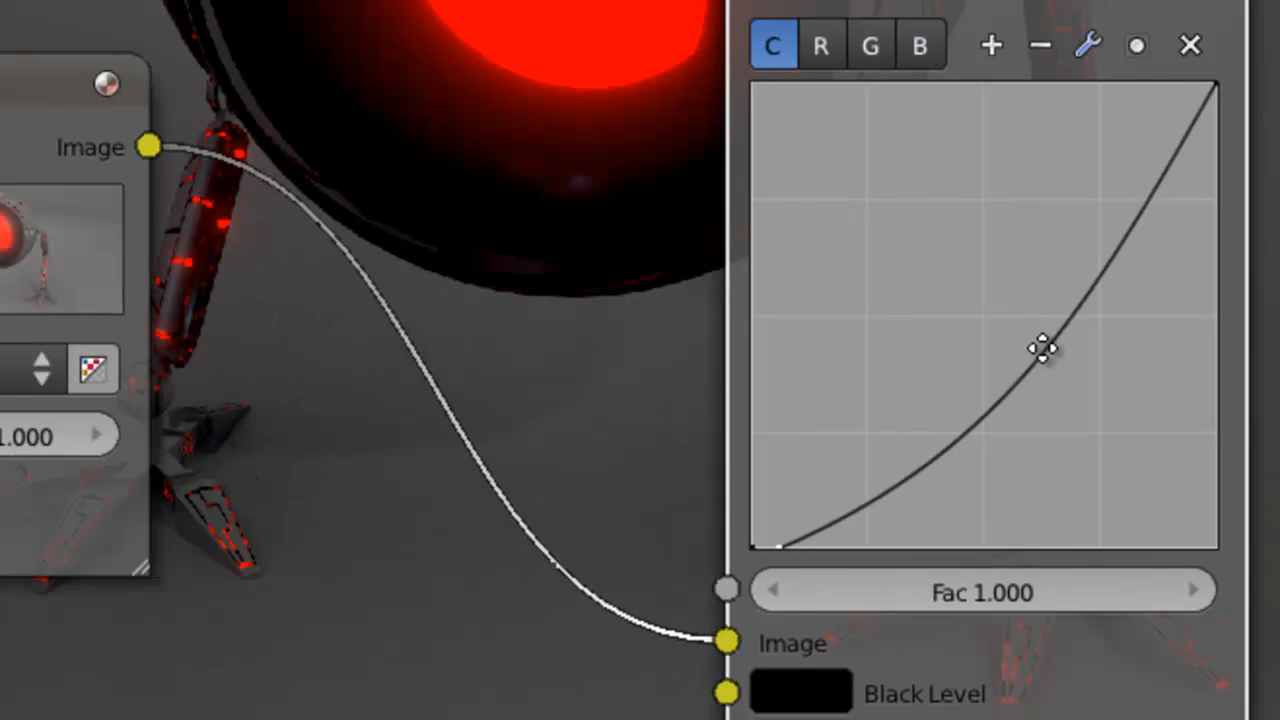
pyautogui.moveTo(1042, 348); pyautogui.dragTo(1169, 300, button='middle')
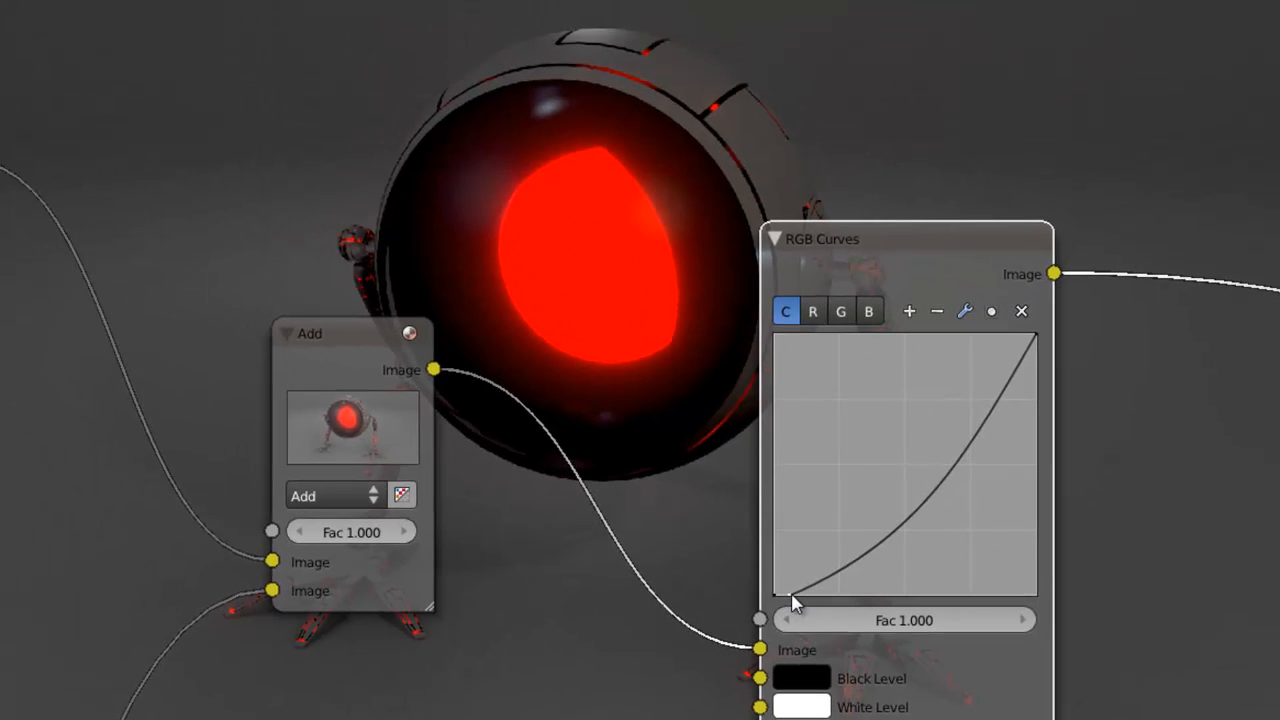
pyautogui.moveTo(791, 594); pyautogui.dragTo(777, 595)
pyautogui.scroll(-2, 614, 478)
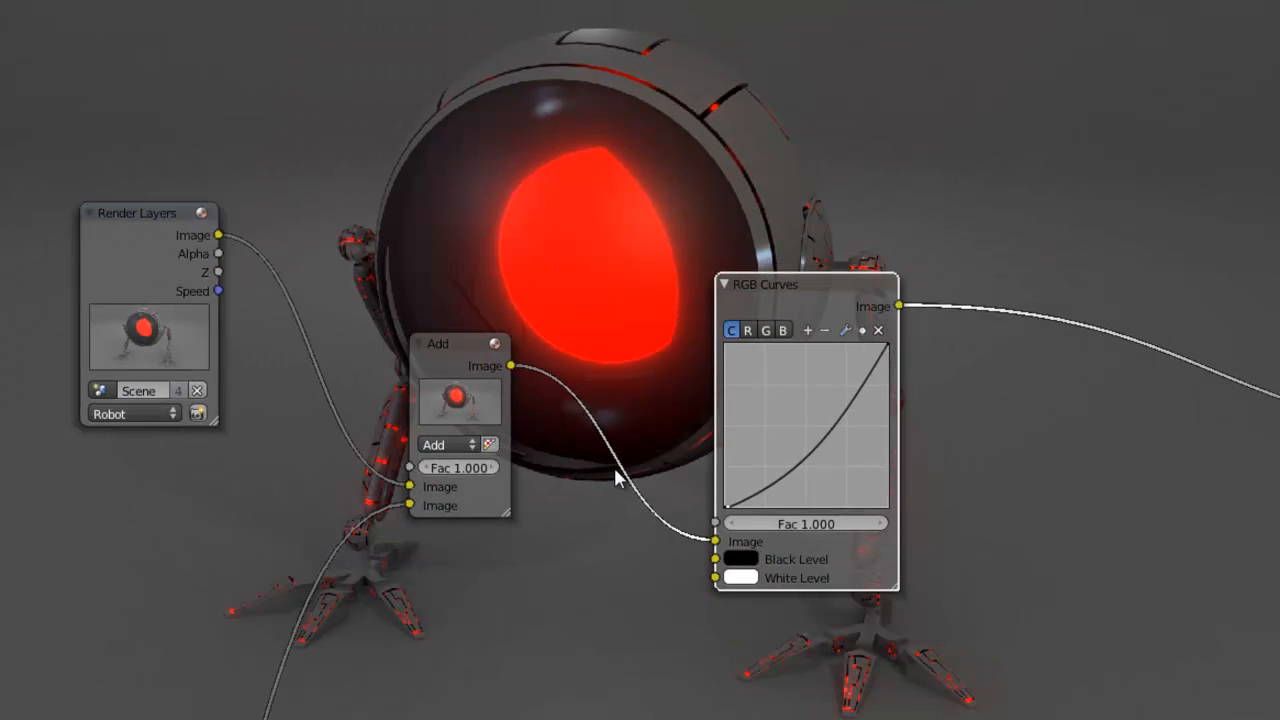
pyautogui.scroll(2, 612, 470)
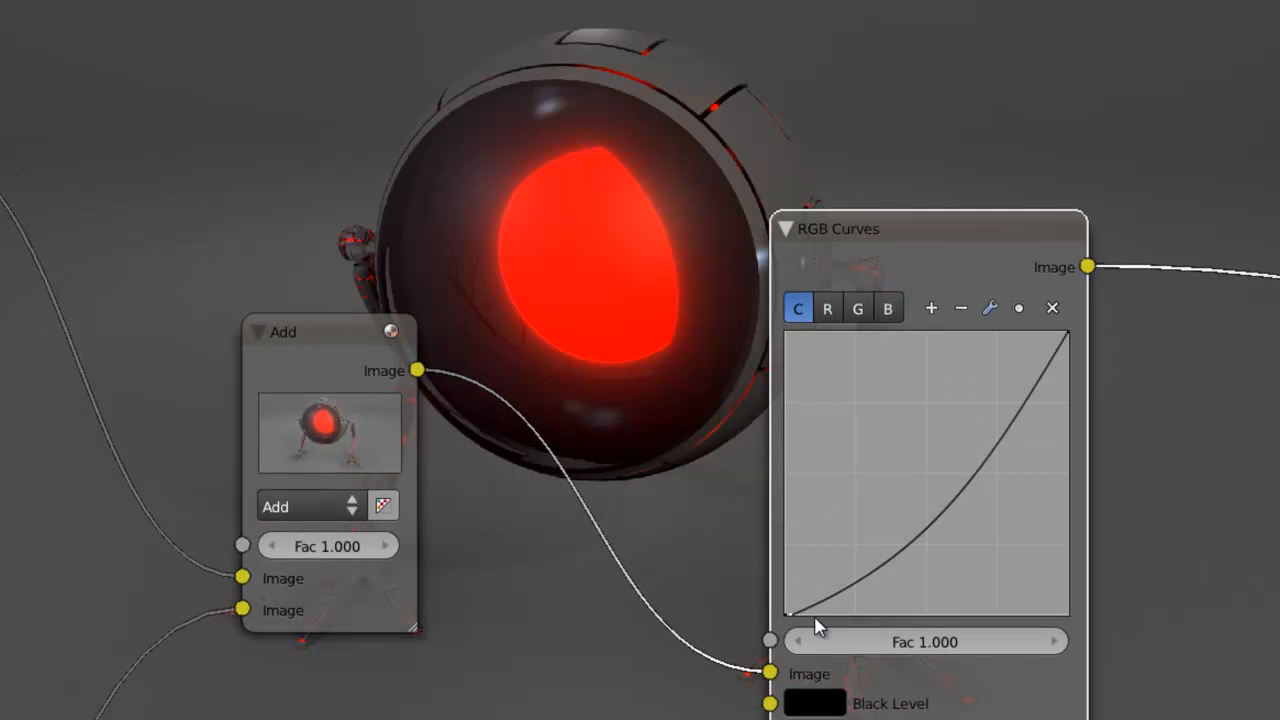
pyautogui.moveTo(791, 613); pyautogui.dragTo(803, 565)
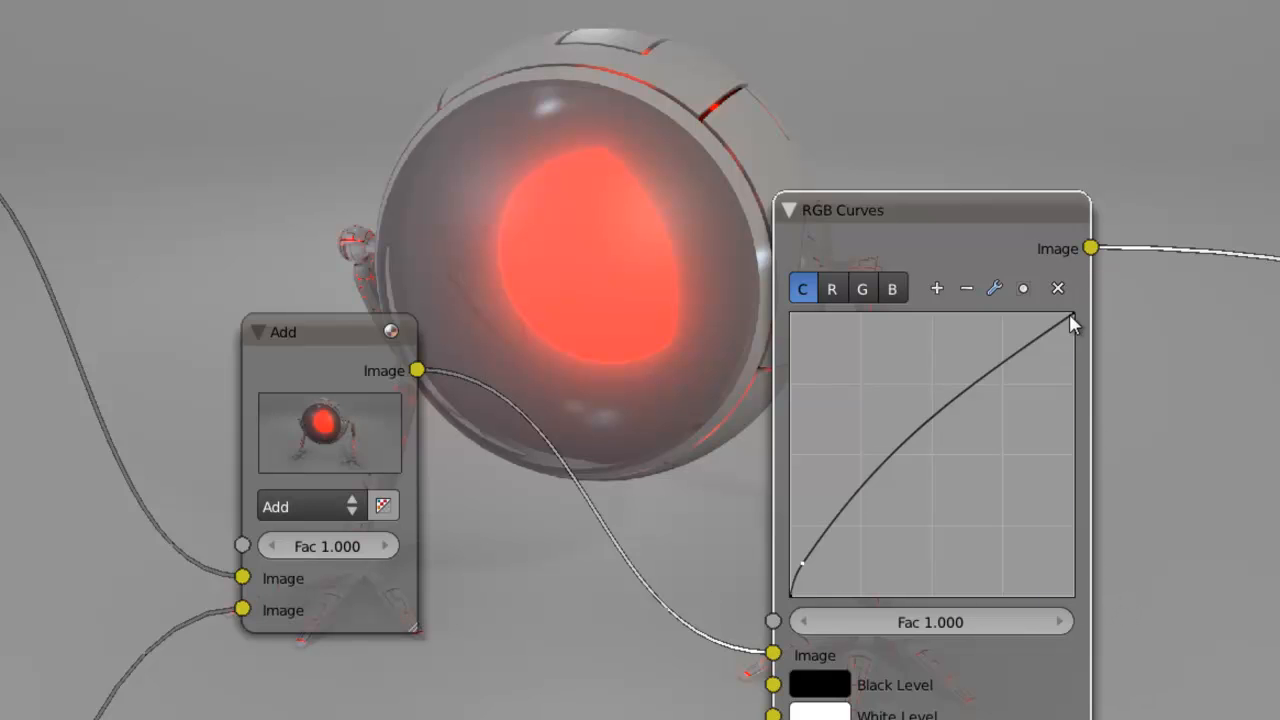
pyautogui.moveTo(806, 566); pyautogui.dragTo(824, 564)
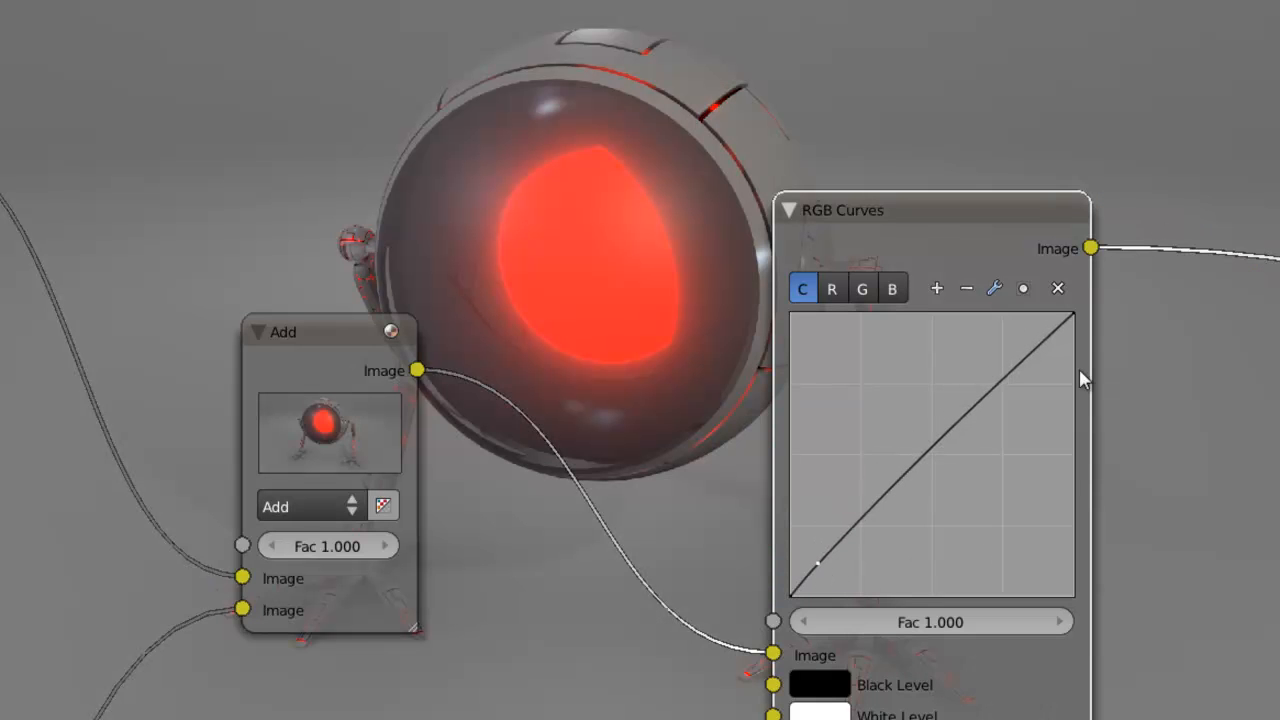
# Step: Lower the dark-end curve point and raise a new point near the bright end to form a contrast S-curve
pyautogui.scroll(-3, 940, 480)
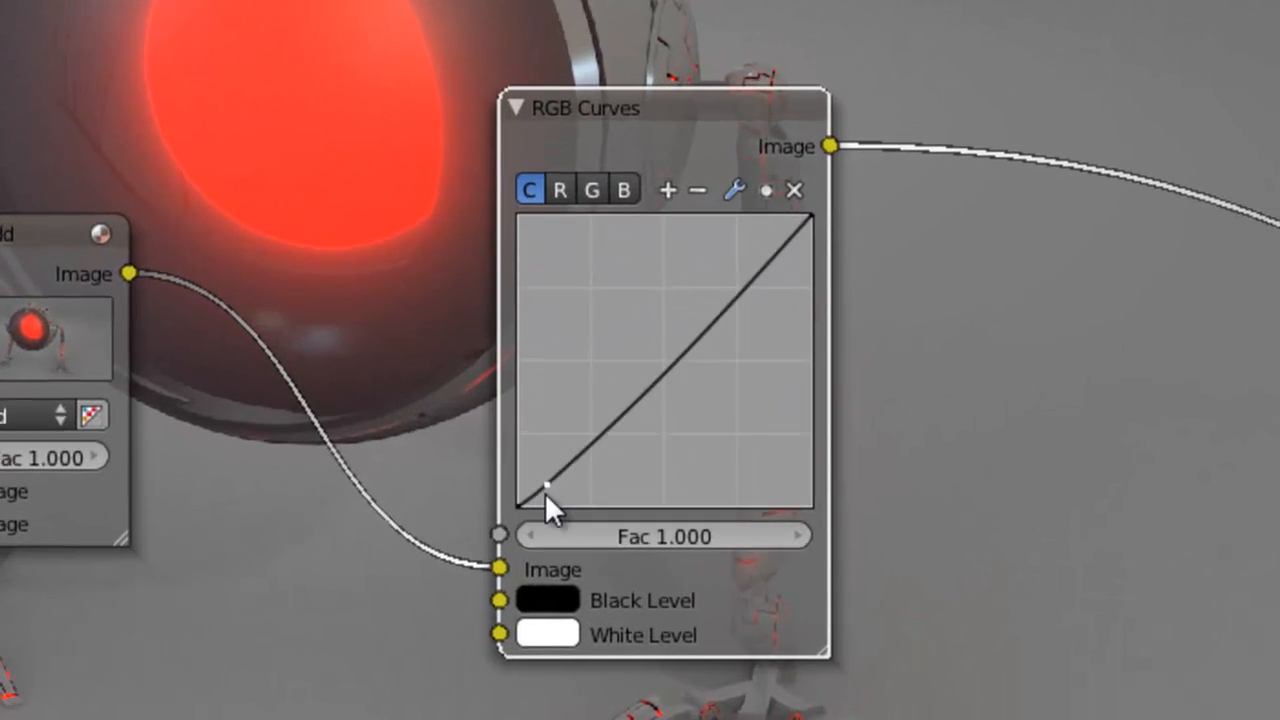
pyautogui.moveTo(547, 489); pyautogui.dragTo(532, 506)
pyautogui.click(784, 253)
pyautogui.moveTo(784, 249); pyautogui.dragTo(773, 198)
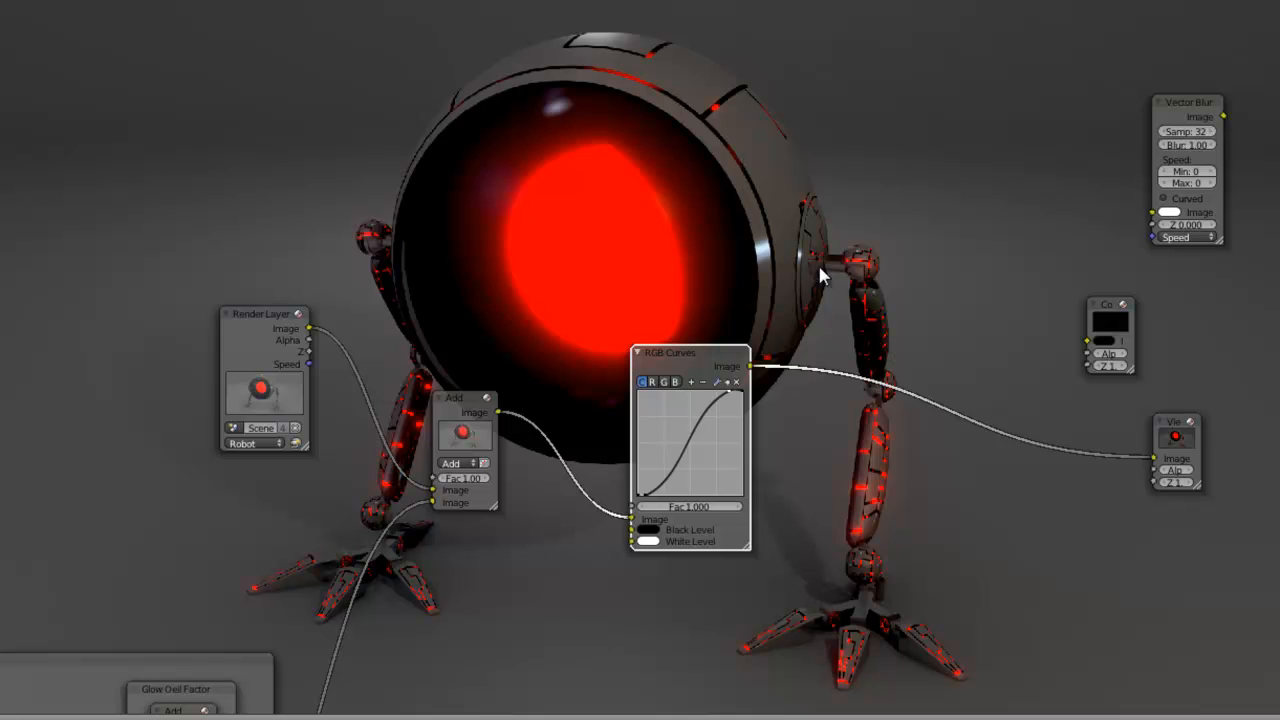
# Step: Try a much steeper S-curve by shifting the bright-end point towards the middle, and bring the point back near the corner
pyautogui.moveTo(732, 394); pyautogui.dragTo(690, 388)
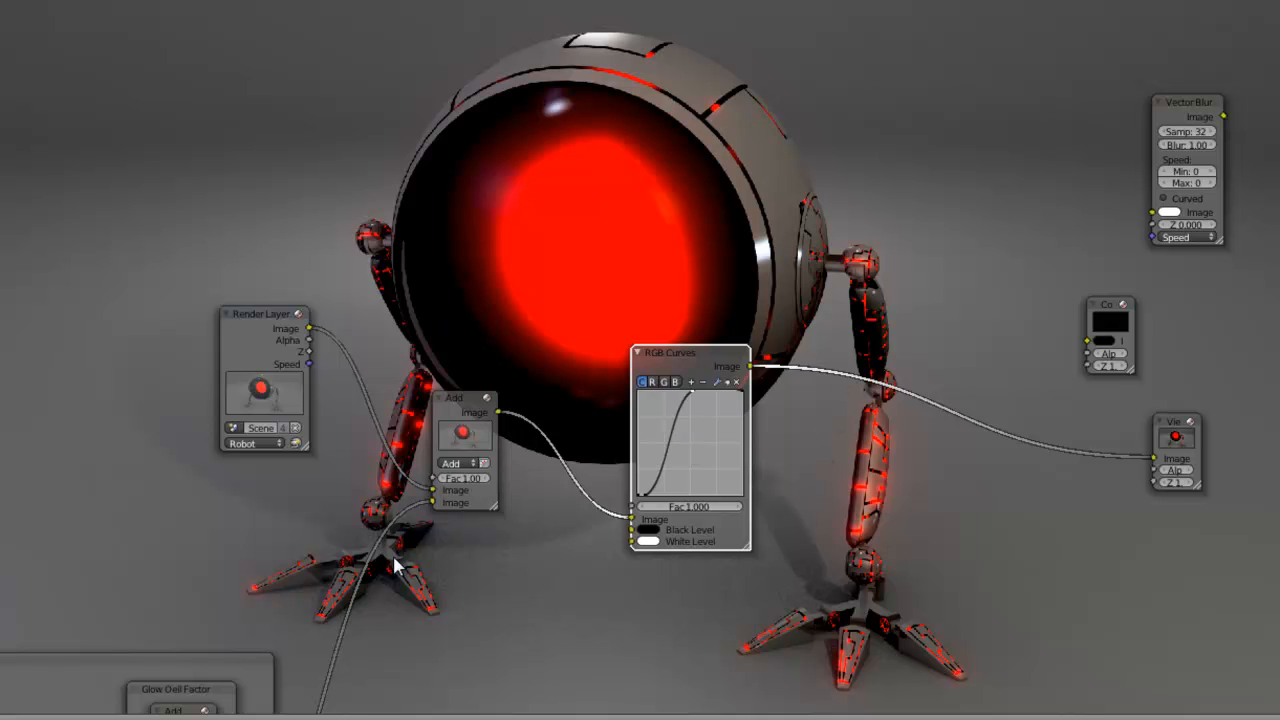
pyautogui.scroll(-1, 828, 372)
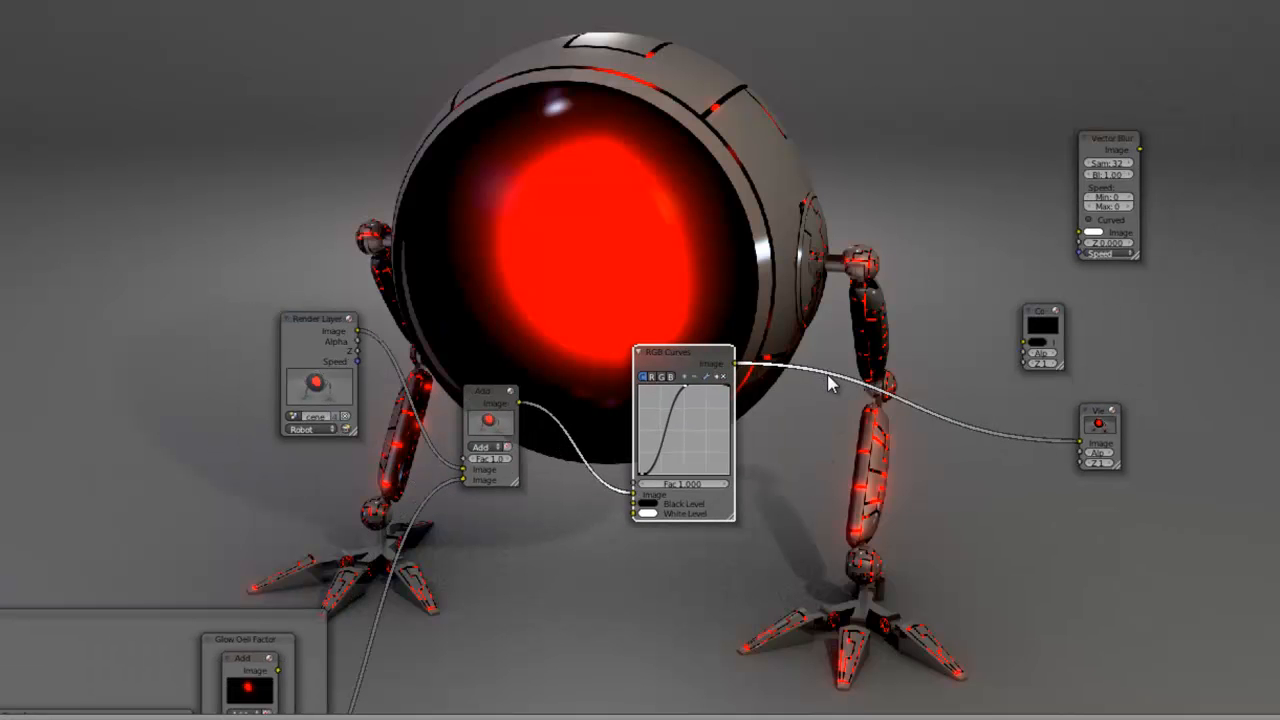
pyautogui.scroll(4, 828, 380)
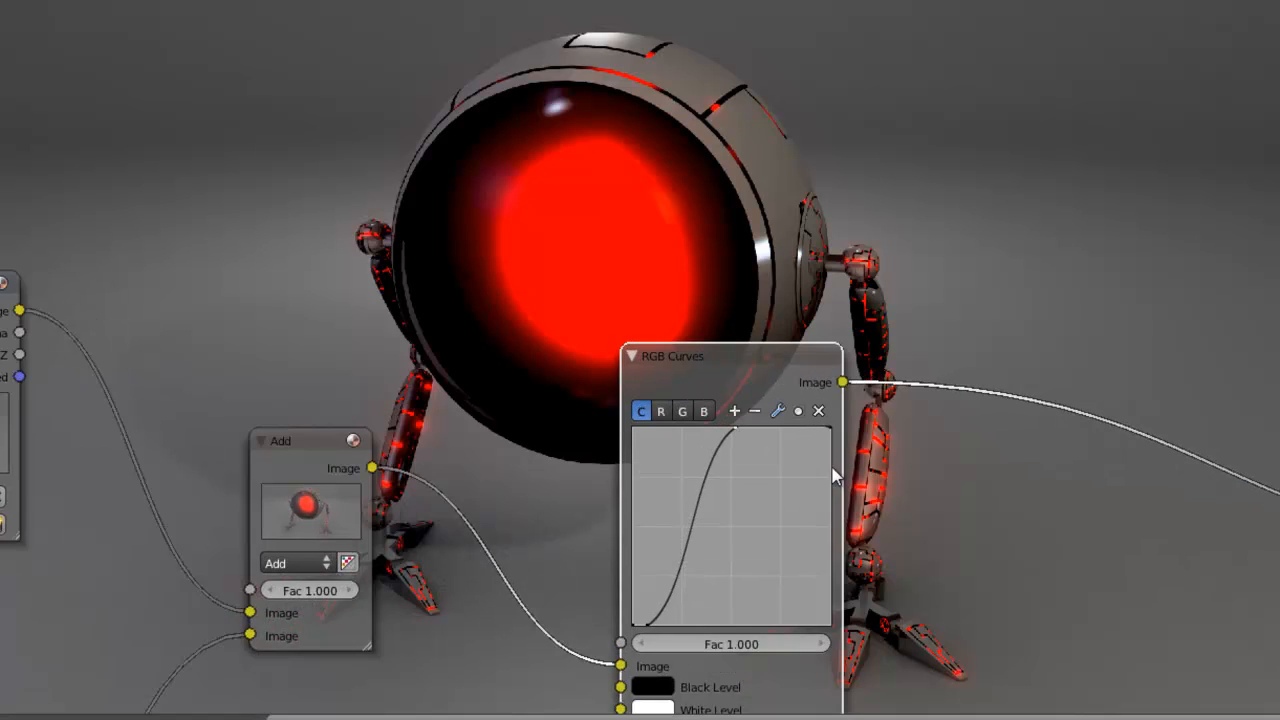
pyautogui.moveTo(713, 343); pyautogui.dragTo(801, 341)
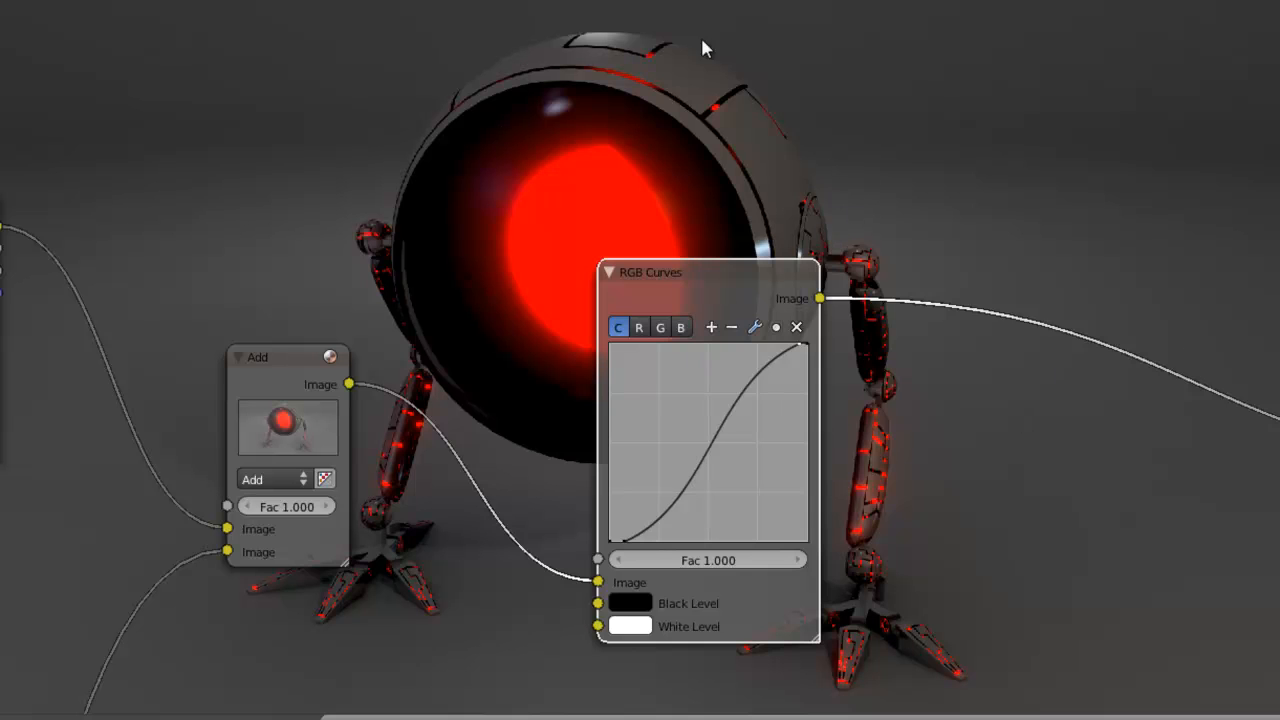
# Step: Soften the contrast by shifting the bright-end point slightly inward and lifting the dark-end point slightly off the graph's base
pyautogui.moveTo(625, 539); pyautogui.dragTo(619, 541)
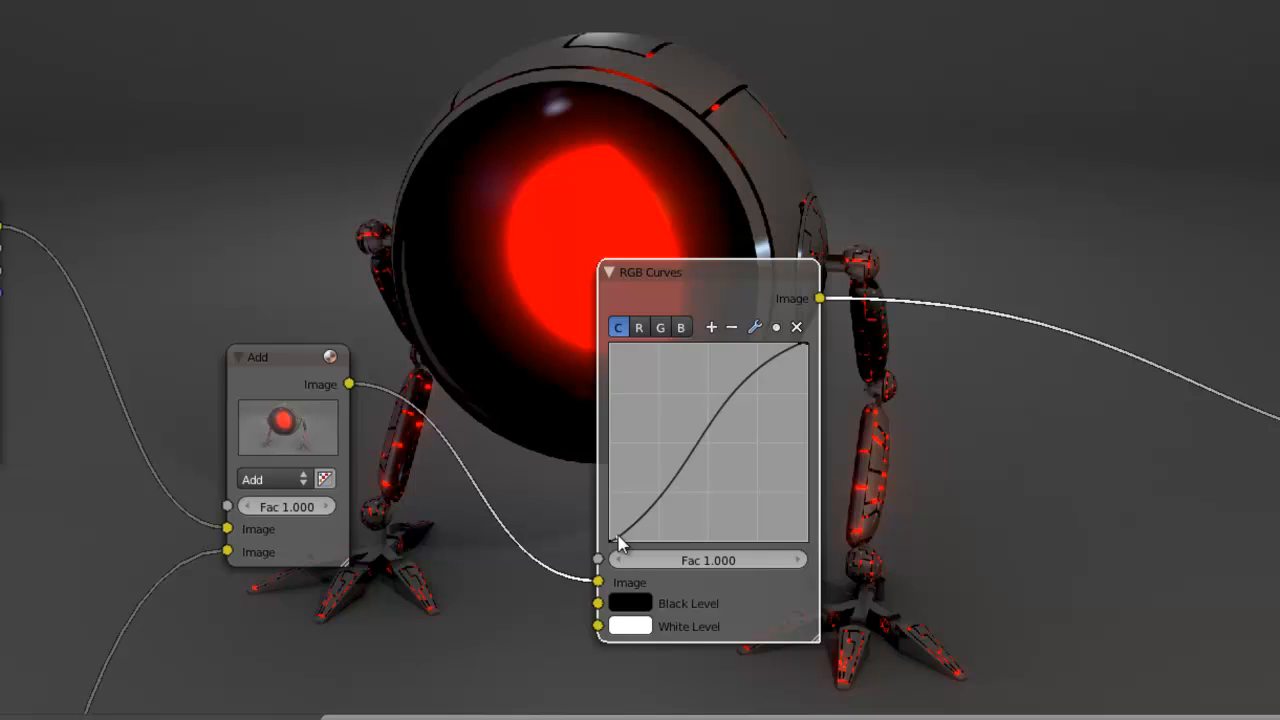
pyautogui.moveTo(800, 352); pyautogui.dragTo(790, 351)
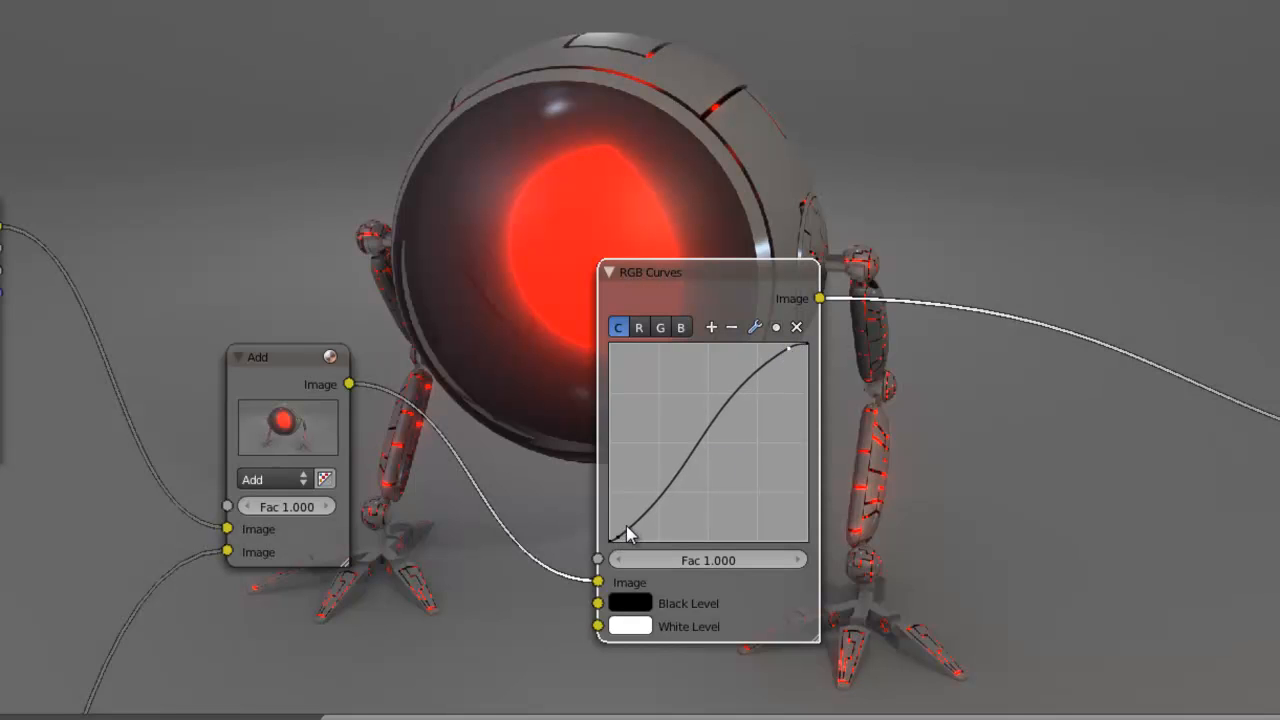
pyautogui.moveTo(618, 543); pyautogui.dragTo(625, 537)
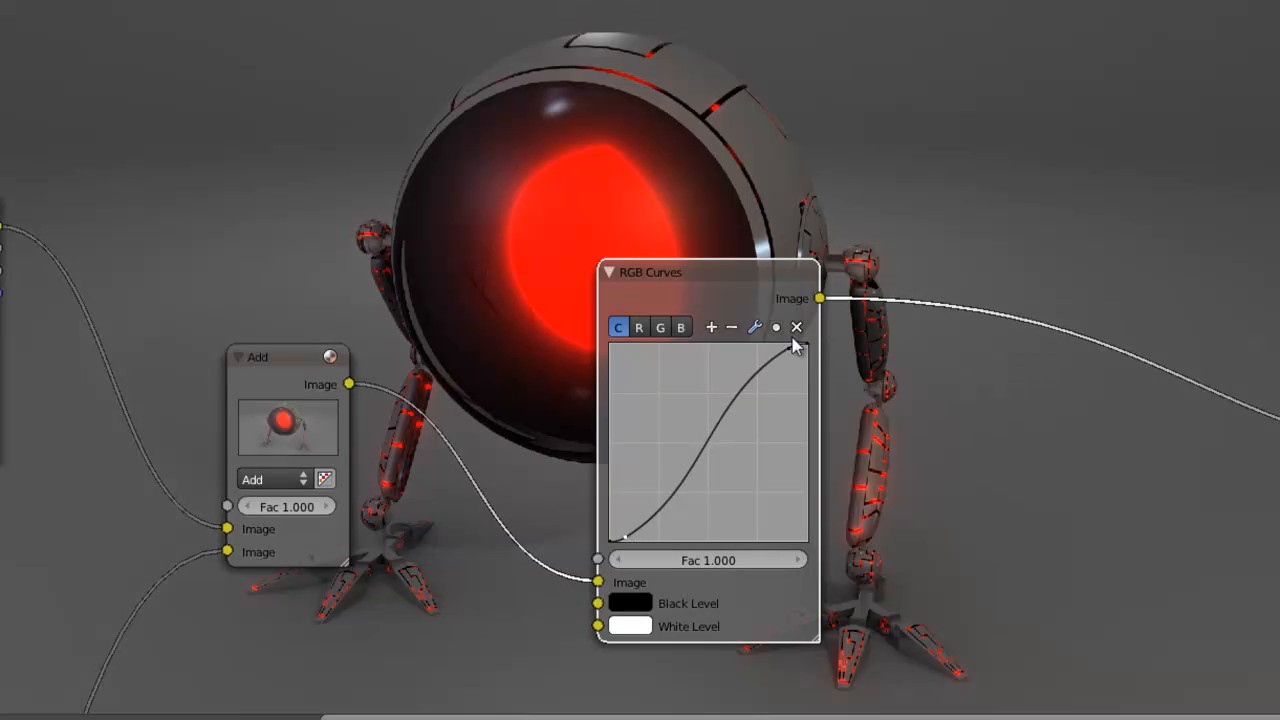
pyautogui.scroll(-6, 892, 363)
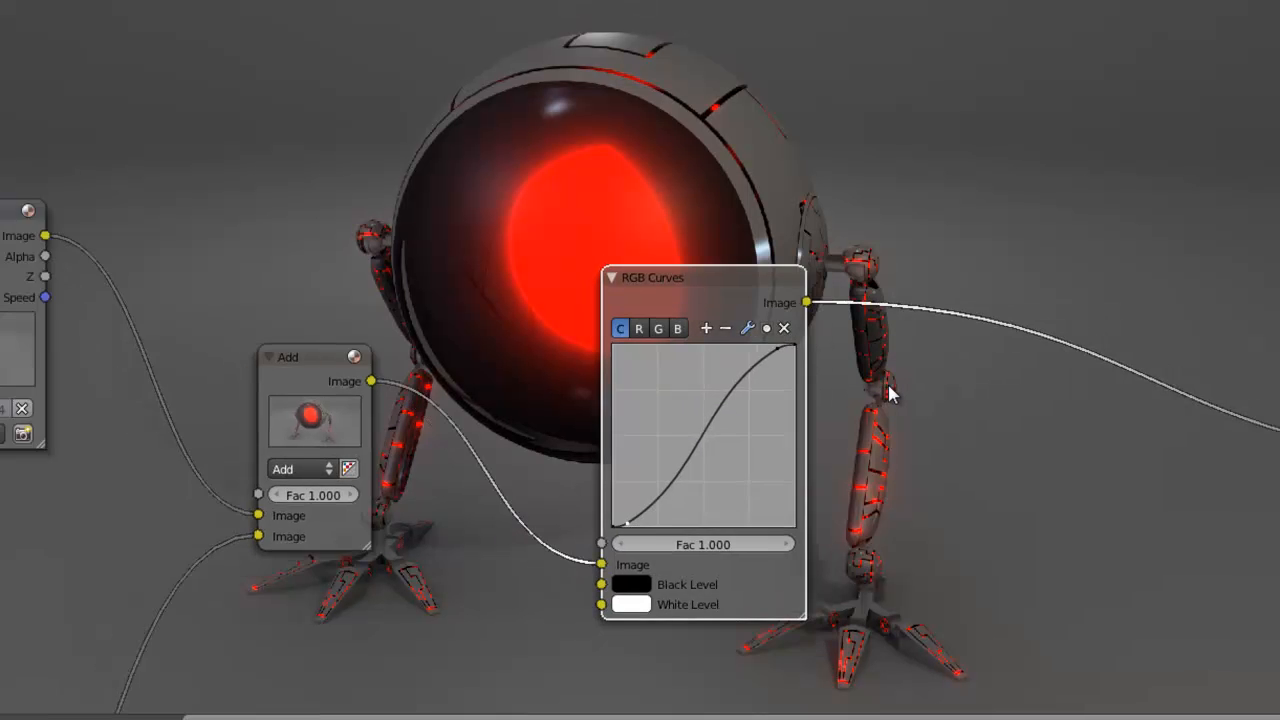
pyautogui.scroll(6, 855, 455)
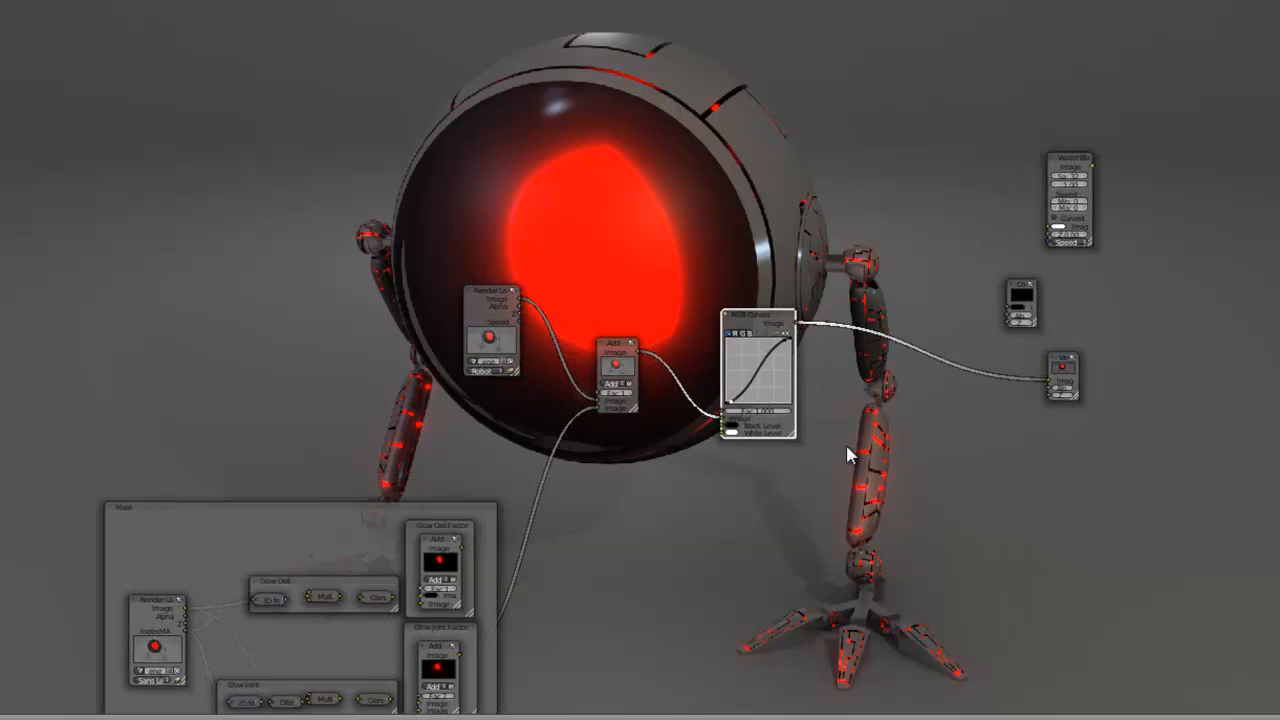
# Step: Fine-tune the S-curve by nudging the bright-end point slightly up and the dark-end point slightly closer to its corner
pyautogui.scroll(4, 911, 512)
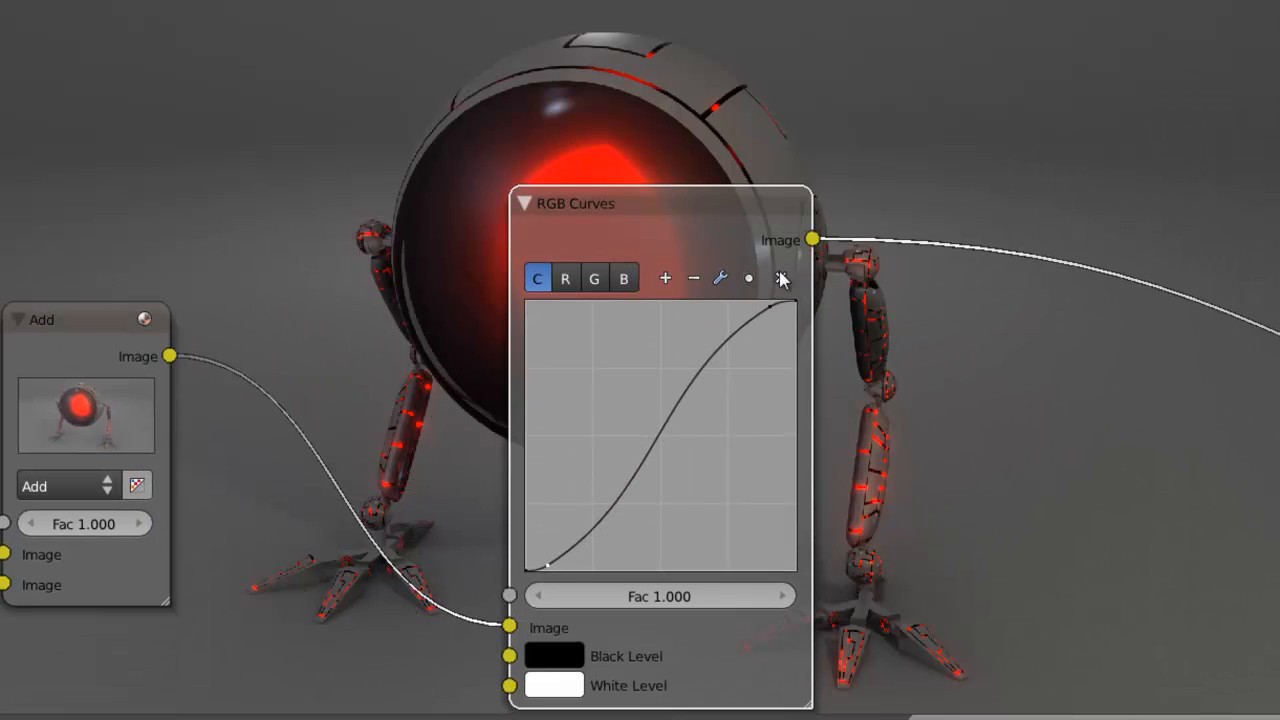
pyautogui.click(770, 313)
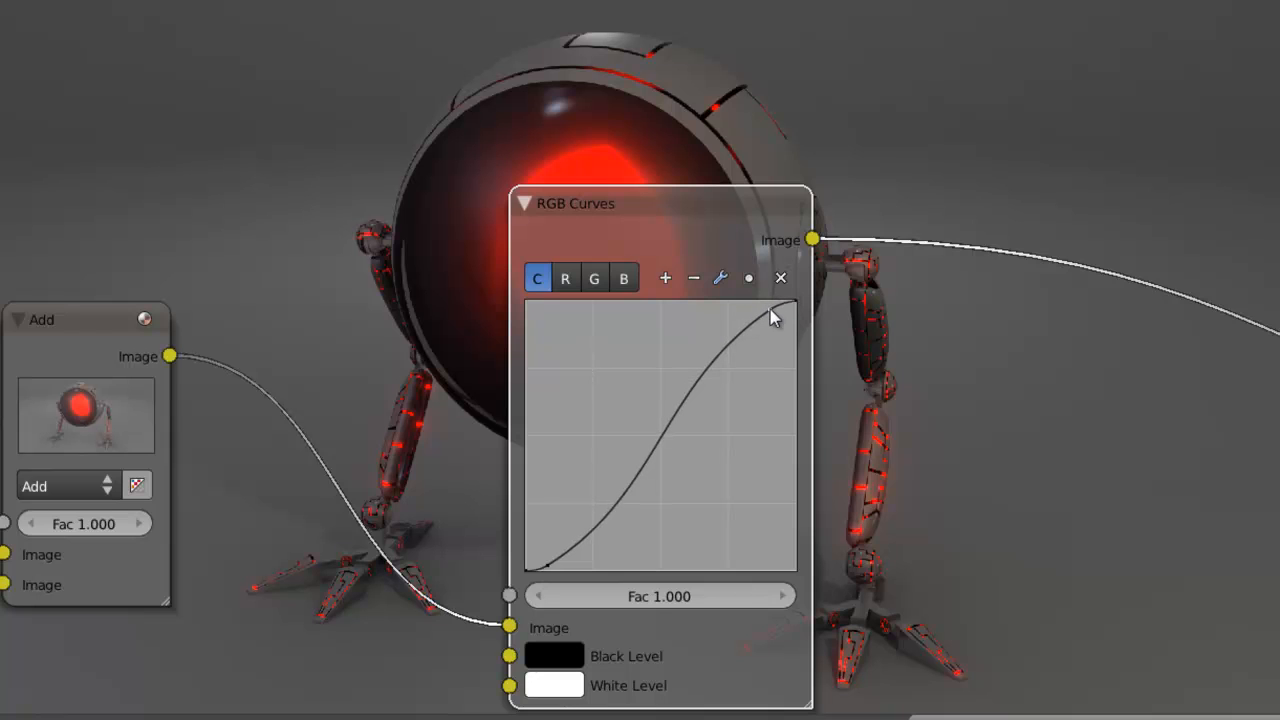
pyautogui.click(769, 311)
pyautogui.moveTo(770, 310); pyautogui.dragTo(770, 306)
pyautogui.moveTo(543, 568); pyautogui.dragTo(539, 567)
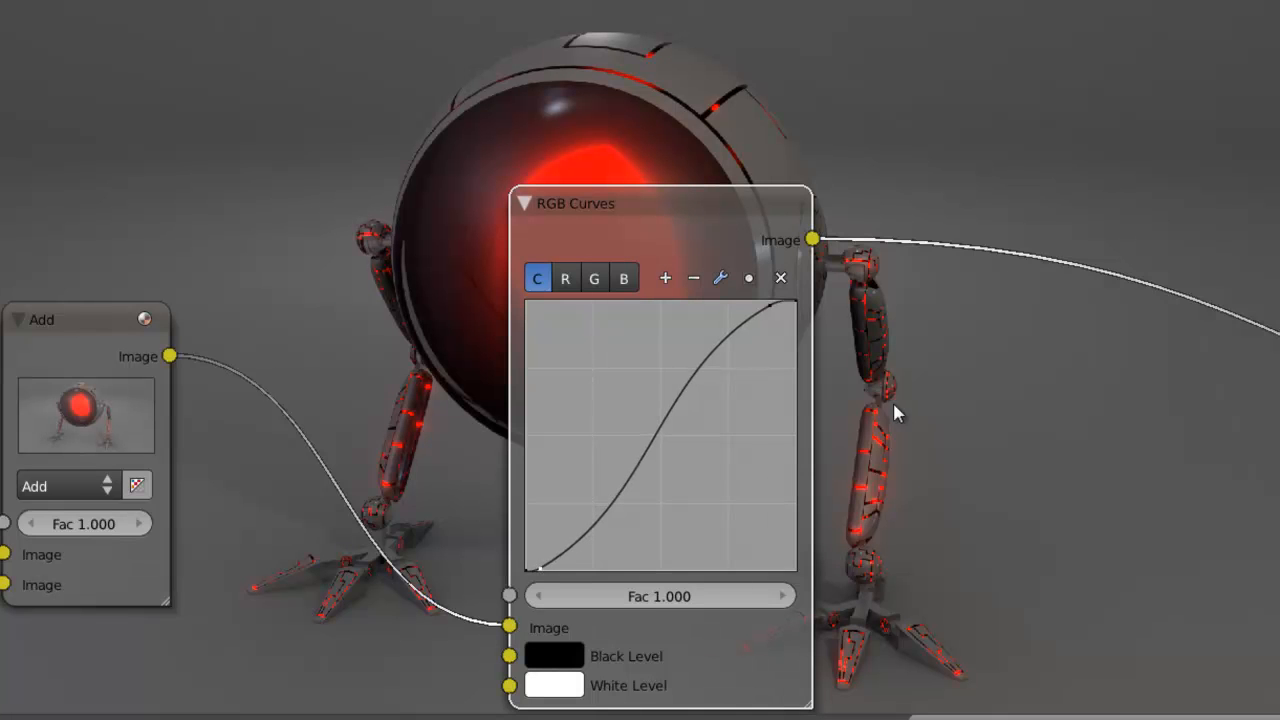
pyautogui.scroll(-5, 894, 409)
pyautogui.keyDown('shift'); pyautogui.scroll(1, 862, 414); pyautogui.keyUp('shift')
pyautogui.moveTo(688, 362); pyautogui.dragTo(684, 362)
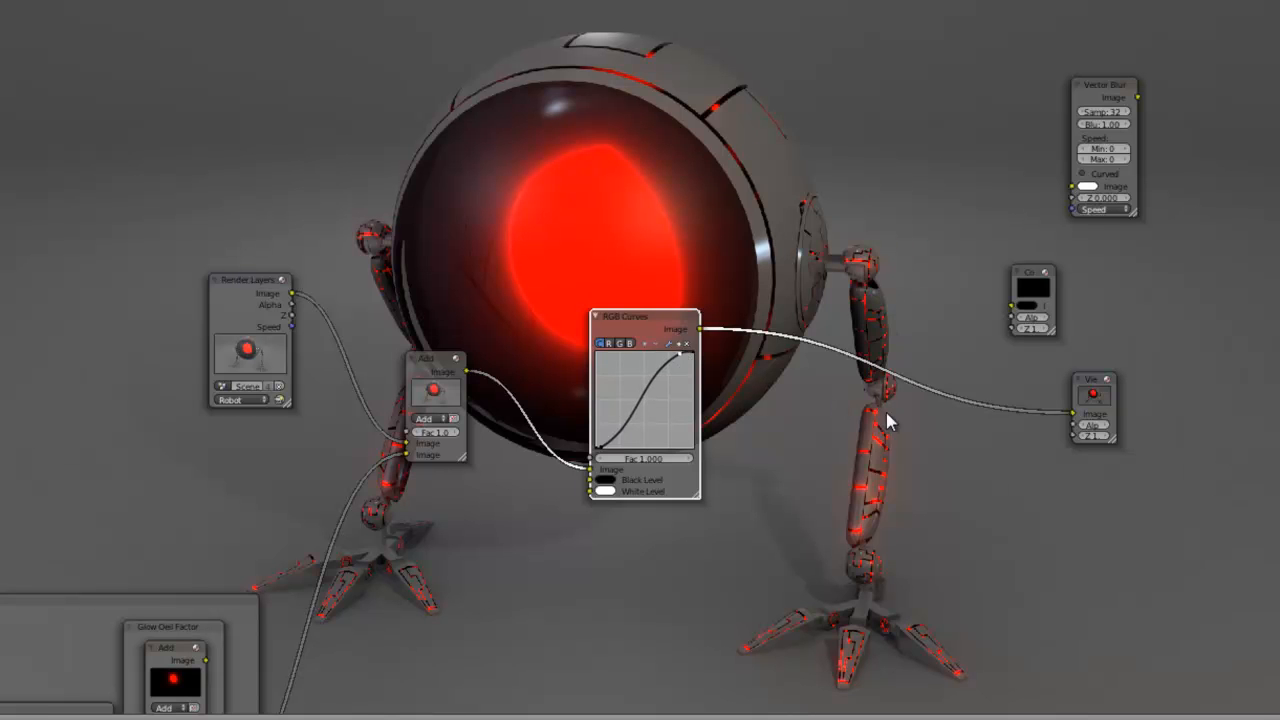
# Step: Compare the image before and after the curve adjustment by previewing the Add node and the RGB Curves node in the Viewer
pyautogui.scroll(-3, 888, 420)
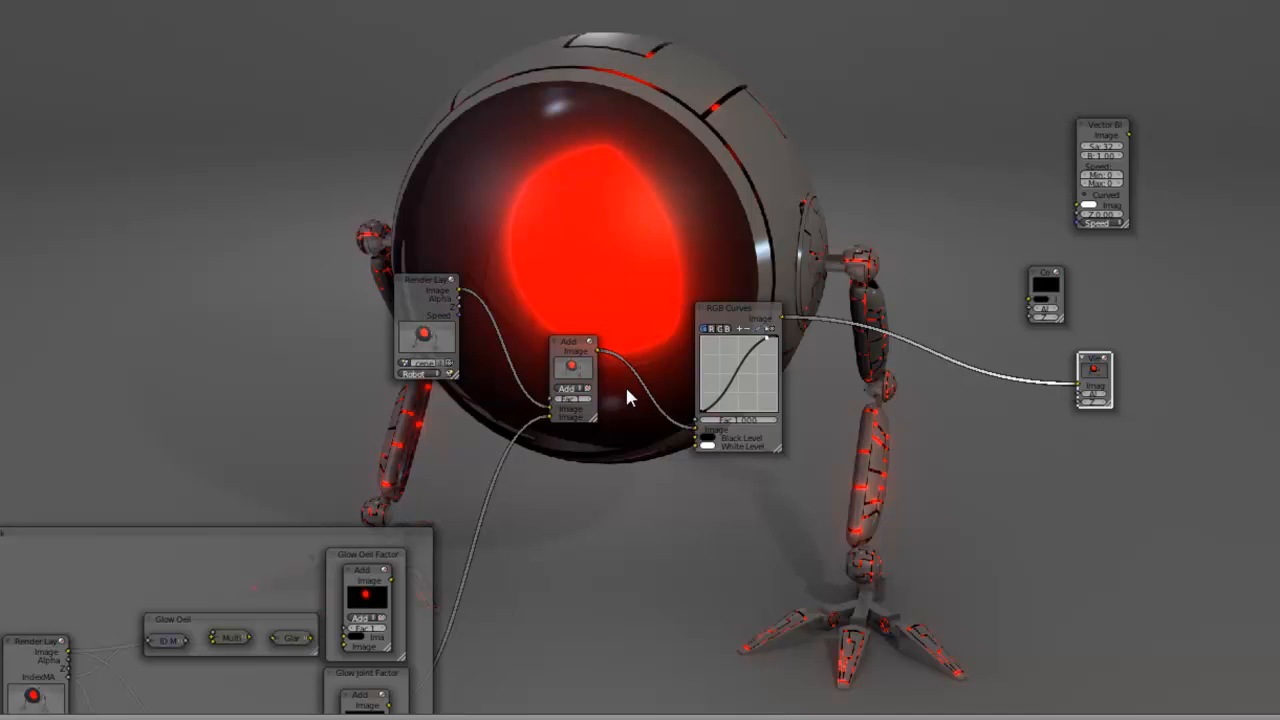
pyautogui.keyDown('ctrl'); pyautogui.keyDown('shift'); pyautogui.click(583, 345); pyautogui.keyUp('shift'); pyautogui.keyUp('ctrl')
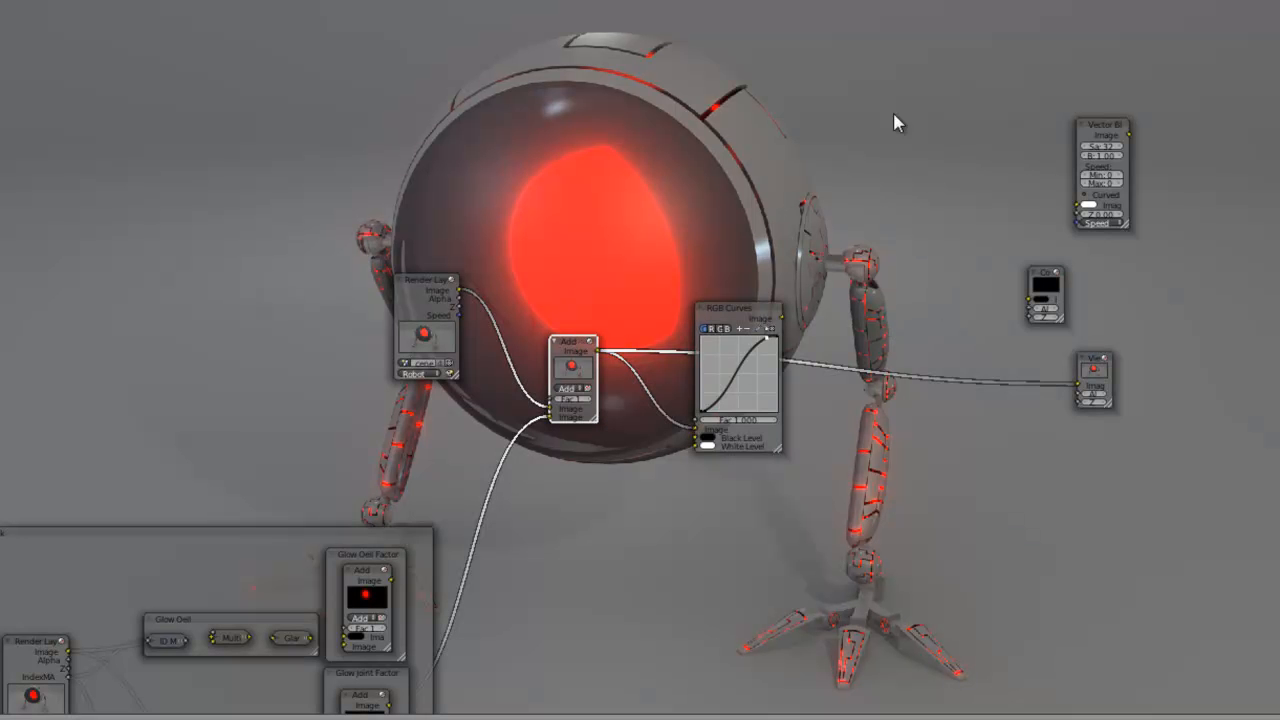
pyautogui.keyDown('ctrl'); pyautogui.keyDown('shift'); pyautogui.click(756, 314); pyautogui.keyUp('shift'); pyautogui.keyUp('ctrl')
# Step: Move the Composite, Viewer and Vector Blur nodes further away from the RGB Curves node to make room in the node chain
pyautogui.moveTo(981, 470); pyautogui.dragTo(888, 446, button='middle')
pyautogui.scroll(2, 908, 425)
pyautogui.moveTo(909, 399); pyautogui.dragTo(789, 476, button='middle')
pyautogui.moveTo(912, 312); pyautogui.dragTo(1134, 234)
pyautogui.moveTo(942, 405); pyautogui.dragTo(1227, 358)
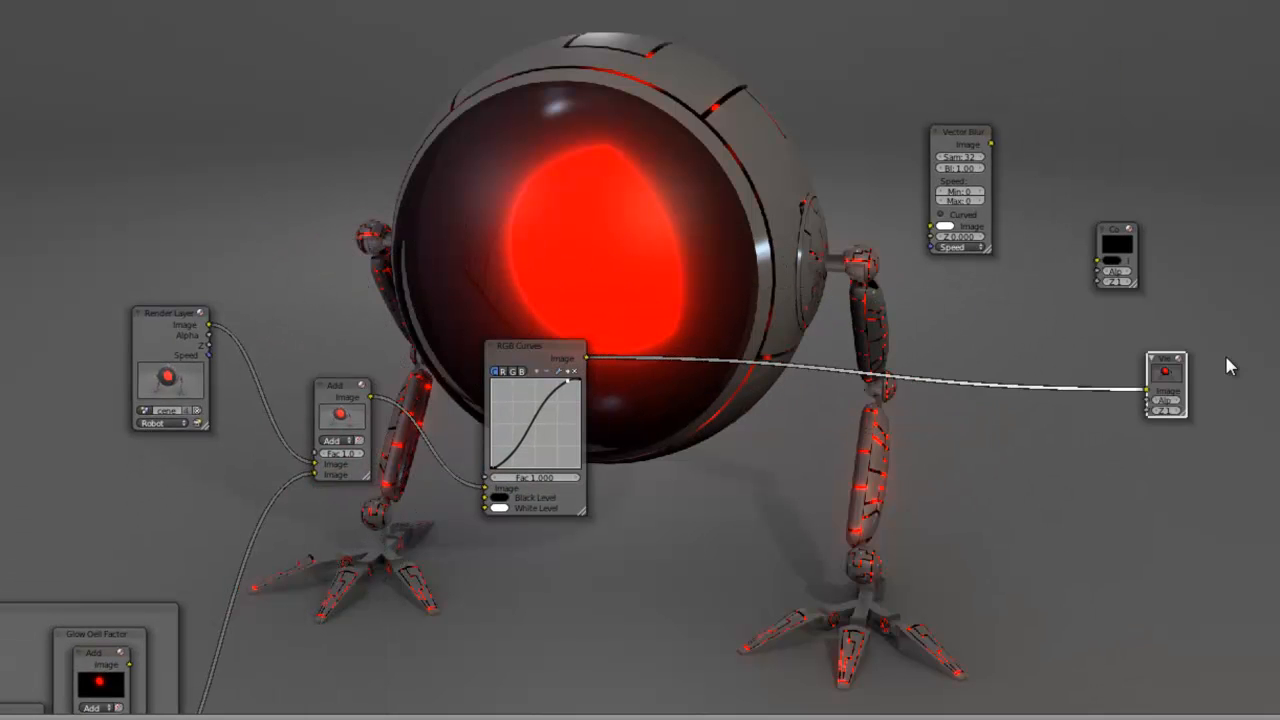
pyautogui.moveTo(779, 399); pyautogui.dragTo(667, 458, button='middle')
pyautogui.moveTo(928, 177); pyautogui.dragTo(1091, 126)
pyautogui.moveTo(669, 364); pyautogui.dragTo(621, 320, button='middle')
pyautogui.scroll(1, 608, 365)
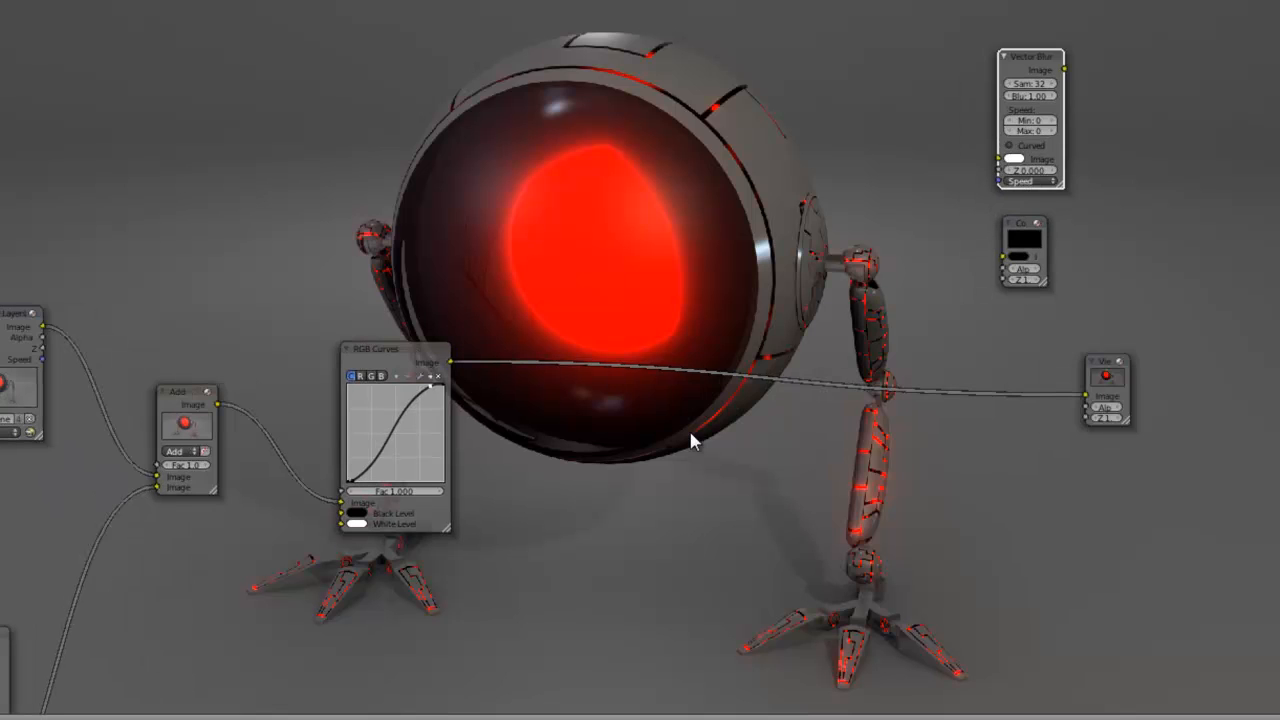
# Step: Add a Color Balance node and insert it on the link between the RGB Curves node and the Viewer
pyautogui.hotkey('shift', 'a')
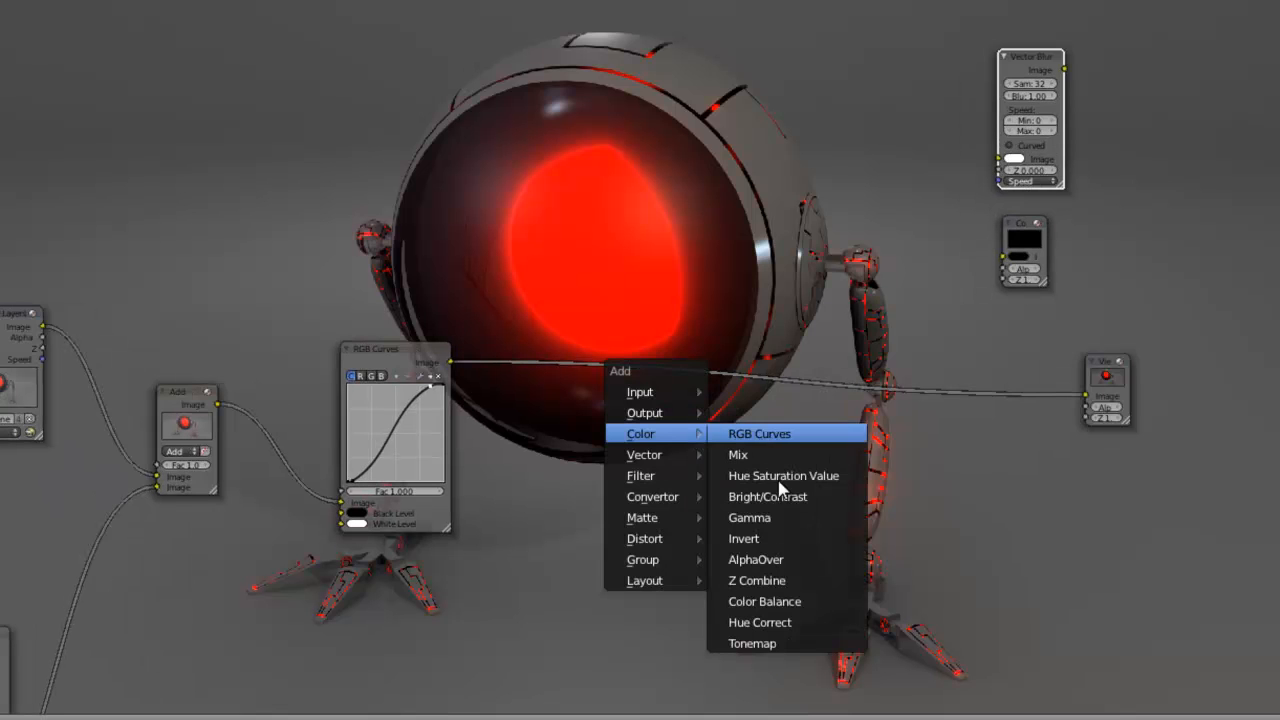
pyautogui.click(806, 602)
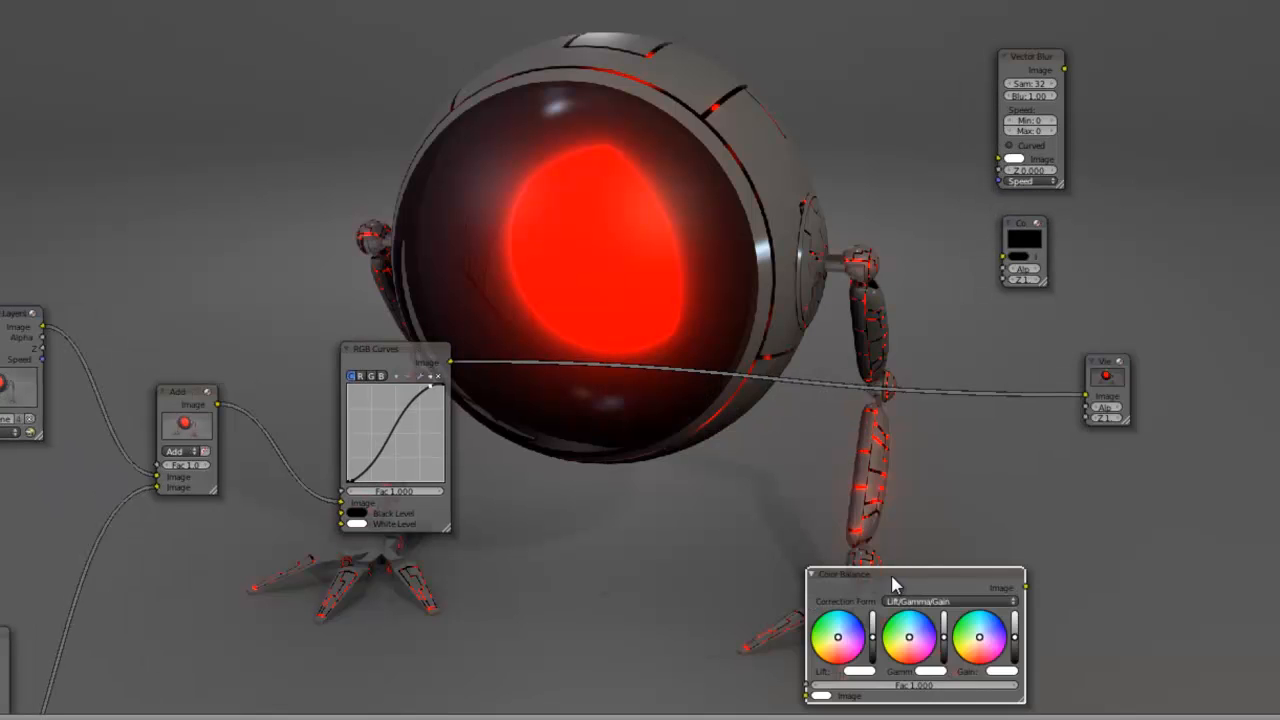
pyautogui.click(722, 340)
# Step: Tint the Color Balance node's Lift slightly toward blue, just off the colour wheel's centre
pyautogui.moveTo(552, 452); pyautogui.dragTo(948, 498, button='middle')
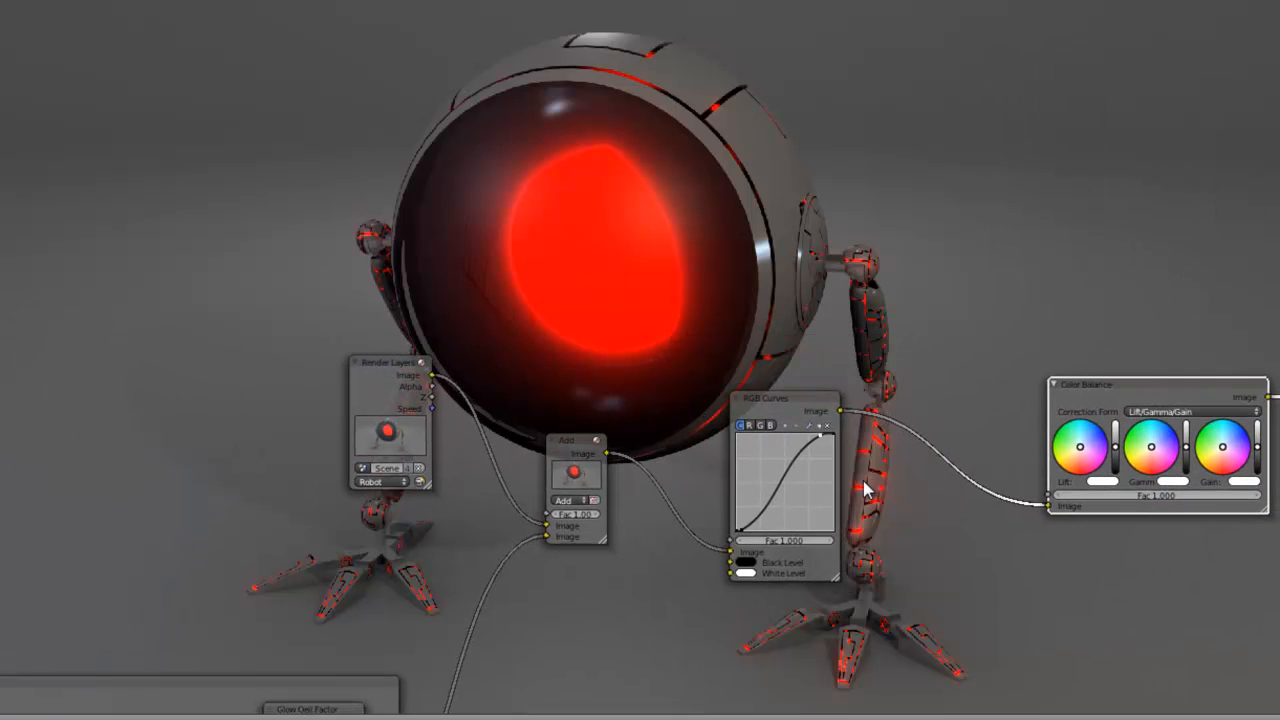
pyautogui.scroll(3, 889, 468)
pyautogui.moveTo(1020, 518); pyautogui.dragTo(769, 460, button='middle')
pyautogui.scroll(1, 761, 475)
pyautogui.moveTo(767, 504); pyautogui.dragTo(772, 473, button='middle')
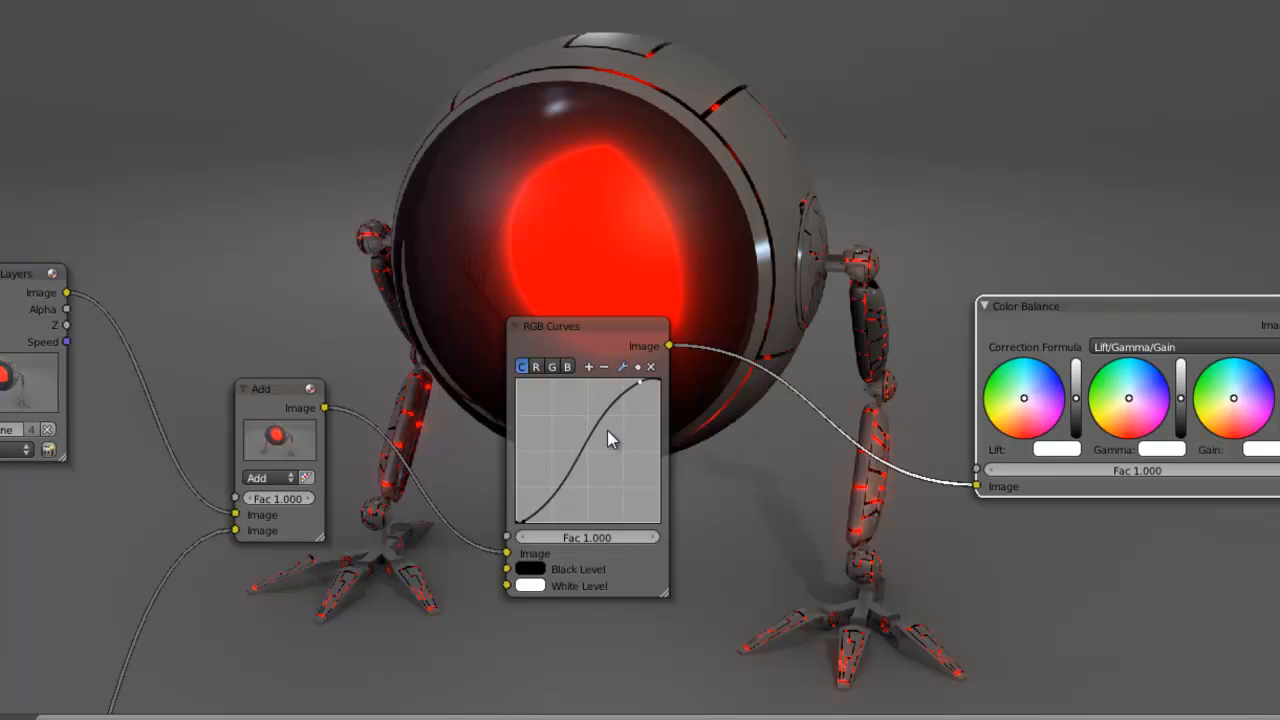
pyautogui.click(1190, 336)
pyautogui.scroll(-2, 681, 403)
pyautogui.moveTo(705, 403); pyautogui.dragTo(669, 421, button='middle')
pyautogui.scroll(2, 668, 421)
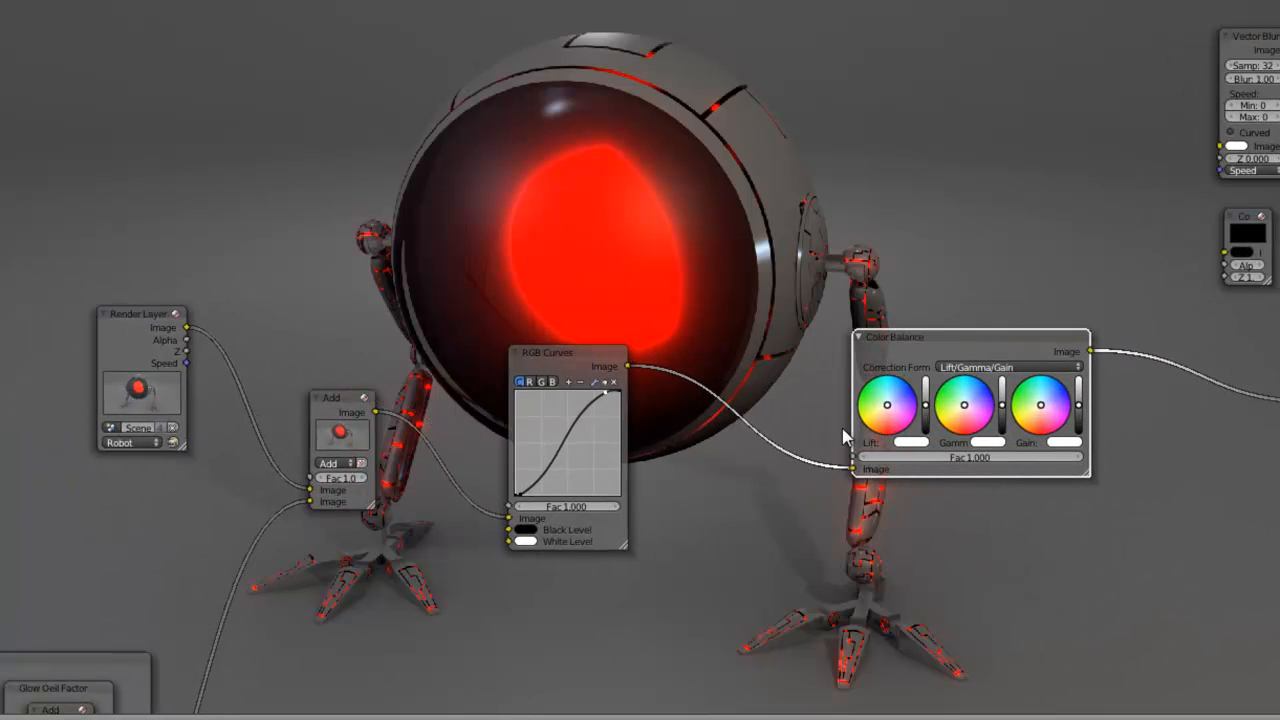
pyautogui.scroll(5, 884, 410)
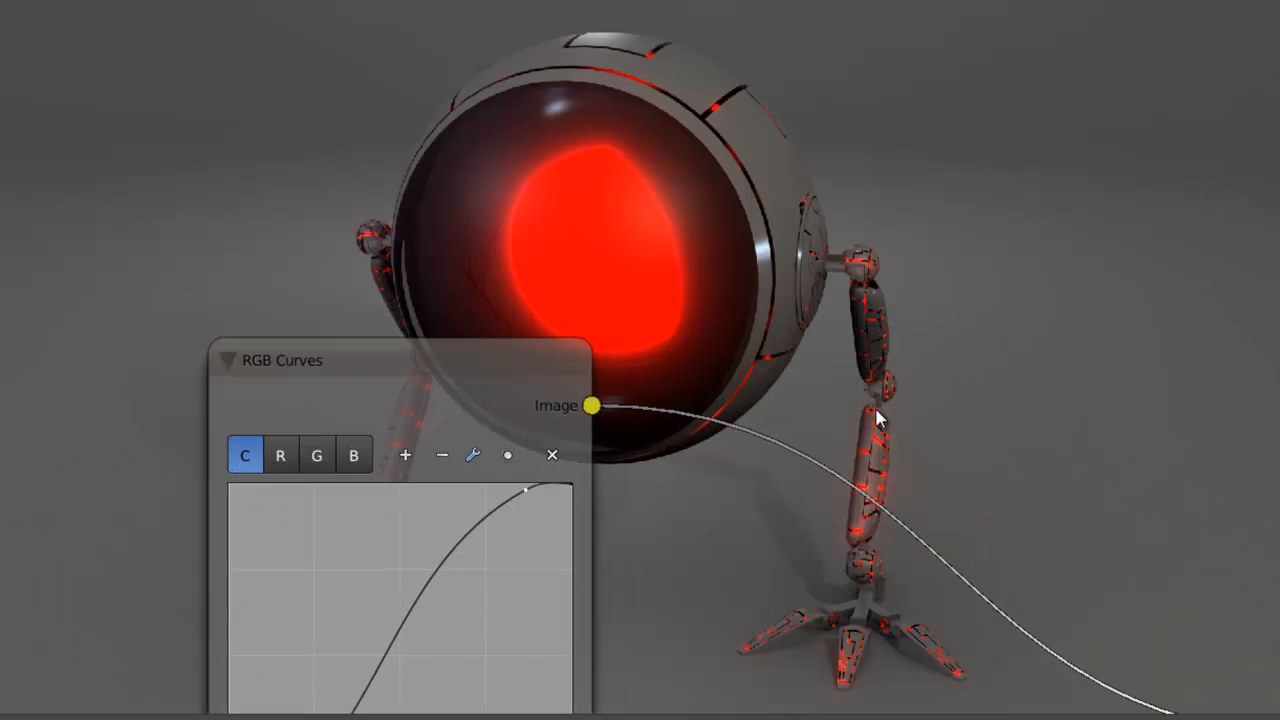
pyautogui.moveTo(980, 463); pyautogui.dragTo(507, 455, button='middle')
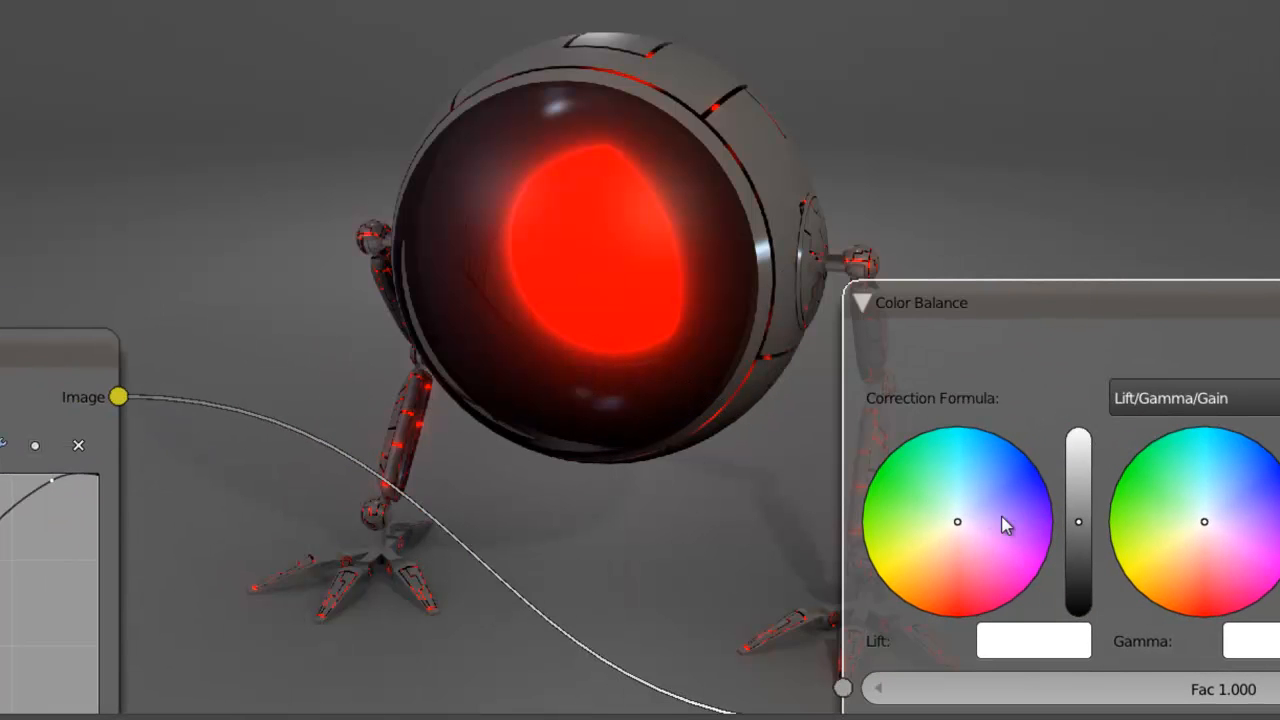
pyautogui.moveTo(1010, 534); pyautogui.dragTo(968, 477, button='middle')
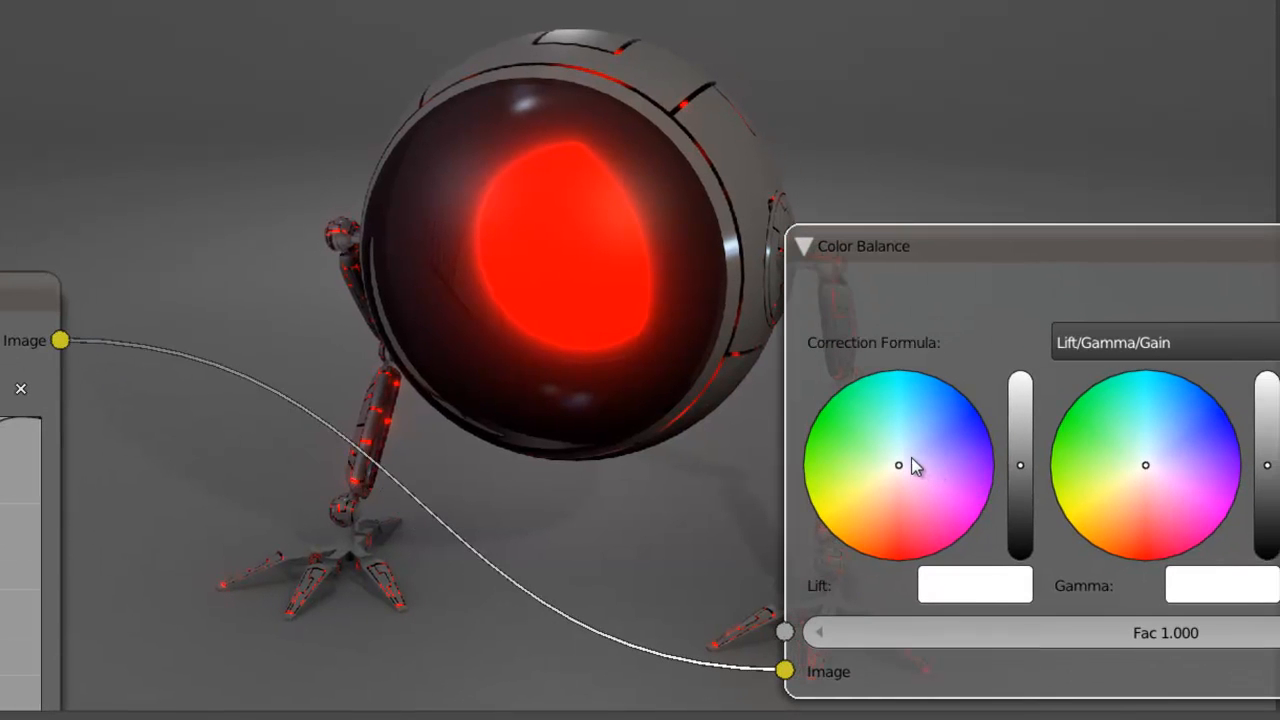
pyautogui.click(910, 458)
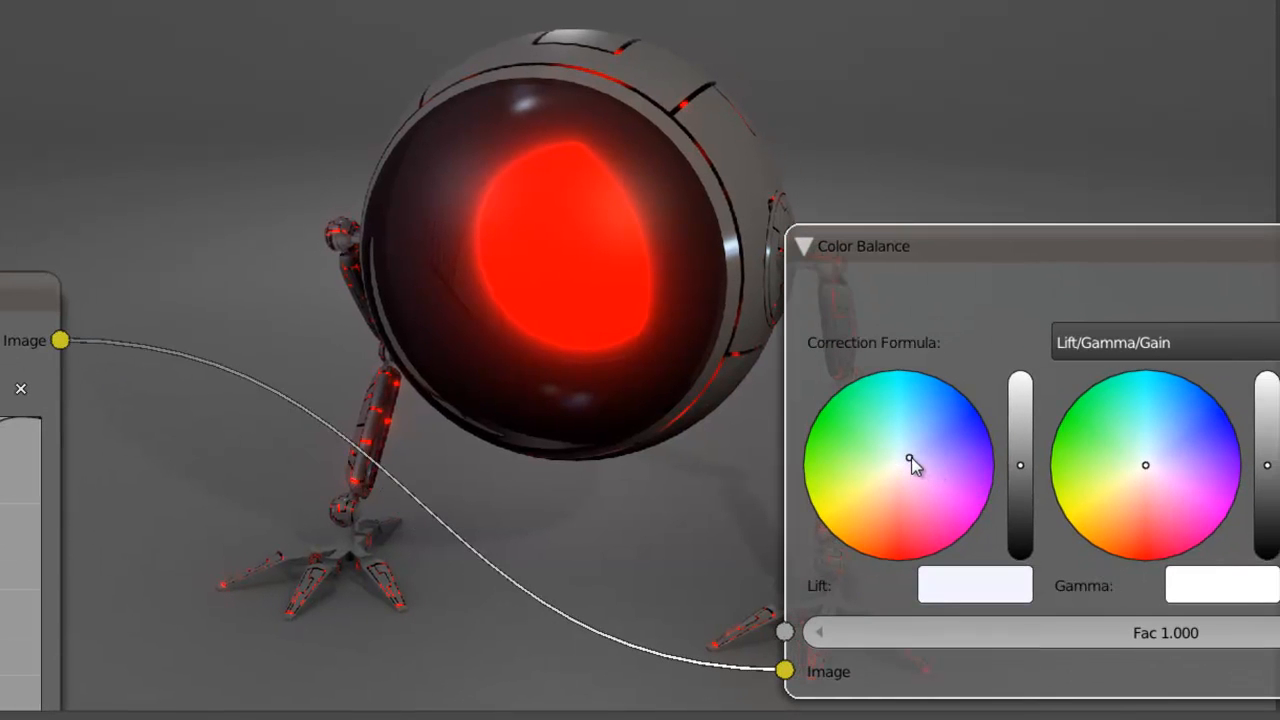
# Step: Tint the Color Balance node's Gamma slightly toward yellow-orange, opposite the bluish Lift
pyautogui.moveTo(551, 380); pyautogui.dragTo(445, 338, button='middle')
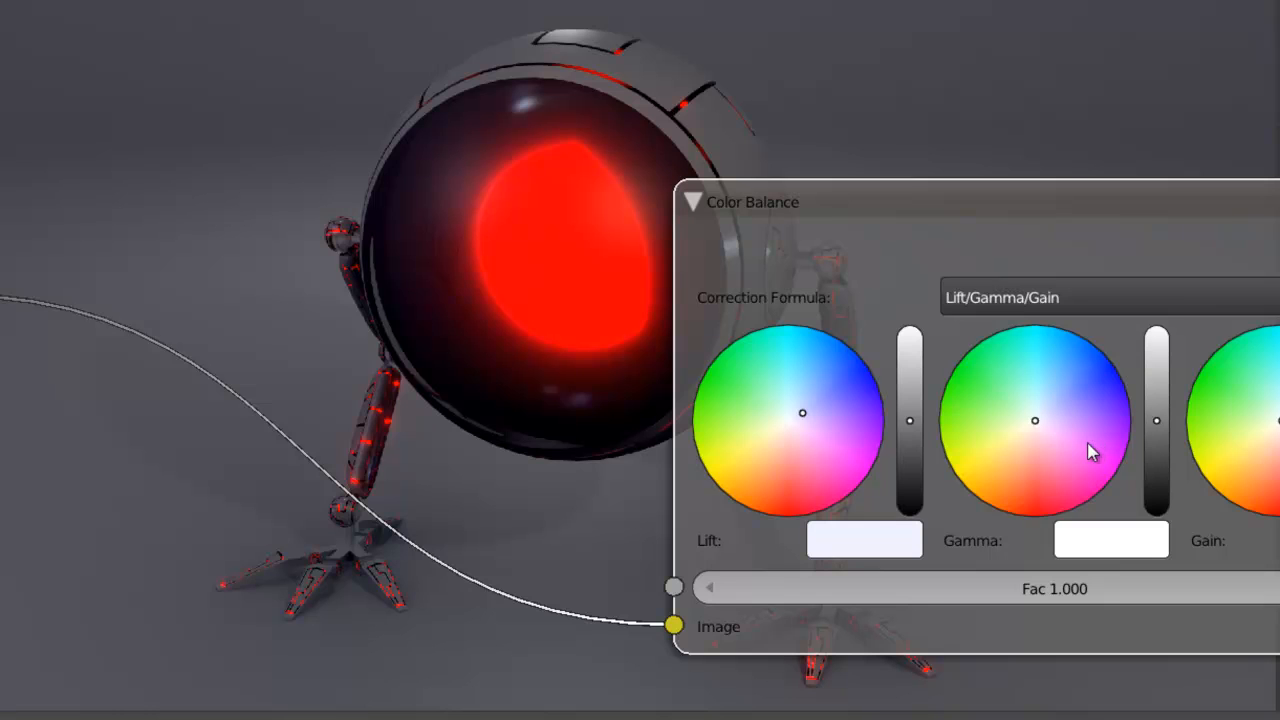
pyautogui.moveTo(1076, 439); pyautogui.dragTo(1089, 408, button='middle')
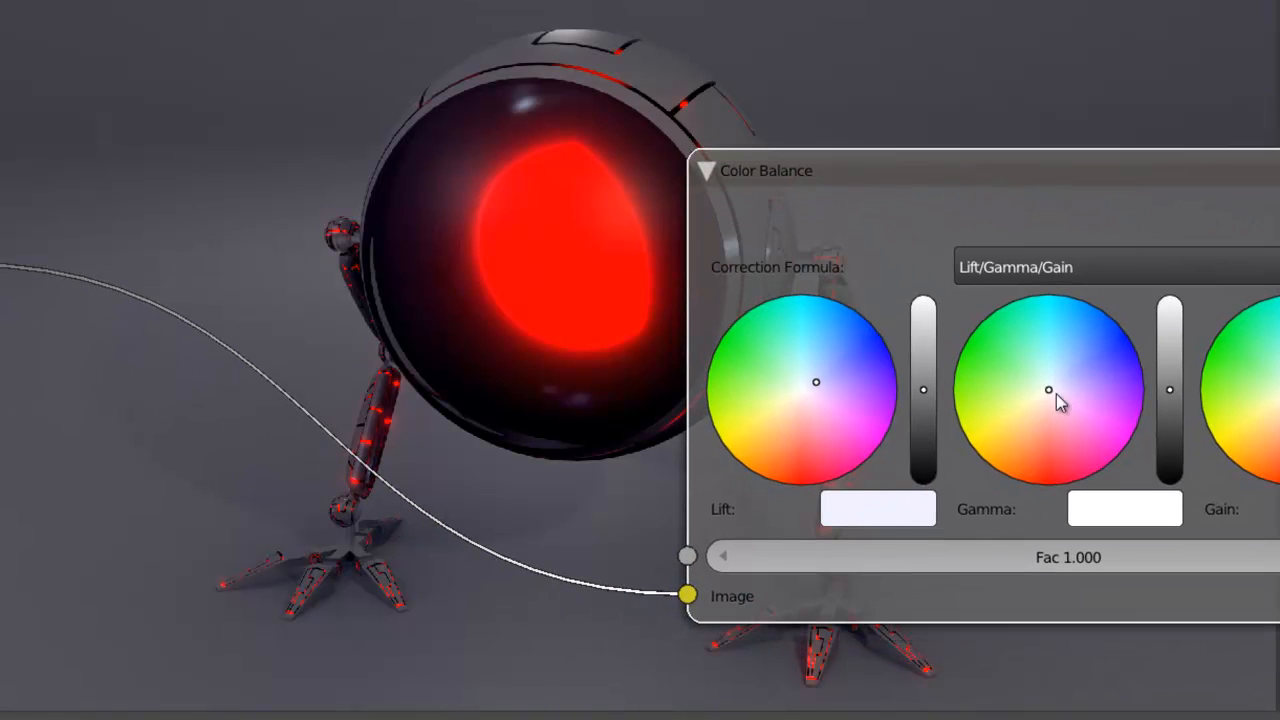
pyautogui.click(1038, 399)
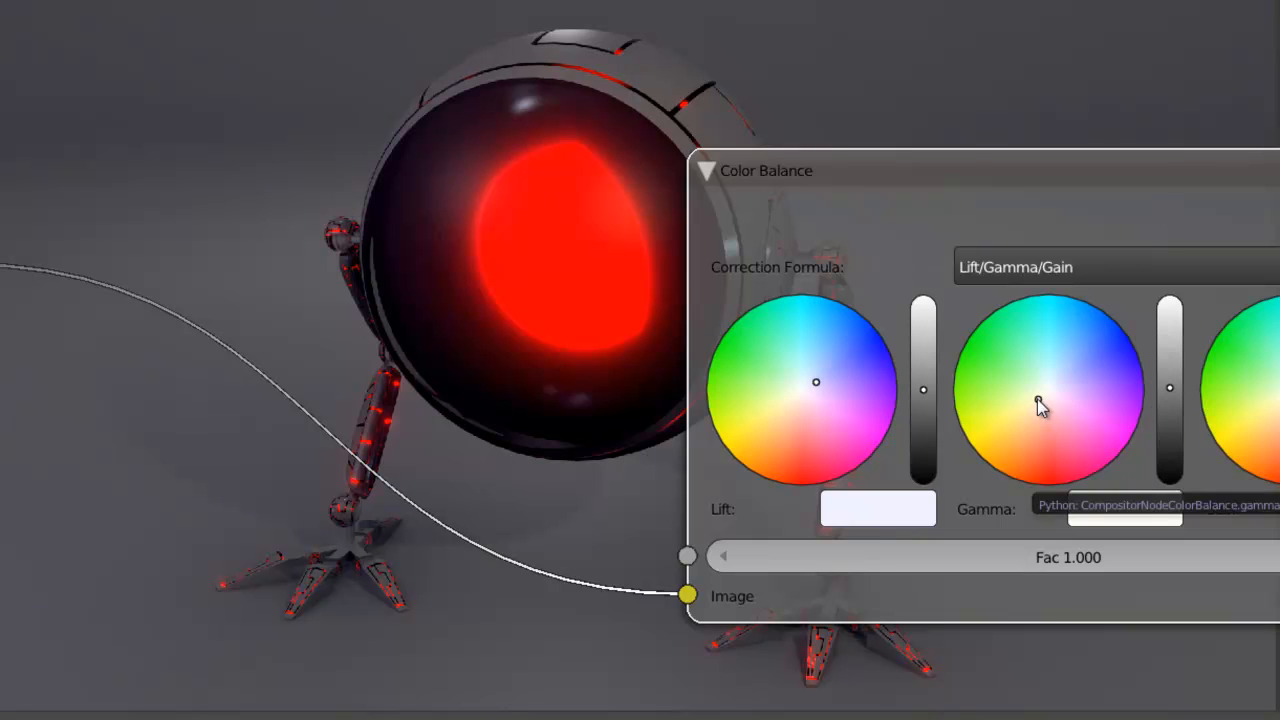
pyautogui.click(1030, 408)
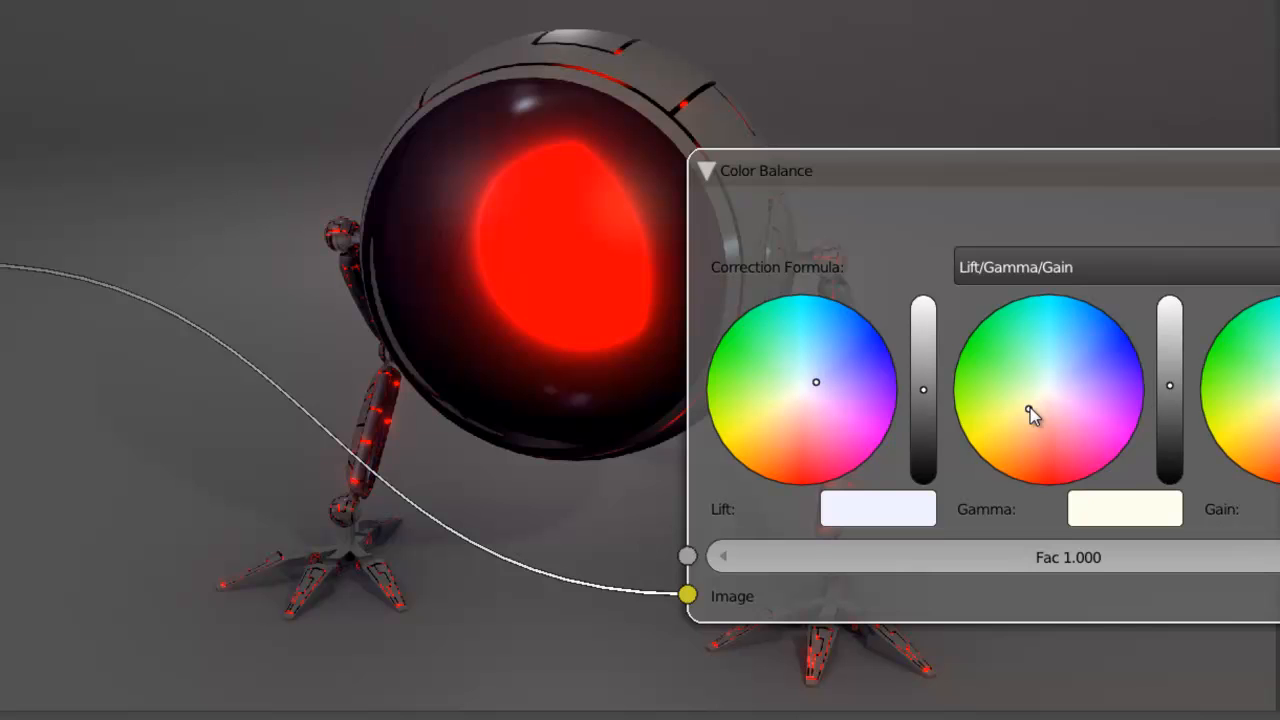
# Step: Tint the Color Balance node's Gain slightly toward blue
pyautogui.moveTo(1030, 424); pyautogui.dragTo(502, 453, button='middle')
pyautogui.moveTo(770, 436); pyautogui.dragTo(810, 478, button='middle')
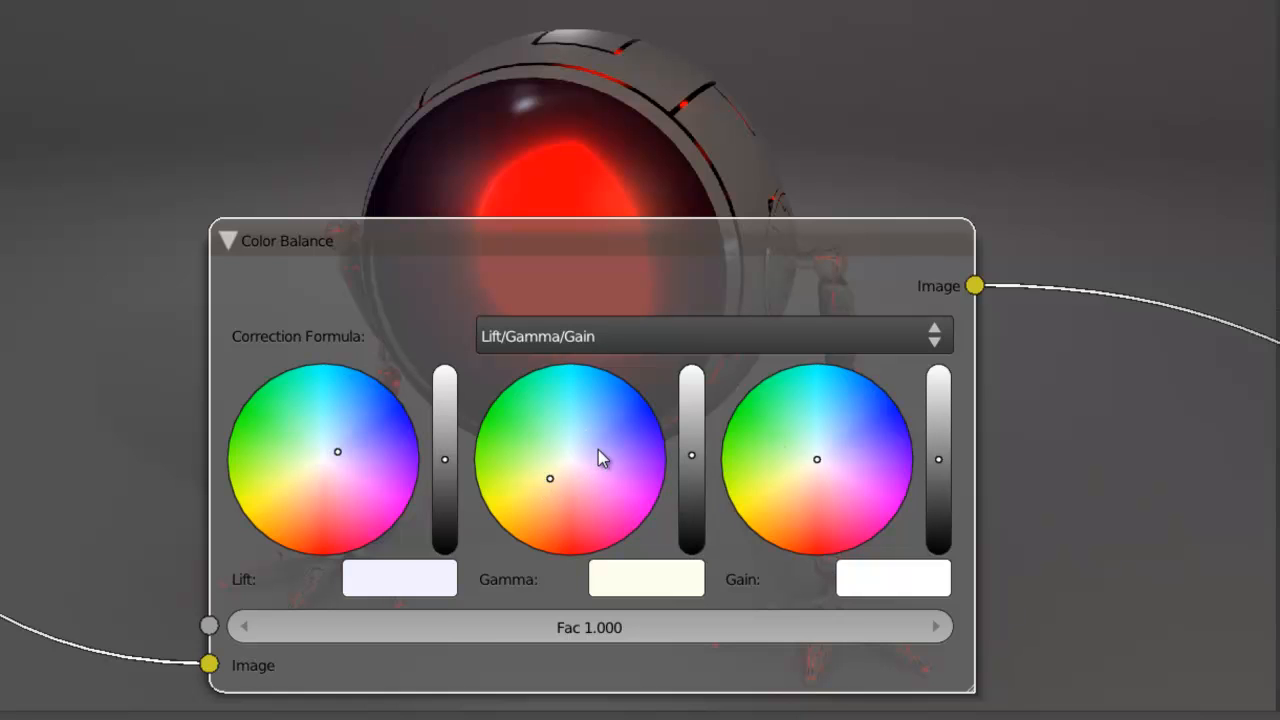
pyautogui.click(840, 446)
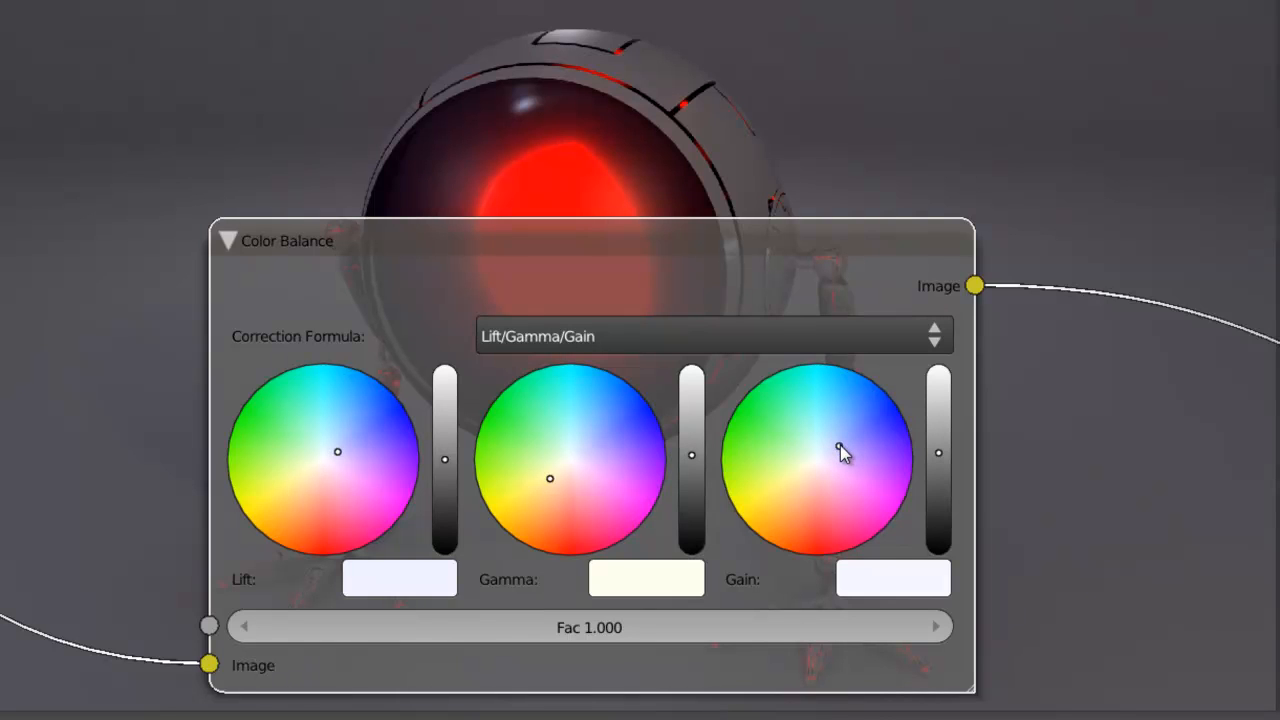
# Step: Push the Gamma tint a little further toward orange and raise the Gamma brightness slightly above the middle
pyautogui.scroll(-12, 614, 449)
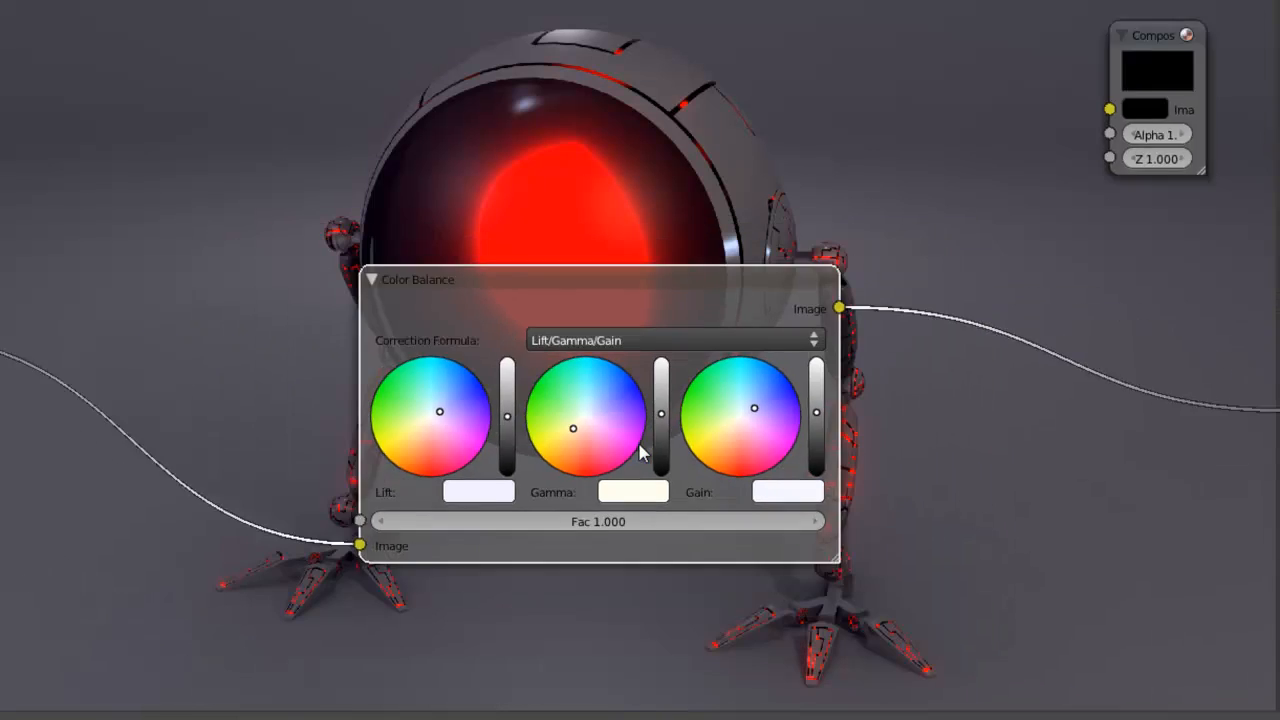
pyautogui.moveTo(877, 508); pyautogui.dragTo(1091, 567, button='middle')
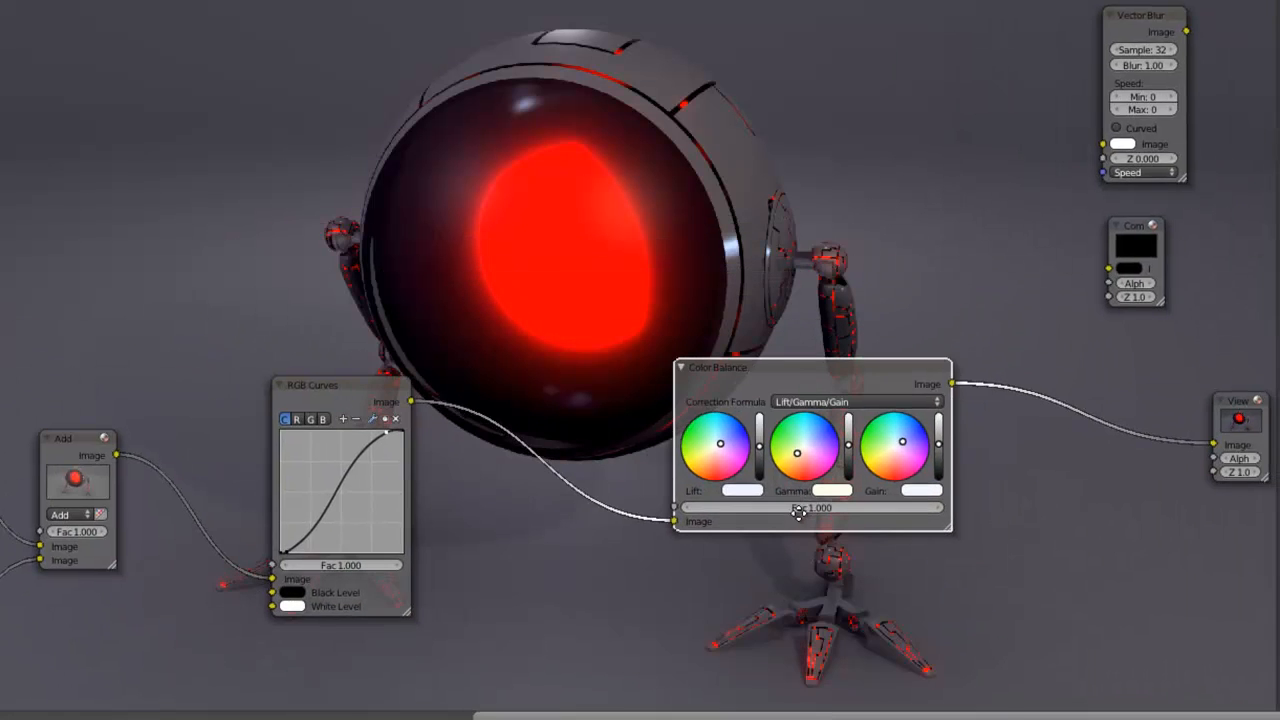
pyautogui.scroll(3, 799, 514)
pyautogui.moveTo(865, 552); pyautogui.dragTo(767, 514, button='middle')
pyautogui.scroll(1, 797, 497)
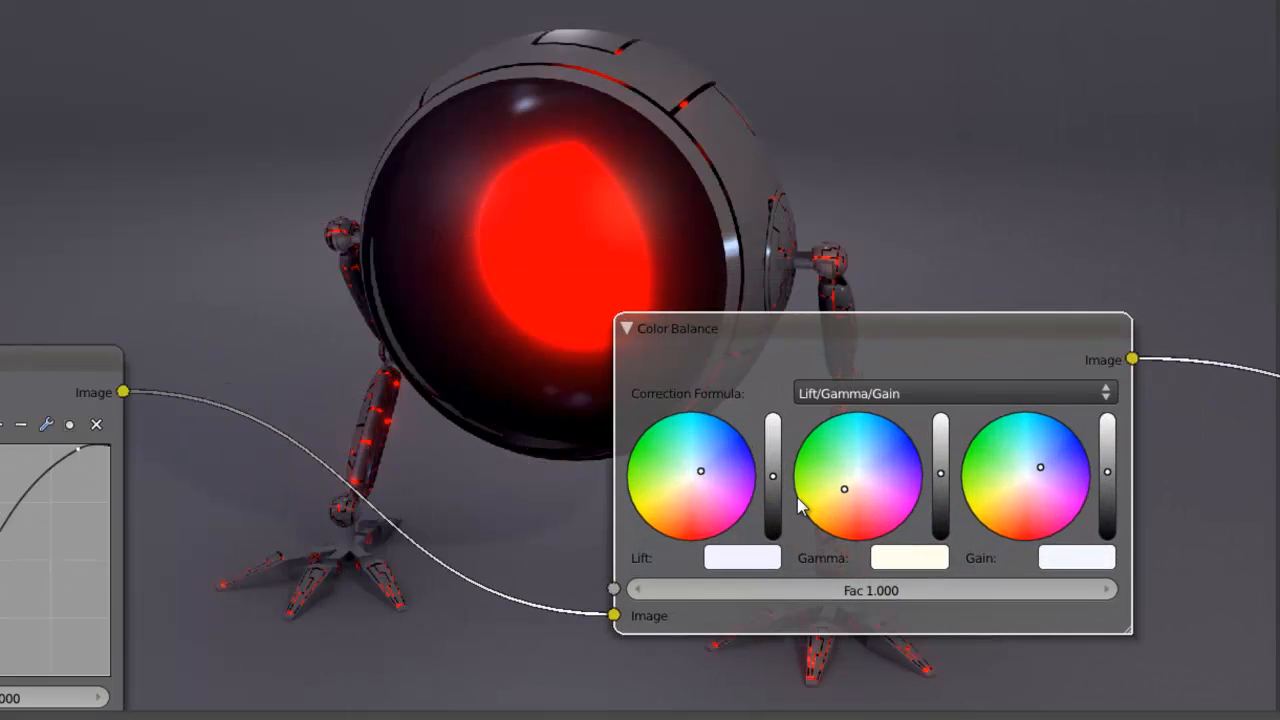
pyautogui.click(838, 494)
pyautogui.moveTo(942, 474); pyautogui.dragTo(942, 461)
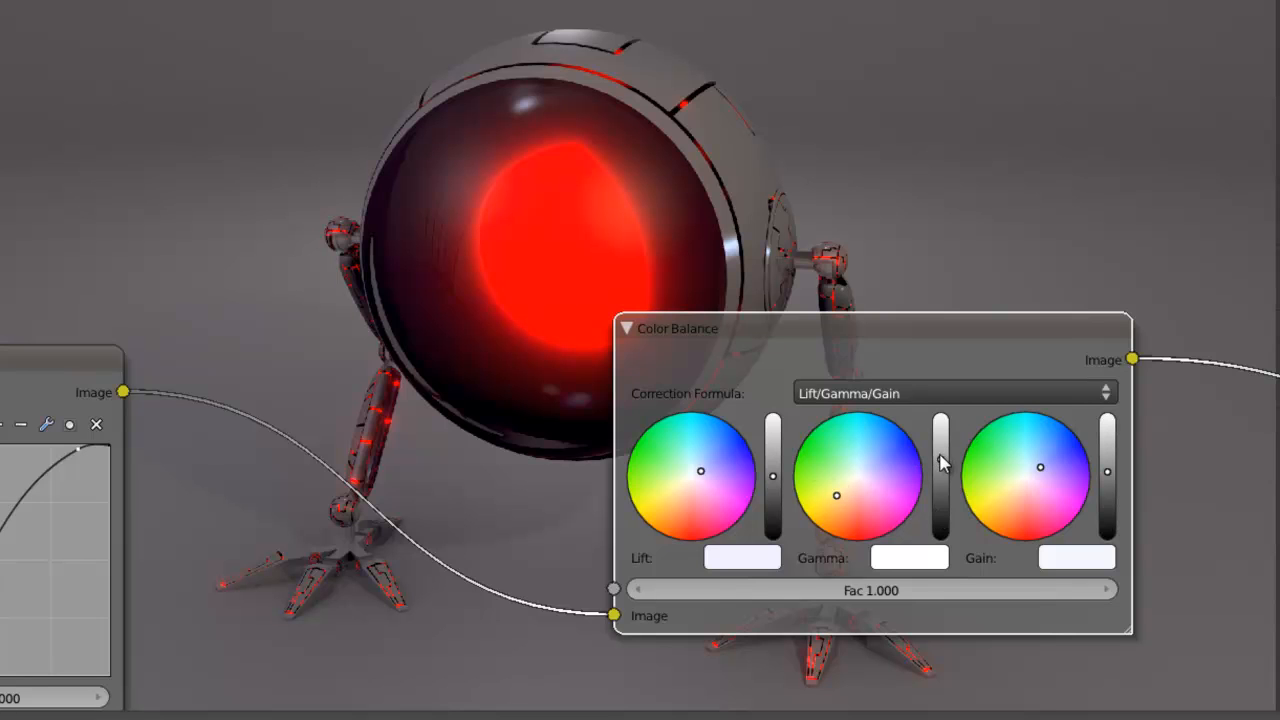
# Step: Compare the image without and with the colour correction by previewing the RGB Curves node and the Color Balance node in the Viewer
pyautogui.scroll(-3, 437, 418)
pyautogui.scroll(-1, 437, 418)
pyautogui.moveTo(517, 394); pyautogui.dragTo(611, 416, button='middle')
pyautogui.click(1207, 403)
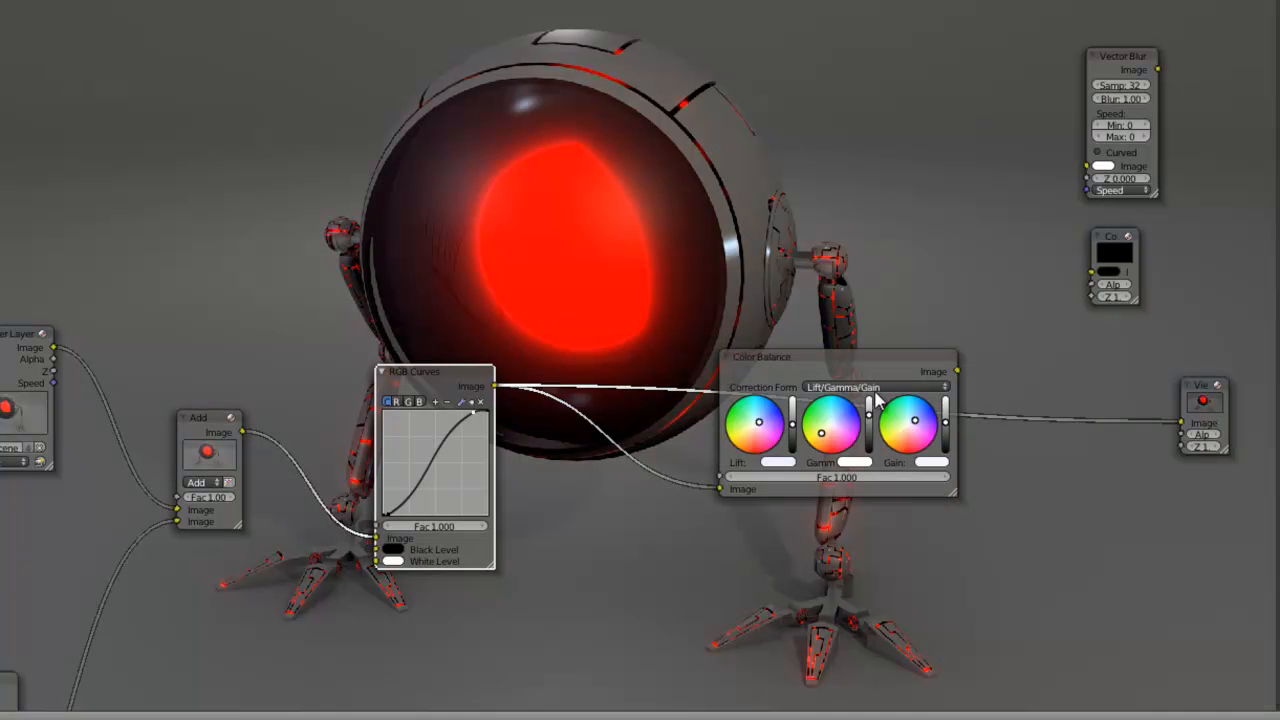
pyautogui.click(935, 374)
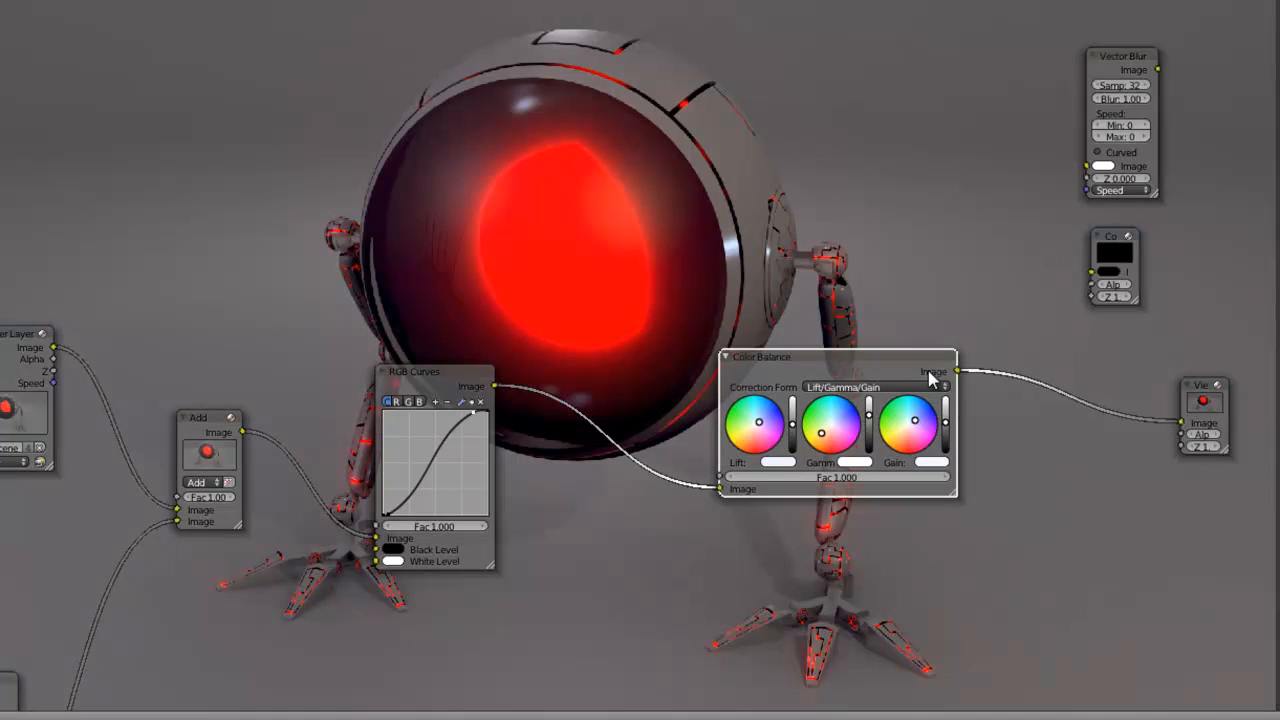
# Step: Shift the Lift slightly further toward blue and the Gamma further toward orange, readjusting the Gamma brightness to slightly above the middle
pyautogui.scroll(4, 971, 491)
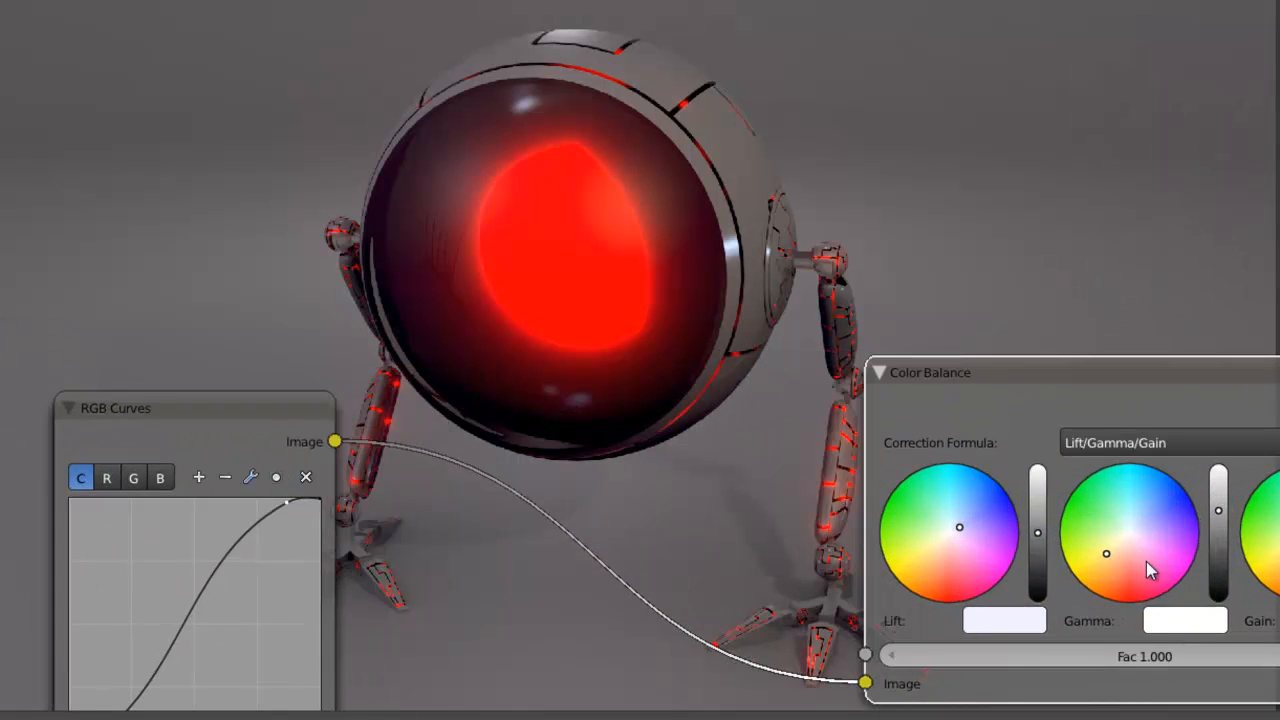
pyautogui.moveTo(1146, 561); pyautogui.dragTo(816, 416, button='middle')
pyautogui.scroll(2, 815, 416)
pyautogui.moveTo(662, 400); pyautogui.dragTo(665, 394)
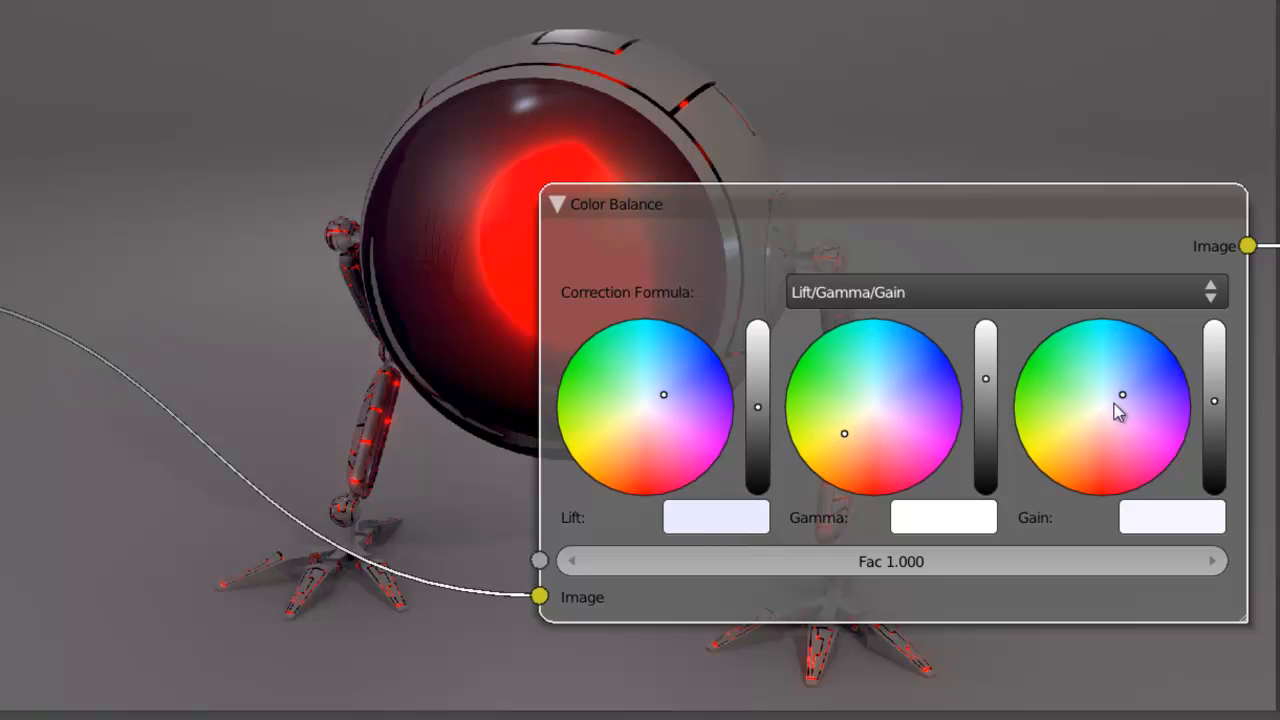
pyautogui.click(838, 442)
pyautogui.moveTo(990, 406); pyautogui.dragTo(984, 398)
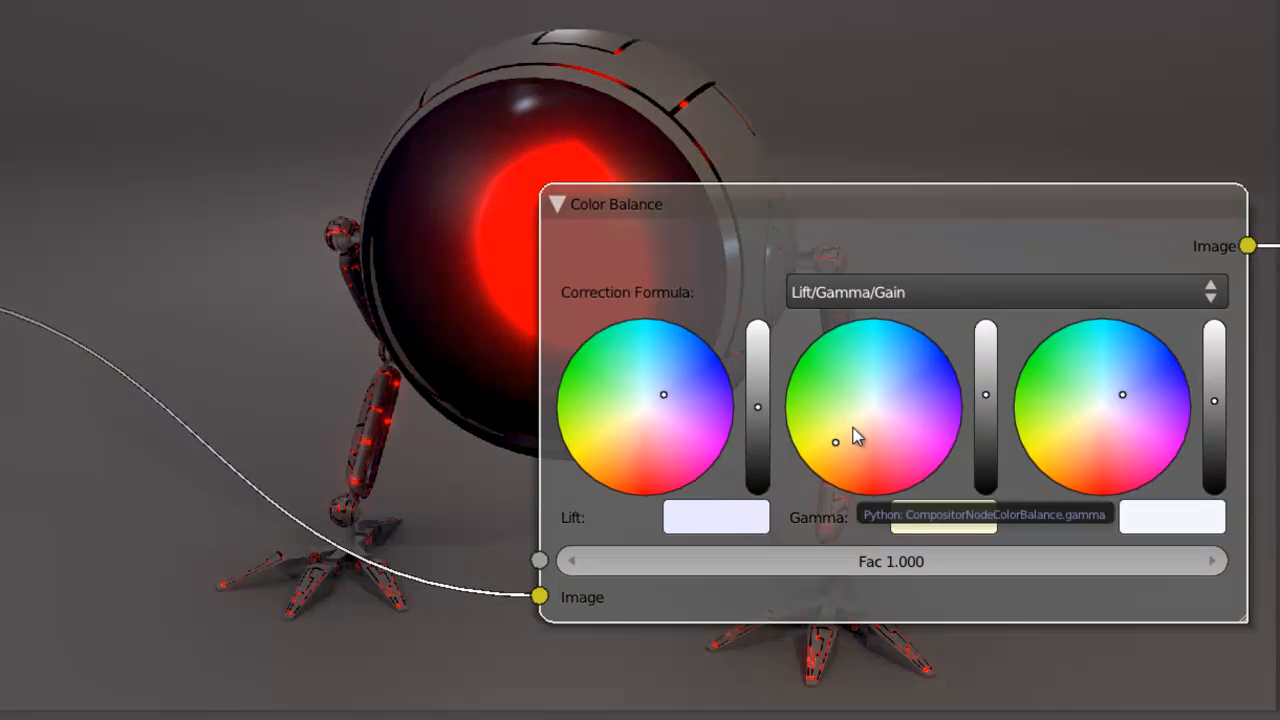
# Step: Turn the Gamma tint slightly toward red-orange with a higher brightness, and raise the Gain brightness slightly
pyautogui.scroll(-4, 497, 364)
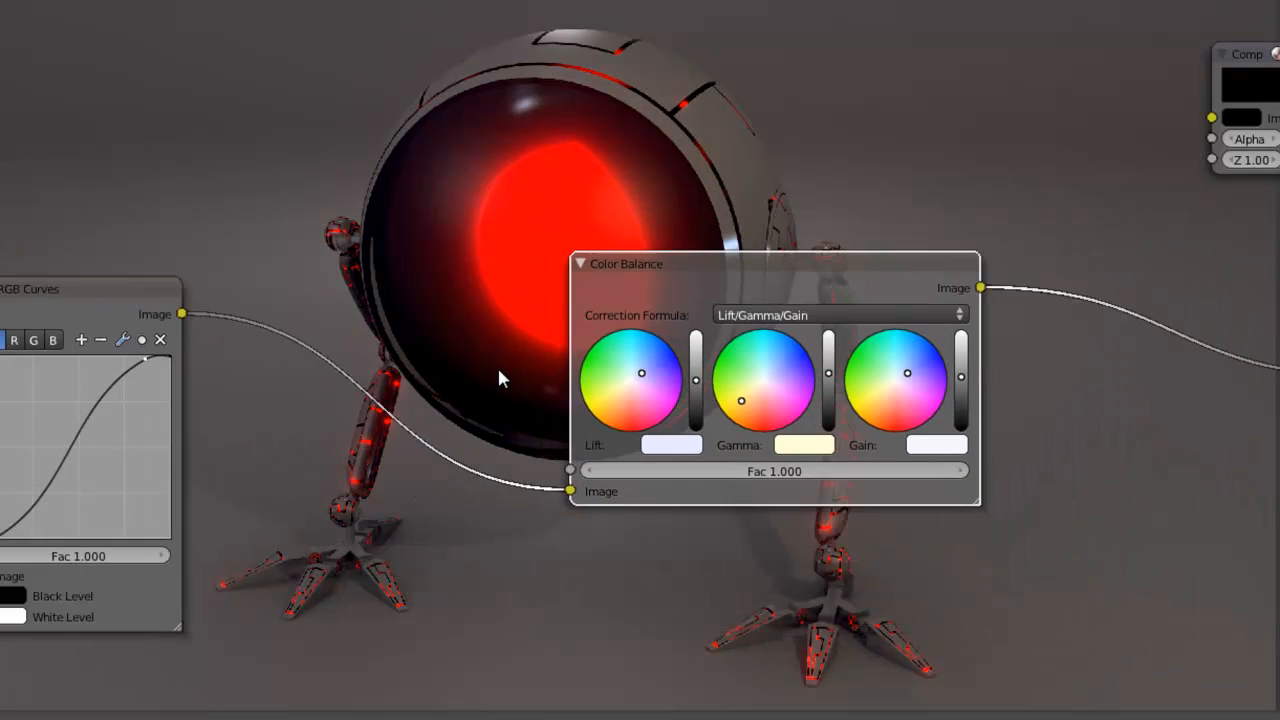
pyautogui.scroll(1, 497, 367)
pyautogui.scroll(1, 497, 367)
pyautogui.click(770, 413)
pyautogui.moveTo(866, 375); pyautogui.dragTo(864, 370)
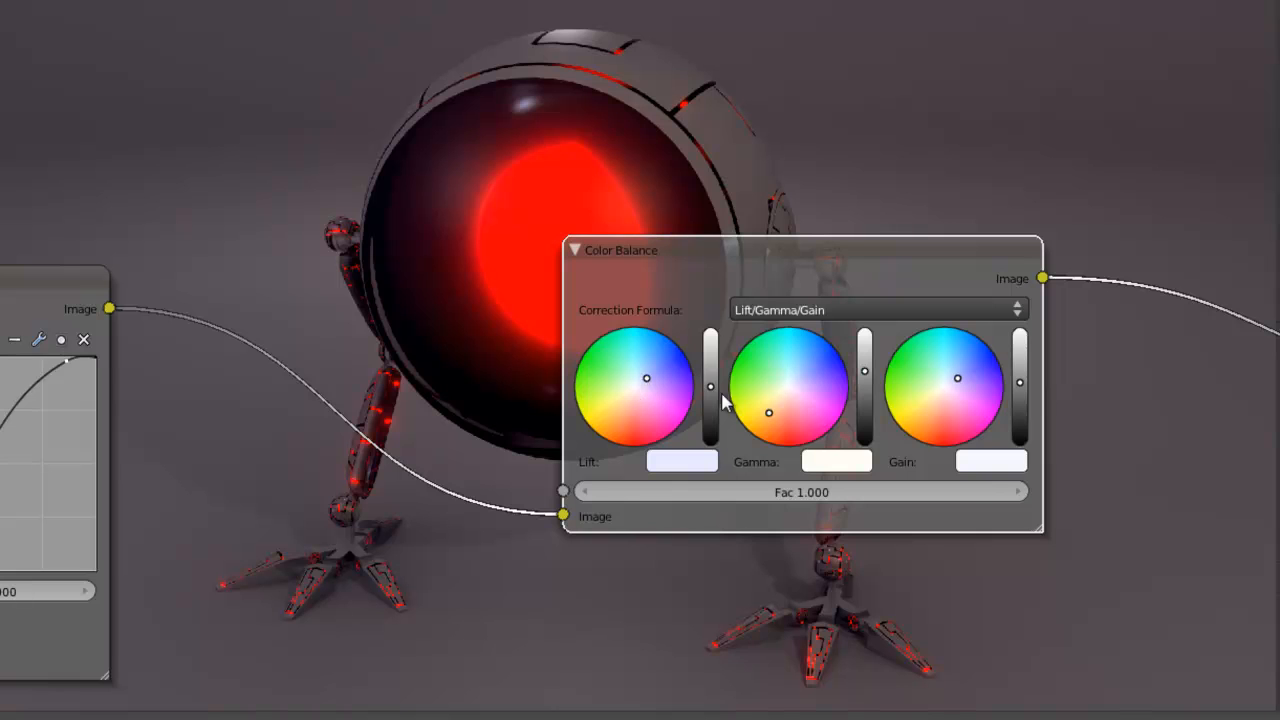
pyautogui.click(1020, 372)
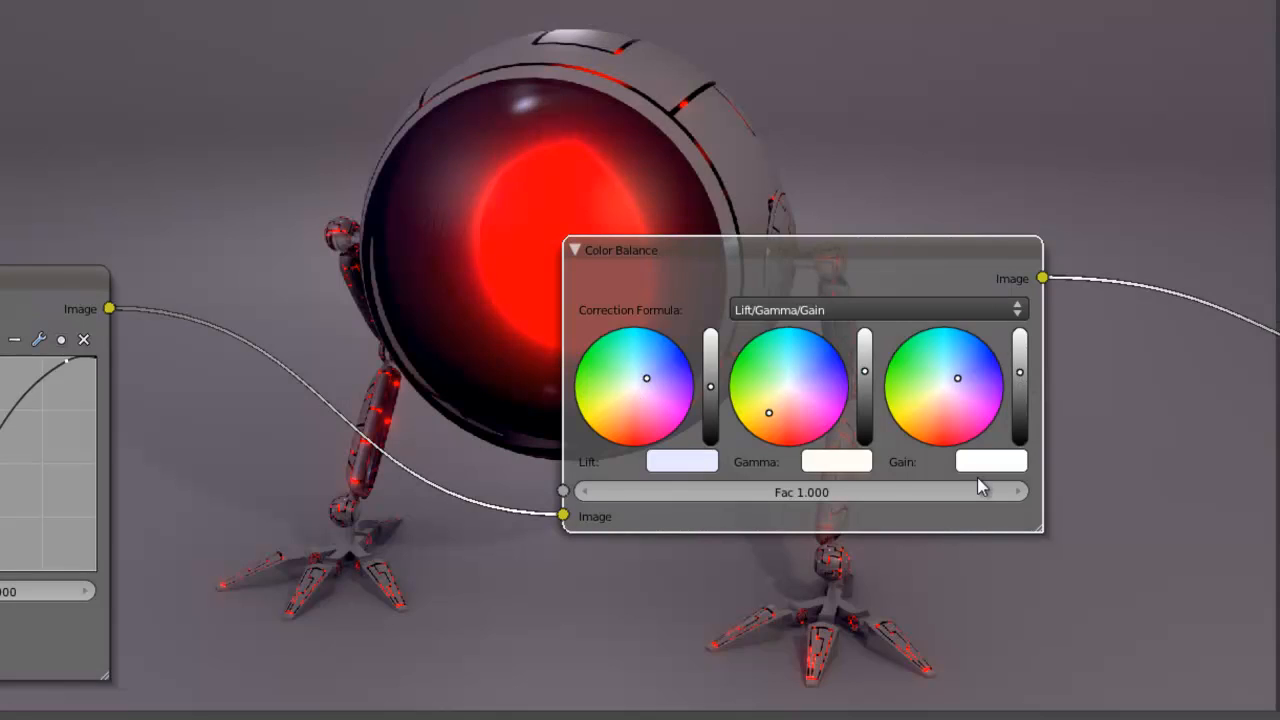
# Step: Compare the compositing stages by previewing the Add, RGB Curves and Color Balance nodes in the Viewer, ending on Color Balance
pyautogui.scroll(-5, 862, 472)
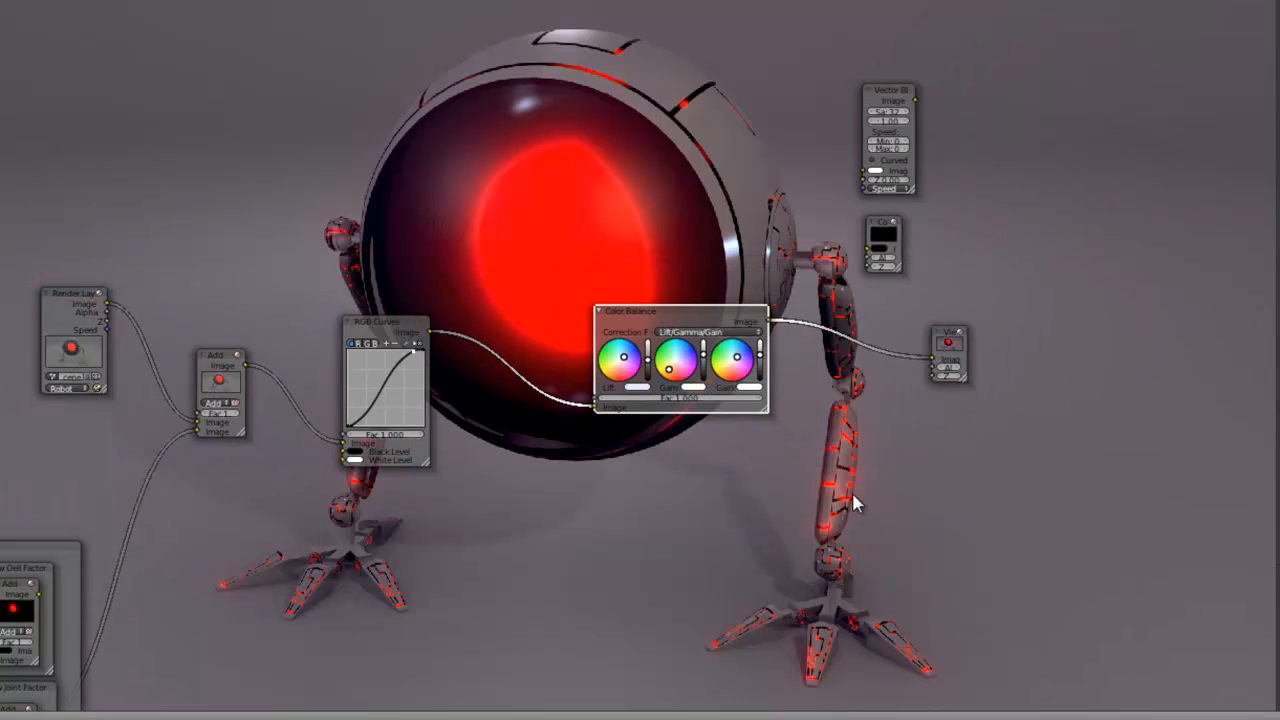
pyautogui.moveTo(891, 517)
pyautogui.mouseDown(button='middle')
pyautogui.moveTo(821, 630)
pyautogui.moveTo(827, 523)
pyautogui.moveTo(980, 514)
pyautogui.moveTo(803, 509)
pyautogui.moveTo(898, 686)
pyautogui.moveTo(577, 586)
pyautogui.moveTo(877, 400)
pyautogui.moveTo(808, 486)
pyautogui.moveTo(848, 544)
pyautogui.moveTo(877, 494)
pyautogui.moveTo(896, 492)
pyautogui.mouseUp(button='middle')
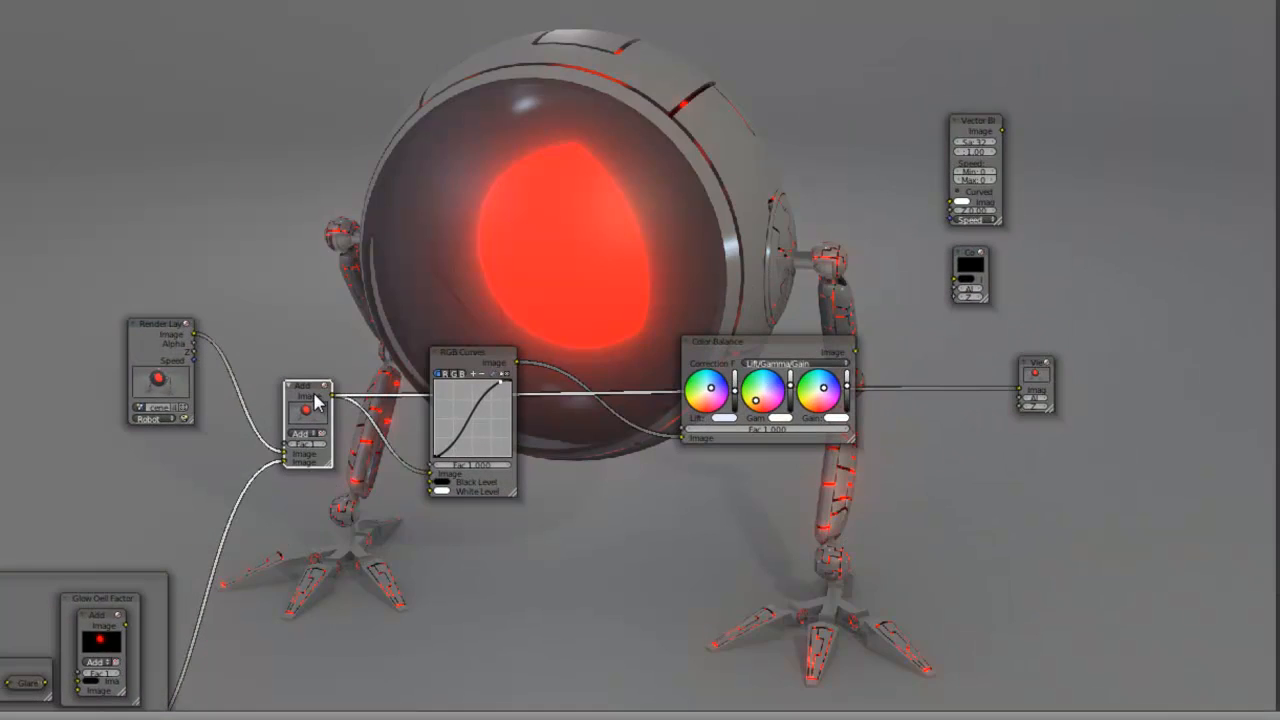
pyautogui.click(843, 360)
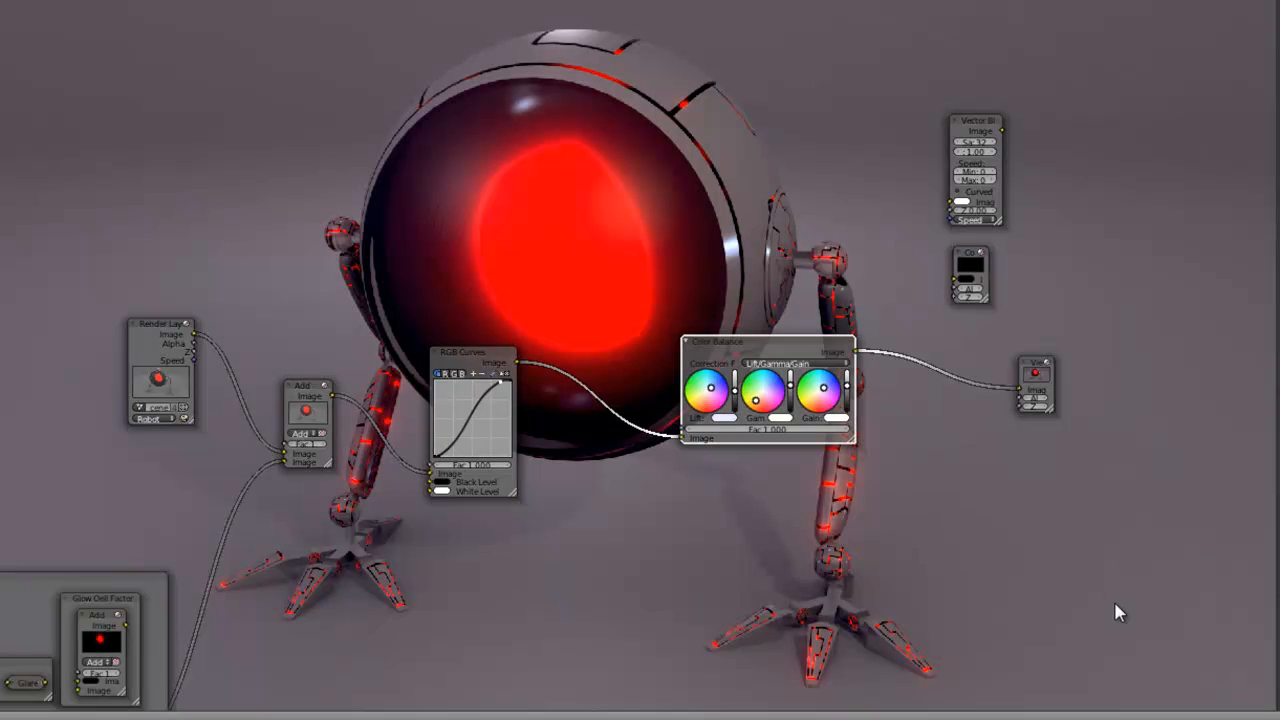
pyautogui.keyDown('ctrl'); pyautogui.keyDown('shift'); pyautogui.click(306, 394); pyautogui.keyUp('shift'); pyautogui.keyUp('ctrl')
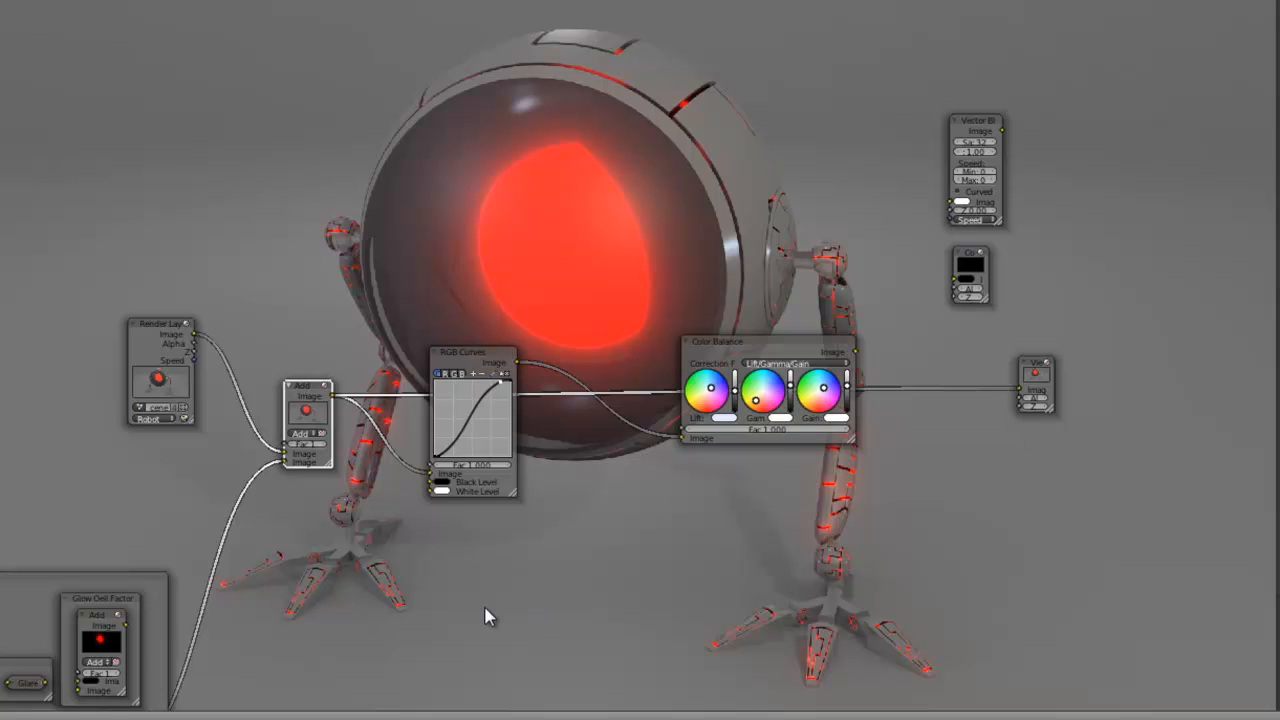
pyautogui.keyDown('ctrl'); pyautogui.keyDown('shift'); pyautogui.click(491, 370); pyautogui.keyUp('shift'); pyautogui.keyUp('ctrl')
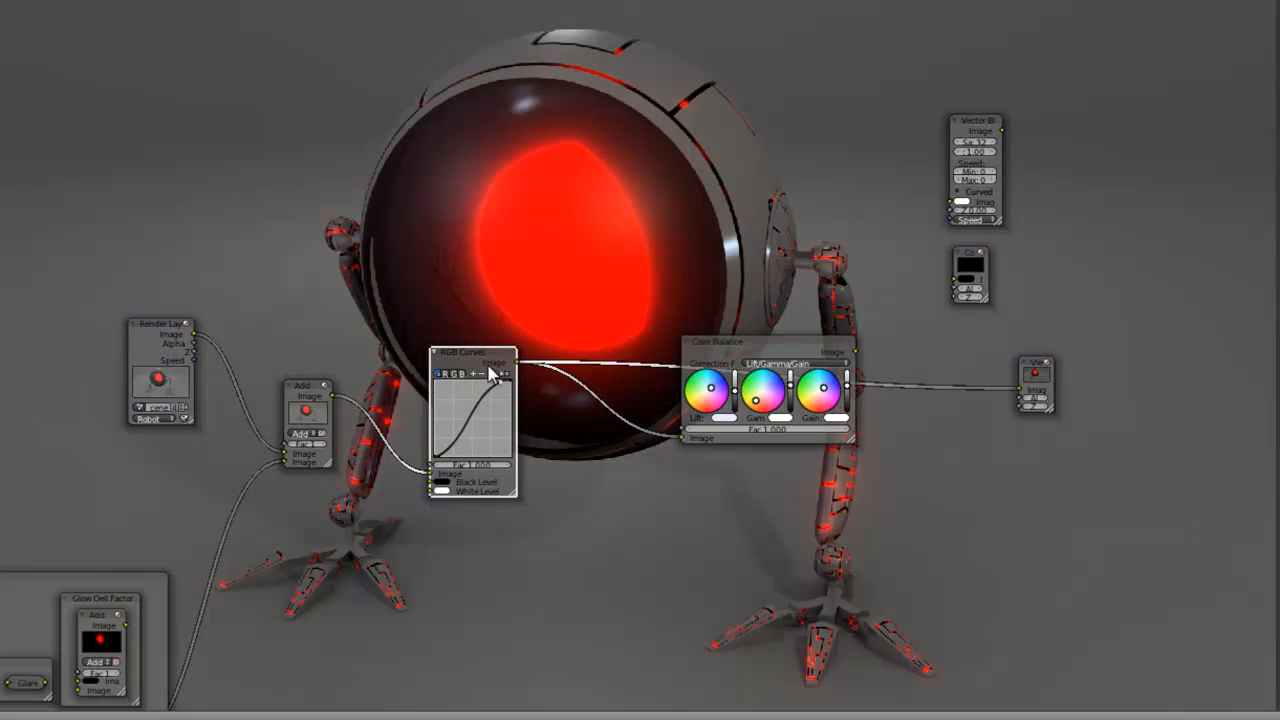
pyautogui.keyDown('ctrl'); pyautogui.keyDown('shift'); pyautogui.click(829, 350); pyautogui.keyUp('shift'); pyautogui.keyUp('ctrl')
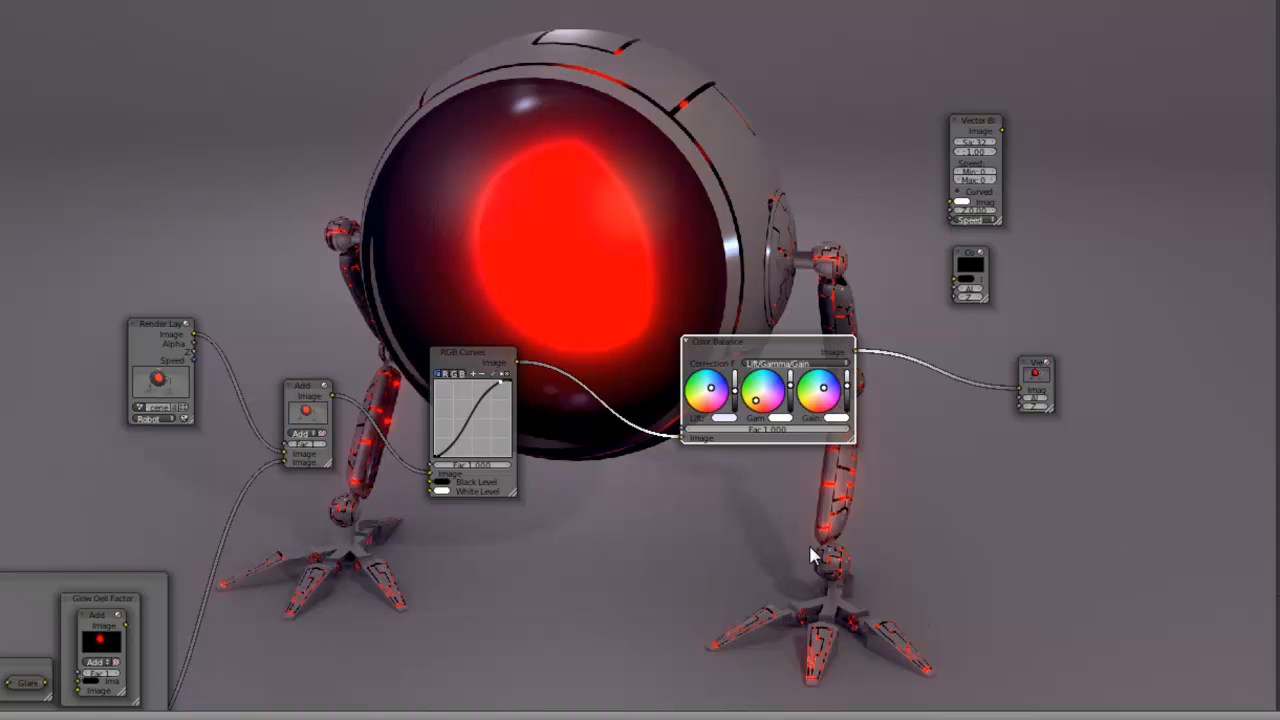
pyautogui.scroll(1, 697, 543)
pyautogui.moveTo(682, 549); pyautogui.dragTo(637, 529, button='middle')
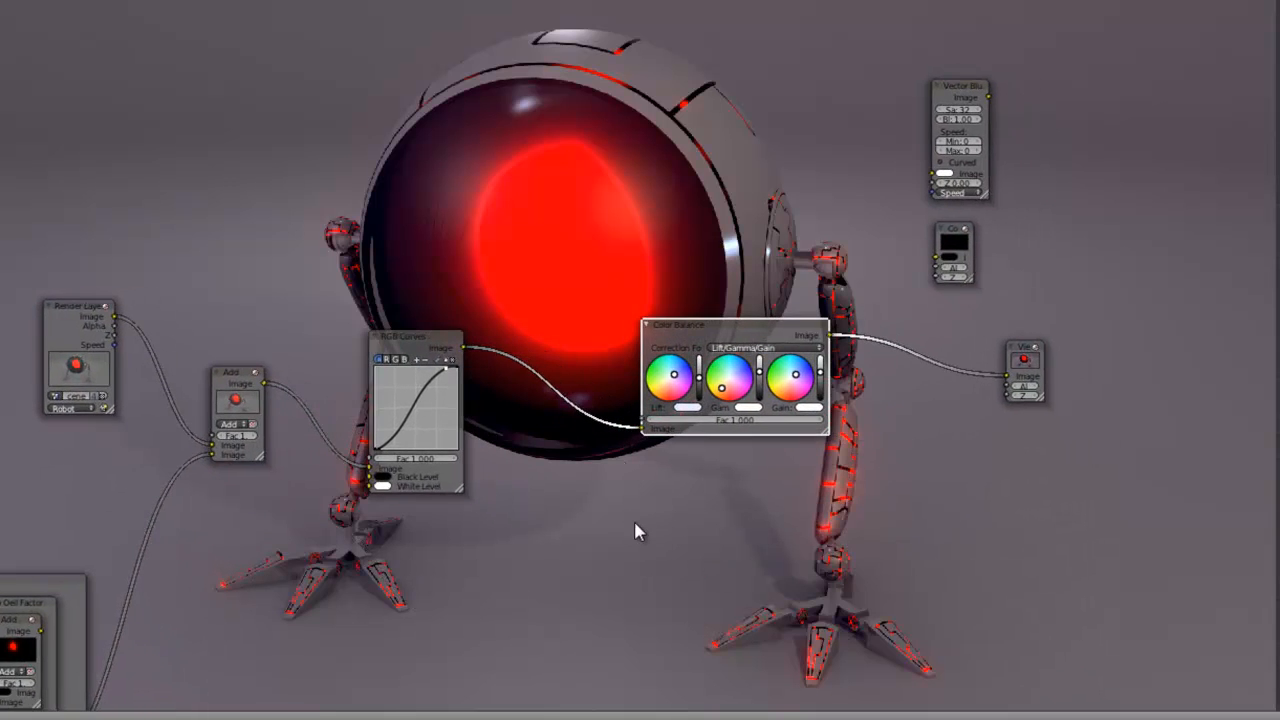
pyautogui.scroll(2, 637, 529)
pyautogui.scroll(2, 642, 535)
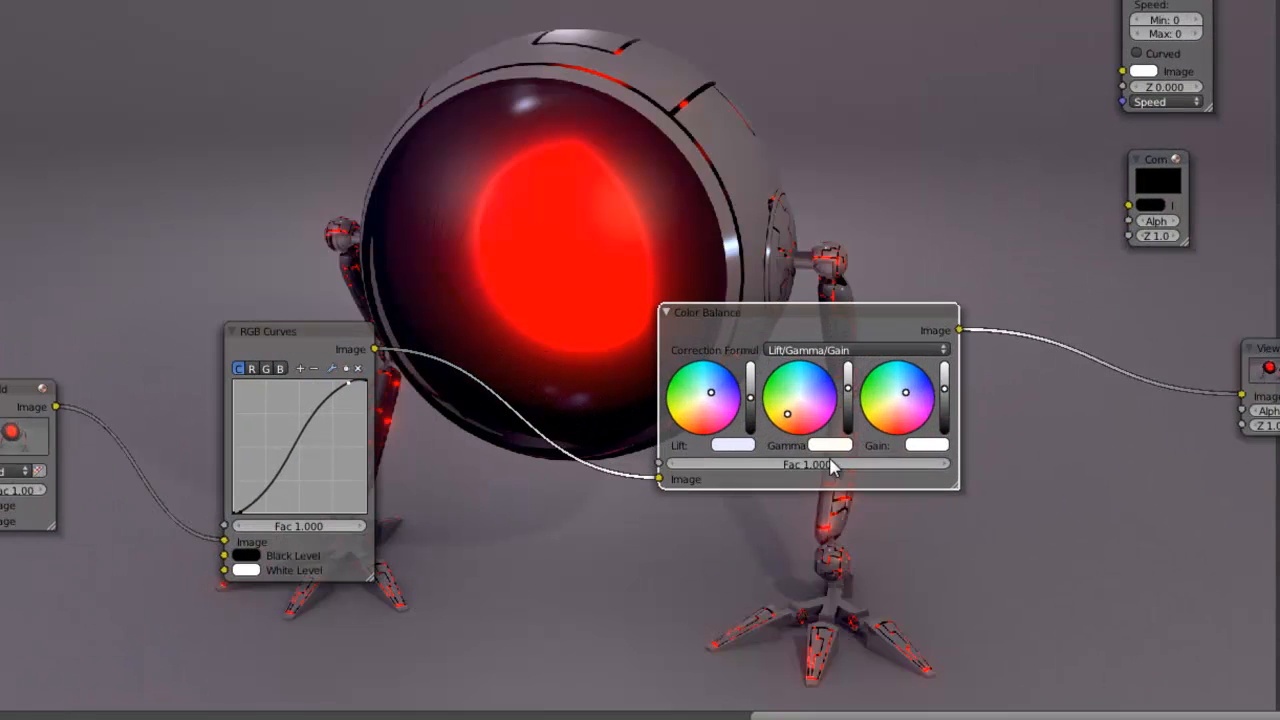
# Step: Spread out the Composite, Vector Blur and Viewer nodes farther from the Color Balance node to make room in the node tree
pyautogui.scroll(-5, 691, 503)
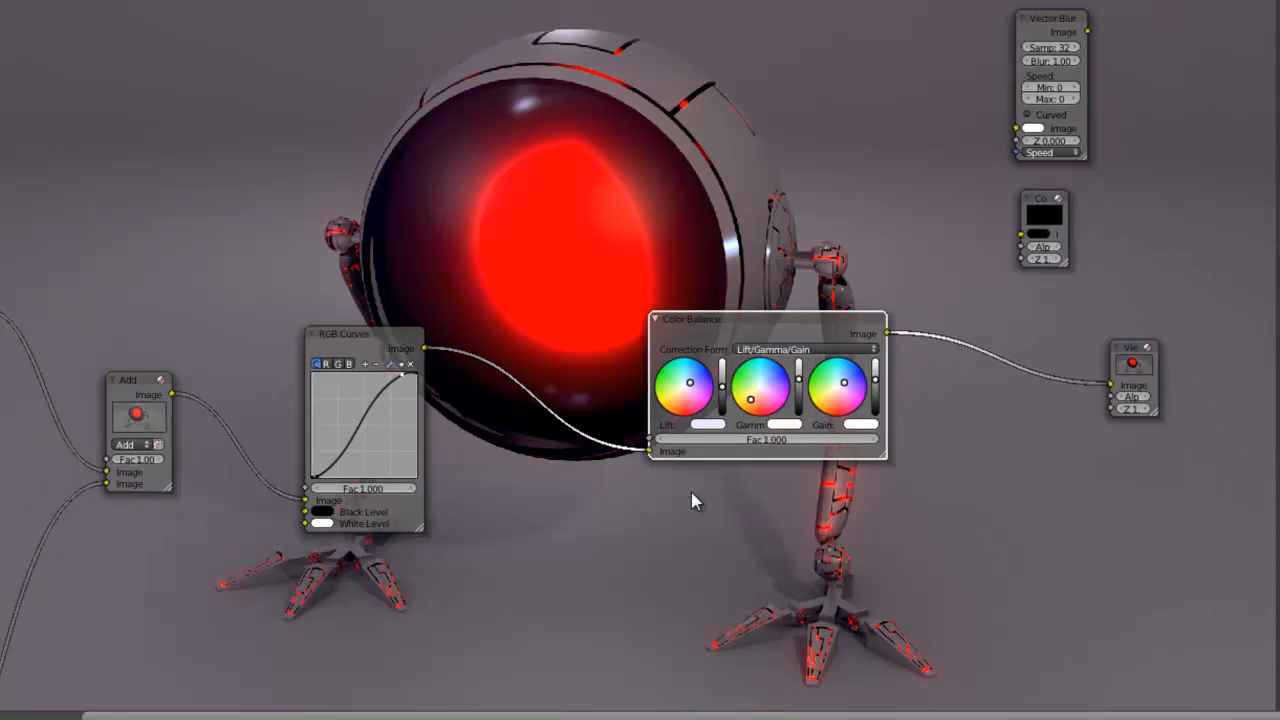
pyautogui.moveTo(606, 504); pyautogui.dragTo(657, 491, button='middle')
pyautogui.scroll(-2, 740, 513)
pyautogui.scroll(2, 668, 497)
pyautogui.scroll(2, 797, 474)
pyautogui.moveTo(797, 474); pyautogui.dragTo(392, 534, button='middle')
pyautogui.moveTo(838, 216); pyautogui.dragTo(1128, 190)
pyautogui.moveTo(858, 86); pyautogui.dragTo(936, 56)
pyautogui.moveTo(929, 344); pyautogui.dragTo(1053, 332)
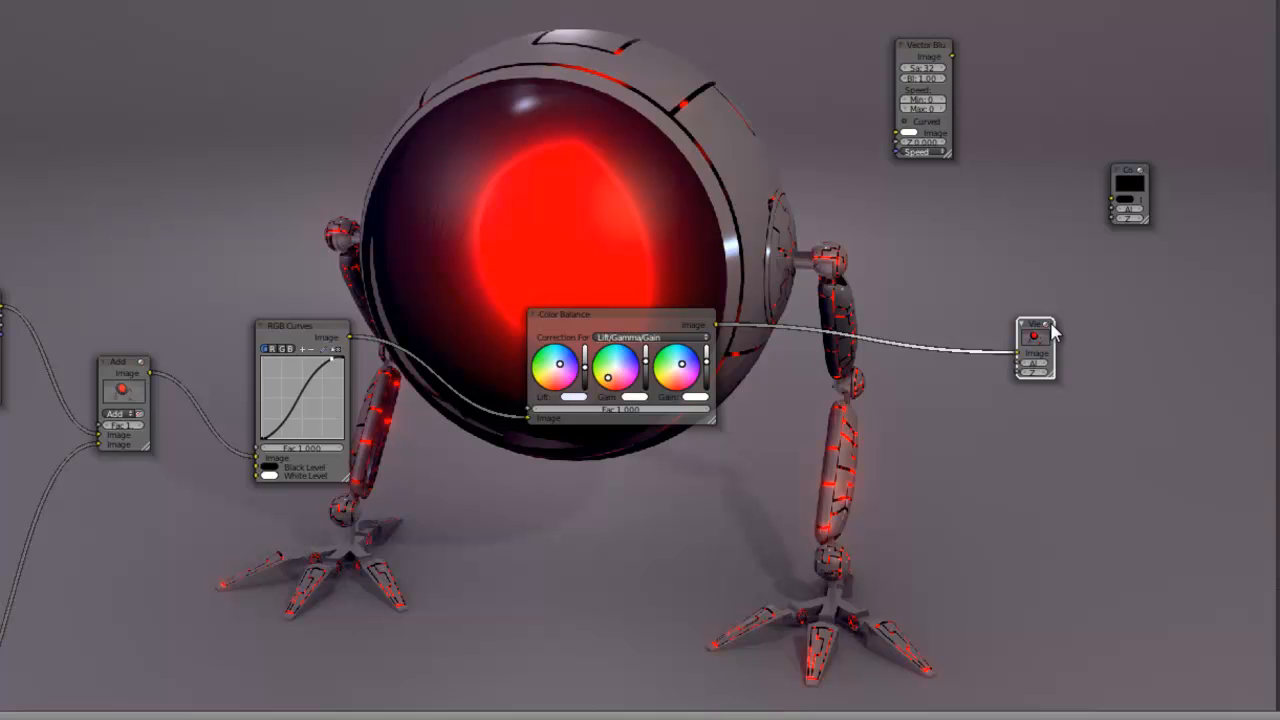
# Step: Set the factor of the Add node in the Glow Oeil Factor frame to 1.00 and check the eye's glow
pyautogui.scroll(3, 895, 430)
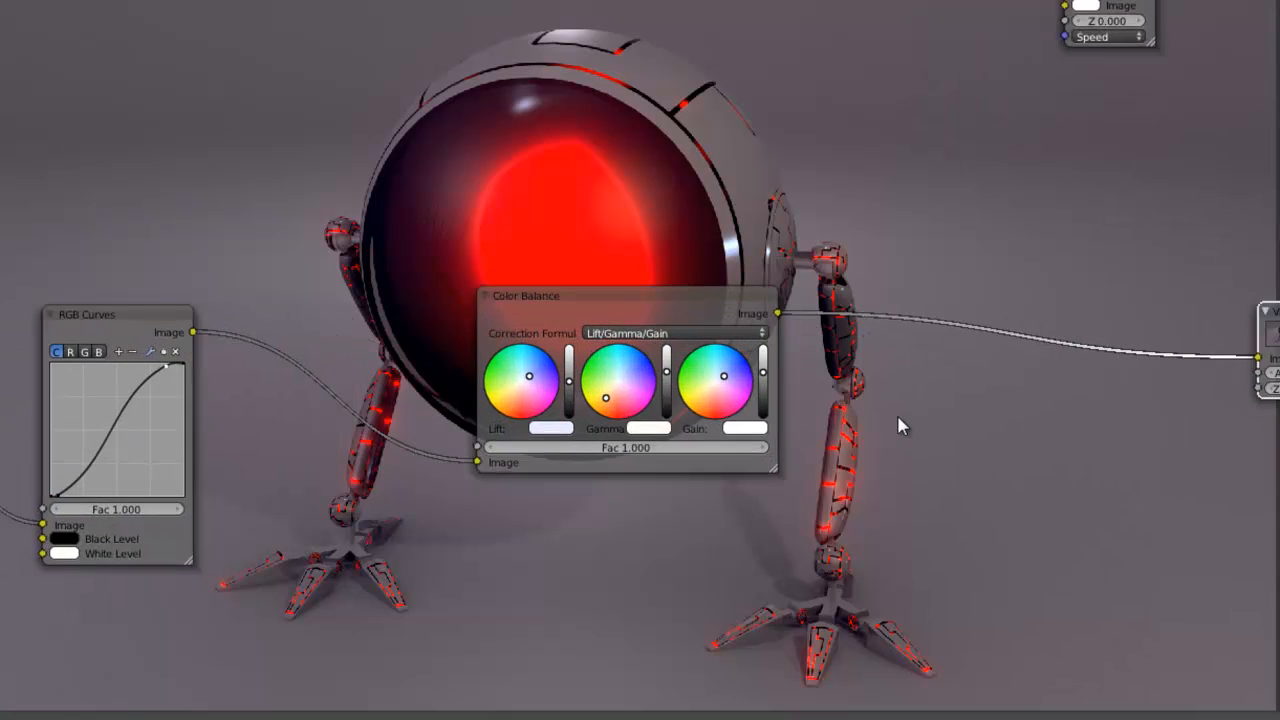
pyautogui.scroll(-1, 640, 440)
pyautogui.moveTo(629, 443); pyautogui.dragTo(971, 460, button='middle')
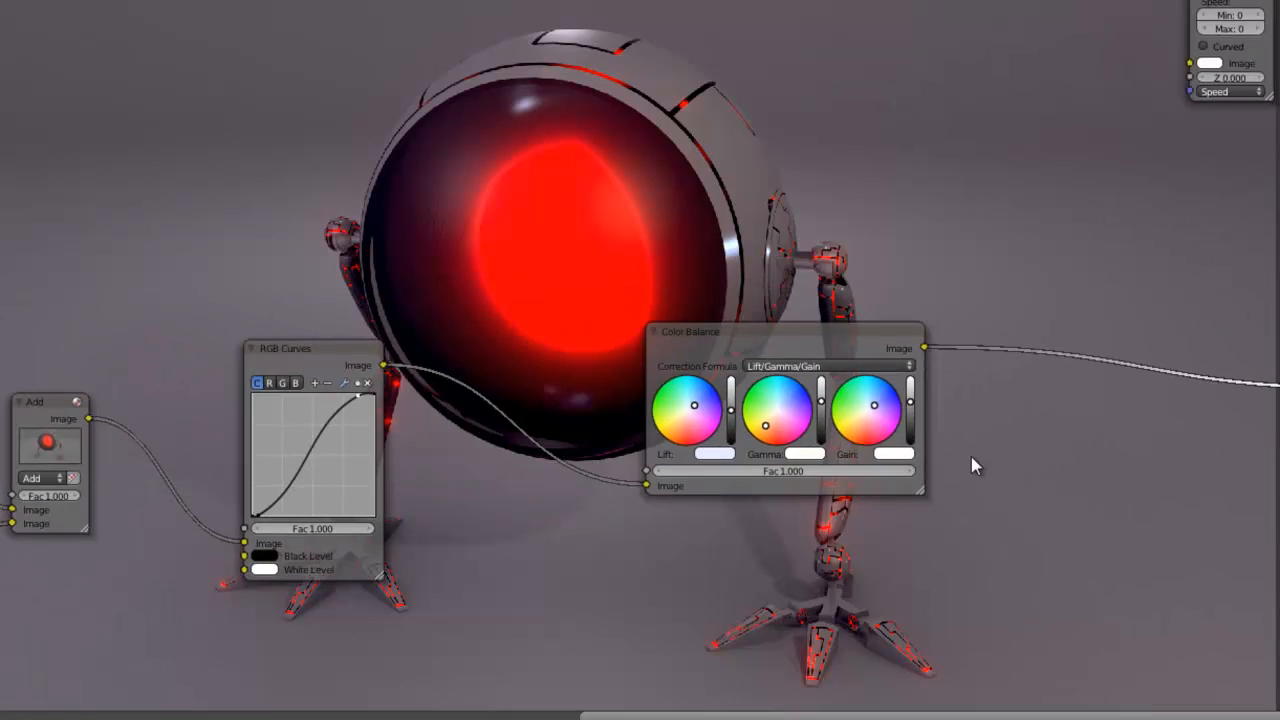
pyautogui.scroll(-1, 555, 395)
pyautogui.moveTo(591, 360); pyautogui.dragTo(1155, 160, button='middle')
pyautogui.moveTo(751, 493); pyautogui.dragTo(858, 336, button='middle')
pyautogui.click(520, 440)
pyautogui.write('50')
pyautogui.press('Return')
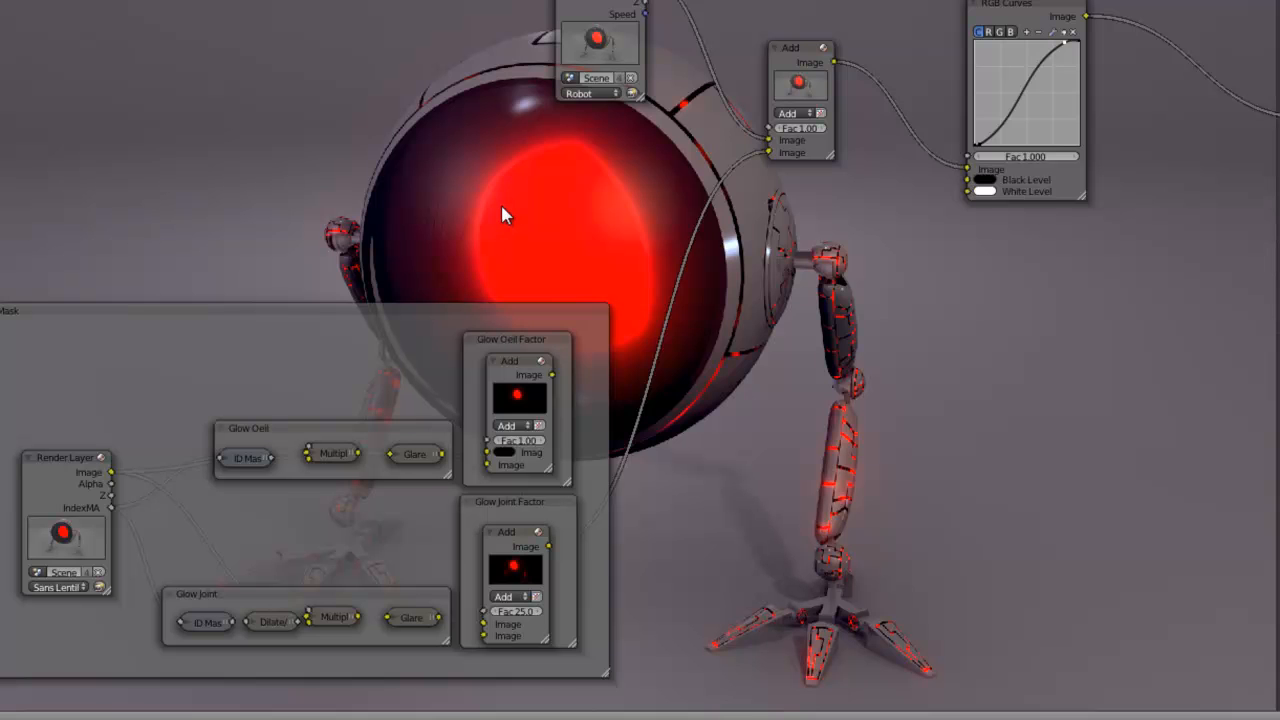
pyautogui.moveTo(926, 298); pyautogui.dragTo(306, 434, button='middle')
pyautogui.moveTo(751, 394)
pyautogui.mouseDown(button='middle')
pyautogui.moveTo(651, 380)
pyautogui.moveTo(733, 390)
pyautogui.mouseUp(button='middle')
pyautogui.scroll(5, 778, 384)
pyautogui.scroll(-3, 1045, 344)
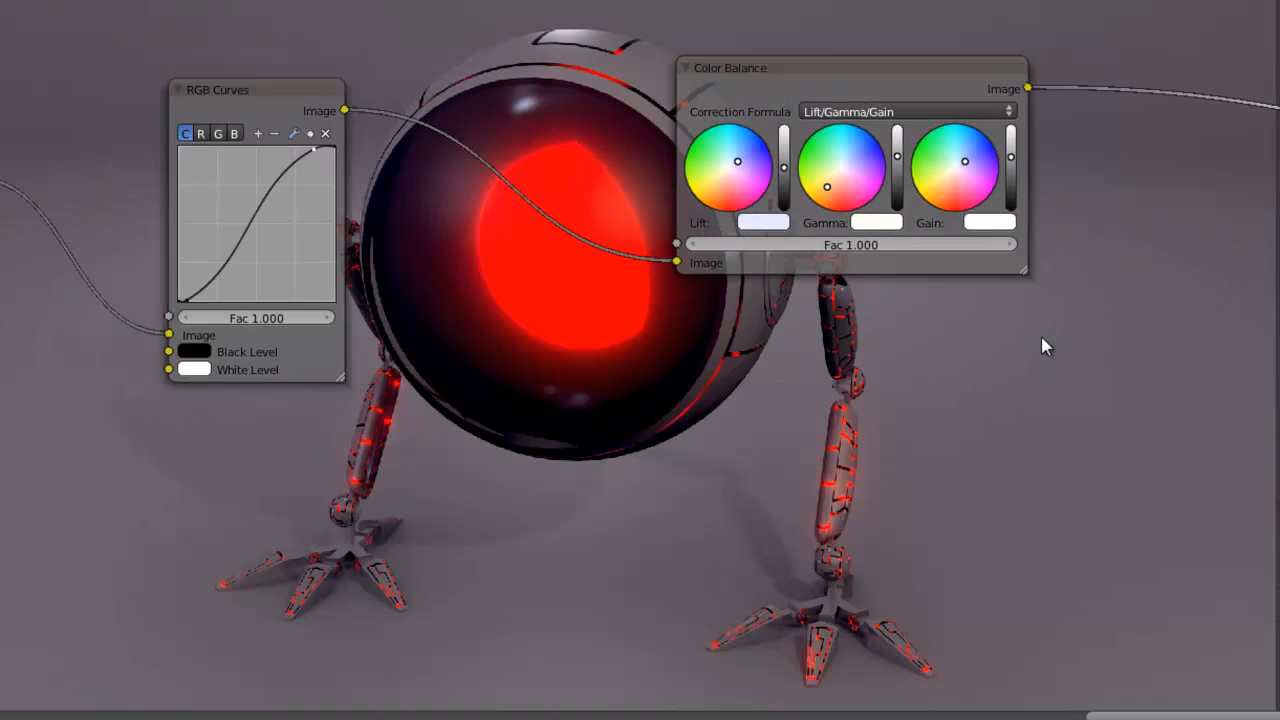
# Step: Duplicate the Glow Oeil frame and place the copy above the RGB Curves node
pyautogui.scroll(-5, 1038, 343)
pyautogui.moveTo(829, 431); pyautogui.dragTo(914, 410, button='middle')
pyautogui.scroll(-3, 622, 335)
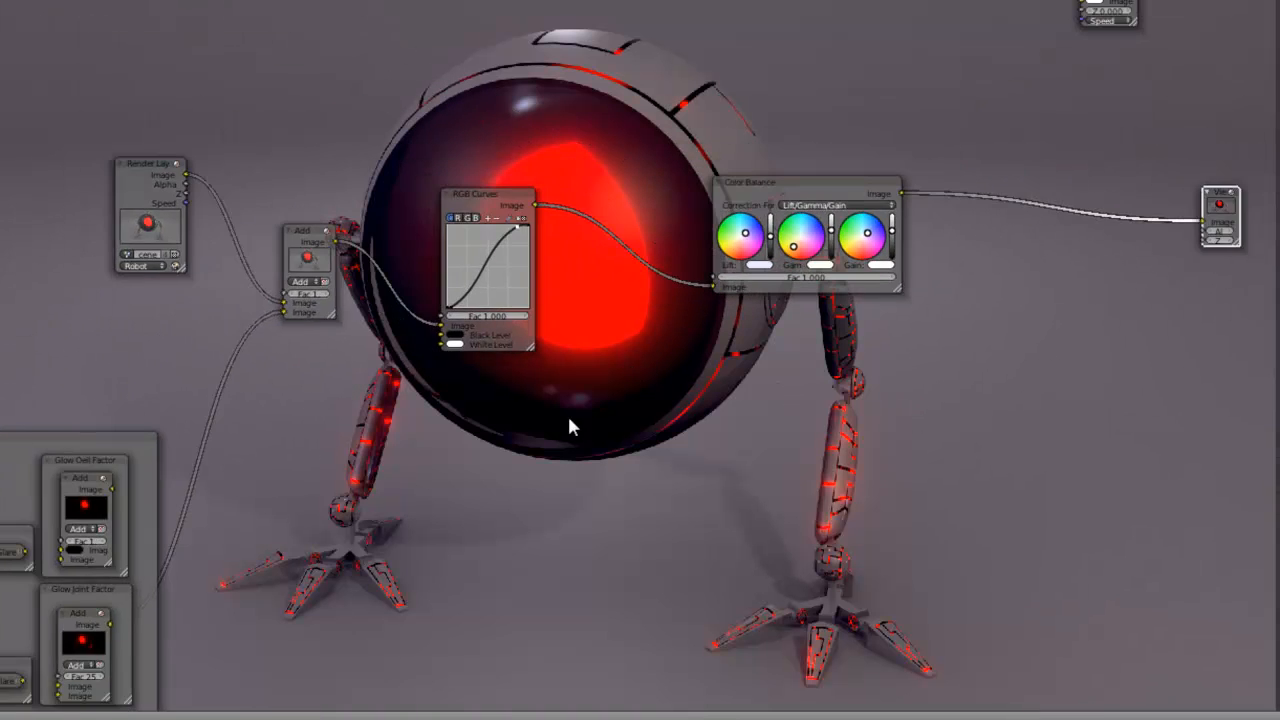
pyautogui.moveTo(569, 418); pyautogui.dragTo(656, 387, button='middle')
pyautogui.click(26, 504)
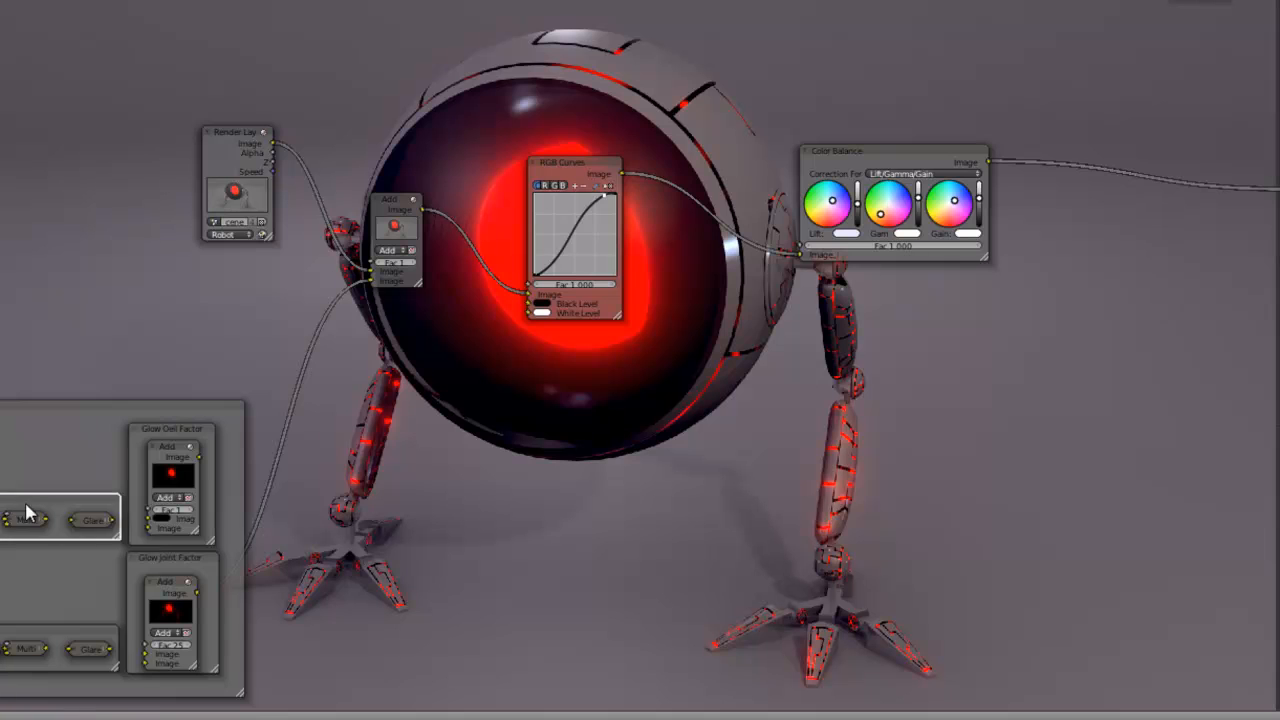
pyautogui.hotkey('shift', 'd')
pyautogui.click(469, 100)
# Step: Shift the RGB Curves node slightly toward Color Balance and move the Color Balance node close beside it
pyautogui.moveTo(578, 170); pyautogui.dragTo(613, 175)
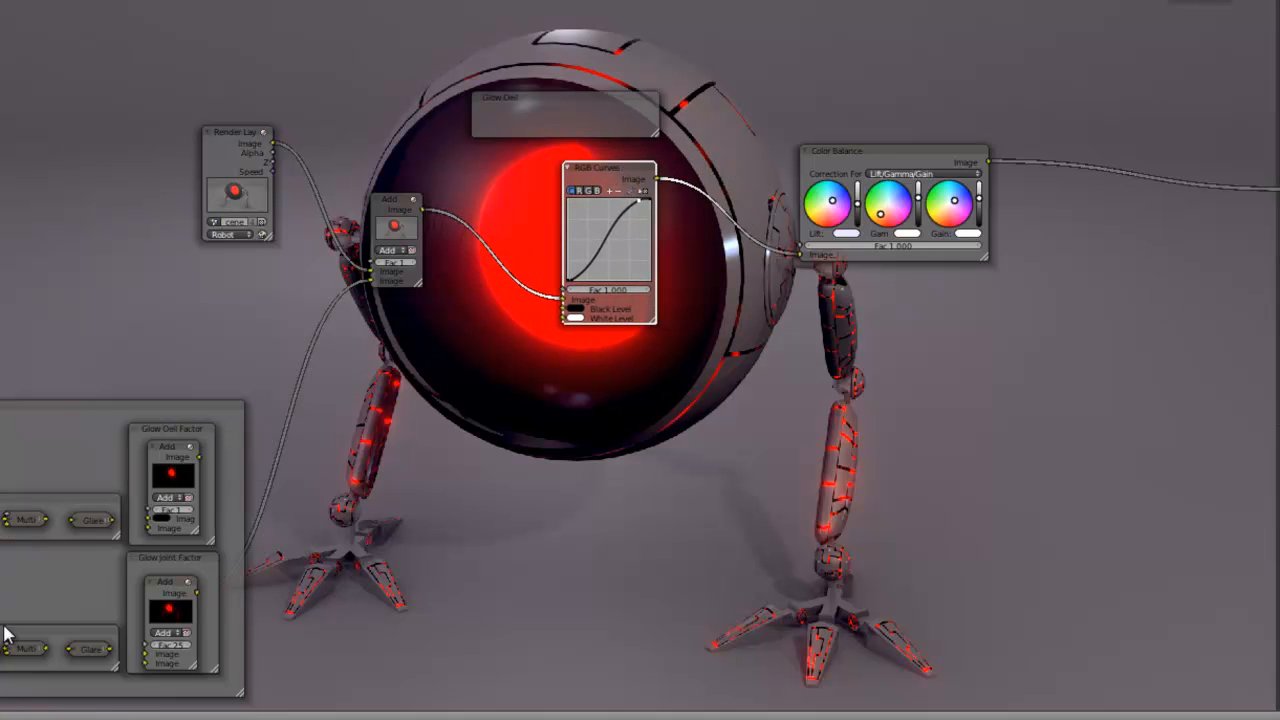
pyautogui.moveTo(885, 165); pyautogui.dragTo(787, 194)
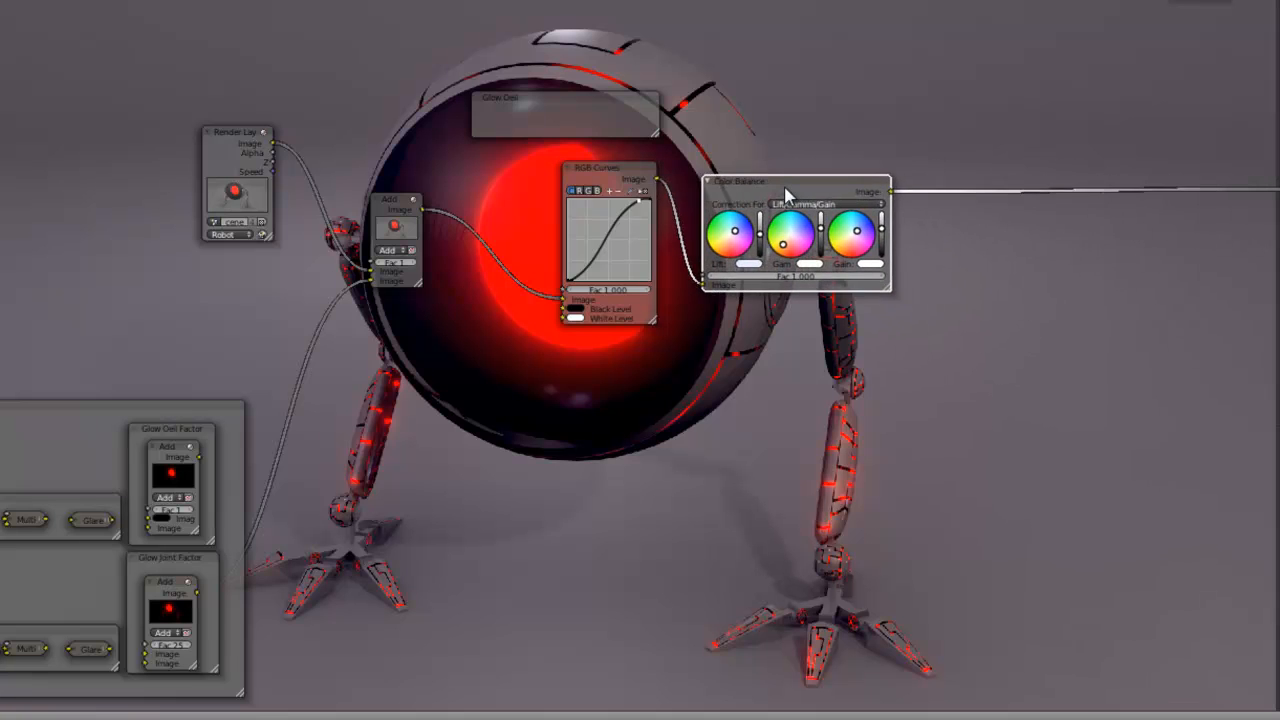
pyautogui.press('h')
pyautogui.press('h')
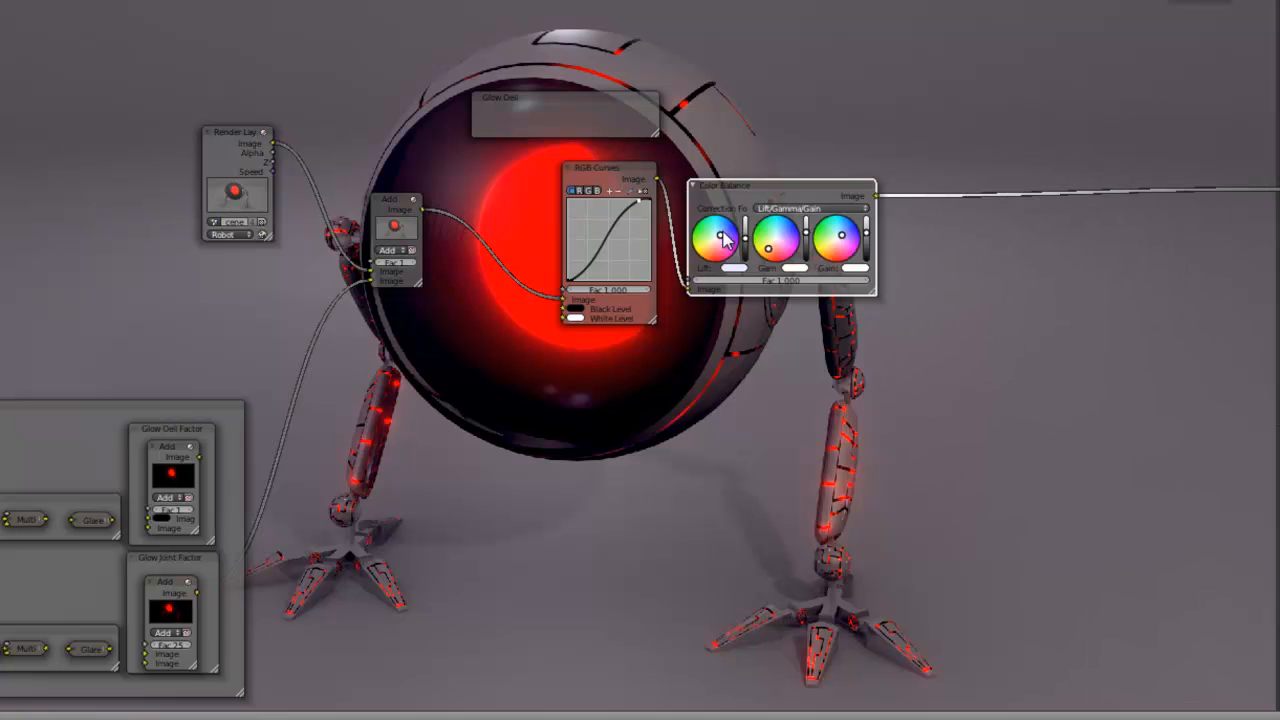
# Step: Reposition and enlarge the duplicated frame so it encloses the RGB Curves and Color Balance nodes
pyautogui.moveTo(582, 91); pyautogui.dragTo(620, 98)
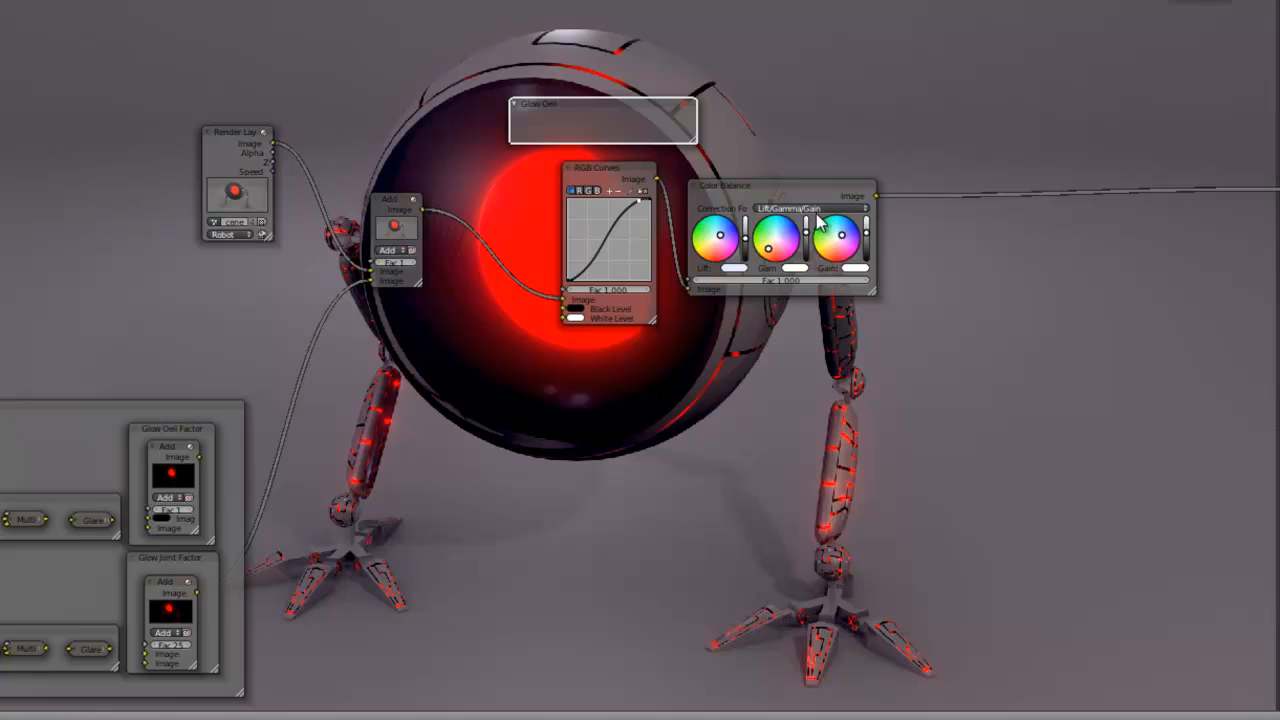
pyautogui.scroll(1, 793, 297)
pyautogui.moveTo(793, 297); pyautogui.dragTo(735, 322, button='middle')
pyautogui.scroll(1, 736, 325)
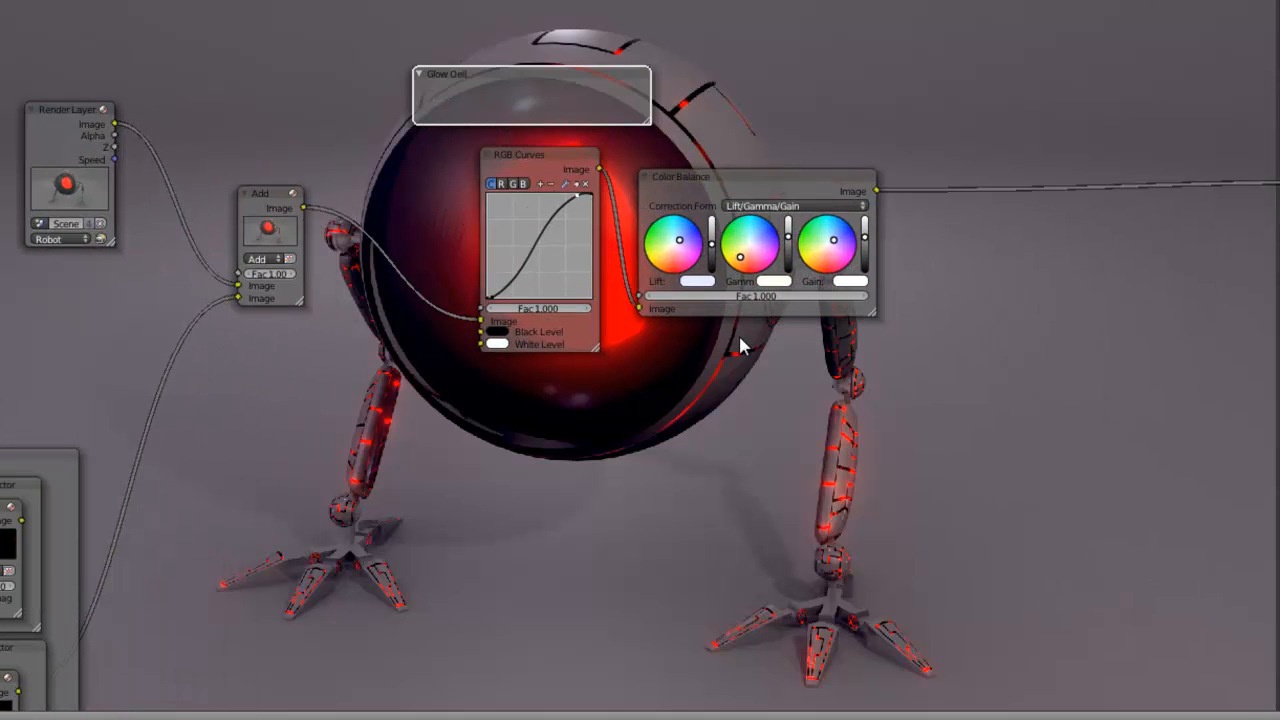
pyautogui.moveTo(540, 78); pyautogui.dragTo(583, 108)
pyautogui.moveTo(671, 134); pyautogui.dragTo(943, 257)
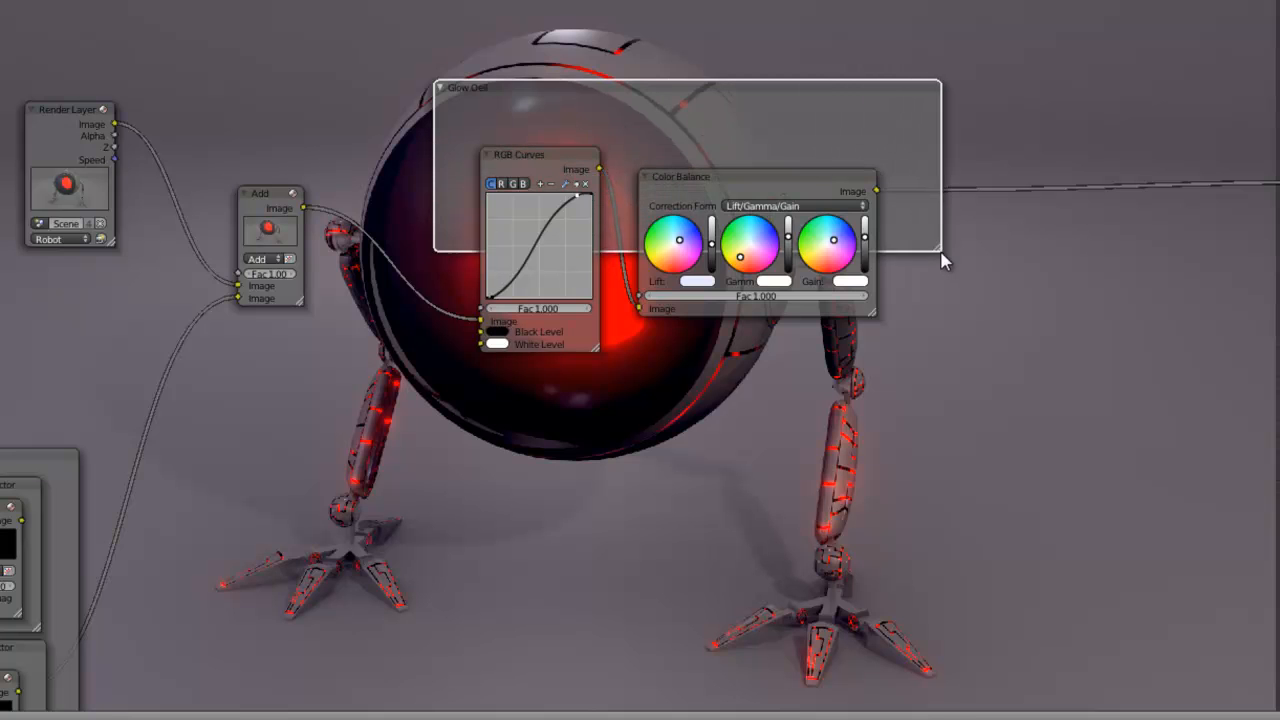
pyautogui.moveTo(700, 120); pyautogui.dragTo(713, 152)
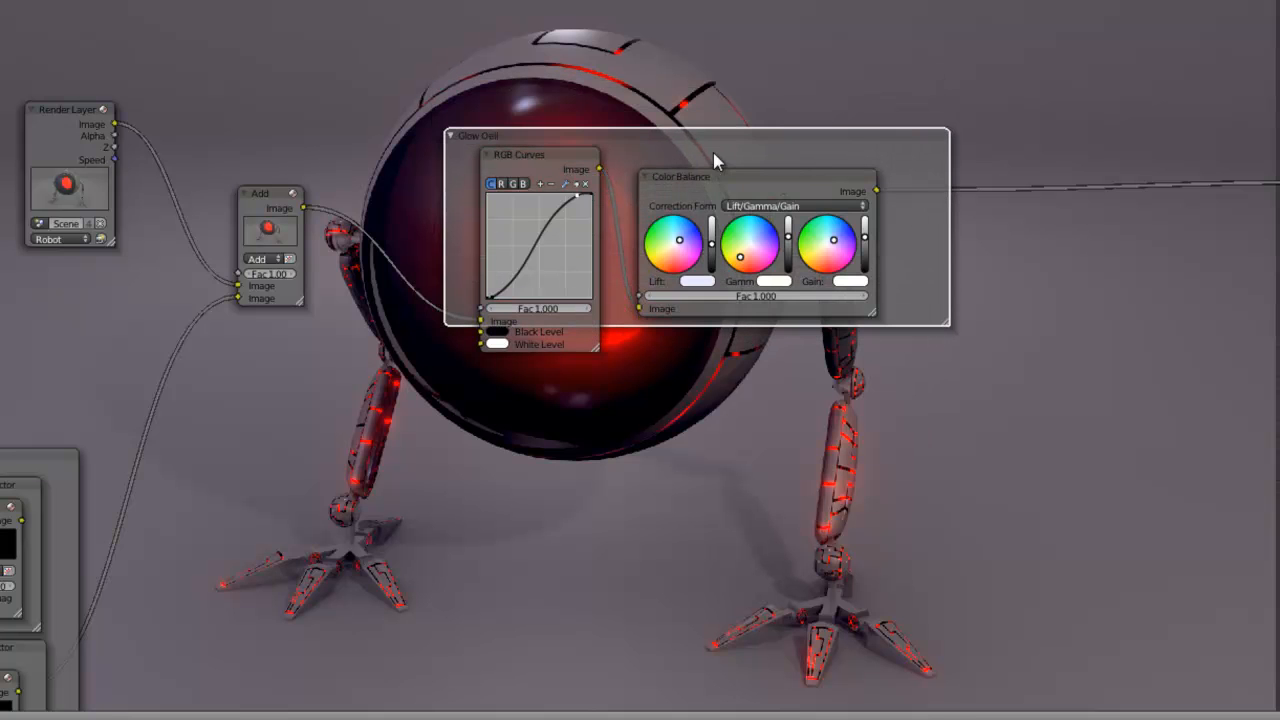
pyautogui.moveTo(947, 320); pyautogui.dragTo(909, 374)
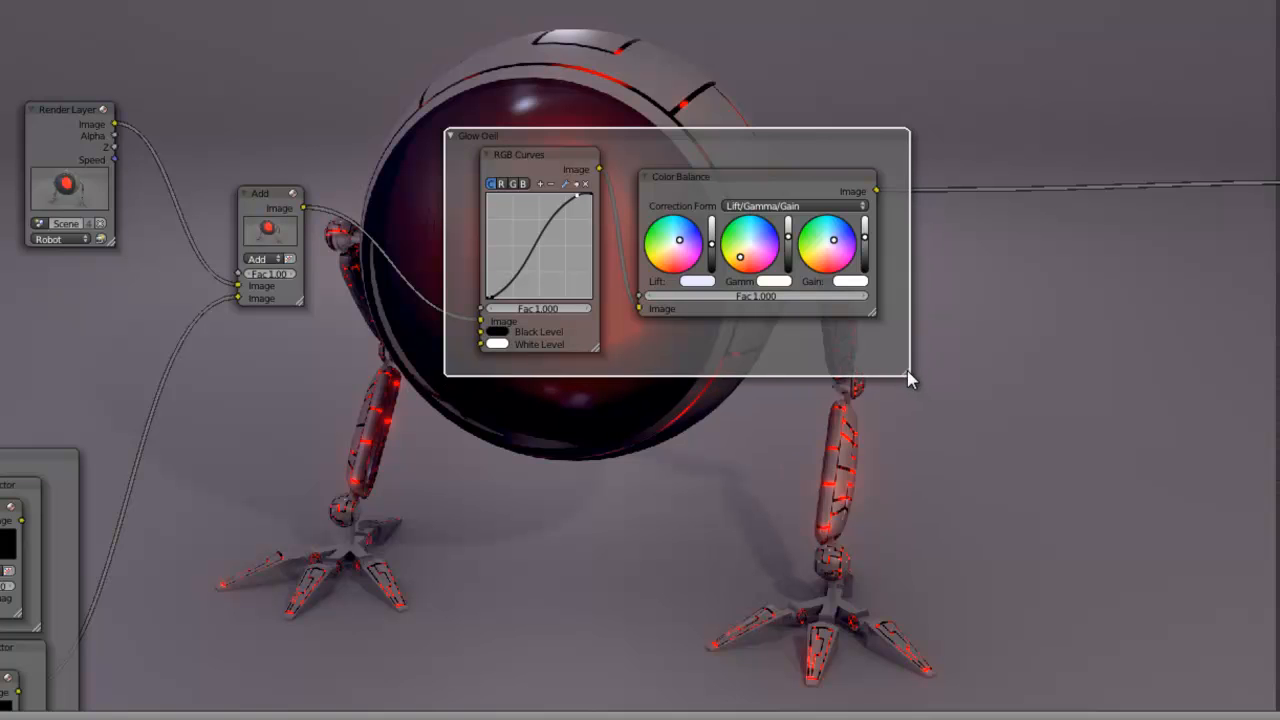
# Step: Label the frame around the two colour nodes "Corection Colorimetreque" and move it slightly closer to the Add node
pyautogui.press('n')
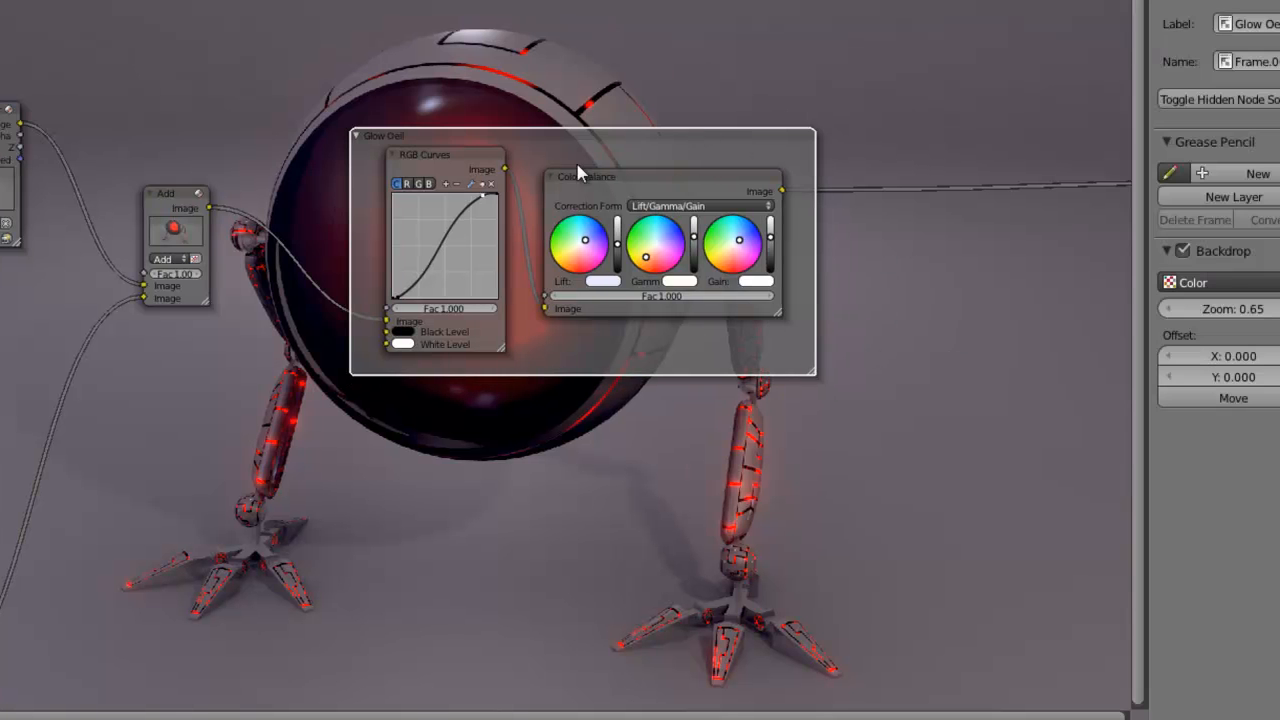
pyautogui.click(617, 178)
pyautogui.moveTo(613, 173)
pyautogui.mouseDown()
pyautogui.moveTo(628, 175)
pyautogui.moveTo(617, 148)
pyautogui.moveTo(603, 170)
pyautogui.mouseUp()
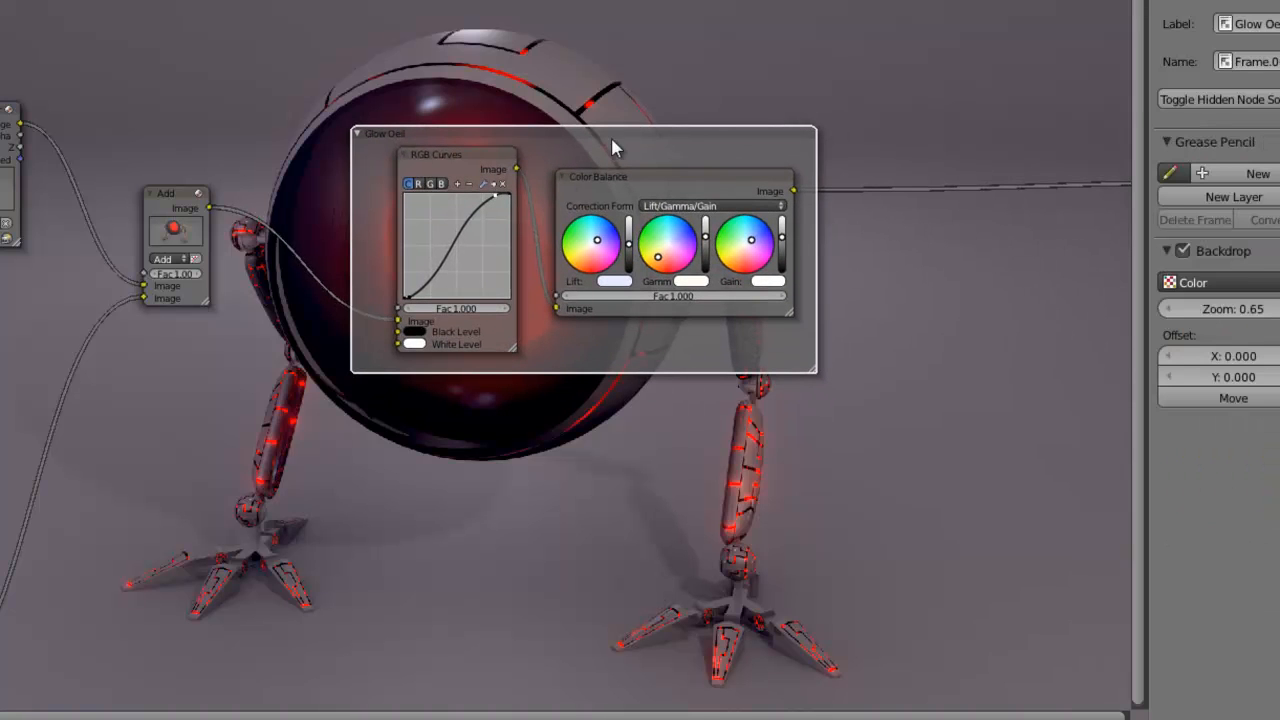
pyautogui.click(1268, 24)
pyautogui.write('Corec')
pyautogui.write('g')
pyautogui.press('Return')
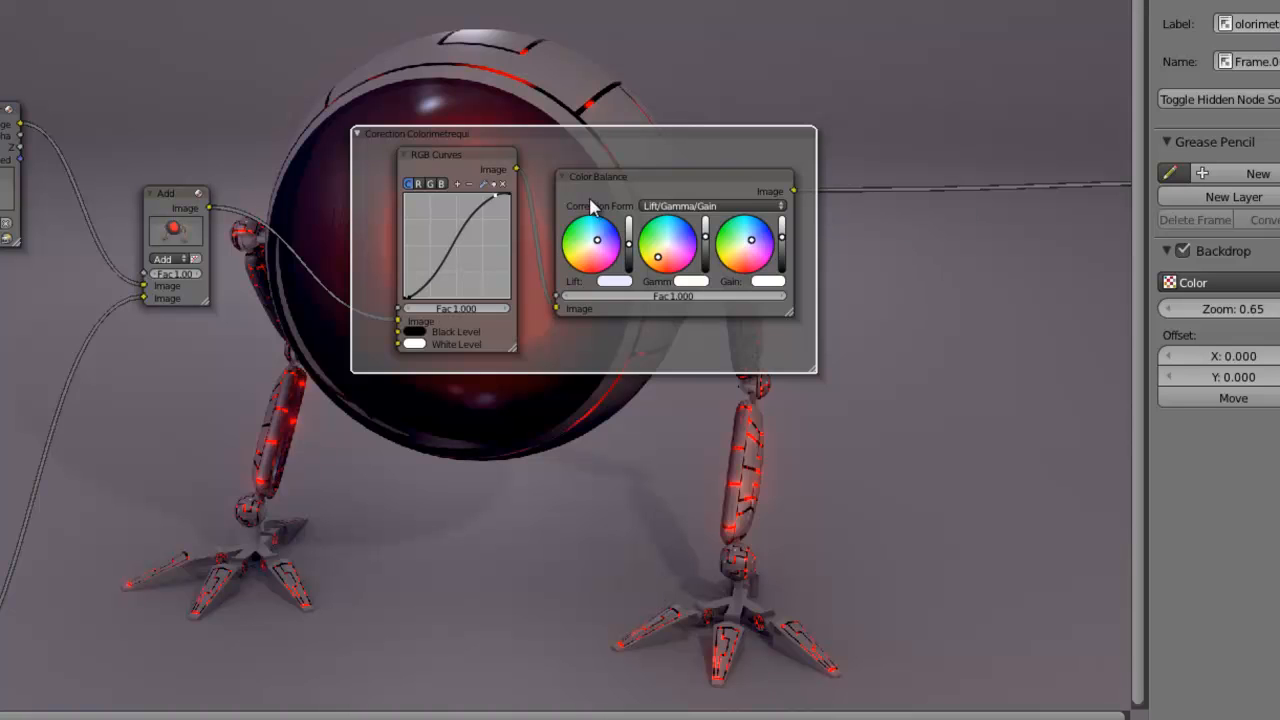
pyautogui.click(1262, 24)
pyautogui.press('Return')
pyautogui.moveTo(566, 148); pyautogui.dragTo(524, 142)
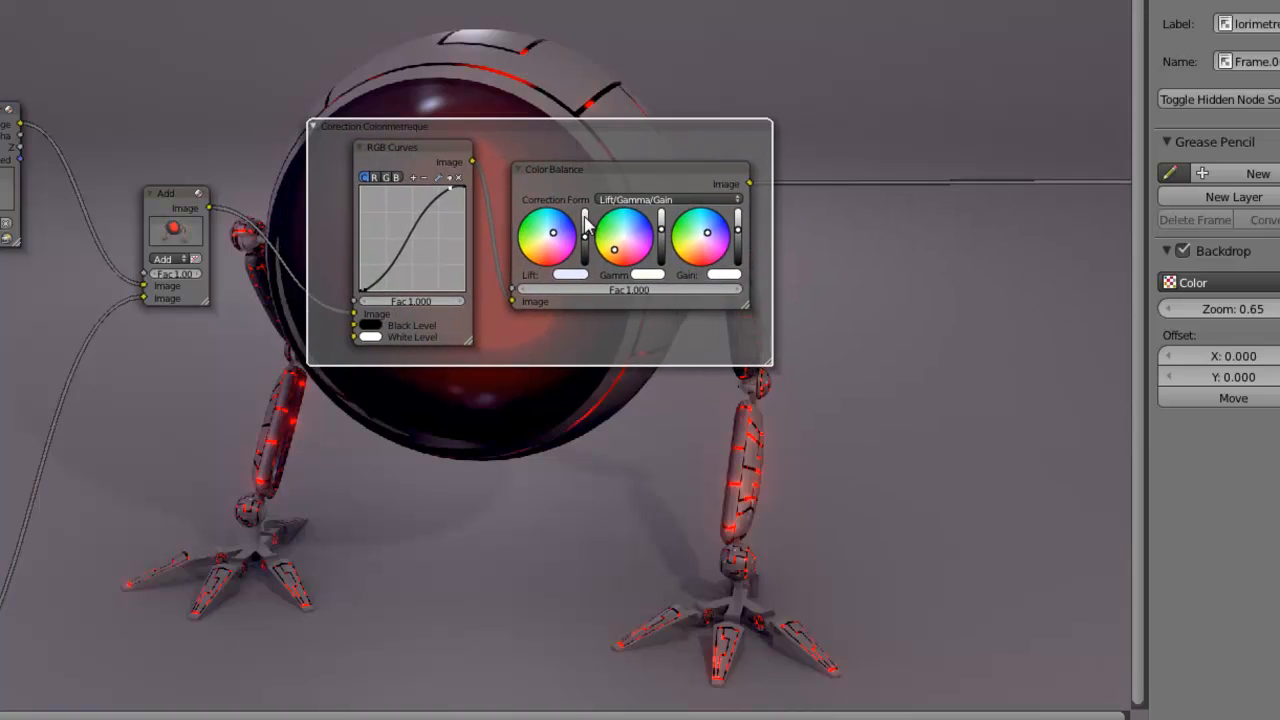
# Step: Examine the colour correction frame and its position between the Add node and the Viewer in the node tree
pyautogui.scroll(-3, 661, 340)
pyautogui.scroll(-1, 661, 341)
pyautogui.scroll(3, 662, 341)
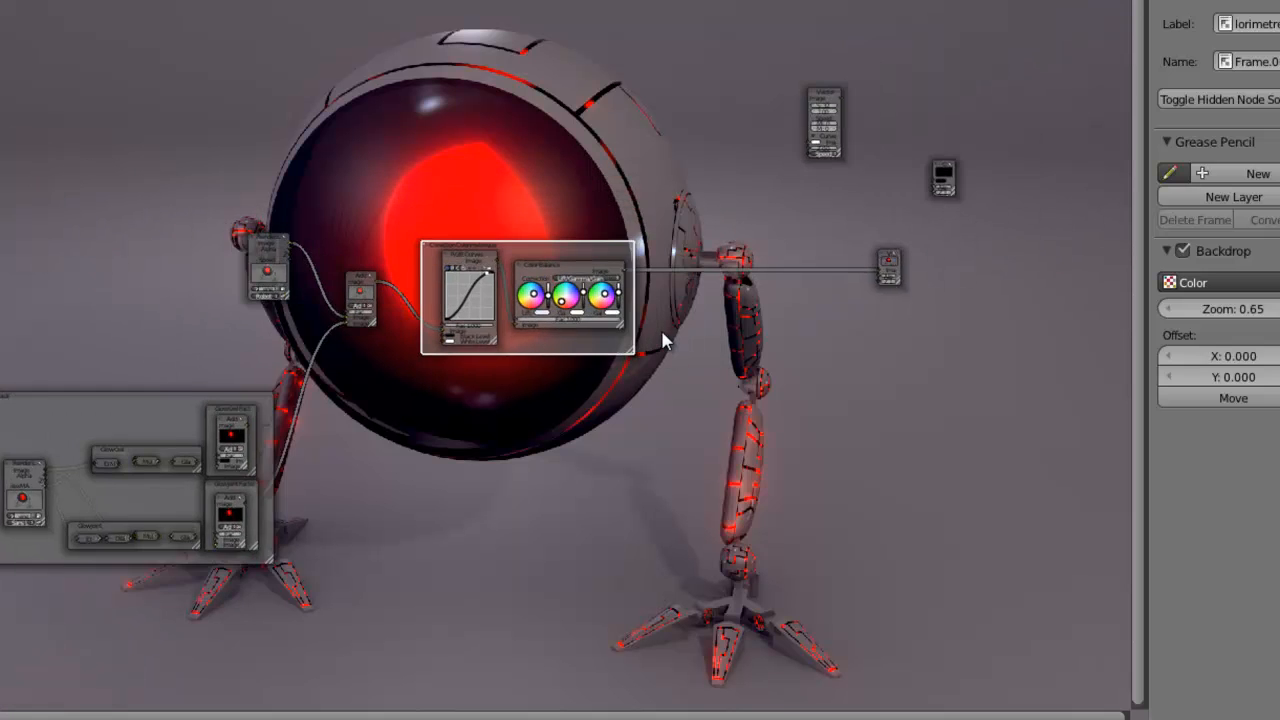
pyautogui.scroll(4, 662, 341)
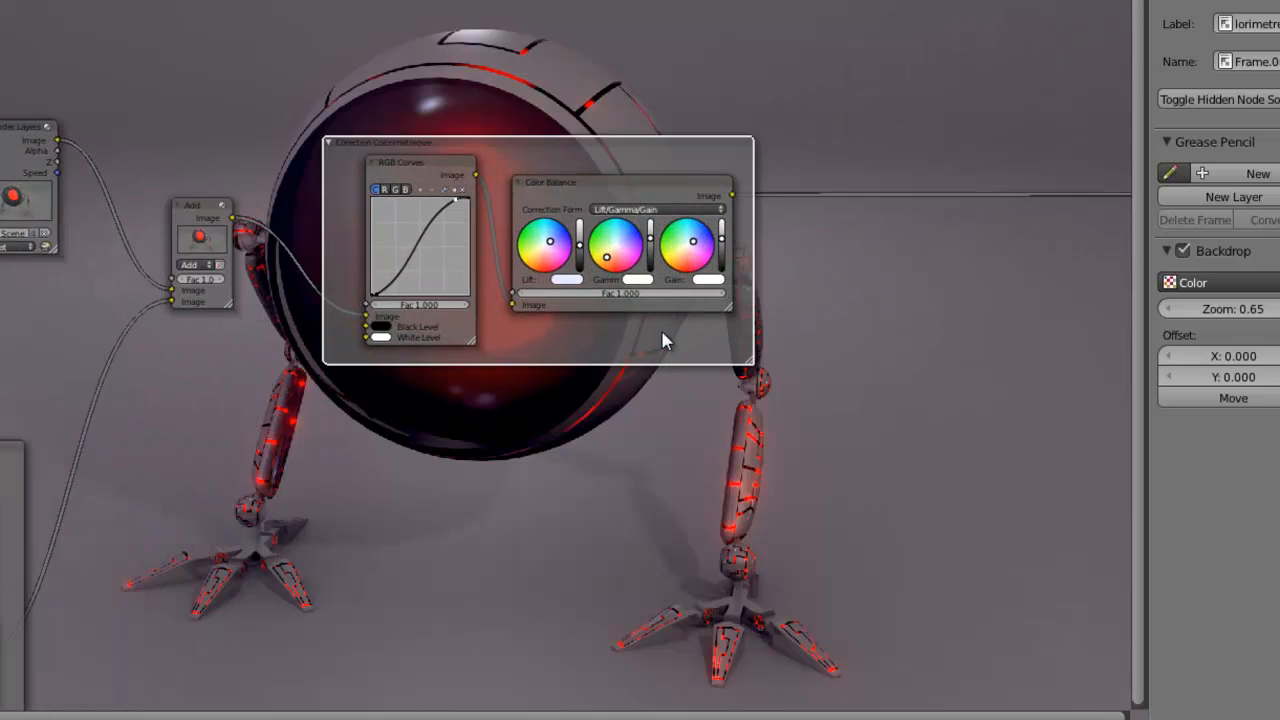
pyautogui.moveTo(867, 312); pyautogui.dragTo(783, 367, button='middle')
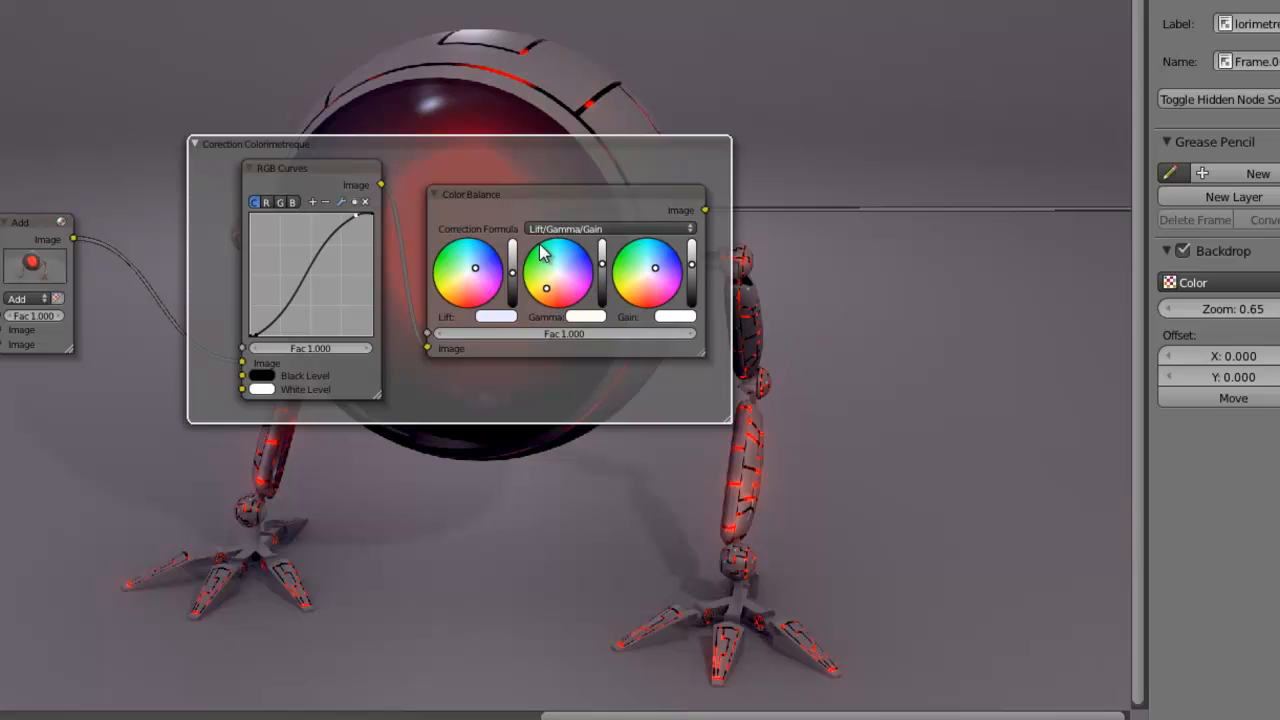
pyautogui.scroll(-2, 706, 392)
pyautogui.moveTo(800, 371); pyautogui.dragTo(691, 372, button='middle')
pyautogui.scroll(-3, 580, 370)
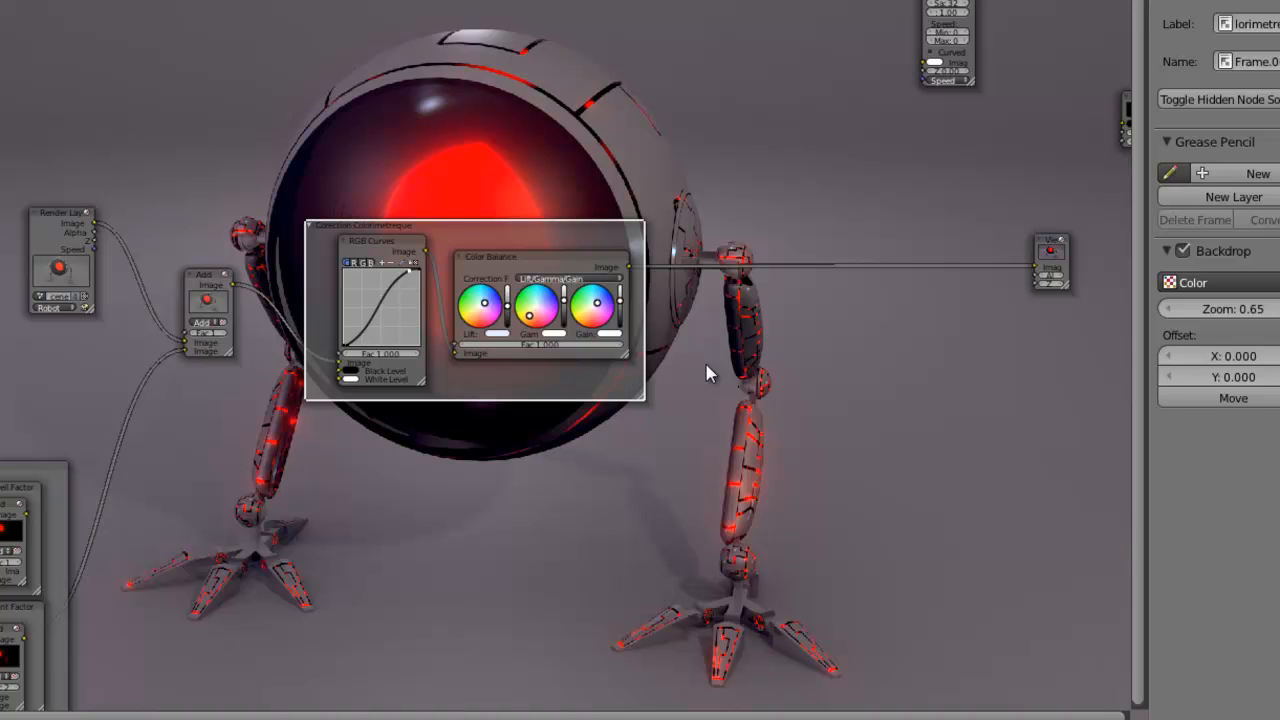
pyautogui.moveTo(851, 309); pyautogui.dragTo(771, 330, button='middle')
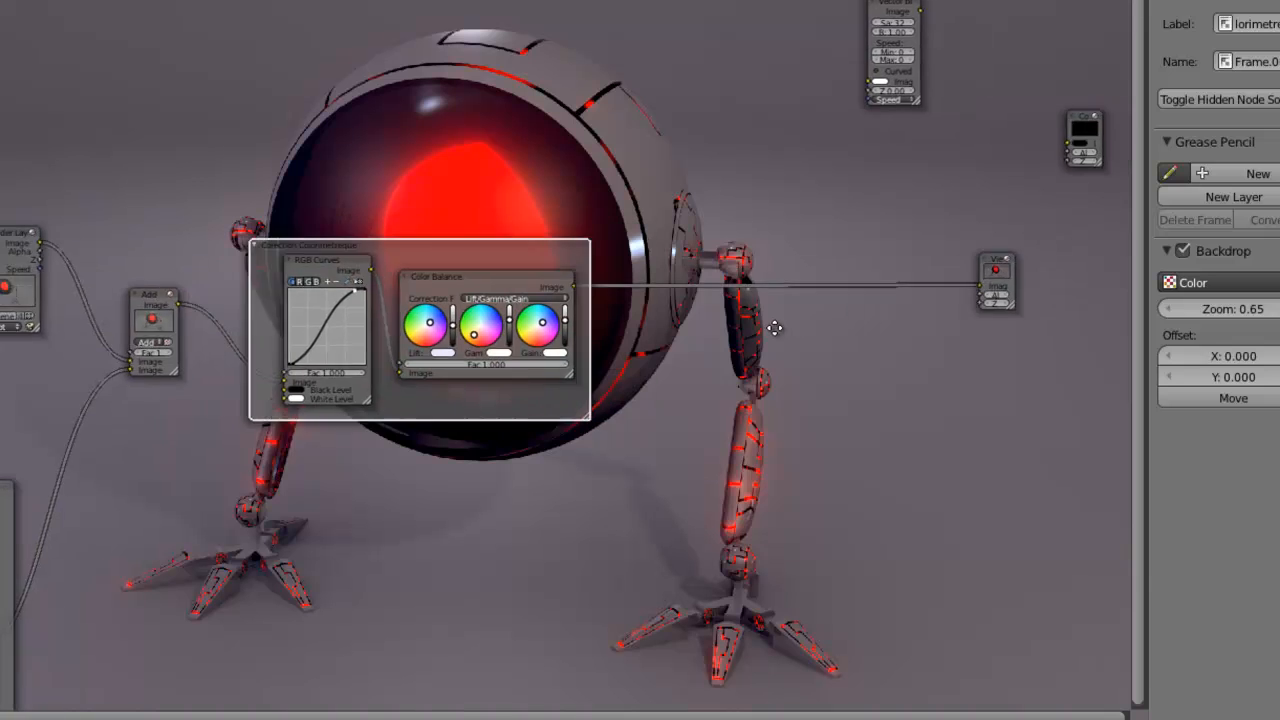
# Step: Compare the image before and after colour correction by previewing the Add and Color Balance nodes, ending on Color Balance
pyautogui.keyDown('ctrl'); pyautogui.keyDown('shift'); pyautogui.click(163, 306); pyautogui.keyUp('shift'); pyautogui.keyUp('ctrl')
pyautogui.moveTo(638, 329); pyautogui.dragTo(686, 325, button='middle')
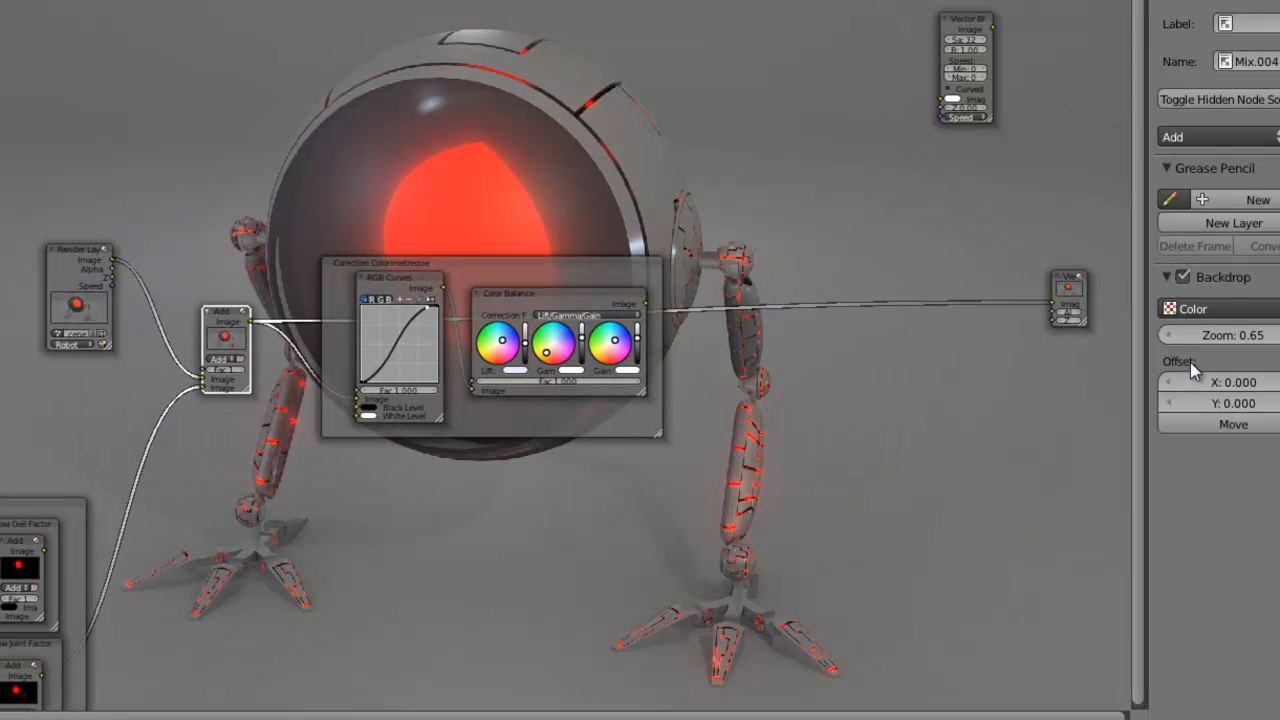
pyautogui.press('n')
pyautogui.scroll(-1, 952, 436)
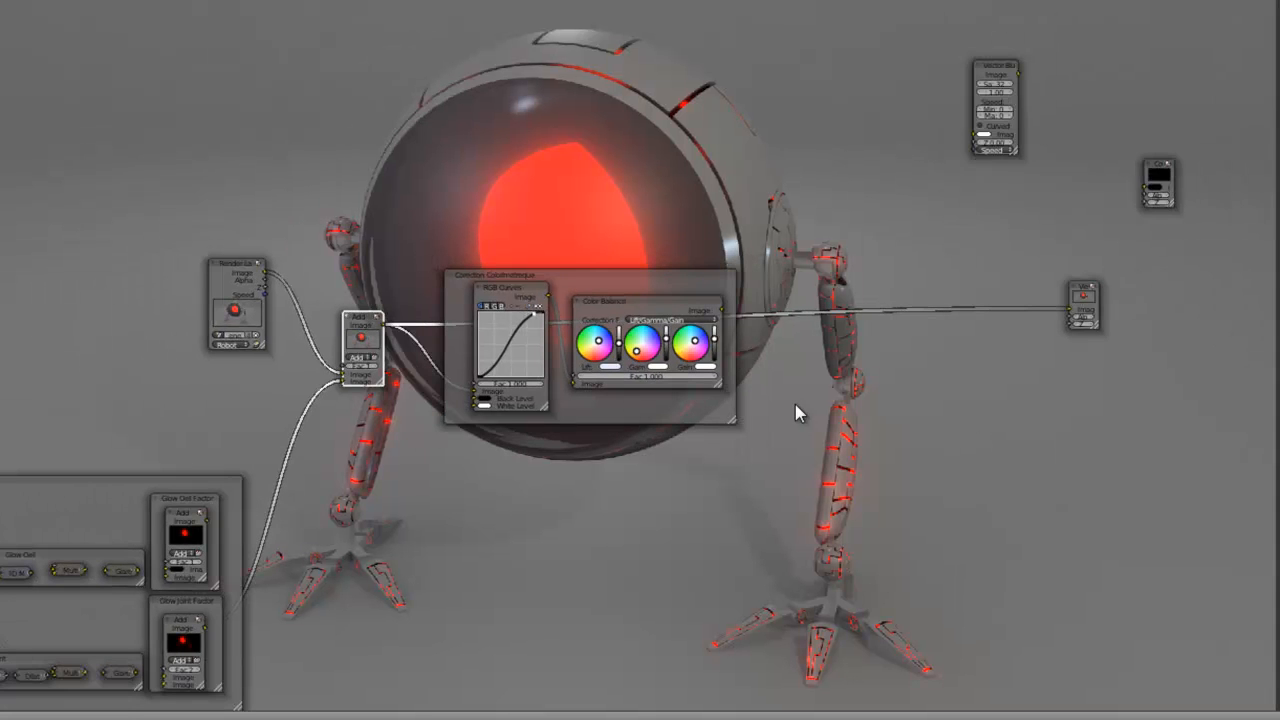
pyautogui.scroll(1, 830, 409)
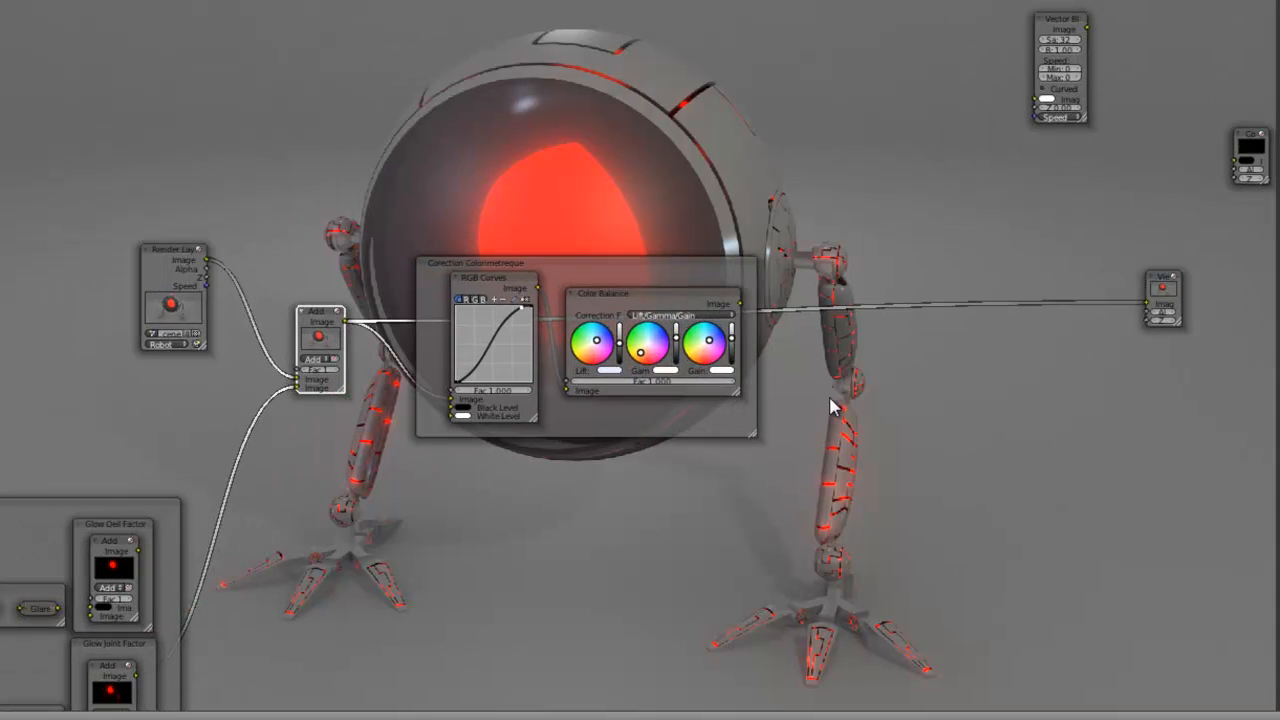
pyautogui.click(694, 306)
pyautogui.moveTo(907, 403); pyautogui.dragTo(935, 660, button='middle')
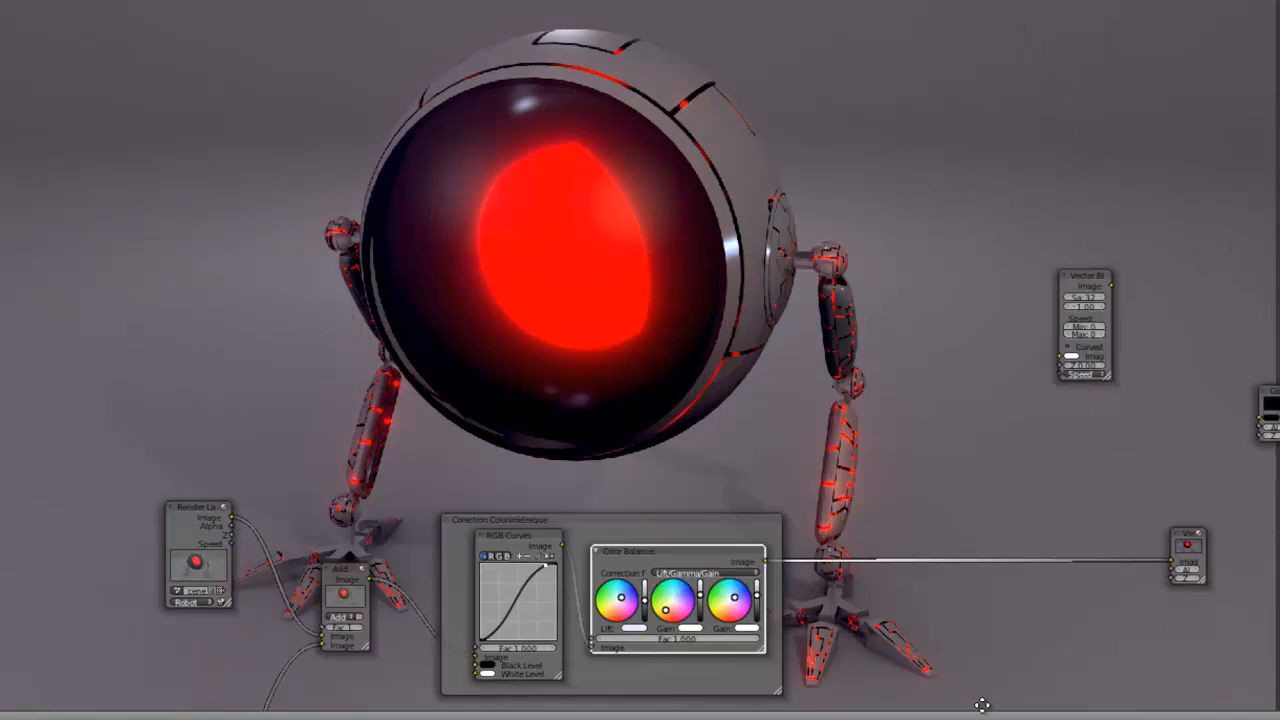
pyautogui.keyDown('ctrl'); pyautogui.keyDown('shift'); pyautogui.click(340, 587); pyautogui.keyUp('shift'); pyautogui.keyUp('ctrl')
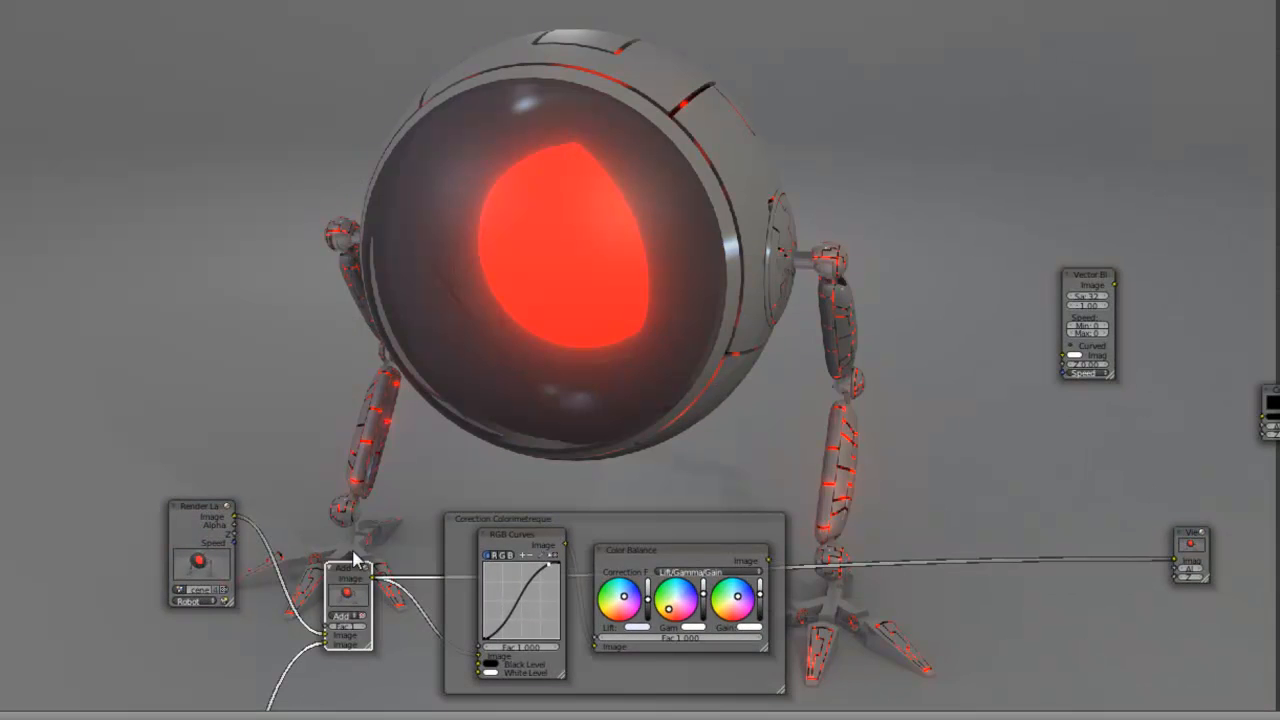
pyautogui.keyDown('ctrl'); pyautogui.keyDown('shift'); pyautogui.click(750, 565); pyautogui.keyUp('shift'); pyautogui.keyUp('ctrl')
# Step: Move the Viewer node farther away from the colour correction frame, leaving a wide gap level with the Color Balance output
pyautogui.moveTo(940, 614); pyautogui.dragTo(837, 363, button='middle')
pyautogui.scroll(2, 837, 365)
pyautogui.scroll(3, 835, 372)
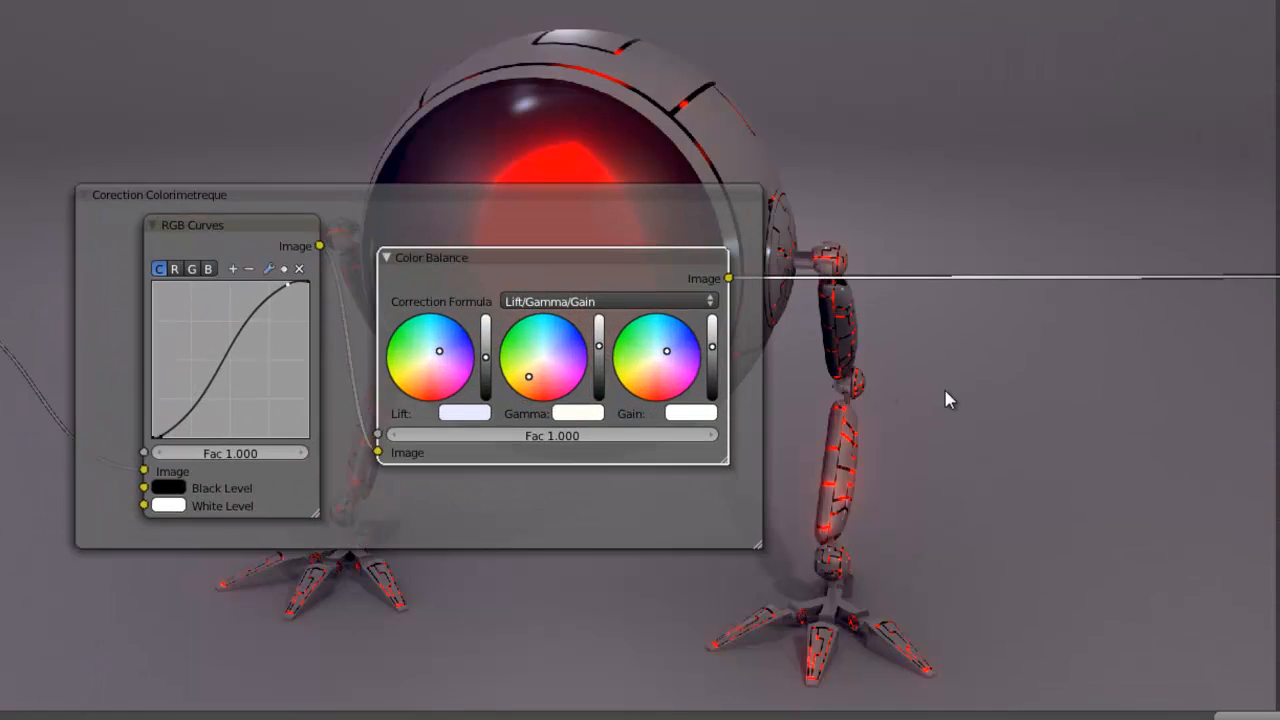
pyautogui.moveTo(946, 397); pyautogui.dragTo(729, 372, button='middle')
pyautogui.scroll(-1, 727, 381)
pyautogui.scroll(-1, 727, 381)
pyautogui.moveTo(1187, 243); pyautogui.dragTo(1272, 250, button='middle')
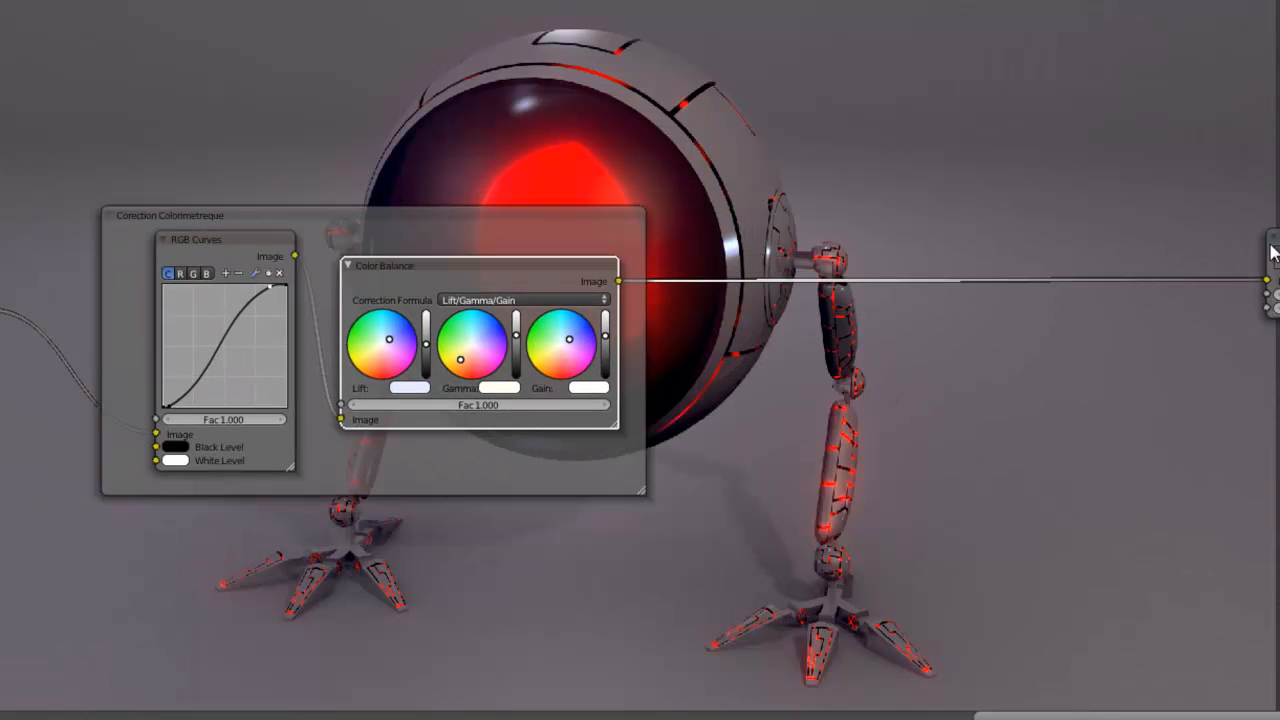
pyautogui.moveTo(1272, 250); pyautogui.dragTo(1120, 257)
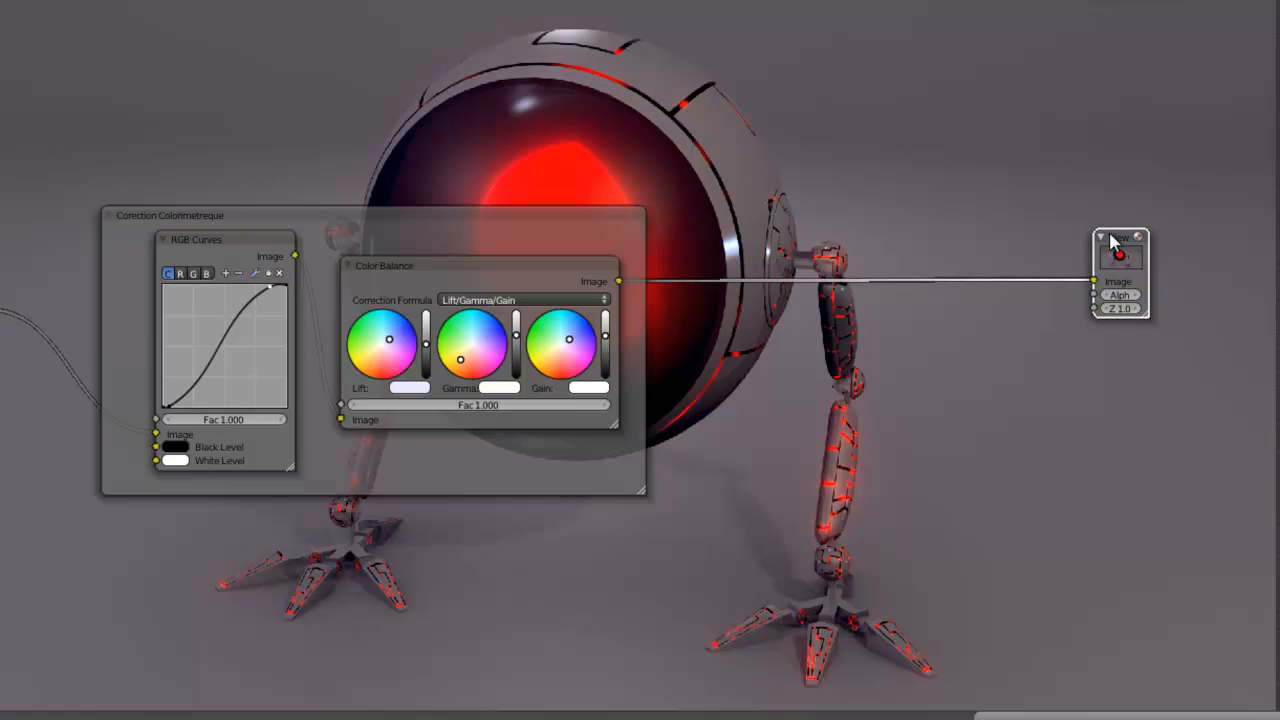
pyautogui.moveTo(757, 359); pyautogui.dragTo(536, 358, button='middle')
pyautogui.moveTo(901, 239); pyautogui.dragTo(1075, 244)
pyautogui.moveTo(723, 345); pyautogui.dragTo(598, 301, button='middle')
pyautogui.moveTo(908, 205); pyautogui.dragTo(990, 227)
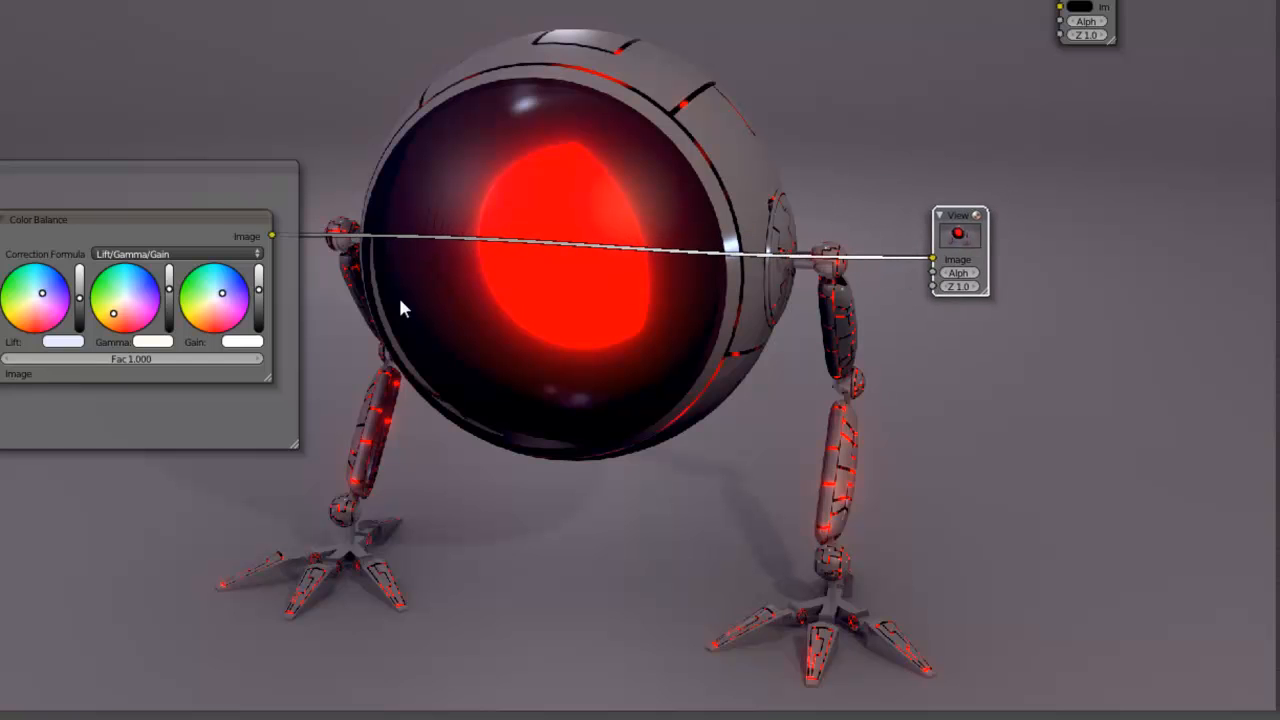
pyautogui.moveTo(967, 226); pyautogui.dragTo(1143, 206)
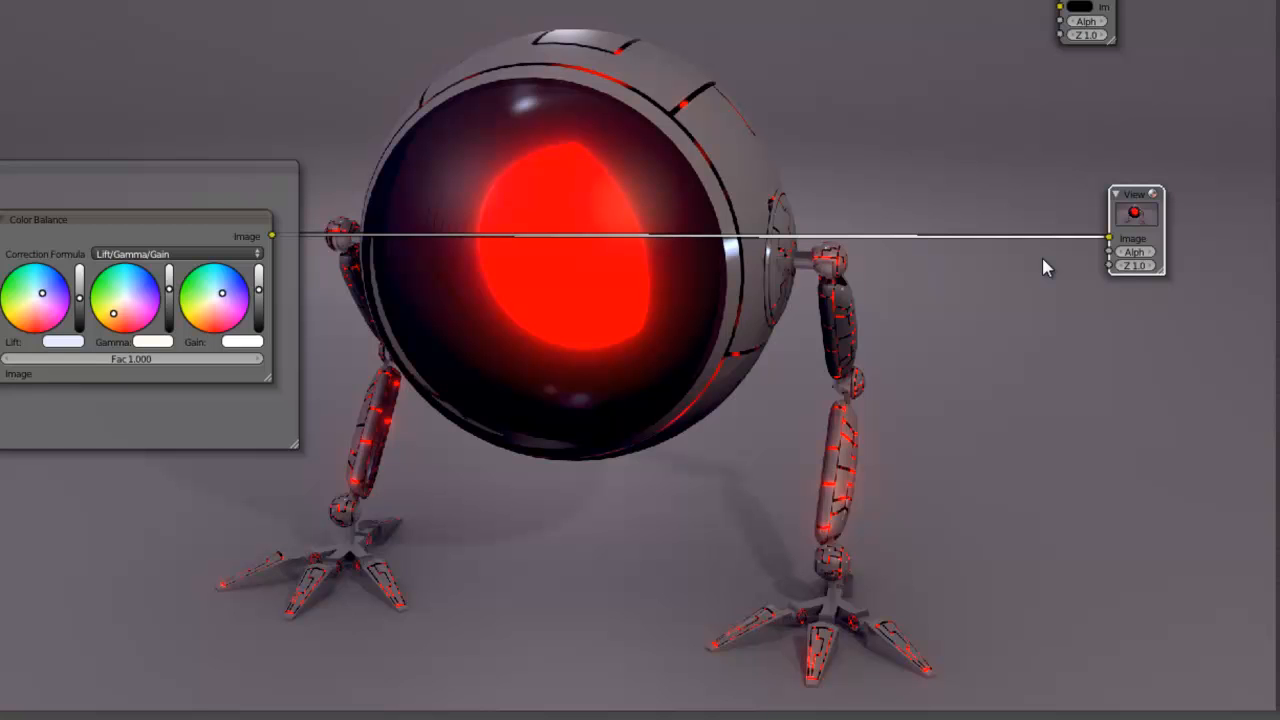
# Step: Add a Math node after the colour correction frame, feeding it the Color Balance image and sending its output to the Viewer
pyautogui.moveTo(1143, 199); pyautogui.dragTo(1147, 191)
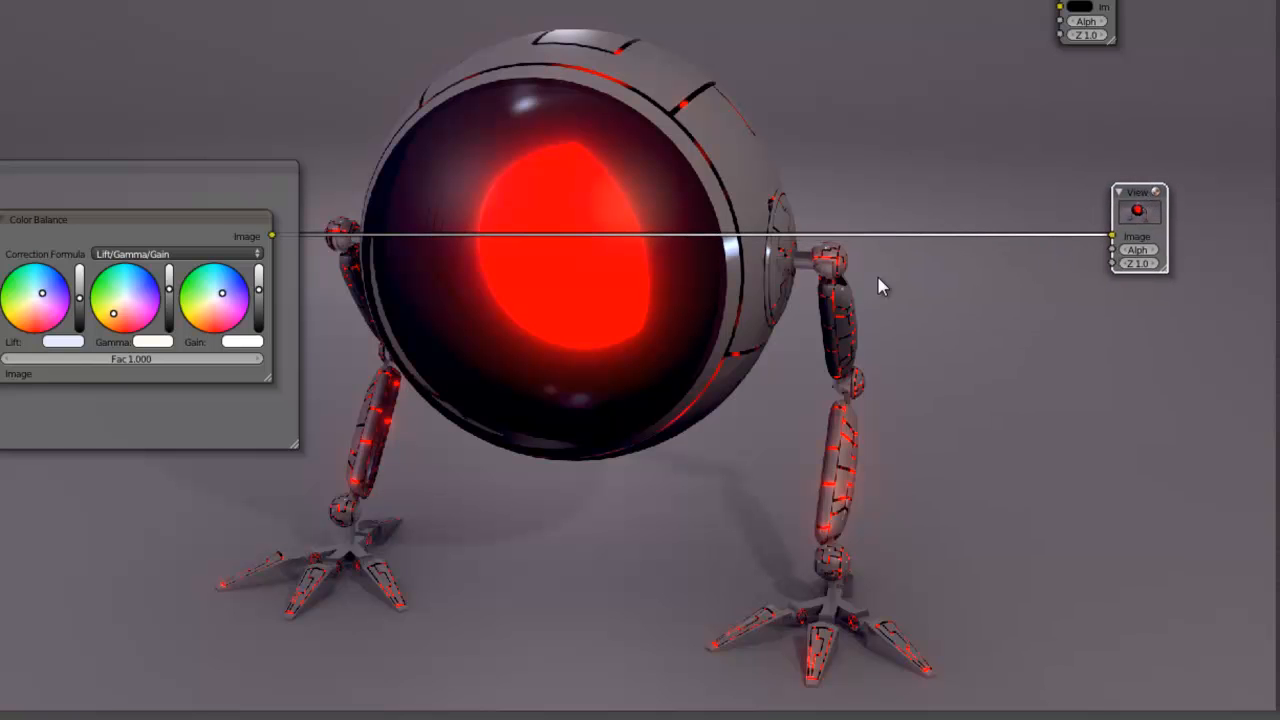
pyautogui.scroll(2, 667, 273)
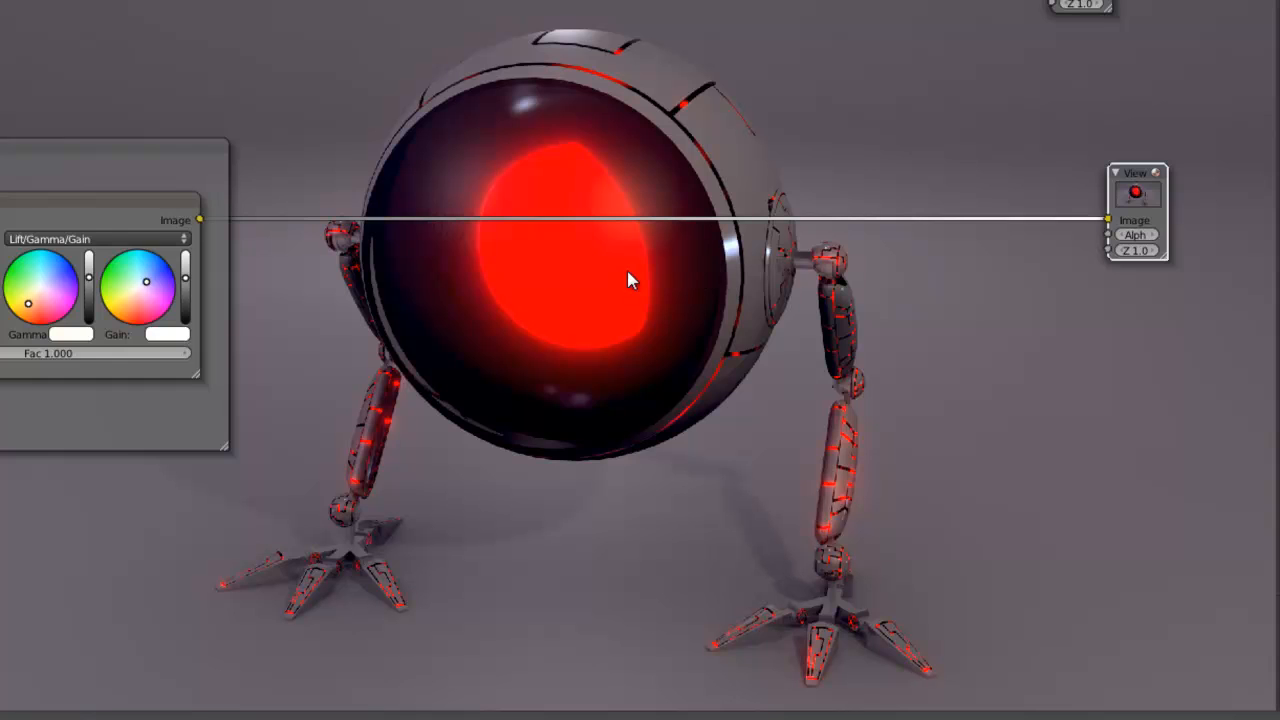
pyautogui.moveTo(627, 272); pyautogui.dragTo(686, 276, button='middle')
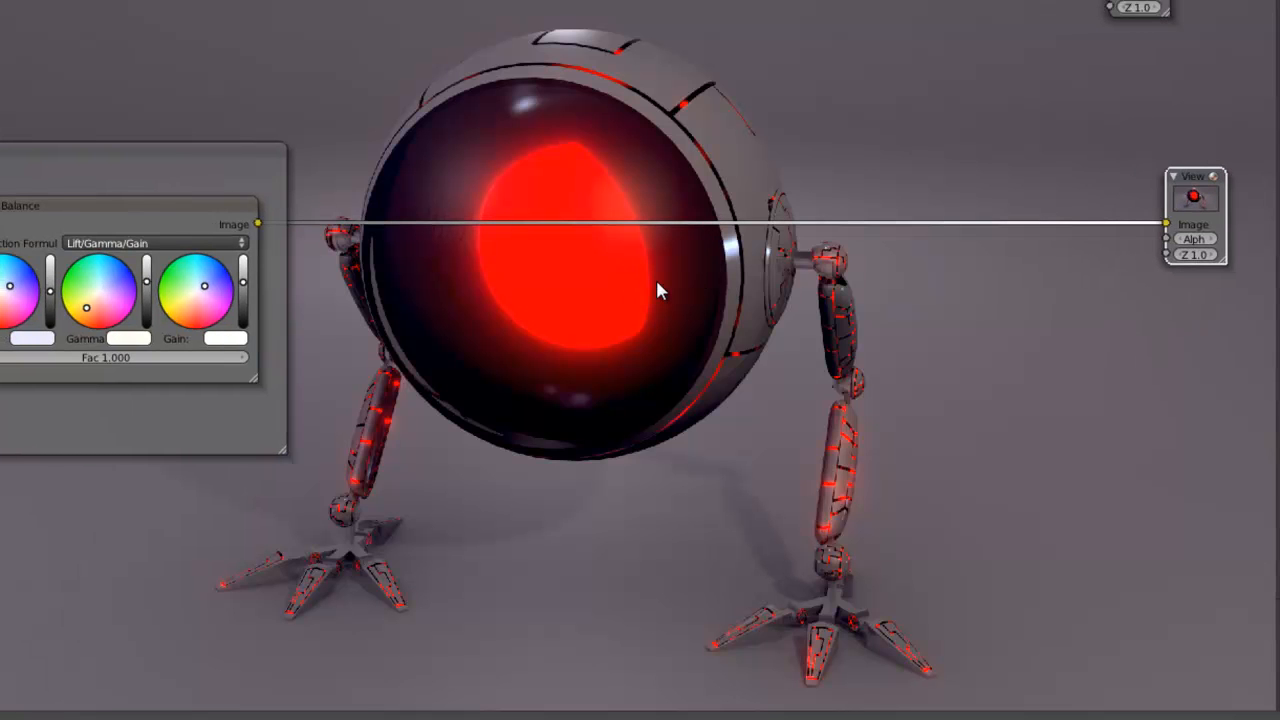
pyautogui.moveTo(692, 403); pyautogui.dragTo(674, 371, button='middle')
pyautogui.scroll(2, 671, 366)
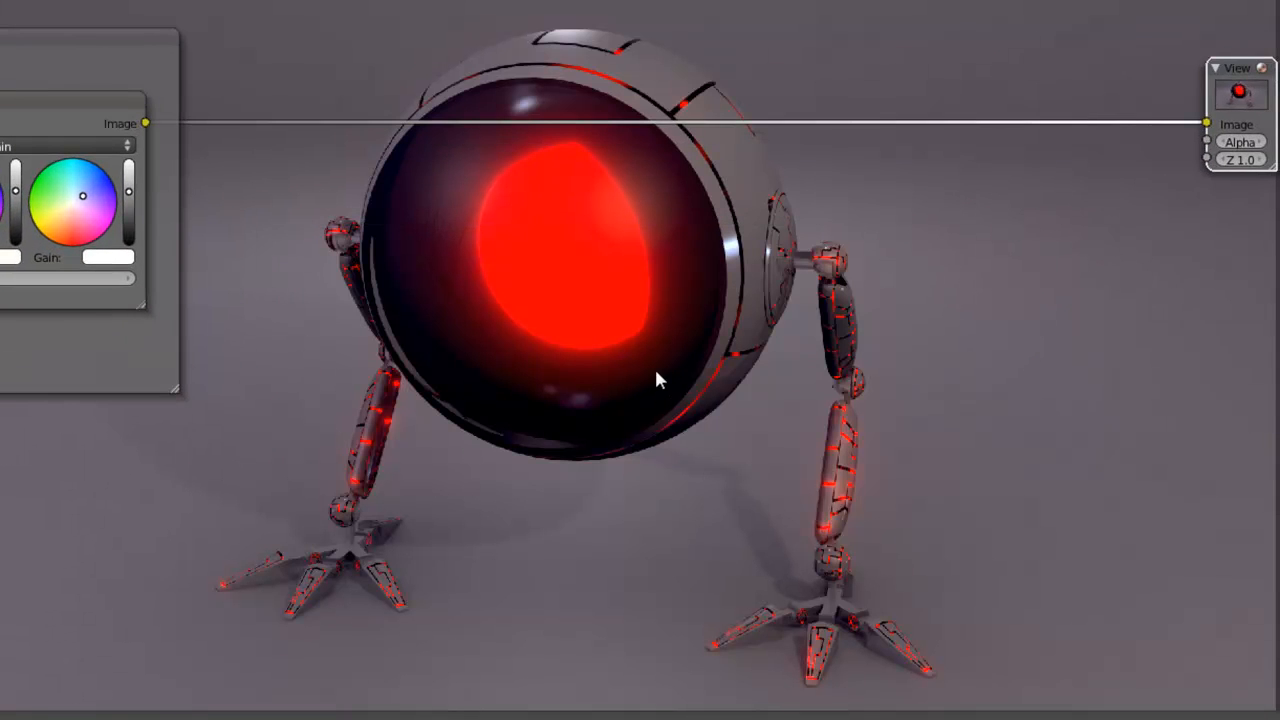
pyautogui.hotkey('shift', 'a')
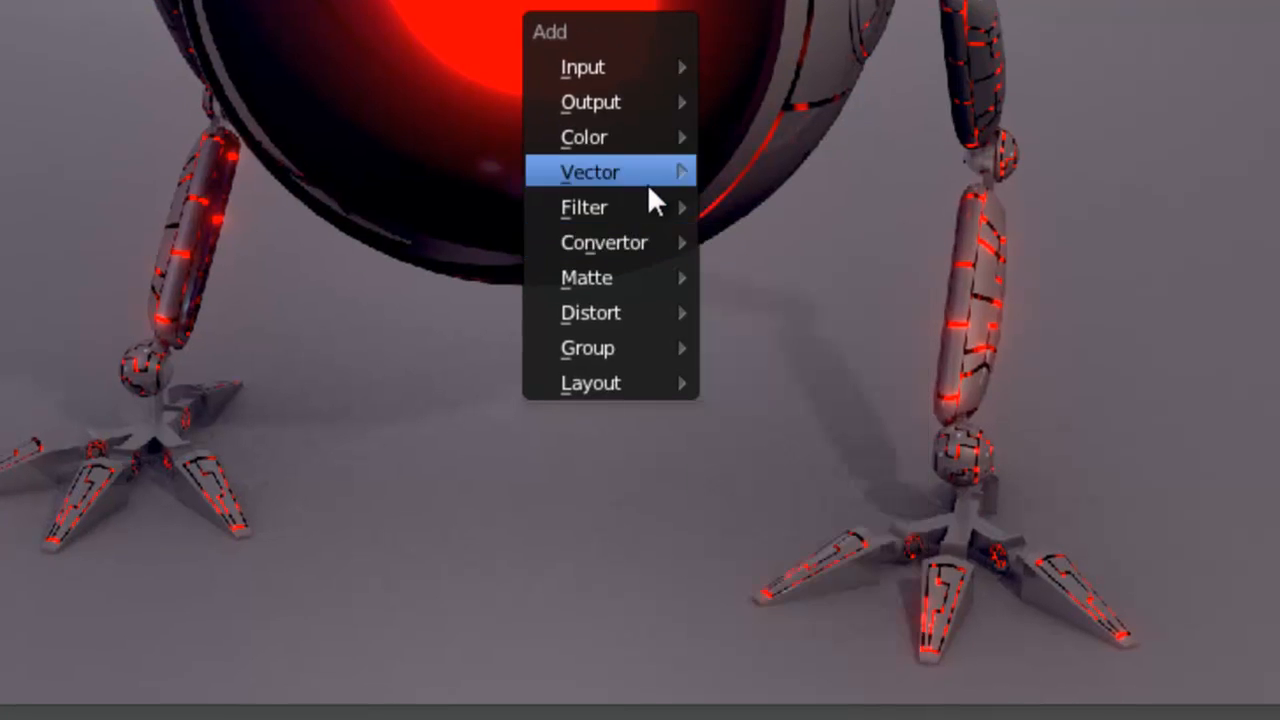
pyautogui.moveTo(626, 241)
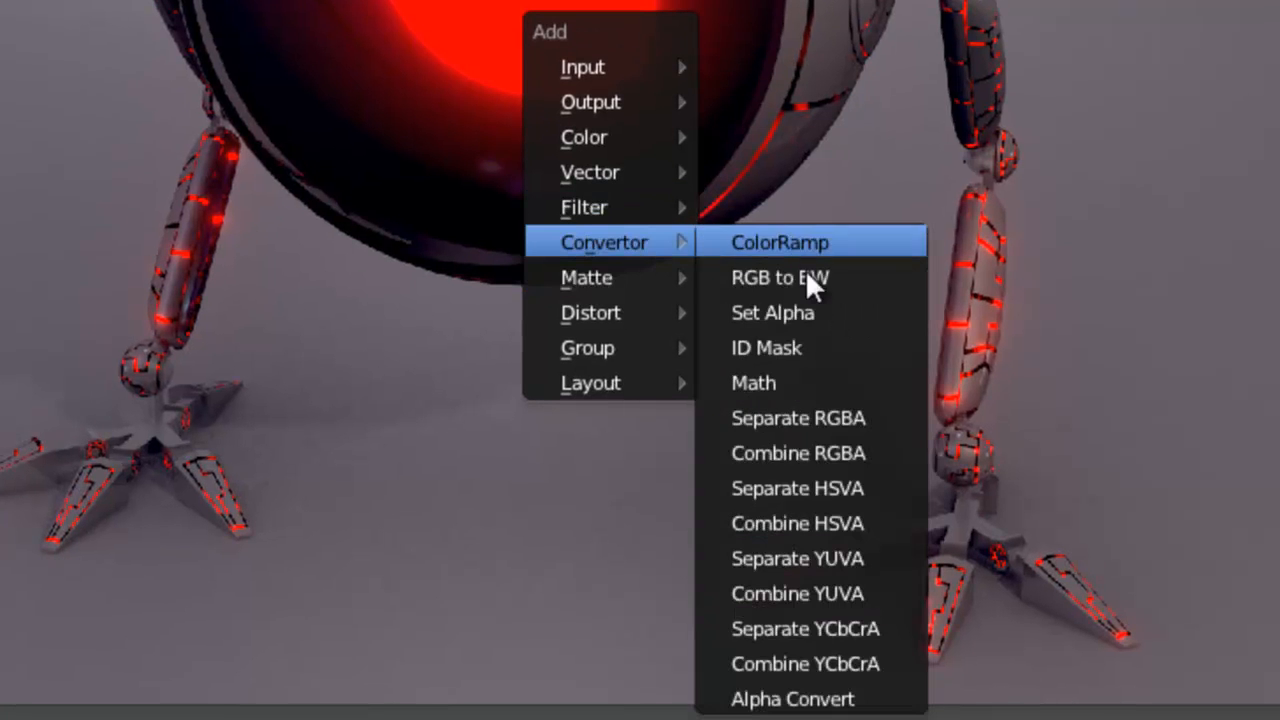
pyautogui.click(786, 387)
pyautogui.click(515, 120)
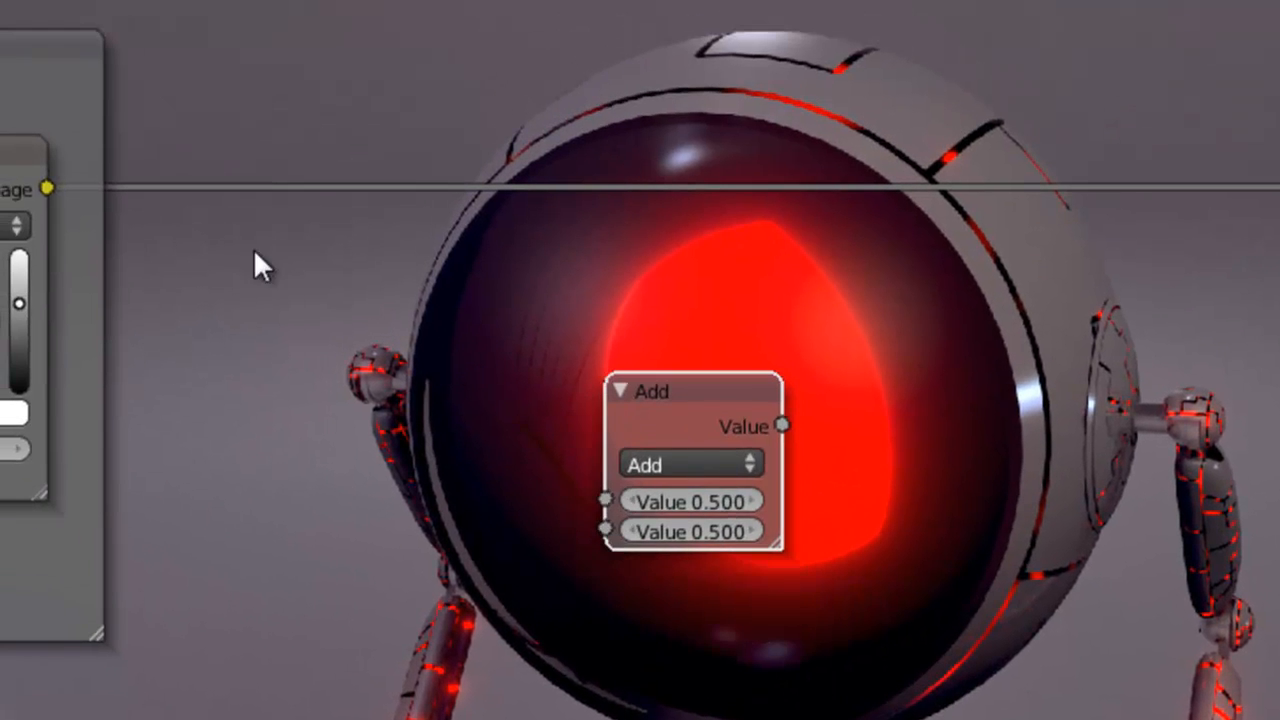
pyautogui.moveTo(51, 189); pyautogui.dragTo(602, 498)
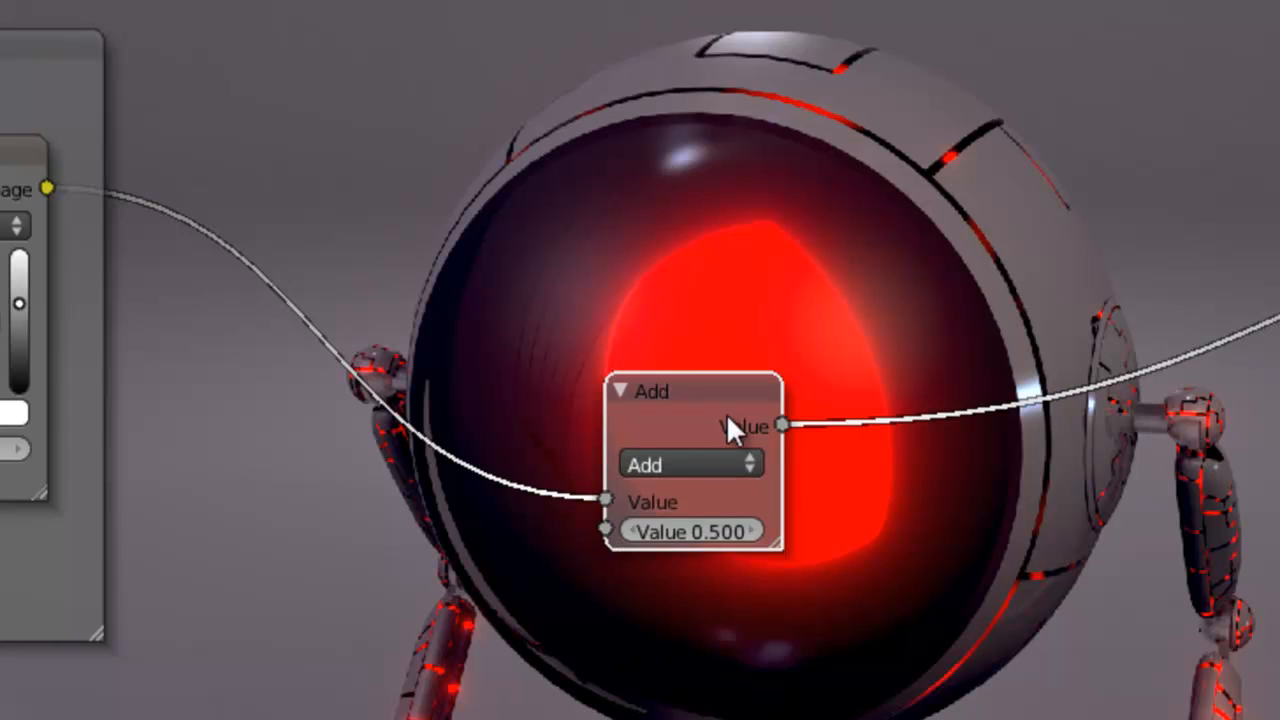
# Step: Set the Math node's operation to Greater Than and its second value to -1
pyautogui.click(720, 463)
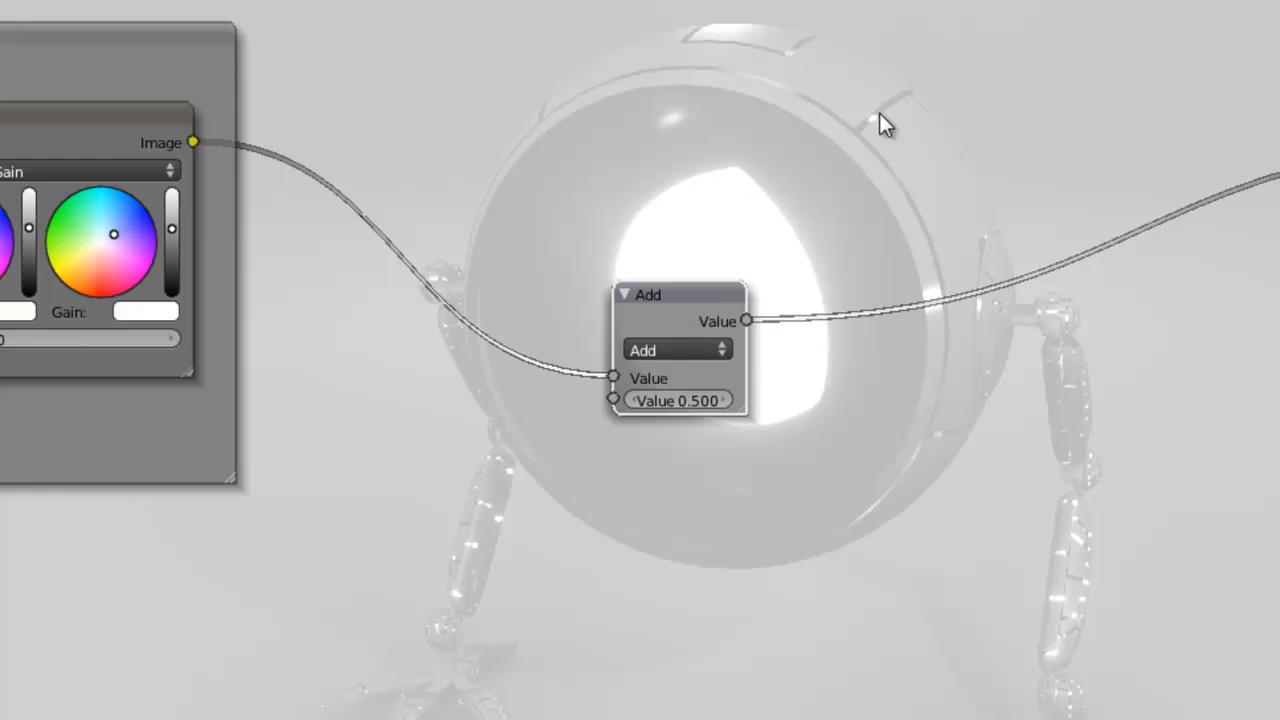
pyautogui.click(697, 348)
pyautogui.click(672, 719)
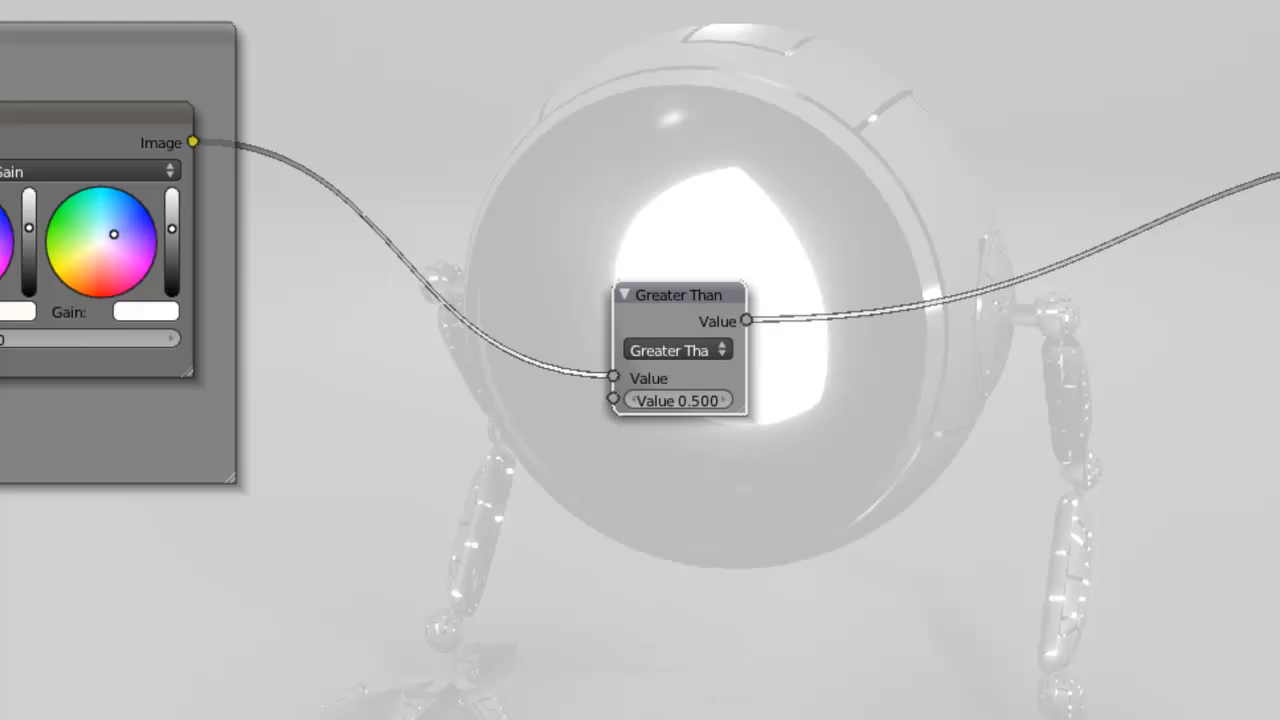
pyautogui.moveTo(912, 386)
pyautogui.mouseDown(button='middle')
pyautogui.moveTo(900, 523)
pyautogui.moveTo(891, 380)
pyautogui.mouseUp(button='middle')
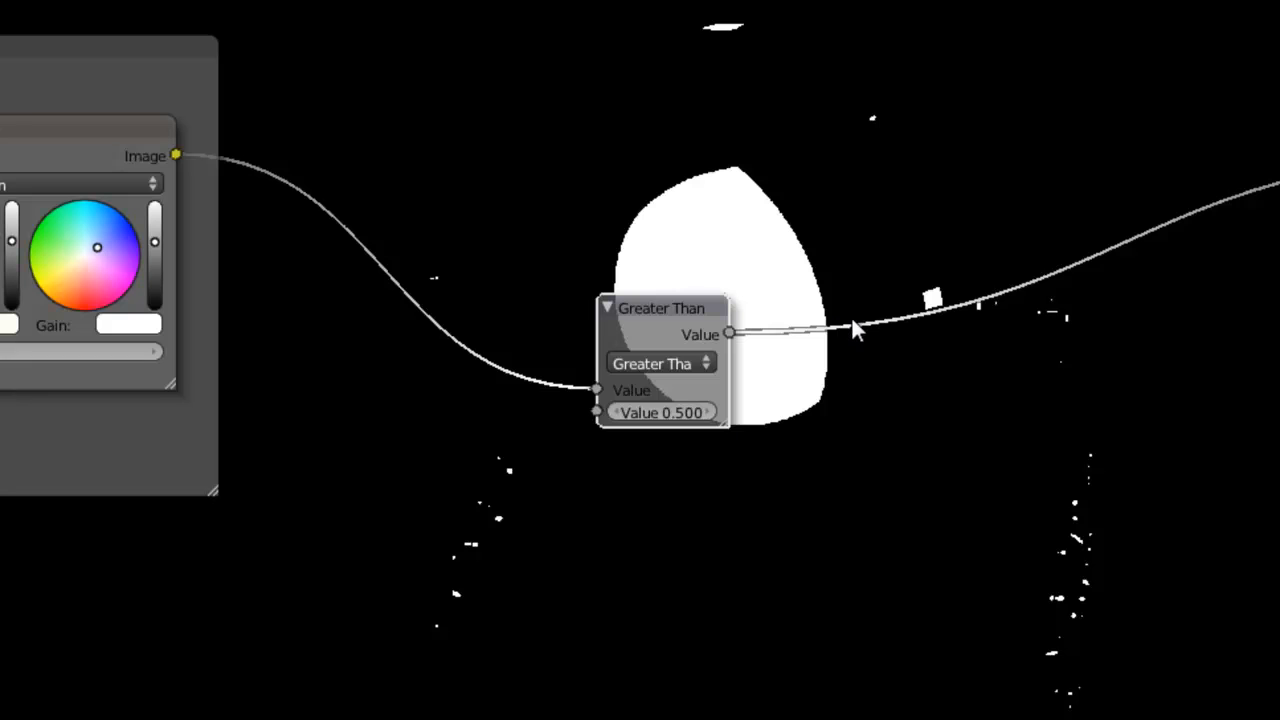
pyautogui.click(662, 412)
pyautogui.press('BackSpace')
pyautogui.write('-1')
pyautogui.press('Return')
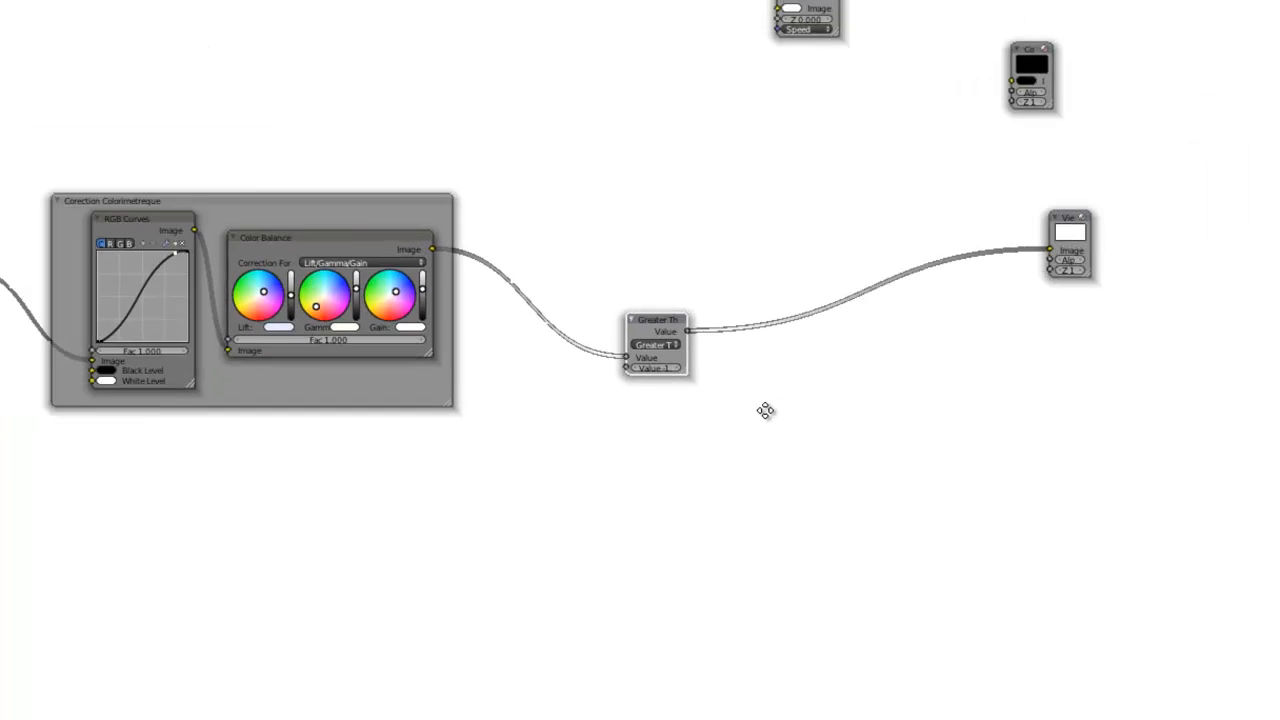
# Step: Move the Greater Than node closer to the colour correction frame, slightly below the level of the Color Balance output
pyautogui.scroll(2, 768, 455)
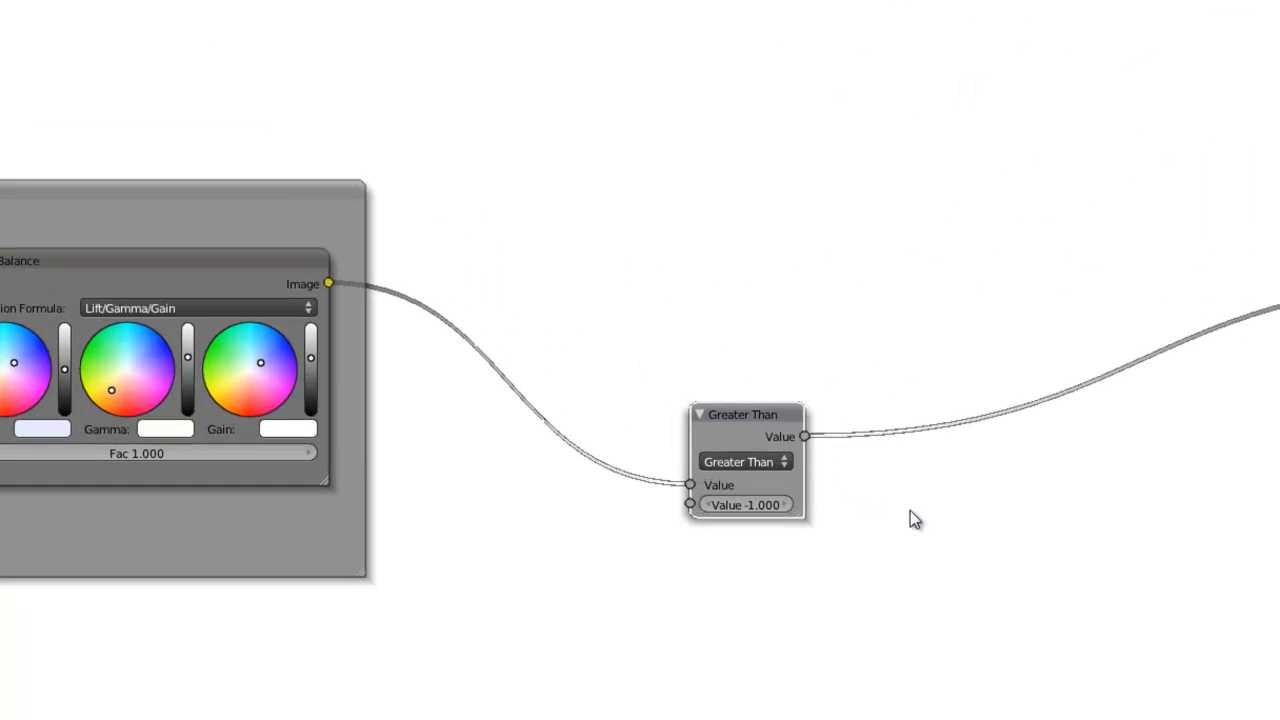
pyautogui.moveTo(910, 510); pyautogui.dragTo(843, 439, button='middle')
pyautogui.moveTo(651, 344); pyautogui.dragTo(459, 142)
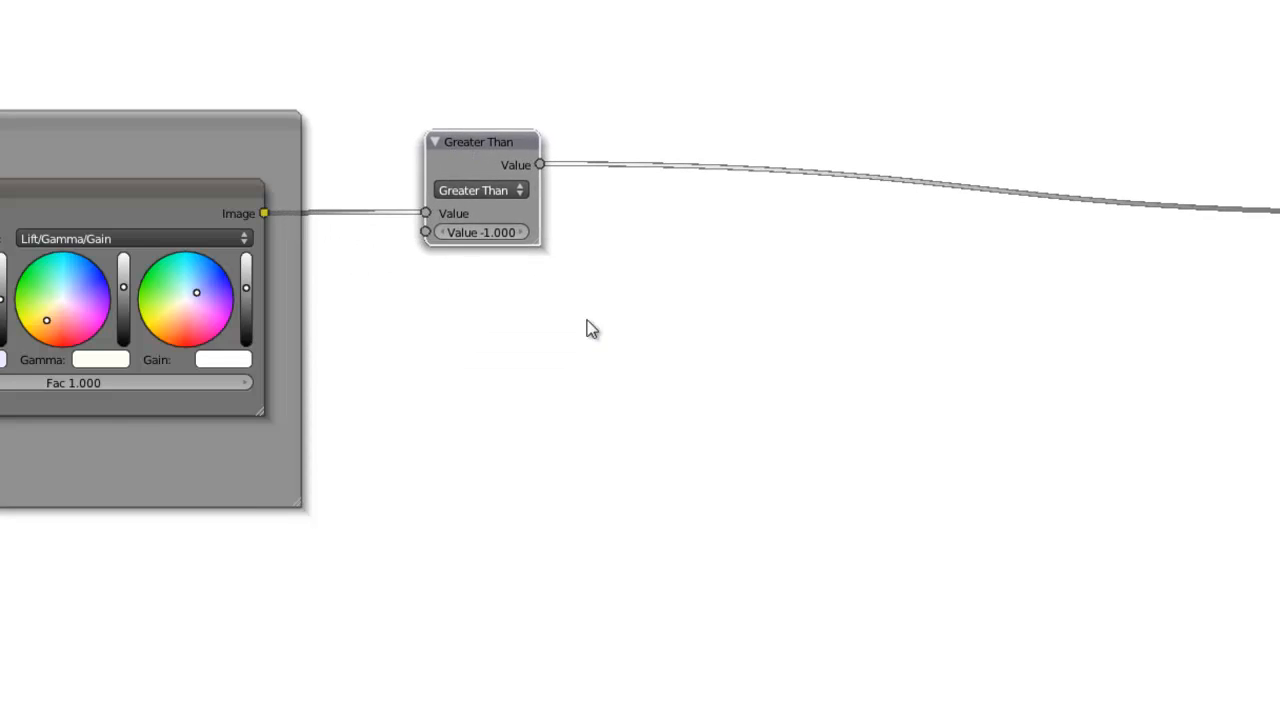
pyautogui.scroll(-3, 590, 323)
pyautogui.moveTo(699, 373); pyautogui.dragTo(604, 381, button='middle')
pyautogui.moveTo(441, 243); pyautogui.dragTo(515, 335)
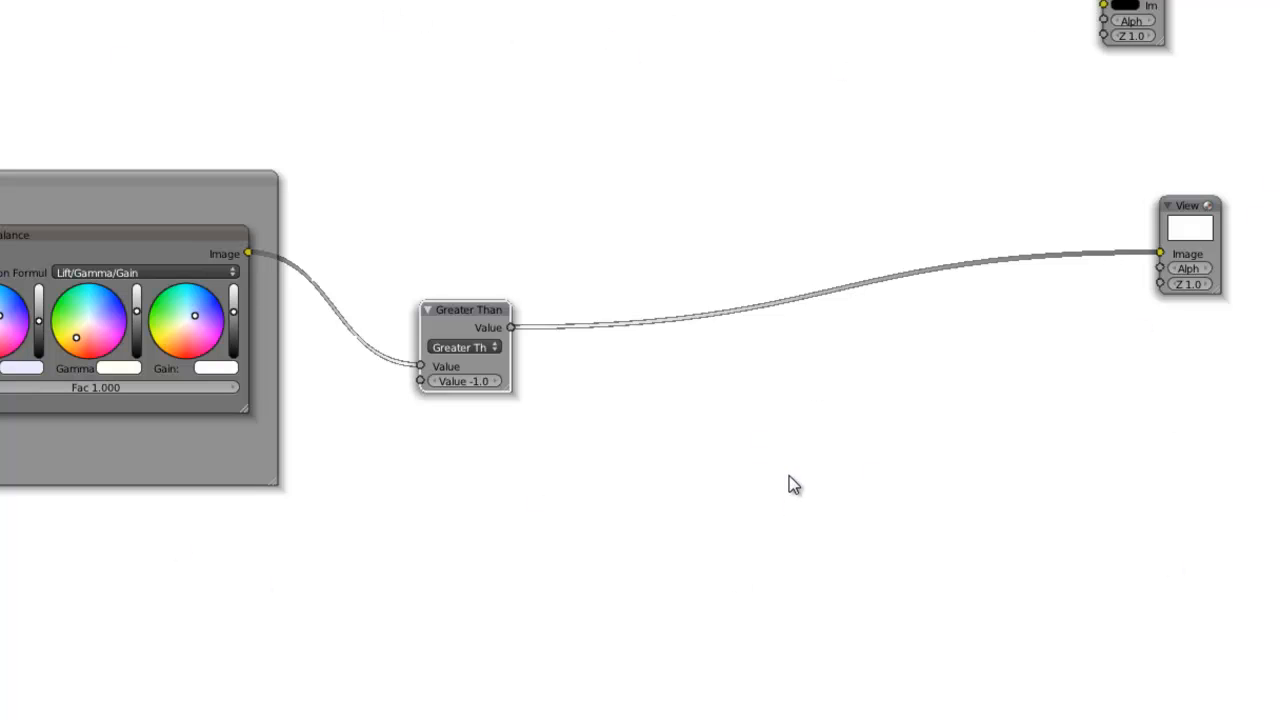
# Step: Add a Lens Distortion node and insert it on the link between the Greater Than node and the Viewer
pyautogui.hotkey('shift', 'a')
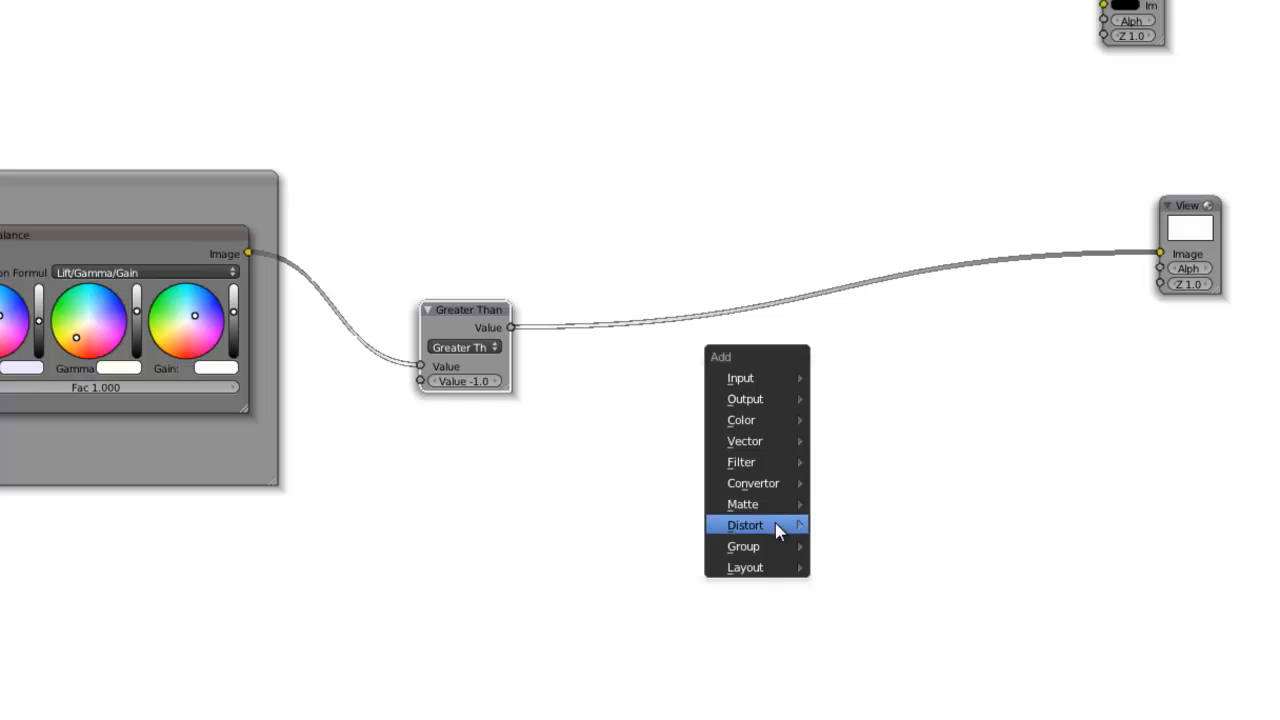
pyautogui.moveTo(778, 528)
pyautogui.click(915, 675)
pyautogui.click(934, 583)
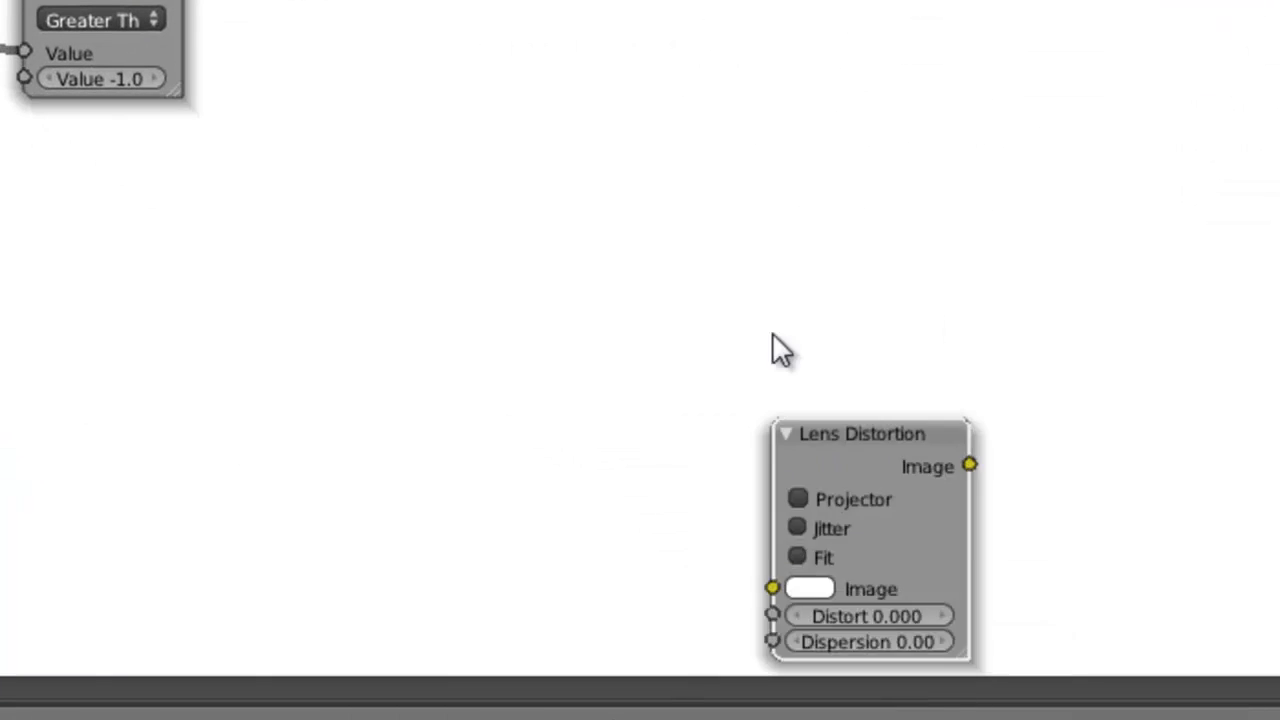
pyautogui.moveTo(772, 332); pyautogui.dragTo(834, 407)
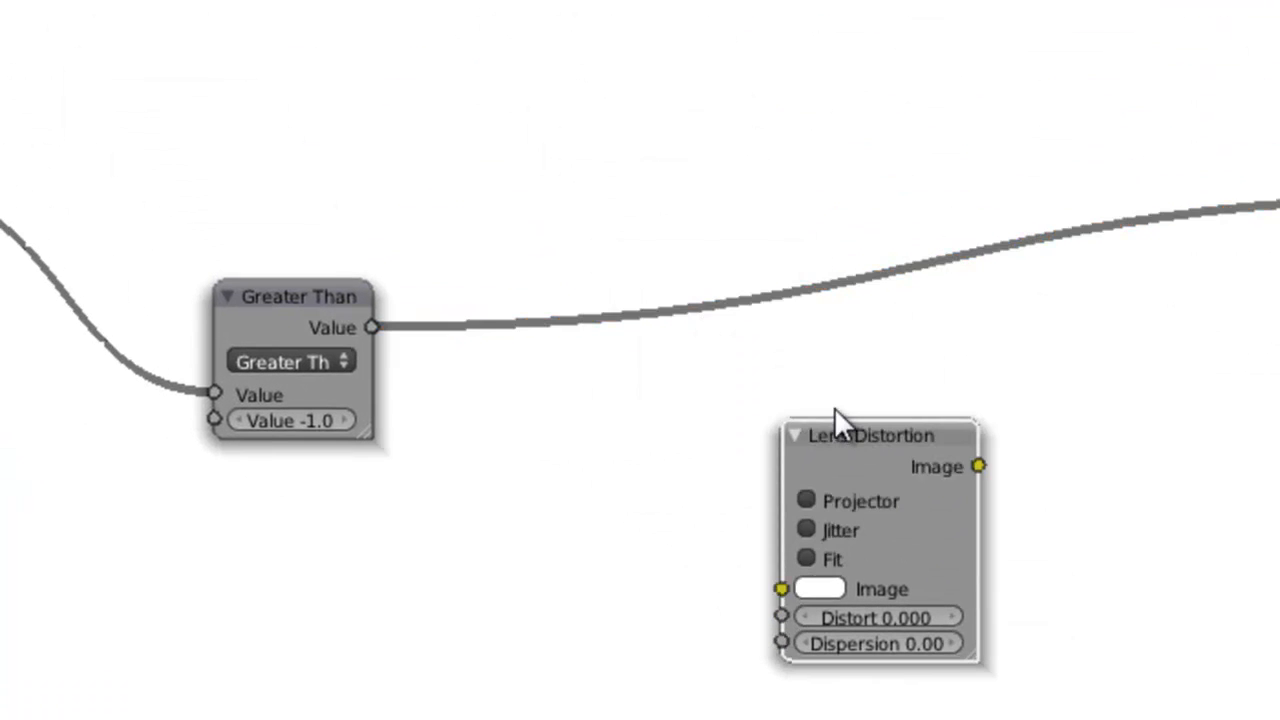
pyautogui.moveTo(834, 407); pyautogui.dragTo(644, 272)
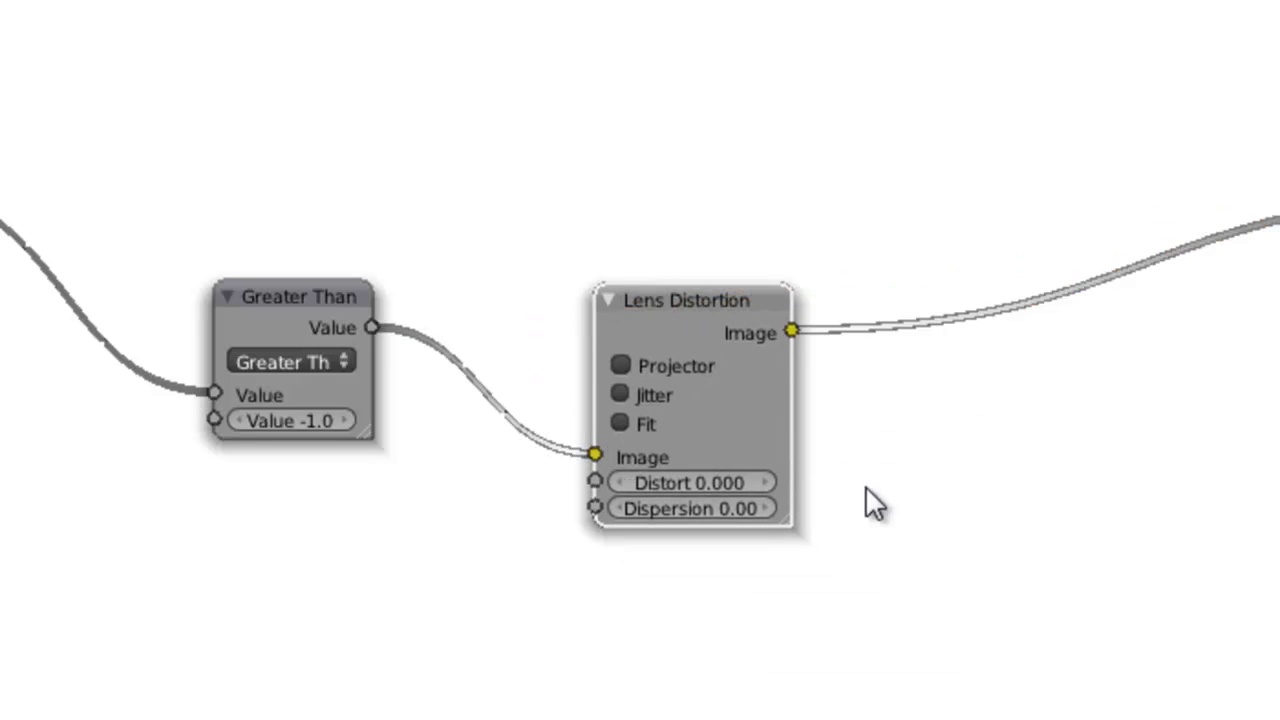
# Step: Feed the Color Balance image directly into the Lens Distortion node and set its Distort value to 1
pyautogui.scroll(-5, 878, 477)
pyautogui.moveTo(358, 560); pyautogui.dragTo(297, 562, button='middle')
pyautogui.scroll(-3, 434, 577)
pyautogui.moveTo(266, 362); pyautogui.dragTo(636, 498)
pyautogui.scroll(2, 968, 590)
pyautogui.click(711, 545)
pyautogui.click(699, 537)
pyautogui.write('1')
pyautogui.press('Return')
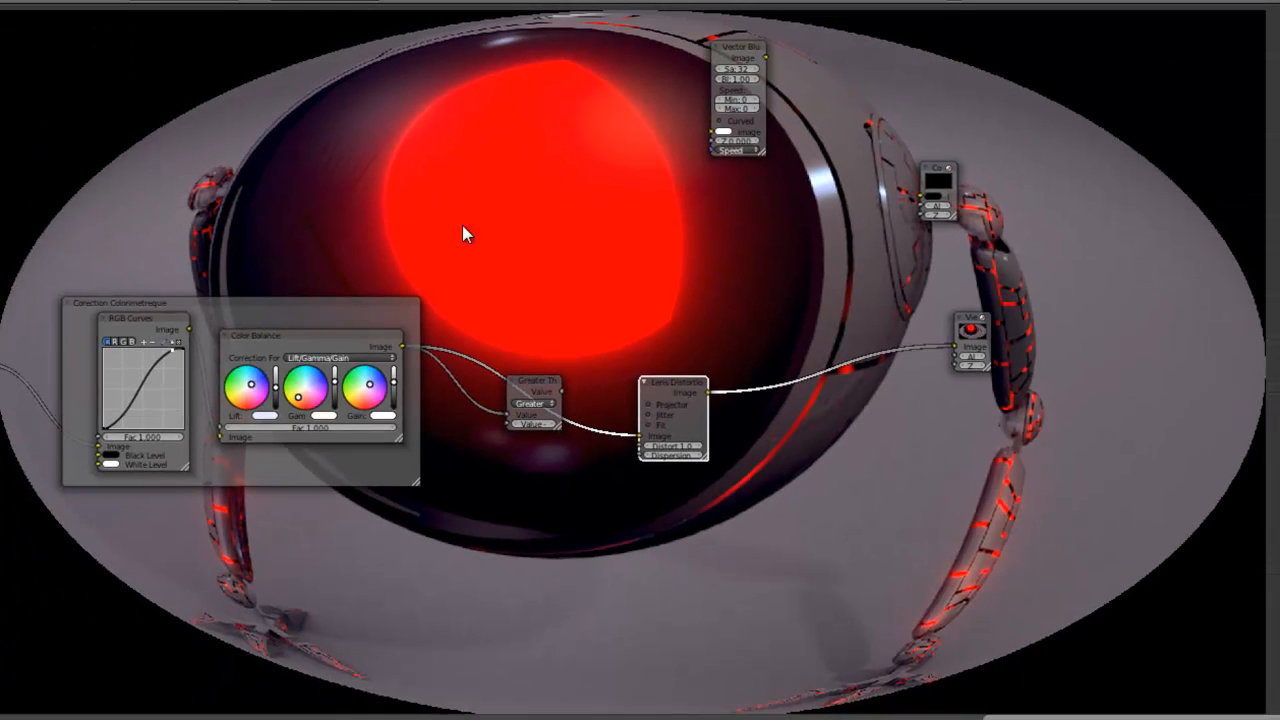
# Step: Reconnect the Greater Than output to the Lens Distortion image input and move the Lens Distortion node closer to Greater Than
pyautogui.scroll(3, 731, 437)
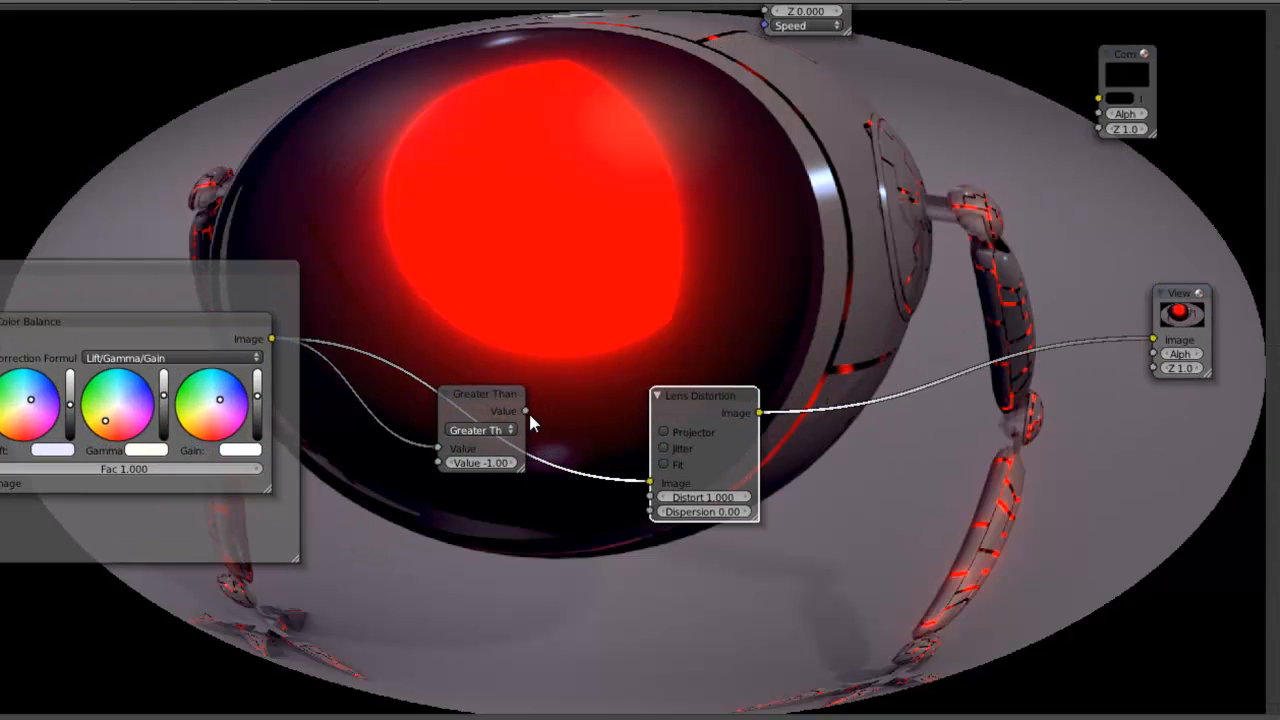
pyautogui.moveTo(526, 411); pyautogui.dragTo(645, 478)
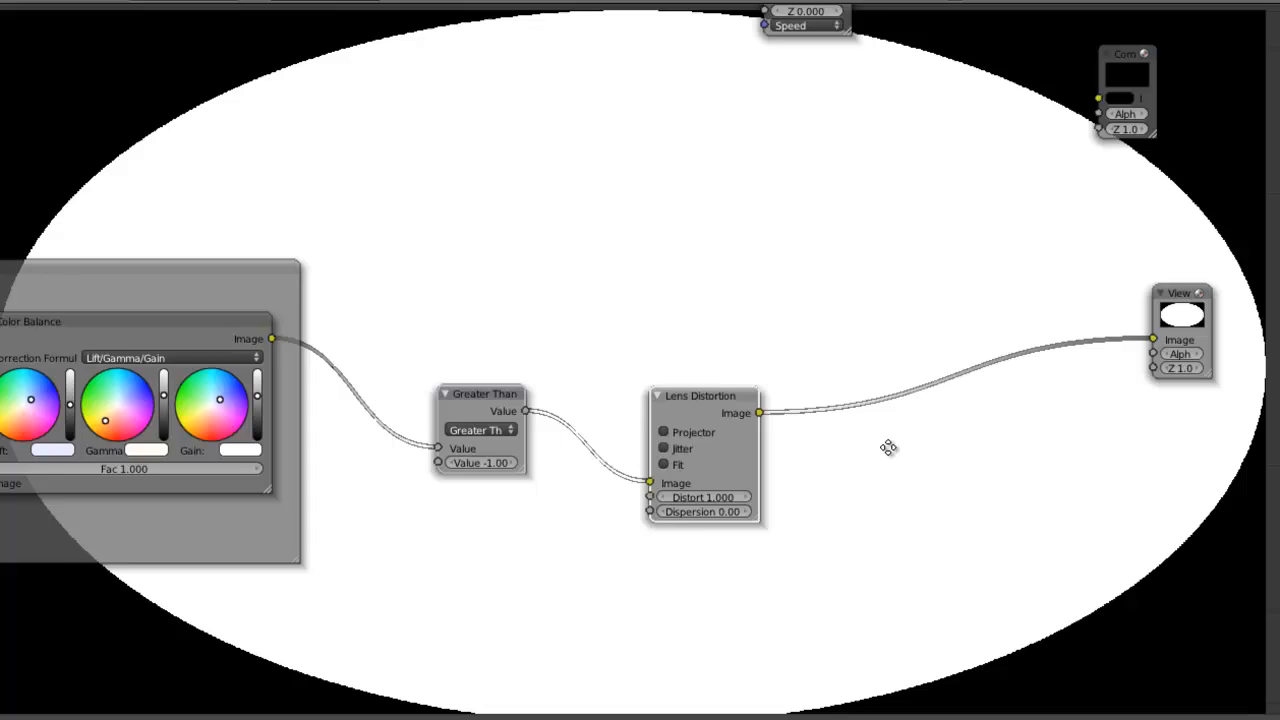
pyautogui.moveTo(888, 447); pyautogui.dragTo(603, 440, button='middle')
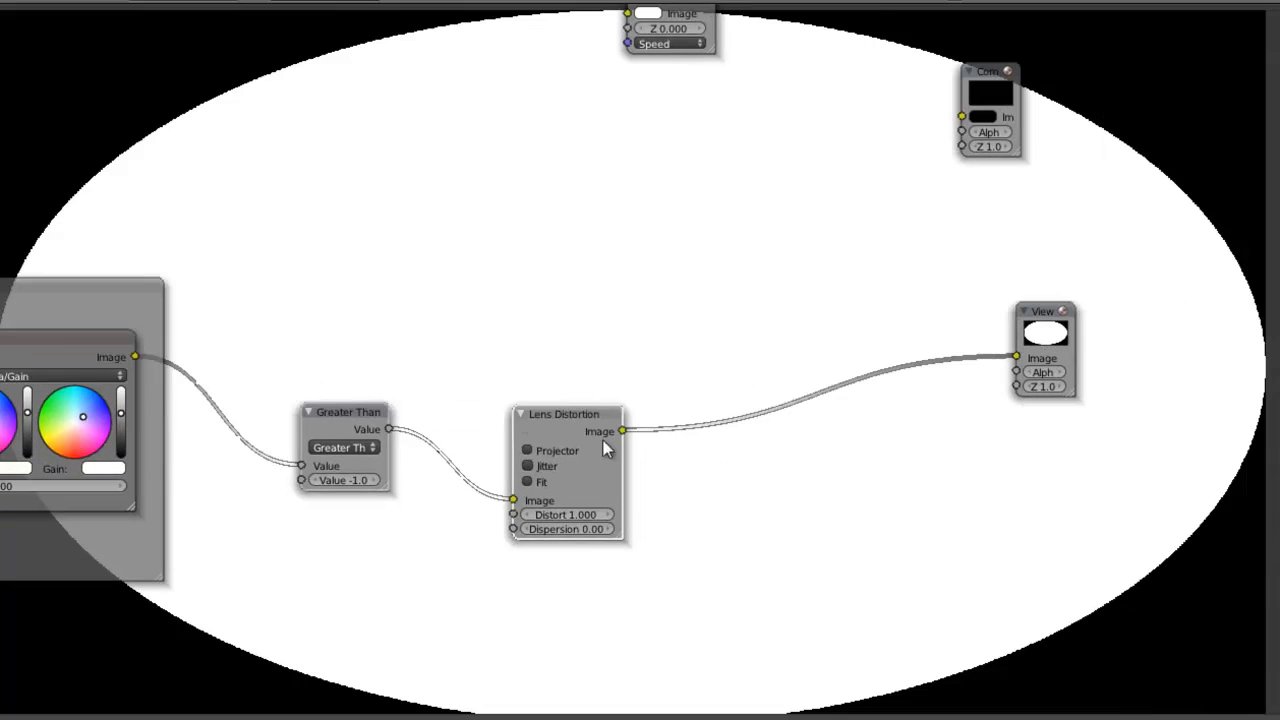
pyautogui.moveTo(514, 413); pyautogui.dragTo(459, 413)
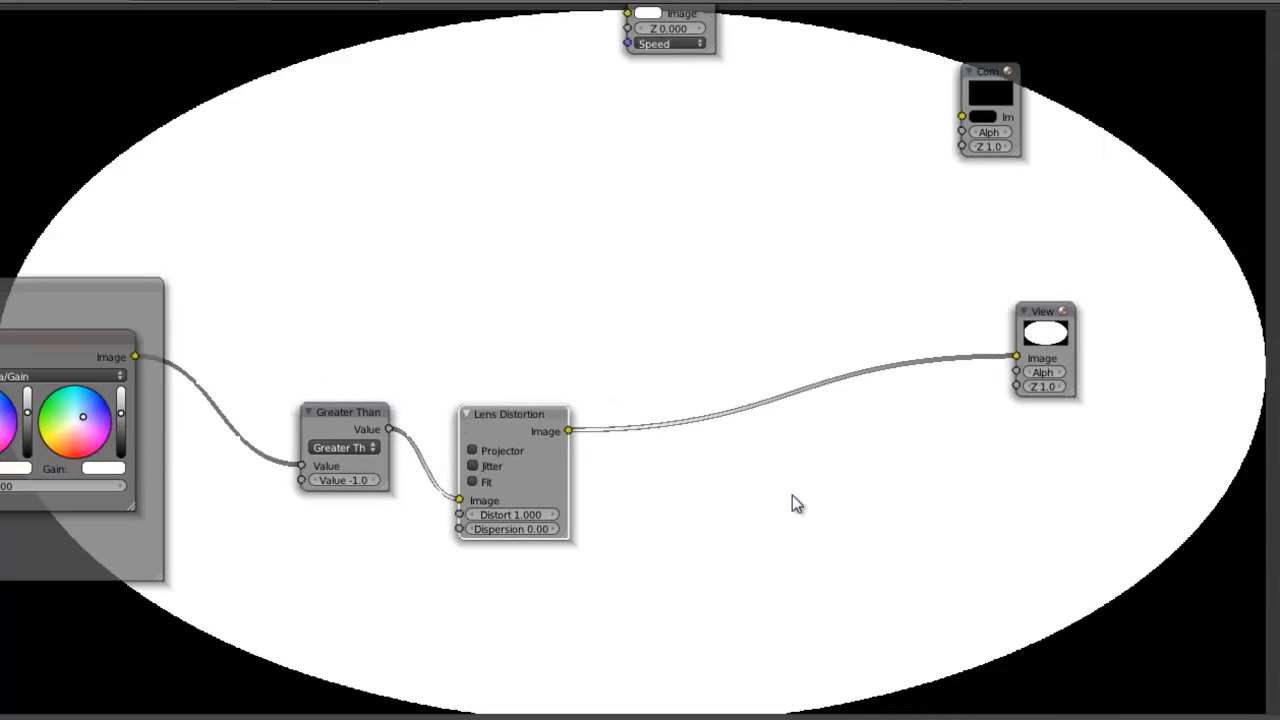
# Step: Add a Blur node with the Fast Gaussian filter type and insert it between Lens Distortion and the Viewer
pyautogui.hotkey('shift', 'a')
pyautogui.moveTo(785, 436)
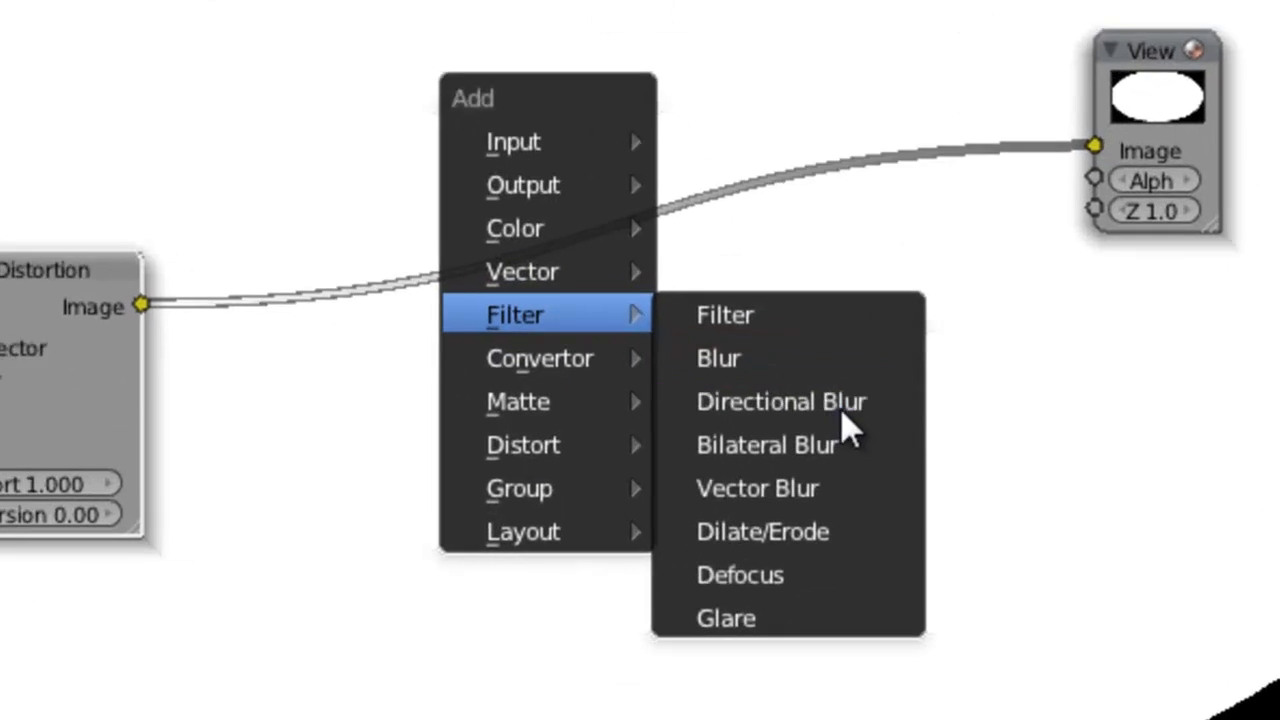
pyautogui.click(821, 354)
pyautogui.click(920, 463)
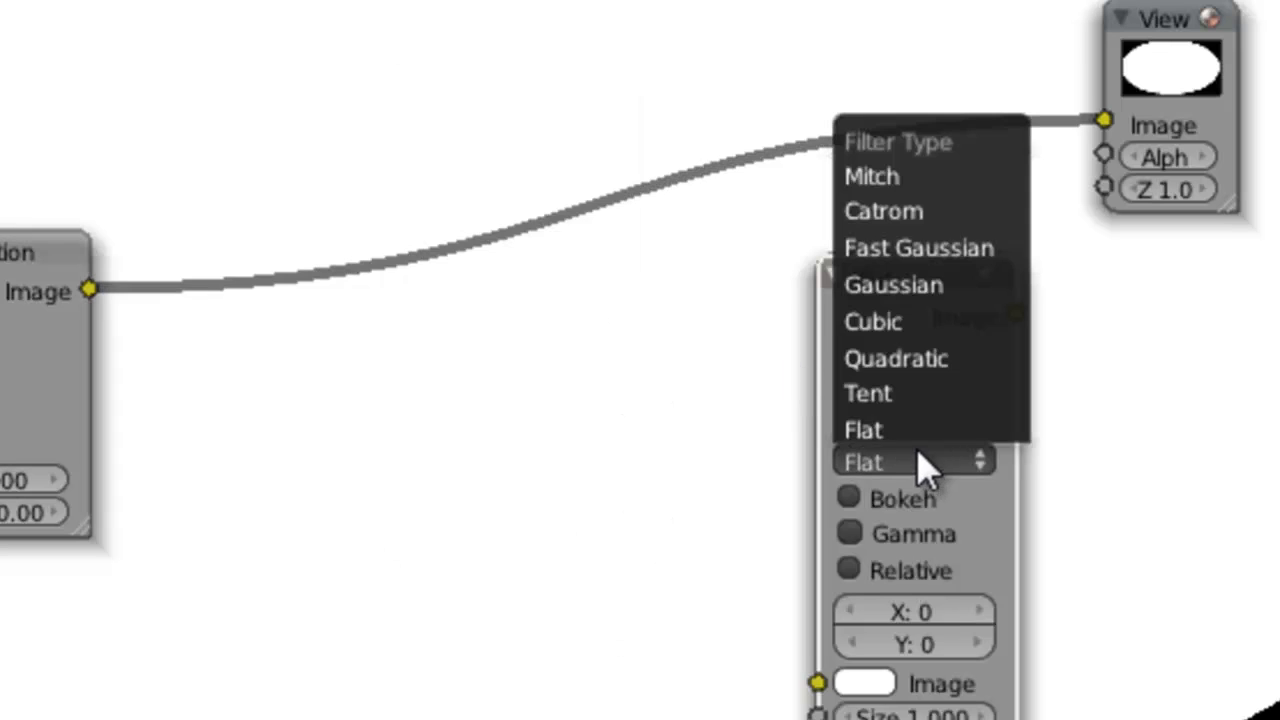
pyautogui.click(958, 250)
pyautogui.moveTo(920, 322); pyautogui.dragTo(557, 300)
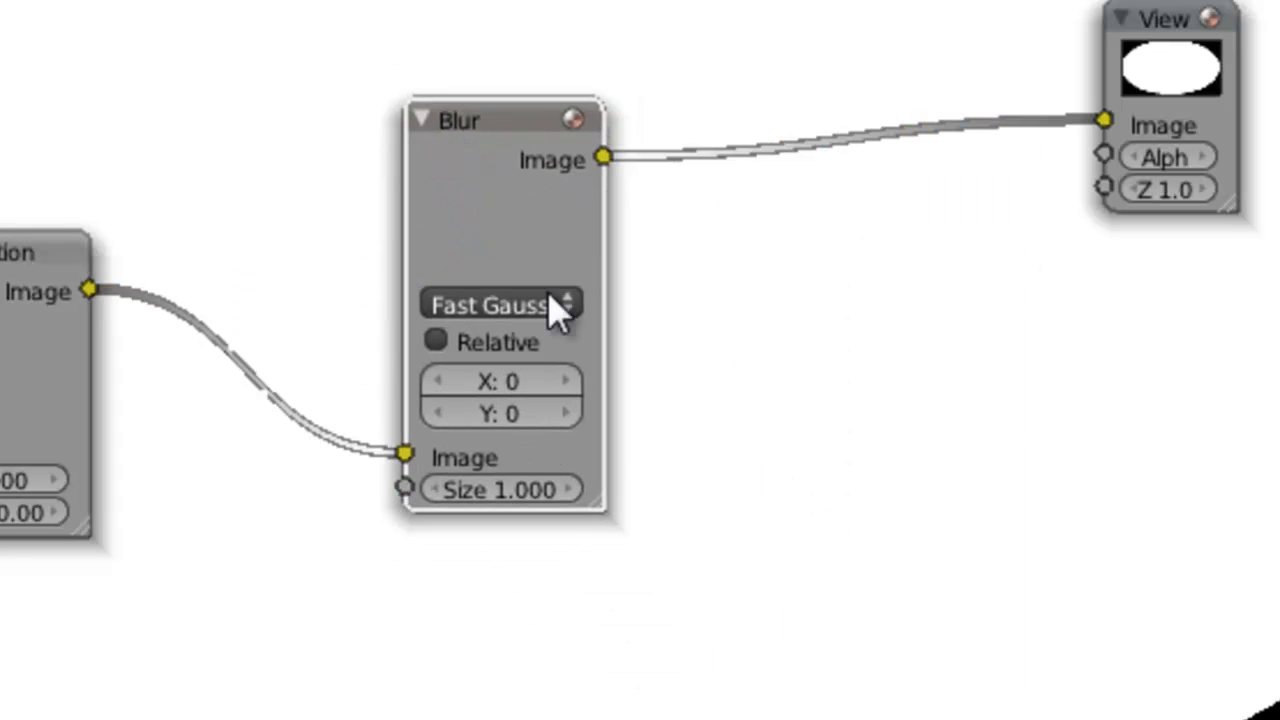
# Step: Make the blur relative, with 20% in X and Y and aspect correction on Y
pyautogui.click(437, 345)
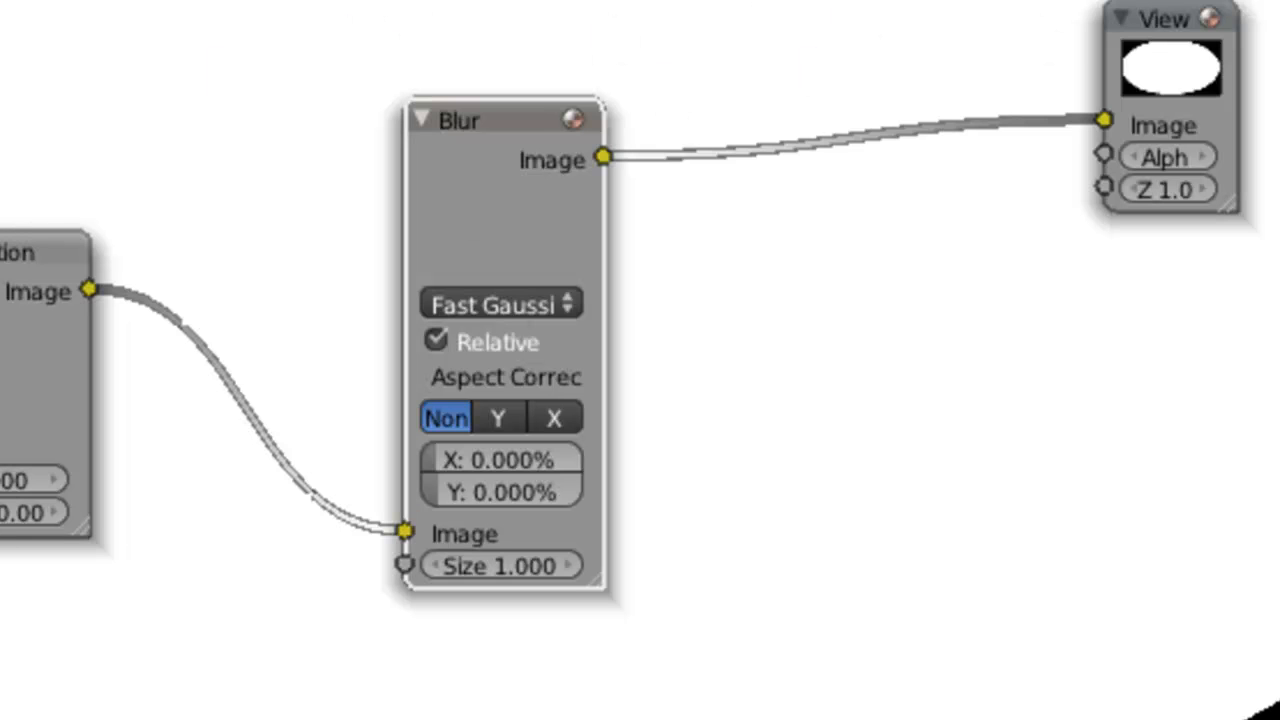
pyautogui.click(514, 458)
pyautogui.write('20')
pyautogui.press('Tab')
pyautogui.write('20')
pyautogui.press('Return')
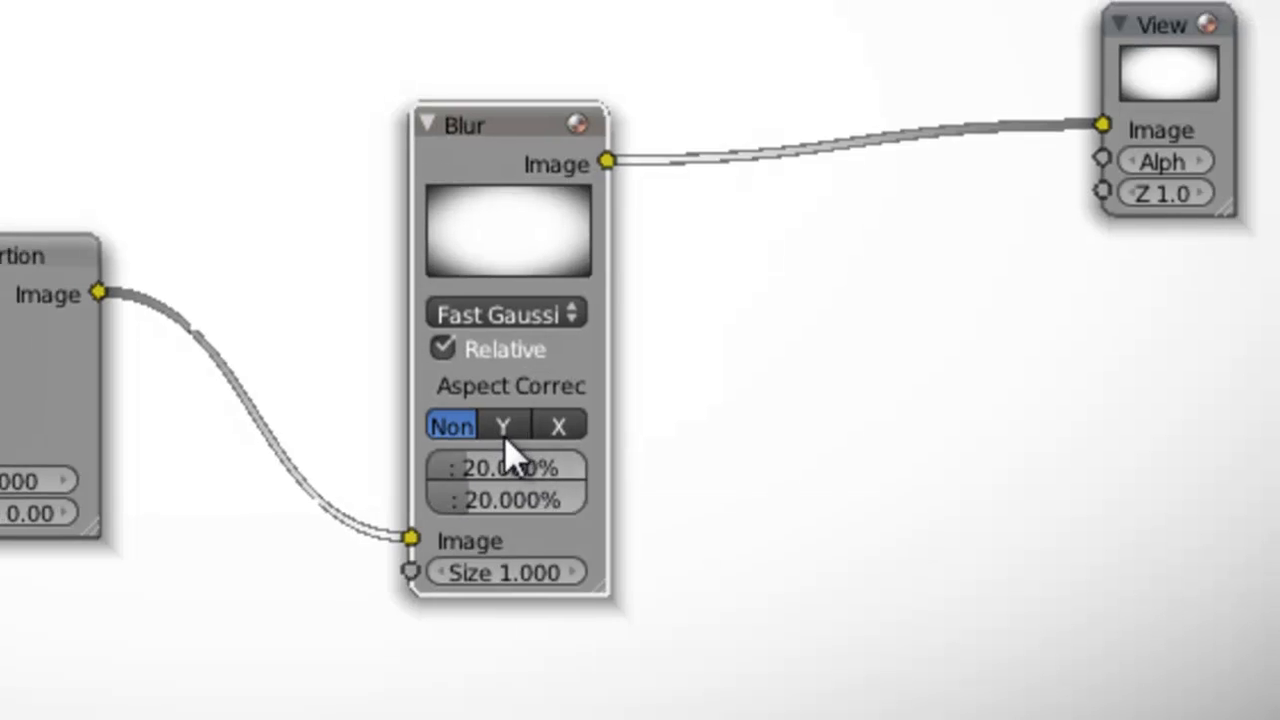
pyautogui.click(504, 432)
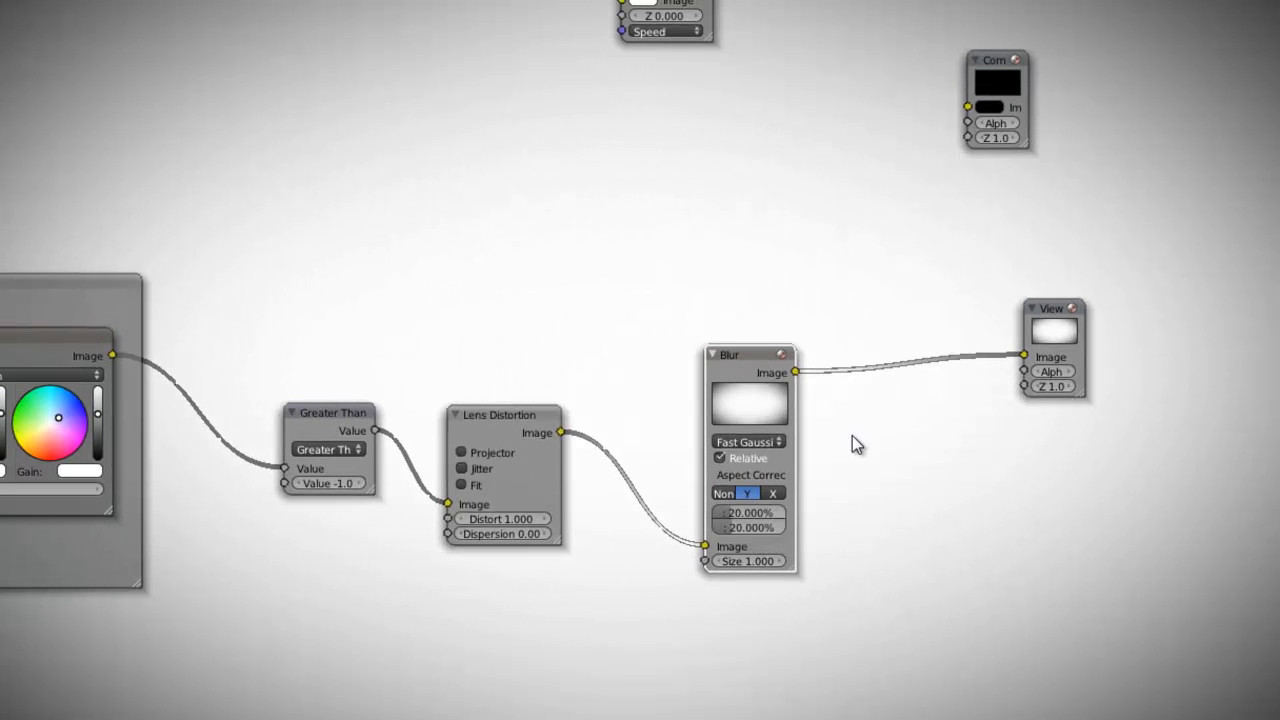
# Step: Move the Viewer node farther from the Blur node, level with its output, and shift the Composite node away to free space
pyautogui.scroll(-2, 909, 457)
pyautogui.scroll(-3, 907, 454)
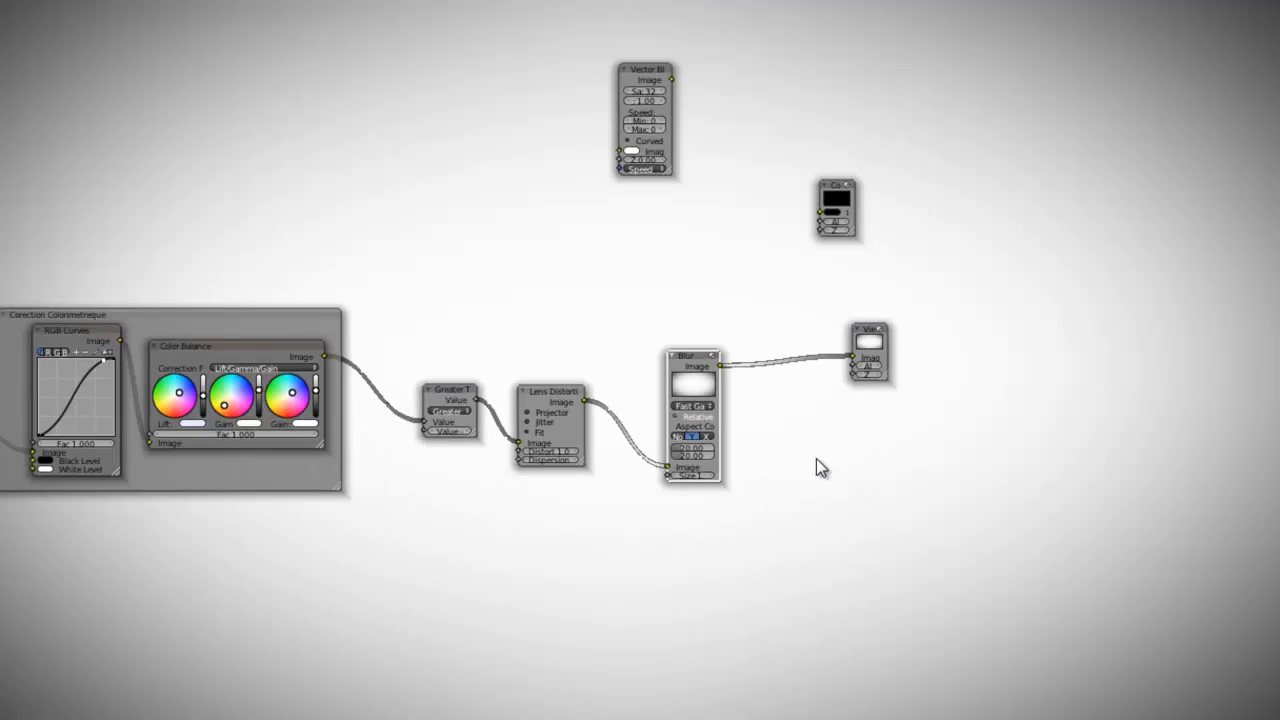
pyautogui.moveTo(816, 458); pyautogui.dragTo(926, 492, button='middle')
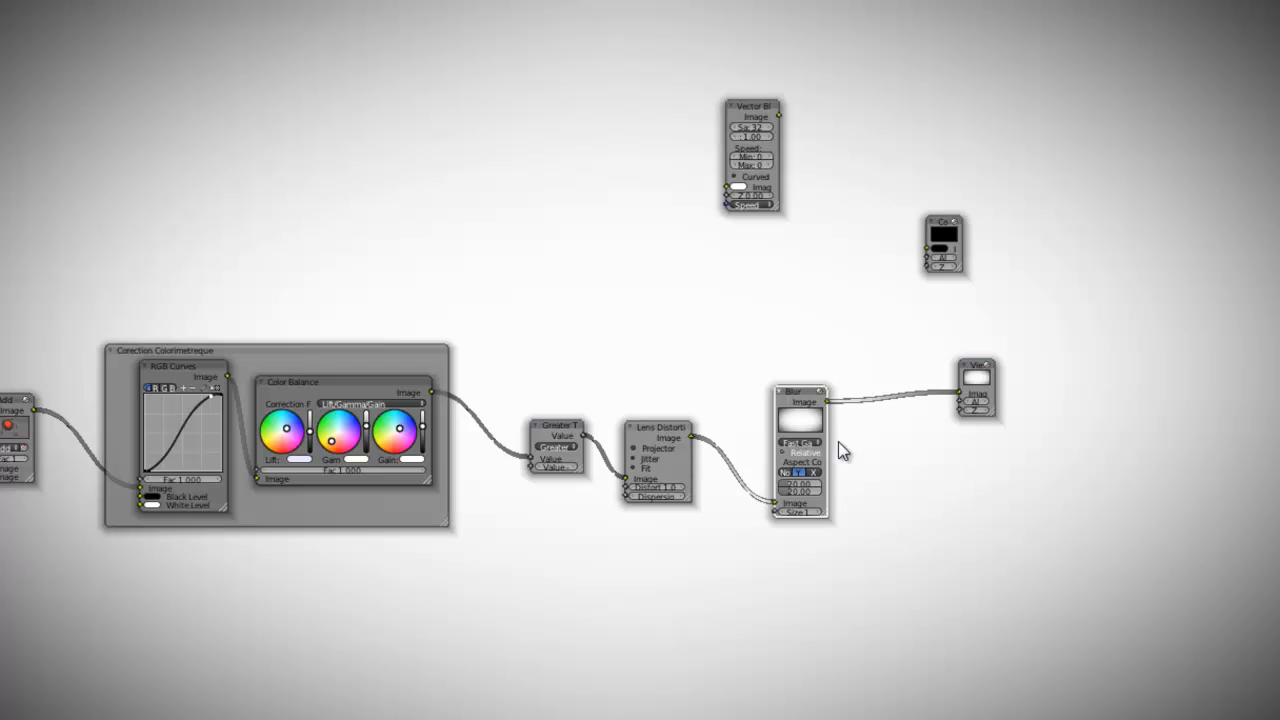
pyautogui.moveTo(851, 491); pyautogui.dragTo(652, 504, button='middle')
pyautogui.moveTo(786, 394); pyautogui.dragTo(898, 423)
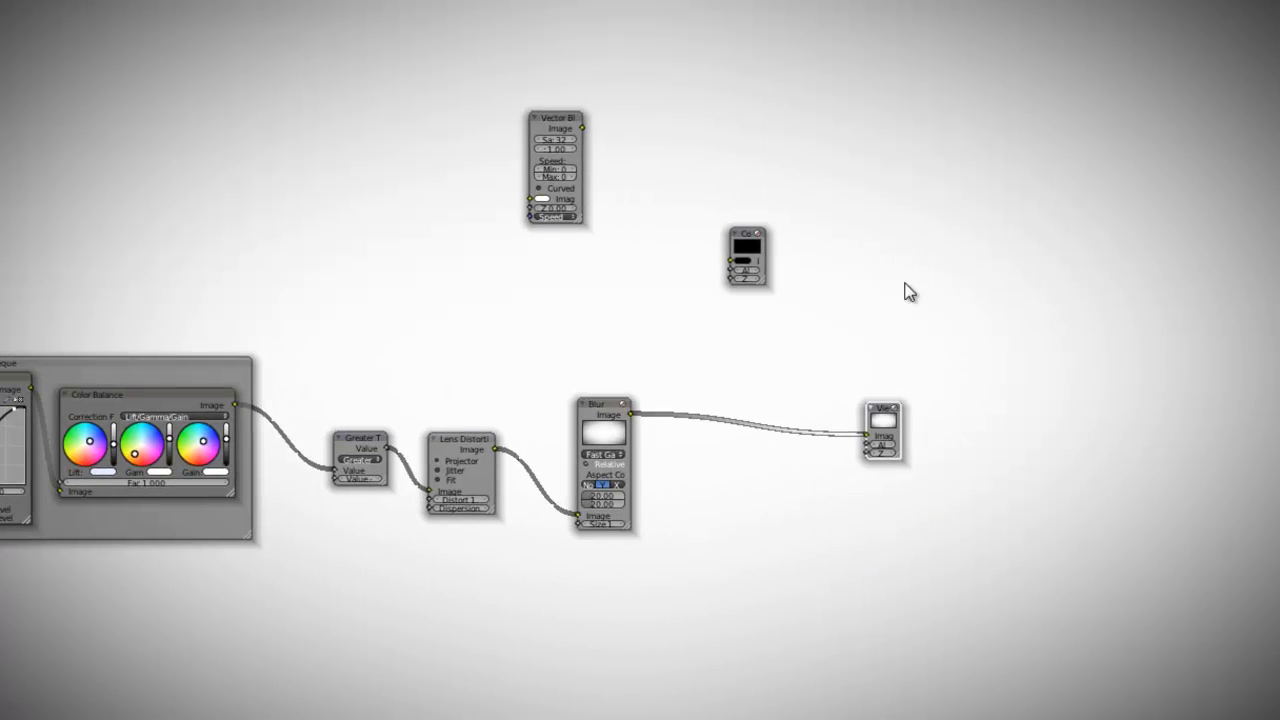
pyautogui.moveTo(884, 411); pyautogui.dragTo(956, 393)
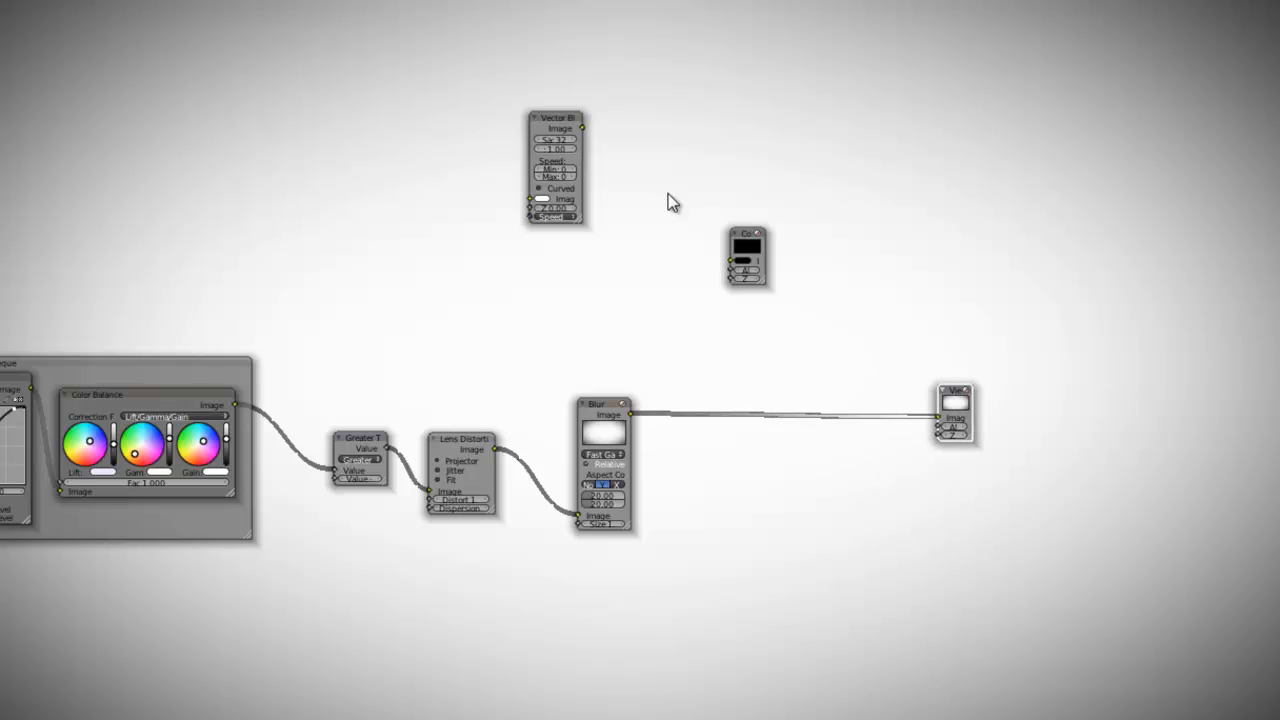
pyautogui.click(757, 235)
pyautogui.moveTo(760, 256); pyautogui.dragTo(932, 157)
# Step: Add a Mix node in the free space between the Blur and Viewer nodes and set its blend mode to Multiply
pyautogui.moveTo(342, 298); pyautogui.dragTo(590, 320, button='middle')
pyautogui.scroll(-1, 608, 323)
pyautogui.hotkey('shift', 'a')
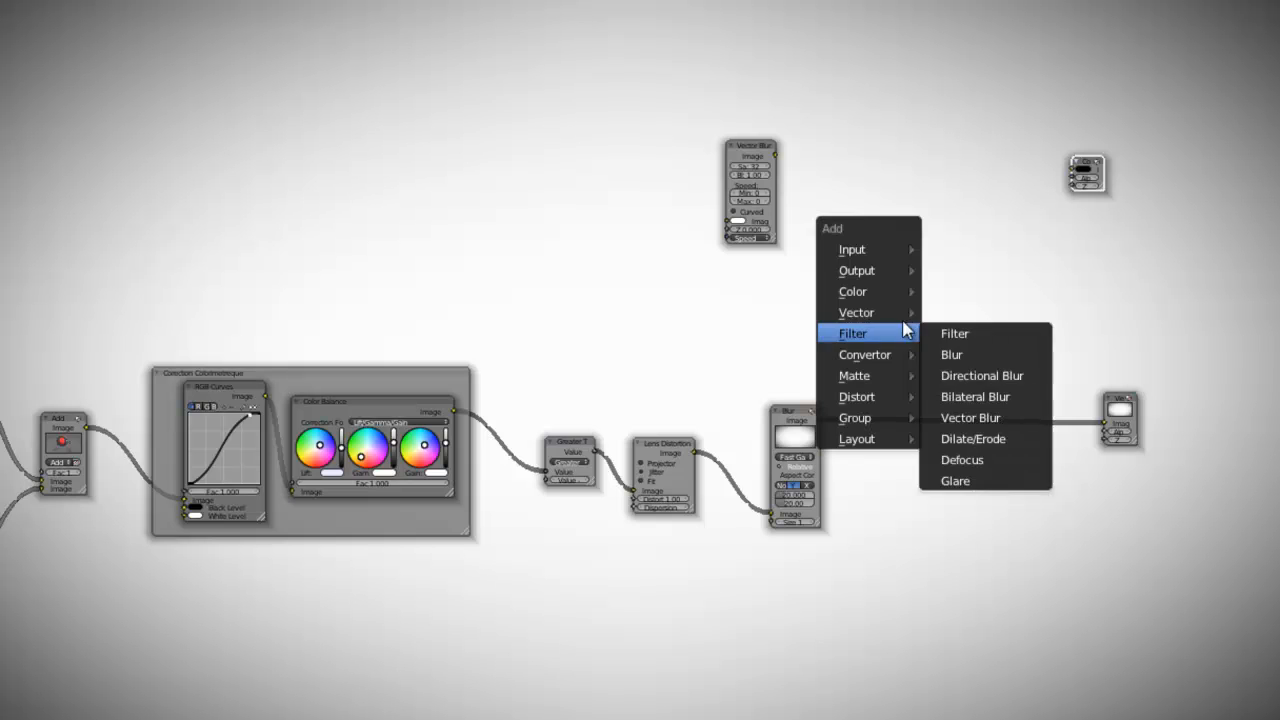
pyautogui.moveTo(880, 291)
pyautogui.click(995, 315)
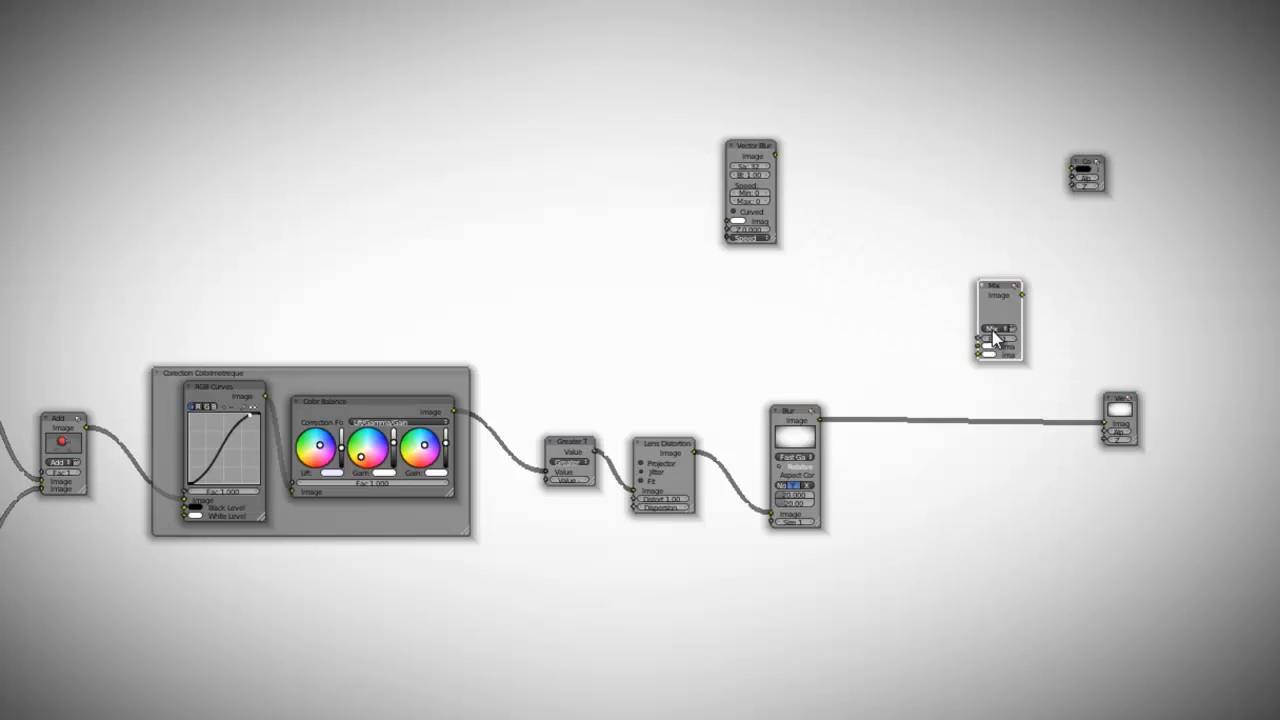
pyautogui.click(997, 343)
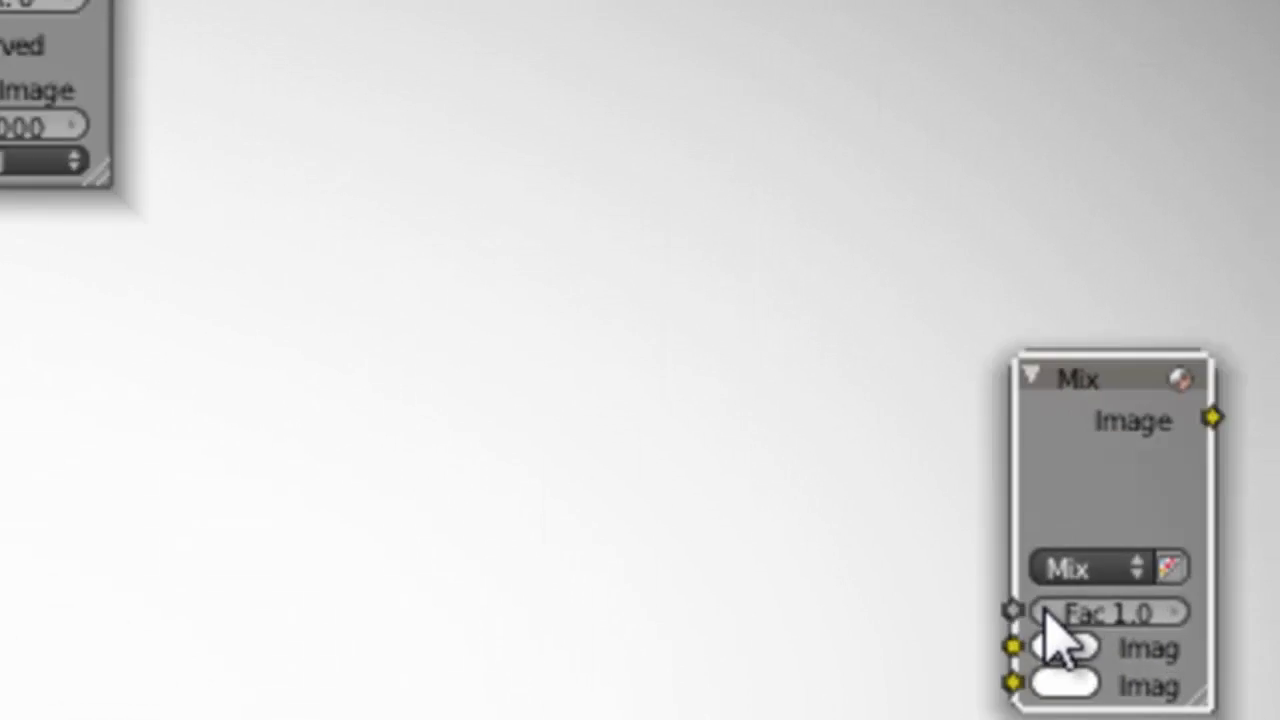
pyautogui.click(640, 603)
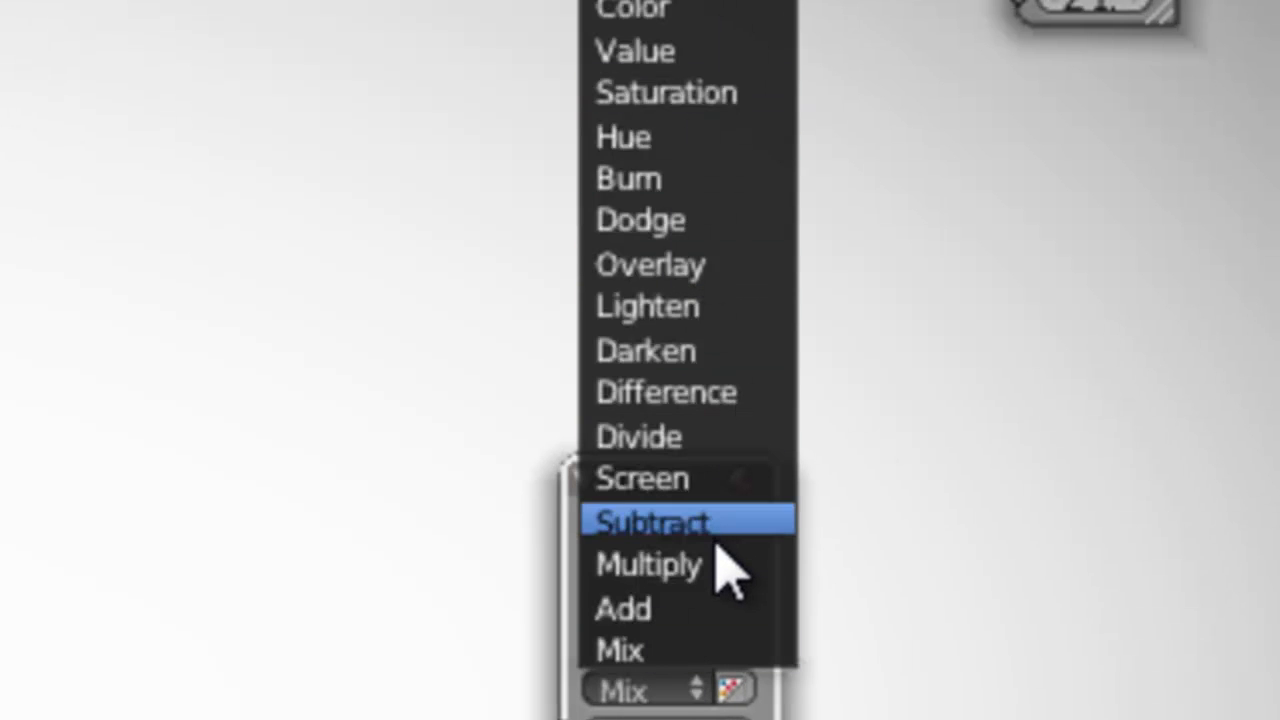
pyautogui.click(727, 568)
# Step: Connect Color Balance to the Multiply node's first image input and Blur to its second, and send the Multiply result to the Viewer
pyautogui.moveTo(597, 502); pyautogui.dragTo(934, 364)
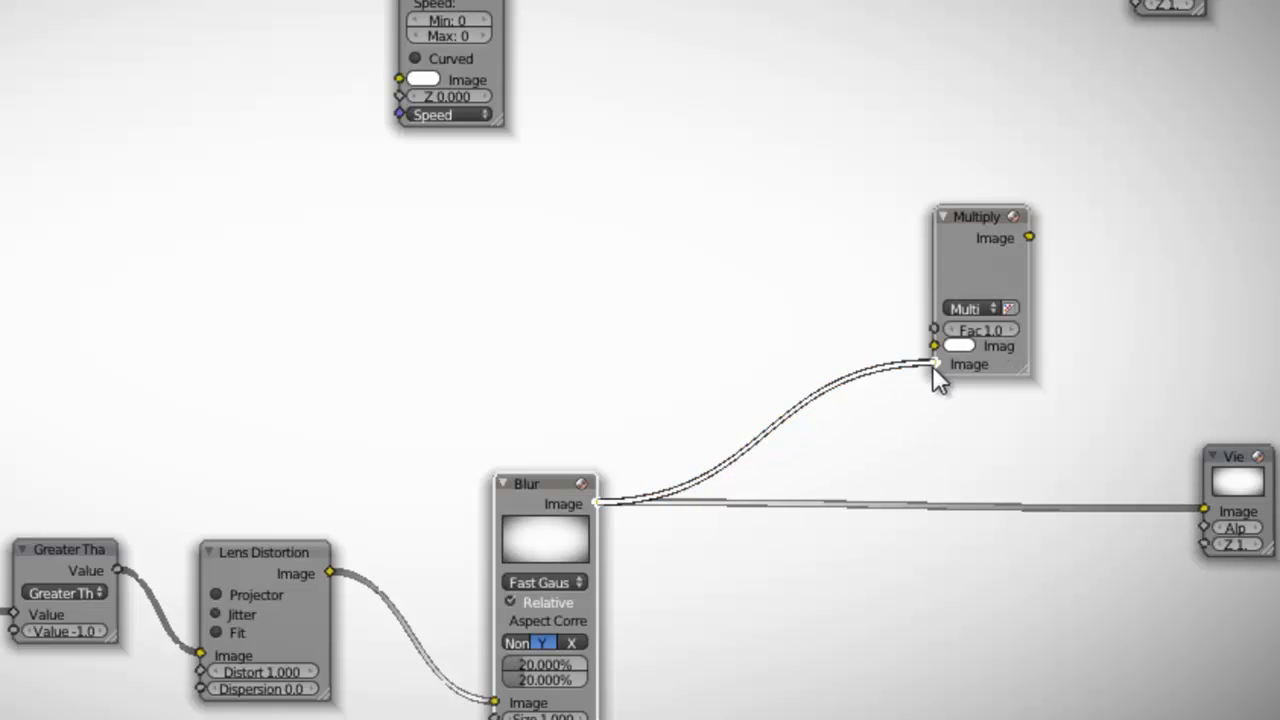
pyautogui.moveTo(0, 478); pyautogui.dragTo(903, 351)
pyautogui.keyDown('ctrl'); pyautogui.keyDown('shift'); pyautogui.click(1011, 255); pyautogui.keyUp('shift'); pyautogui.keyUp('ctrl')
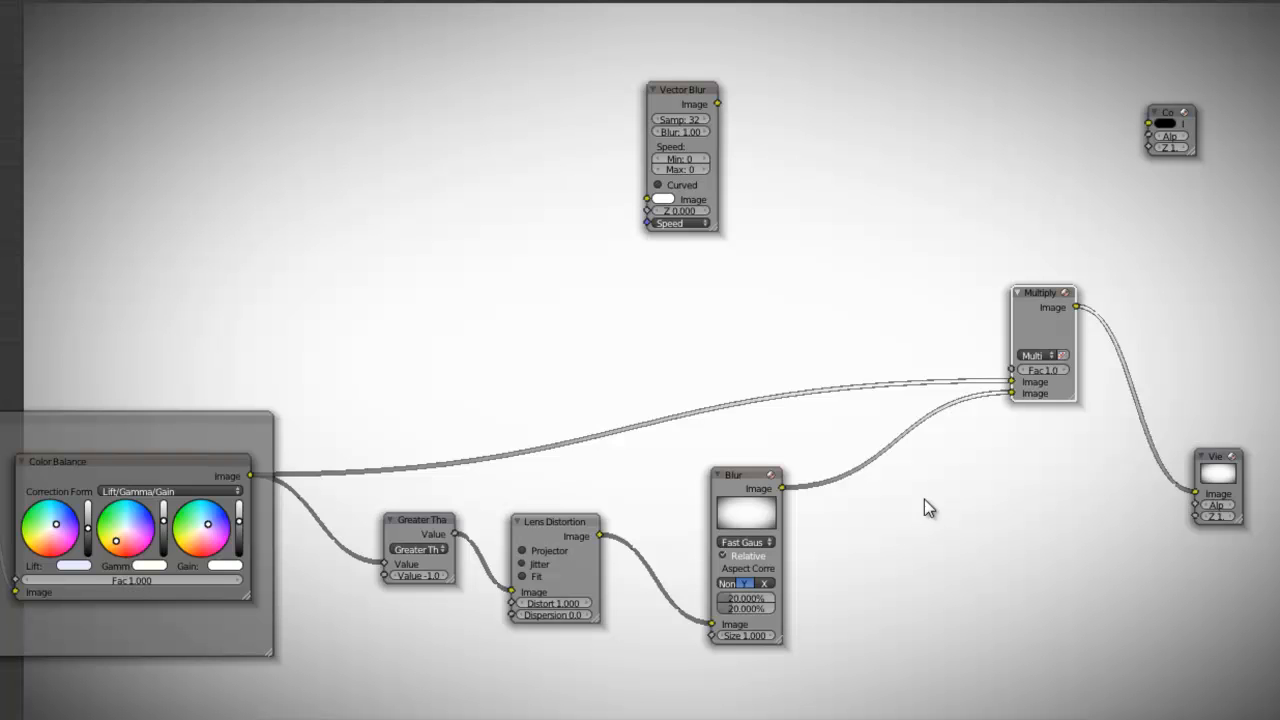
# Step: Set the Multiply node's factor to 0.5
pyautogui.scroll(-2, 934, 479)
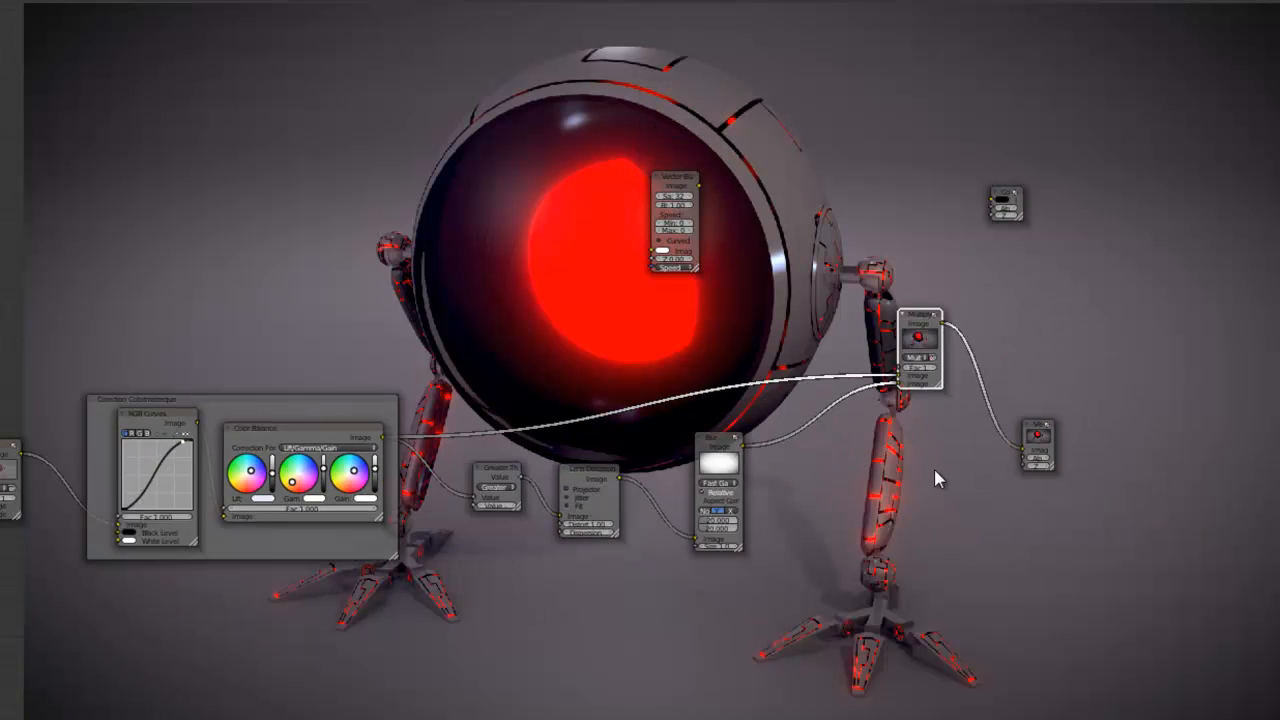
pyautogui.scroll(3, 934, 469)
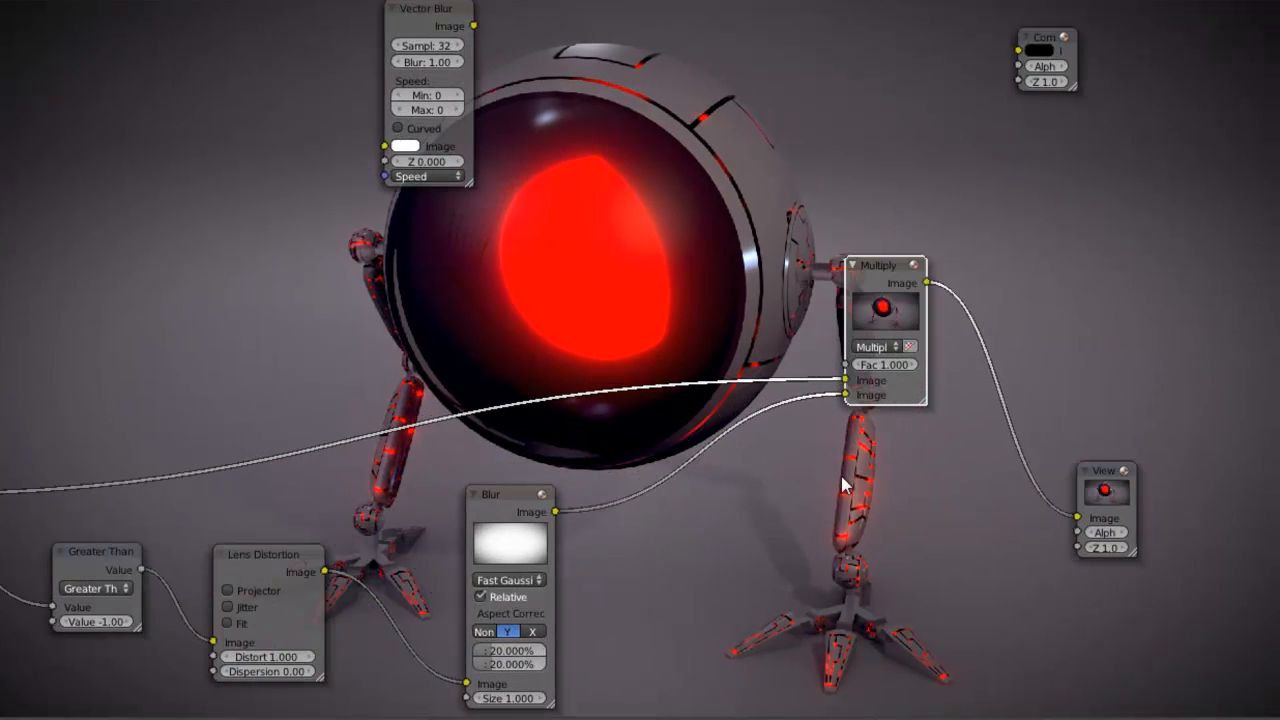
pyautogui.click(885, 364)
pyautogui.write('0.5')
pyautogui.press('Return')
# Step: Compare the image with and without the vignette by switching the Viewer between the Color Balance and Multiply outputs
pyautogui.scroll(-2, 800, 488)
pyautogui.moveTo(786, 495); pyautogui.dragTo(867, 436, button='middle')
pyautogui.click(1060, 392)
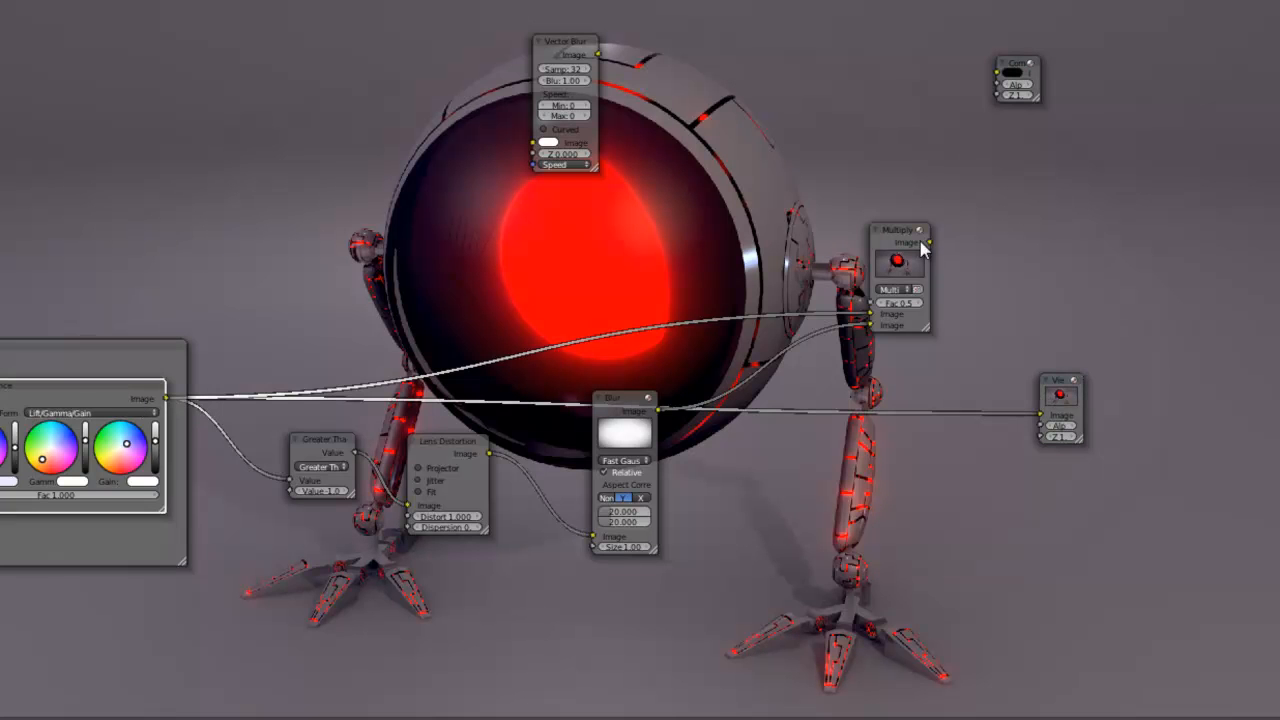
pyautogui.click(912, 244)
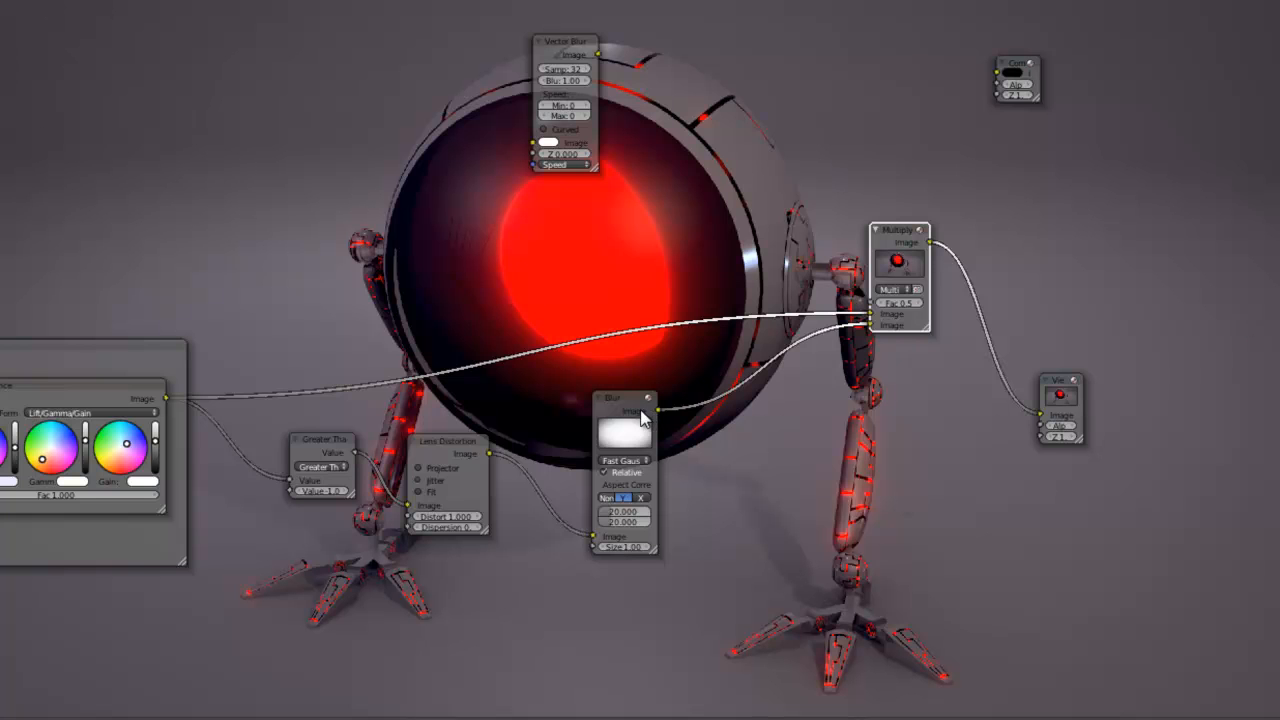
pyautogui.keyDown('ctrl'); pyautogui.keyDown('shift'); pyautogui.click(160, 401); pyautogui.keyUp('shift'); pyautogui.keyUp('ctrl')
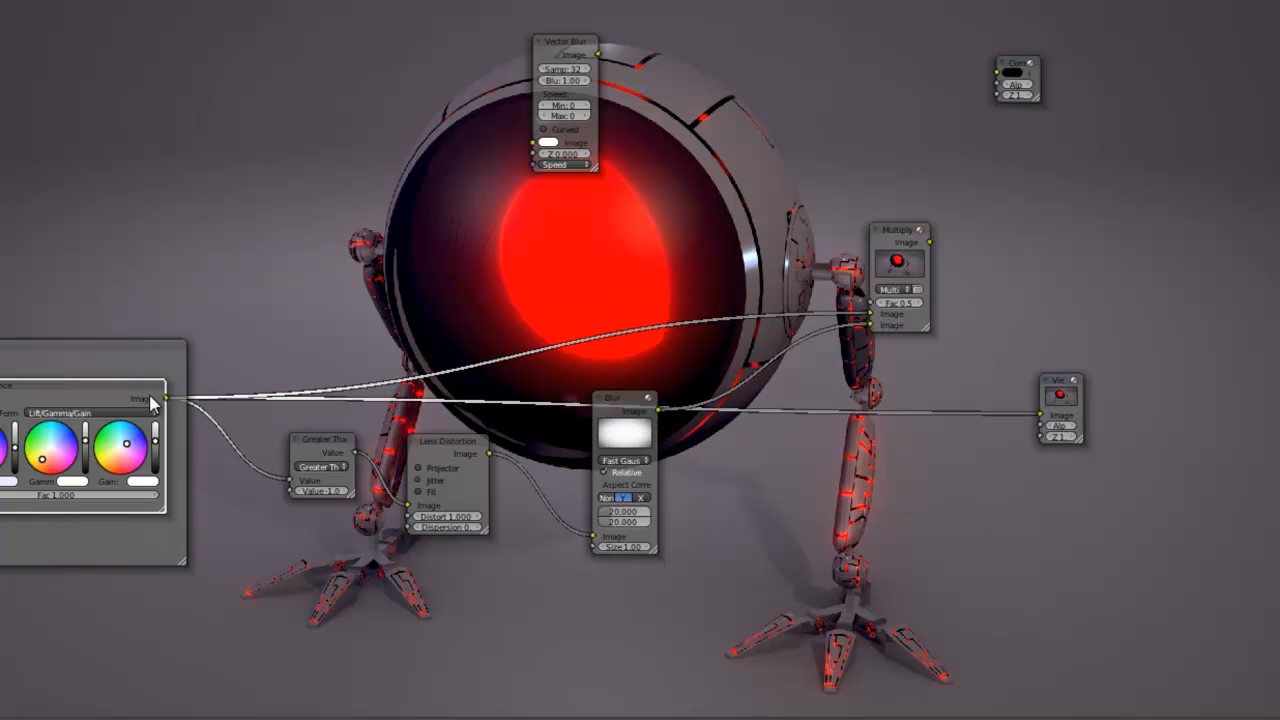
pyautogui.keyDown('ctrl'); pyautogui.keyDown('shift'); pyautogui.click(915, 256); pyautogui.keyUp('shift'); pyautogui.keyUp('ctrl')
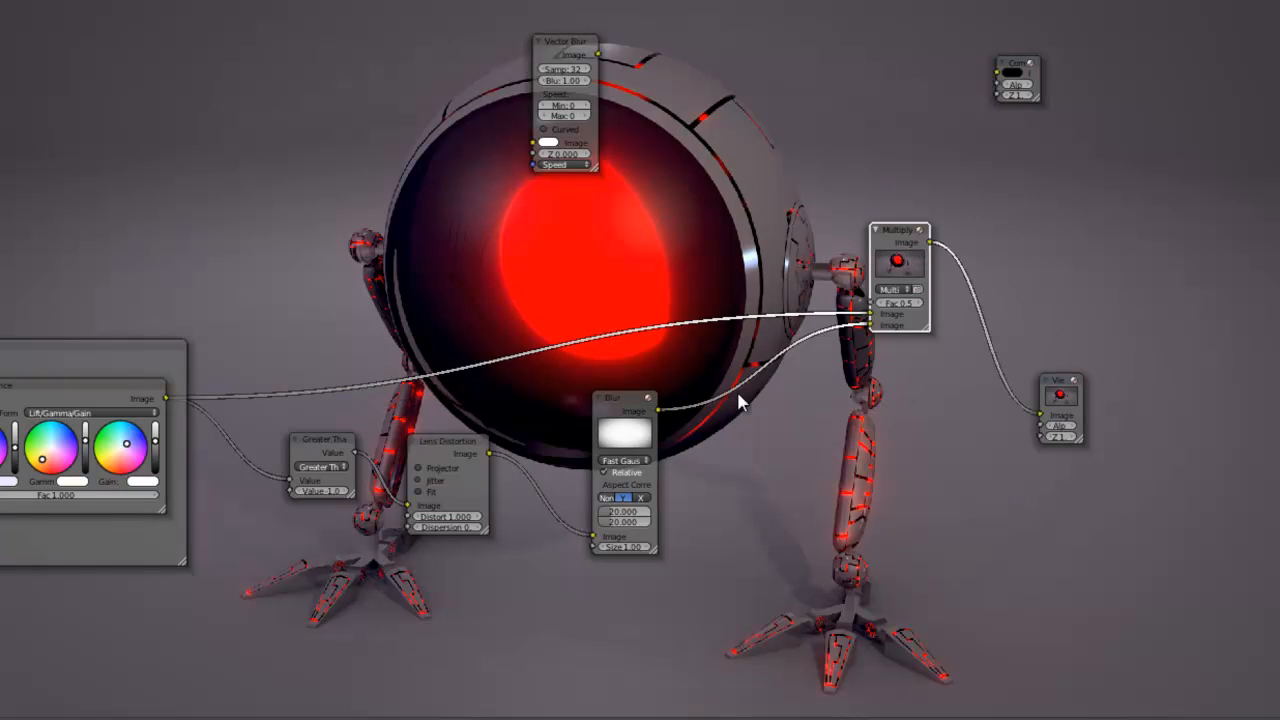
# Step: Move the Multiply node beside Blur and shift the Lens Distortion and Greater Than nodes closer to Blur
pyautogui.scroll(-3, 665, 418)
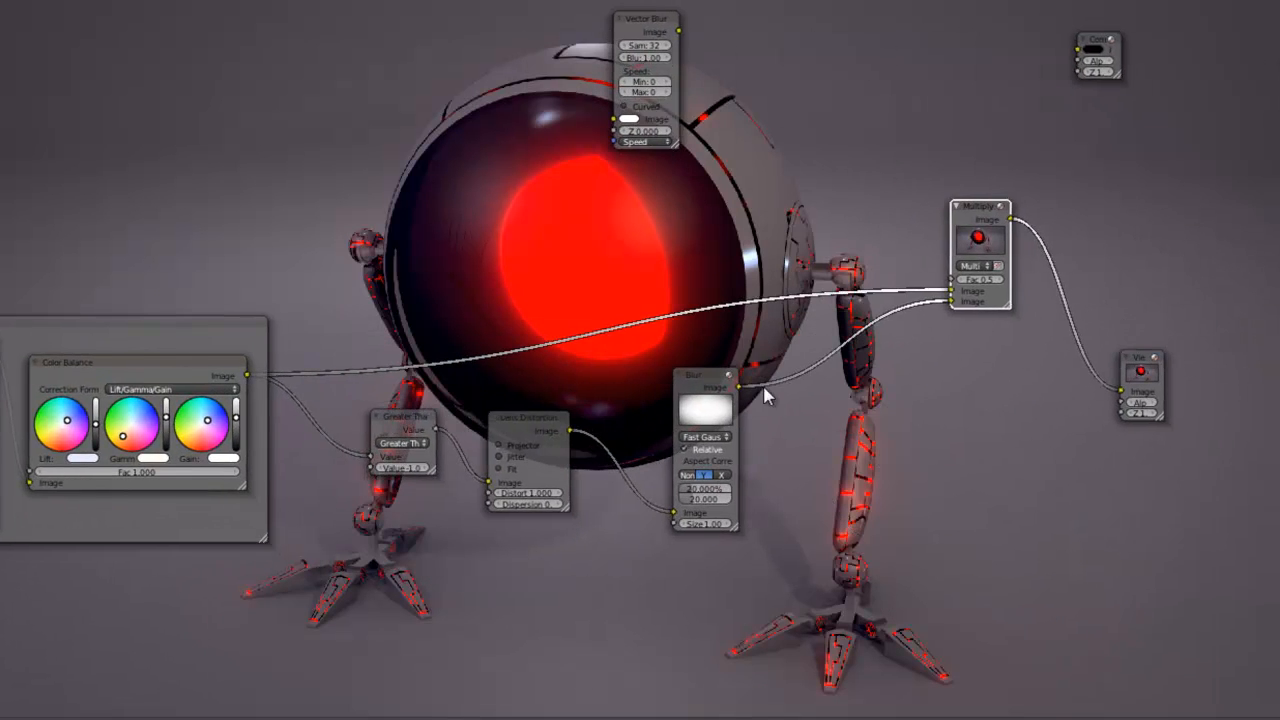
pyautogui.scroll(3, 770, 405)
pyautogui.moveTo(909, 489); pyautogui.dragTo(967, 364, button='middle')
pyautogui.scroll(-3, 981, 427)
pyautogui.moveTo(1030, 98); pyautogui.dragTo(832, 285)
pyautogui.moveTo(480, 318); pyautogui.dragTo(557, 320)
pyautogui.moveTo(396, 318); pyautogui.dragTo(474, 325)
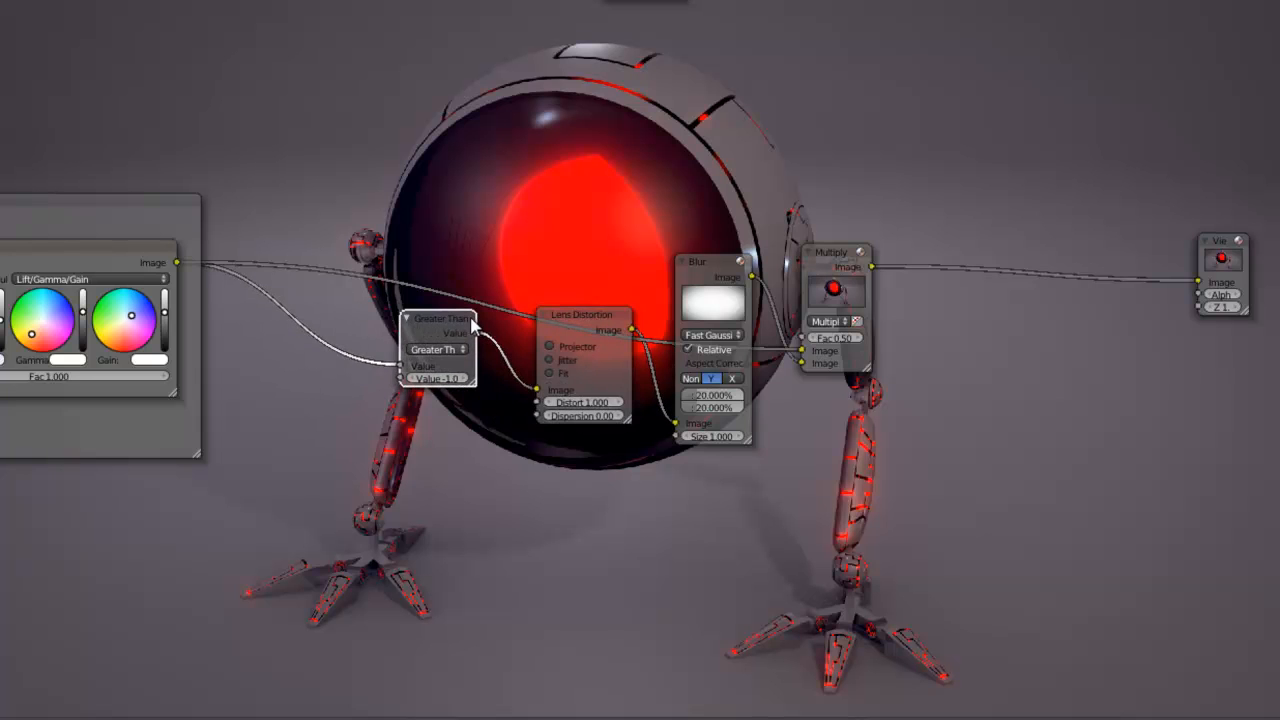
# Step: Duplicate the colour correction frame and place the copy around the Greater Than, Lens Distortion, Blur and Multiply nodes
pyautogui.scroll(-1, 566, 486)
pyautogui.moveTo(566, 486); pyautogui.dragTo(626, 491, button='middle')
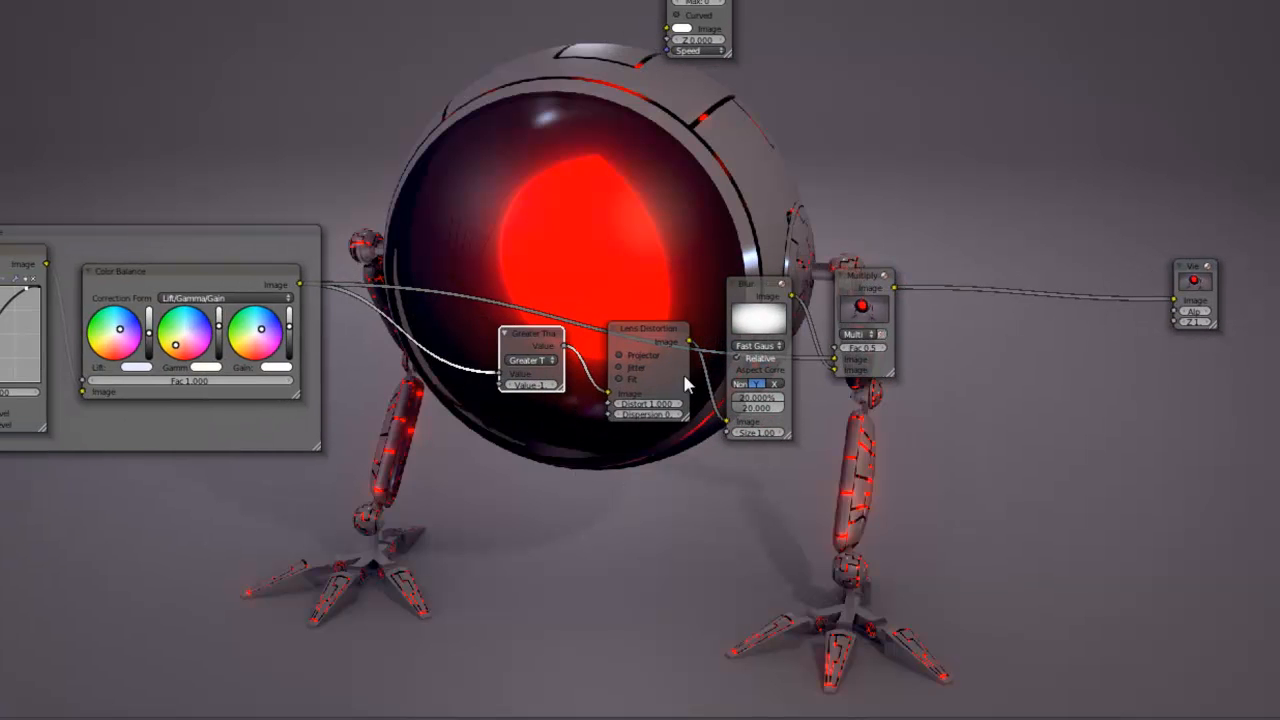
pyautogui.hotkey('shift', 'a')
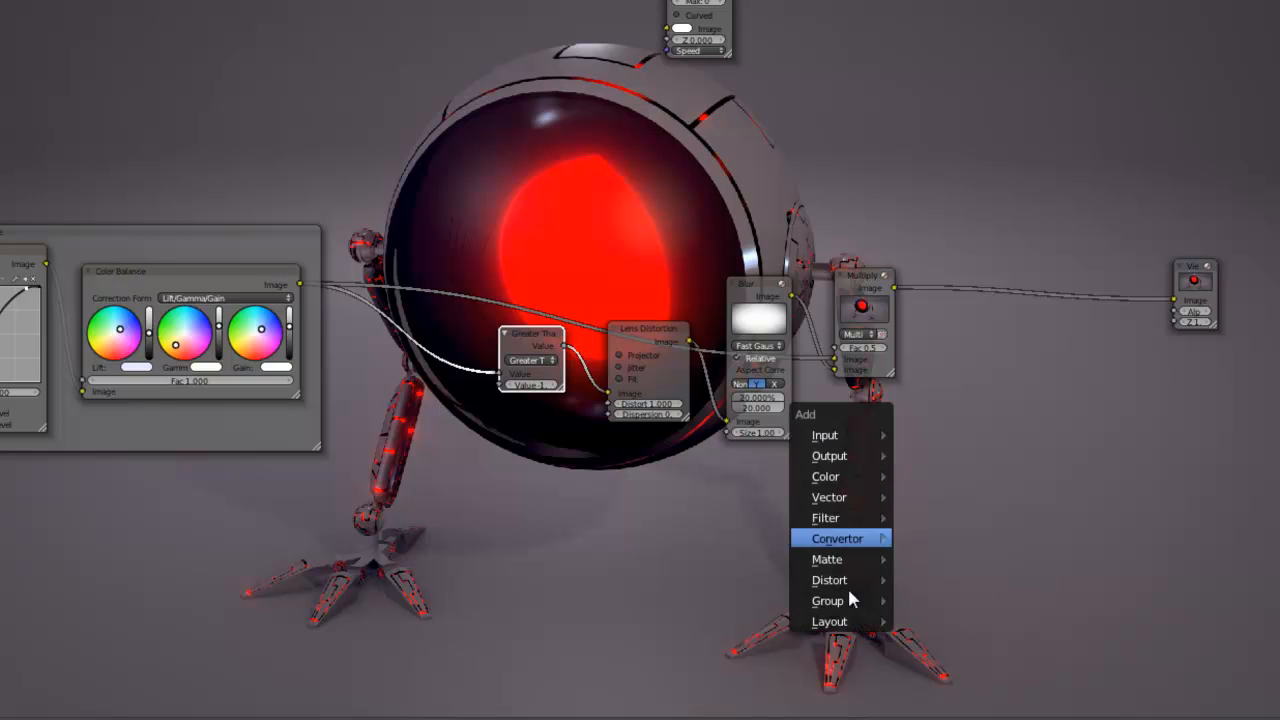
pyautogui.moveTo(840, 601)
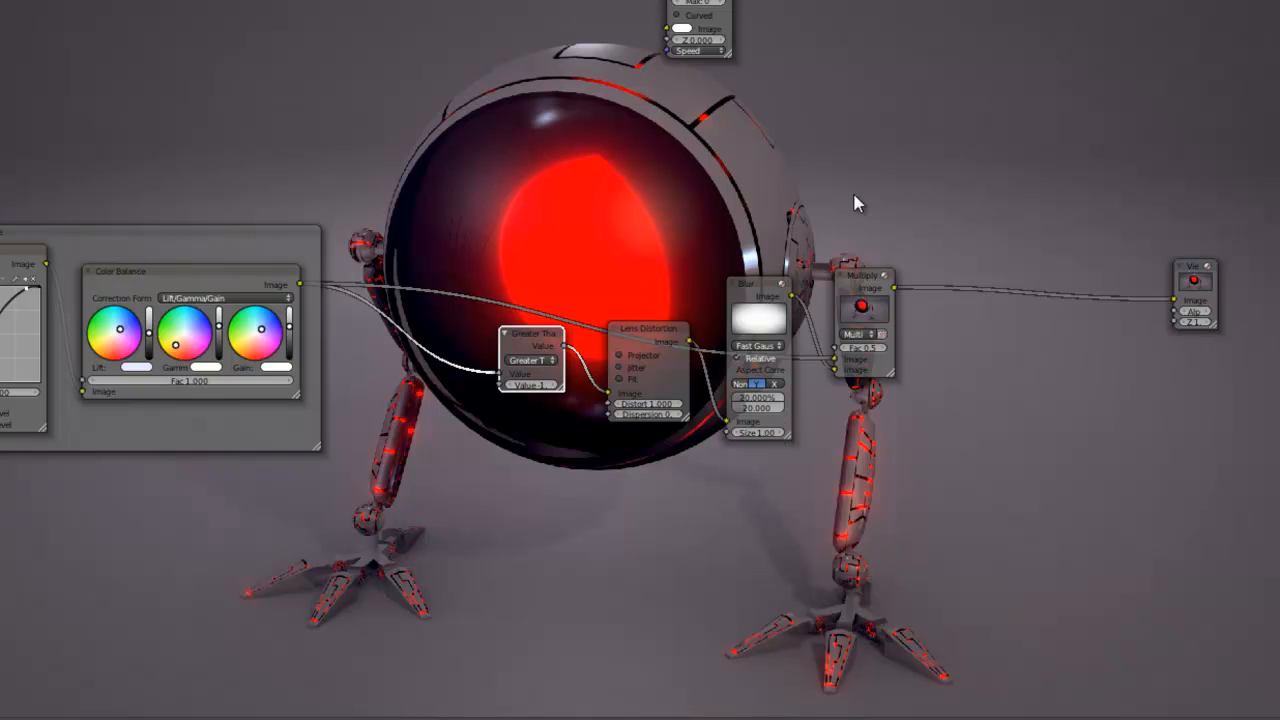
pyautogui.scroll(1, 706, 477)
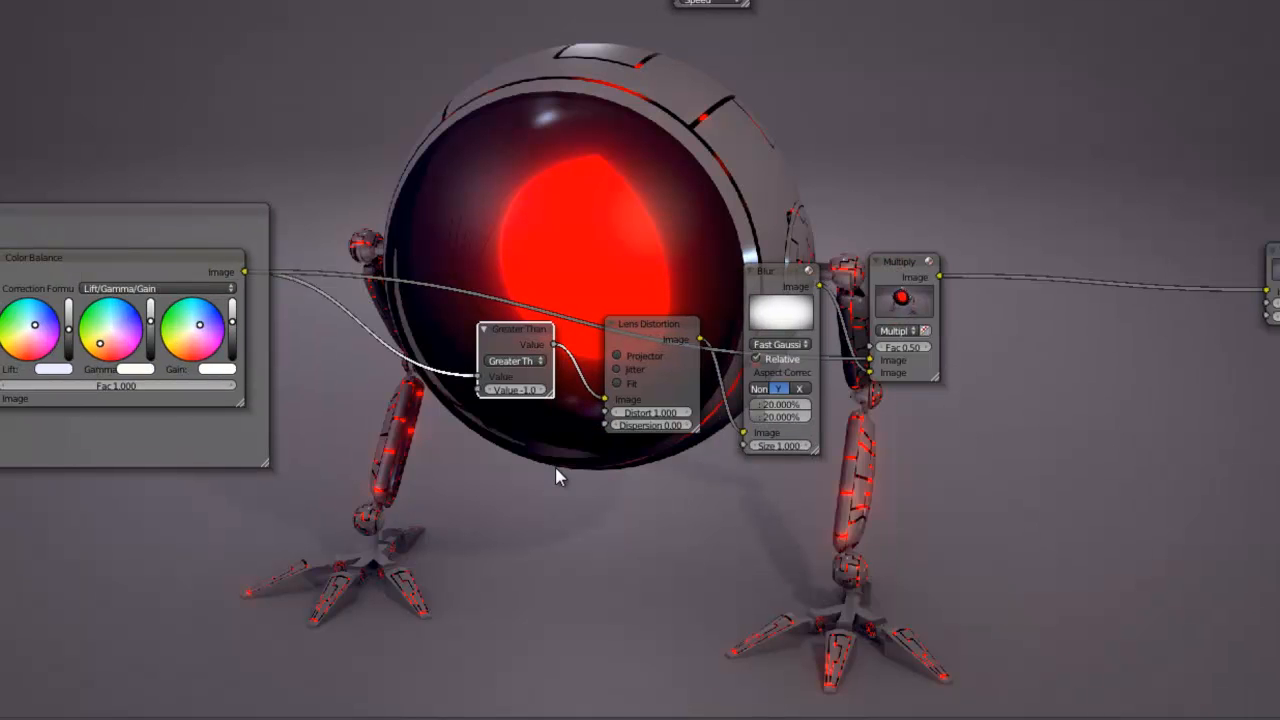
pyautogui.moveTo(718, 475); pyautogui.dragTo(753, 488, button='middle')
pyautogui.scroll(1, 718, 465)
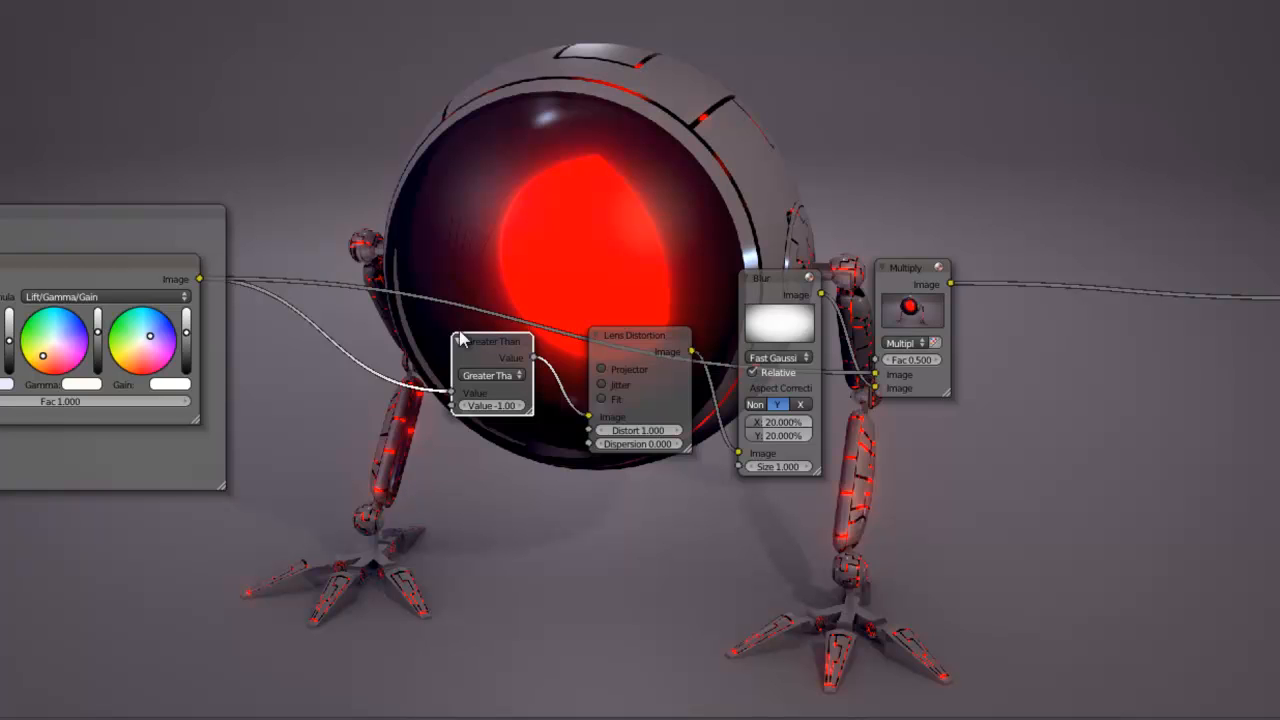
pyautogui.scroll(-2, 297, 317)
pyautogui.scroll(-1, 161, 236)
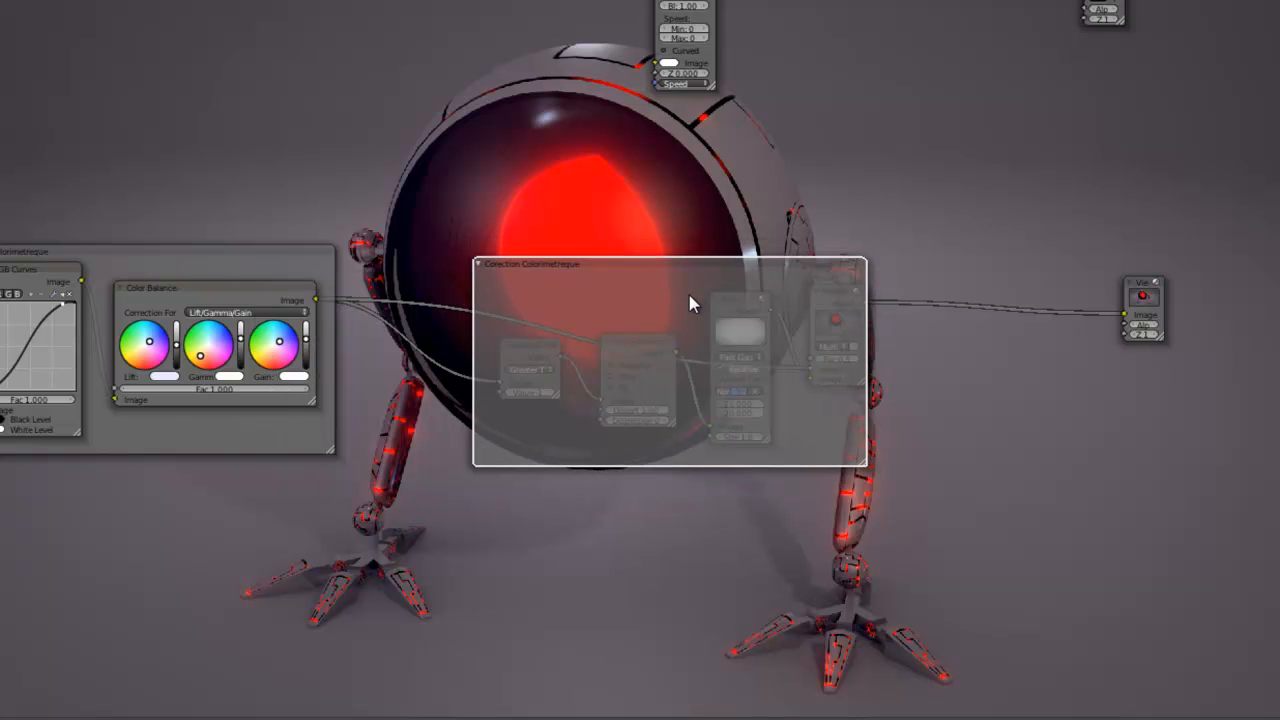
pyautogui.click(541, 350)
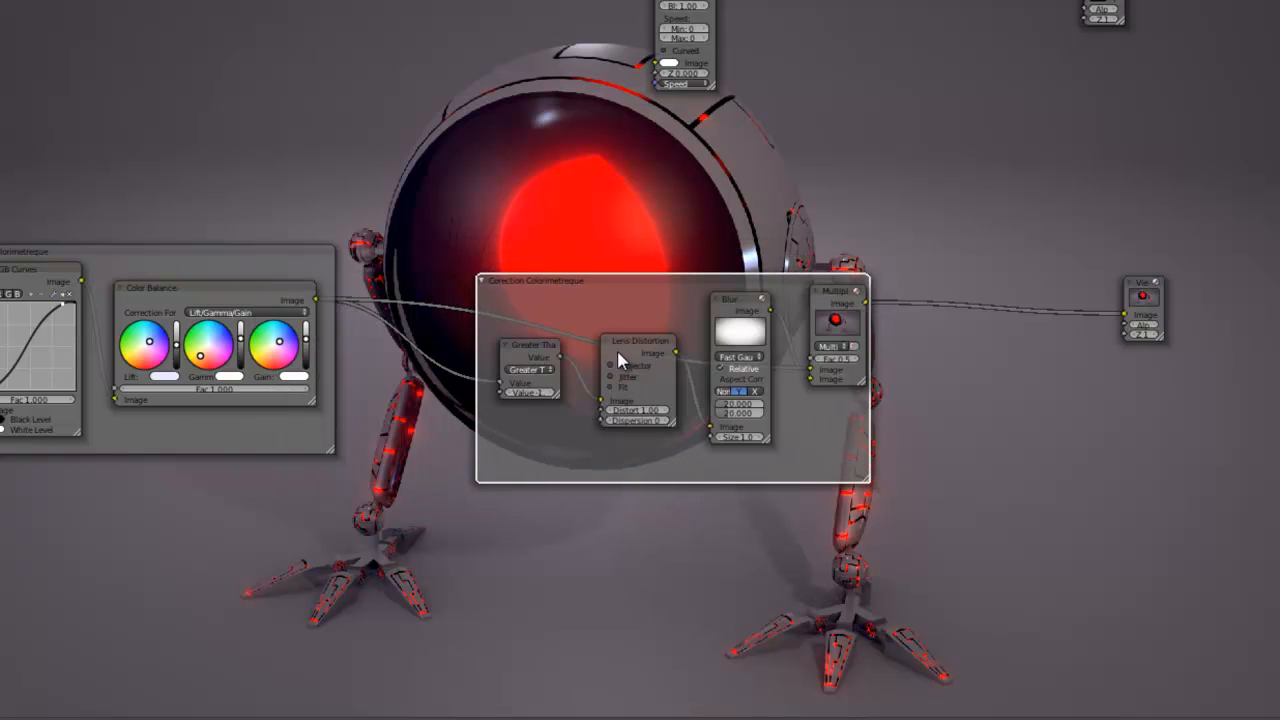
# Step: Collapse the Greater Than, Lens Distortion and Blur nodes, pack them tightly with Multiply, and shrink the new frame around them
pyautogui.click(510, 345)
pyautogui.press('h')
pyautogui.click(629, 341)
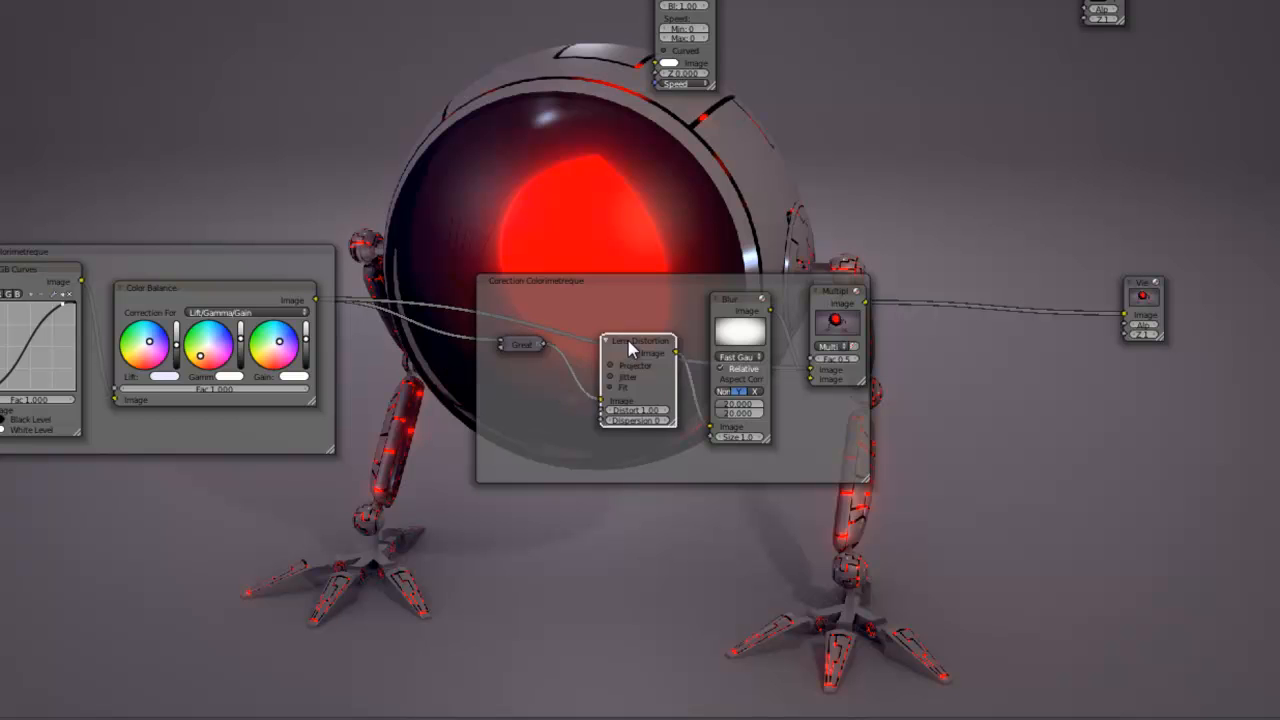
pyautogui.press('h')
pyautogui.moveTo(625, 345); pyautogui.dragTo(576, 353)
pyautogui.click(716, 311)
pyautogui.press('h')
pyautogui.moveTo(732, 301); pyautogui.dragTo(627, 350)
pyautogui.moveTo(849, 293); pyautogui.dragTo(735, 326)
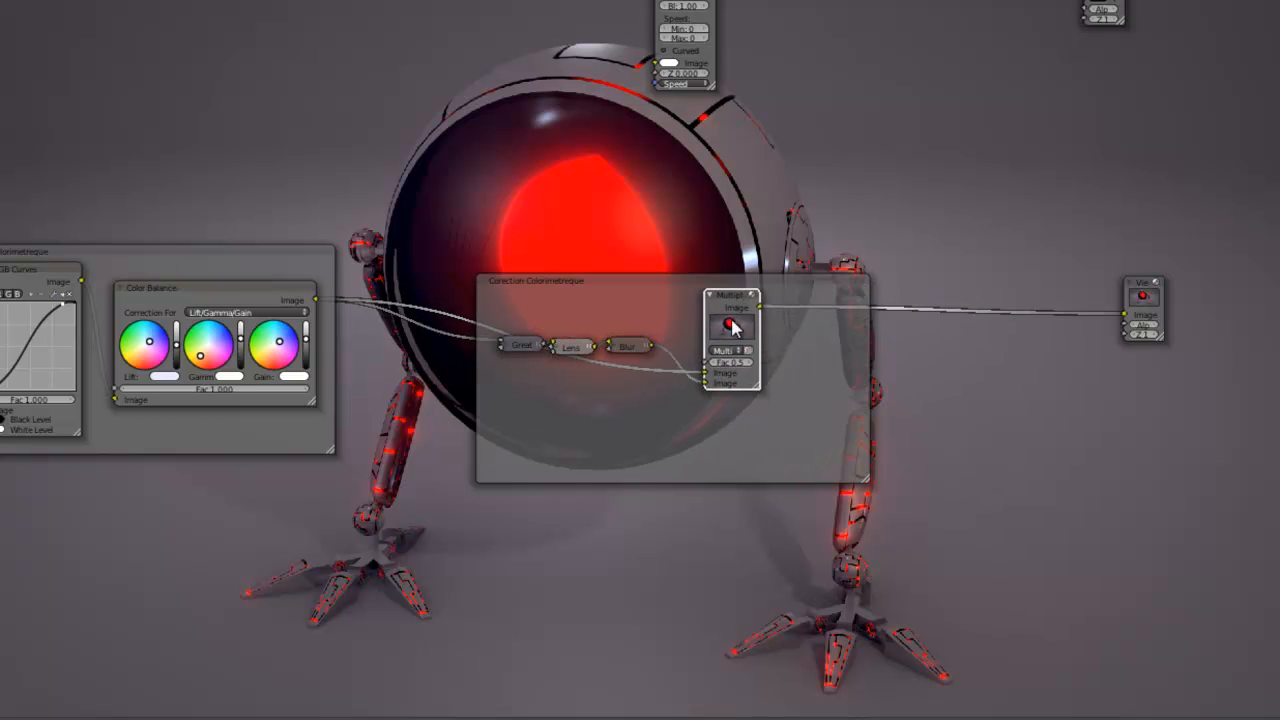
pyautogui.moveTo(866, 478); pyautogui.dragTo(785, 408)
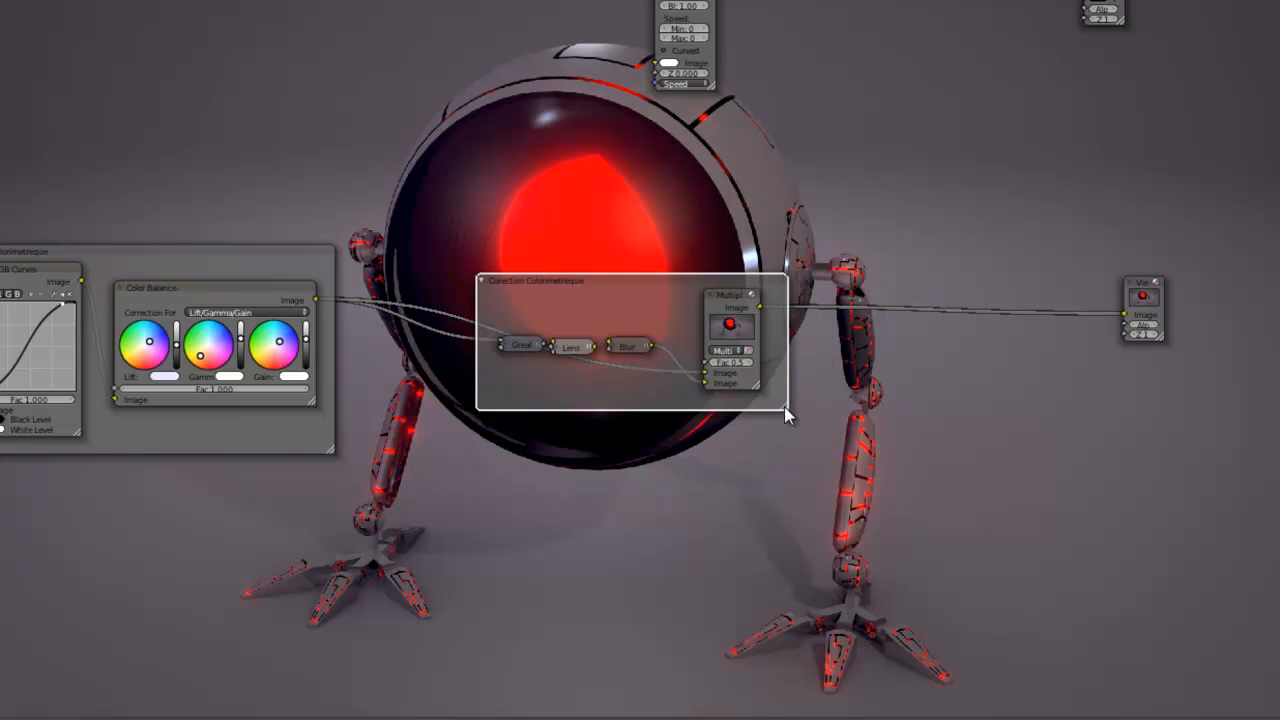
# Step: Select the Greater Than, Lens Distortion, Blur and Multiply nodes together and nudge them slightly inside the frame, keeping the first three collapsed
pyautogui.click(627, 350)
pyautogui.keyDown('shift'); pyautogui.click(572, 350); pyautogui.keyUp('shift')
pyautogui.keyDown('shift'); pyautogui.click(538, 349); pyautogui.keyUp('shift')
pyautogui.keyDown('shift'); pyautogui.click(732, 319); pyautogui.keyUp('shift')
pyautogui.press('h')
pyautogui.press('h')
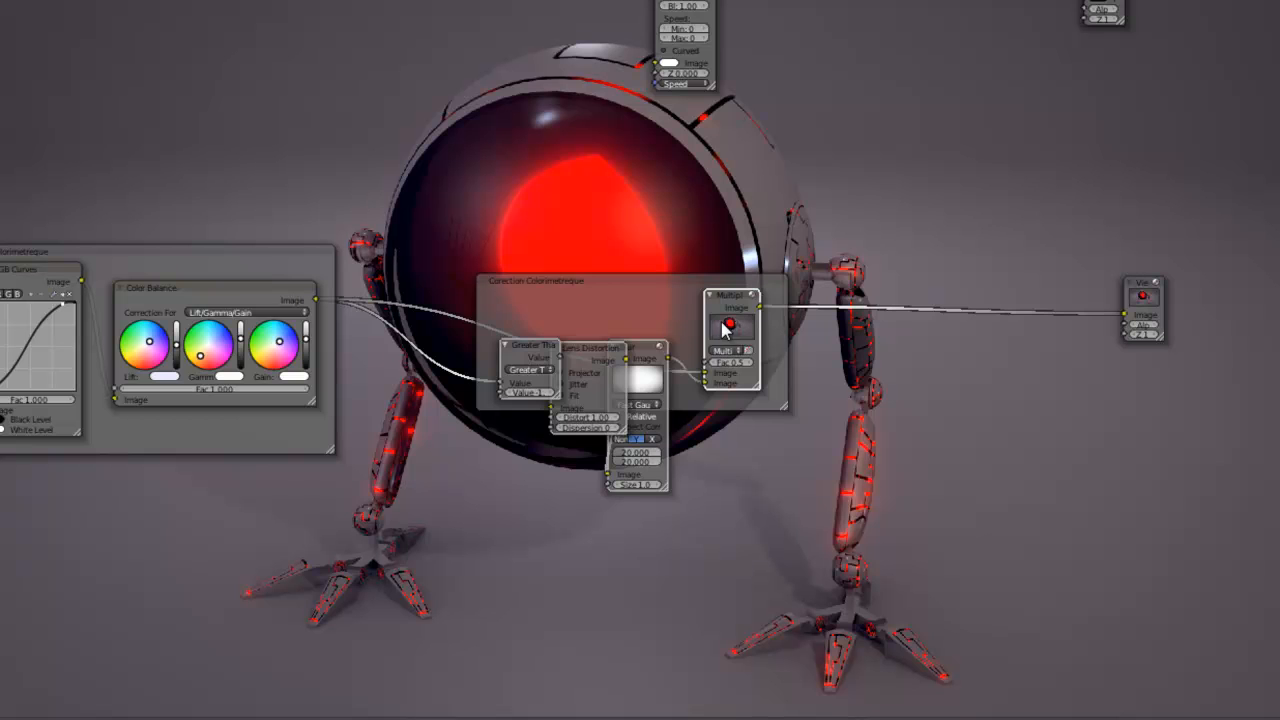
pyautogui.hotkey('ctrl', 'z')
pyautogui.hotkey('ctrl', 'z')
pyautogui.press('g')
pyautogui.rightClick(668, 316)
# Step: Label the new frame around the vignette nodes as Vignette
pyautogui.click(651, 309)
pyautogui.press('n')
pyautogui.click(1266, 37)
pyautogui.write('Vigne')
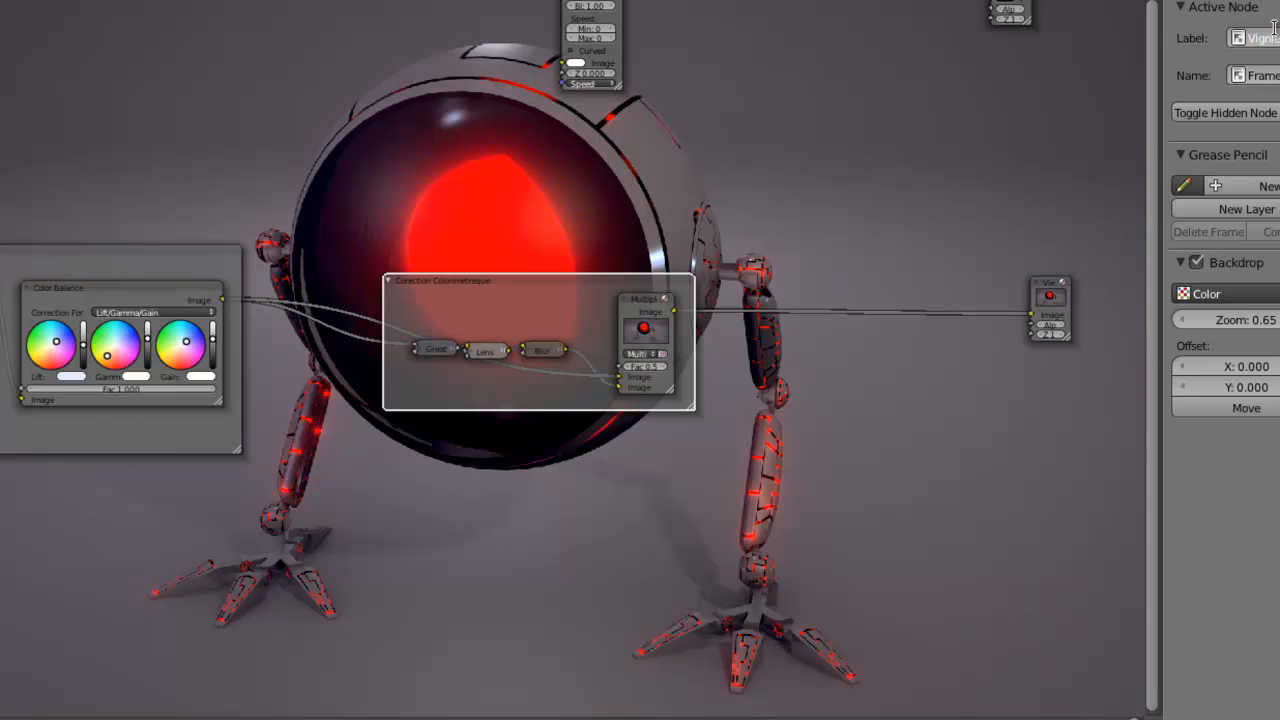
pyautogui.press('Return')
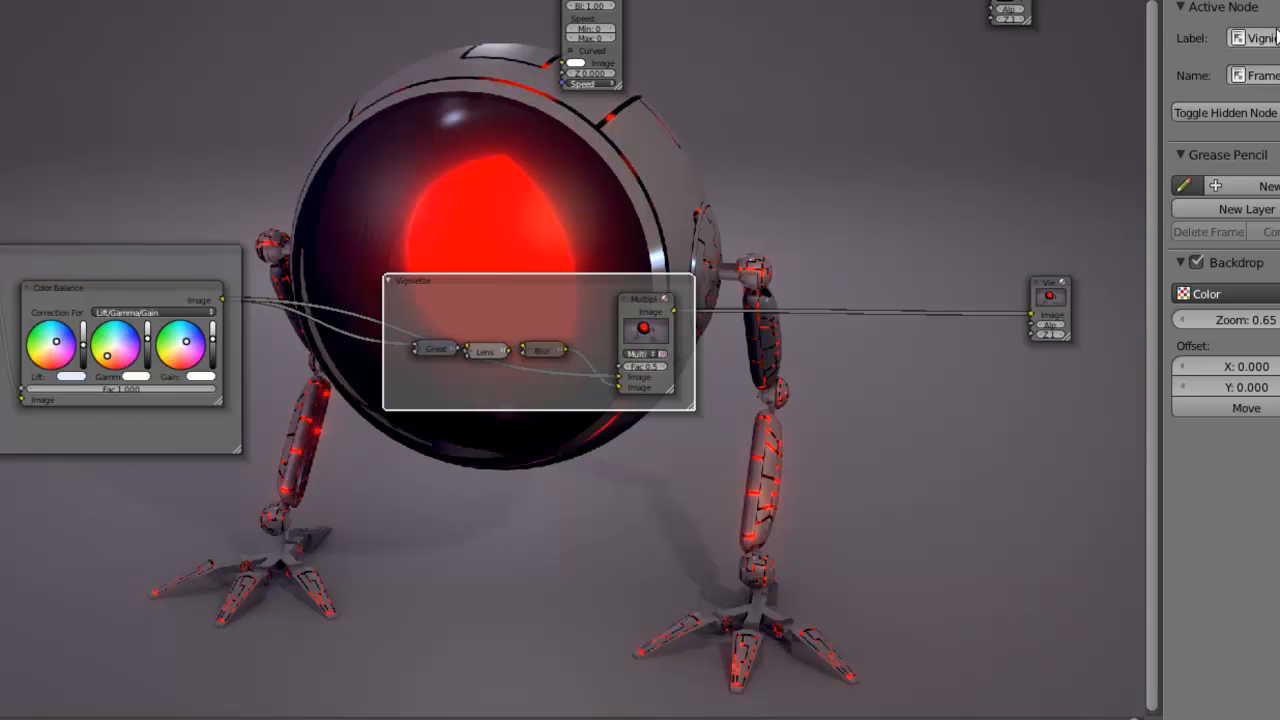
# Step: Move the Vignette frame closer to the colour correction frame
pyautogui.scroll(-2, 742, 348)
pyautogui.moveTo(750, 342); pyautogui.dragTo(955, 338, button='middle')
pyautogui.scroll(-3, 690, 428)
pyautogui.moveTo(682, 444); pyautogui.dragTo(838, 336, button='middle')
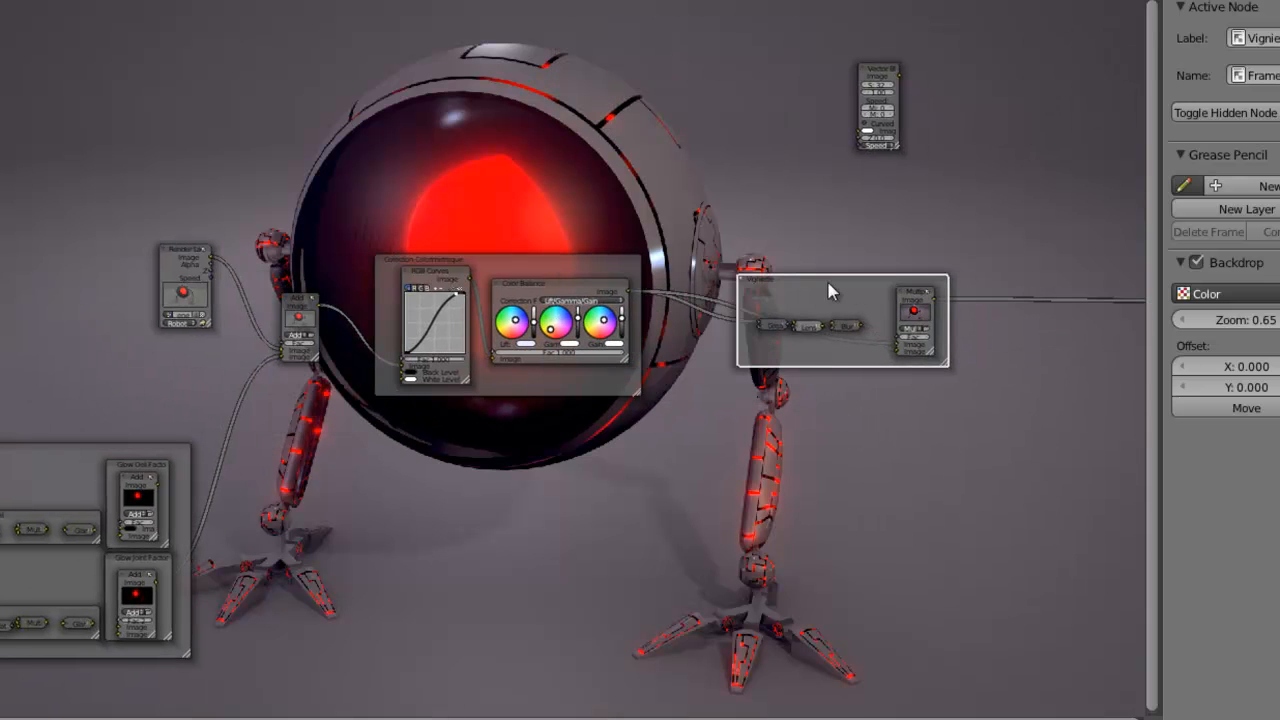
pyautogui.moveTo(828, 284); pyautogui.dragTo(809, 276)
pyautogui.scroll(-3, 903, 311)
# Step: Move the Viewer node closer to the Vignette frame and the unused Vector Blur node above the start of the colour correction frame
pyautogui.click(1039, 305)
pyautogui.moveTo(1039, 312); pyautogui.dragTo(909, 309)
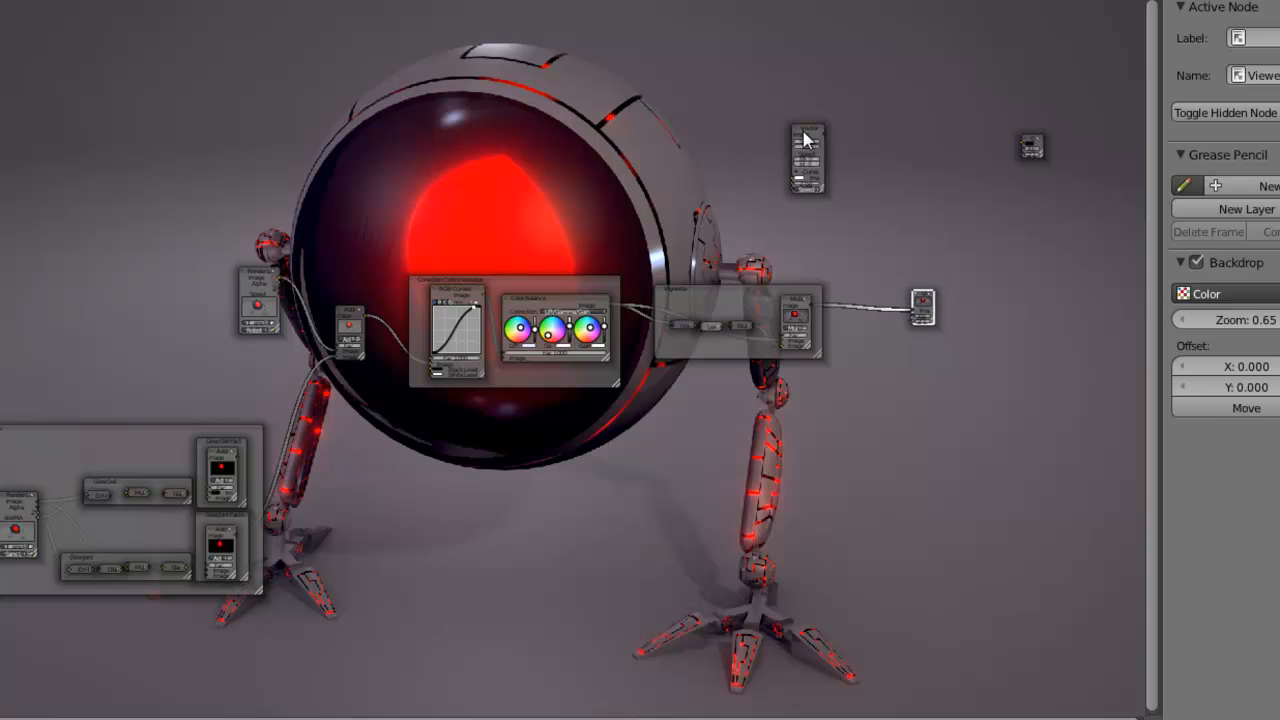
pyautogui.moveTo(806, 140); pyautogui.dragTo(383, 136)
pyautogui.moveTo(578, 358); pyautogui.dragTo(688, 319, button='middle')
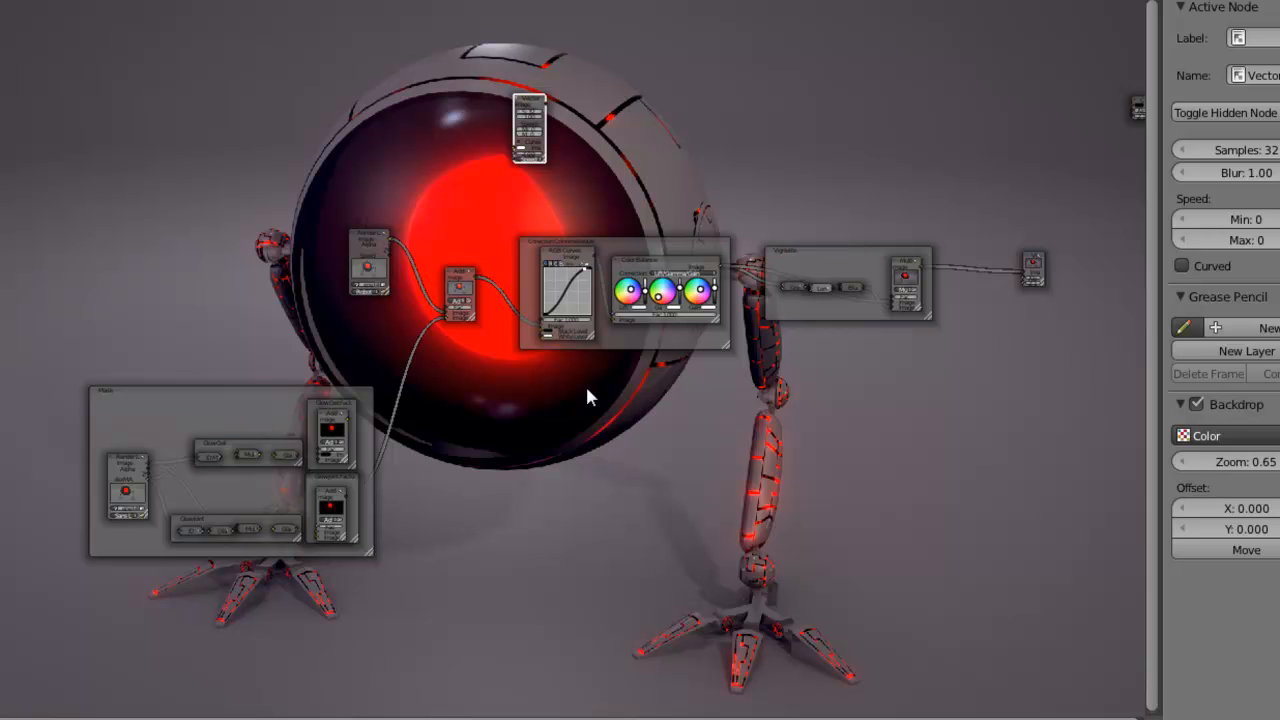
# Step: Return to the full layout, go to frame 40, render it, and maximize the node editor again
pyautogui.hotkey('ctrl', 'Up')
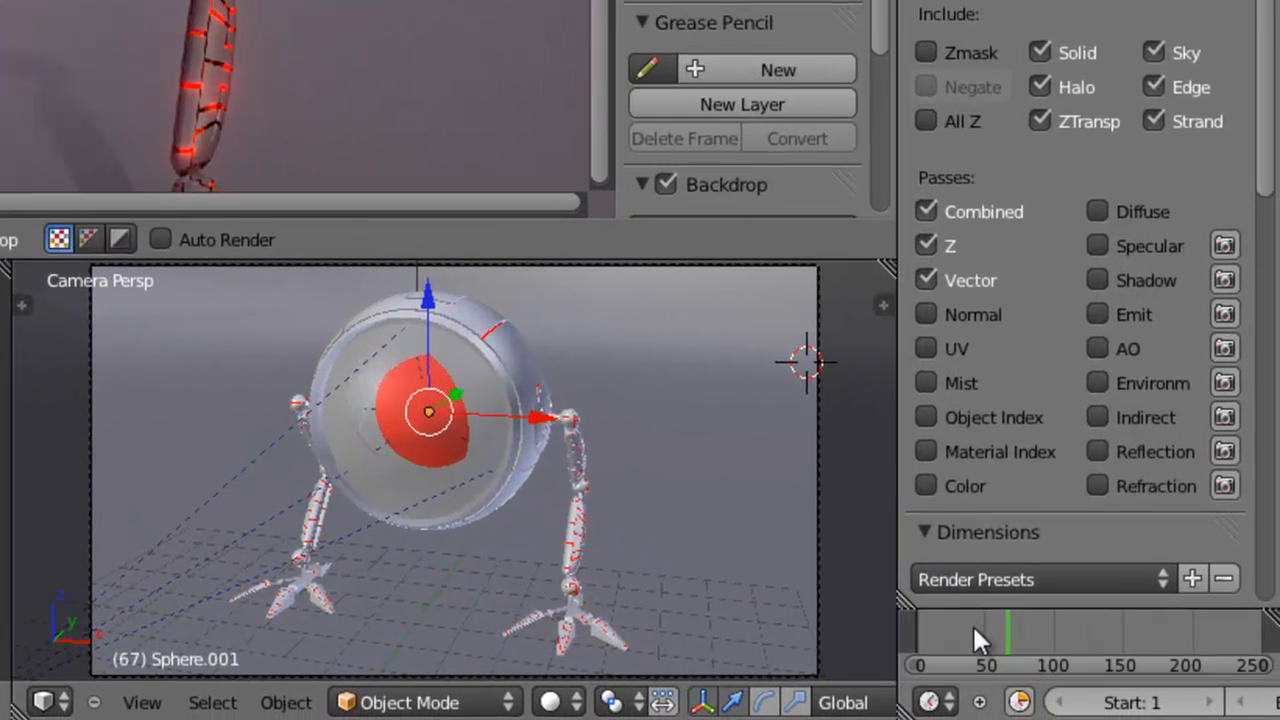
pyautogui.click(971, 624)
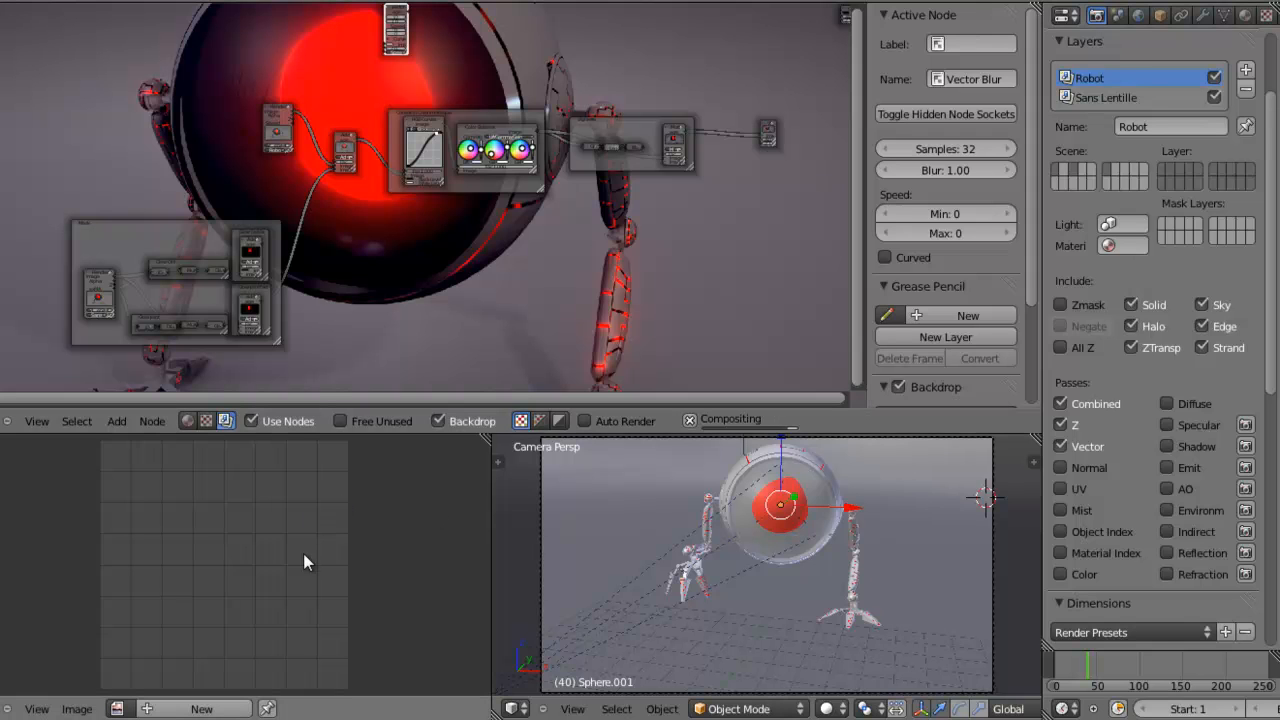
pyautogui.press('F12')
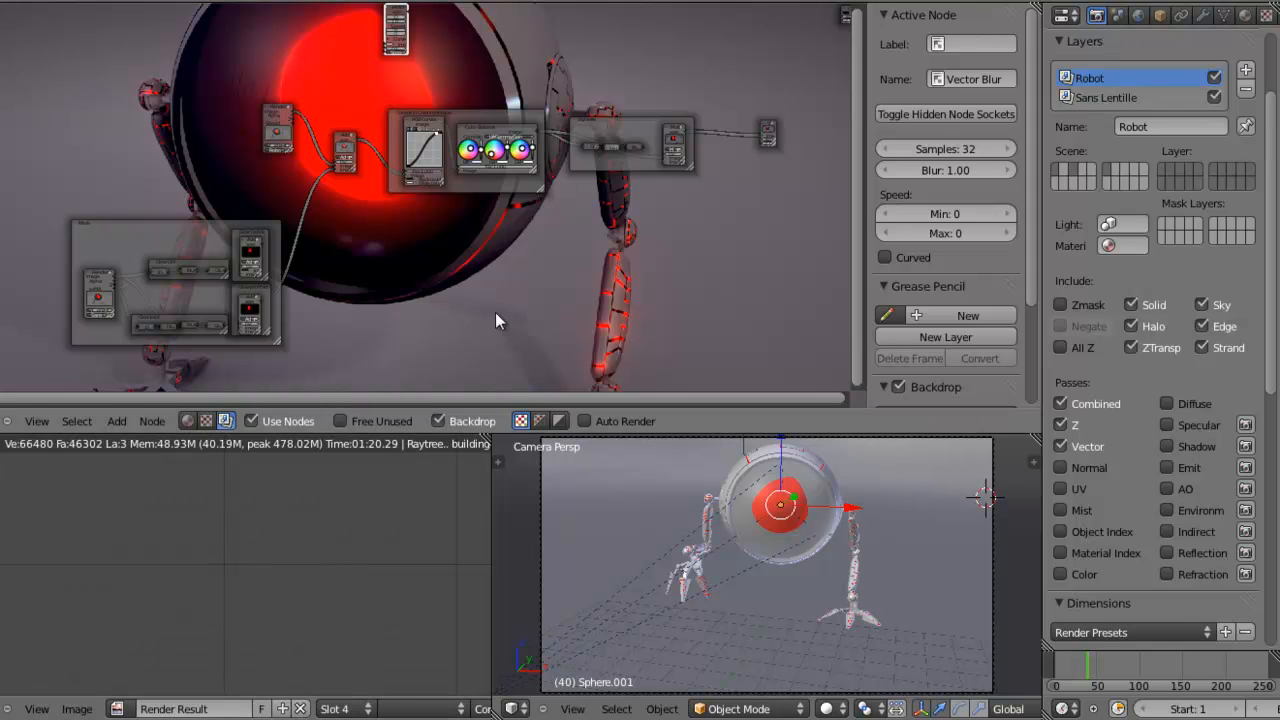
pyautogui.hotkey('ctrl', 'Up')
# Step: Bring the Vector Blur node down closer to the colour correction frame, above the gap between Add and RGB Curves
pyautogui.scroll(2, 698, 446)
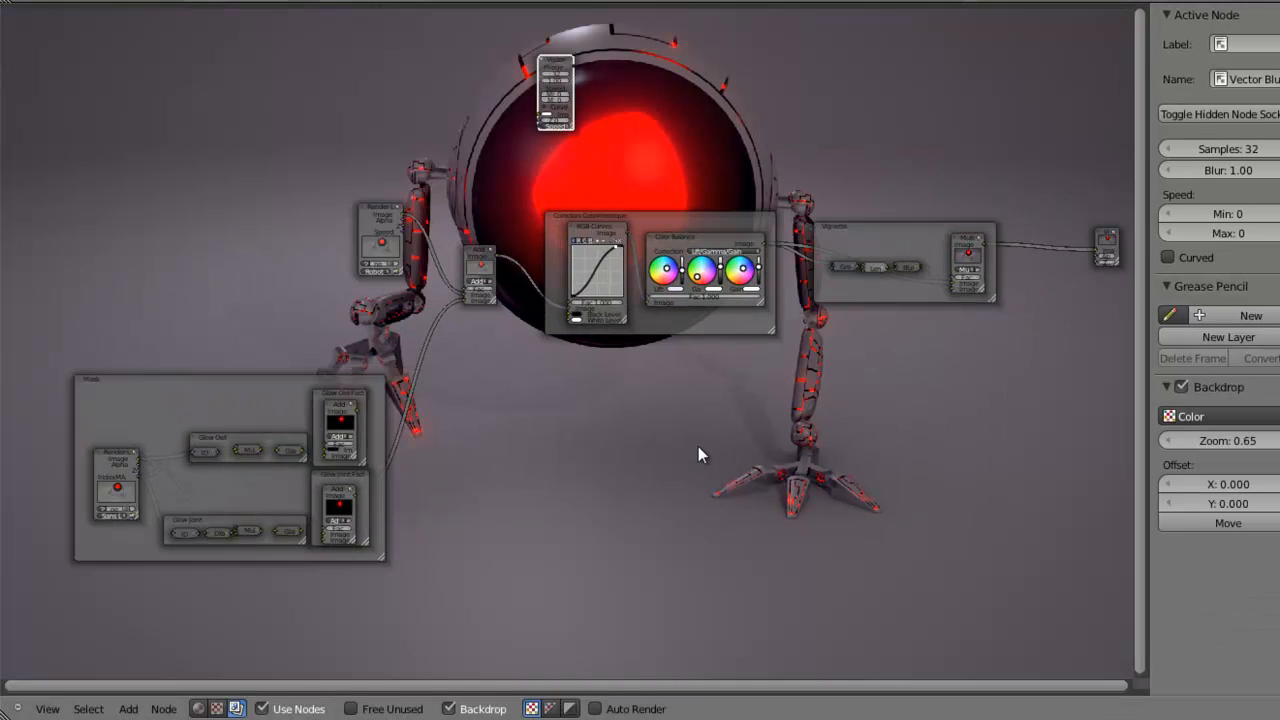
pyautogui.scroll(4, 699, 450)
pyautogui.moveTo(711, 396); pyautogui.dragTo(105, 490, button='middle')
pyautogui.moveTo(295, 462); pyautogui.dragTo(646, 509, button='middle')
pyautogui.moveTo(436, 34); pyautogui.dragTo(430, 71)
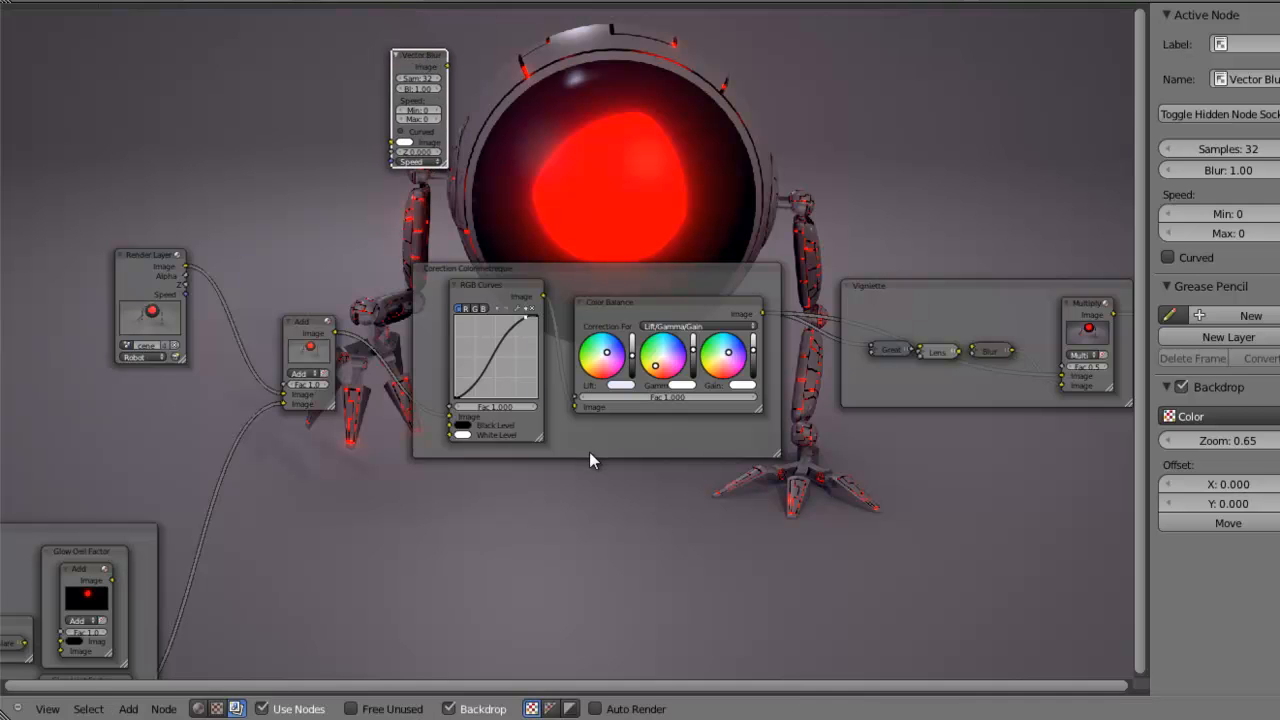
# Step: Move the Render Layers node slightly farther from the Add node and deselect everything
pyautogui.scroll(-1, 589, 452)
pyautogui.moveTo(166, 264); pyautogui.dragTo(146, 260)
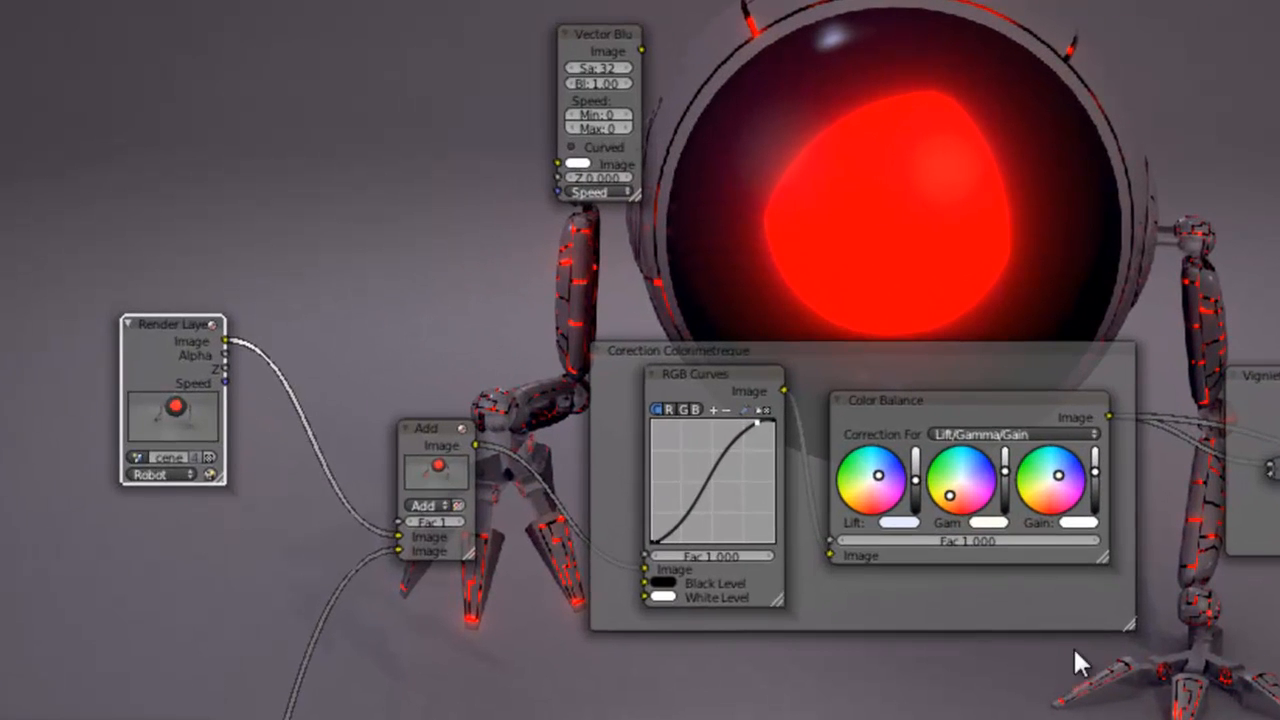
pyautogui.scroll(-4, 1093, 650)
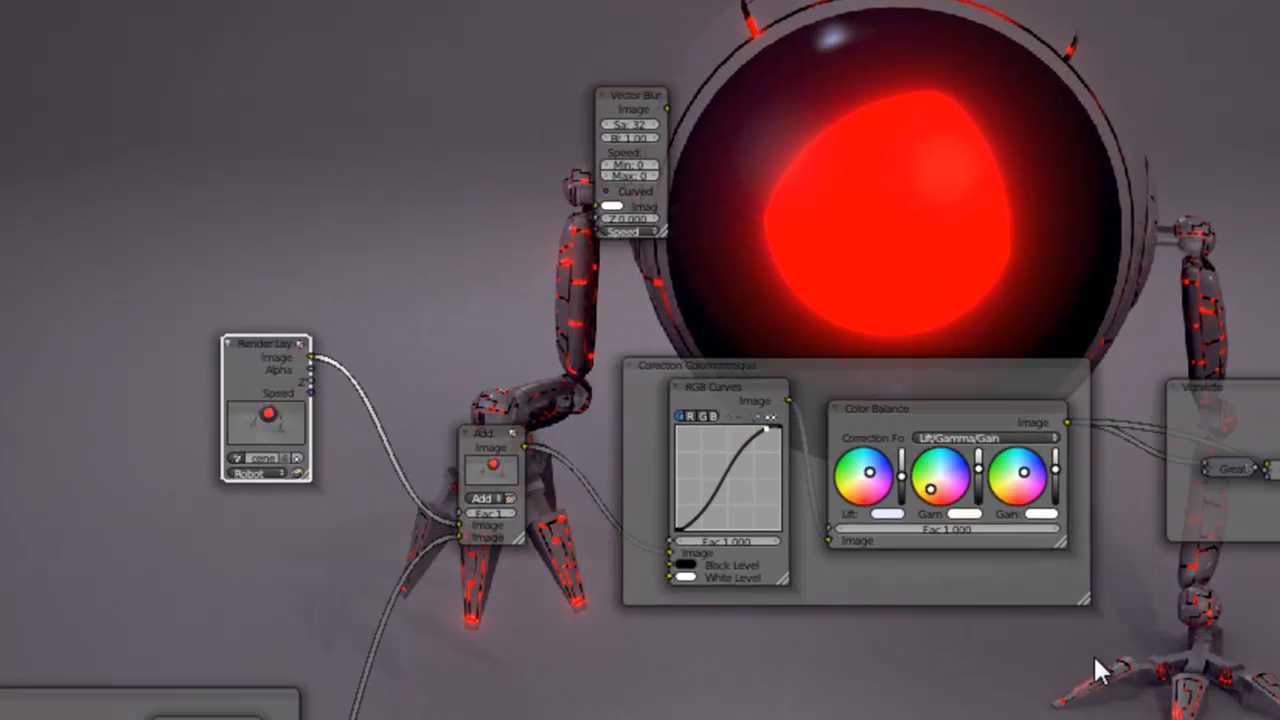
pyautogui.press('a')
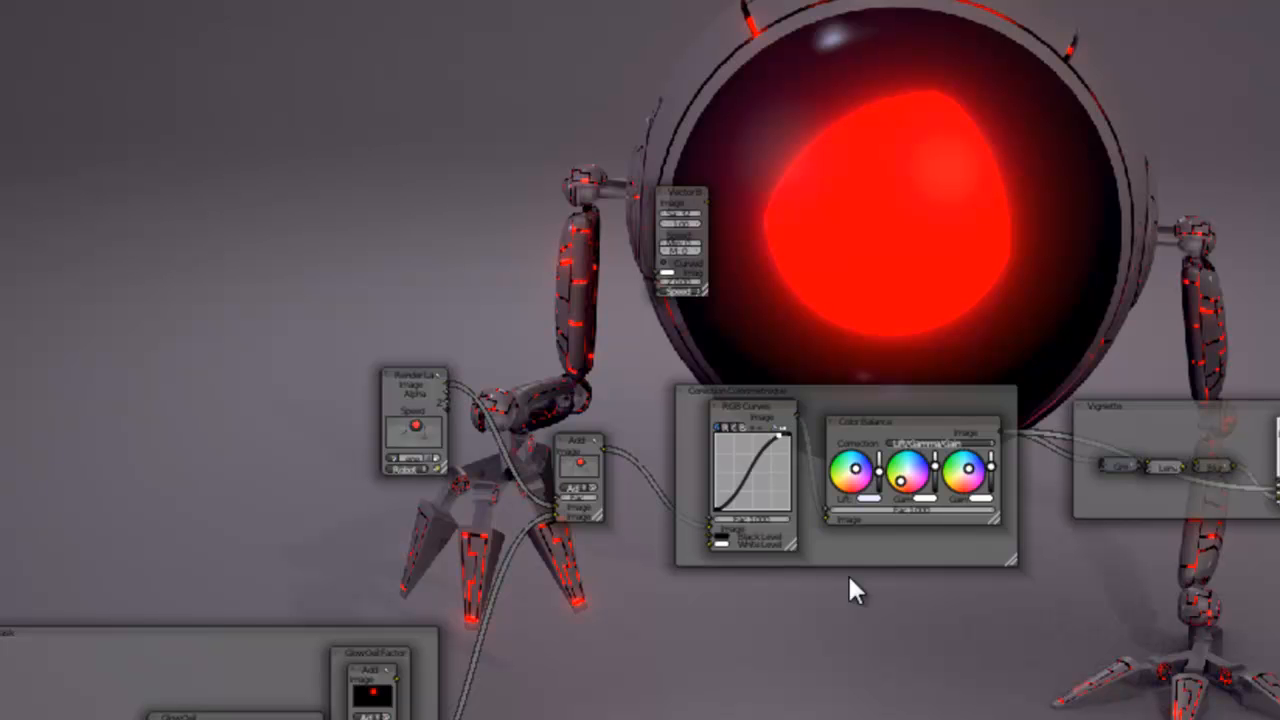
# Step: Reposition the Add node nearer to the Render Layers node, leaving more room before the colour correction frame
pyautogui.scroll(5, 871, 579)
pyautogui.moveTo(1153, 643); pyautogui.dragTo(1069, 617, button='middle')
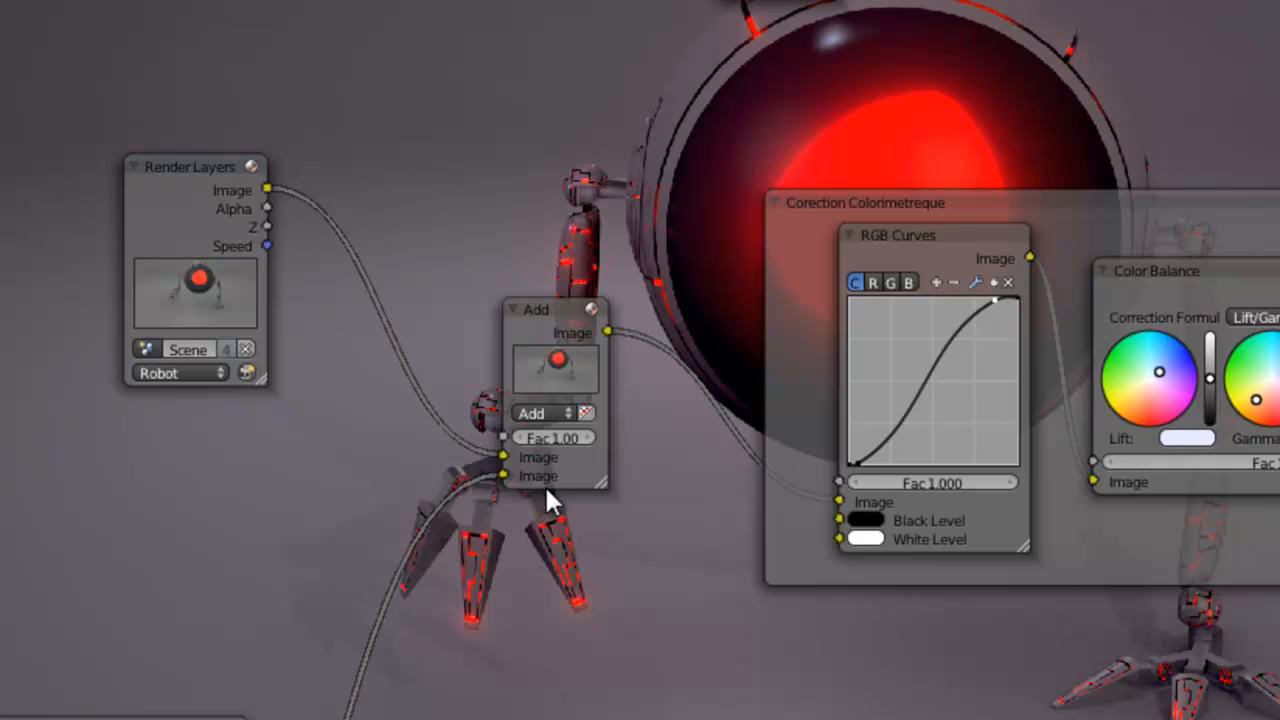
pyautogui.scroll(-1, 808, 684)
pyautogui.moveTo(817, 673); pyautogui.dragTo(896, 655, button='middle')
pyautogui.moveTo(577, 271); pyautogui.dragTo(646, 300)
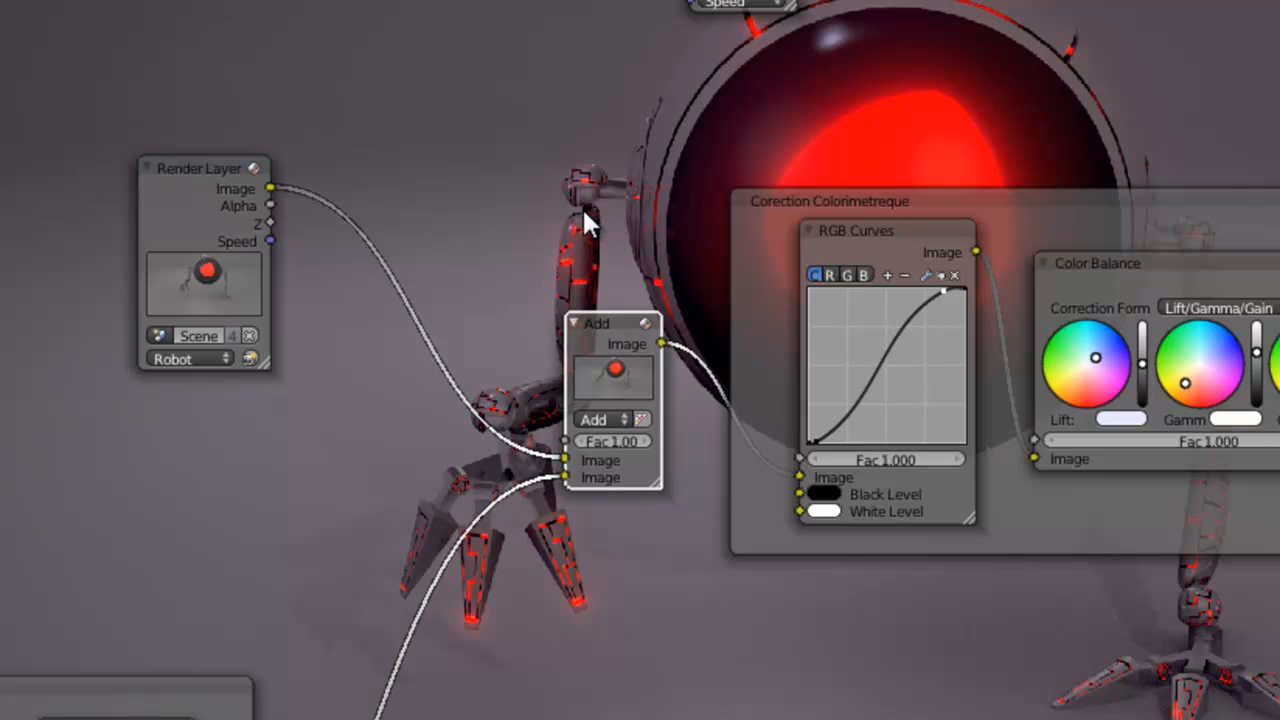
pyautogui.moveTo(622, 336); pyautogui.dragTo(474, 350)
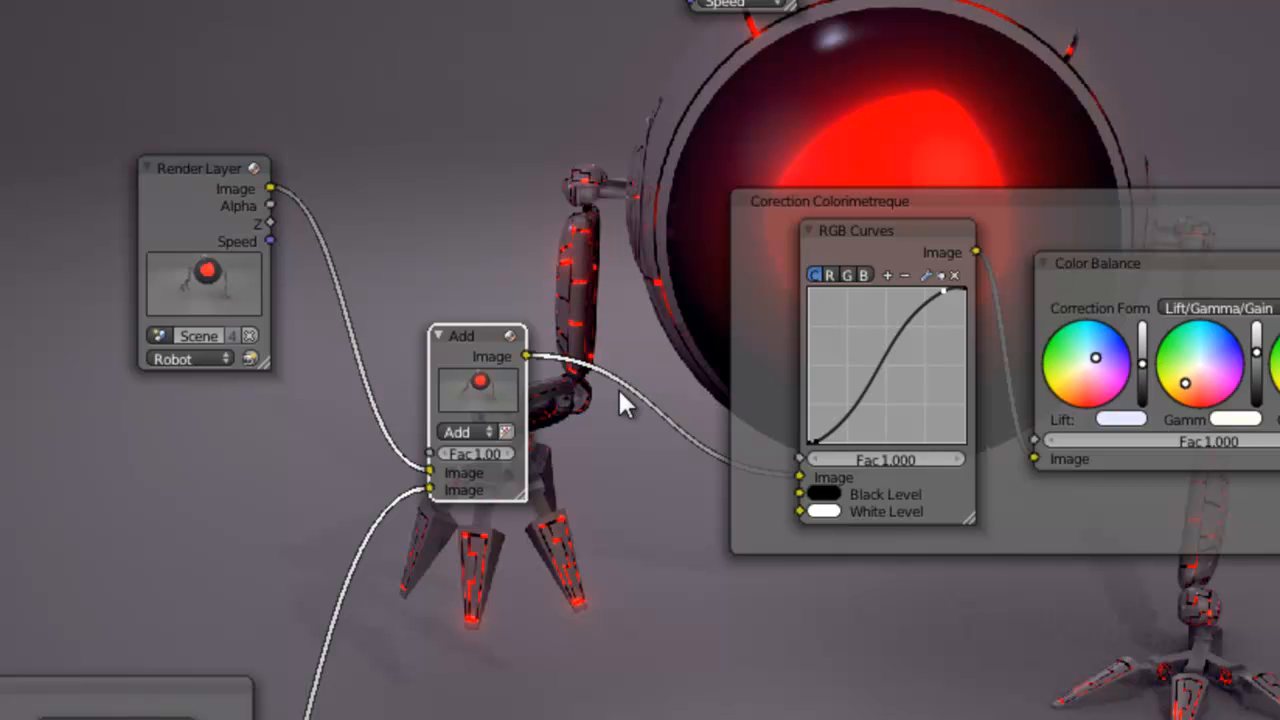
# Step: Move the colour correction and Vignette frames together farther from the Add node, opening a gap for Vector Blur
pyautogui.scroll(-2, 1220, 360)
pyautogui.moveTo(1228, 368); pyautogui.dragTo(786, 427, button='middle')
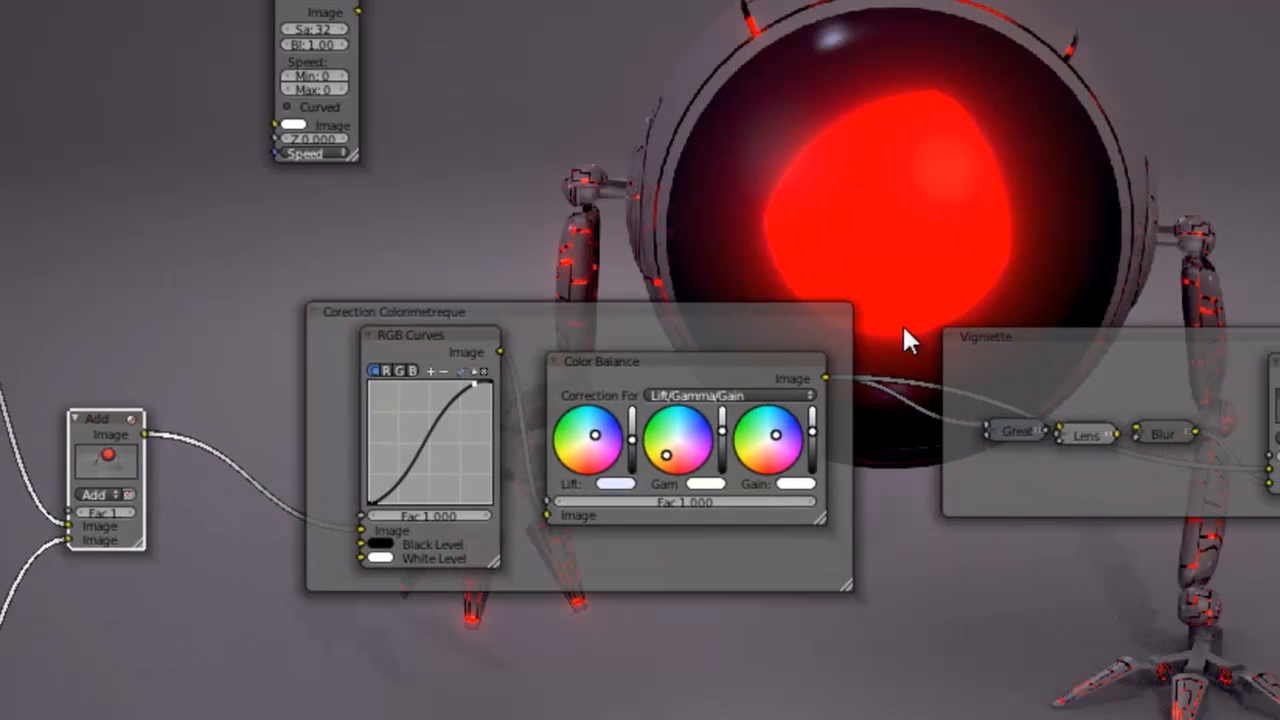
pyautogui.moveTo(792, 371); pyautogui.dragTo(1021, 369, button='middle')
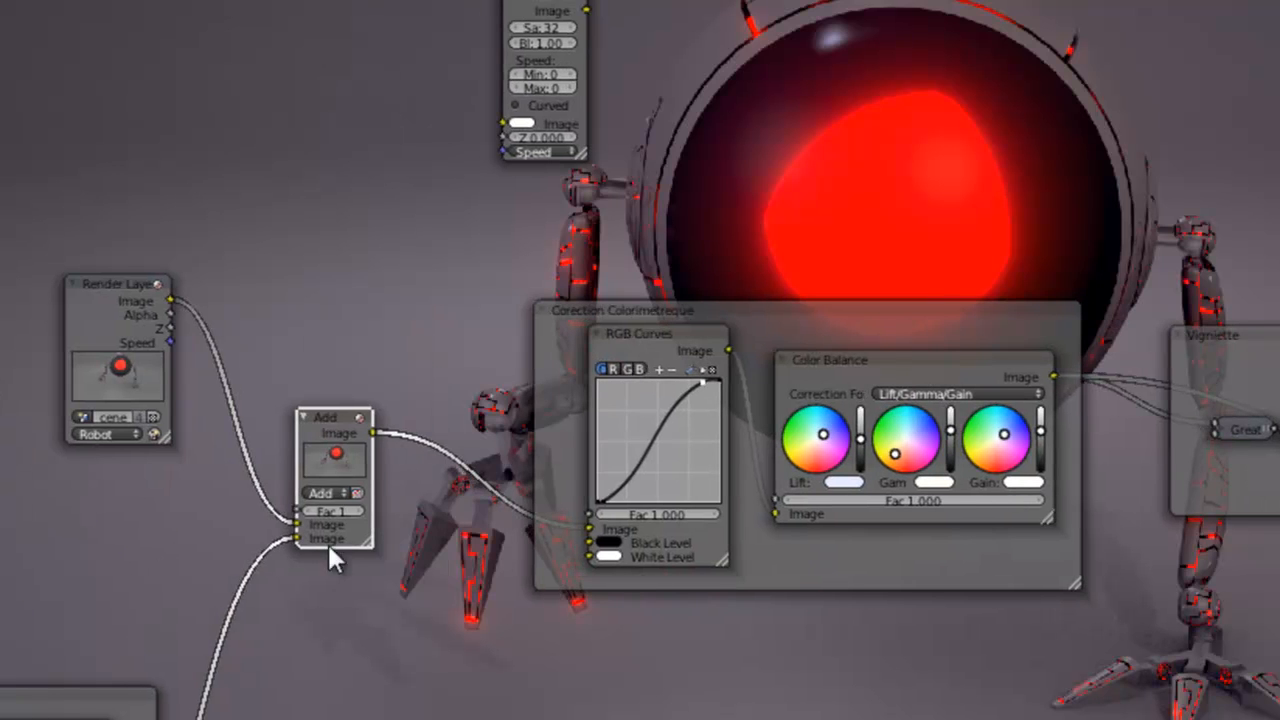
pyautogui.click(830, 310)
pyautogui.keyDown('shift'); pyautogui.click(1180, 445); pyautogui.keyUp('shift')
pyautogui.moveTo(1181, 455); pyautogui.dragTo(1275, 452)
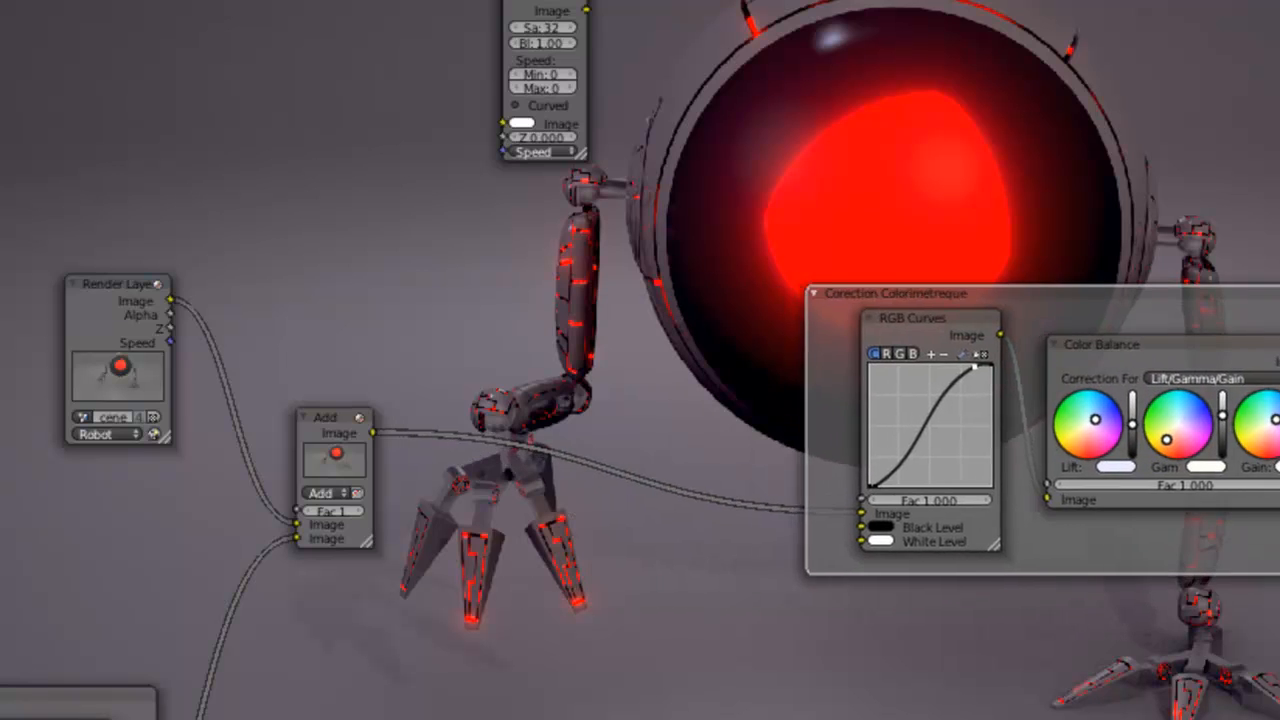
# Step: Insert the Vector Blur node into the link between the Add node and the colour correction frame
pyautogui.moveTo(528, 423); pyautogui.dragTo(843, 425, button='middle')
pyautogui.scroll(2, 843, 423)
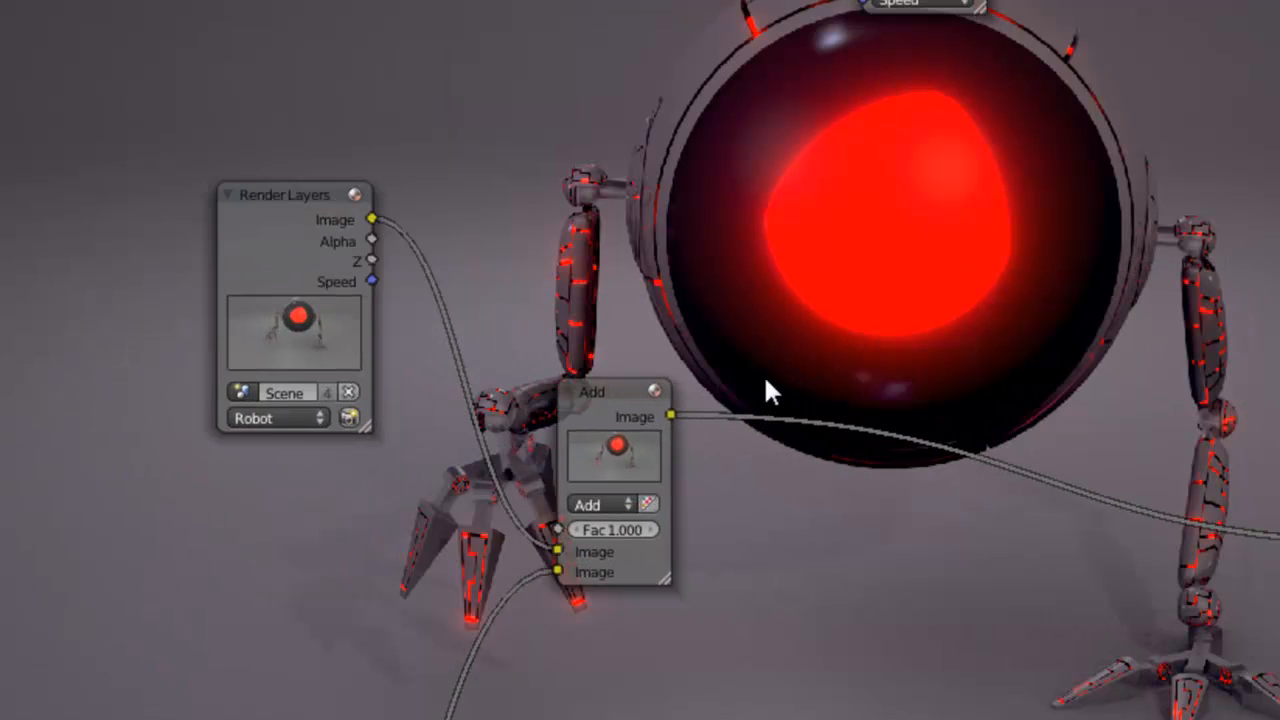
pyautogui.scroll(-2, 840, 316)
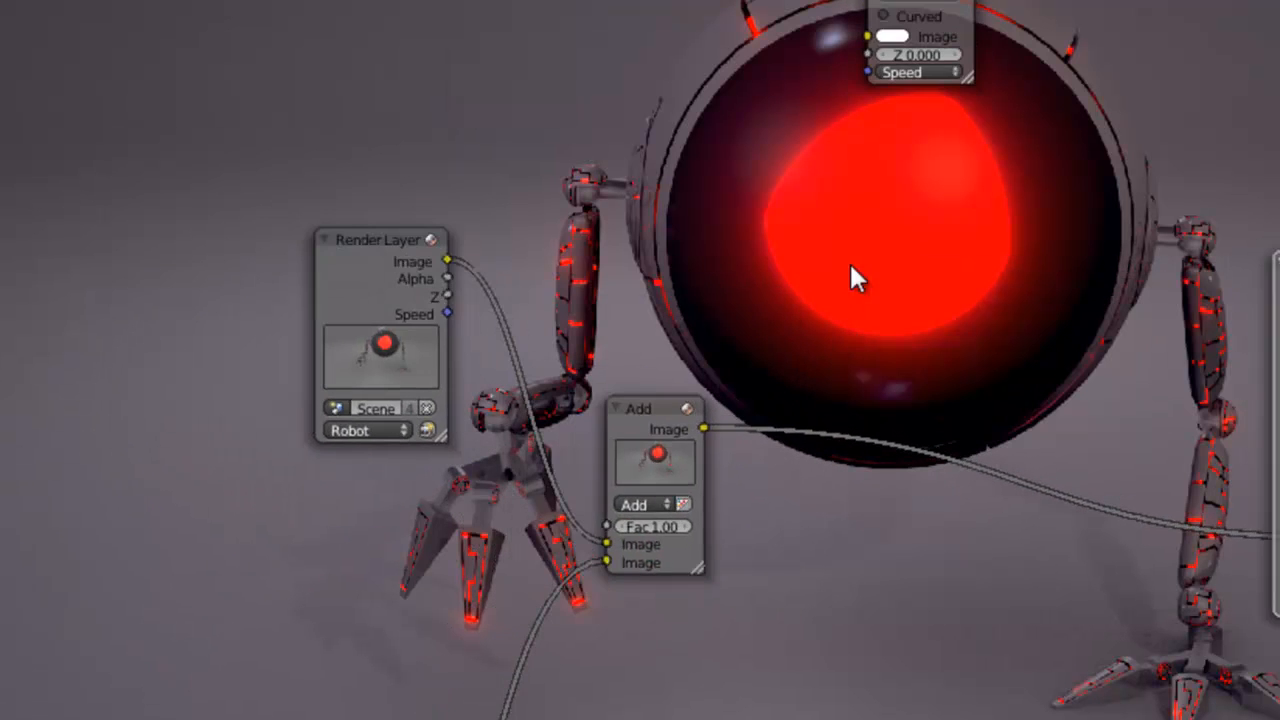
pyautogui.scroll(-1, 963, 80)
pyautogui.moveTo(948, 62); pyautogui.dragTo(927, 368)
pyautogui.scroll(2, 883, 405)
pyautogui.scroll(2, 883, 403)
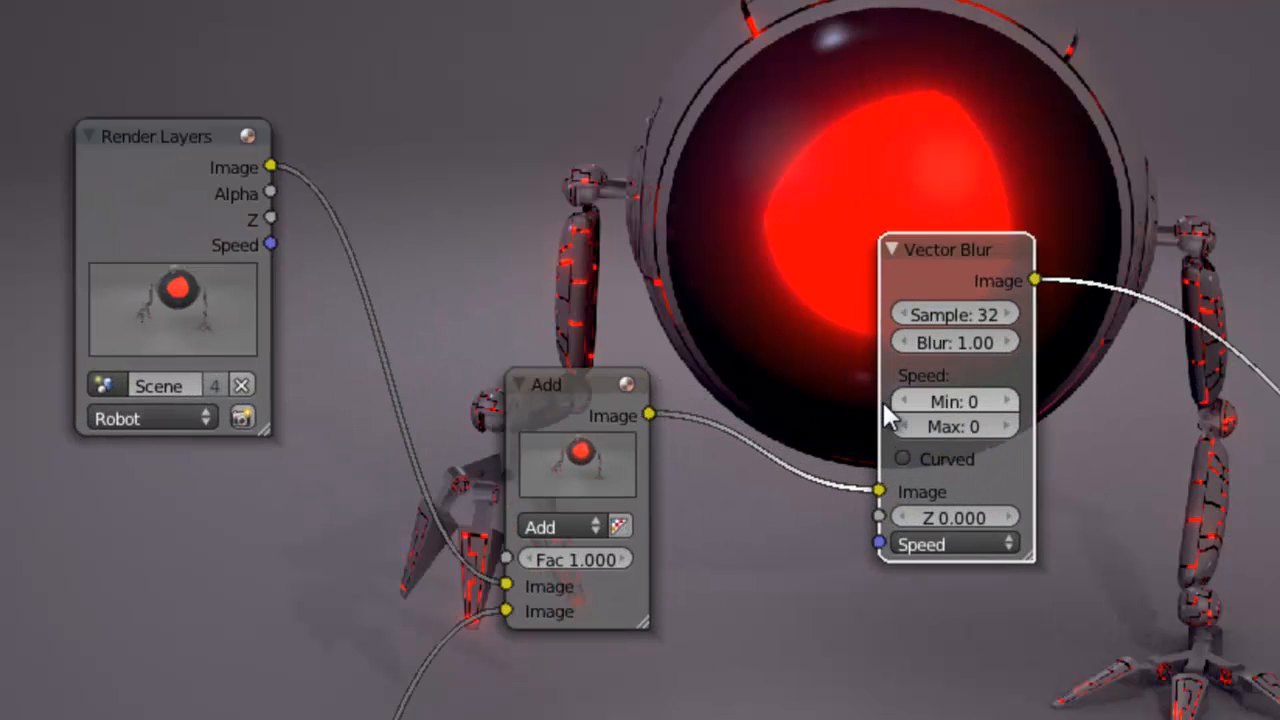
# Step: Connect the Z and Speed outputs of Render Layers to the matching Vector Blur inputs and examine the robot's moving arm
pyautogui.moveTo(228, 199); pyautogui.dragTo(870, 524)
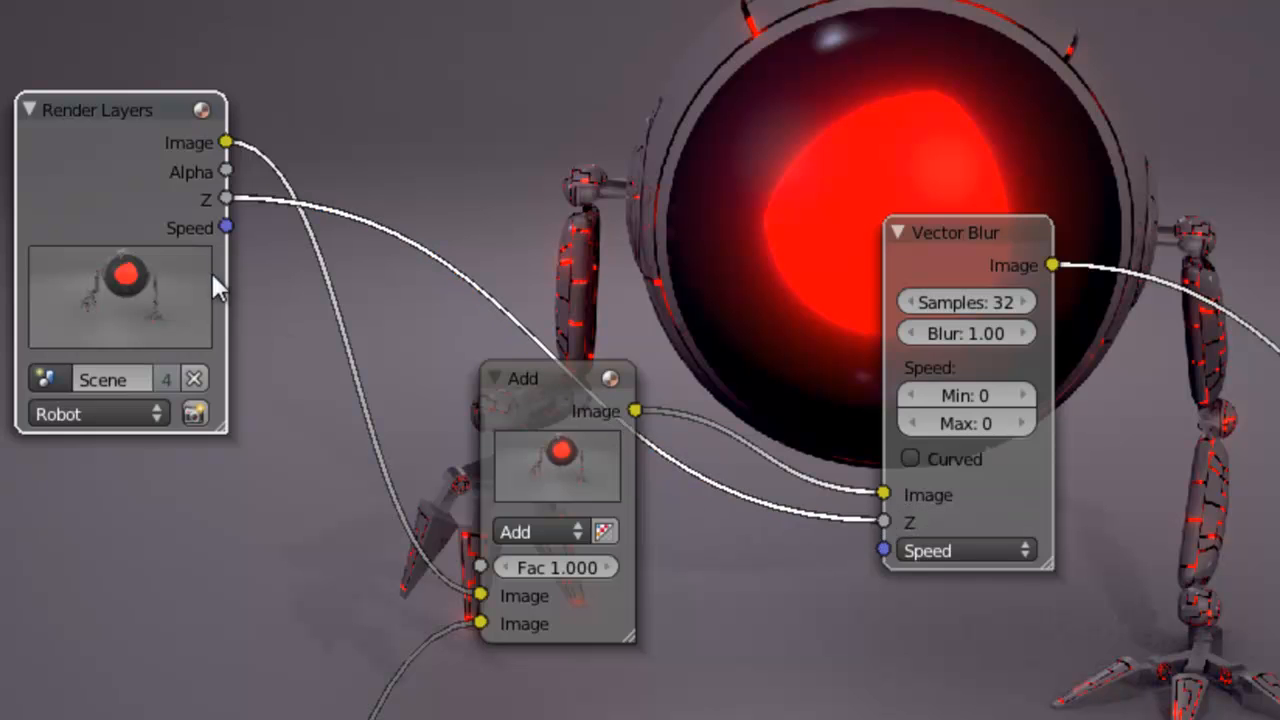
pyautogui.moveTo(226, 227); pyautogui.dragTo(884, 550)
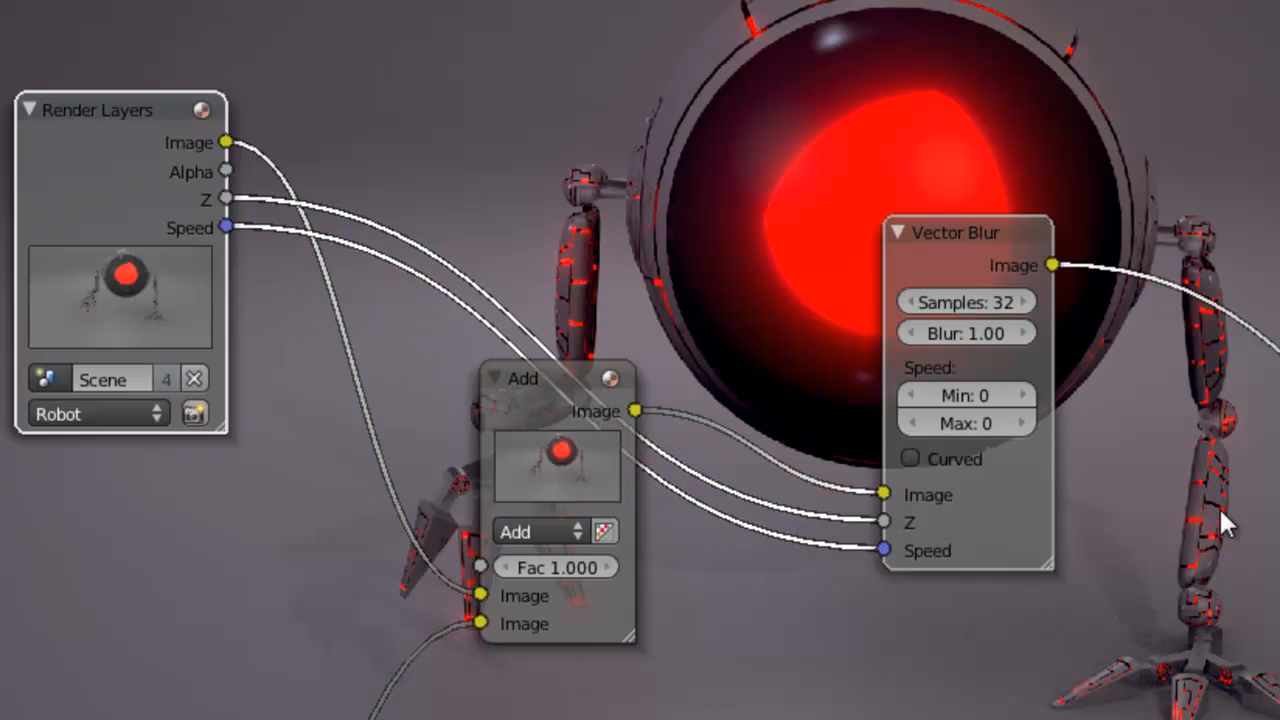
pyautogui.moveTo(1200, 457); pyautogui.dragTo(940, 141, button='middle')
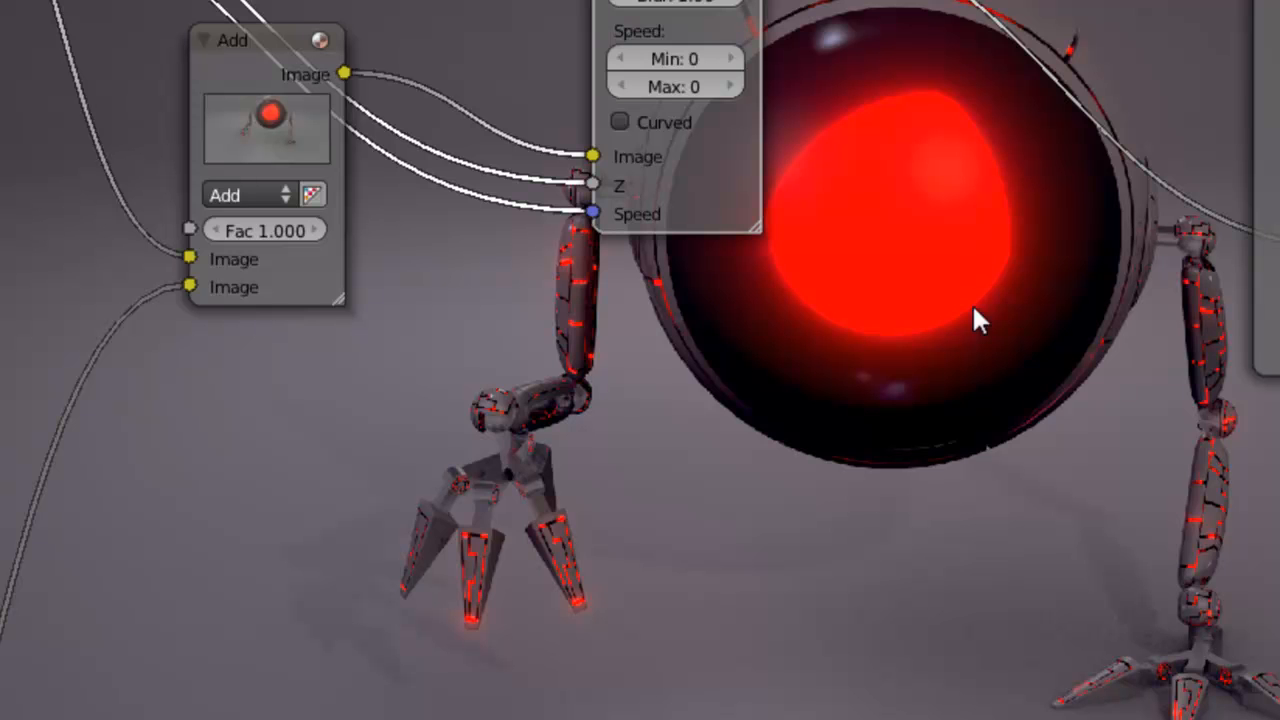
pyautogui.moveTo(994, 451); pyautogui.dragTo(996, 405, button='middle')
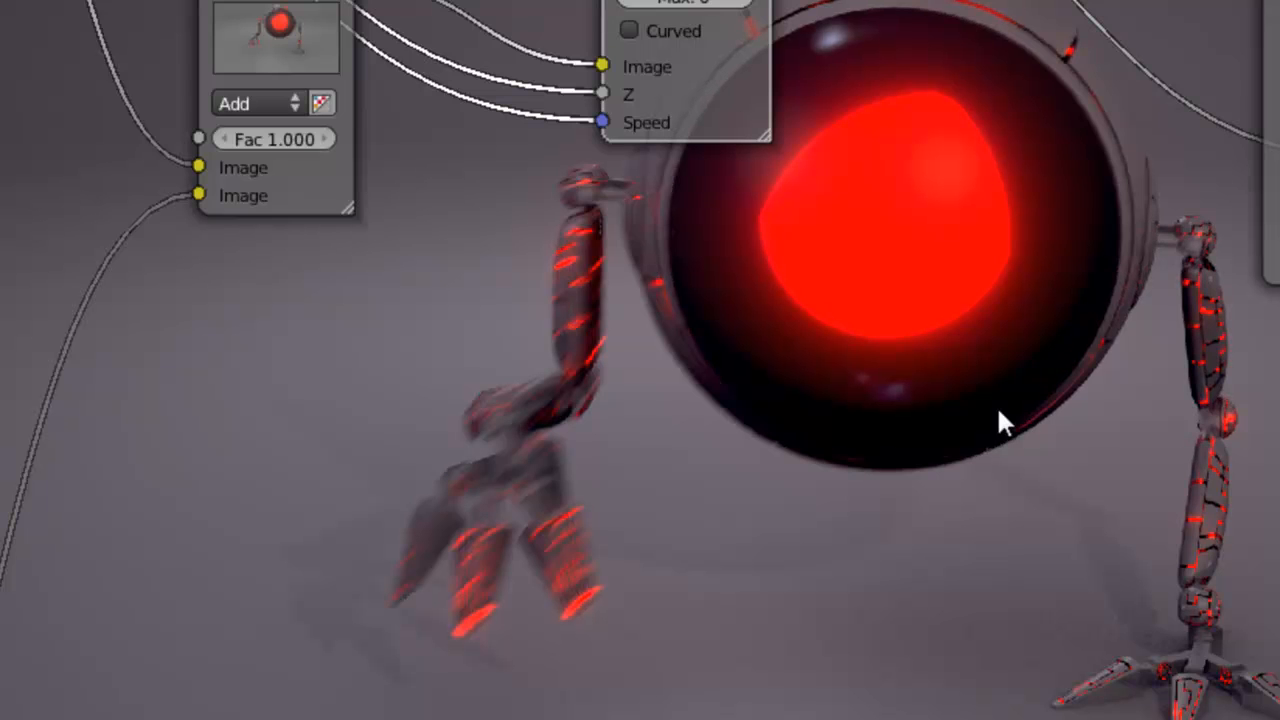
pyautogui.moveTo(930, 313); pyautogui.dragTo(840, 201, button='middle')
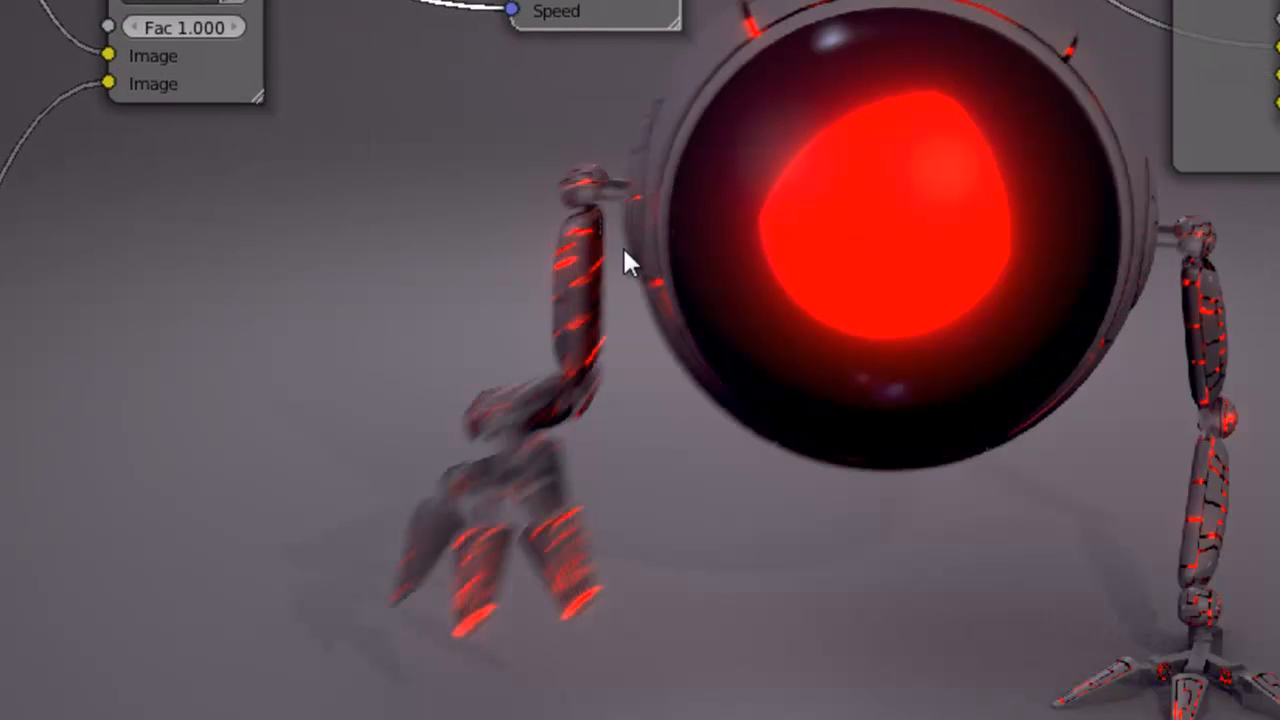
pyautogui.moveTo(766, 200); pyautogui.dragTo(786, 166, button='middle')
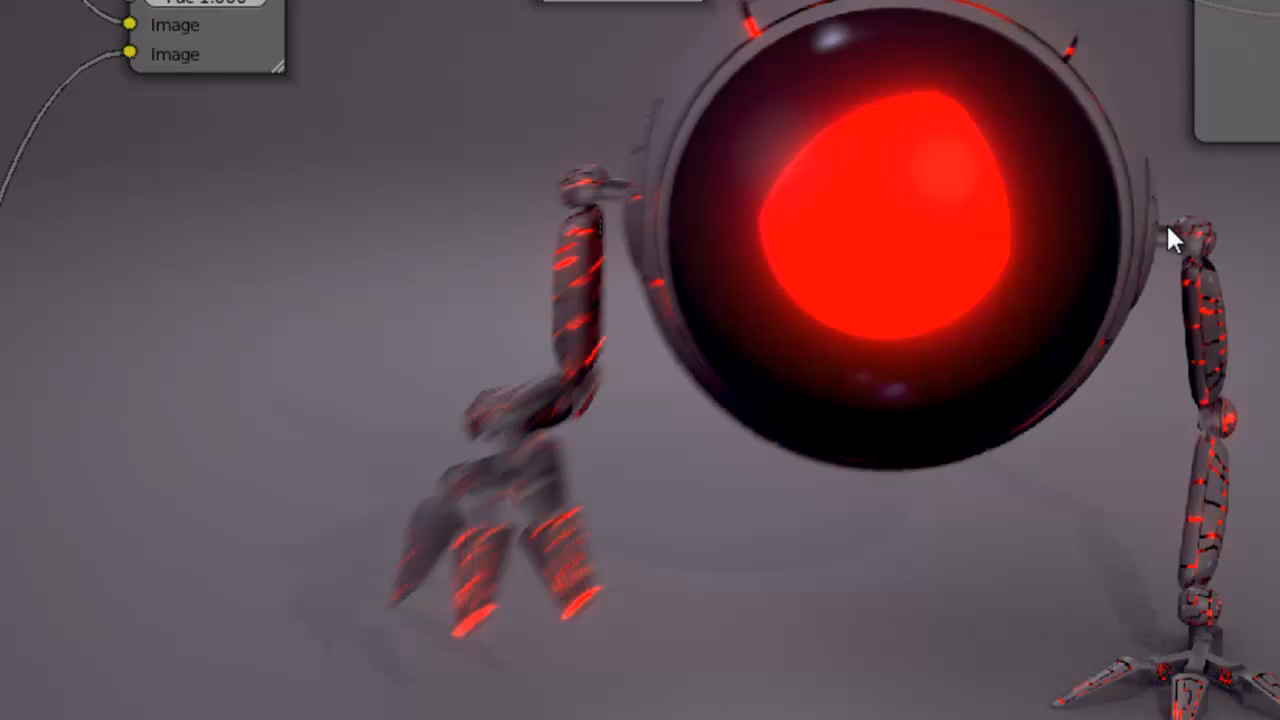
pyautogui.moveTo(821, 230); pyautogui.dragTo(1014, 594, button='middle')
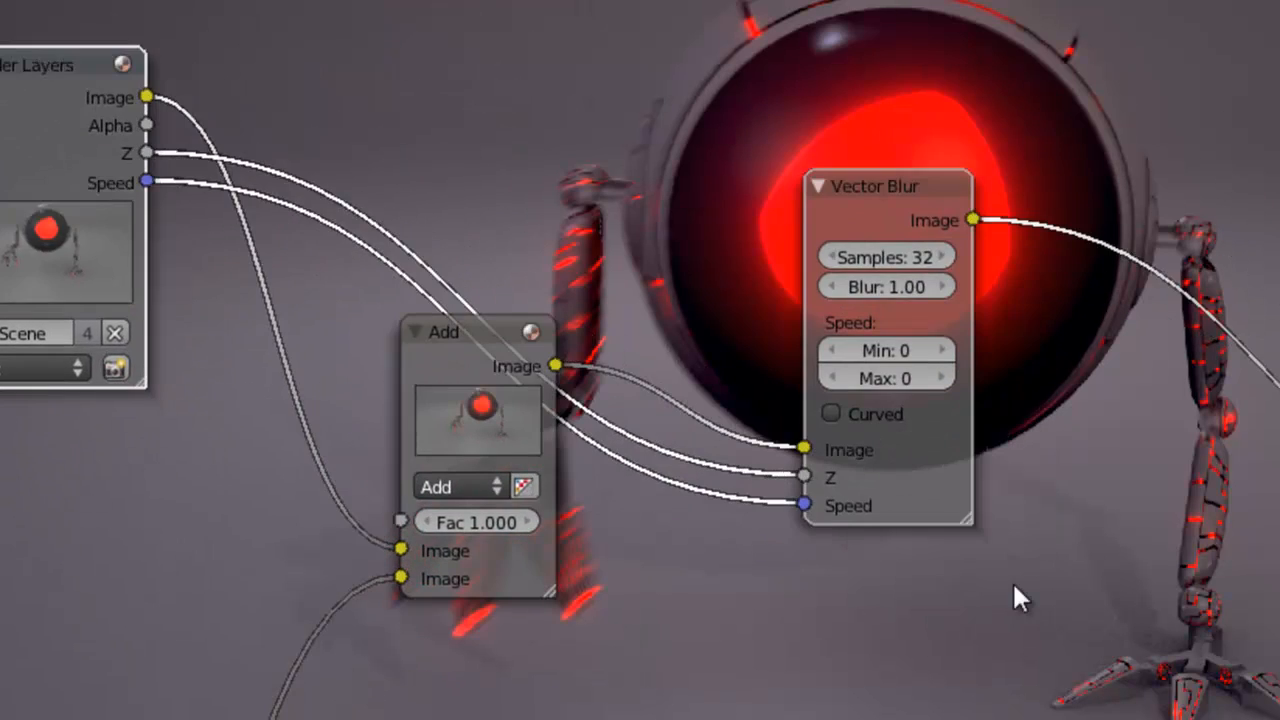
# Step: Raise the Vector Blur samples to 128
pyautogui.scroll(3, 1014, 594)
pyautogui.scroll(1, 1160, 440)
pyautogui.moveTo(1169, 417); pyautogui.dragTo(1094, 569, button='middle')
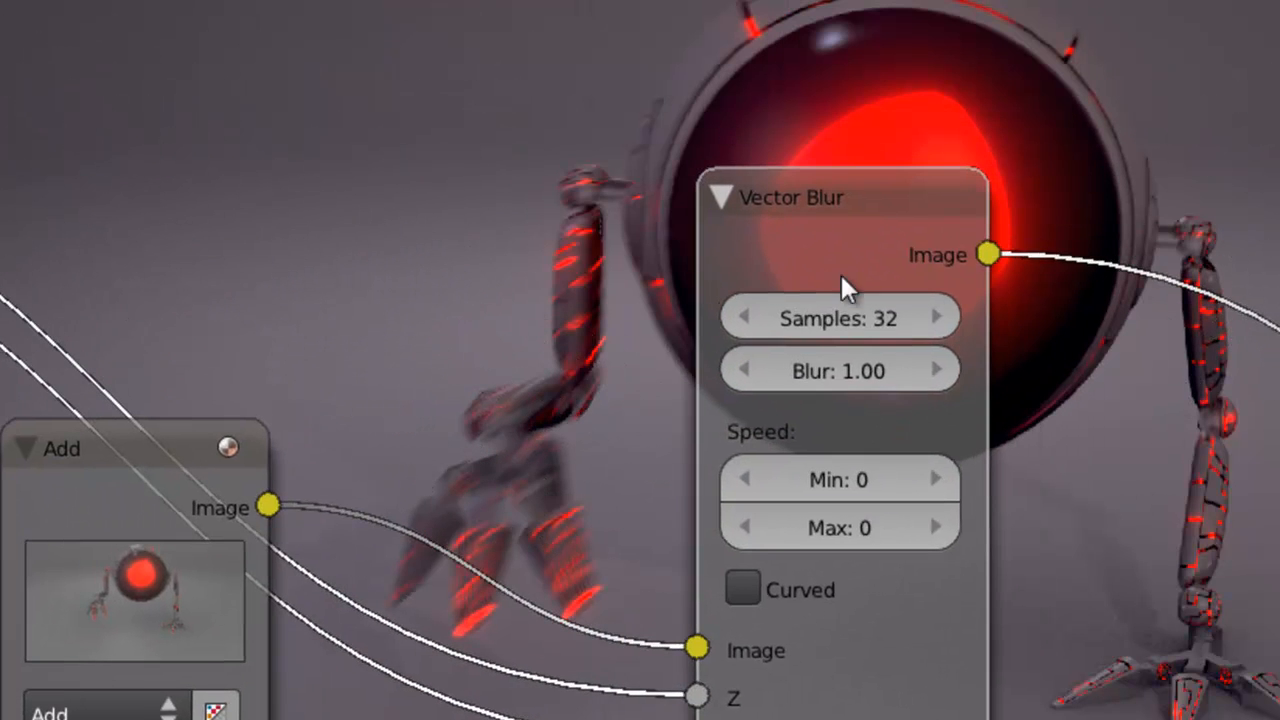
pyautogui.moveTo(1257, 557); pyautogui.dragTo(552, 517, button='middle')
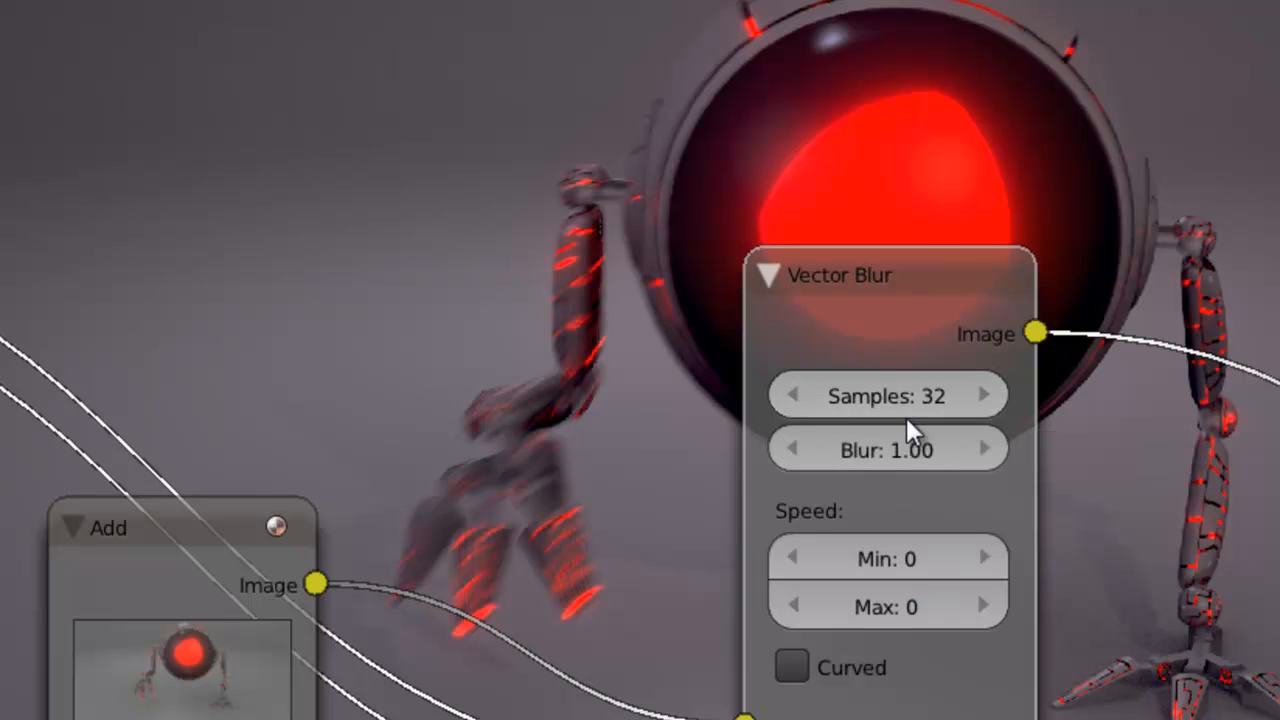
pyautogui.click(880, 395)
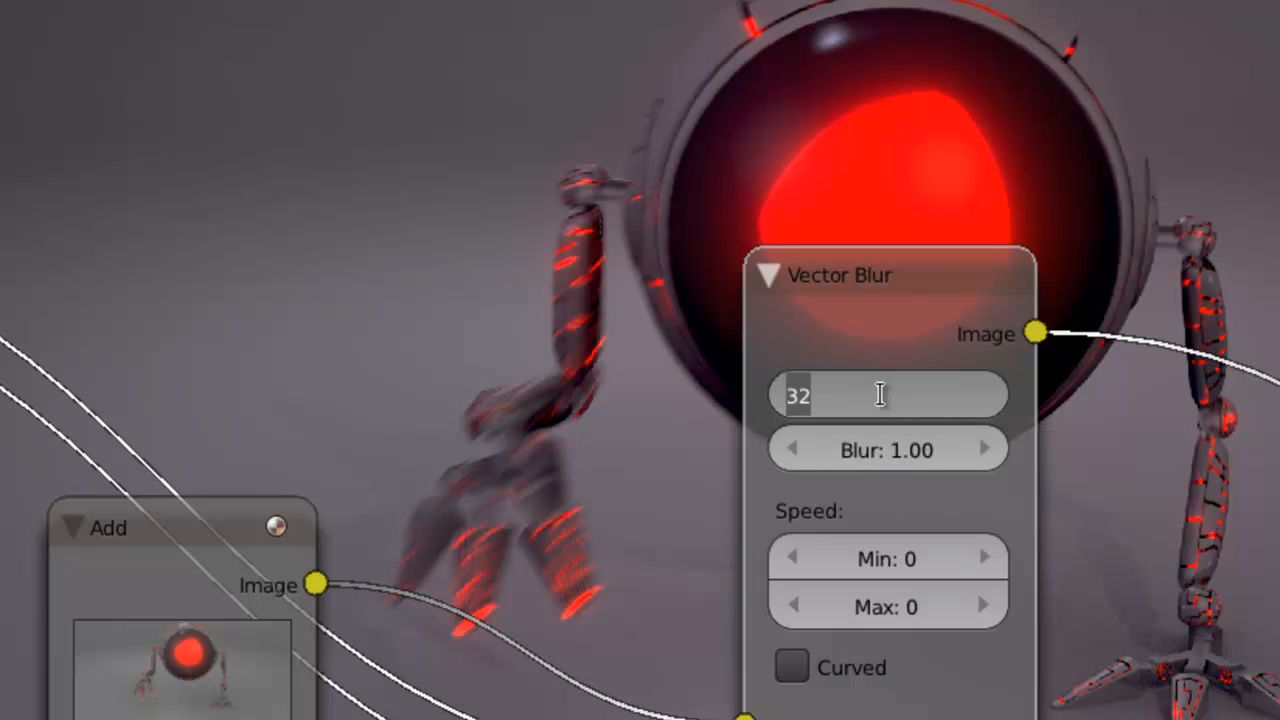
pyautogui.write('128')
pyautogui.press('Return')
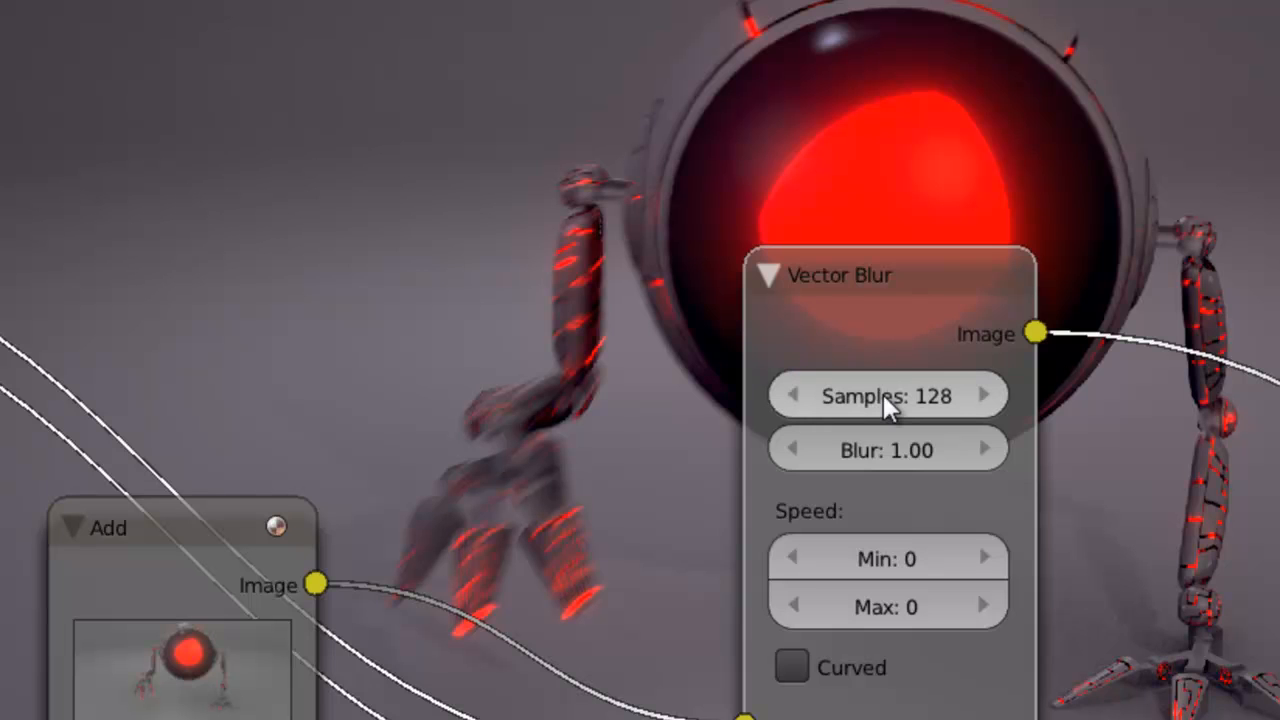
# Step: Examine the blurred arm, then return the Vector Blur samples to 32
pyautogui.scroll(-1, 633, 363)
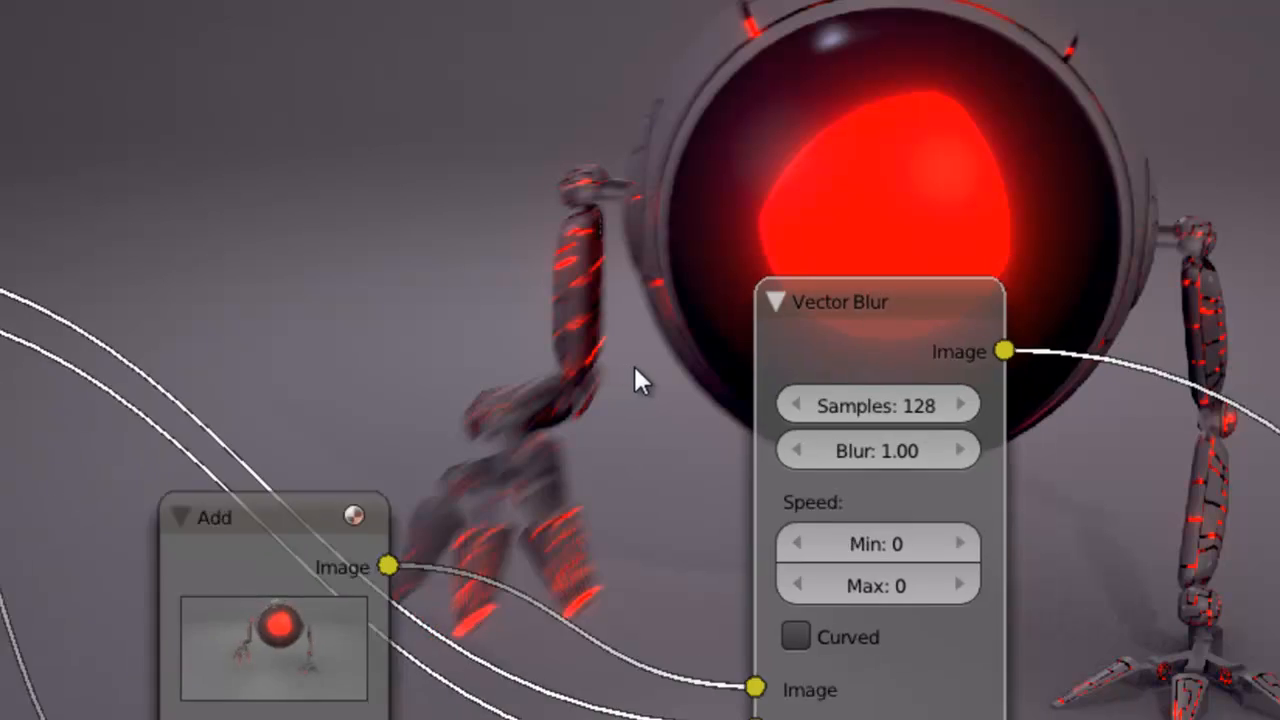
pyautogui.scroll(-3, 633, 363)
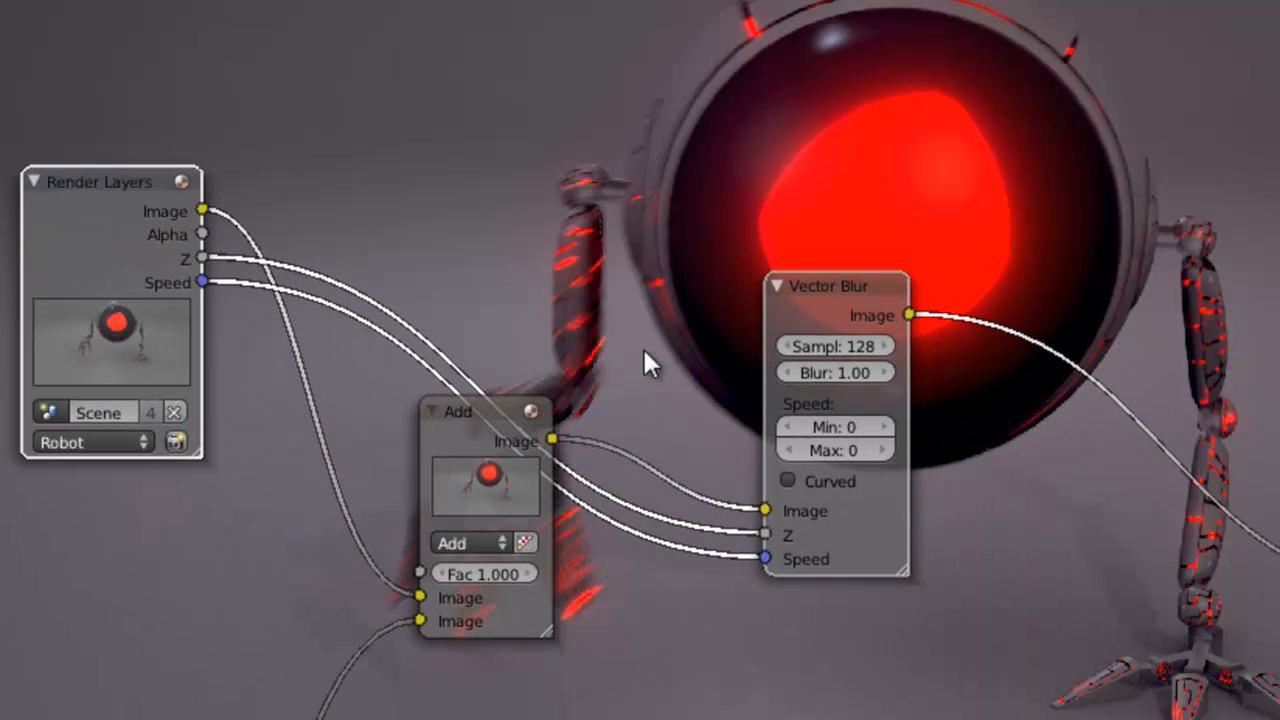
pyautogui.moveTo(663, 334); pyautogui.dragTo(660, 532, button='middle')
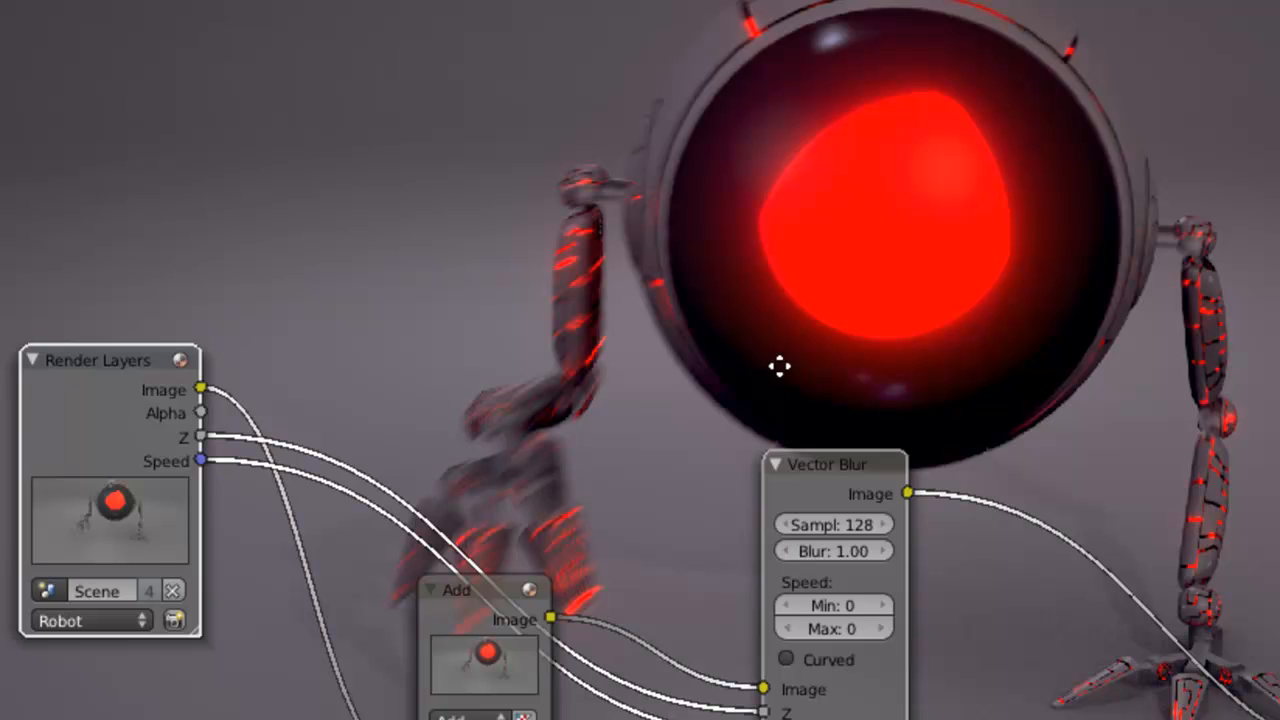
pyautogui.moveTo(779, 367); pyautogui.dragTo(736, 431, button='middle')
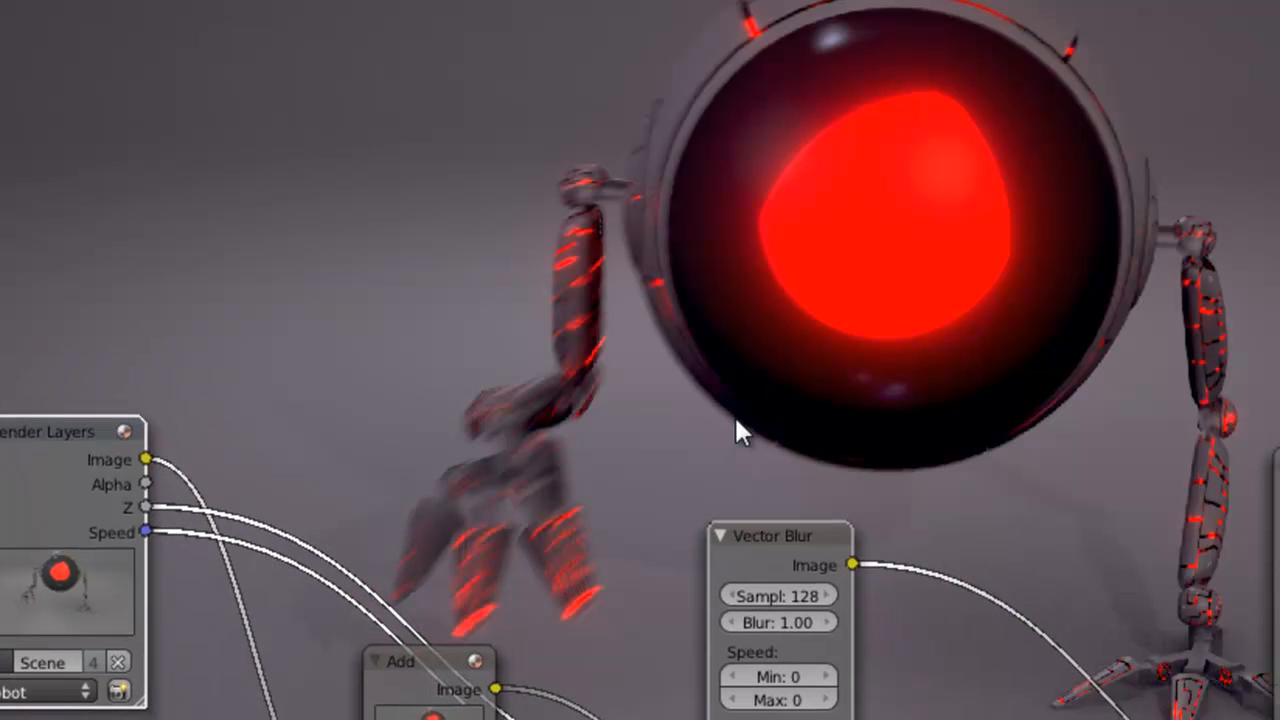
pyautogui.scroll(8, 444, 489)
pyautogui.scroll(-5, 457, 492)
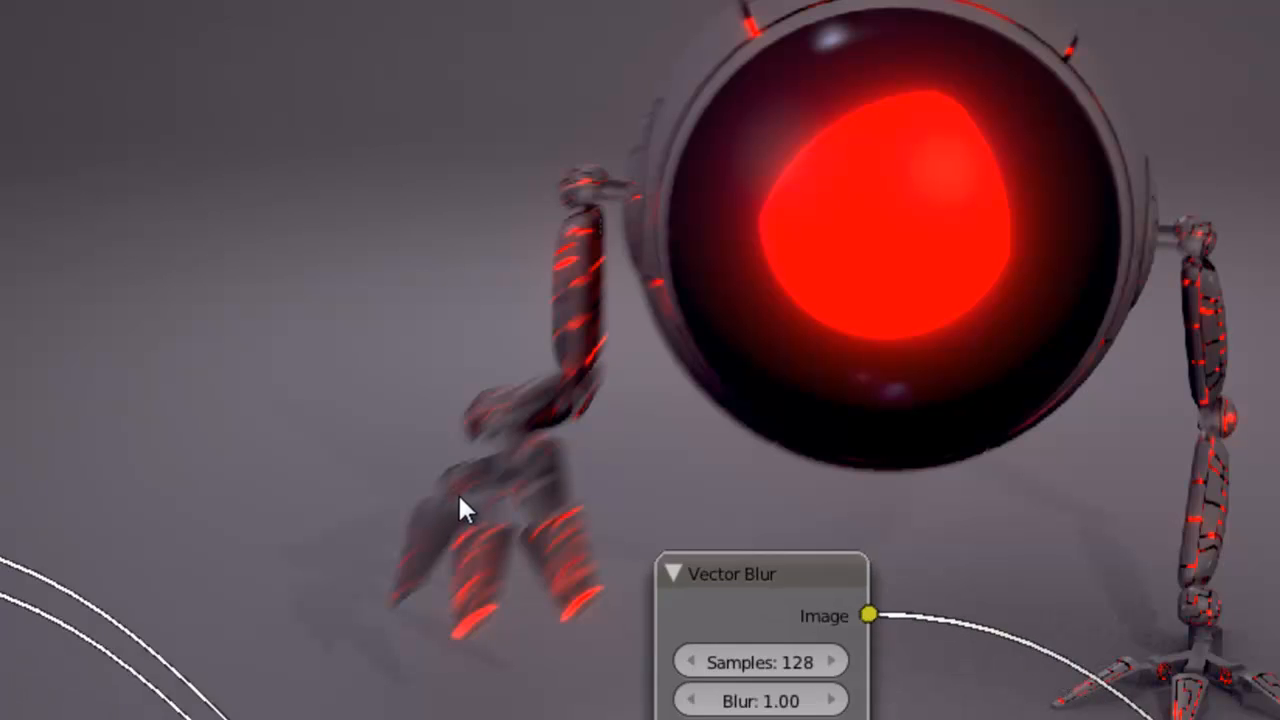
pyautogui.moveTo(568, 613); pyautogui.dragTo(646, 385, button='middle')
pyautogui.click(808, 453)
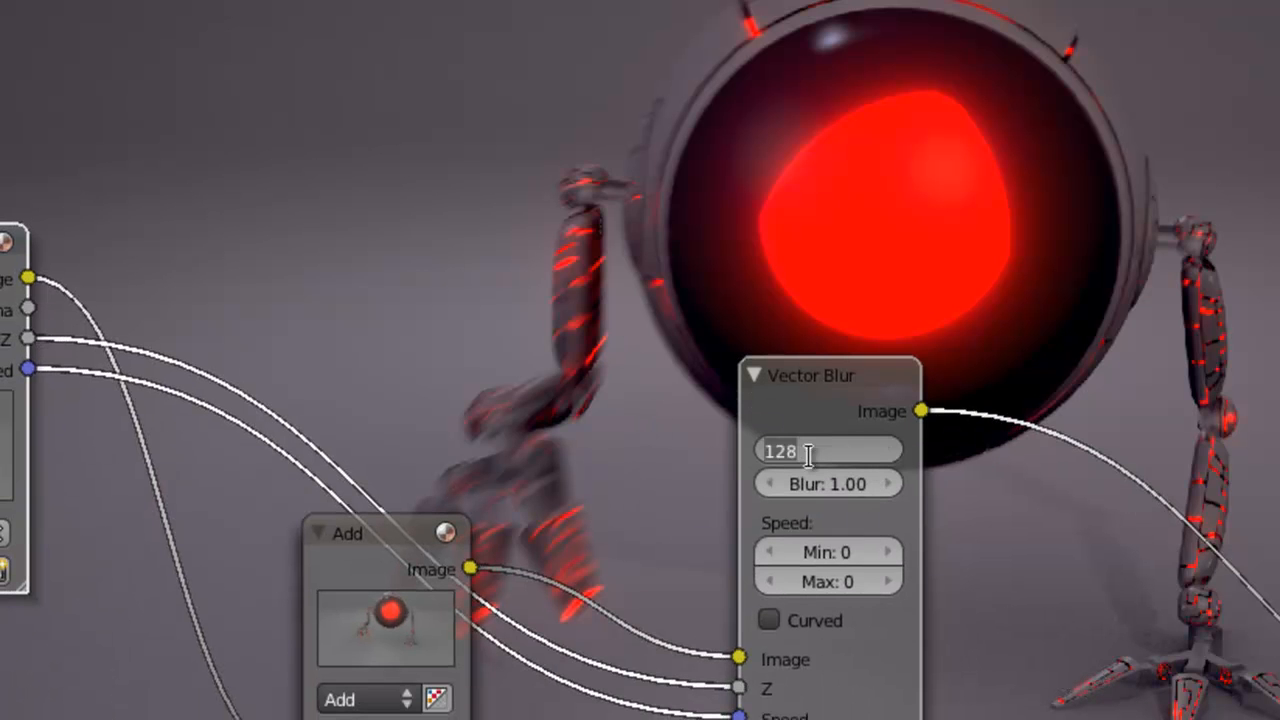
pyautogui.write('32')
pyautogui.press('Return')
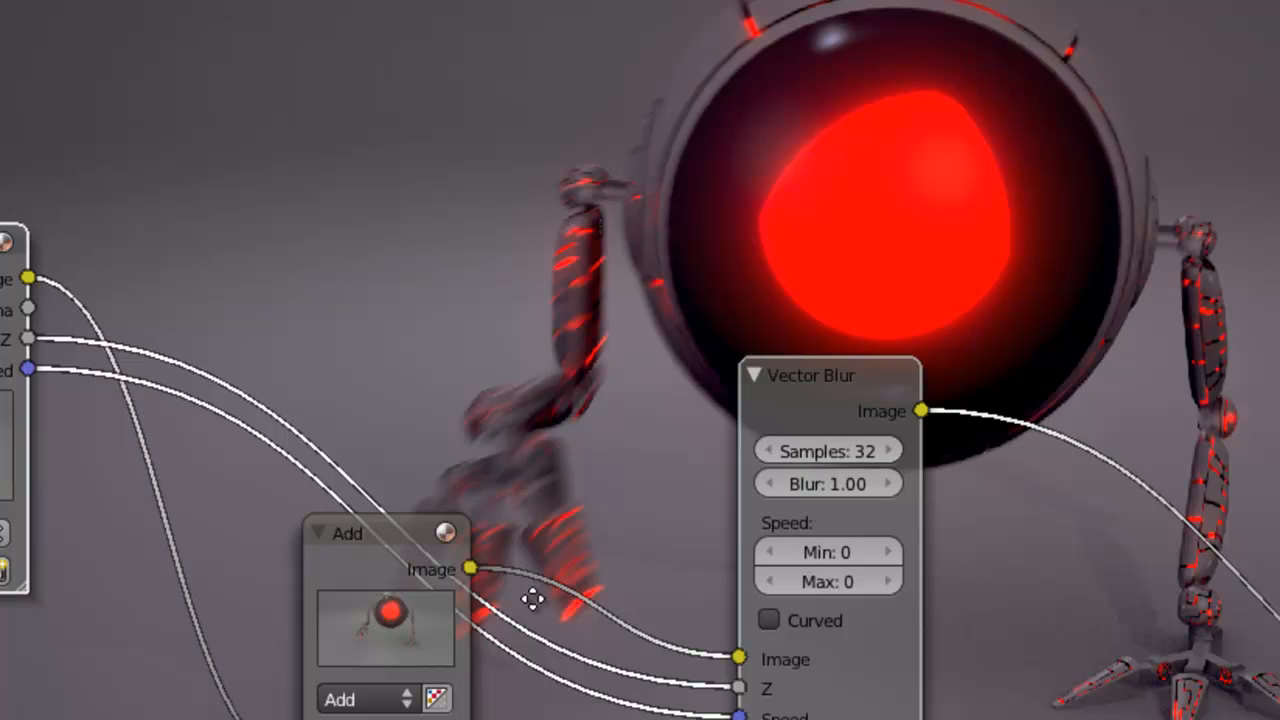
# Step: Enlarge and shift the backdrop image to examine the motion blur on the robot's claws up close
pyautogui.moveTo(531, 594); pyautogui.dragTo(484, 719, button='middle')
pyautogui.moveTo(1126, 325); pyautogui.dragTo(1268, 317)
pyautogui.keyDown('alt'); pyautogui.moveTo(217, 204); pyautogui.dragTo(1070, 0, button='middle'); pyautogui.keyUp('alt')
pyautogui.keyDown('alt'); pyautogui.moveTo(571, 466); pyautogui.dragTo(793, 386, button='middle'); pyautogui.keyUp('alt')
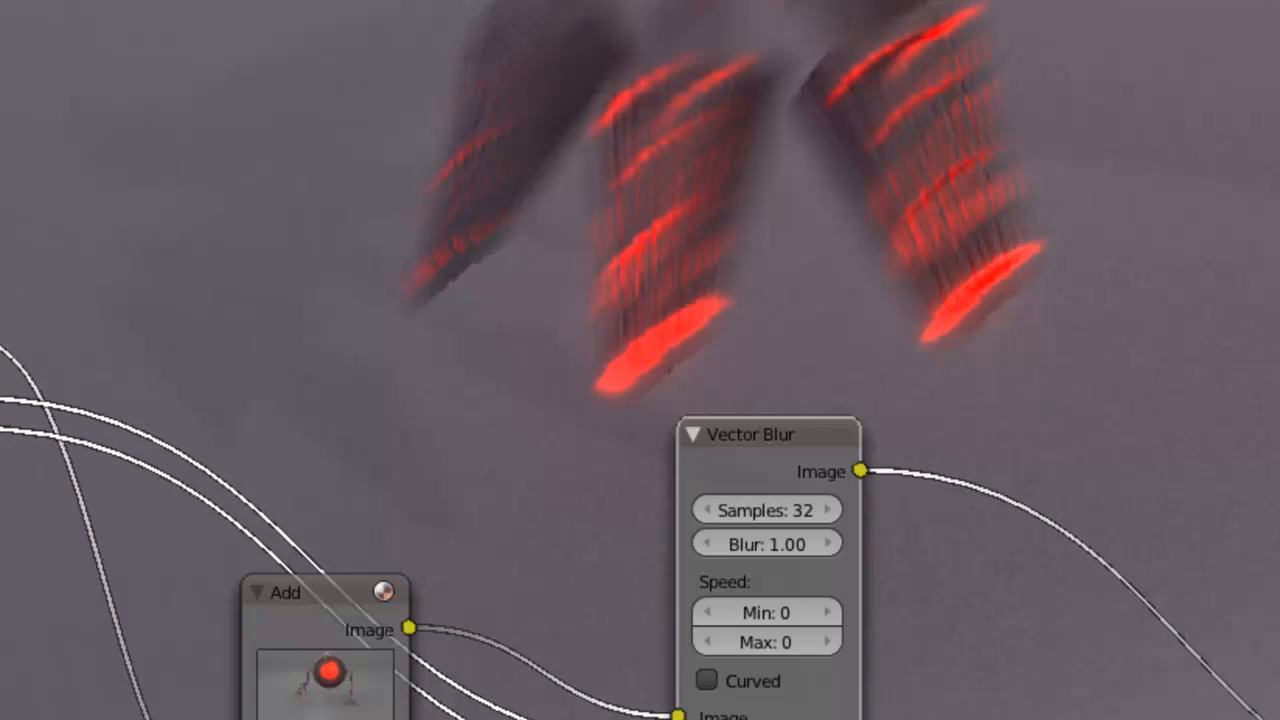
pyautogui.moveTo(433, 628); pyautogui.dragTo(696, 580, button='middle')
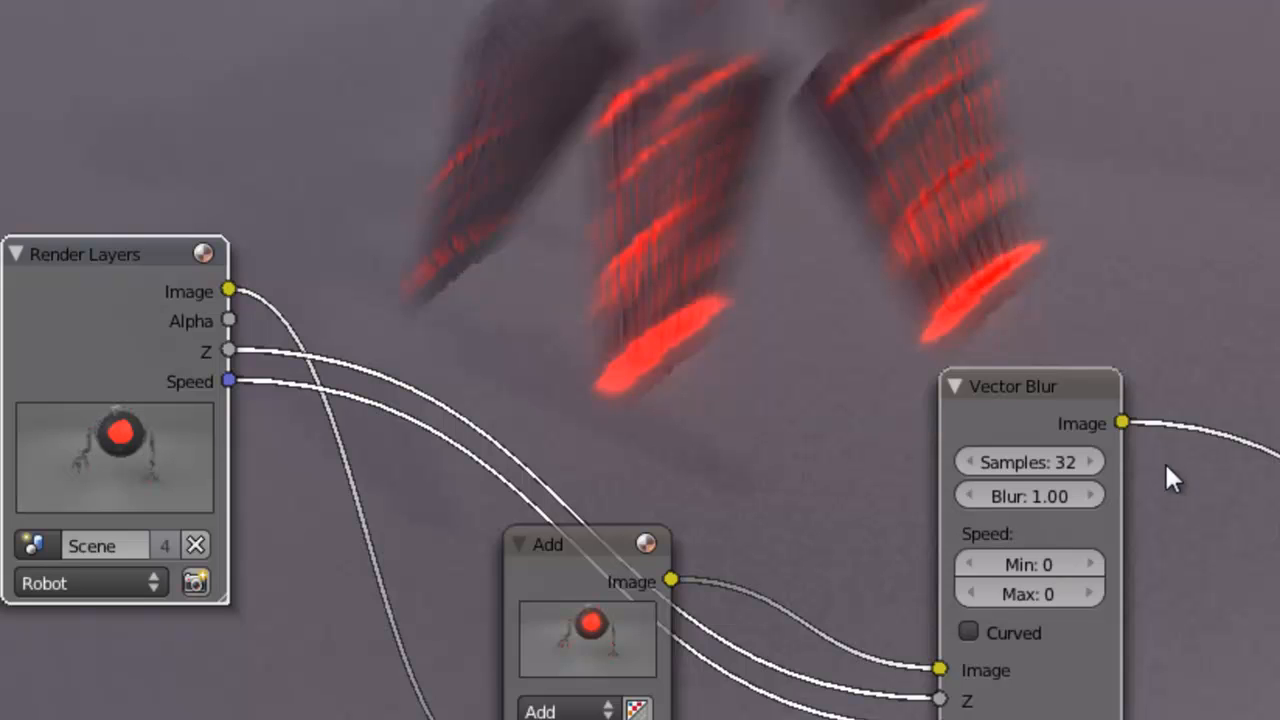
# Step: Set the Vector Blur samples to 128 to smooth the streaks on the enlarged claws
pyautogui.click(1001, 464)
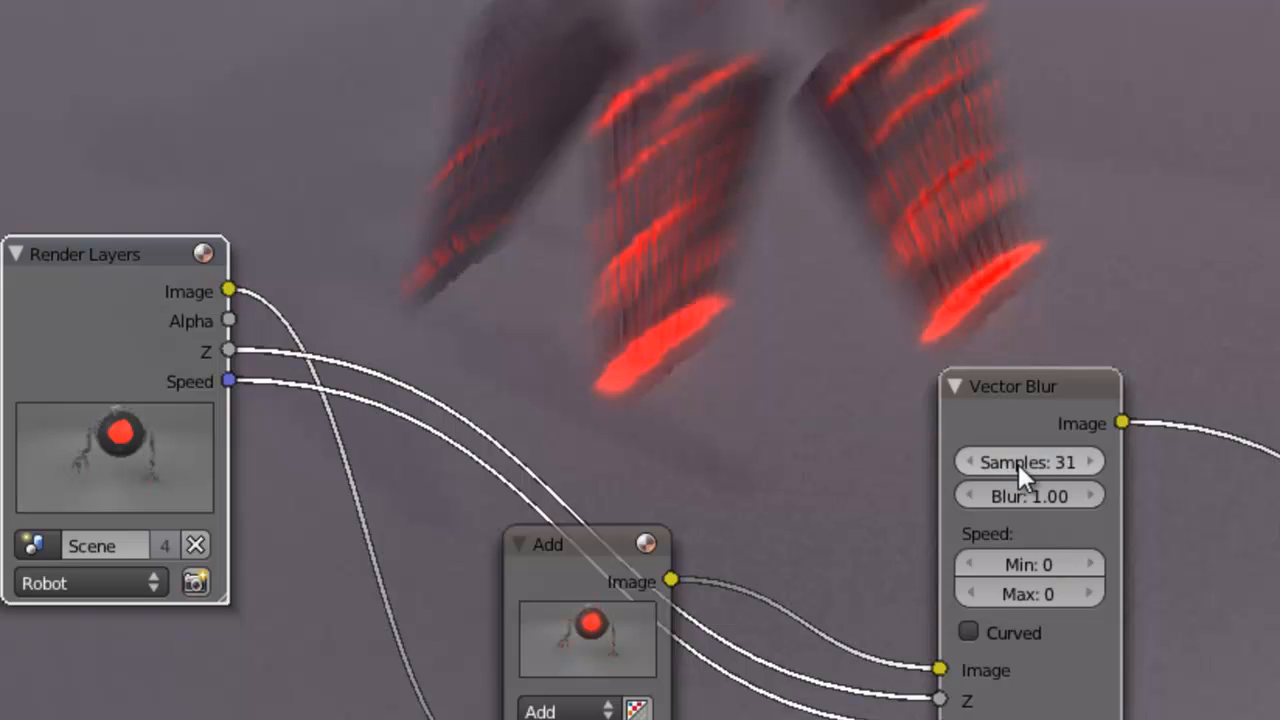
pyautogui.click(1018, 464)
pyautogui.write('128')
pyautogui.press('Return')
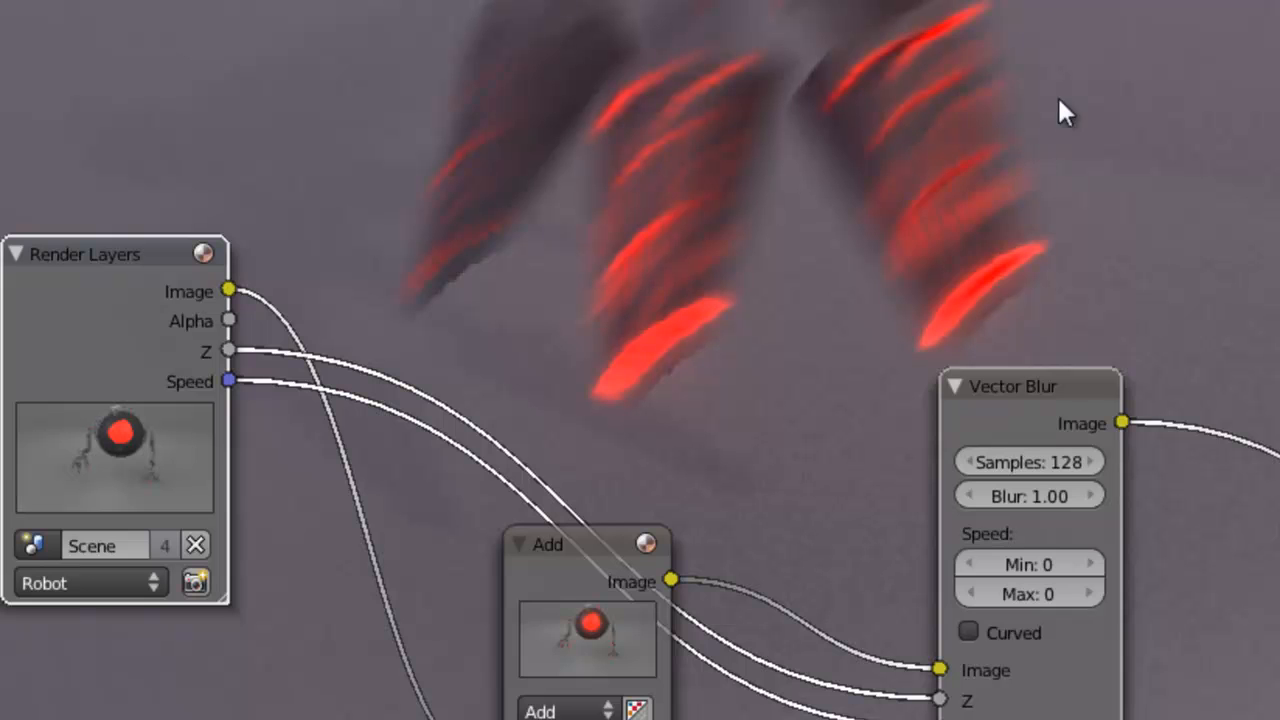
pyautogui.scroll(-1, 739, 211)
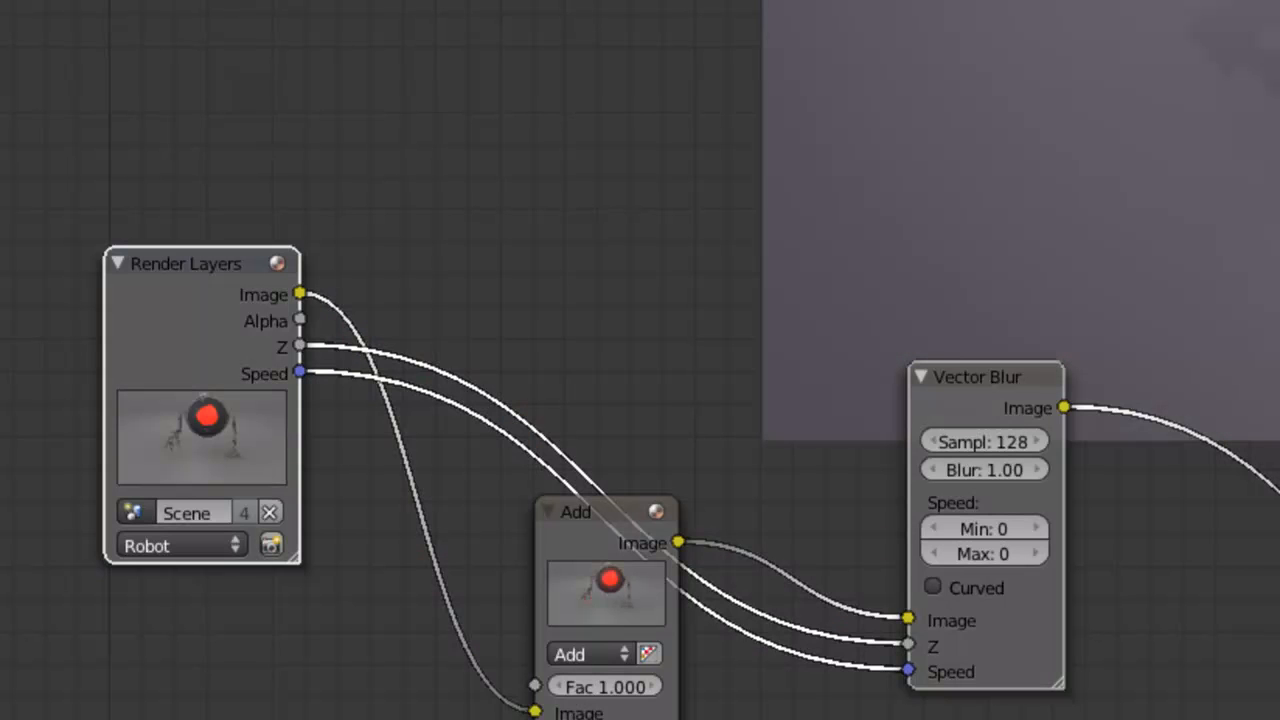
# Step: Recentre the backdrop image and rescale it so the robot's eye, blurred claws and planted leg fit behind the nodes
pyautogui.keyDown('alt'); pyautogui.moveTo(1180, 150); pyautogui.dragTo(200, 575, button='middle'); pyautogui.keyUp('alt')
pyautogui.press('v')
pyautogui.press('v')
pyautogui.press('v')
pyautogui.press('v')
pyautogui.press('v')
pyautogui.press('v')
pyautogui.press('v')
pyautogui.press('v')
pyautogui.press('v')
pyautogui.press('v')
pyautogui.press('v')
pyautogui.press('v')
pyautogui.press('v')
pyautogui.press('v')
pyautogui.press('v')
pyautogui.press('v')
pyautogui.press('v')
pyautogui.press('v')
pyautogui.press('v')
pyautogui.press('v')
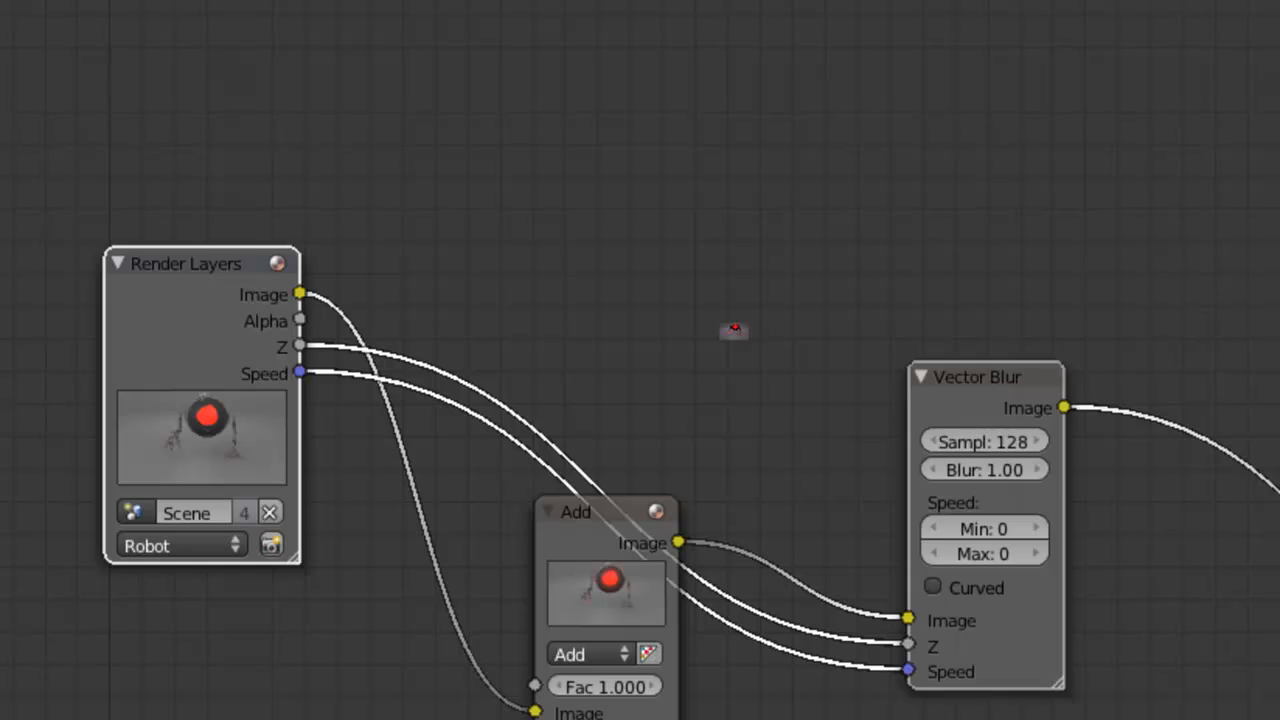
pyautogui.hotkey('alt', 'v')
pyautogui.hotkey('alt', 'v')
pyautogui.hotkey('alt', 'v')
pyautogui.hotkey('alt', 'v')
pyautogui.hotkey('alt', 'v')
pyautogui.hotkey('alt', 'v')
pyautogui.hotkey('alt', 'v')
pyautogui.hotkey('alt', 'v')
pyautogui.hotkey('alt', 'v')
pyautogui.hotkey('alt', 'v')
pyautogui.hotkey('alt', 'v')
pyautogui.hotkey('alt', 'v')
pyautogui.hotkey('alt', 'v')
pyautogui.hotkey('alt', 'v')
pyautogui.hotkey('alt', 'v')
pyautogui.hotkey('alt', 'v')
pyautogui.hotkey('alt', 'v')
pyautogui.hotkey('alt', 'v')
pyautogui.hotkey('alt', 'v')
pyautogui.hotkey('alt', 'v')
pyautogui.scroll(-9, 737, 323)
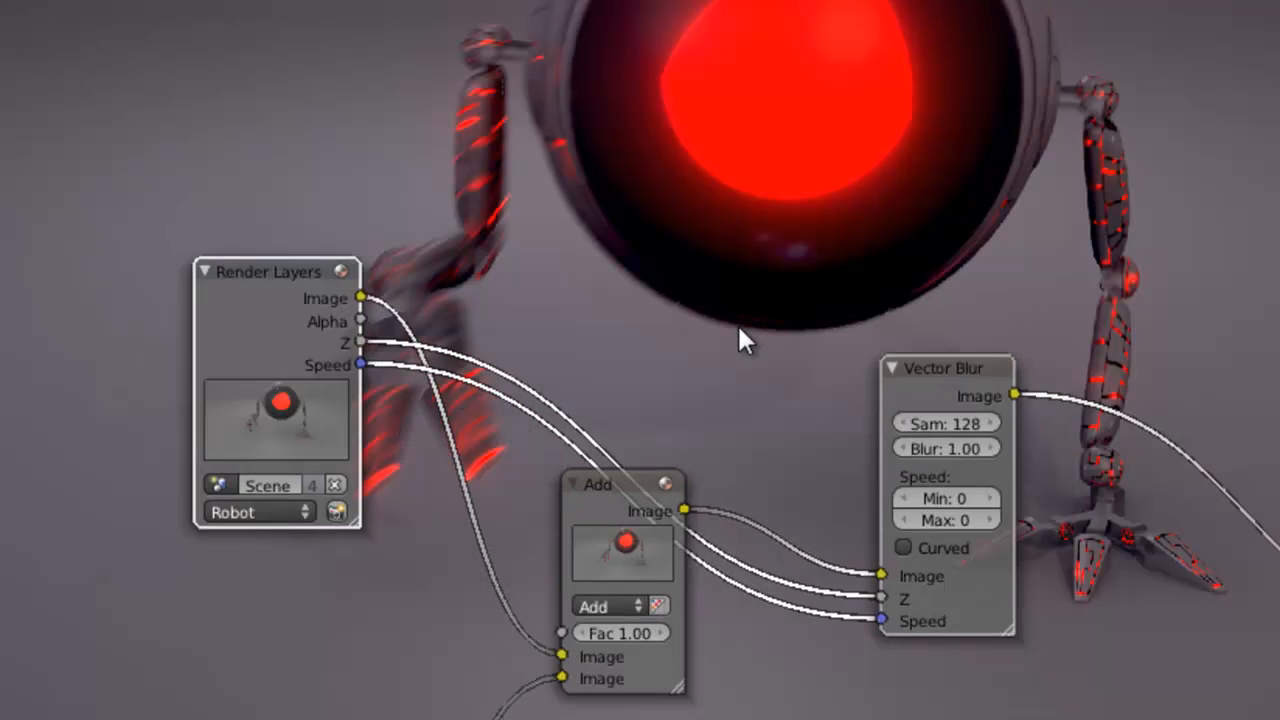
# Step: Move the Mask frame closer to the main node chain, below the Robot render layer and Add nodes
pyautogui.moveTo(766, 488); pyautogui.dragTo(380, 204, button='middle')
pyautogui.scroll(-4, 678, 390)
pyautogui.moveTo(637, 468); pyautogui.dragTo(729, 406, button='middle')
pyautogui.scroll(2, 732, 408)
pyautogui.scroll(1, 732, 408)
pyautogui.moveTo(455, 3); pyautogui.dragTo(349, 1)
pyautogui.moveTo(225, 343); pyautogui.dragTo(333, 287)
pyautogui.scroll(2, 287, 367)
pyautogui.moveTo(254, 362); pyautogui.dragTo(589, 275, button='middle')
pyautogui.moveTo(206, 425); pyautogui.dragTo(161, 451, button='middle')
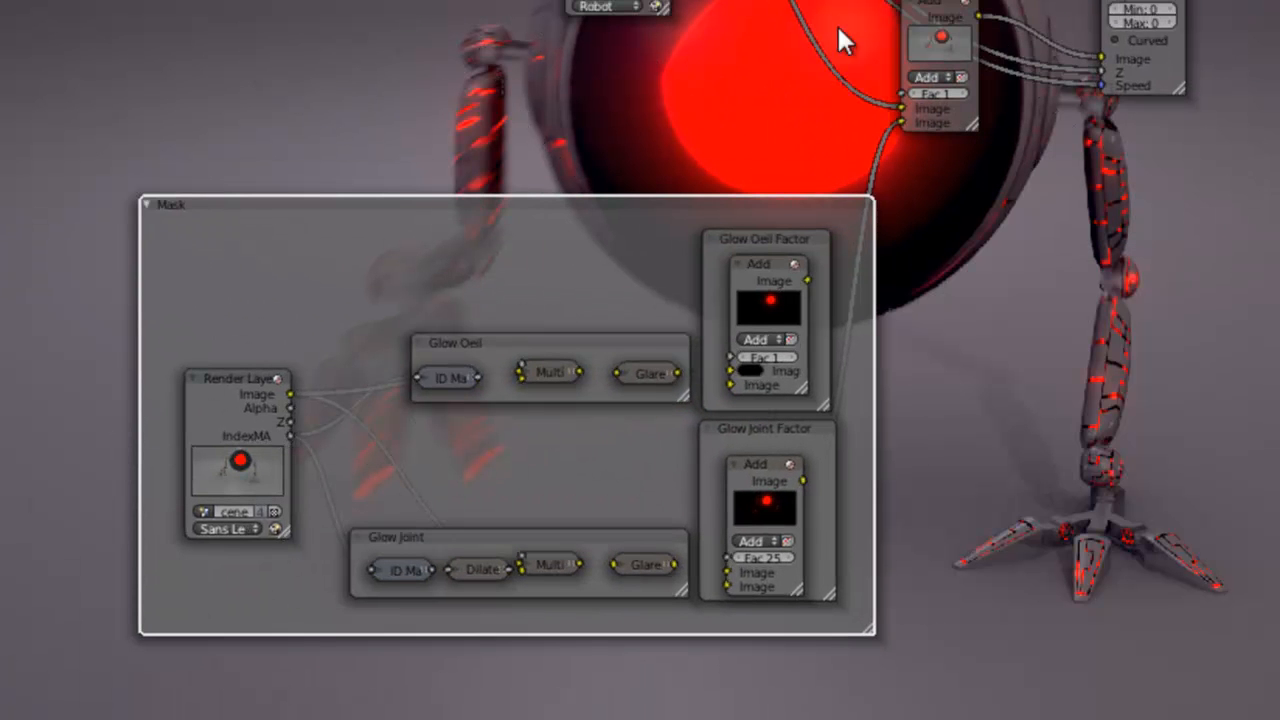
# Step: Shift the Glow Oeil frame and the Glow Joint Factor frame slightly within the Mask frame
pyautogui.moveTo(582, 334); pyautogui.dragTo(543, 371)
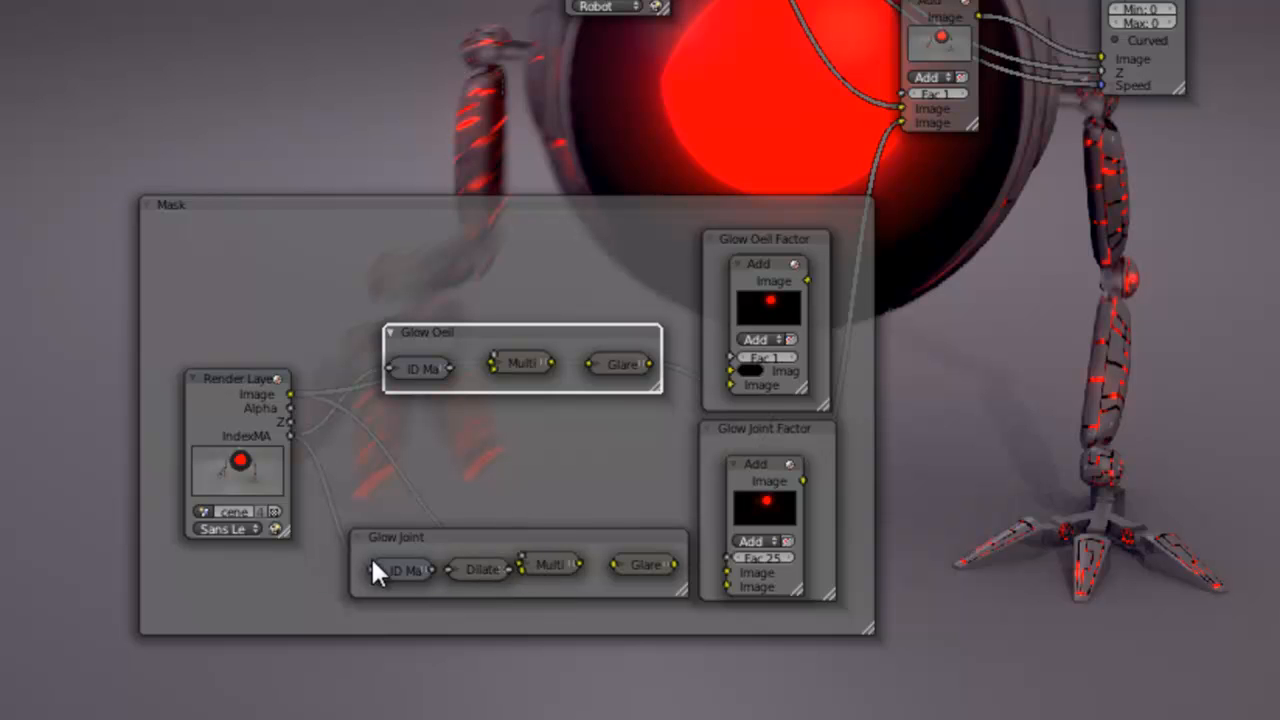
pyautogui.click(482, 572)
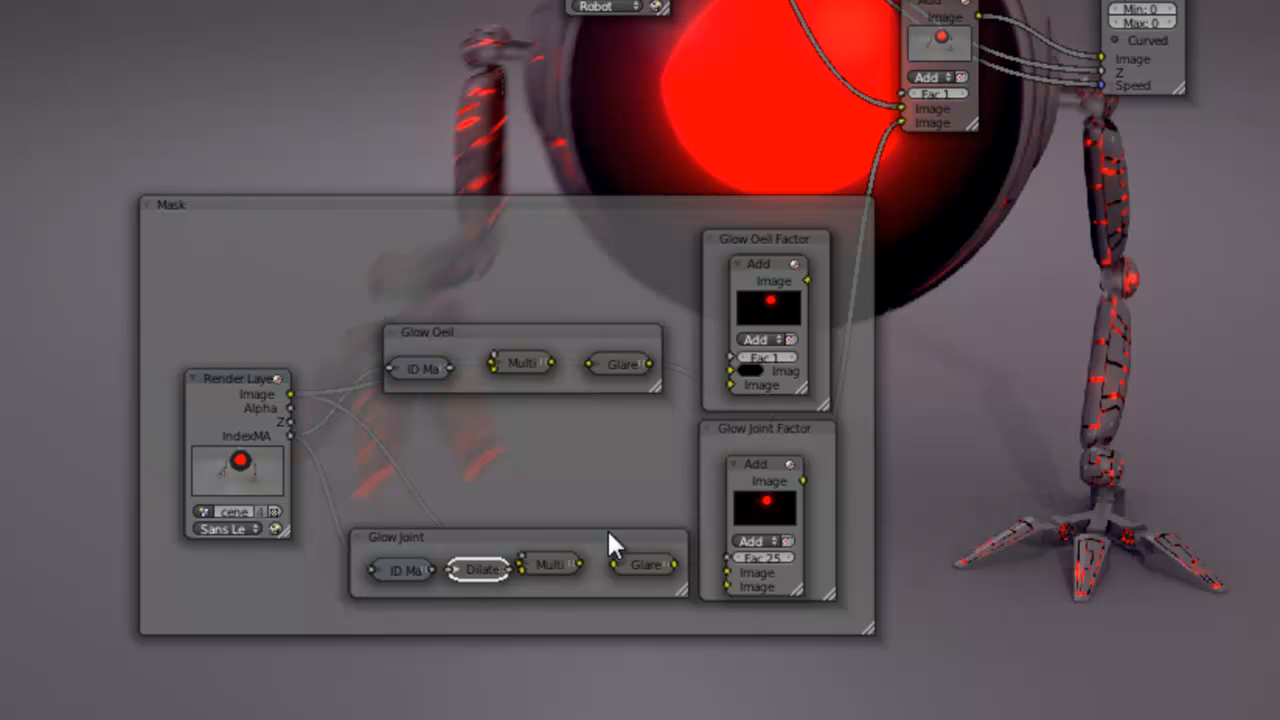
pyautogui.moveTo(766, 427); pyautogui.dragTo(785, 441)
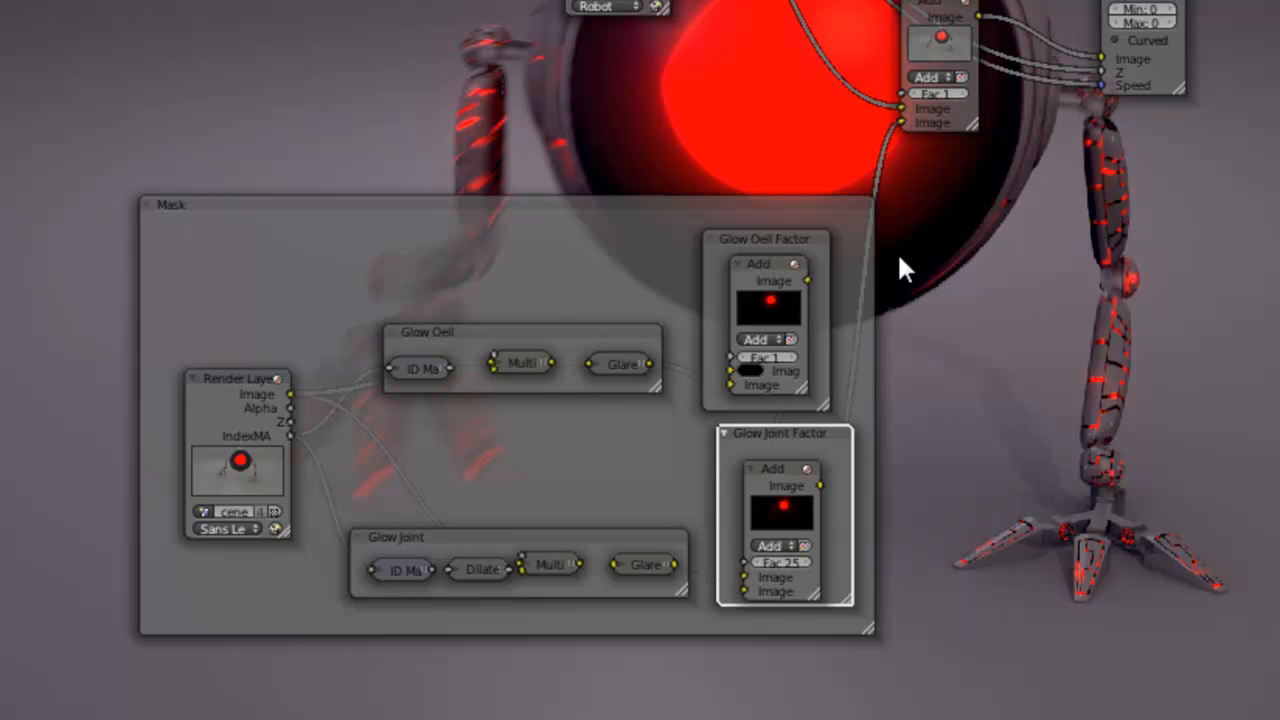
# Step: Preview the main Add node, the raw Robot render layer and the Add node again in the backdrop
pyautogui.moveTo(1023, 338); pyautogui.dragTo(731, 443, button='middle')
pyautogui.click(683, 262)
pyautogui.moveTo(683, 262); pyautogui.dragTo(689, 269)
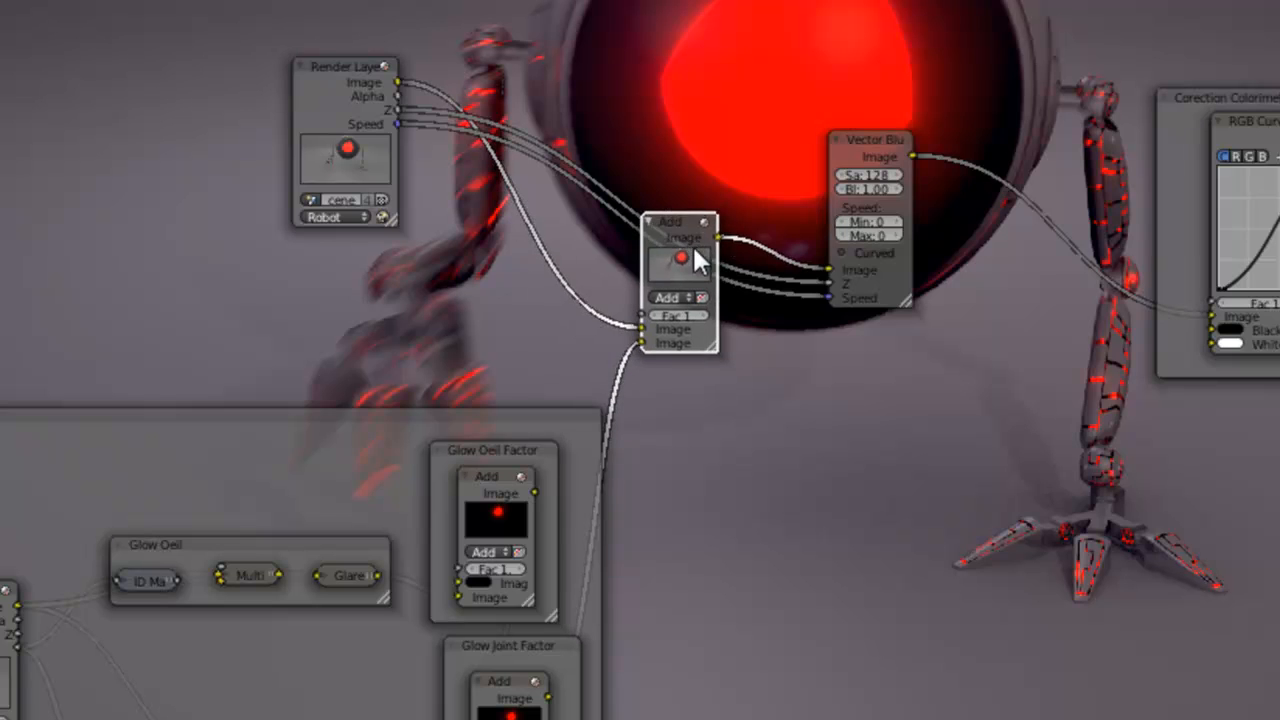
pyautogui.keyDown('ctrl'); pyautogui.keyDown('shift'); pyautogui.click(702, 254); pyautogui.keyUp('shift'); pyautogui.keyUp('ctrl')
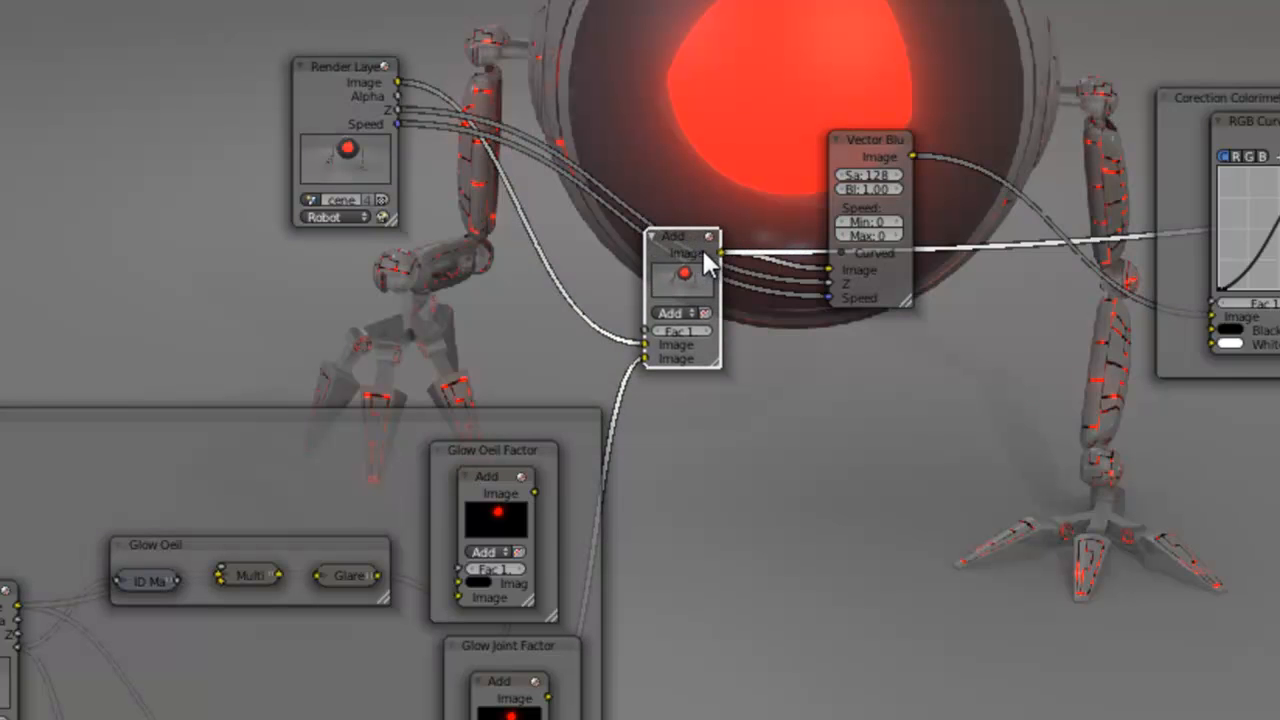
pyautogui.moveTo(990, 390); pyautogui.dragTo(1086, 572, button='middle')
pyautogui.keyDown('ctrl'); pyautogui.keyDown('shift'); pyautogui.click(409, 268); pyautogui.keyUp('shift'); pyautogui.keyUp('ctrl')
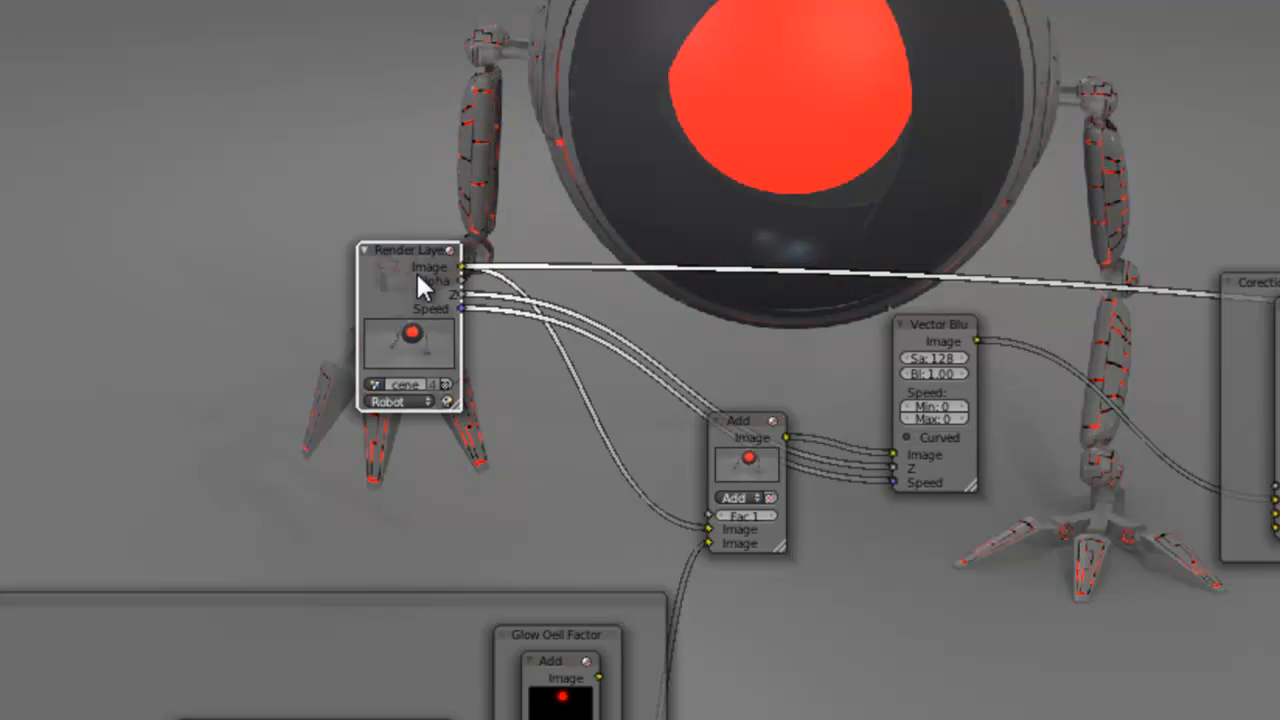
pyautogui.keyDown('ctrl'); pyautogui.keyDown('shift'); pyautogui.click(753, 435); pyautogui.keyUp('shift'); pyautogui.keyUp('ctrl')
pyautogui.moveTo(950, 530); pyautogui.dragTo(704, 588, button='middle')
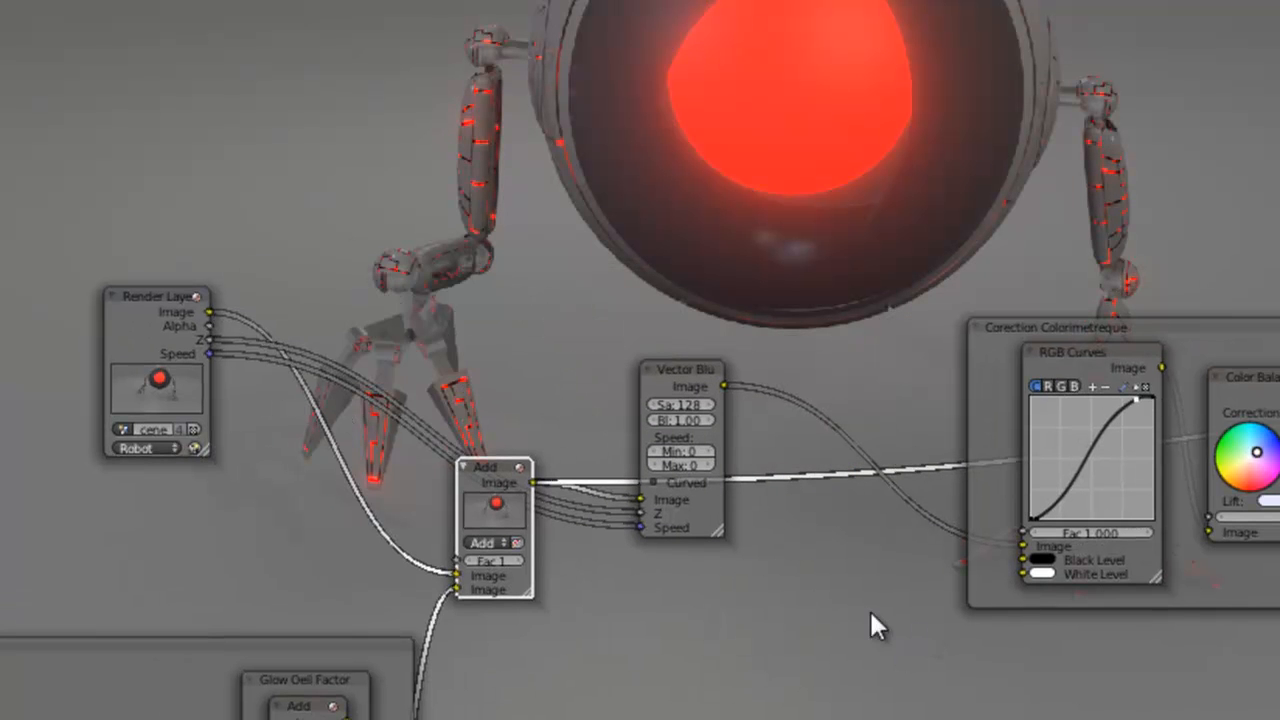
# Step: Preview the Vector Blur, RGB Curves, Color Balance and vignette Multiply outputs in turn in the backdrop
pyautogui.keyDown('ctrl'); pyautogui.keyDown('shift'); pyautogui.click(684, 391); pyautogui.keyUp('shift'); pyautogui.keyUp('ctrl')
pyautogui.moveTo(860, 603); pyautogui.dragTo(470, 556, button='middle')
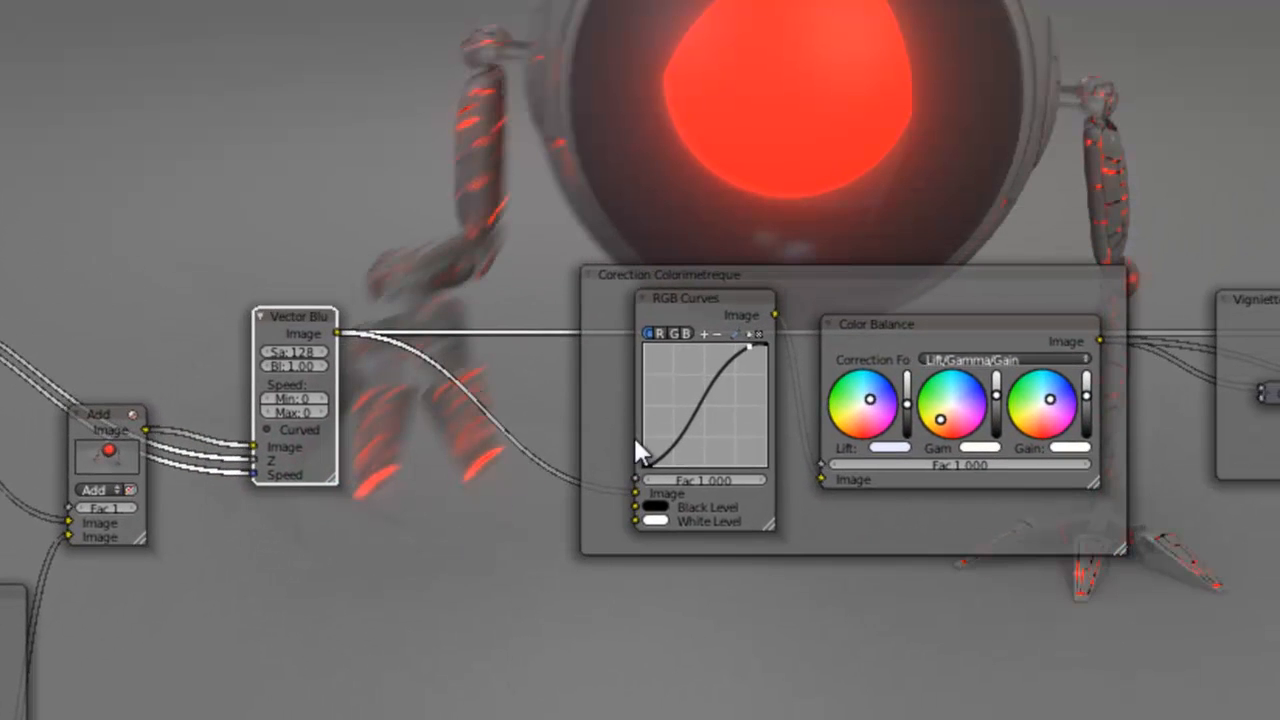
pyautogui.keyDown('ctrl'); pyautogui.keyDown('shift'); pyautogui.click(731, 300); pyautogui.keyUp('shift'); pyautogui.keyUp('ctrl')
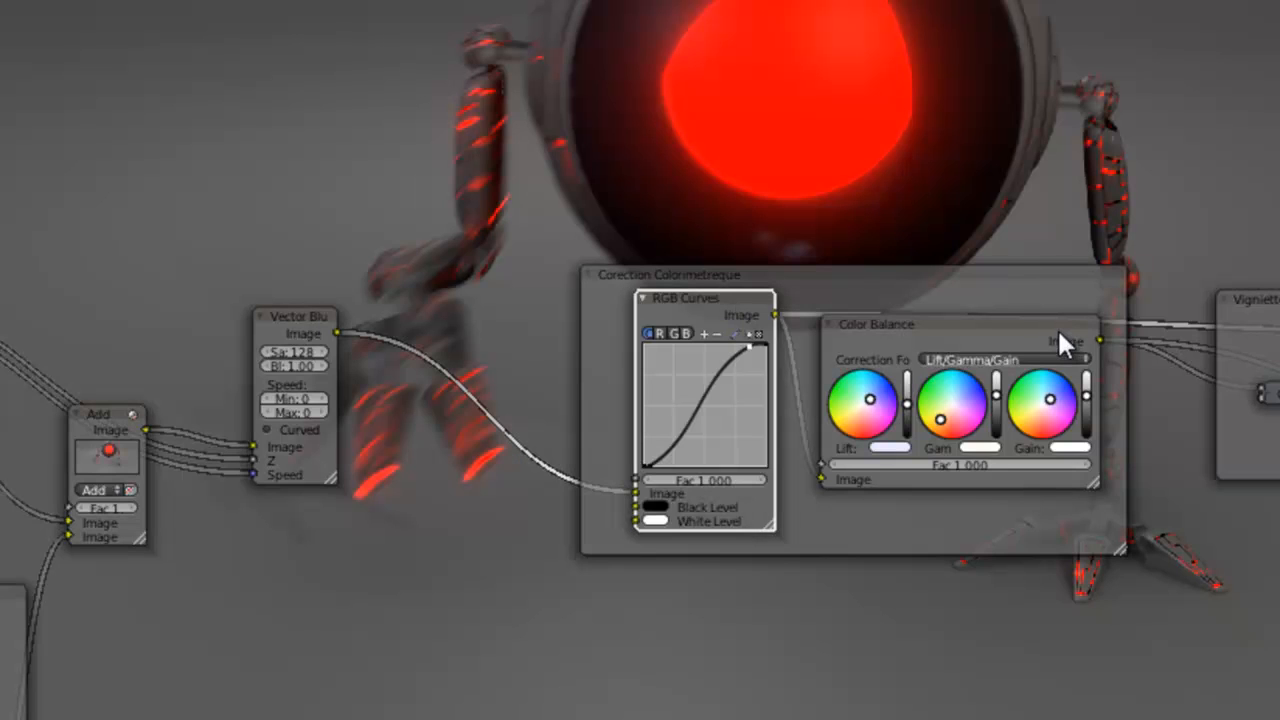
pyautogui.keyDown('ctrl'); pyautogui.keyDown('shift'); pyautogui.click(1052, 327); pyautogui.keyUp('shift'); pyautogui.keyUp('ctrl')
pyautogui.moveTo(1223, 571); pyautogui.dragTo(628, 688, button='middle')
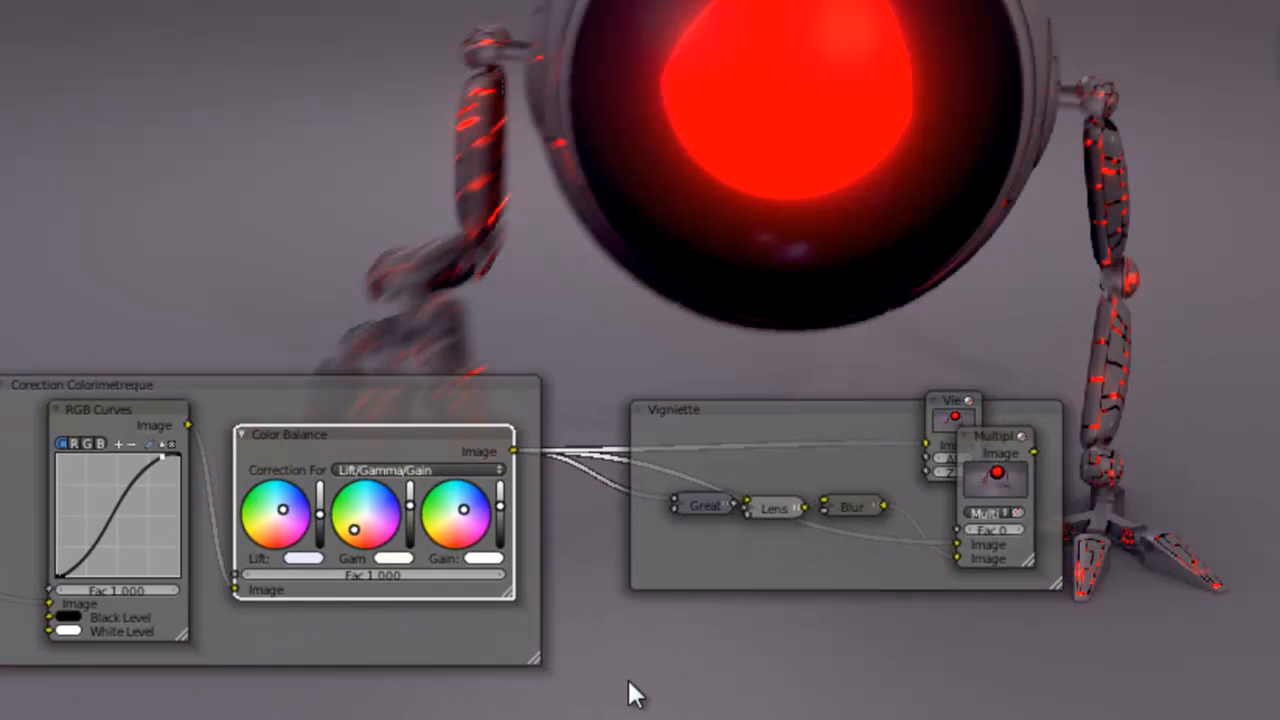
pyautogui.keyDown('ctrl'); pyautogui.keyDown('shift'); pyautogui.click(1014, 448); pyautogui.keyUp('shift'); pyautogui.keyUp('ctrl')
# Step: Move the Viewer node out of the Vigniette frame and place it beyond the Multiply node
pyautogui.moveTo(935, 401); pyautogui.dragTo(1279, 310)
pyautogui.scroll(2, 1117, 443)
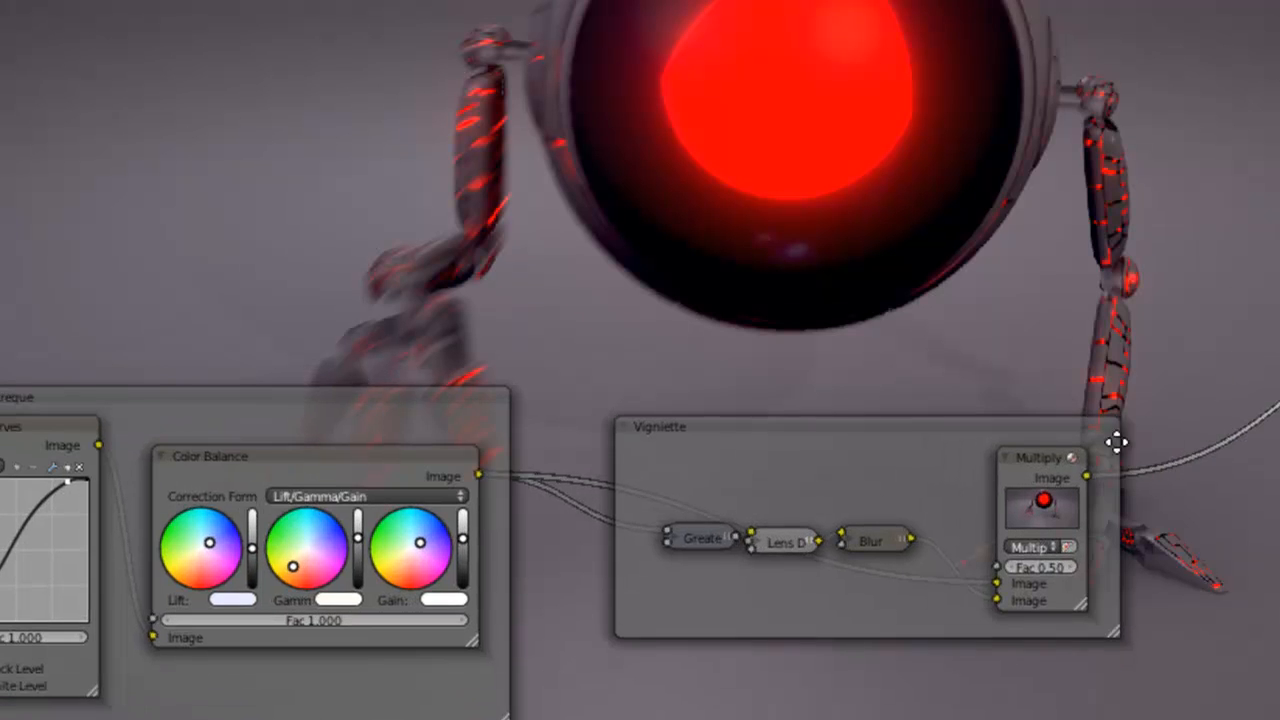
pyautogui.moveTo(1117, 443); pyautogui.dragTo(566, 457, button='middle')
pyautogui.press('h')
pyautogui.moveTo(866, 20); pyautogui.dragTo(1012, 42)
pyautogui.scroll(3, 1007, 26)
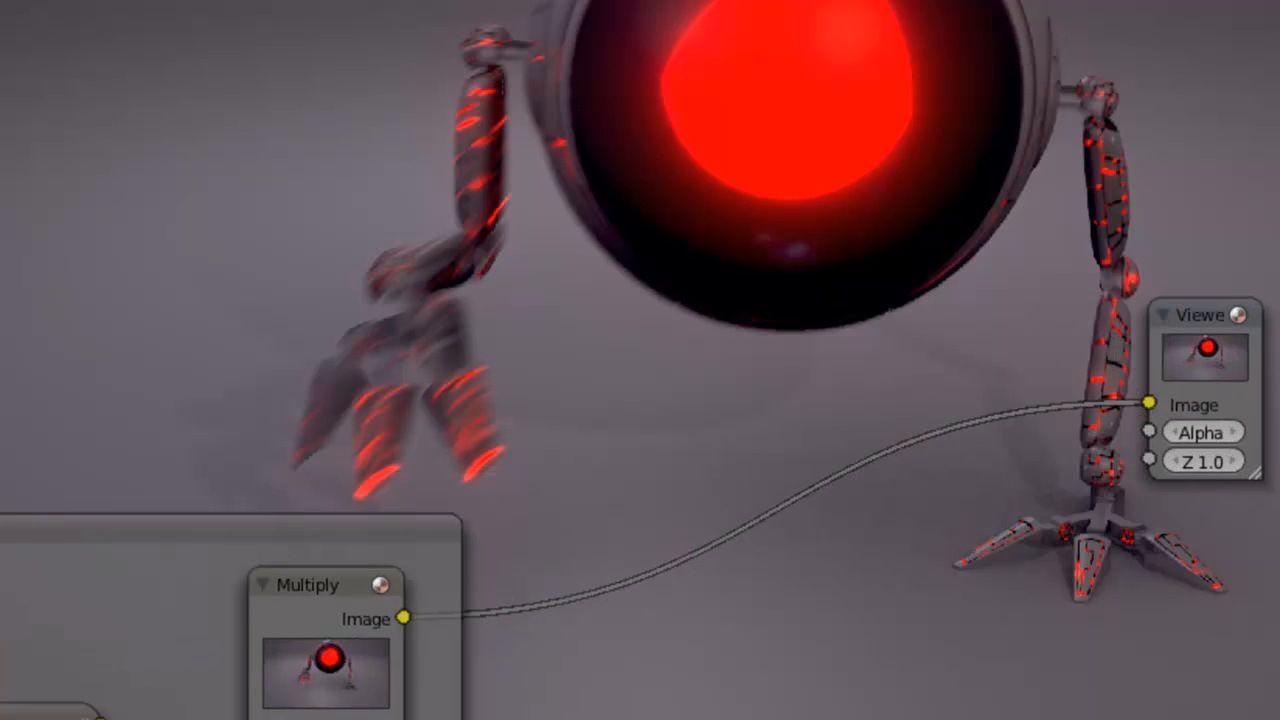
# Step: Place the Composite node above the Viewer node, widen it, and try to link the Multiply output to it
pyautogui.moveTo(1205, 3); pyautogui.dragTo(1212, 107)
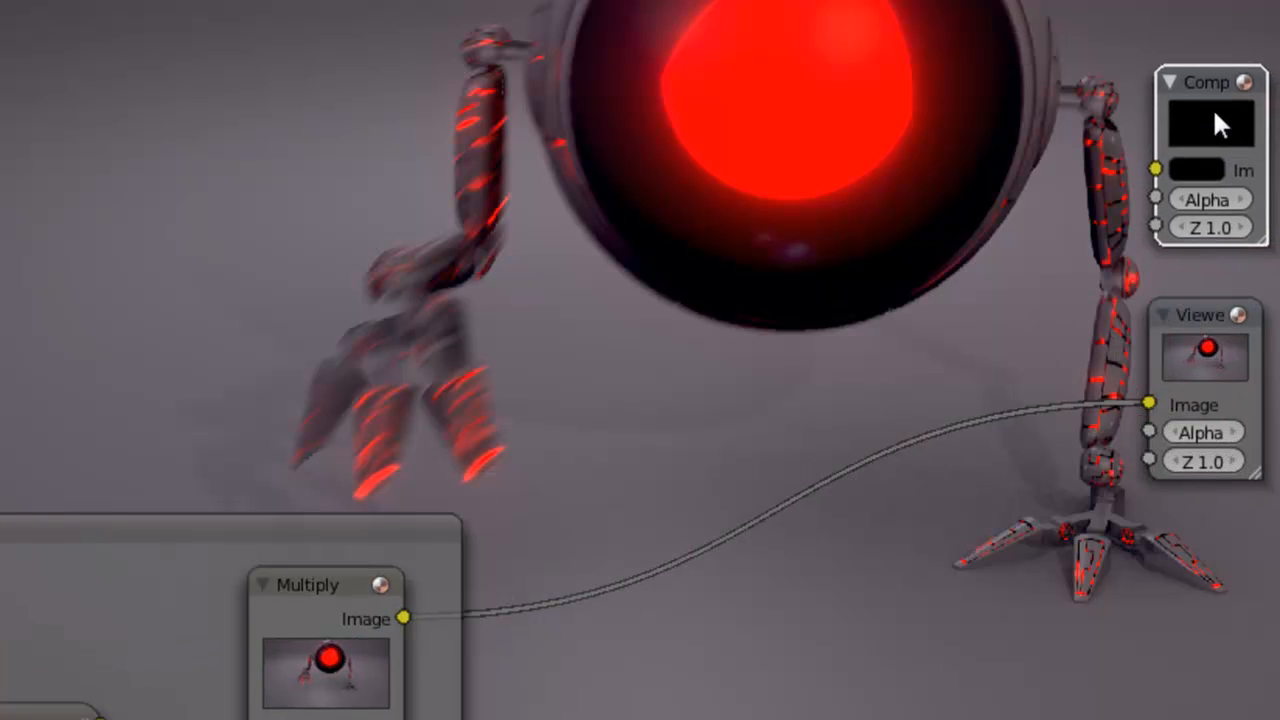
pyautogui.moveTo(1264, 248); pyautogui.dragTo(1279, 294)
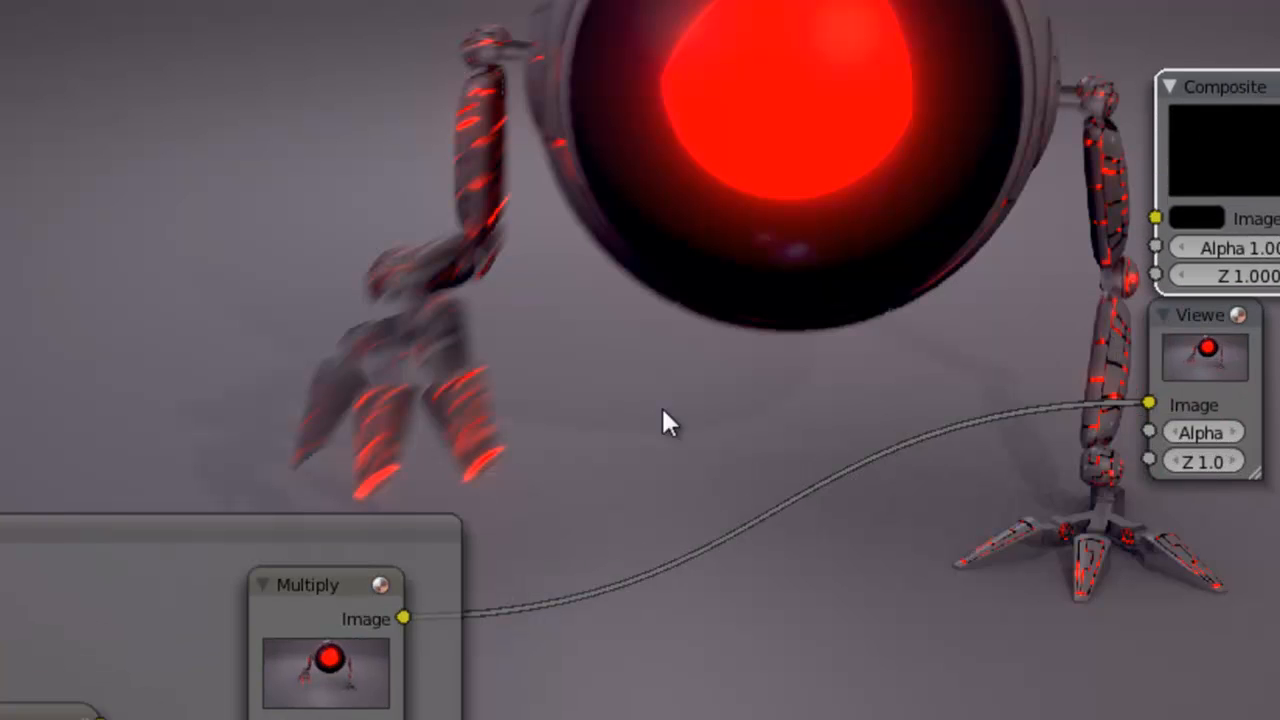
pyautogui.moveTo(404, 618); pyautogui.dragTo(425, 545)
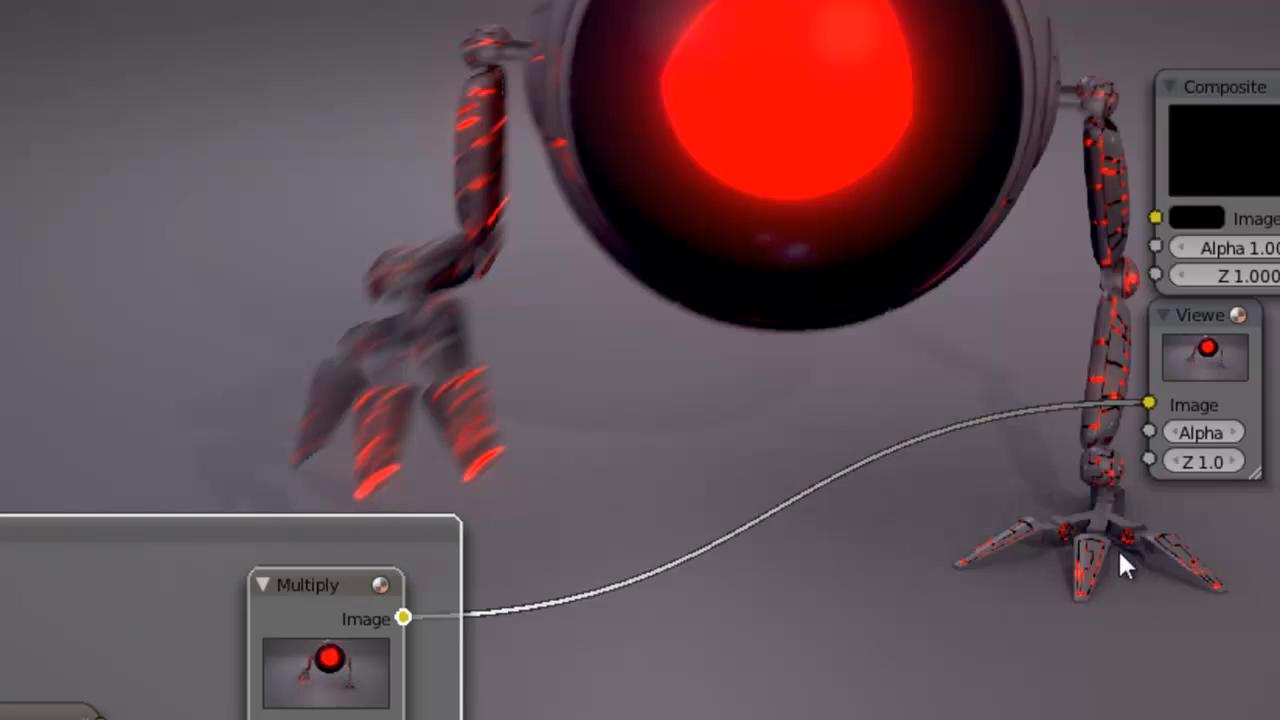
# Step: Preview the raw Robot render layer in the backdrop and bring the Viewer node in above the Vigniette frame
pyautogui.scroll(-4, 1186, 485)
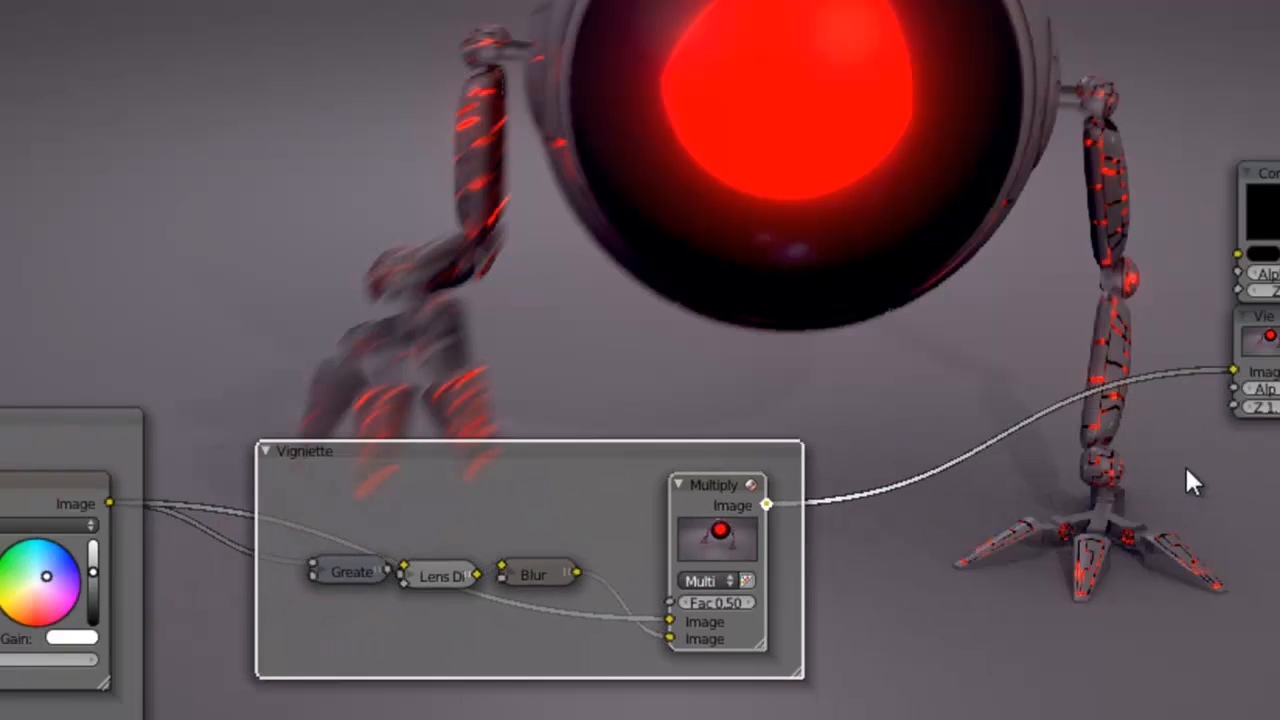
pyautogui.scroll(-2, 905, 553)
pyautogui.moveTo(290, 580); pyautogui.dragTo(800, 617, button='middle')
pyautogui.keyDown('ctrl'); pyautogui.keyDown('shift'); pyautogui.click(16, 418); pyautogui.keyUp('shift'); pyautogui.keyUp('ctrl')
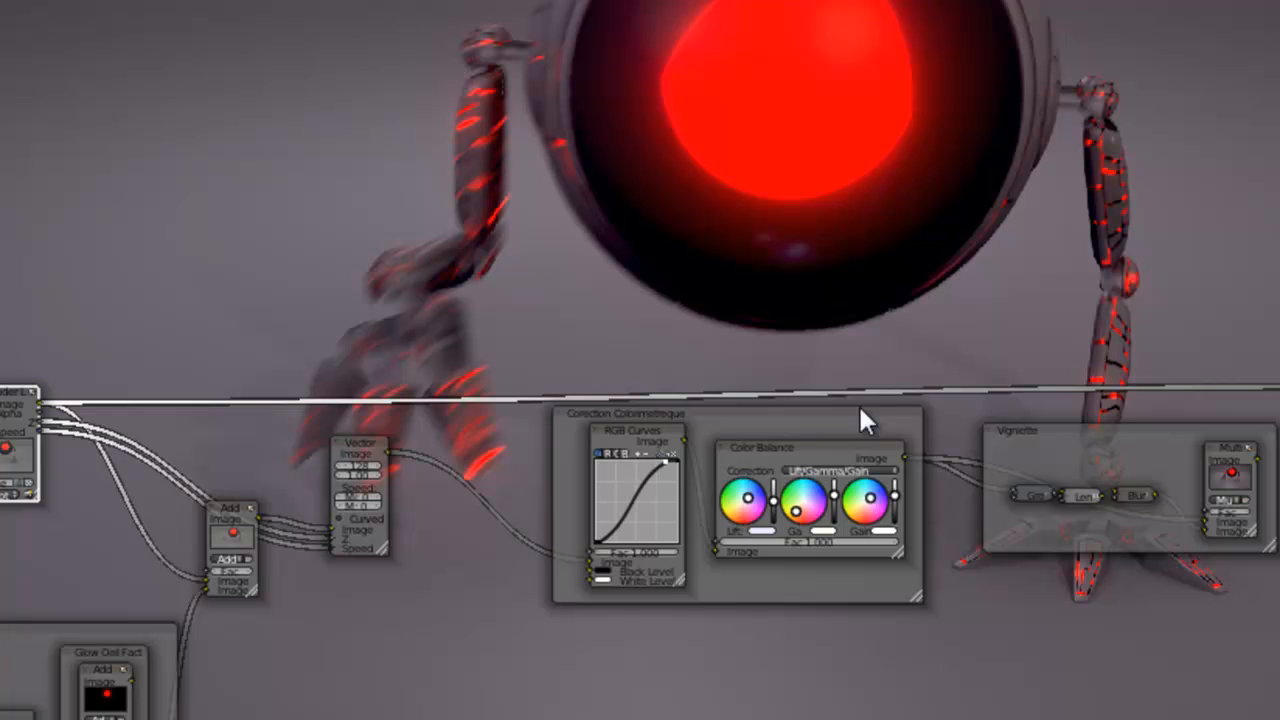
pyautogui.moveTo(1278, 386); pyautogui.dragTo(1008, 268)
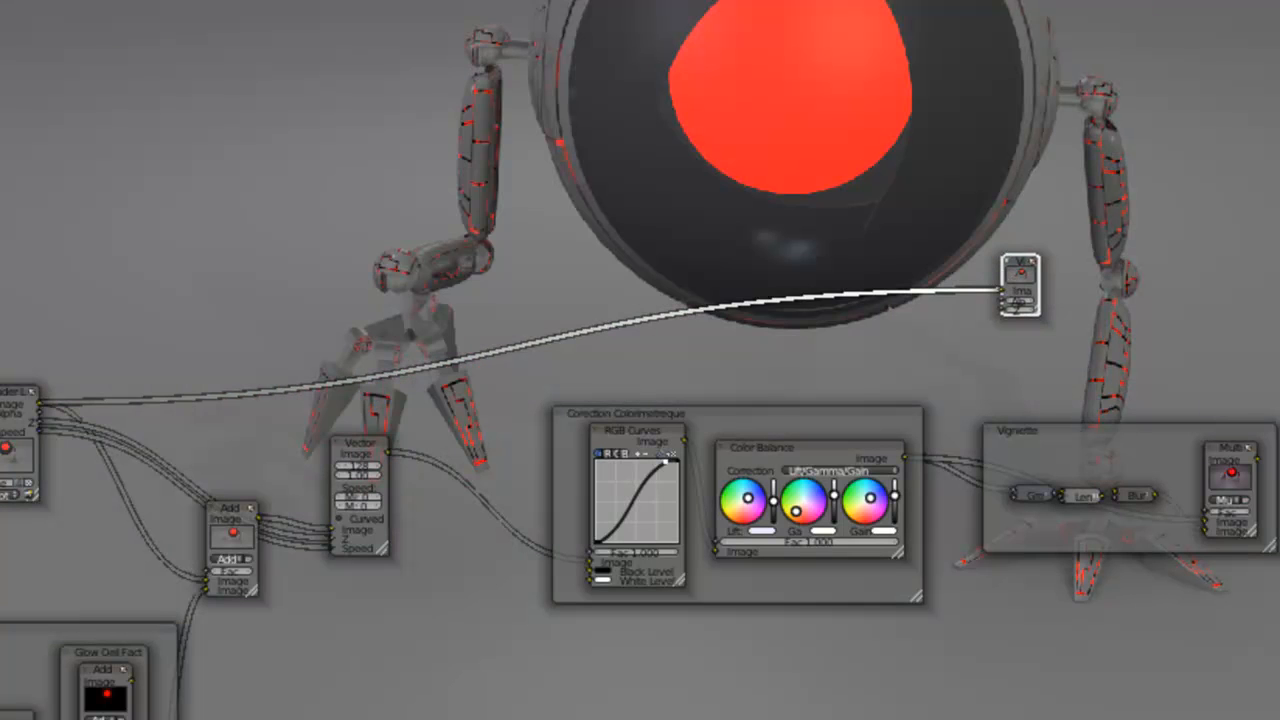
# Step: Reposition the Viewer node beyond the Vigniette frame at the end of the node chain
pyautogui.moveTo(994, 631); pyautogui.dragTo(1124, 448, button='middle')
pyautogui.moveTo(1211, 434); pyautogui.dragTo(780, 580, button='middle')
pyautogui.moveTo(718, 231); pyautogui.dragTo(1270, 396)
pyautogui.scroll(7, 1165, 471)
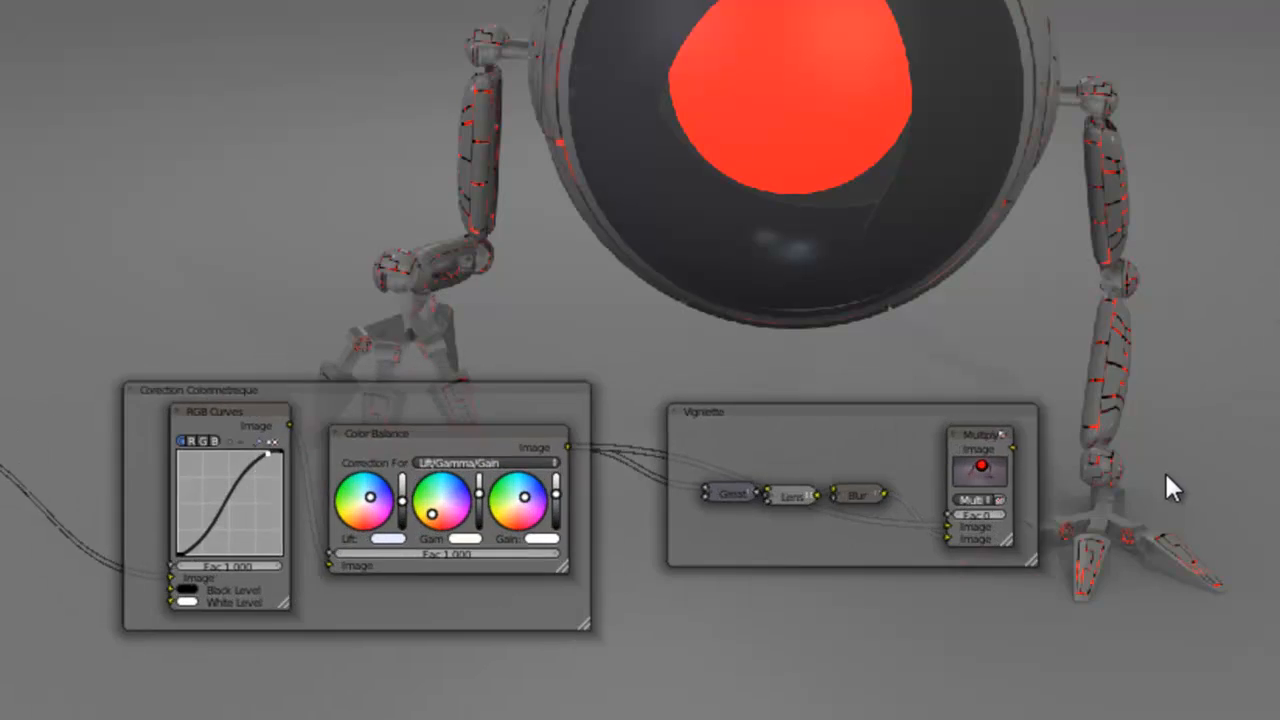
pyautogui.moveTo(1256, 522); pyautogui.dragTo(982, 476, button='middle')
pyautogui.moveTo(1279, 383); pyautogui.dragTo(1178, 389)
# Step: Connect the vignette Multiply output to both the Viewer and the Composite node, moving the Composite node closer
pyautogui.keyDown('ctrl'); pyautogui.keyDown('shift'); pyautogui.click(828, 437); pyautogui.keyUp('shift'); pyautogui.keyUp('ctrl')
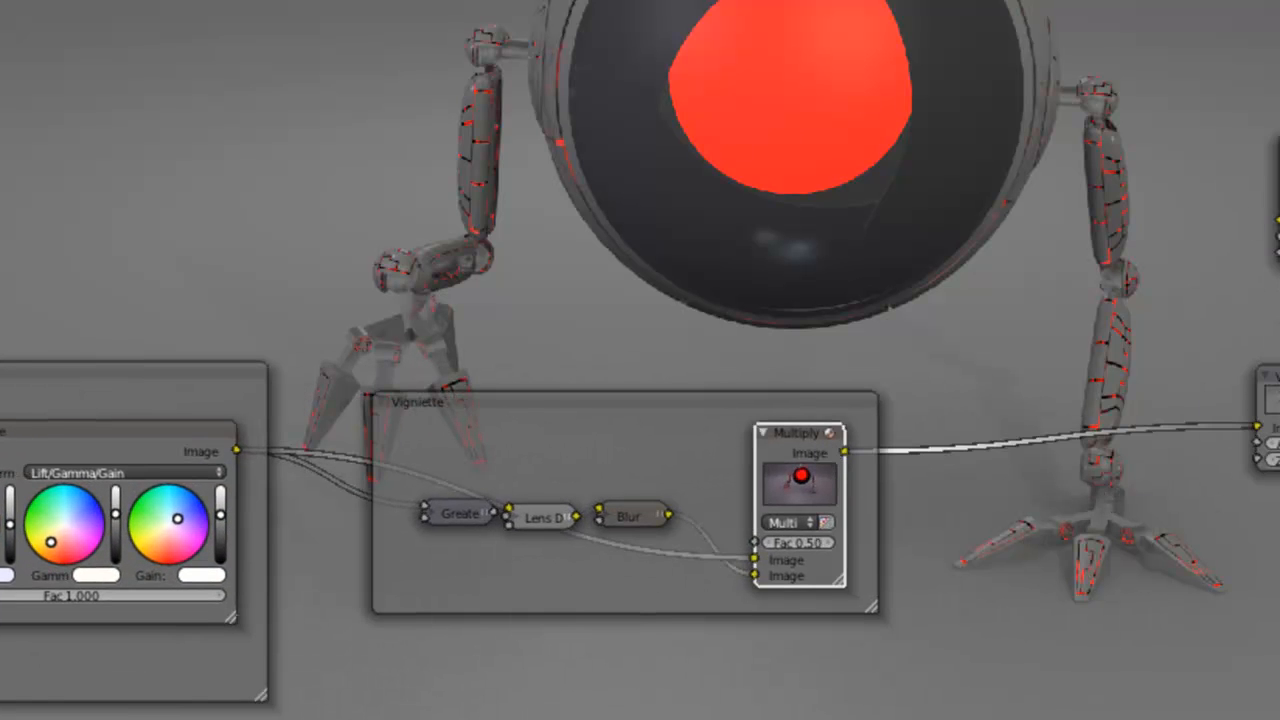
pyautogui.moveTo(1279, 155); pyautogui.dragTo(1175, 187)
pyautogui.moveTo(844, 452); pyautogui.dragTo(1156, 252)
pyautogui.scroll(-8, 1060, 367)
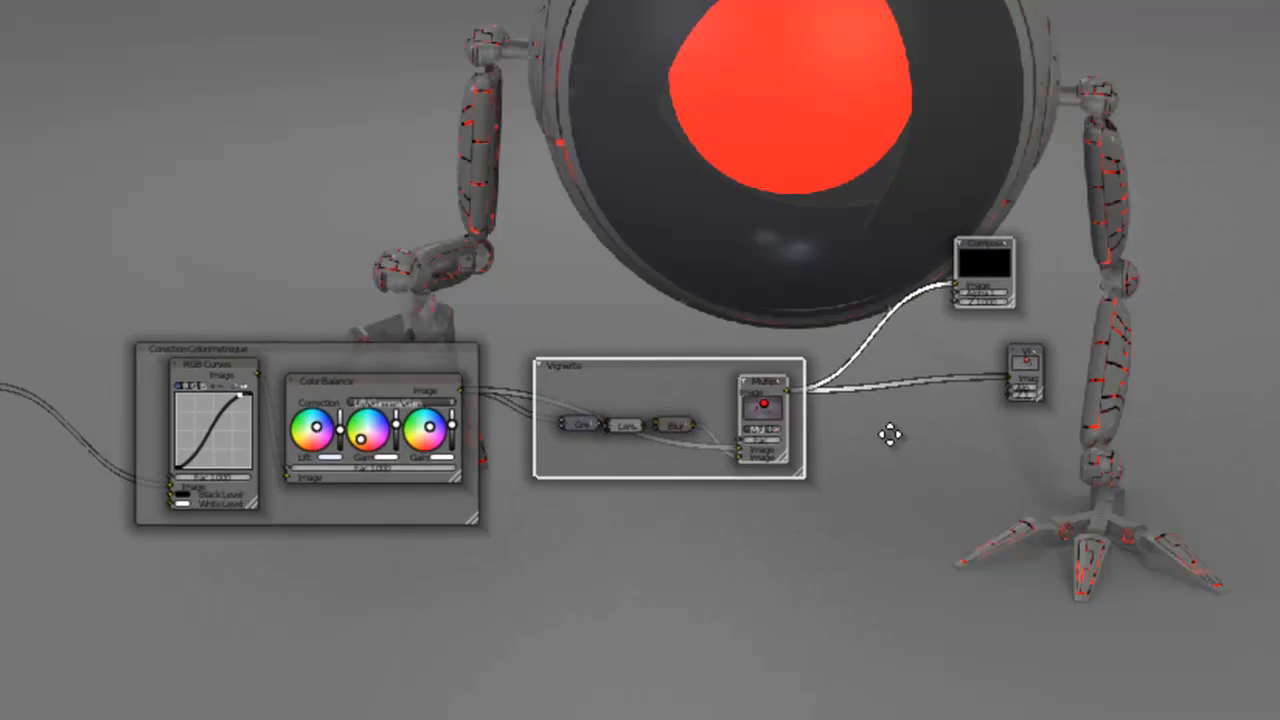
pyautogui.moveTo(891, 434); pyautogui.dragTo(1279, 388, button='middle')
pyautogui.scroll(-2, 1003, 444)
pyautogui.moveTo(1046, 510); pyautogui.dragTo(971, 440, button='middle')
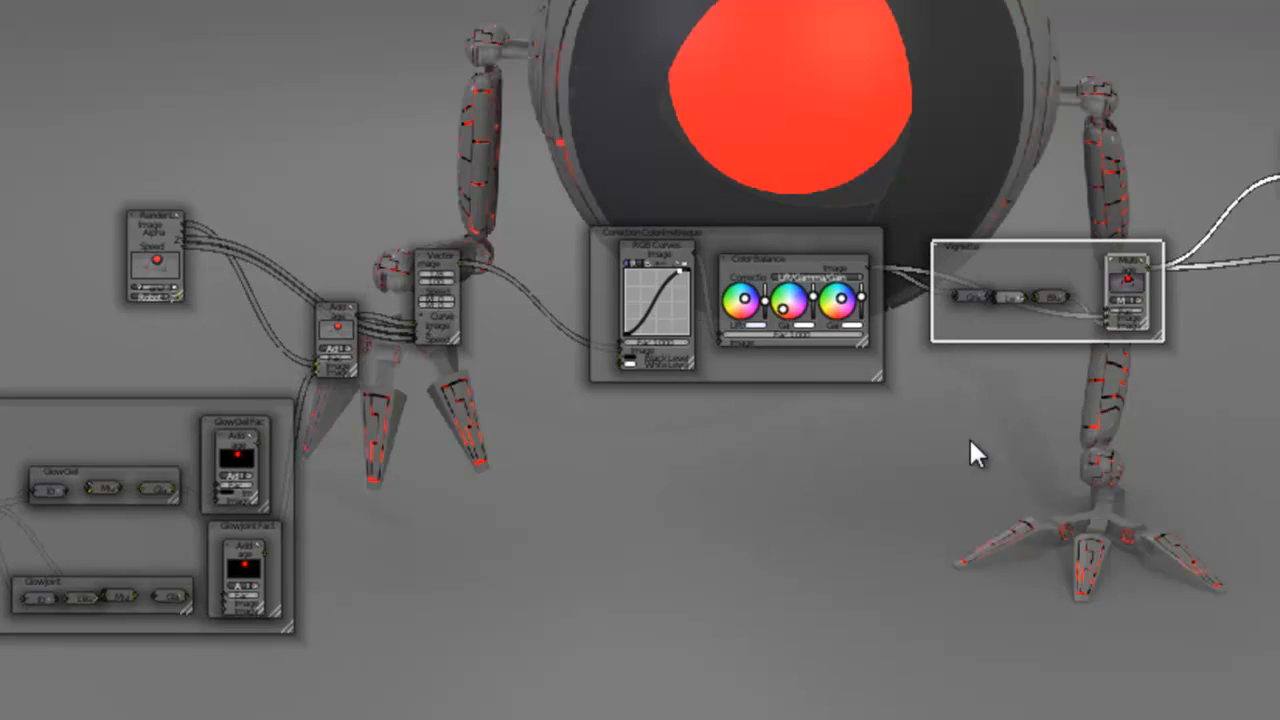
pyautogui.scroll(-1, 922, 484)
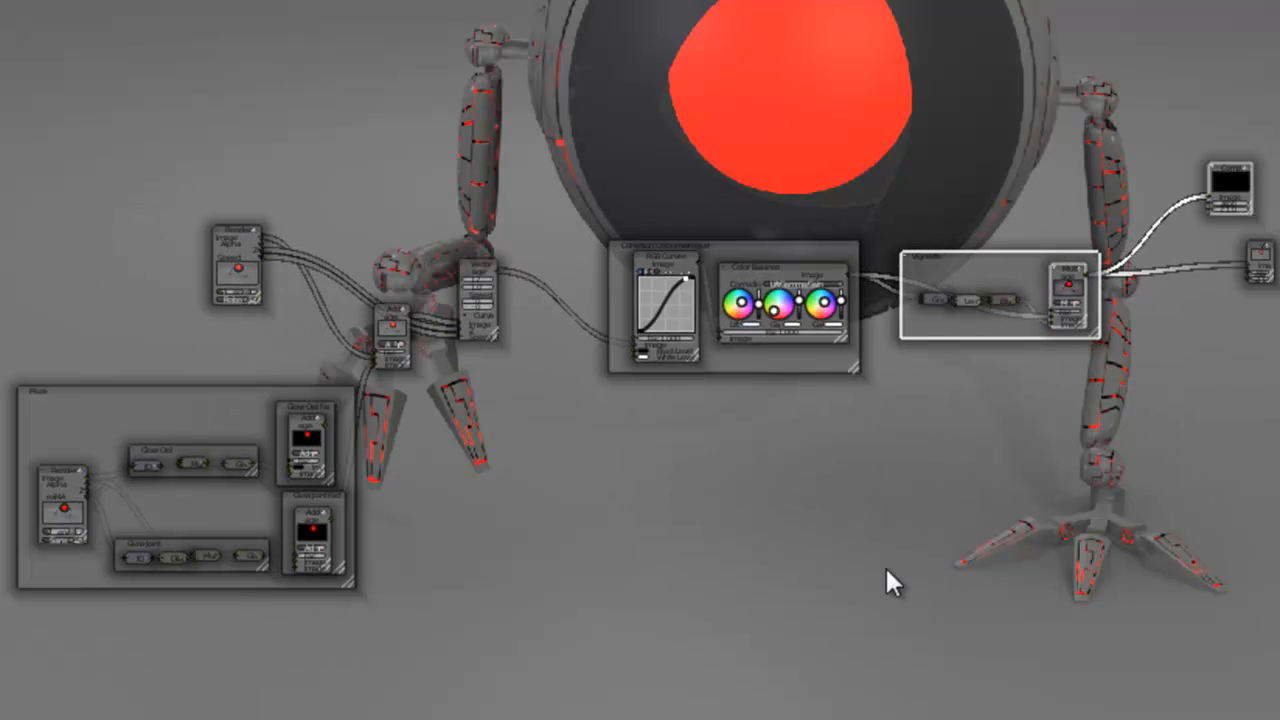
# Step: Maximise the image editor and enlarge the render result
pyautogui.hotkey('ctrl', 'Up')
pyautogui.hotkey('ctrl', 'Up')
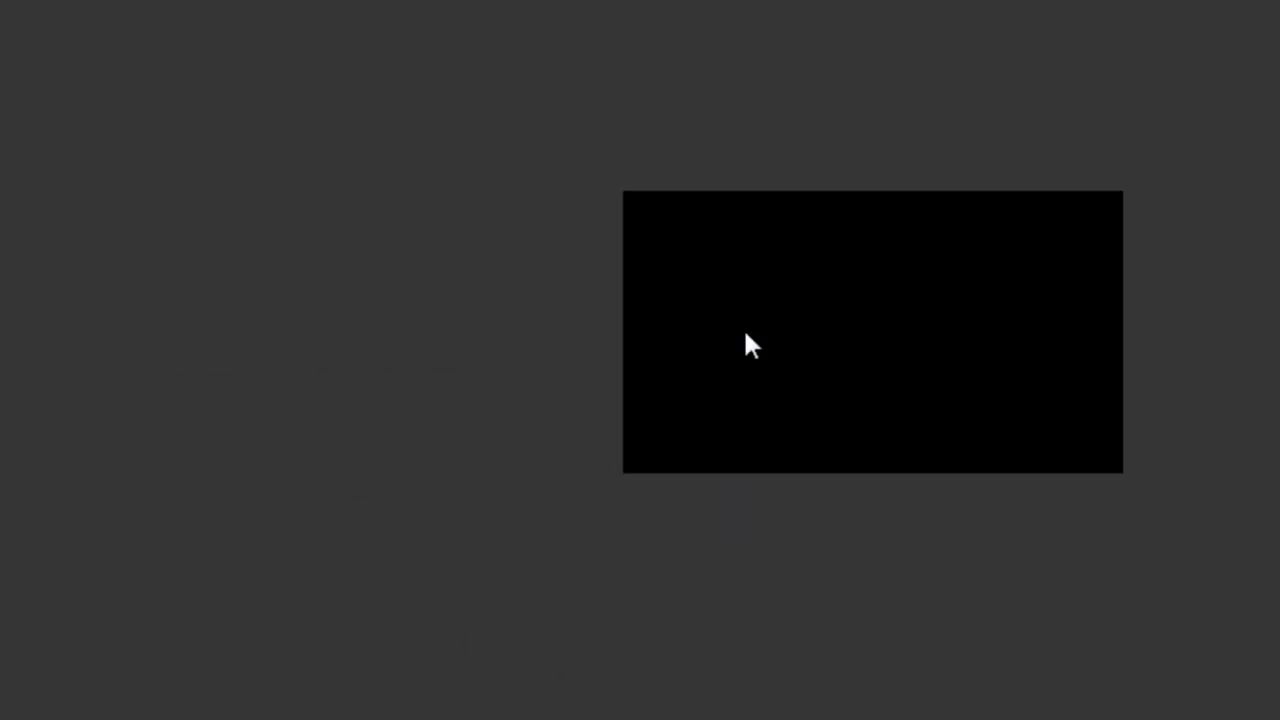
pyautogui.scroll(3, 743, 327)
pyautogui.click(399, 719)
pyautogui.click(399, 719)
pyautogui.click(399, 719)
pyautogui.click(399, 719)
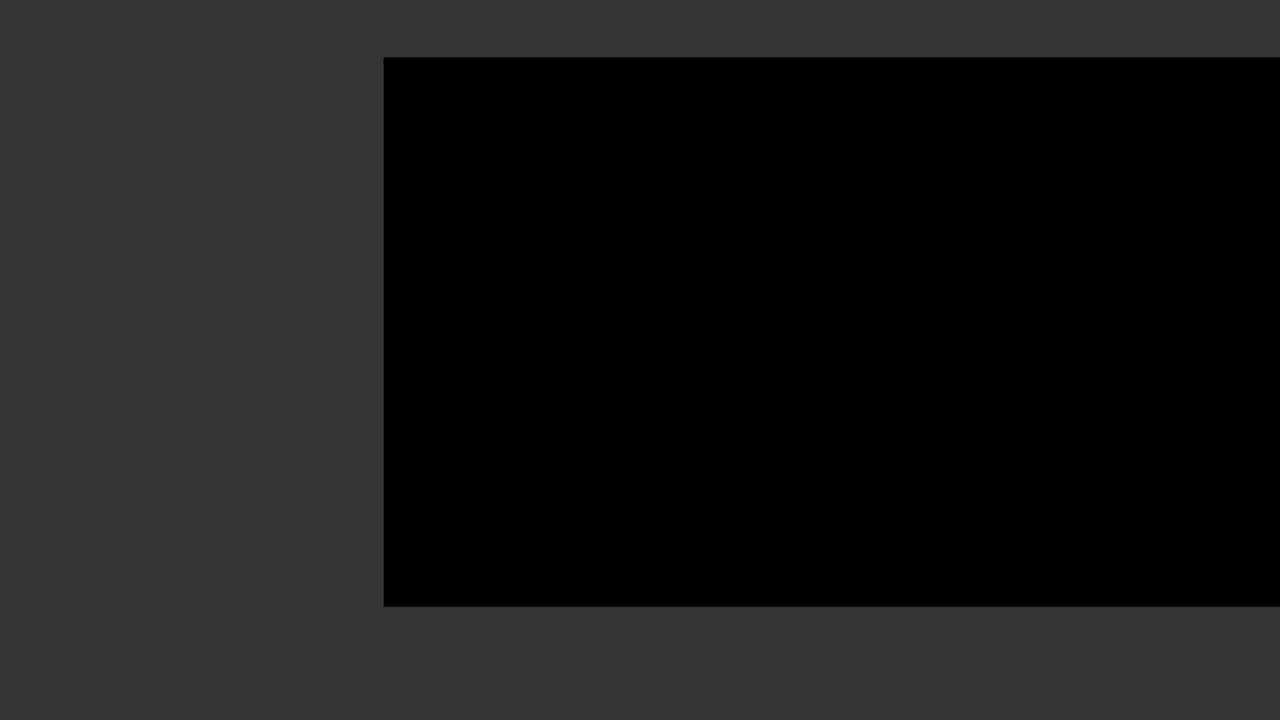
# Step: Flip between render slots to compare the raw robot render with the composited one, then leave the maximised image
pyautogui.press('j')
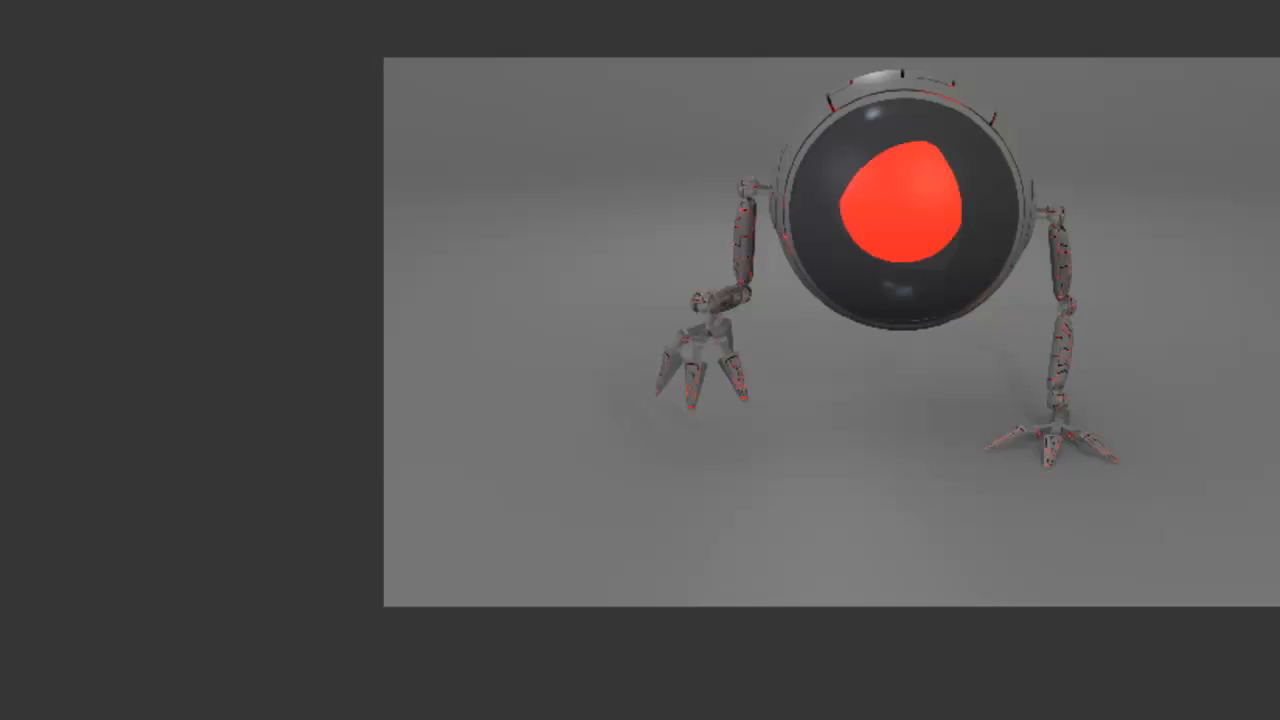
pyautogui.press('j')
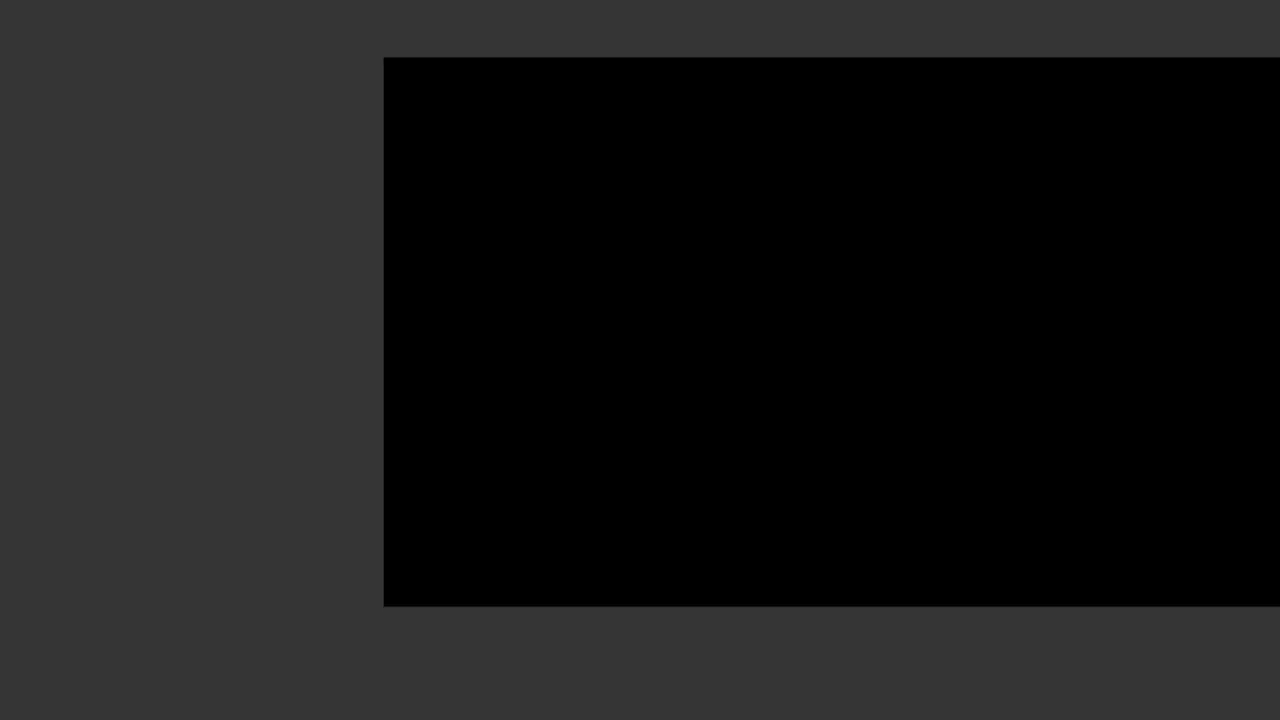
pyautogui.press('j')
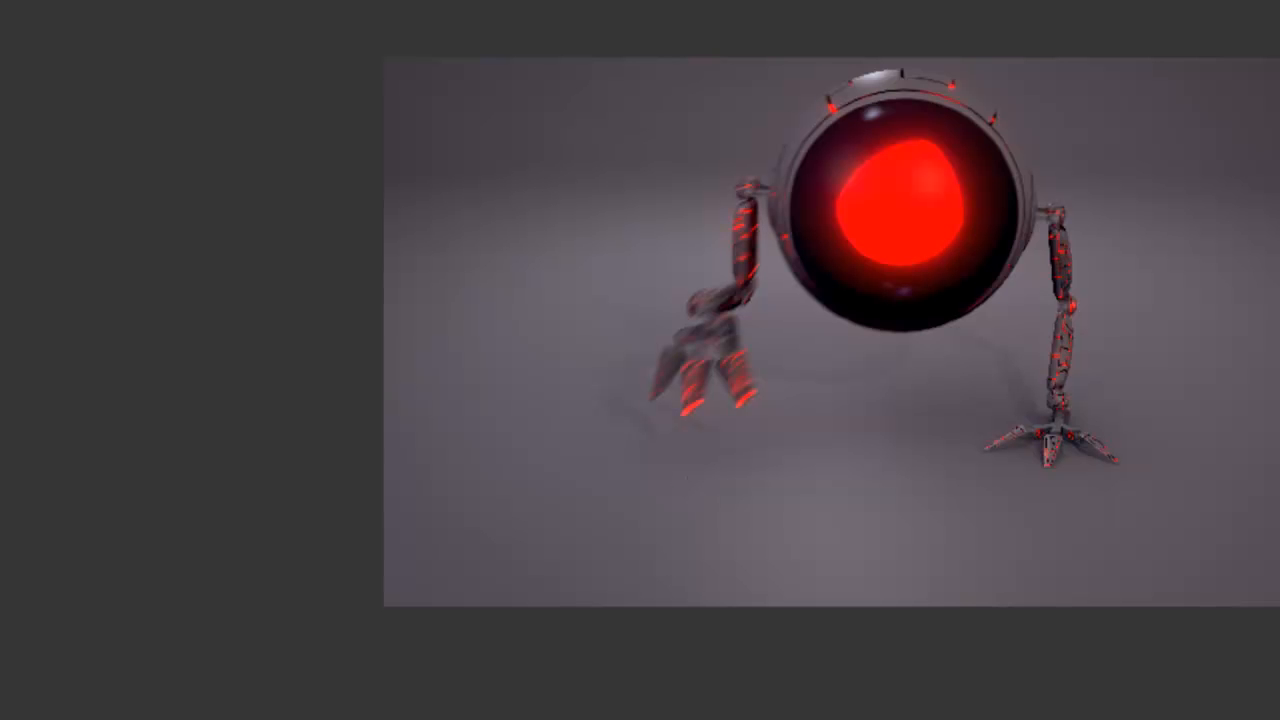
pyautogui.press('j')
pyautogui.scroll(2, 1004, 501)
pyautogui.moveTo(1103, 434); pyautogui.dragTo(1049, 443, button='middle')
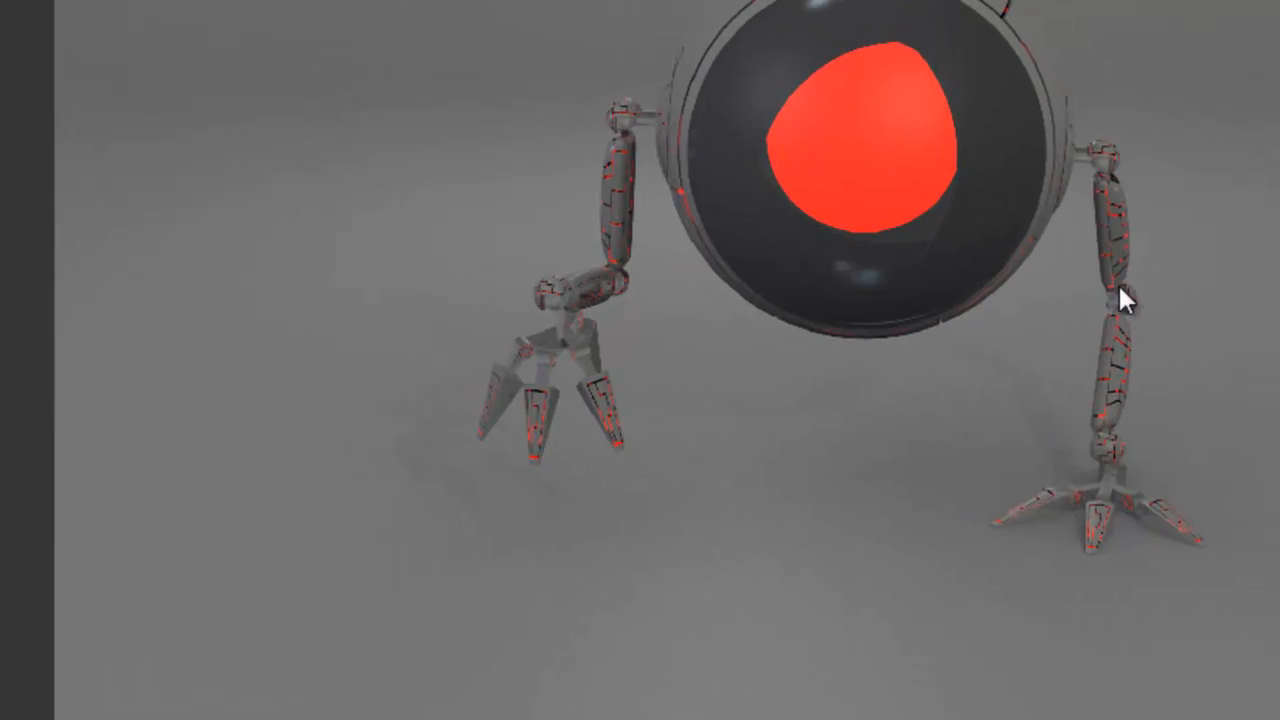
pyautogui.press('j')
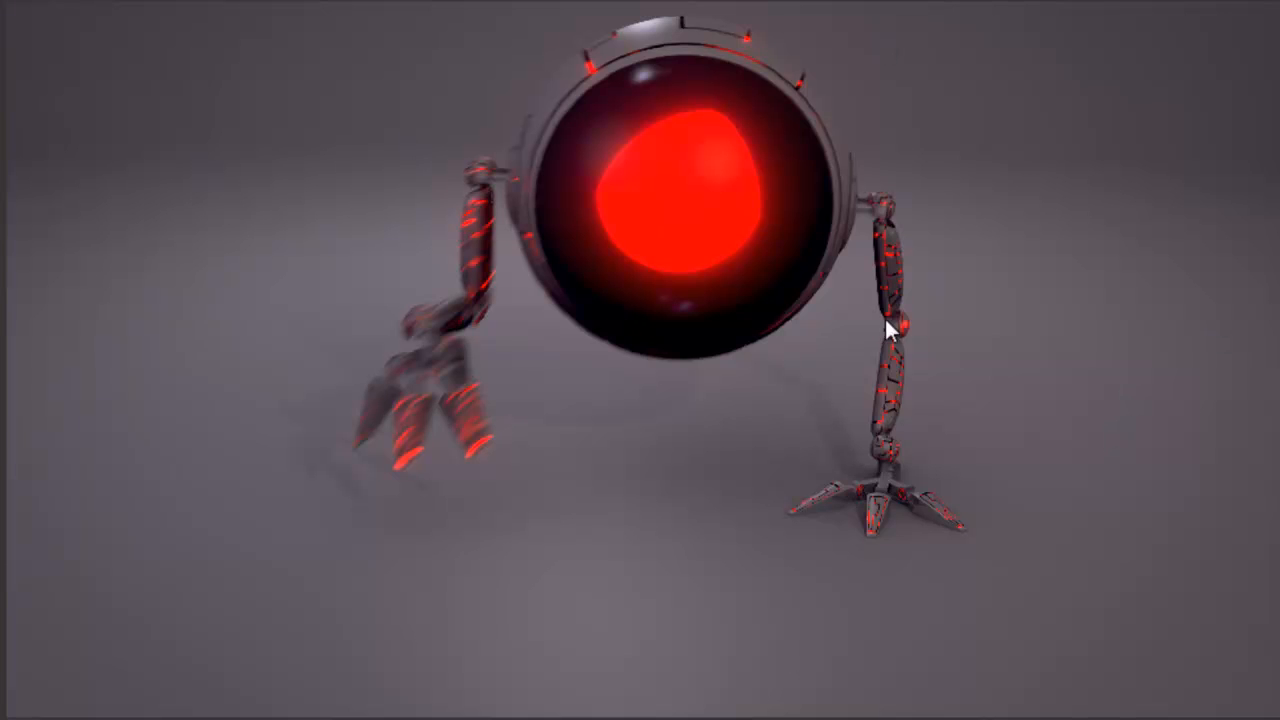
pyautogui.press('Escape')
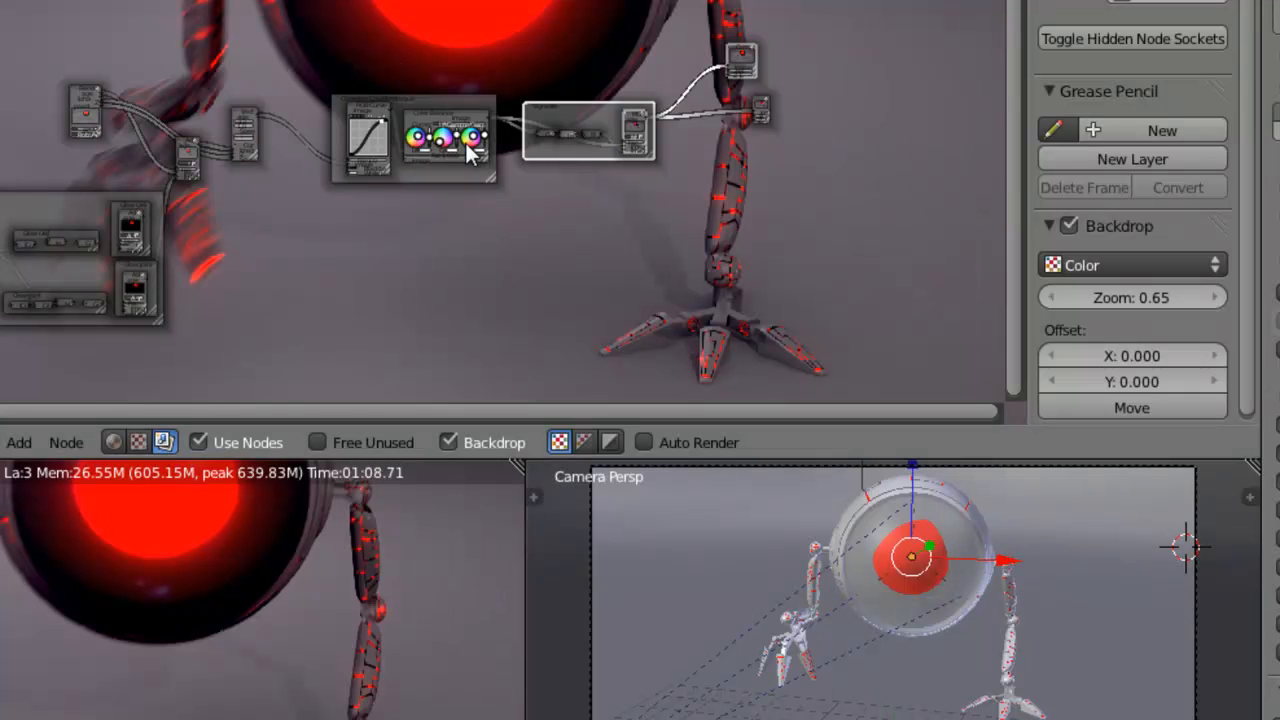
# Step: Enlarge the node editor downward and hide its properties sidebar so the complete node tree fits
pyautogui.scroll(4, 466, 147)
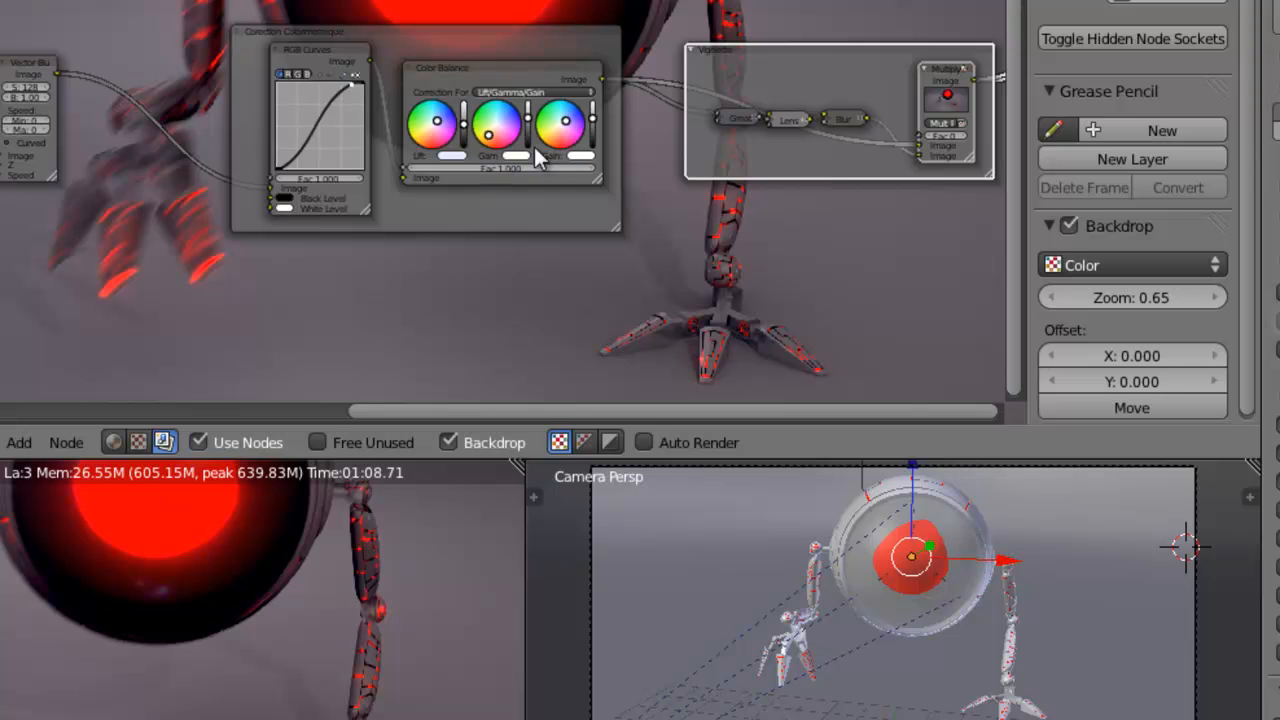
pyautogui.scroll(-3, 586, 229)
pyautogui.moveTo(371, 177); pyautogui.dragTo(464, 151, button='middle')
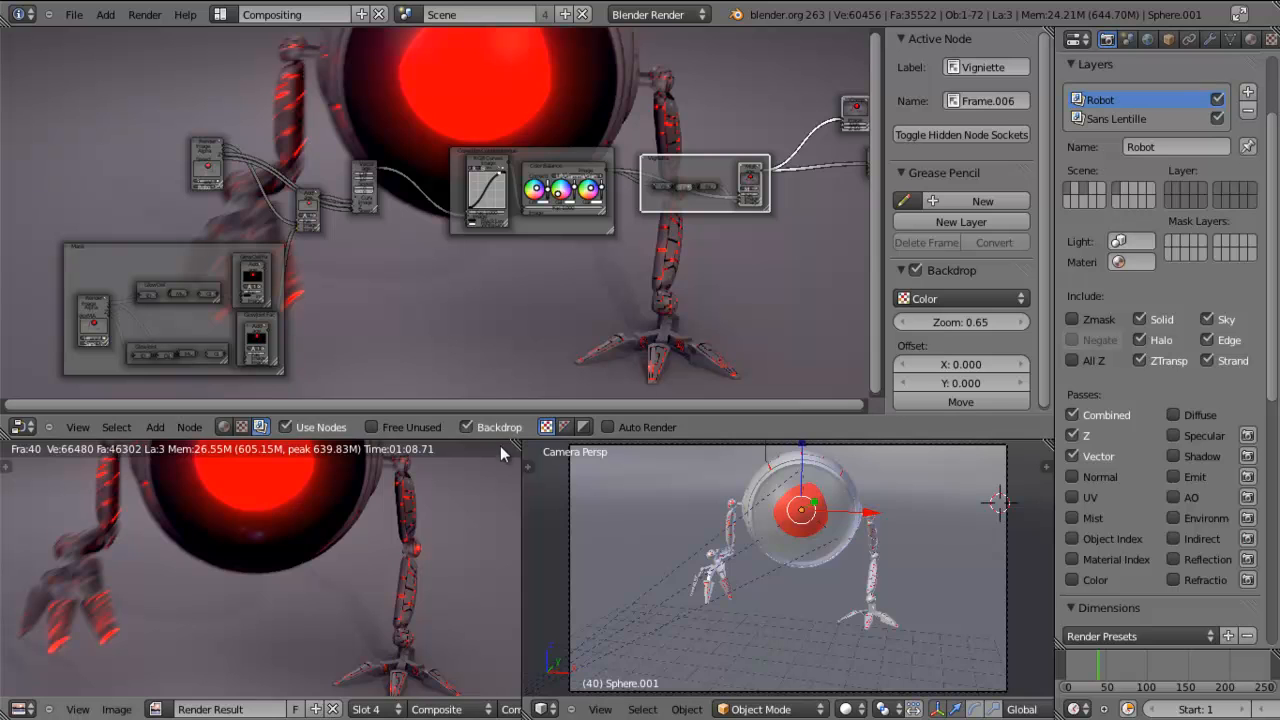
pyautogui.moveTo(504, 440); pyautogui.dragTo(504, 578)
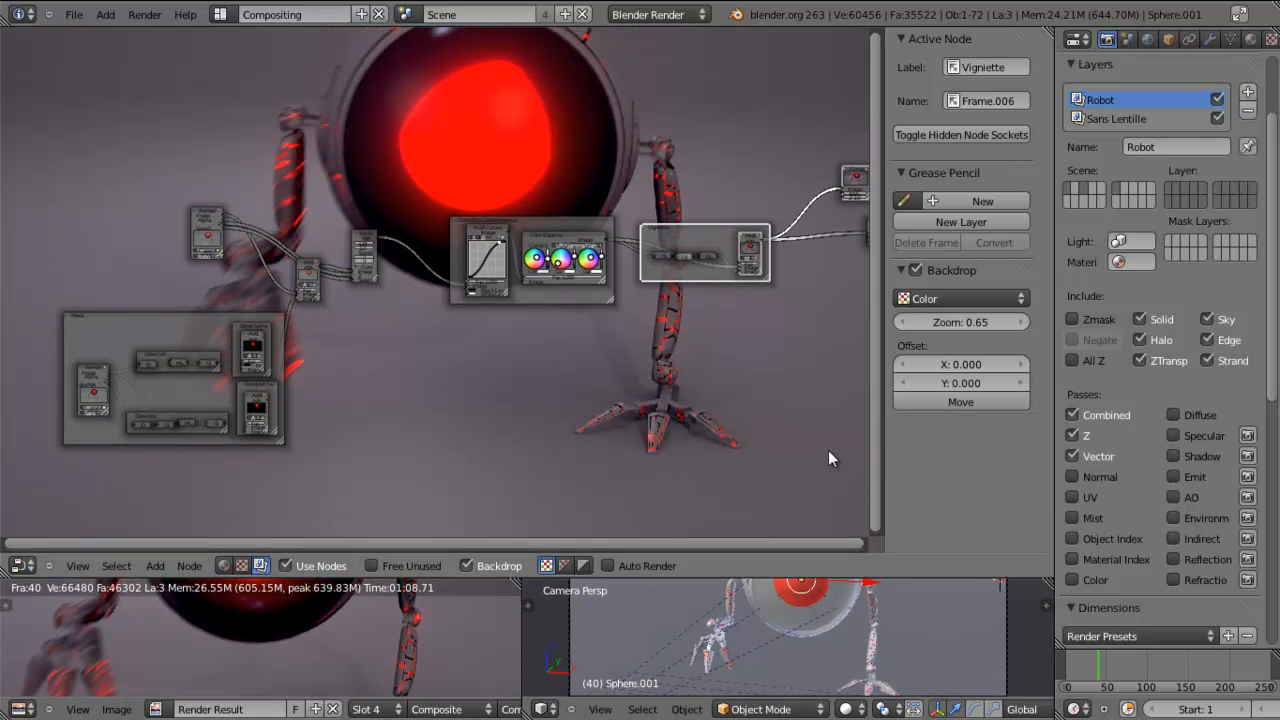
pyautogui.press('n')
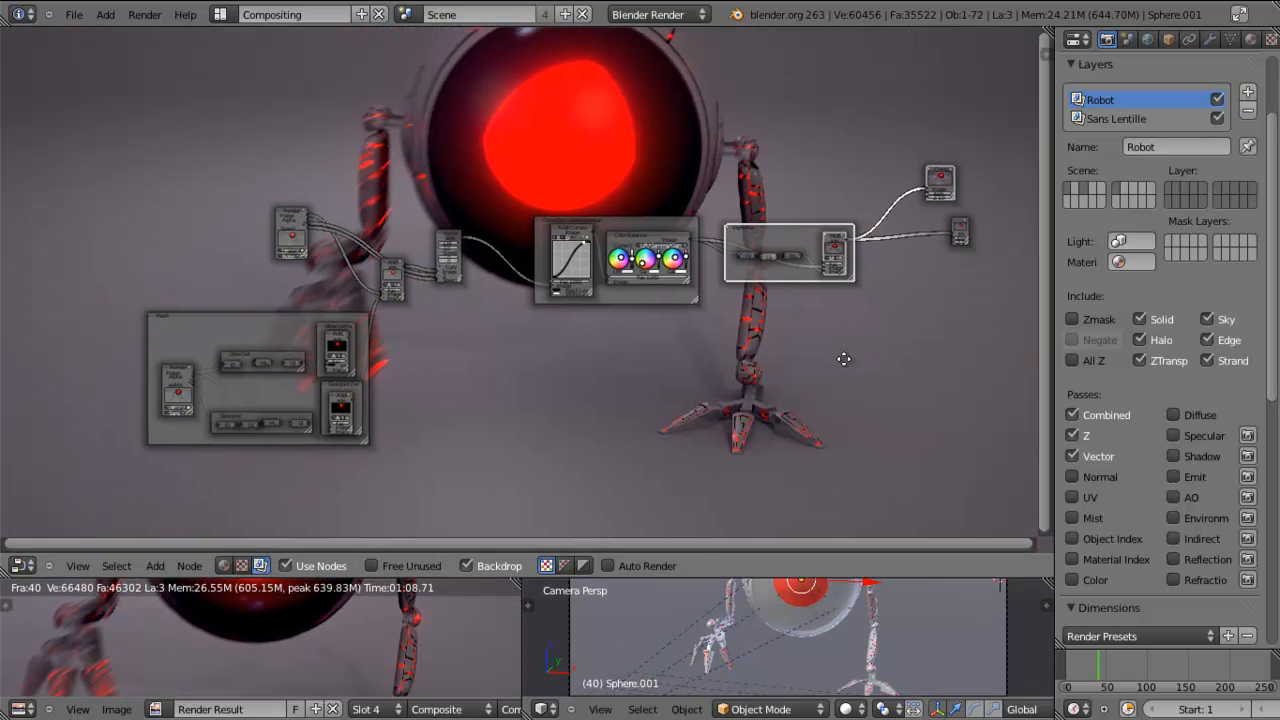
pyautogui.moveTo(844, 359); pyautogui.dragTo(824, 380, button='middle')
pyautogui.moveTo(673, 400); pyautogui.dragTo(705, 350, button='middle')
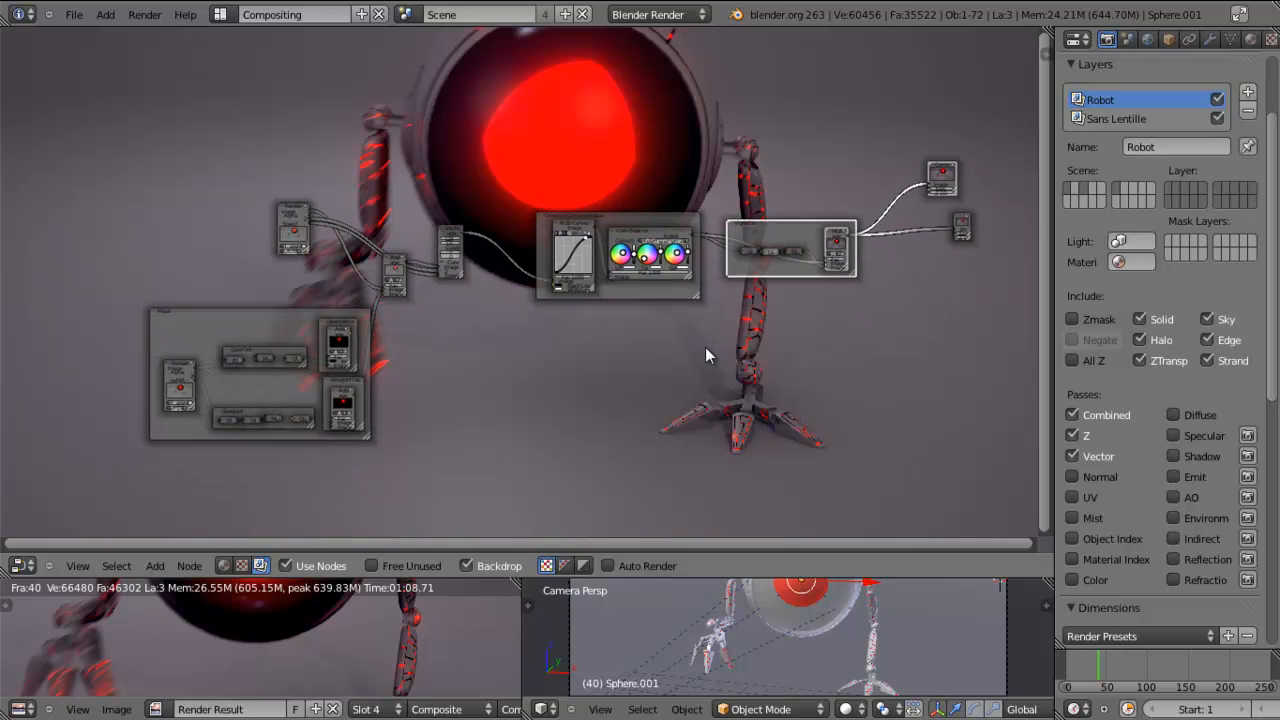